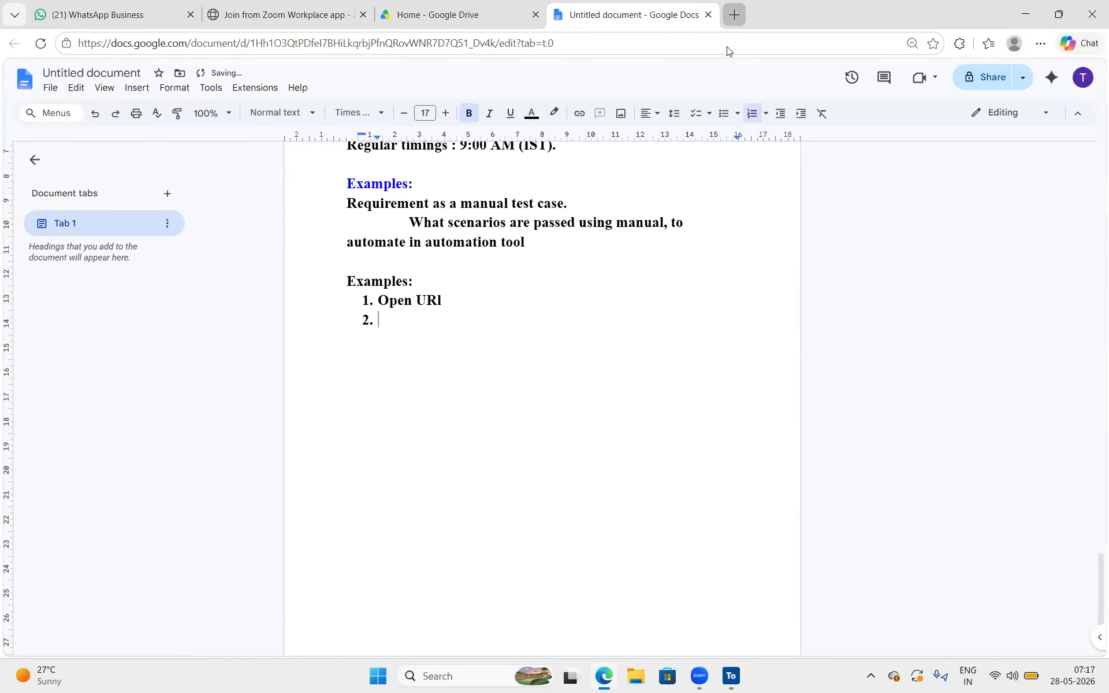
Search the web for parabank parasoft, open the ParaBank online banking site, and close the search results page
key("ctrl+t")
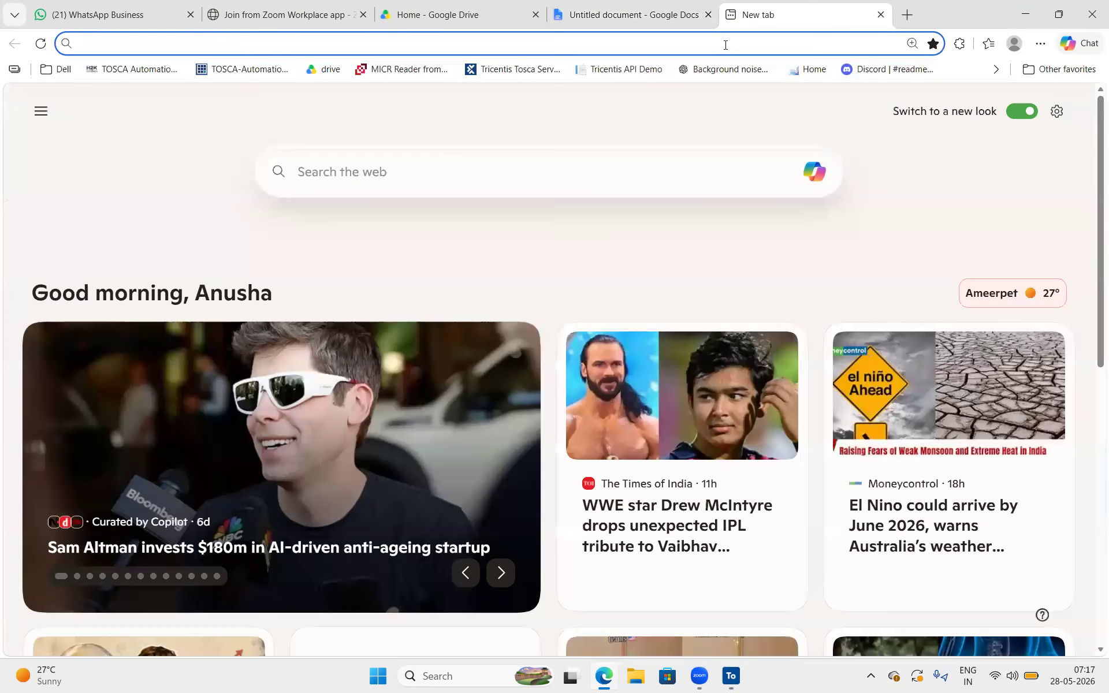
left_click(725, 44)
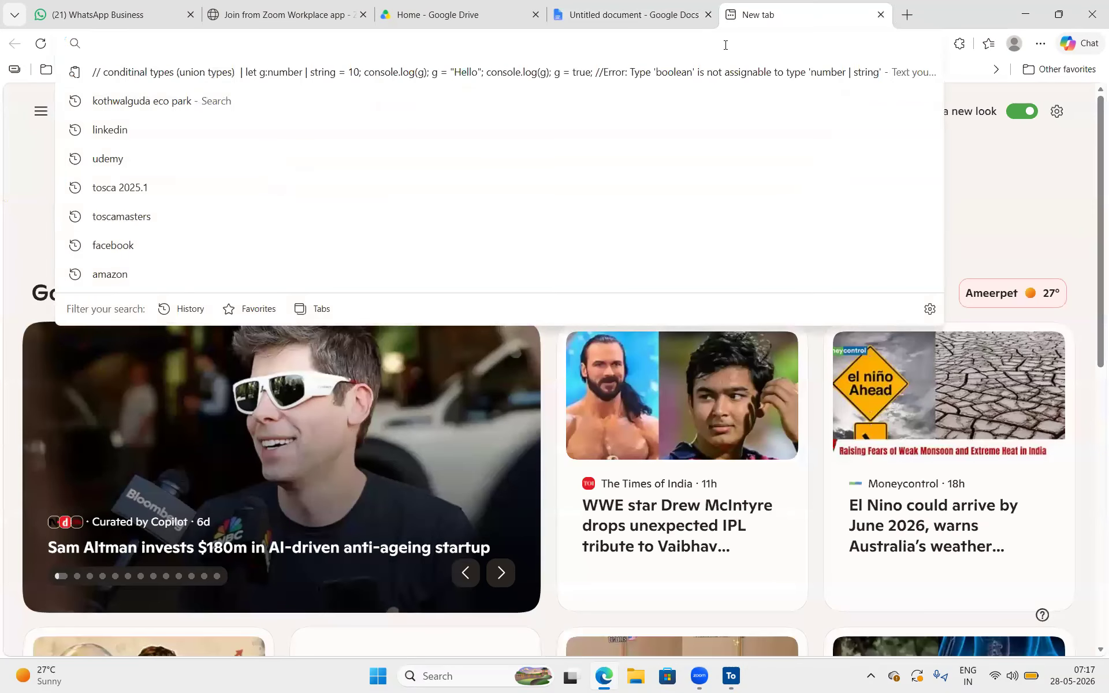
type("parabank parasoft")
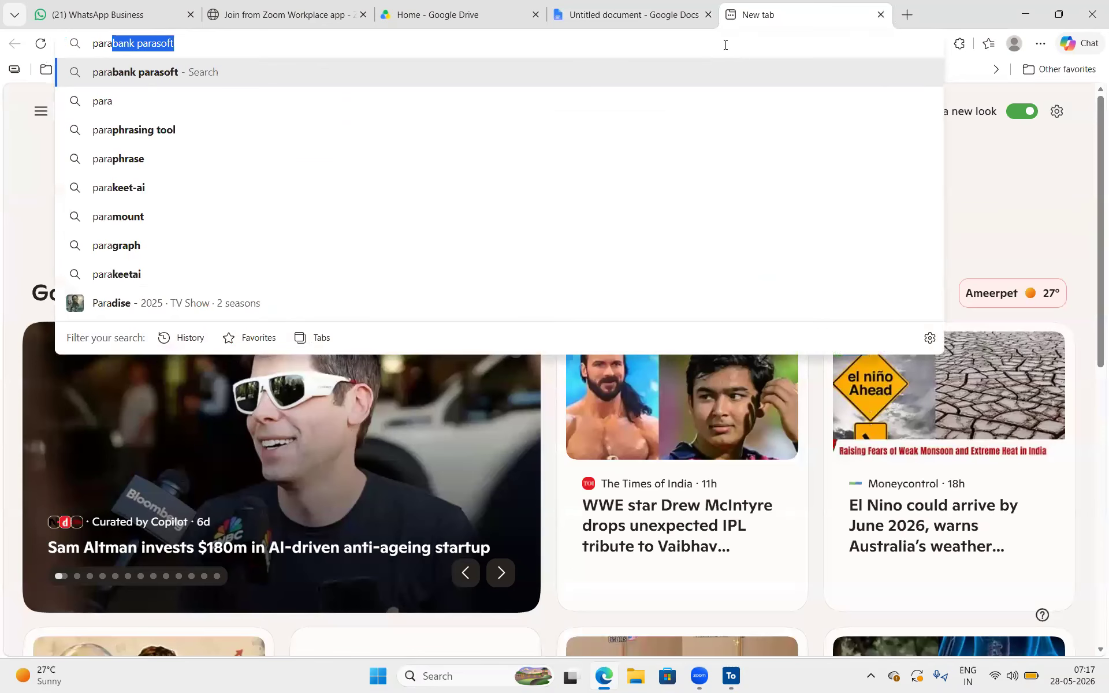
key("Return")
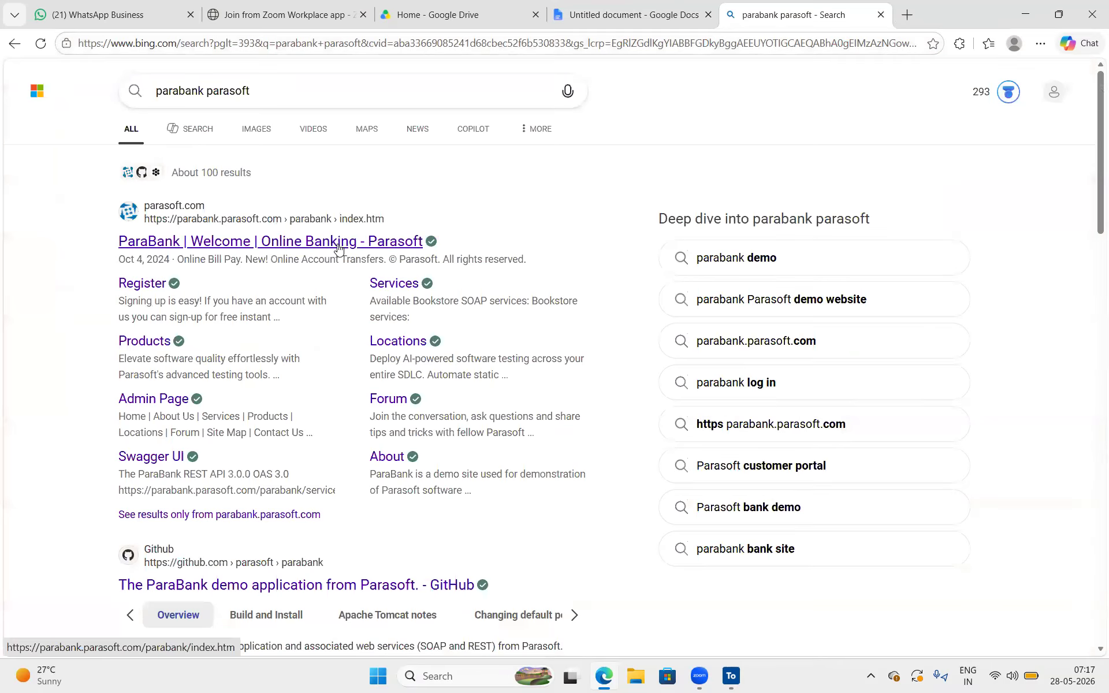
left_click(339, 246)
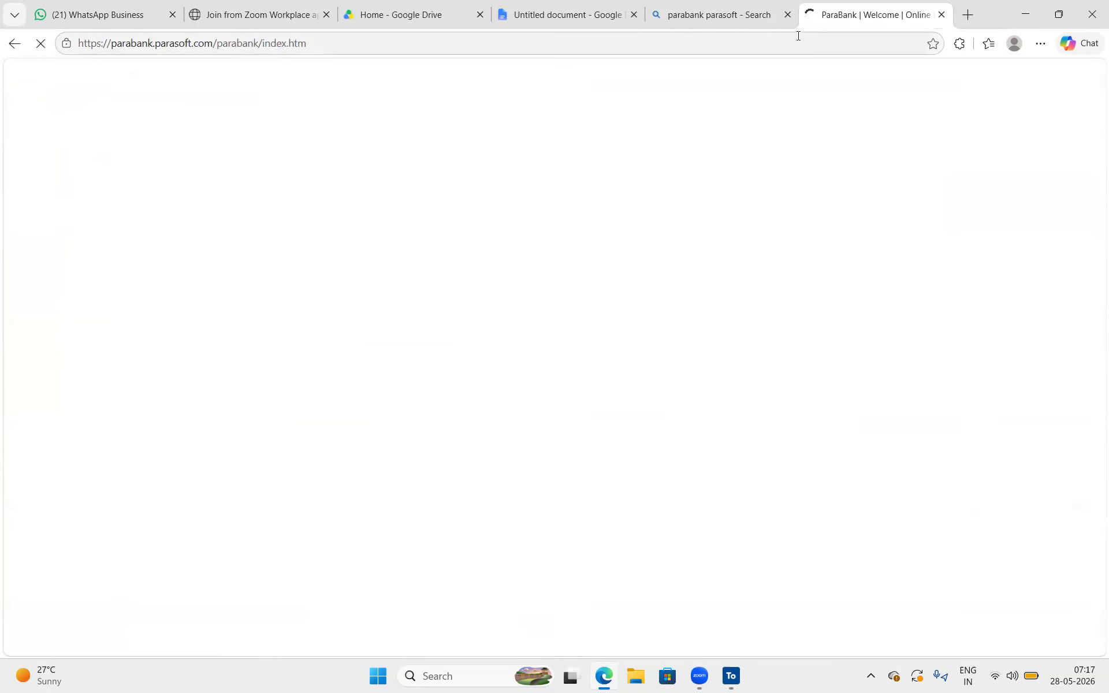
left_click(787, 16)
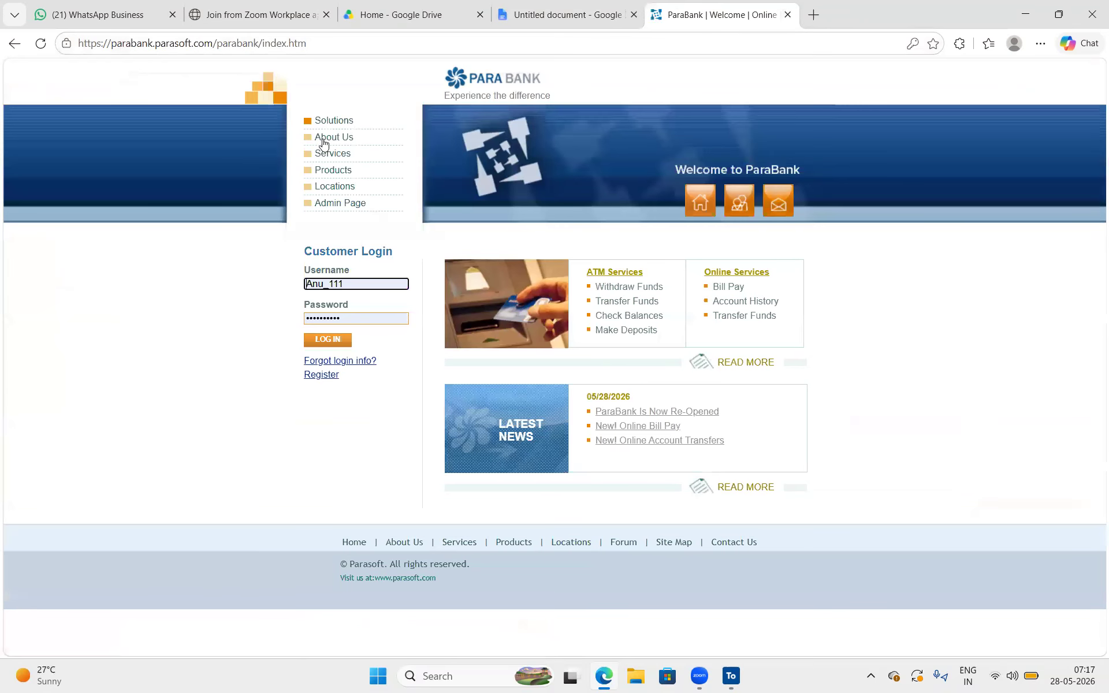
Copy the ParaBank home page address and paste it in parentheses after the document's "Open URl" list item
left_click(546, 42)
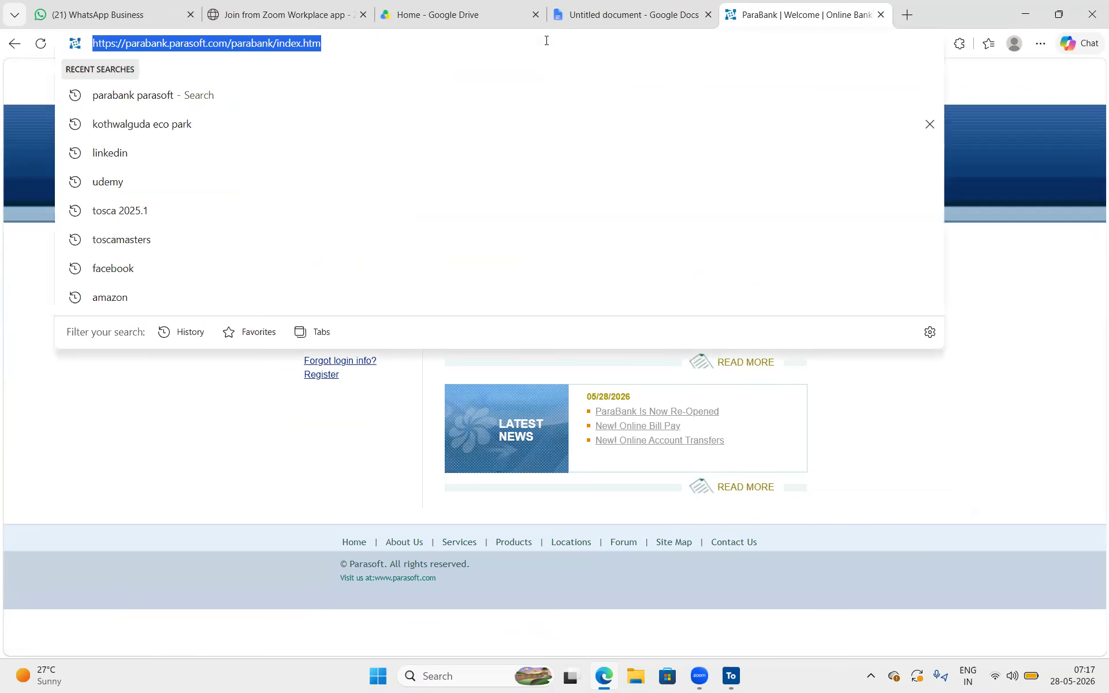
left_click(185, 478)
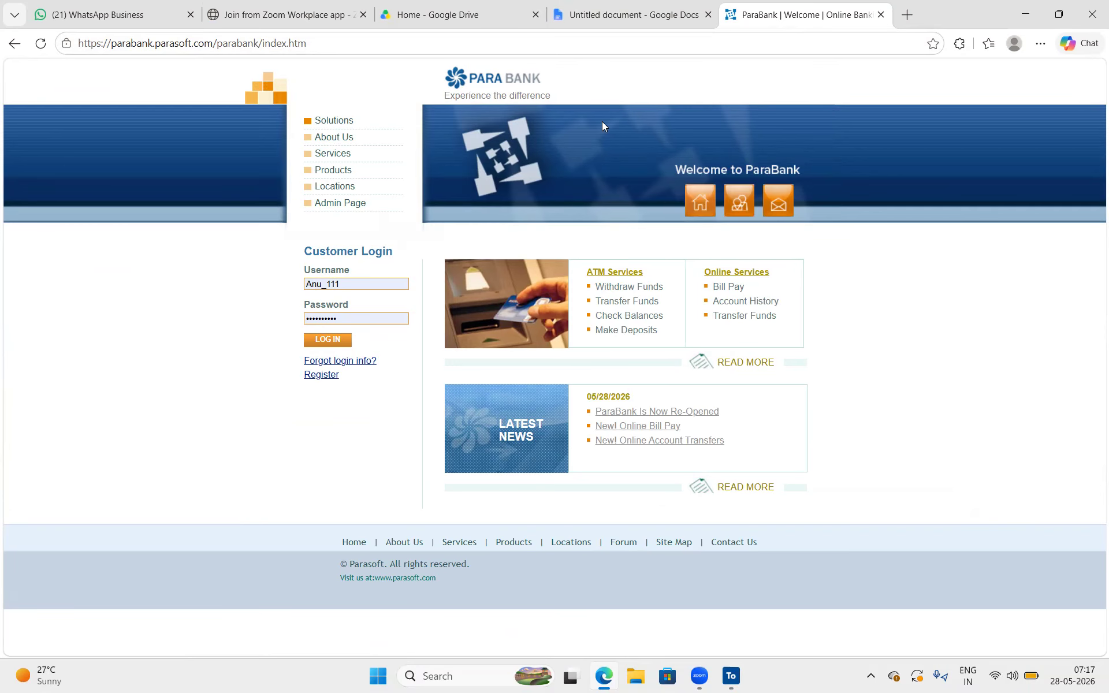
left_click(606, 7)
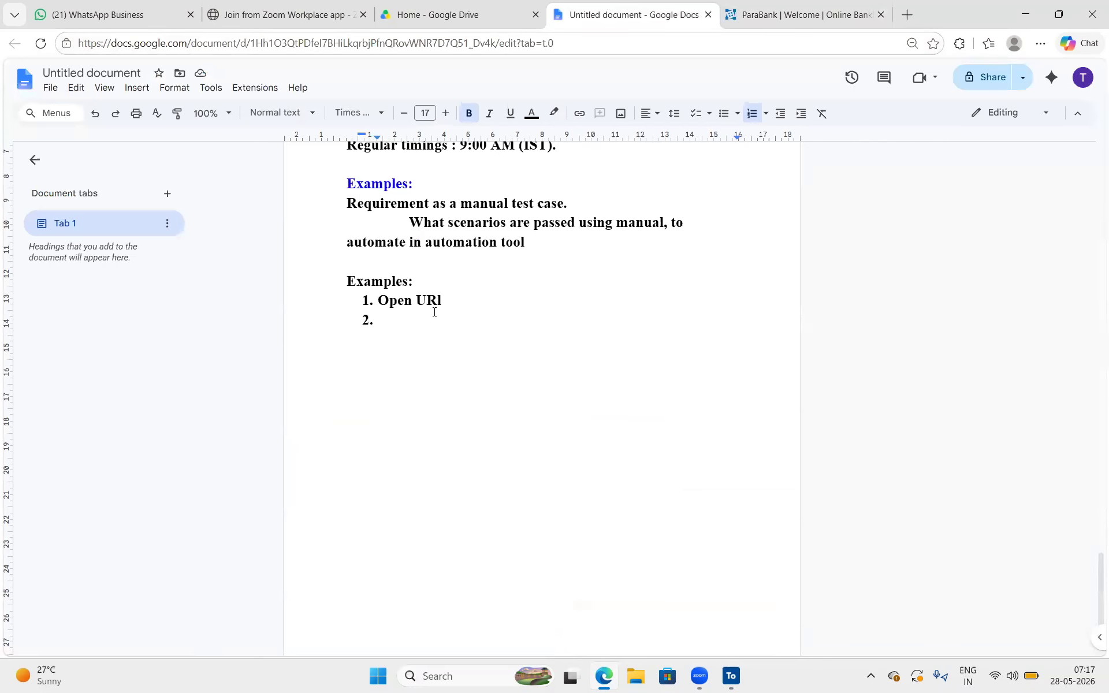
type("(")
type("ParaBank | Welcome | Online Banking")
type(")")
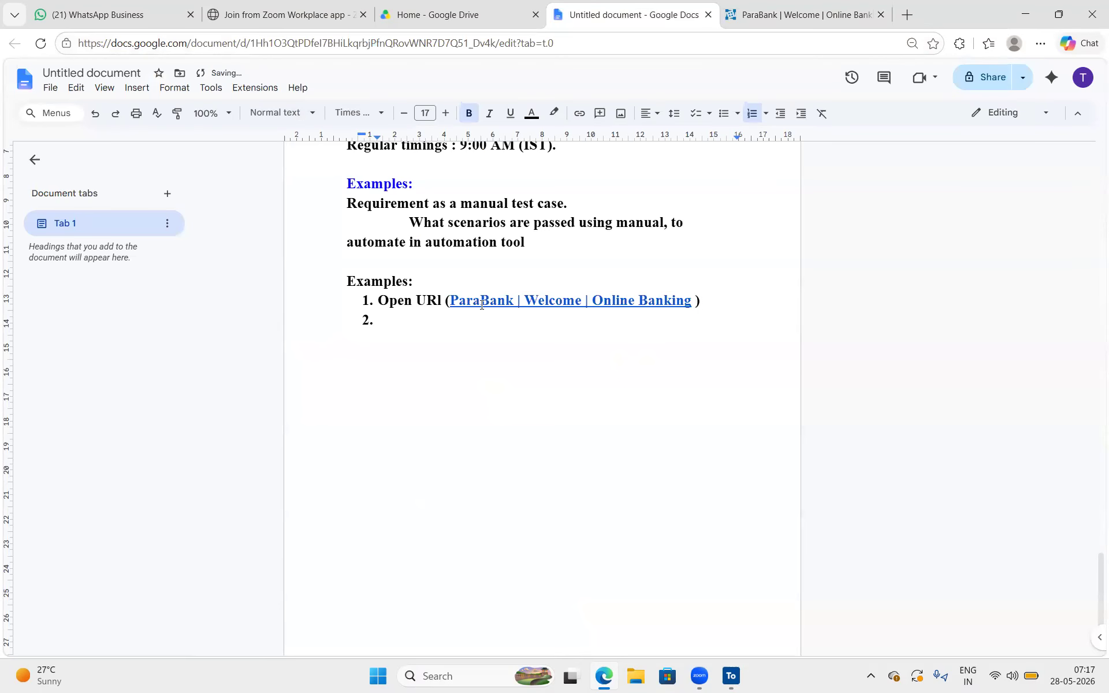
Add "Click on register" as the second item of the Examples list in the document, after checking the ParaBank page's registration link
left_click(826, 7)
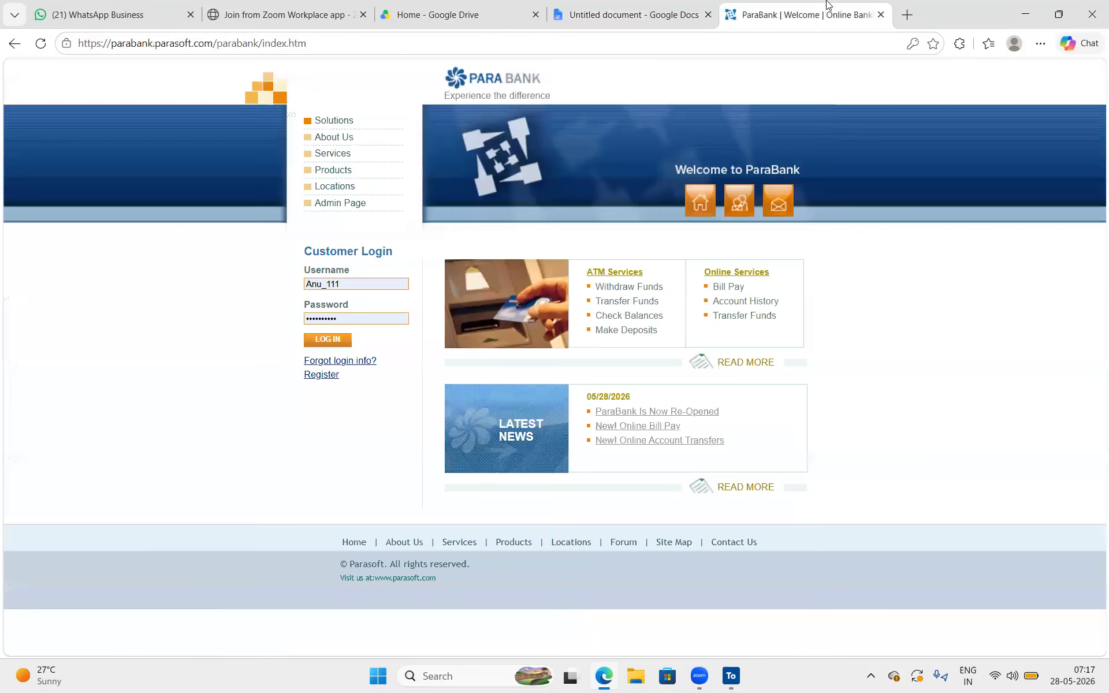
left_click_drag(369, 380, 277, 371)
left_click(615, 6)
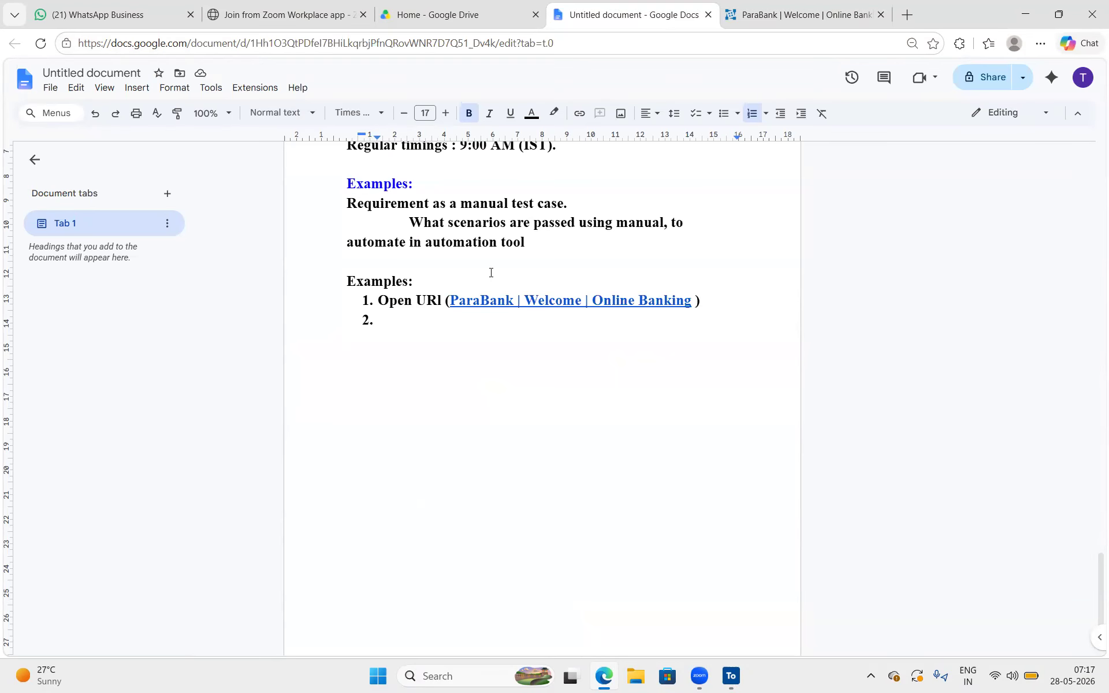
type("click on reg")
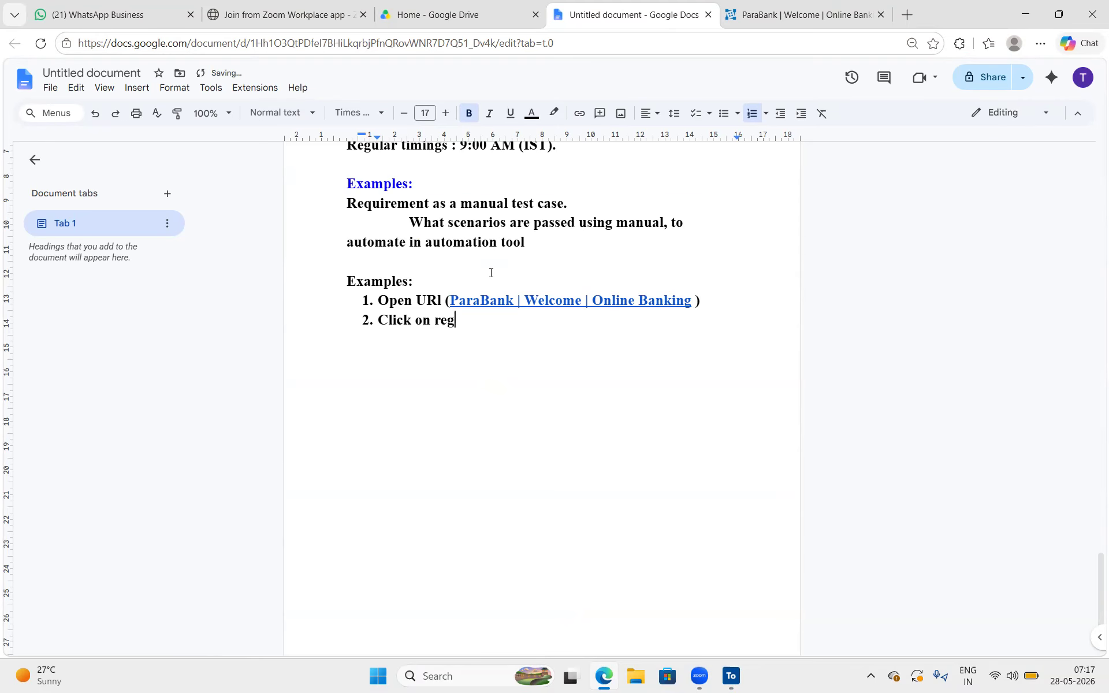
type("ister")
key("Return")
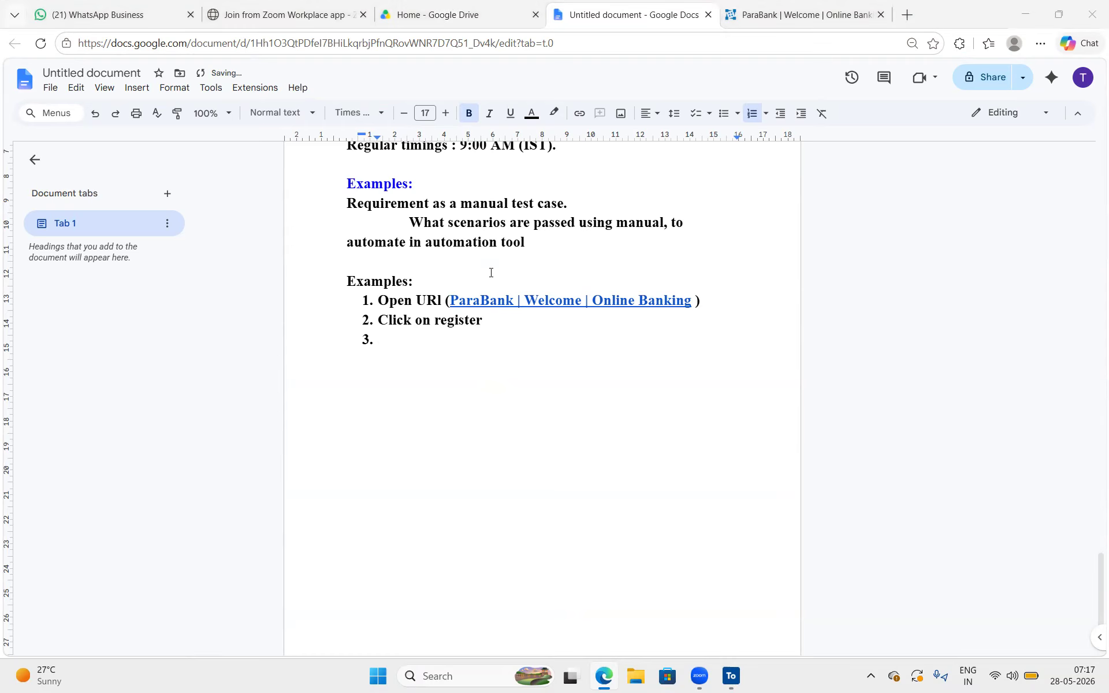
Open ParaBank's registration page and copy the form's field labels from First Name through Confirm
key("ctrl+Tab")
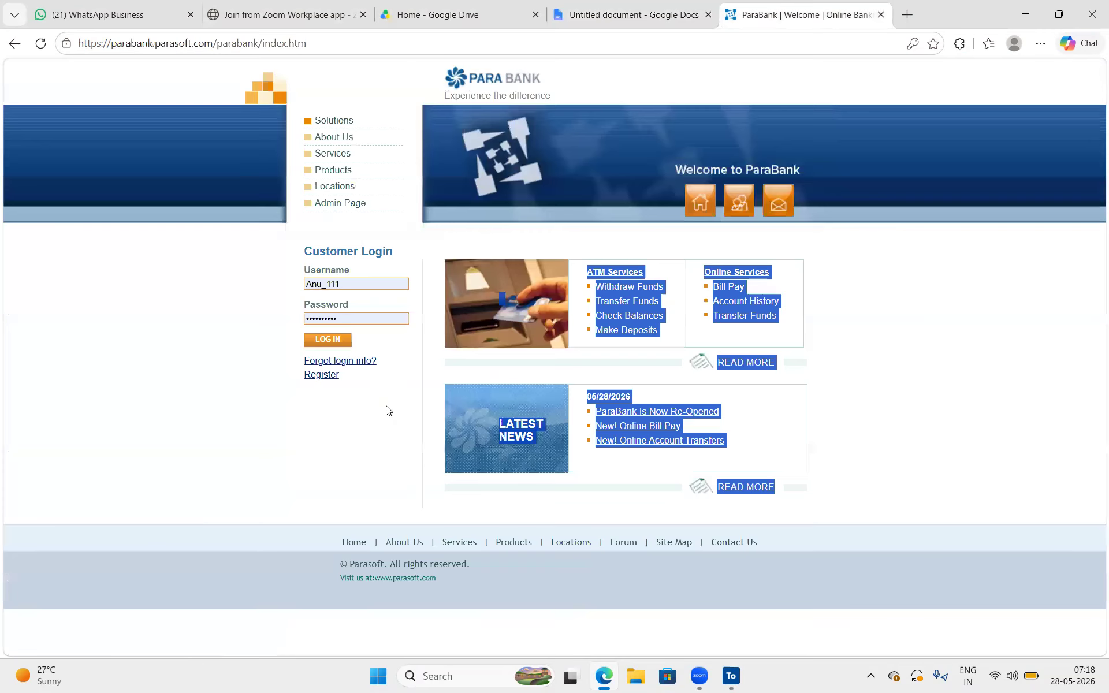
left_click(329, 378)
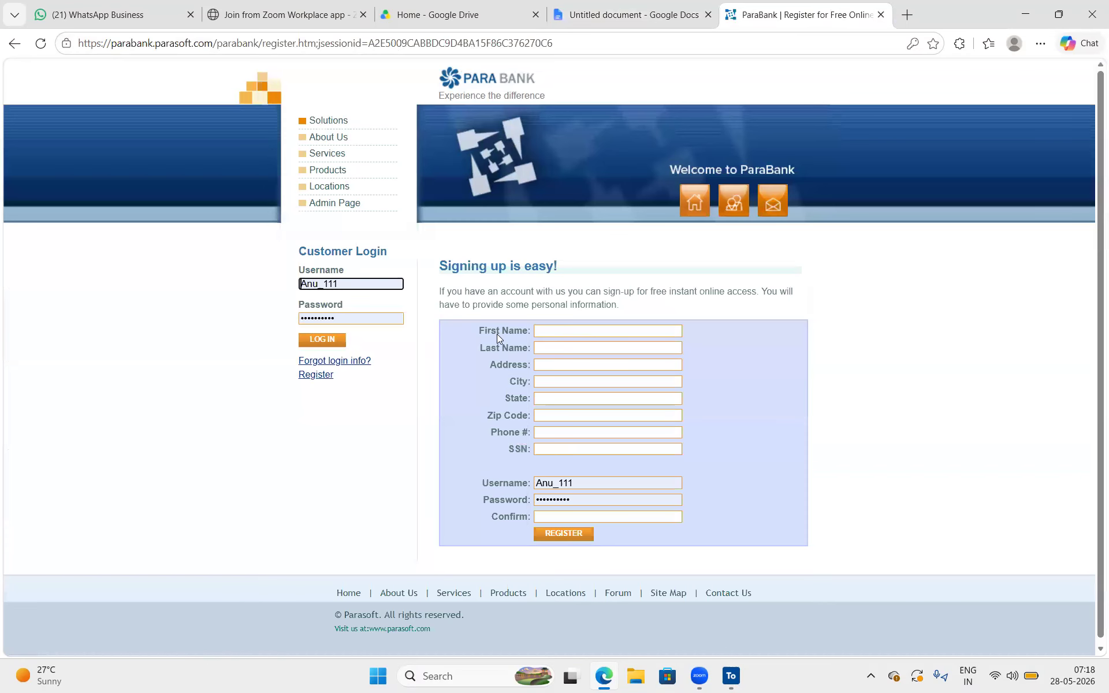
left_click_drag(478, 328, 662, 518)
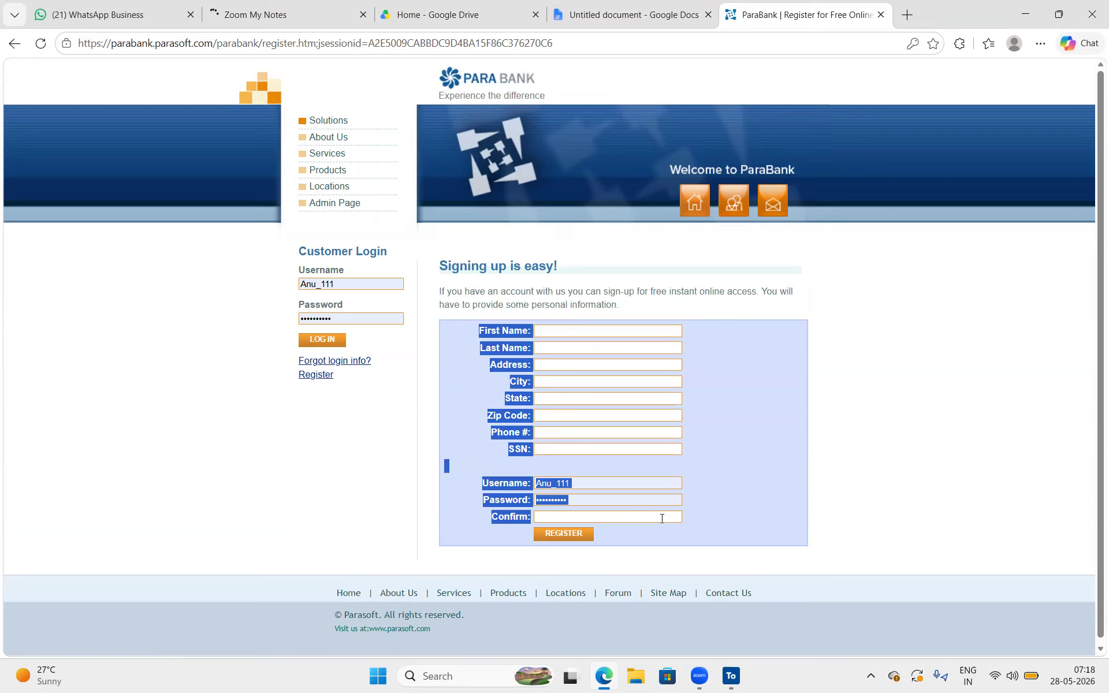
Write "Enter all the fields" as the third list item in the document and paste the copied registration form labels below it
key("ctrl+shift+Tab")
type("Enter all the fields")
key("Return")
key("BackSpace")
key("ctrl+v")
Write the line "Click on Register" below the pasted form table
scroll(635, 466, "down", 2)
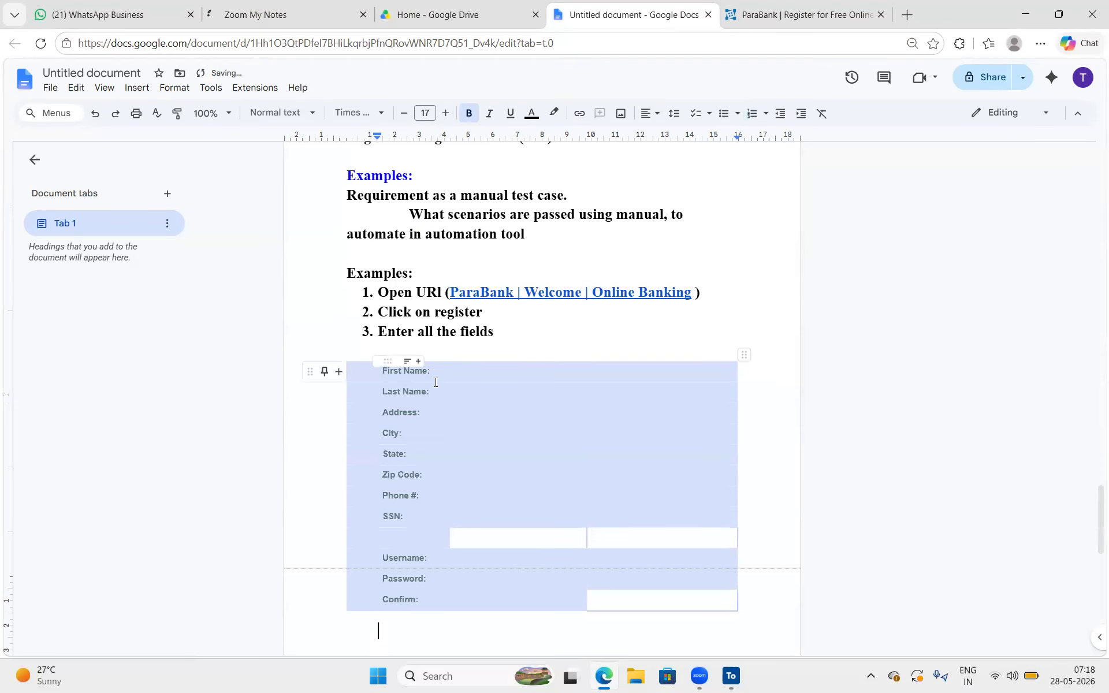
type("cli")
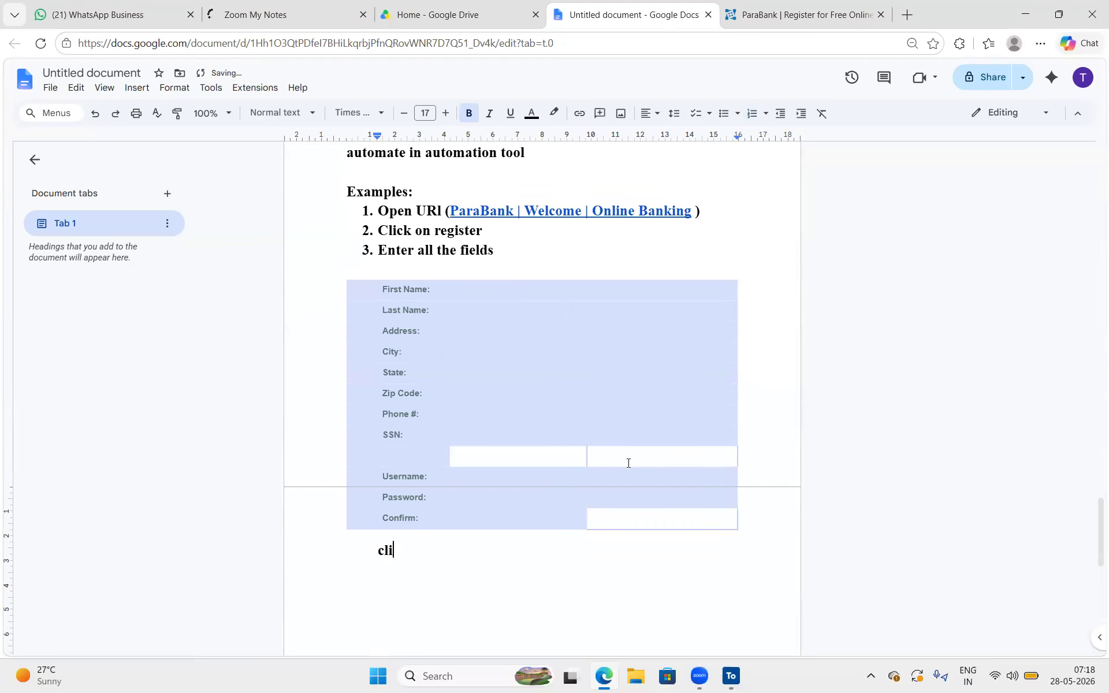
type("ck on Register")
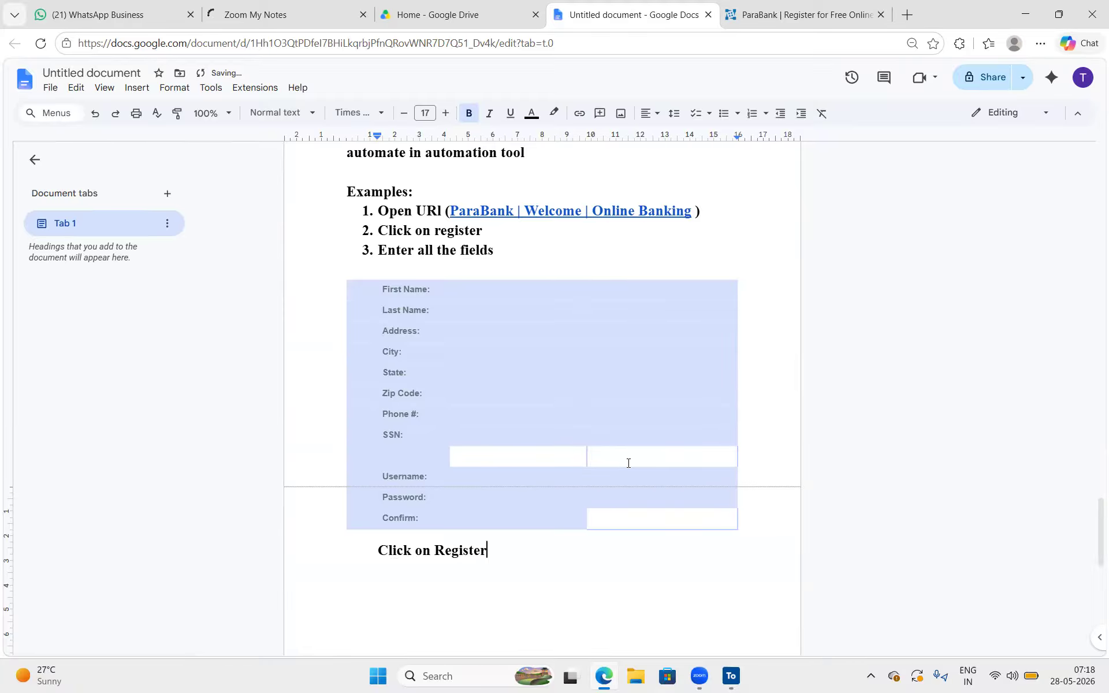
Add the line "Verify register success message" on a new line at the end of the test steps
key("Return")
type("verif")
key("BackSpace")
type("fy register")
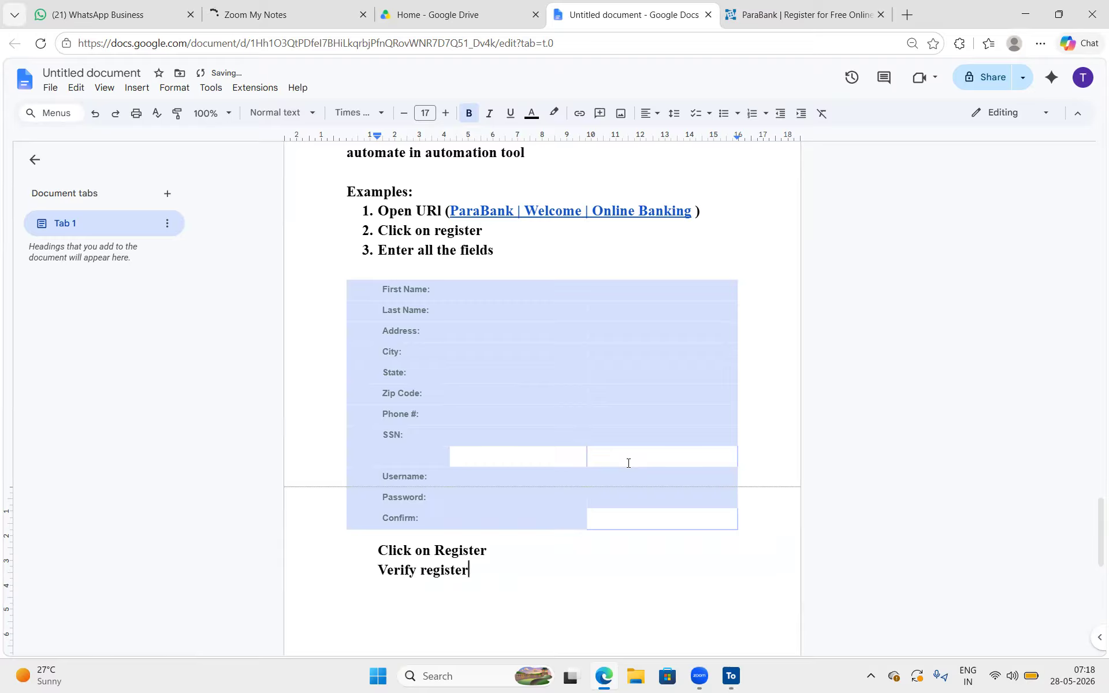
type(" cuccess message")
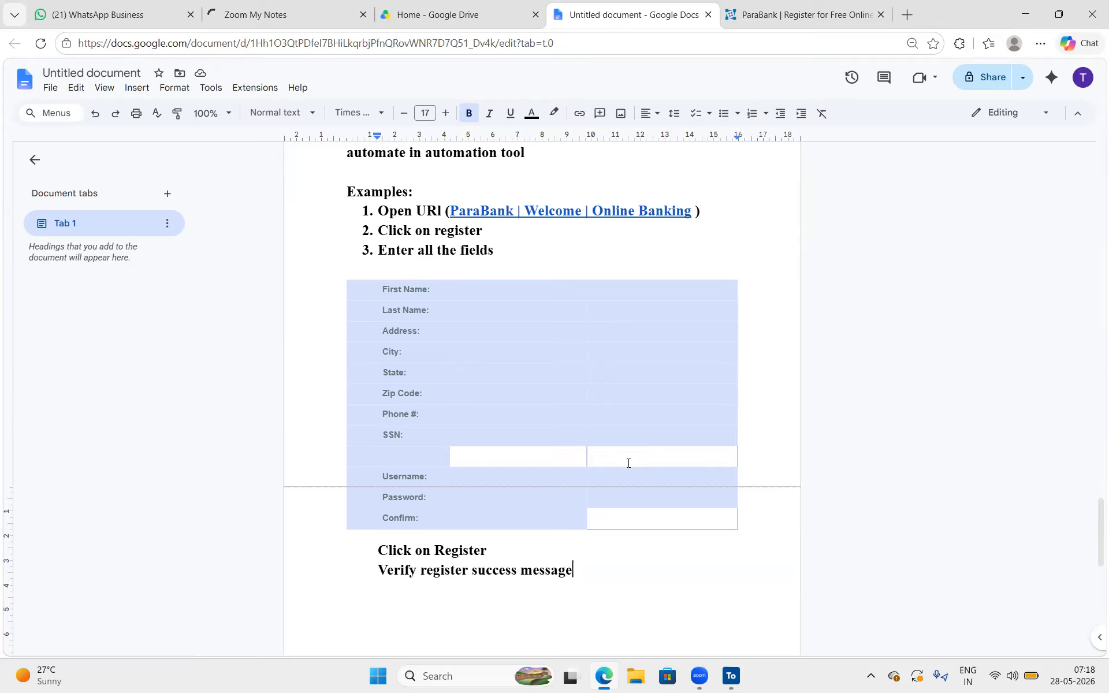
left_click_drag(430, 189, 347, 192)
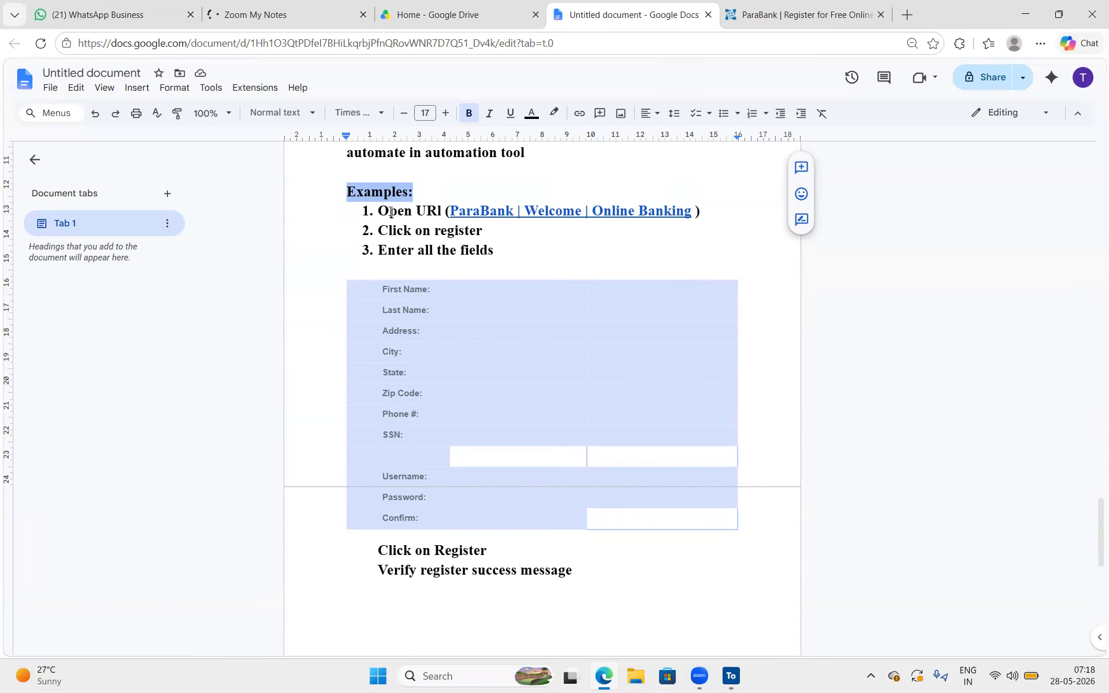
left_click_drag(391, 211, 449, 459)
left_click(847, 498)
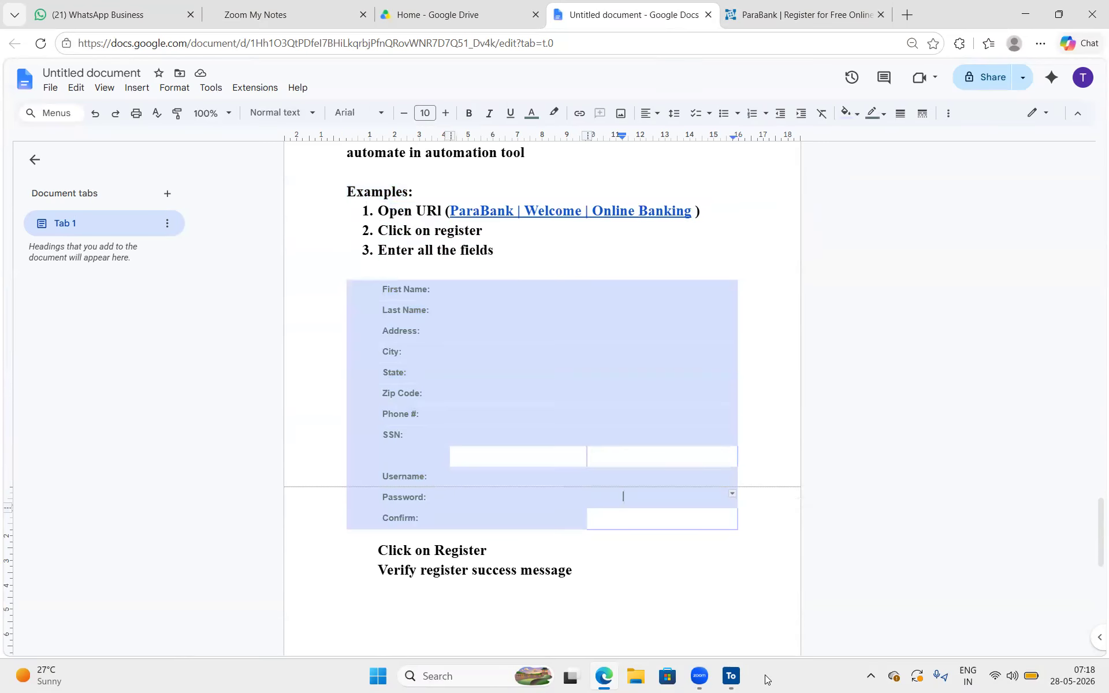
Switch to Tosca Commander and check out the root TestCases folder
left_click(733, 677)
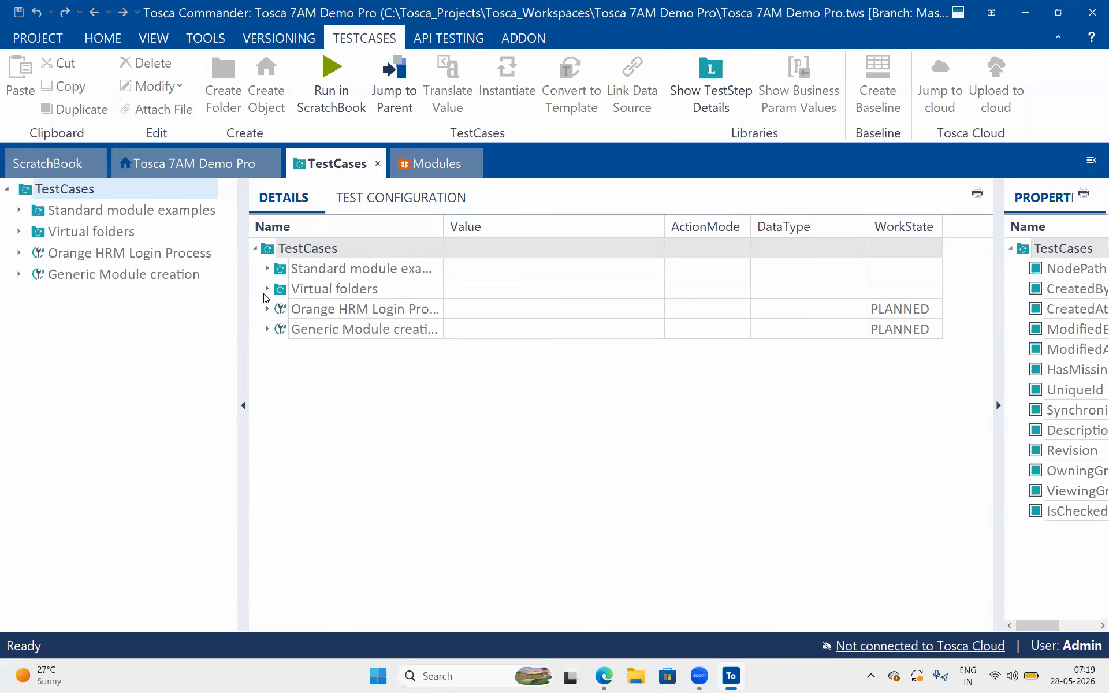
right_click(38, 190)
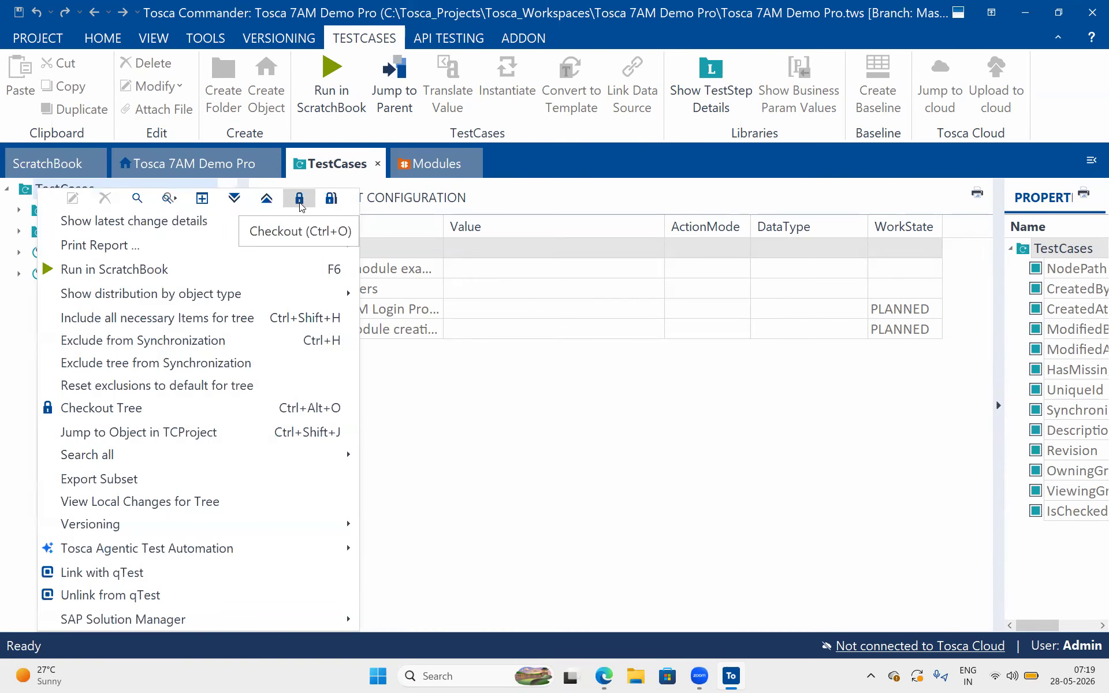
left_click(434, 345)
left_click(69, 251)
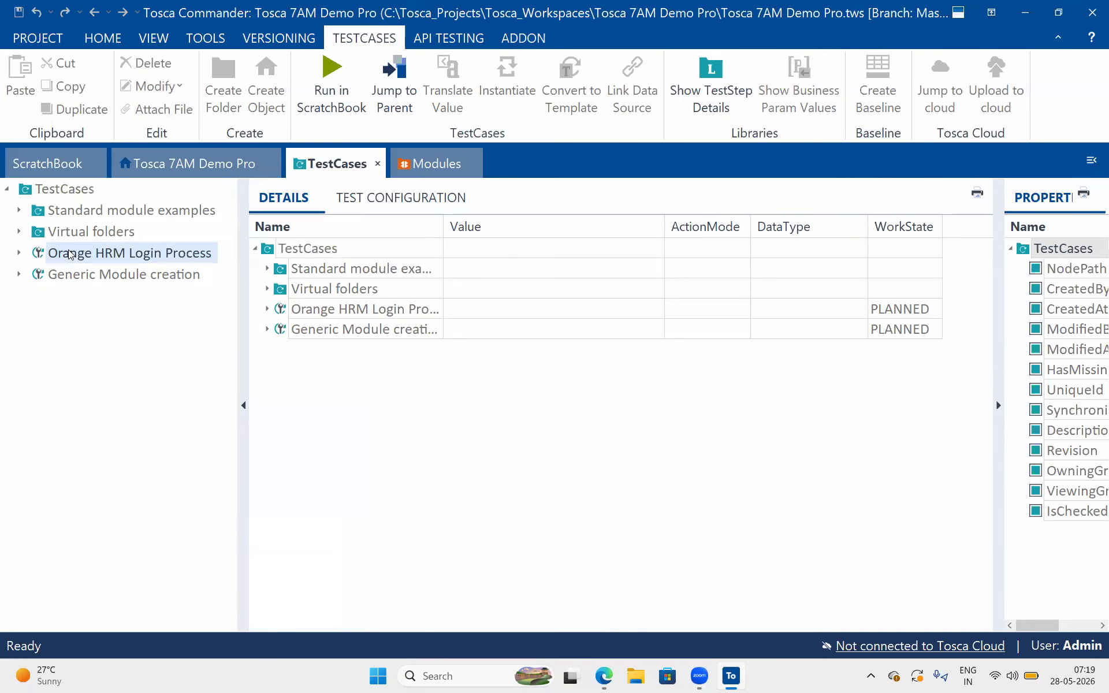
left_click(34, 189)
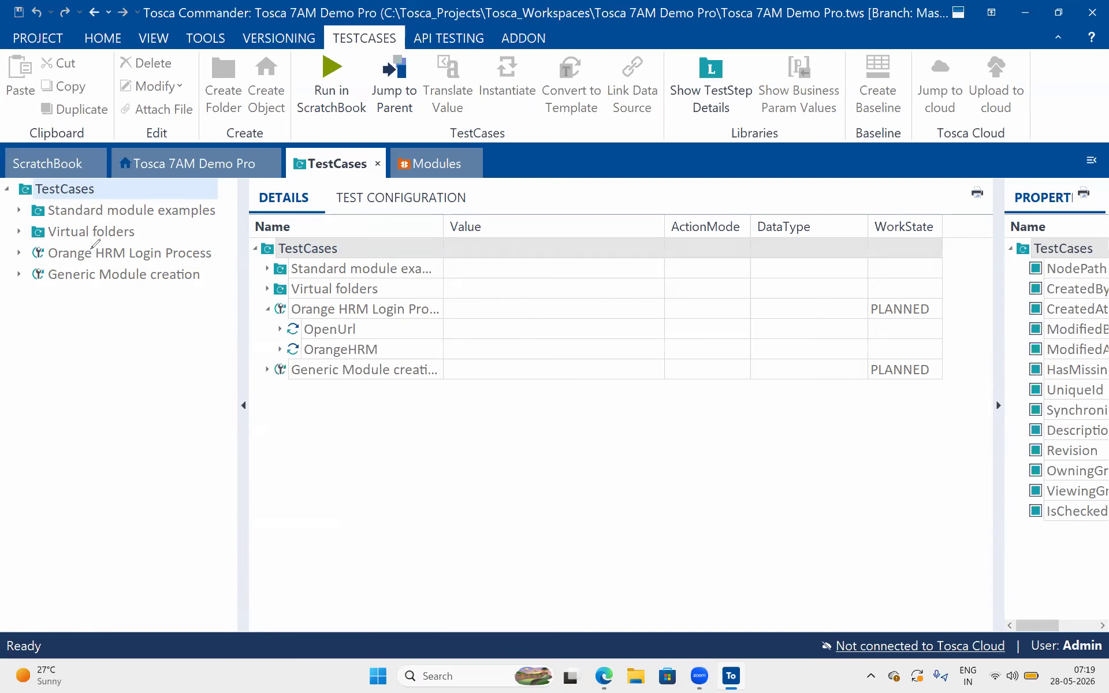
left_click(116, 39)
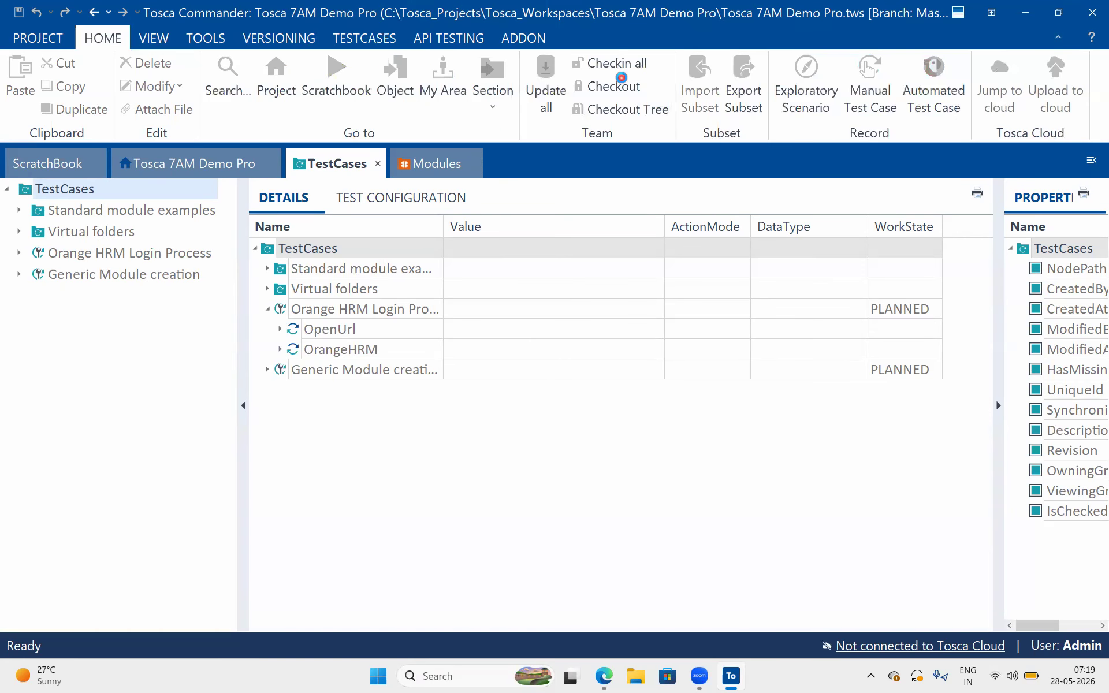
left_click(621, 77)
left_click(68, 191)
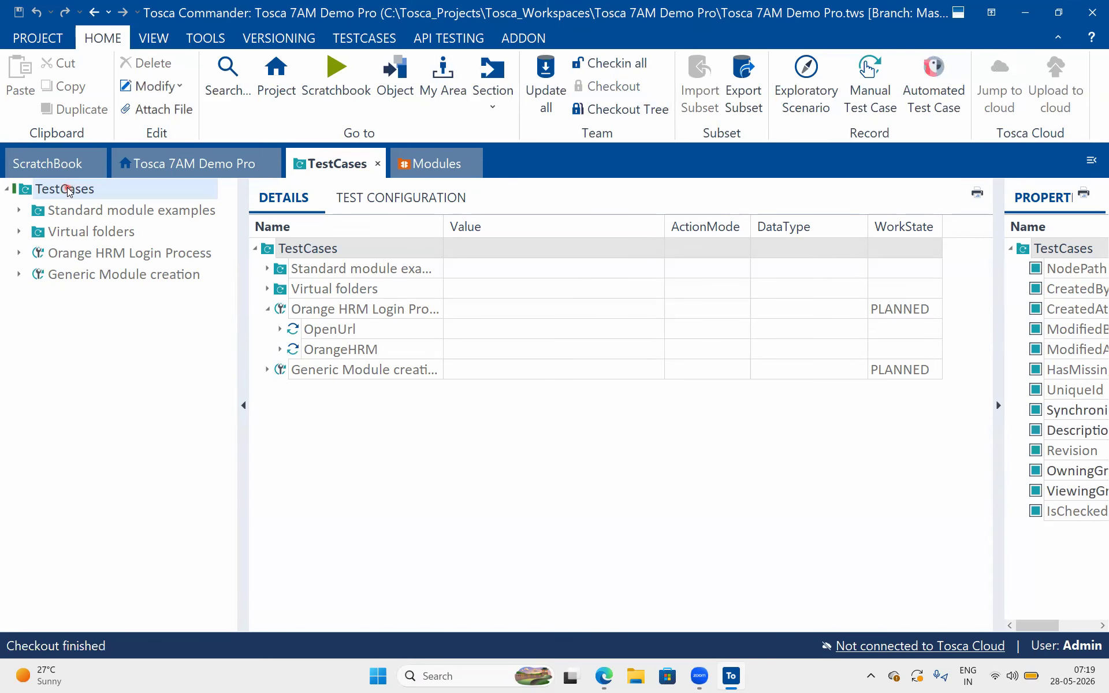
Create a new test case directly under the TestCases folder
double_click(68, 191)
left_click(300, 252)
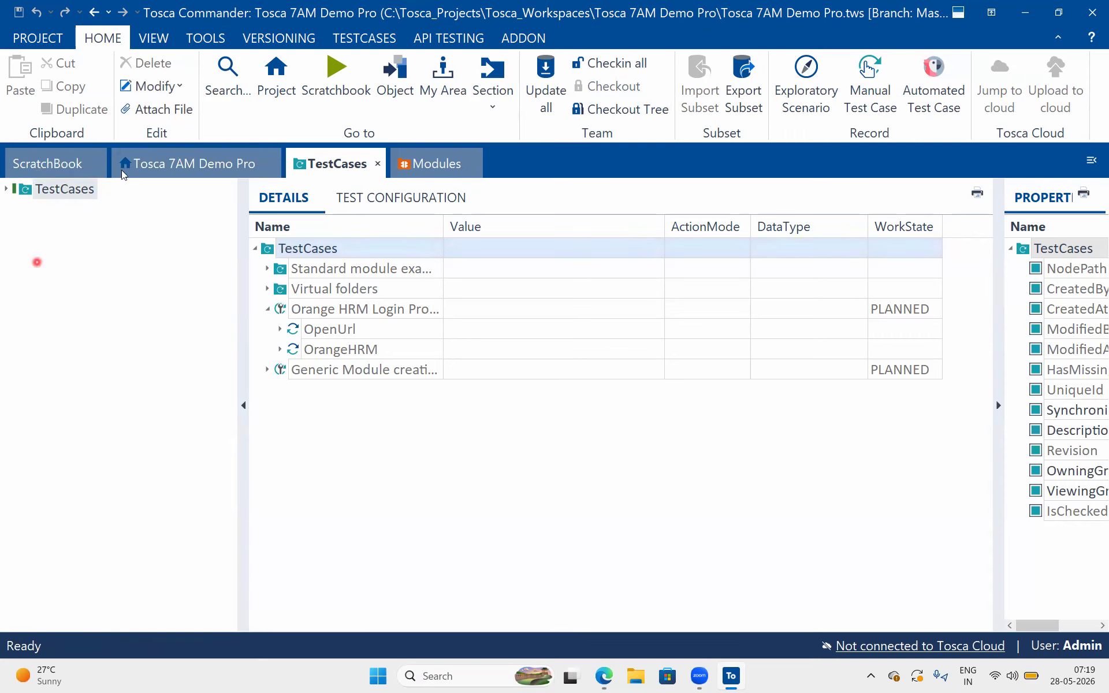
left_click(6, 190)
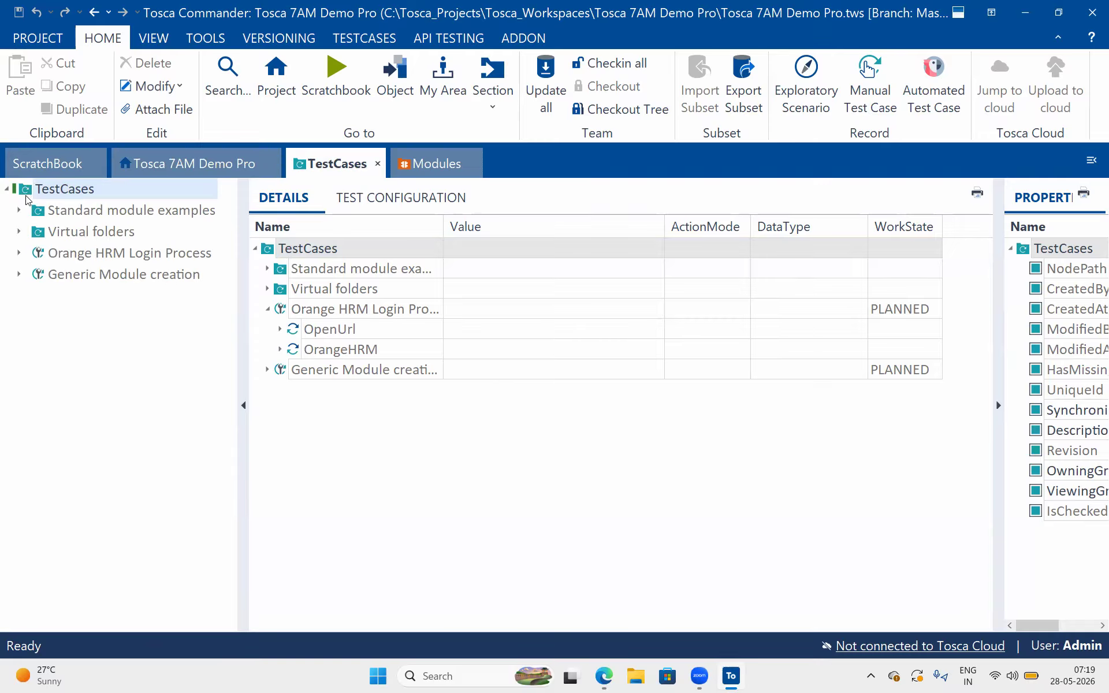
right_click(26, 199)
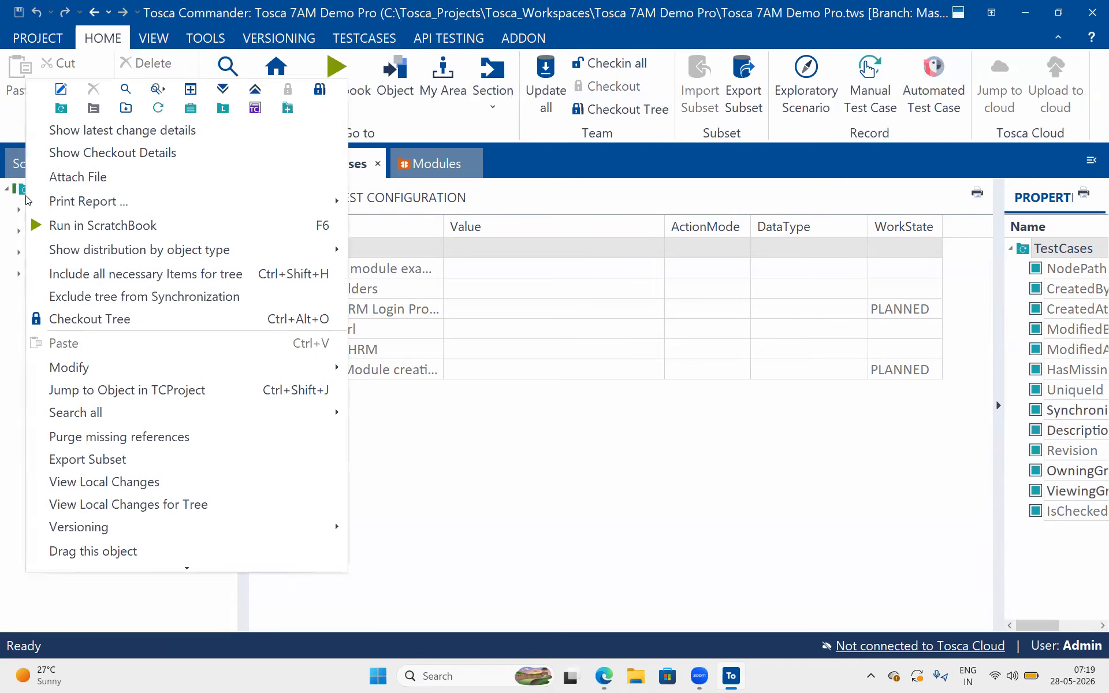
left_click(162, 112)
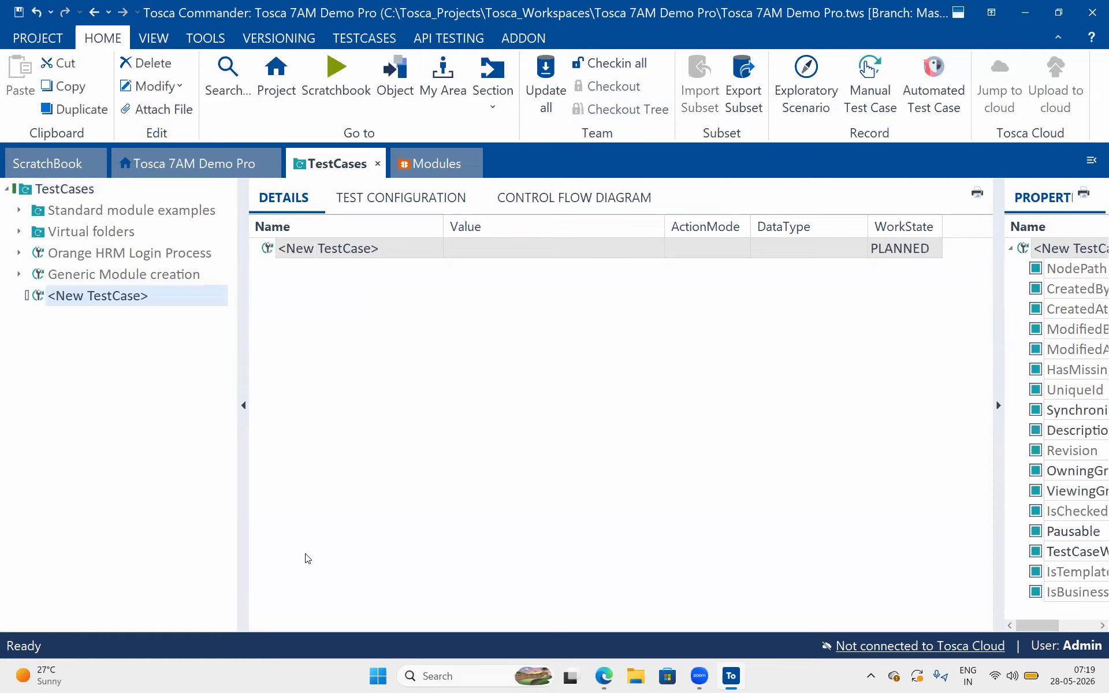
Rename the new test case as "Parabank Register functionality"
left_click(411, 240)
key("BackSpace")
type("Parabank")
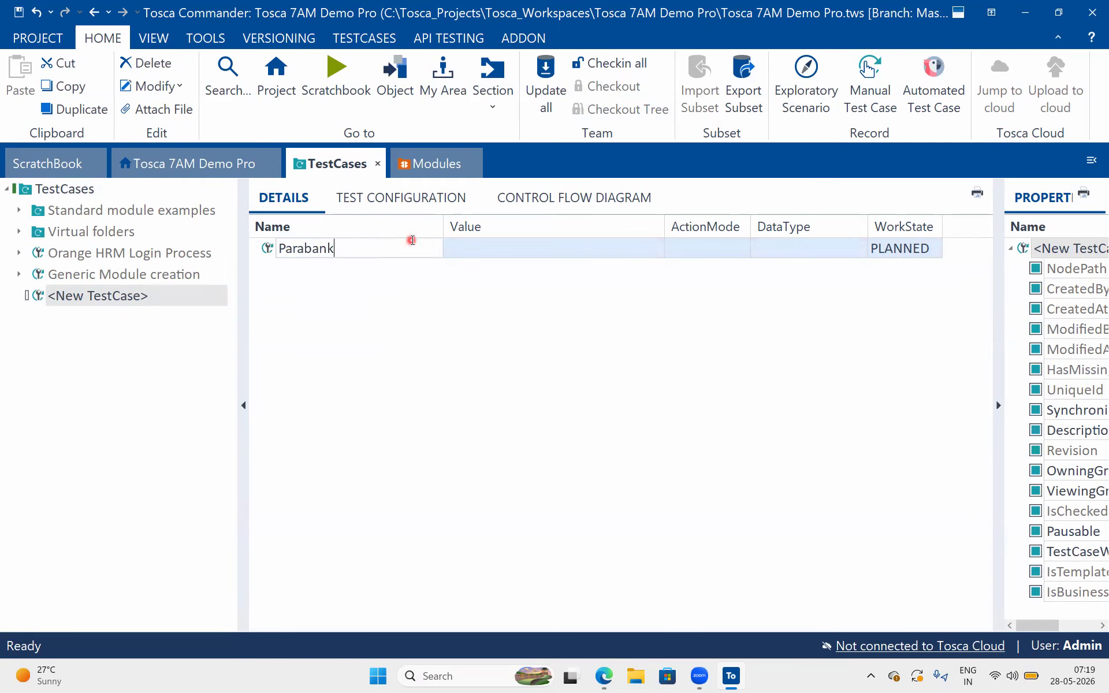
type(" Registeratio")
type("n")
key("BackSpace")
key("BackSpace")
key("BackSpace")
key("BackSpace")
key("BackSpace")
key("BackSpace")
type("functionality")
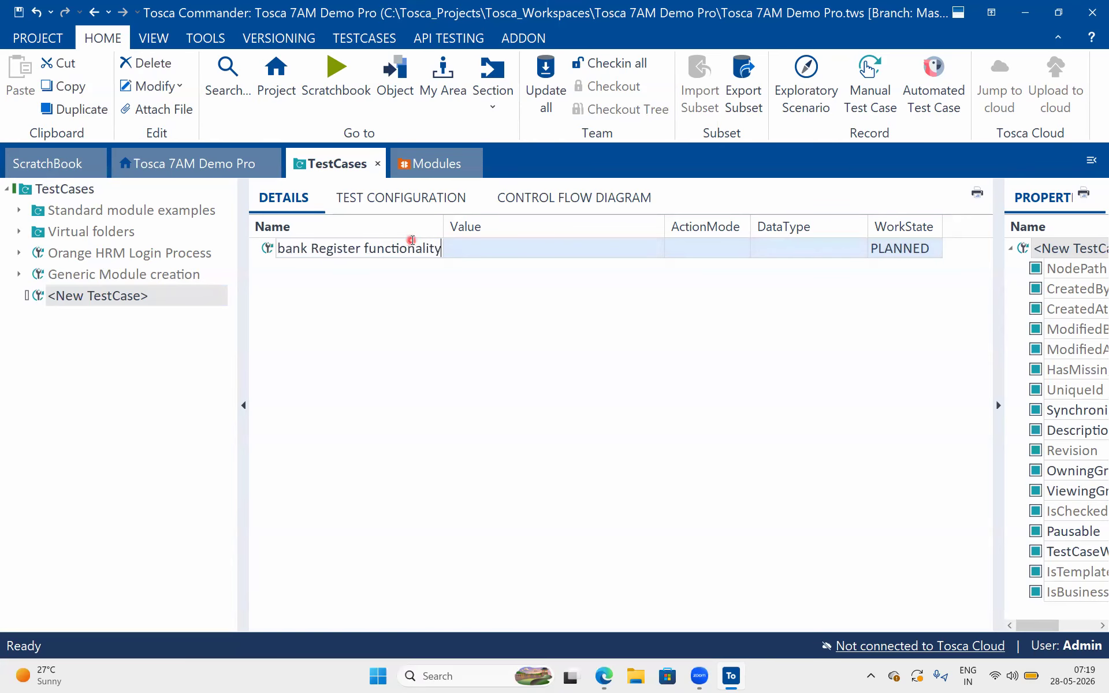
type("\\")
key("BackSpace")
key("Return")
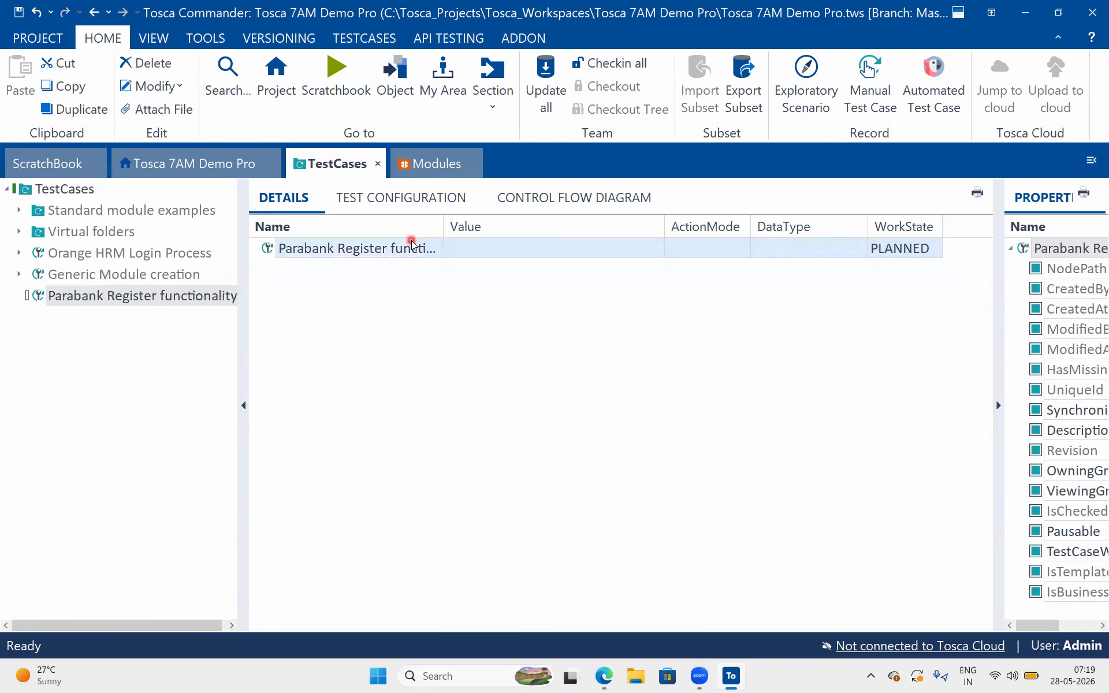
left_click(436, 318)
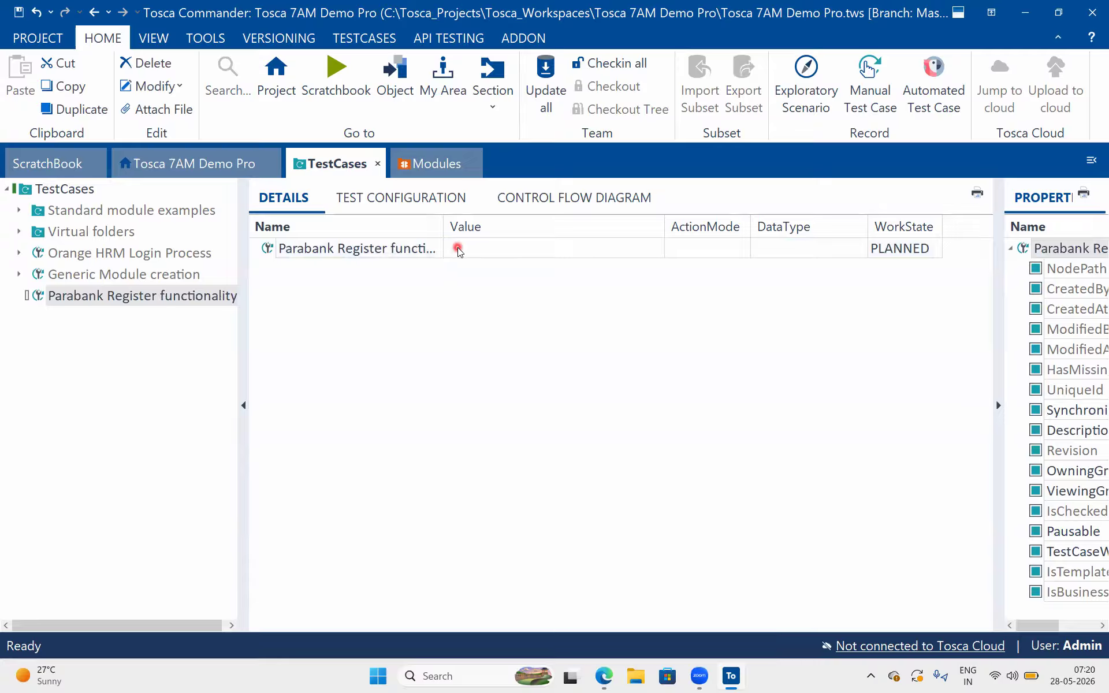
left_click(436, 166)
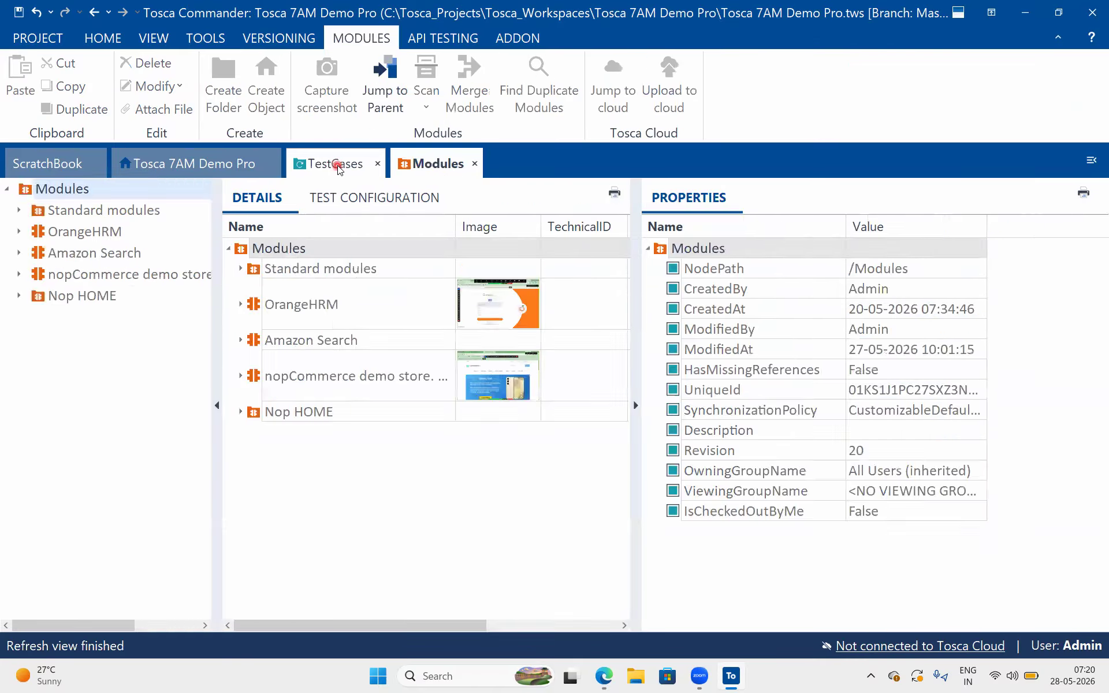
left_click(330, 165)
left_click(414, 151)
left_click(338, 155)
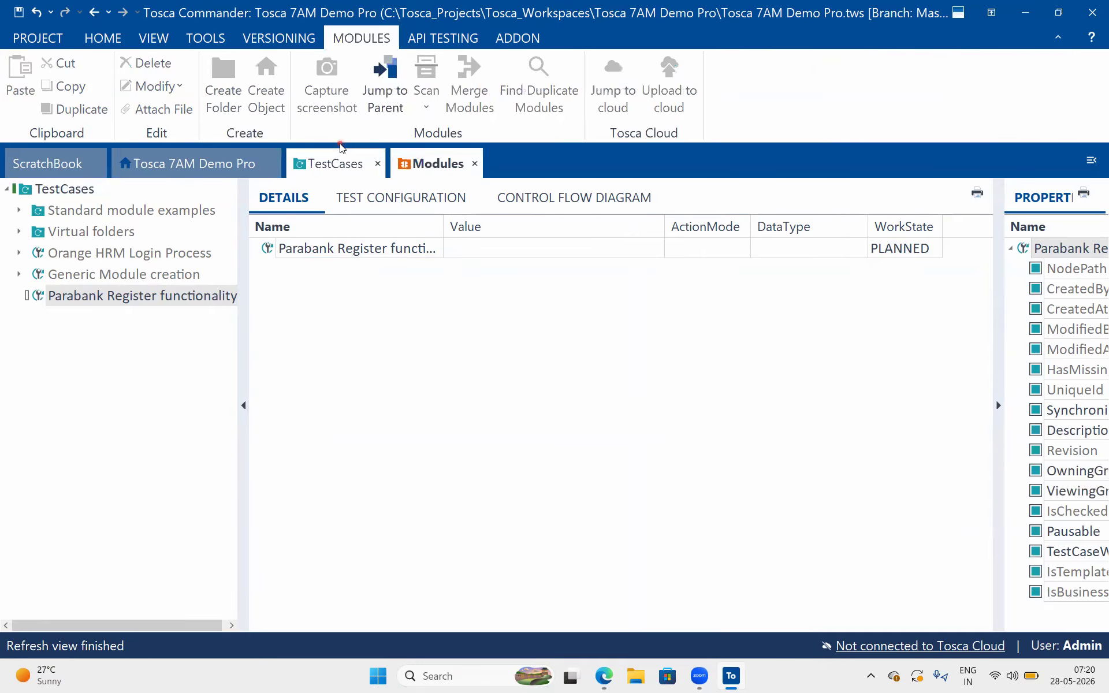
left_click(428, 312)
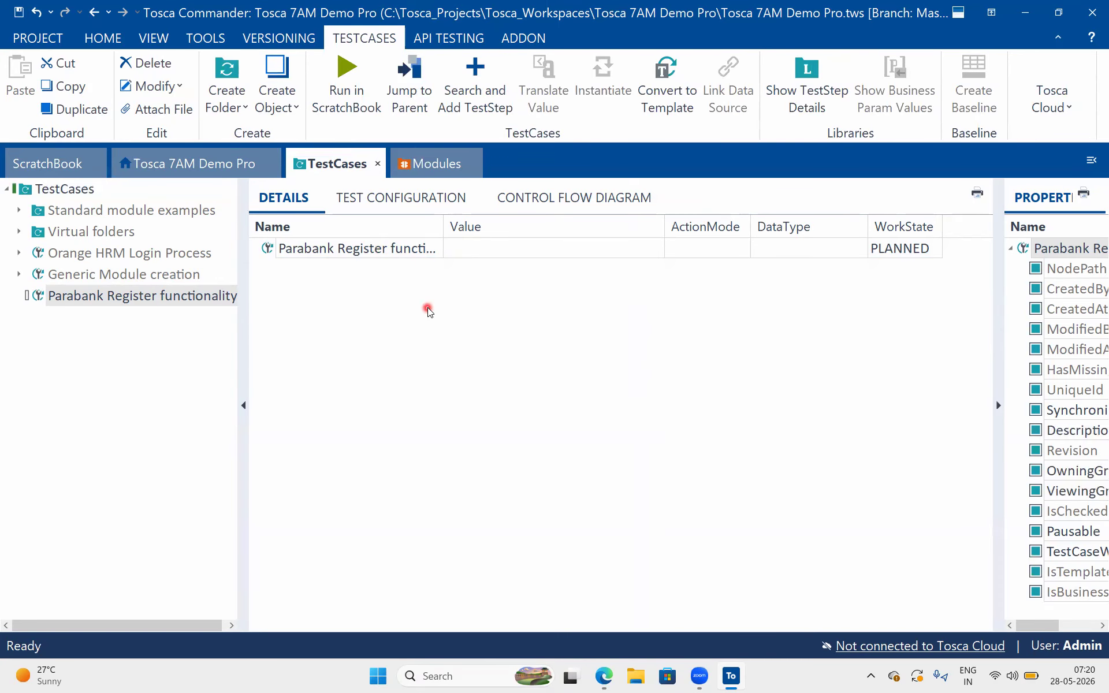
left_click(486, 250)
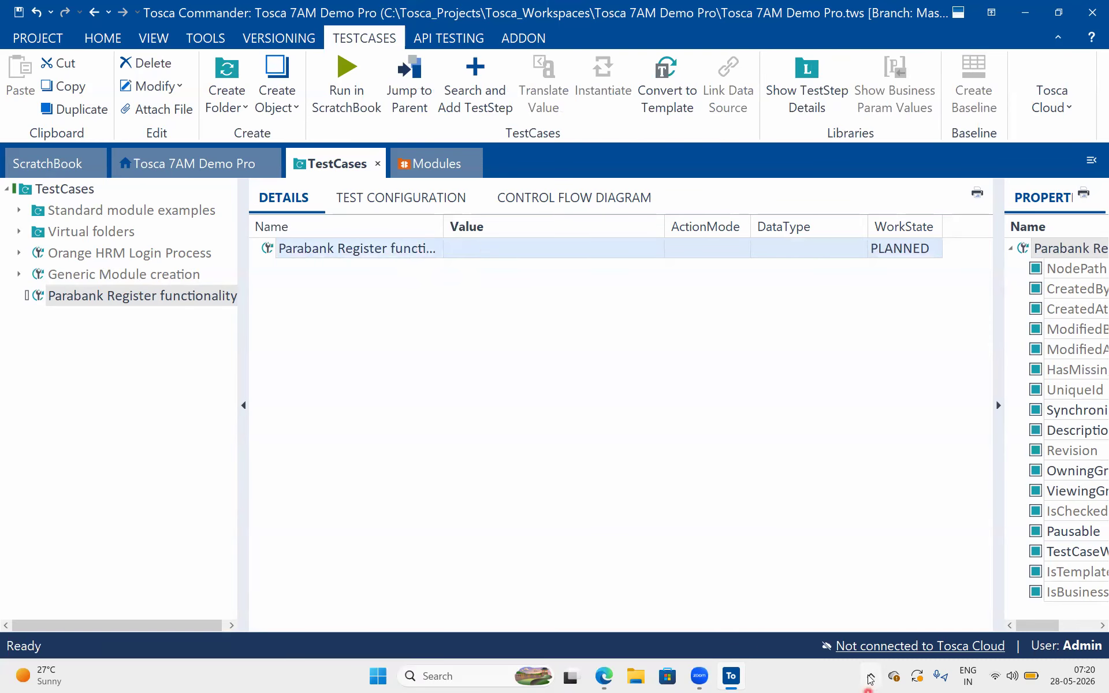
Switch to the Google Docs test steps, review the first step about opening the ParaBank URL, and return to Tosca Commander
left_click(603, 677)
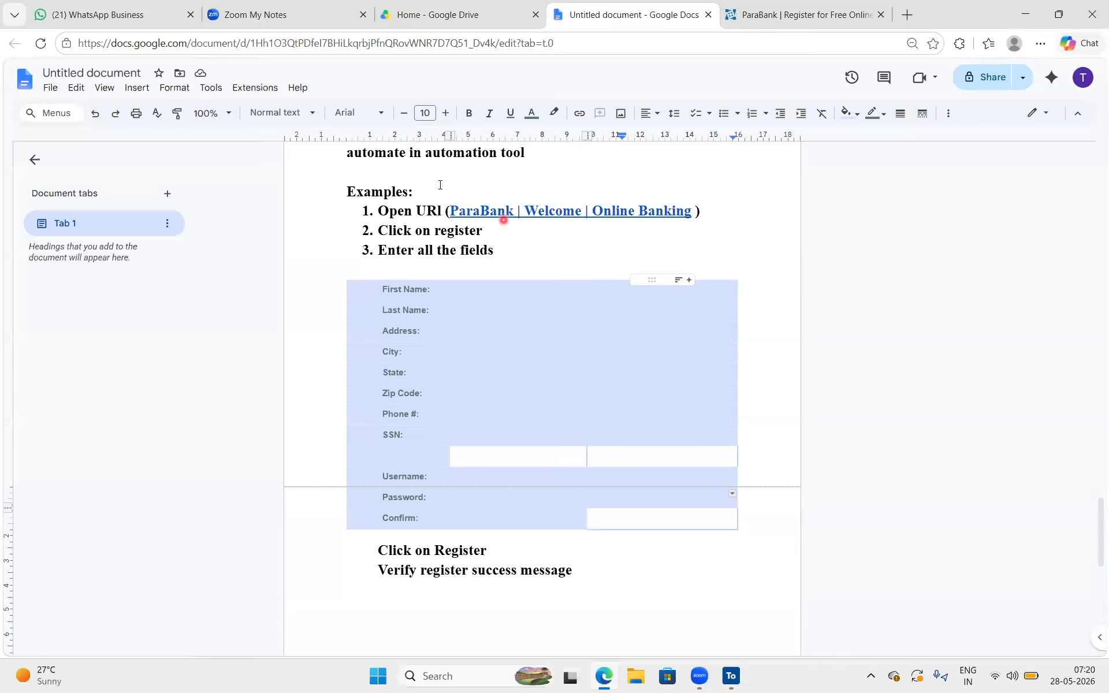
left_click_drag(700, 211, 349, 193)
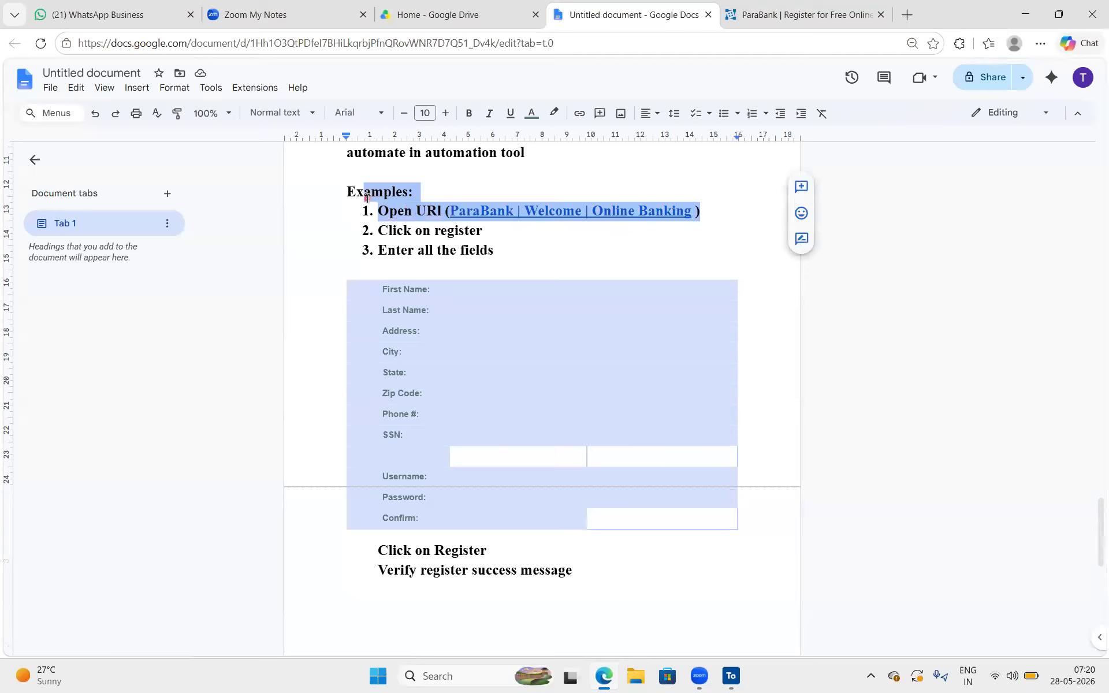
left_click(528, 228)
left_click(373, 211)
left_click(691, 223, "shift")
left_click(700, 213, "shift")
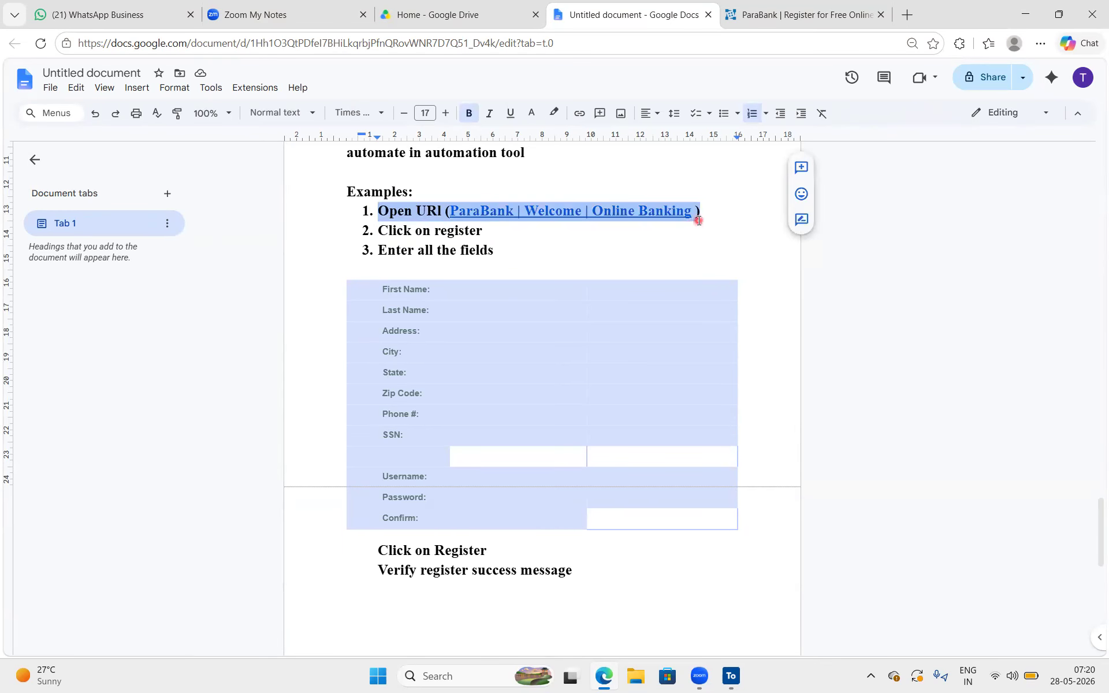
left_click(419, 250)
left_click_drag(383, 203, 613, 200)
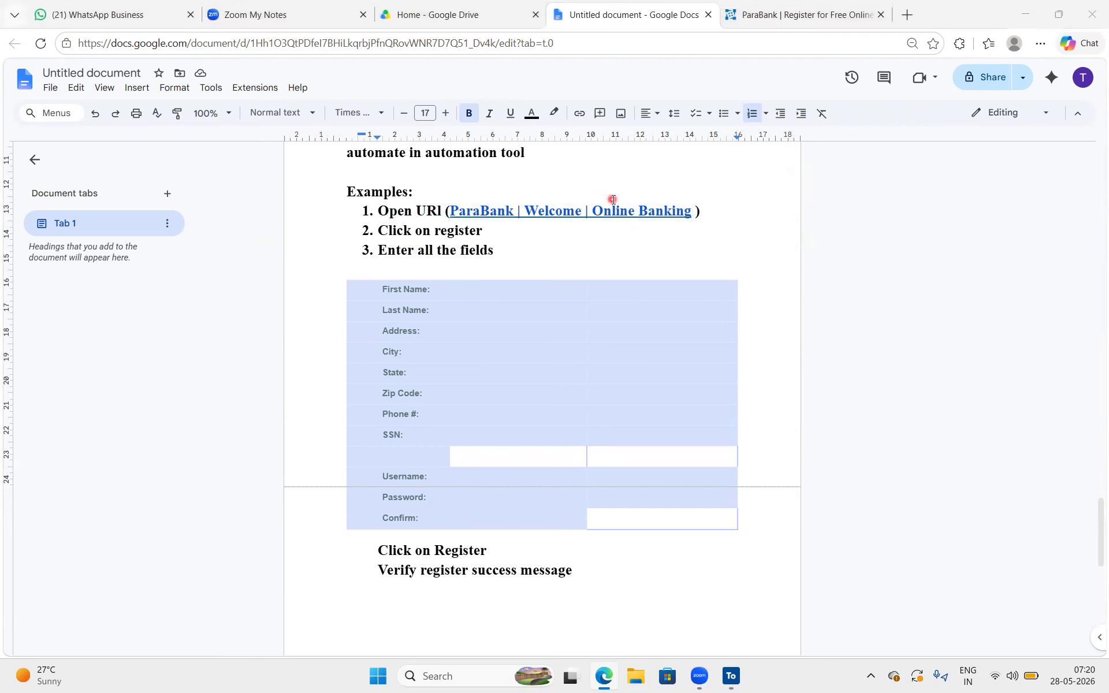
key("alt+Tab")
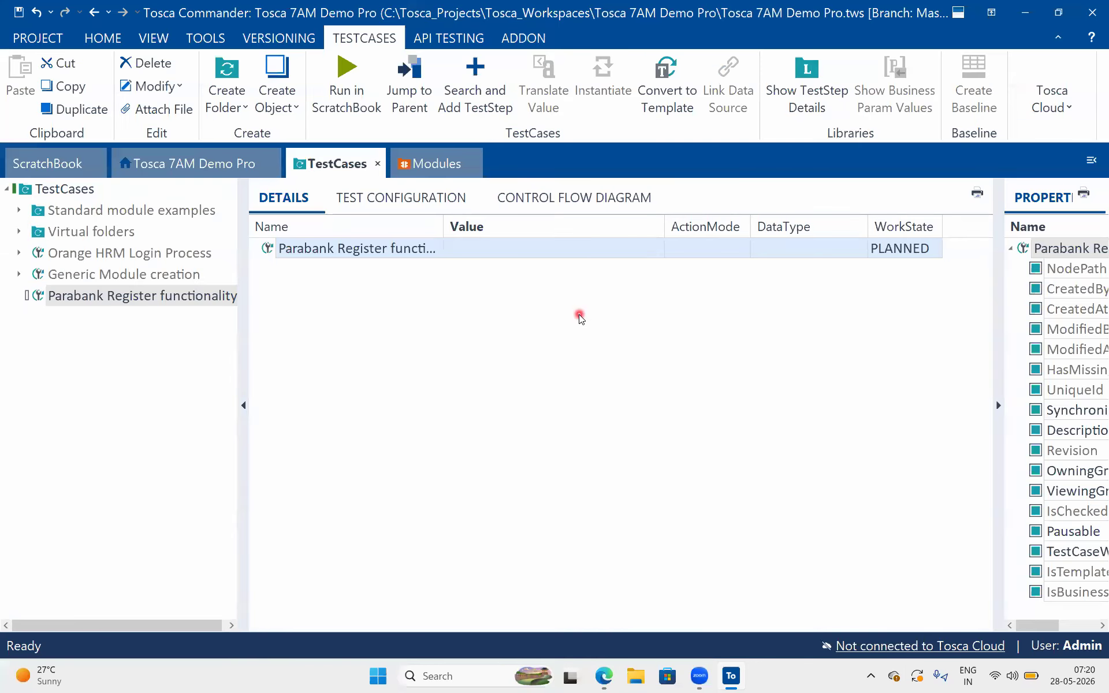
left_click(579, 315)
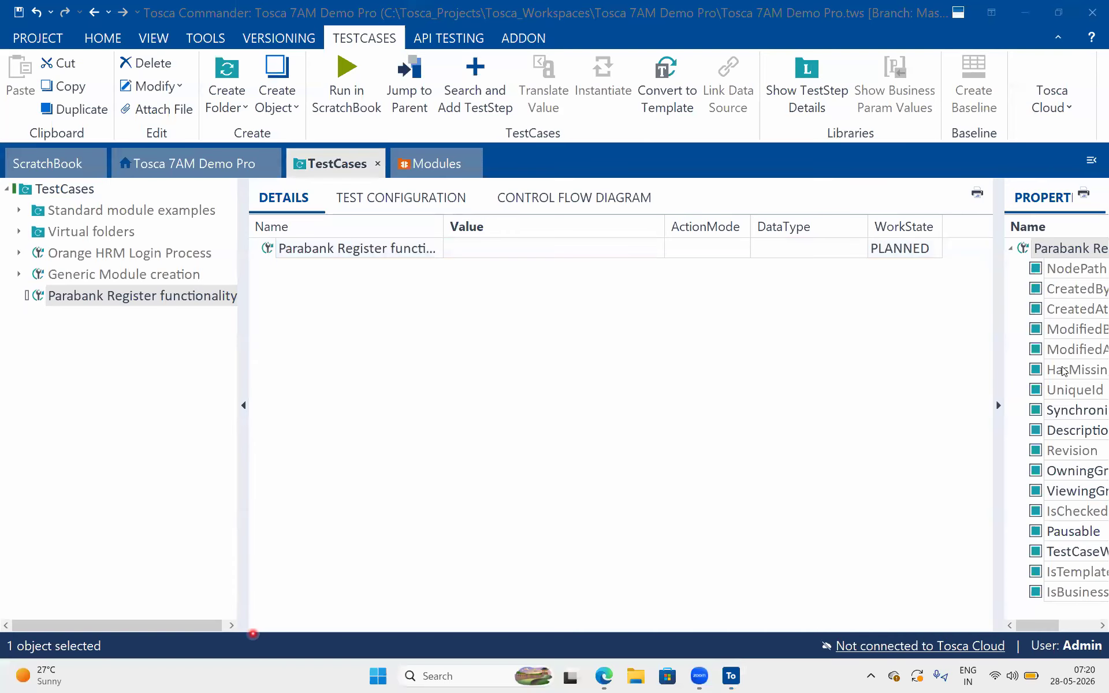
left_click(261, 248)
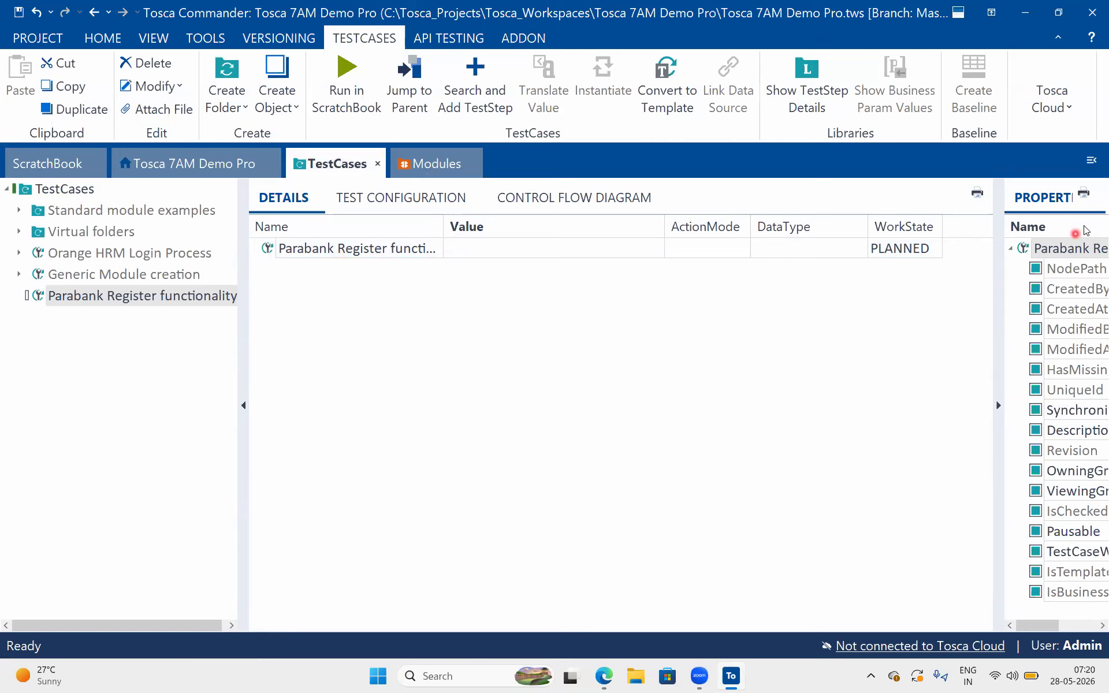
left_click_drag(284, 259, 275, 377)
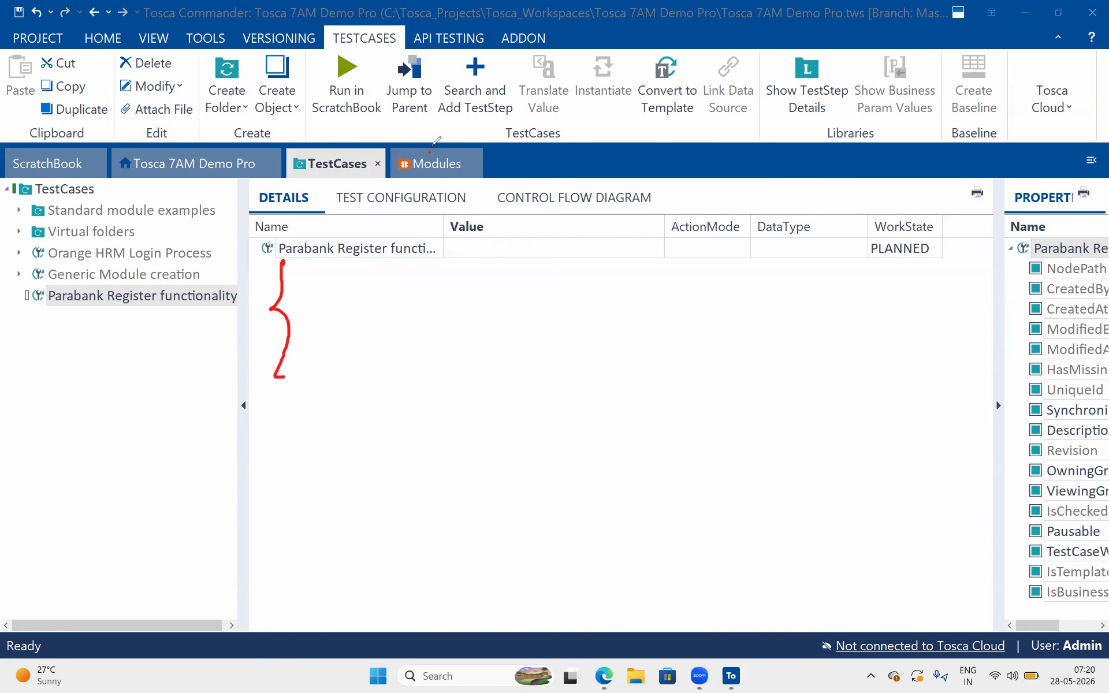
left_click_drag(434, 140, 449, 127)
mouse_move(402, 112)
left_mouse_down()
mouse_move(334, 140)
mouse_move(347, 132)
left_mouse_up()
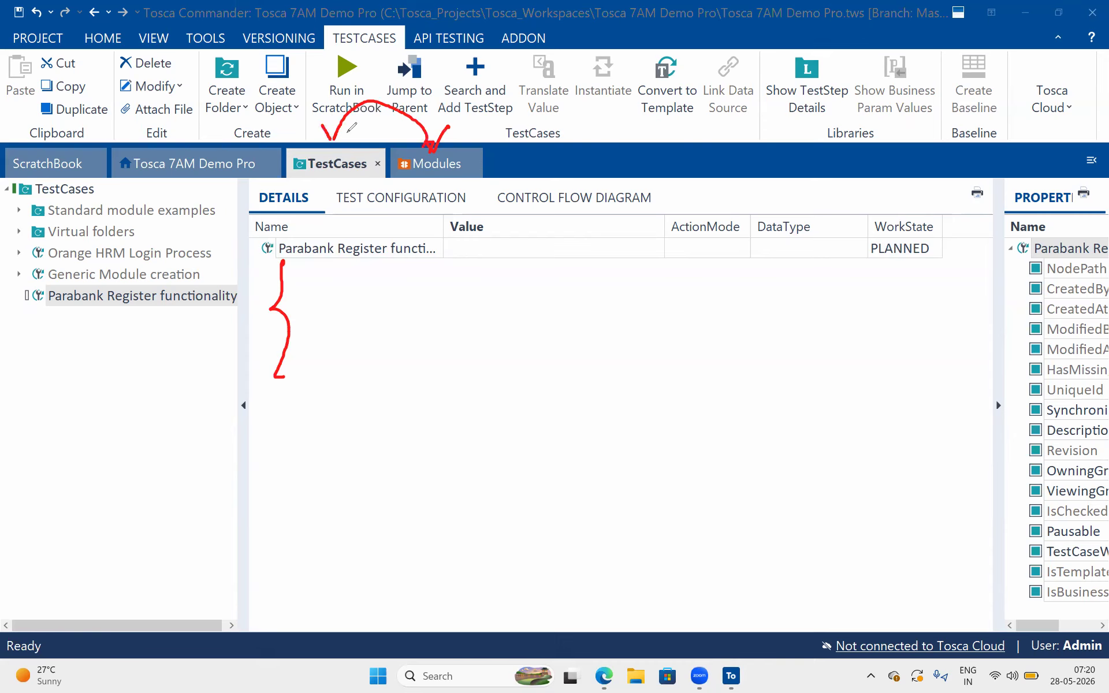
mouse_move(296, 279)
left_mouse_down()
mouse_move(354, 284)
mouse_move(397, 335)
left_mouse_up()
mouse_move(438, 137)
left_mouse_down()
mouse_move(376, 74)
mouse_move(312, 147)
mouse_move(334, 128)
left_mouse_up()
left_click_drag(329, 344, 383, 337)
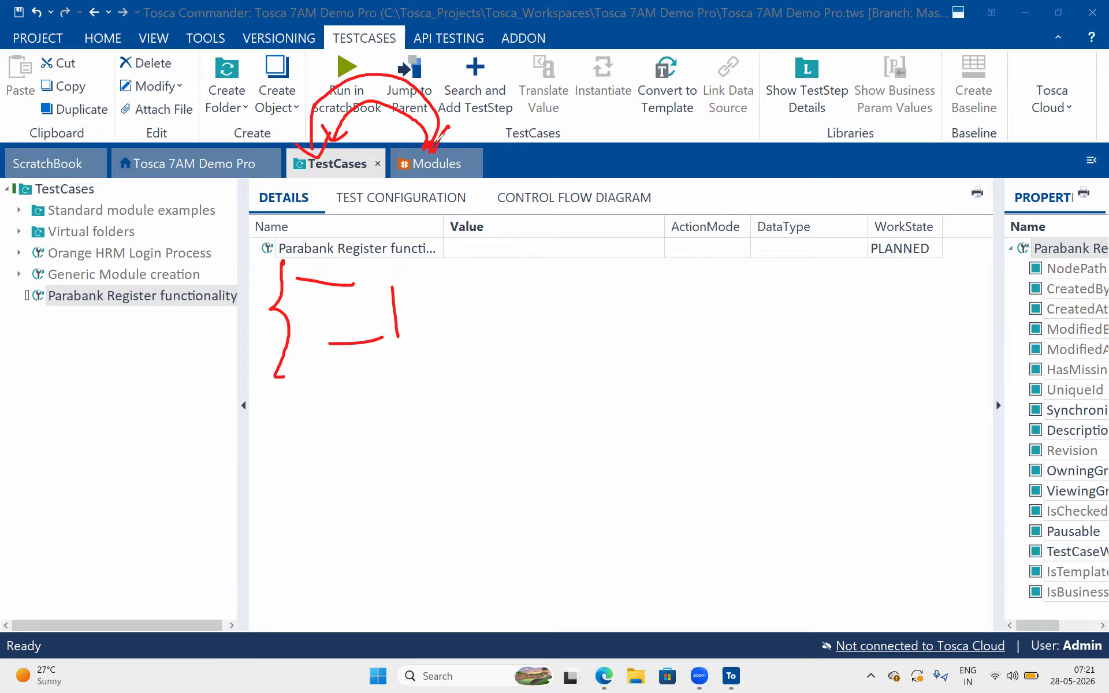
mouse_move(428, 147)
left_mouse_down()
mouse_move(305, 73)
mouse_move(305, 136)
mouse_move(311, 112)
left_mouse_up()
left_click_drag(342, 360, 387, 368)
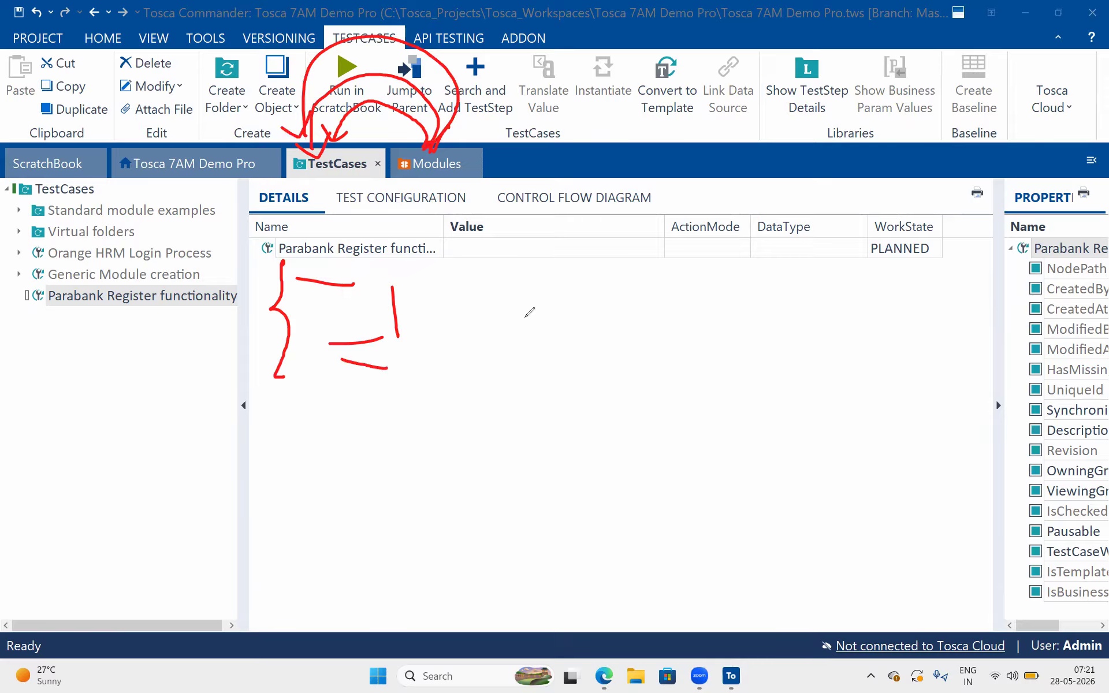
left_click(940, 475)
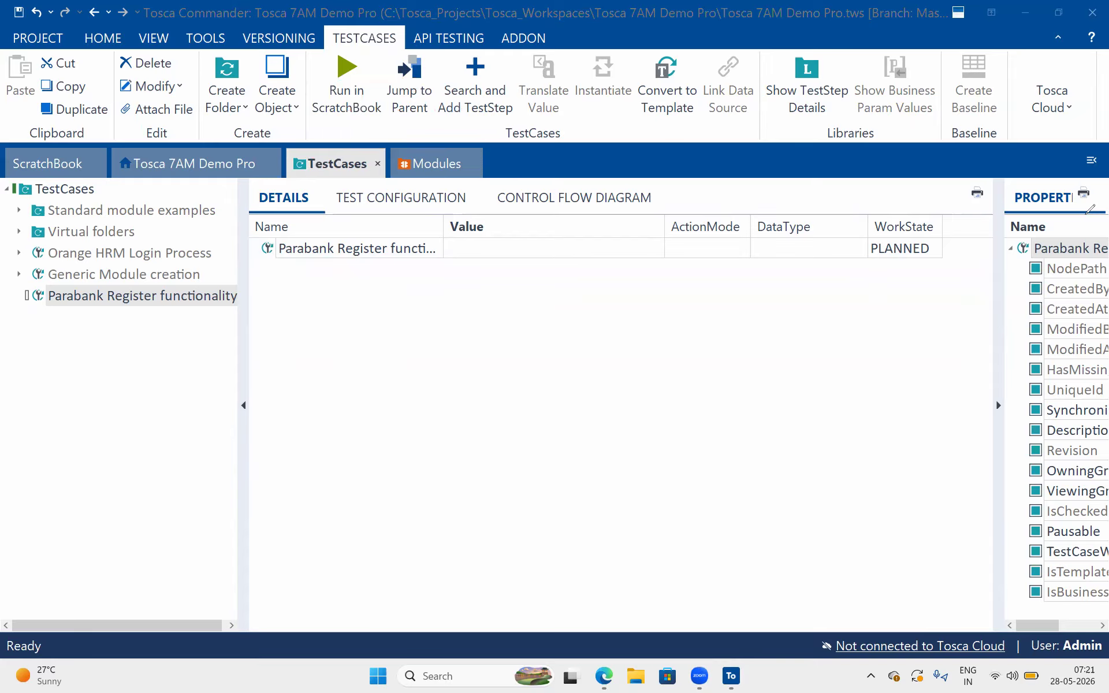
Show the contents of the Standard modules folder in the Modules section
left_click(411, 164)
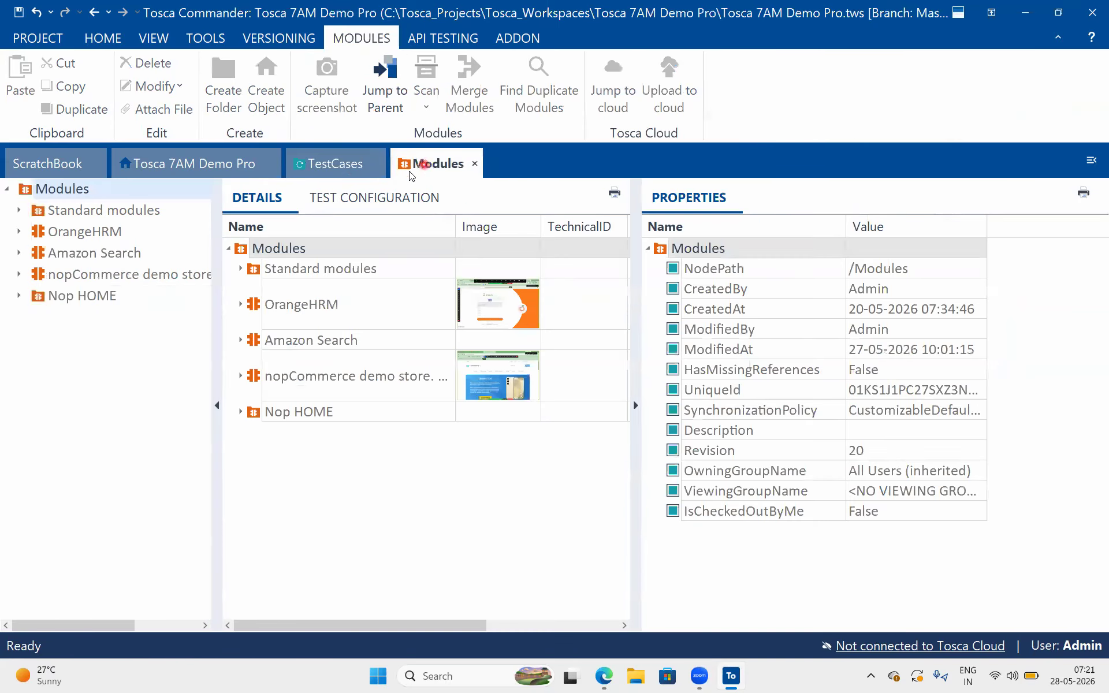
left_click(49, 213)
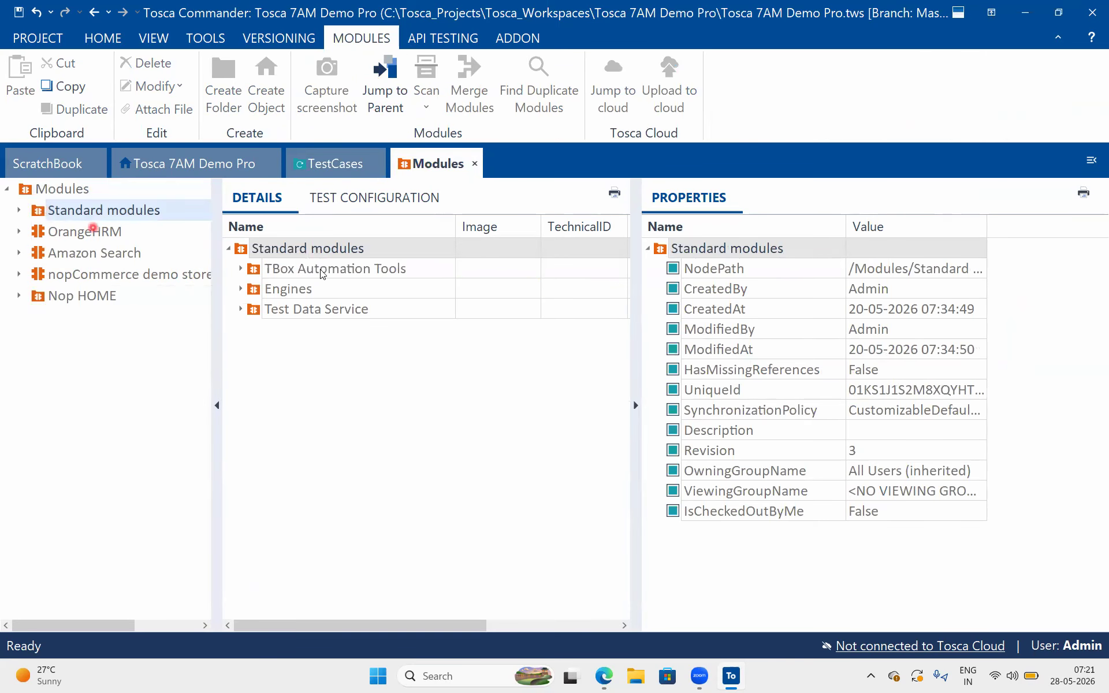
double_click(358, 250)
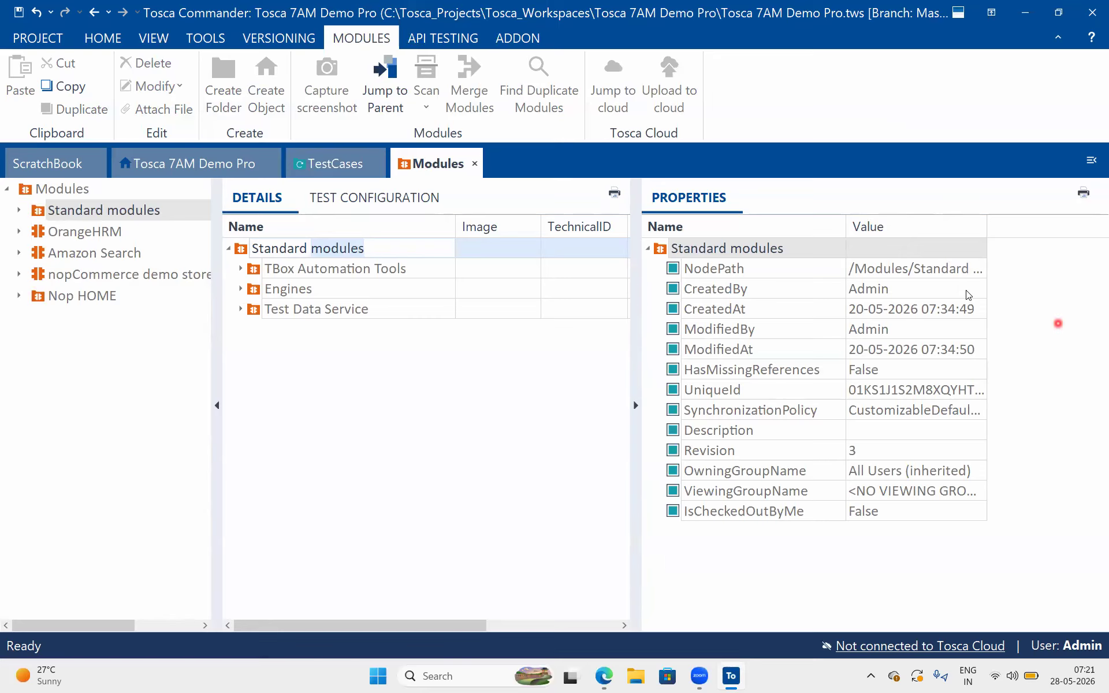
left_click(370, 371)
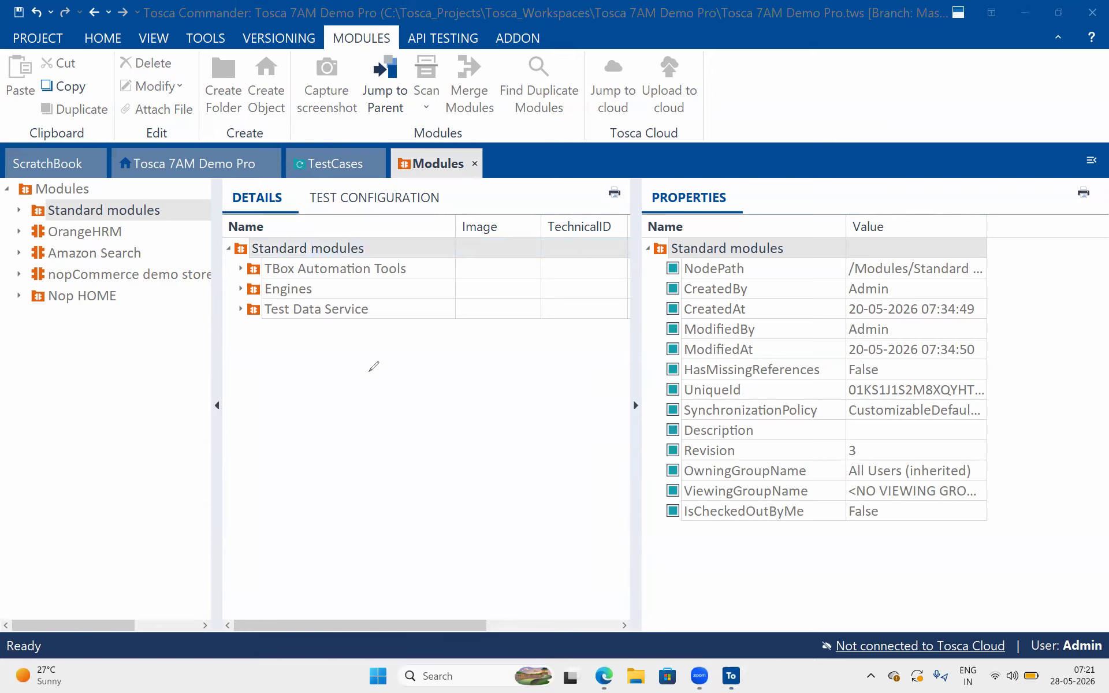
mouse_move(378, 354)
left_mouse_down()
mouse_move(370, 335)
mouse_move(398, 338)
mouse_move(429, 291)
mouse_move(437, 319)
left_mouse_up()
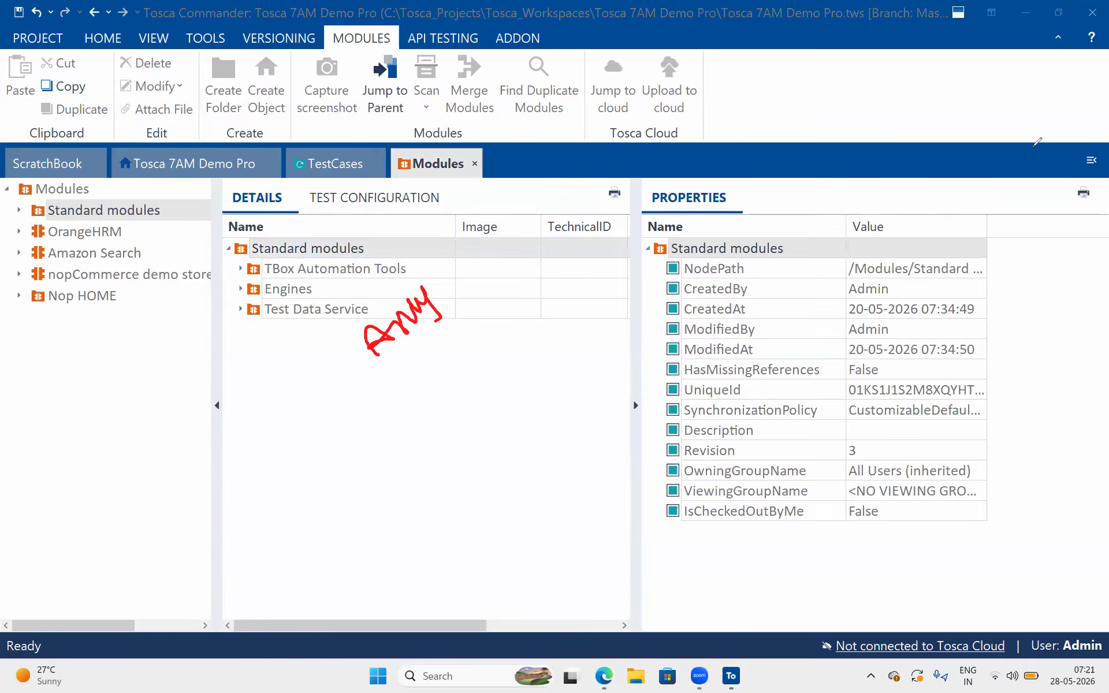
key("Escape")
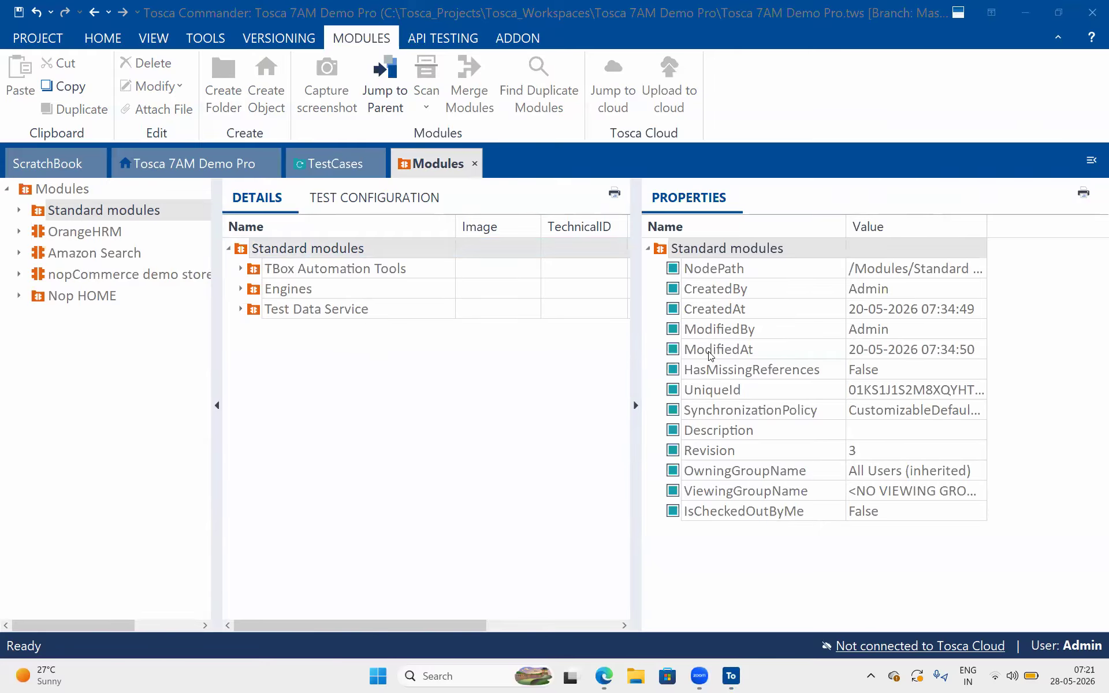
left_click_drag(632, 348, 777, 303)
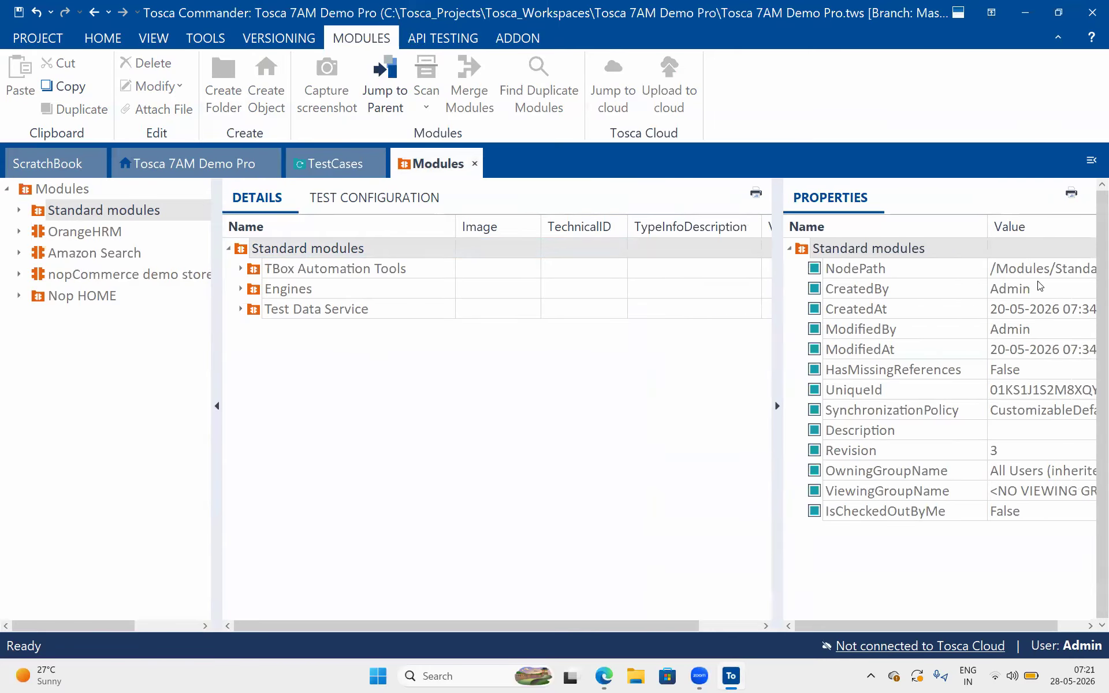
key("ctrl+2")
mouse_move(511, 334)
left_mouse_down()
mouse_move(530, 320)
mouse_move(523, 355)
left_mouse_up()
left_click(542, 365)
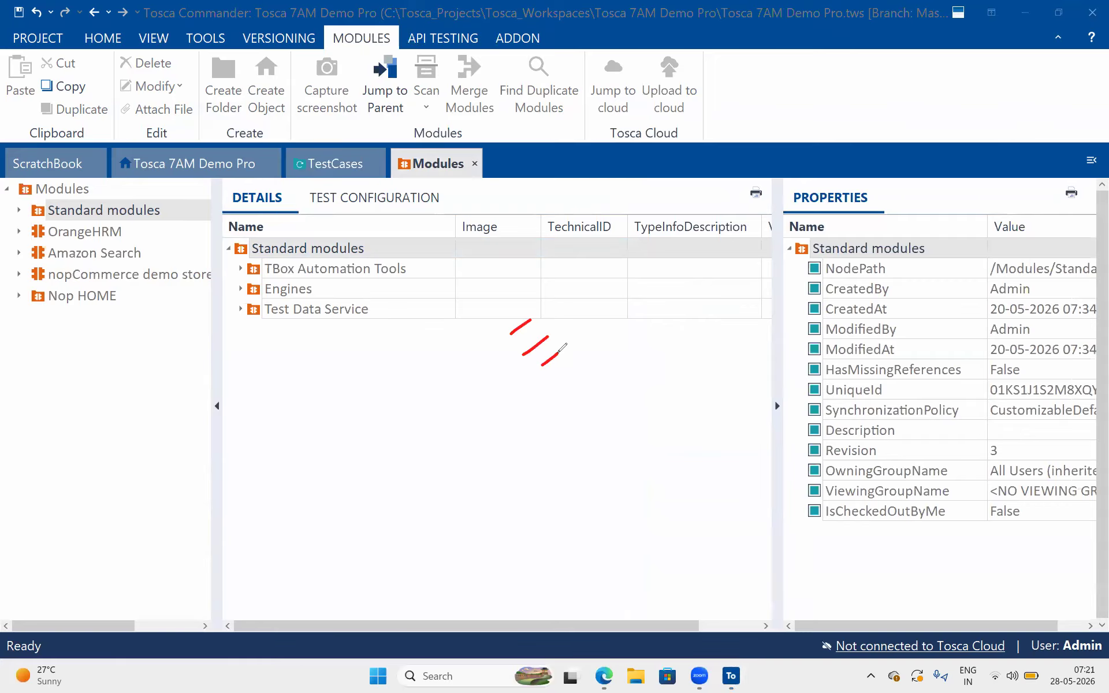
mouse_move(530, 294)
left_mouse_down()
mouse_move(563, 310)
mouse_move(590, 371)
left_mouse_up()
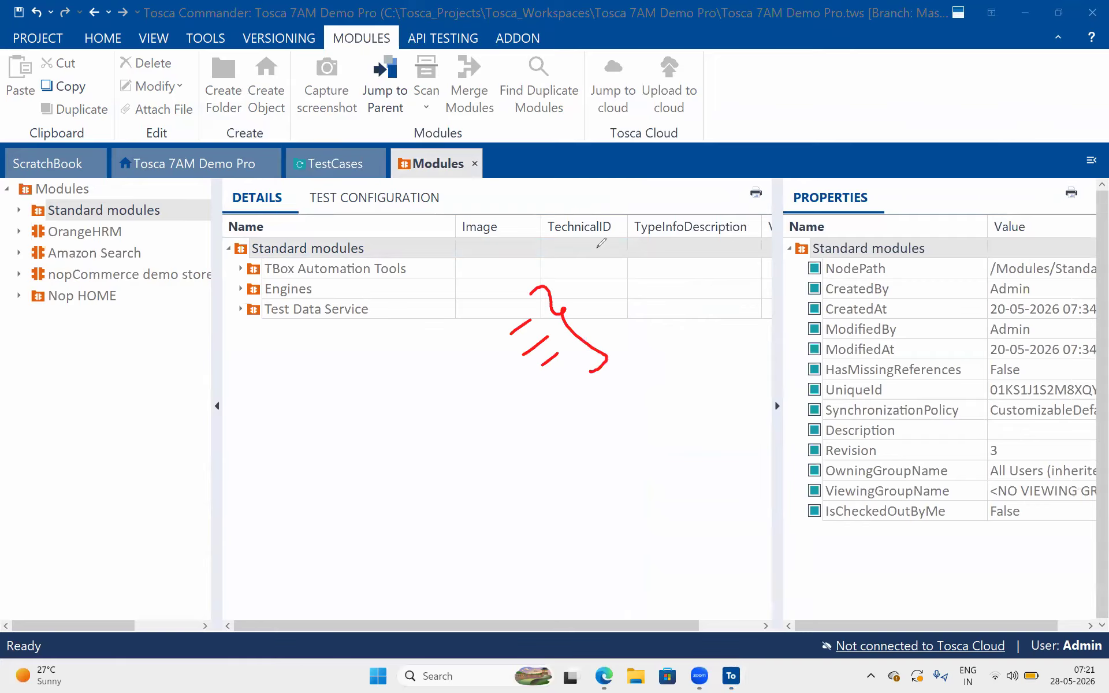
mouse_move(613, 234)
left_mouse_down()
mouse_move(607, 202)
mouse_move(629, 191)
mouse_move(631, 149)
mouse_move(644, 154)
left_mouse_up()
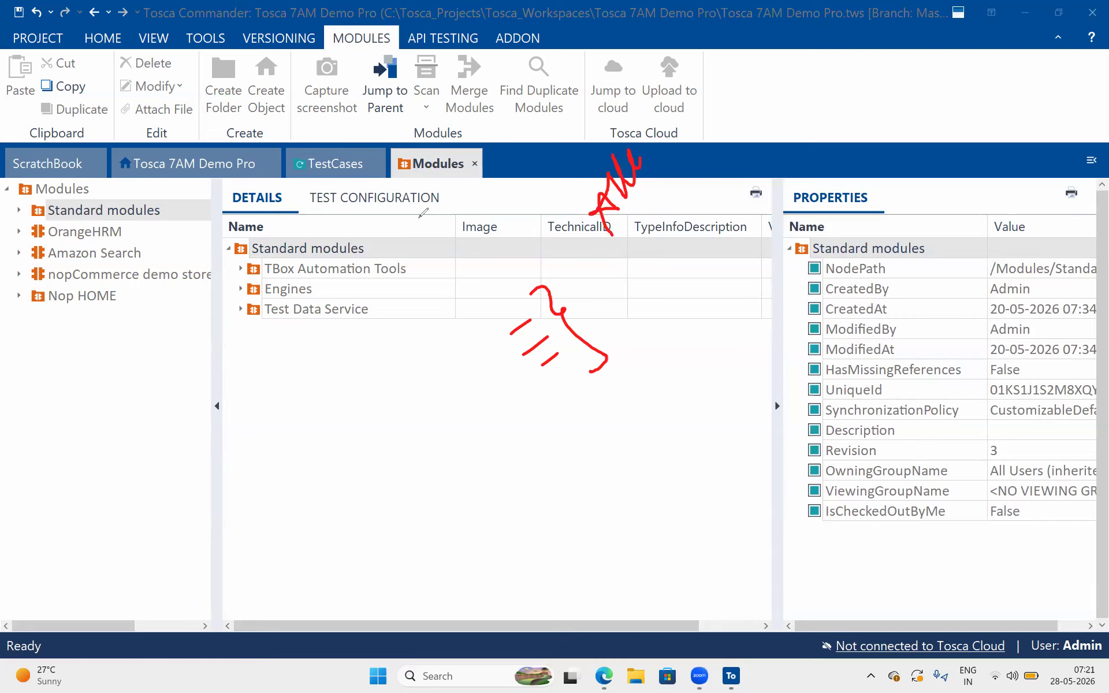
mouse_move(413, 211)
left_mouse_down()
mouse_move(444, 261)
mouse_move(438, 312)
left_mouse_up()
mouse_move(455, 257)
left_mouse_down()
mouse_move(475, 277)
mouse_move(505, 233)
left_mouse_up()
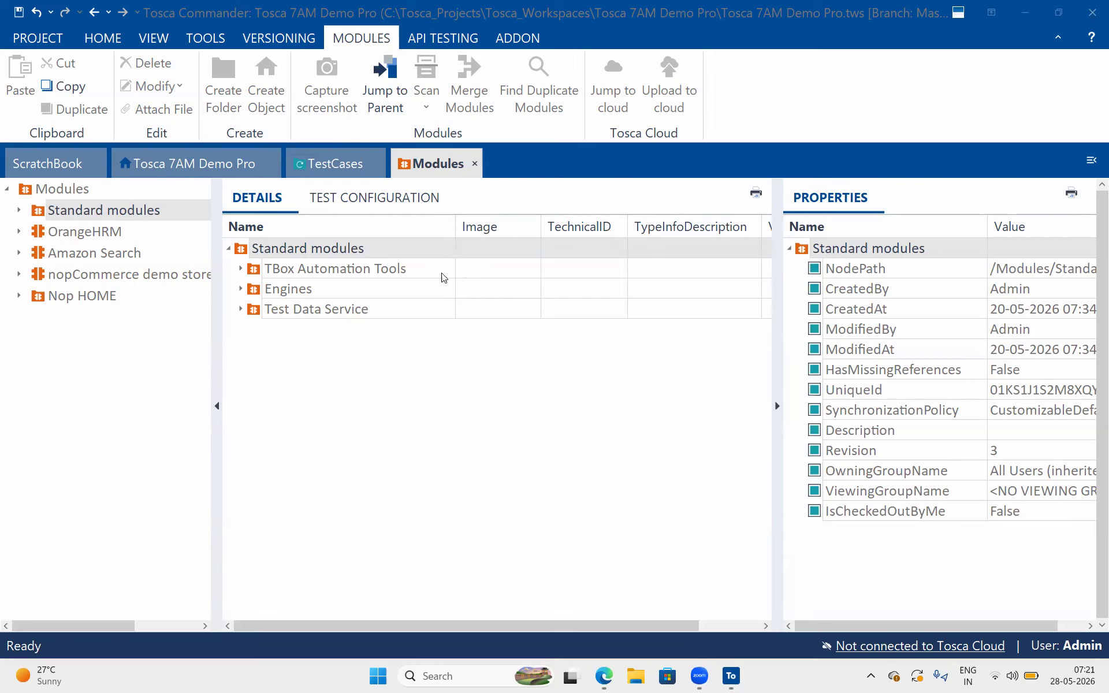
Add the OpenUrl module from the Html folder under Engines as a test step of the Parabank Register functionality test case
left_click(241, 289)
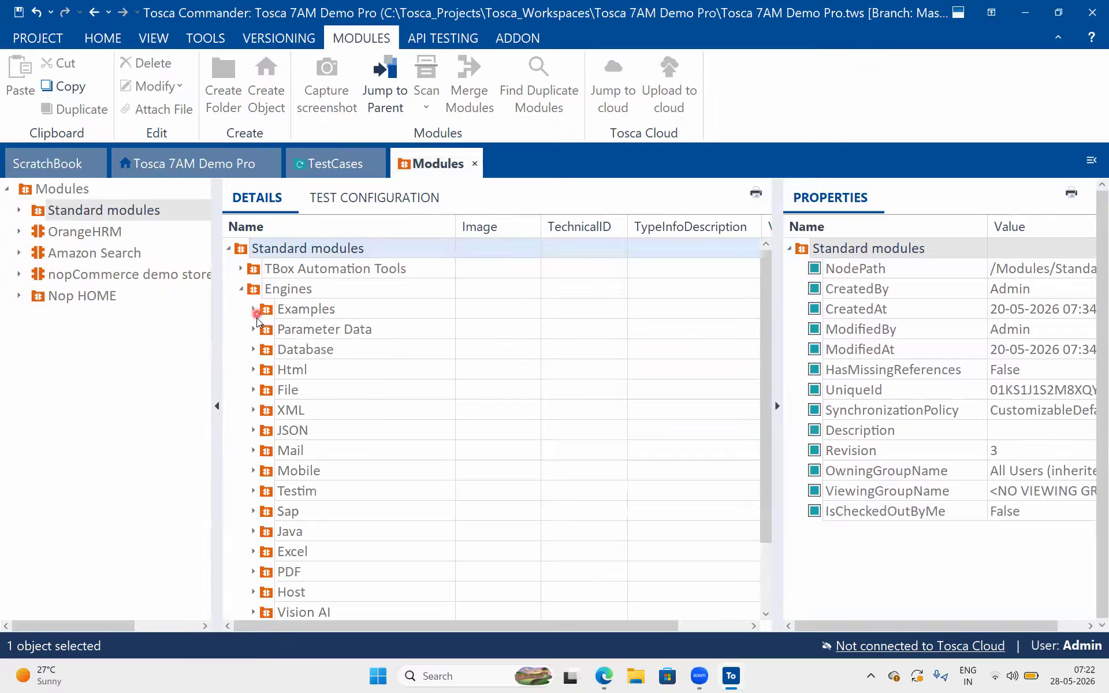
left_click(254, 369)
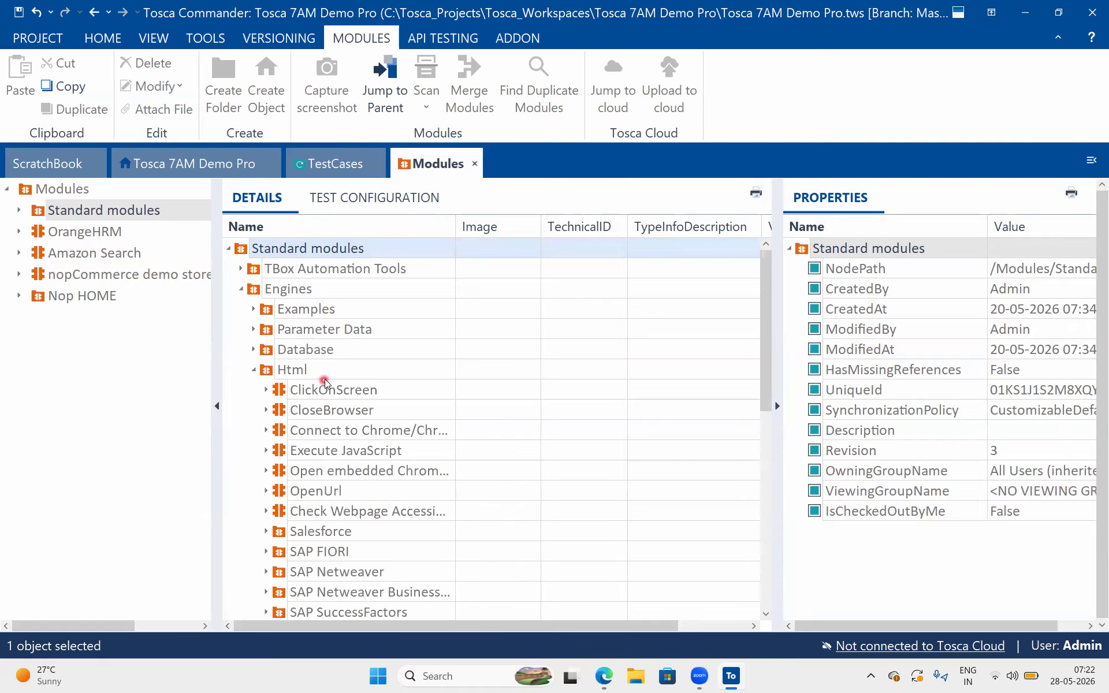
left_click(342, 491)
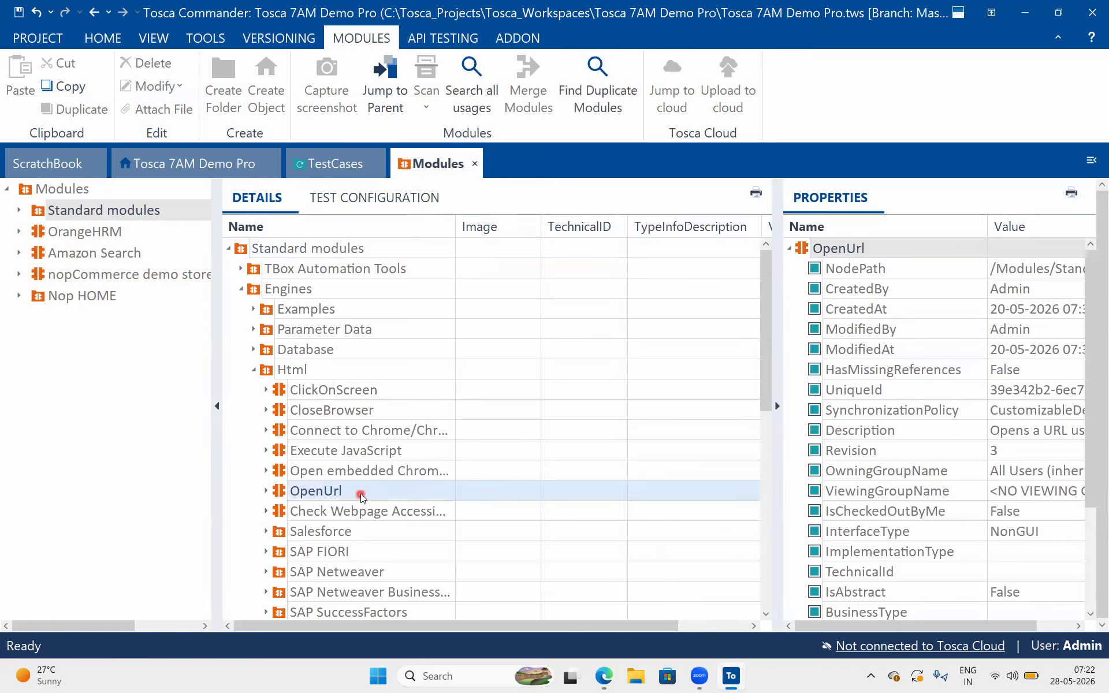
left_click_drag(283, 492, 284, 255)
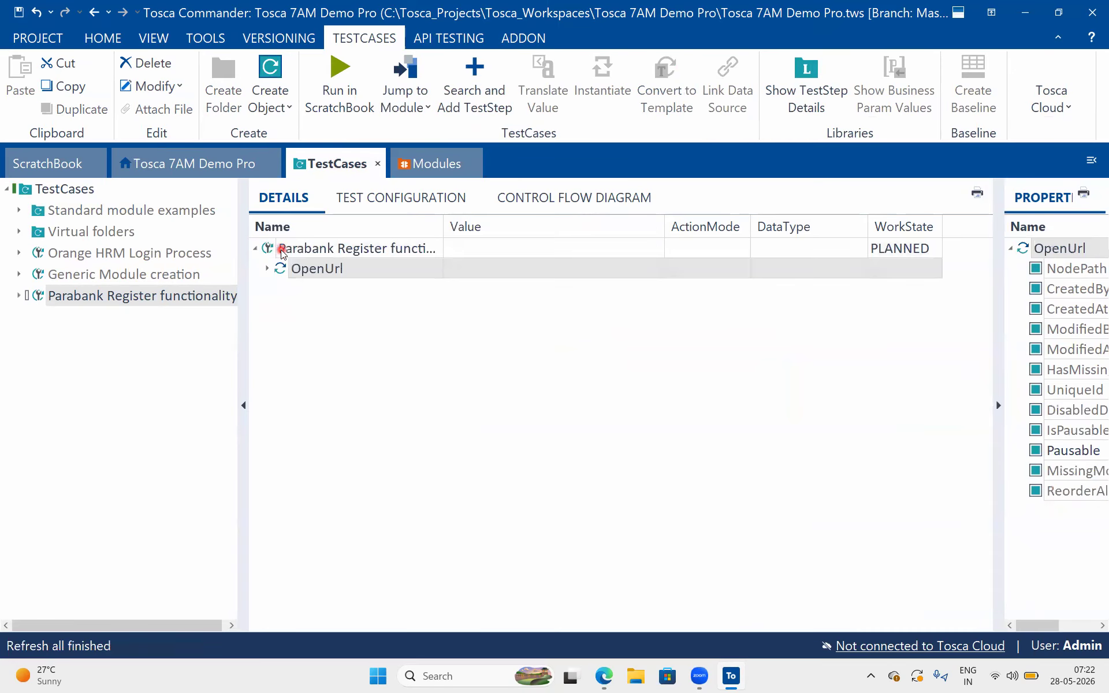
Expand the OpenUrl test step to show its parameters and compare the TestCases view with the Modules section
left_click(271, 270)
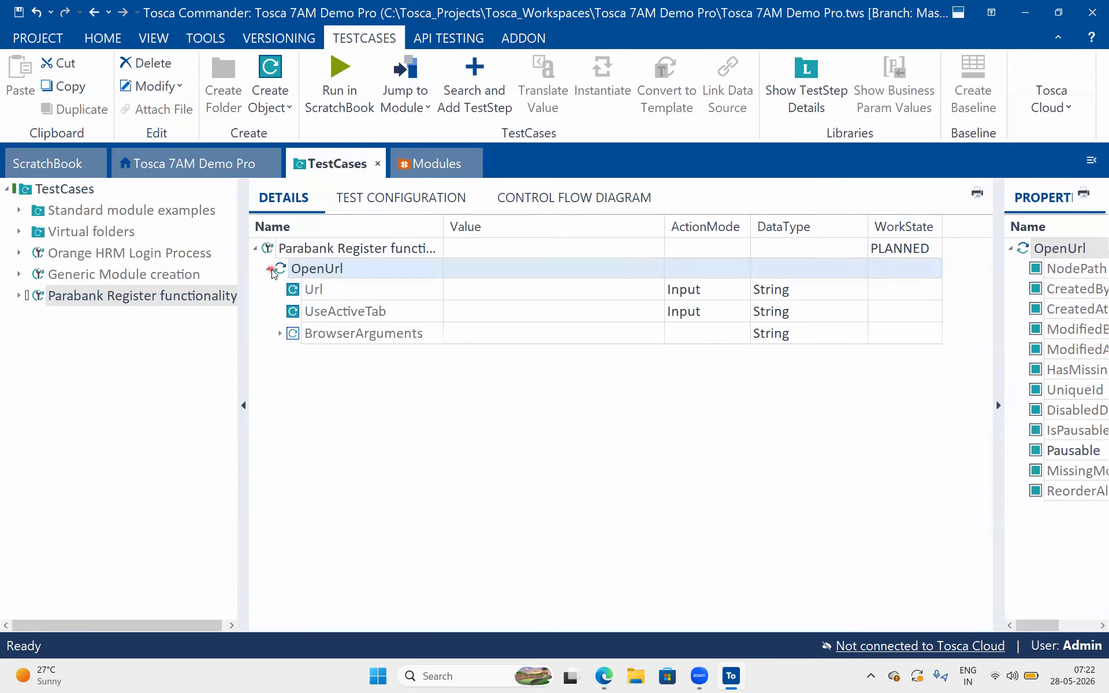
left_click(569, 290)
left_click(390, 271)
left_click(433, 164)
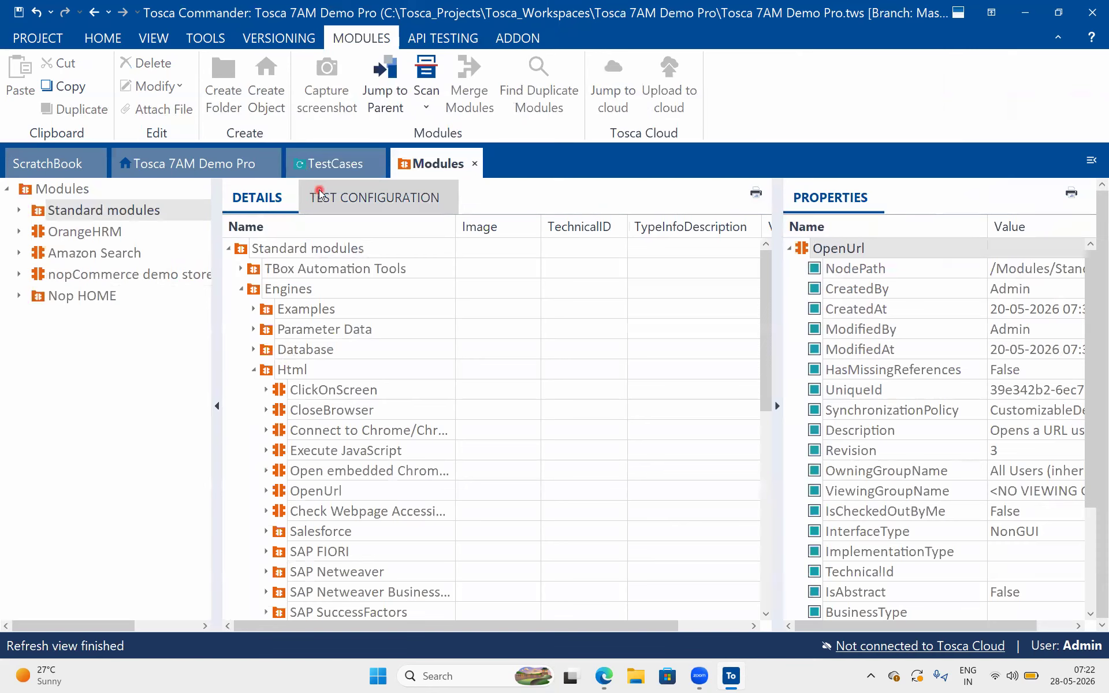
left_click(331, 166)
left_click(470, 290)
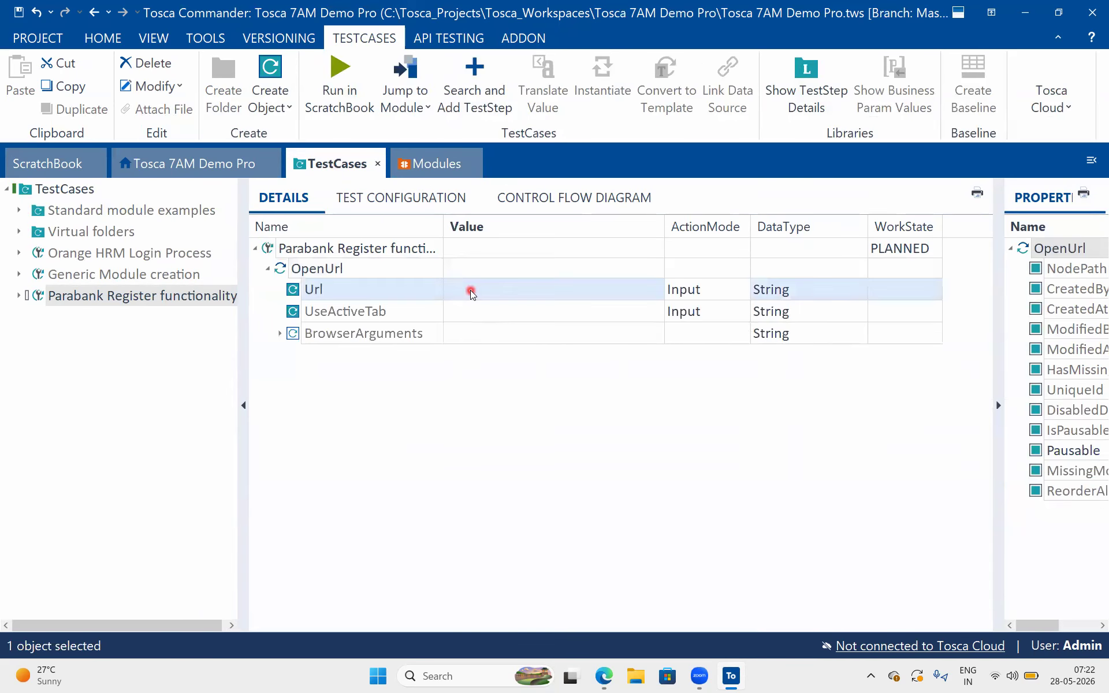
left_click(423, 166)
left_click(332, 165)
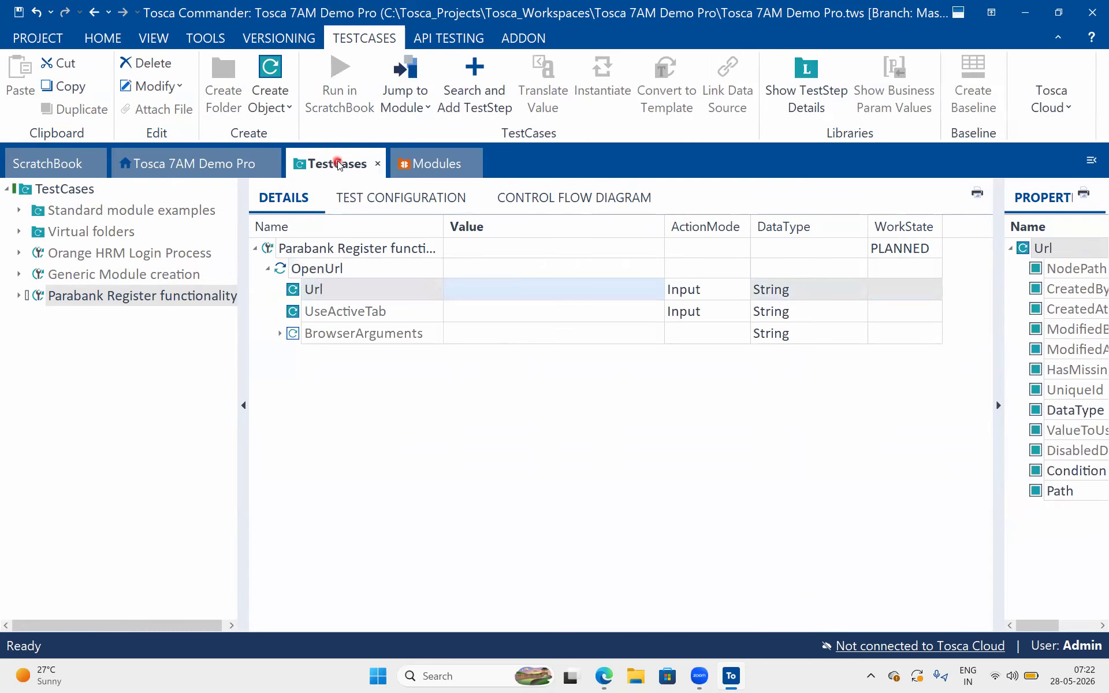
Switch to Edge, open the ParaBank home page from the registration page, and copy its web address
left_click(491, 296)
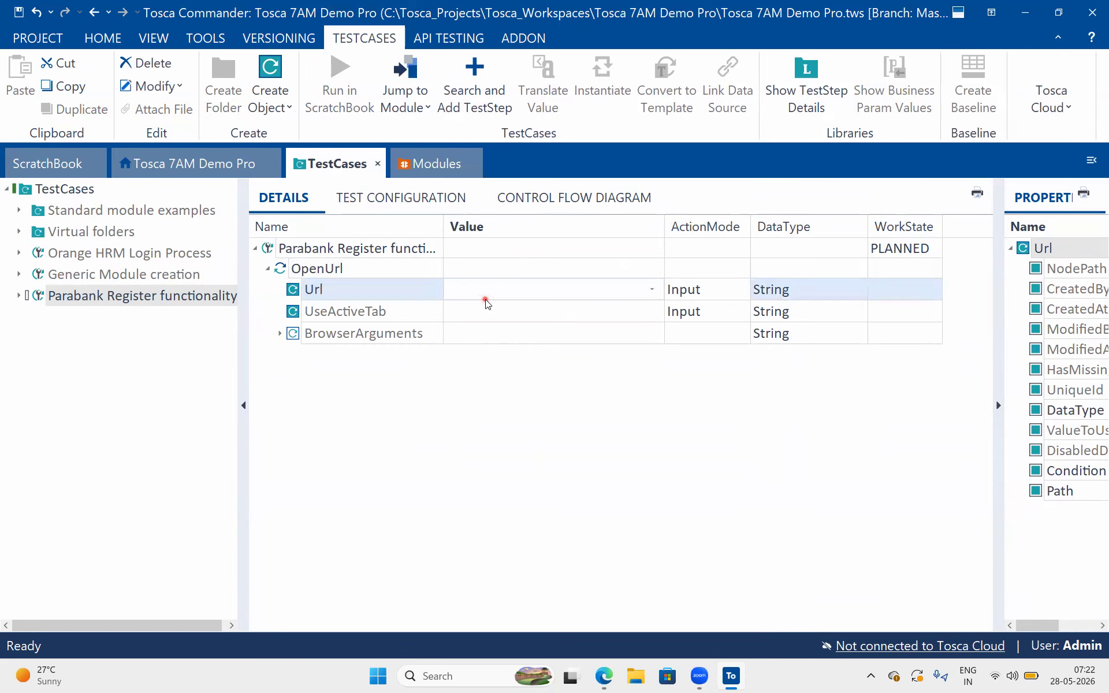
left_click(603, 676)
left_click(800, 15)
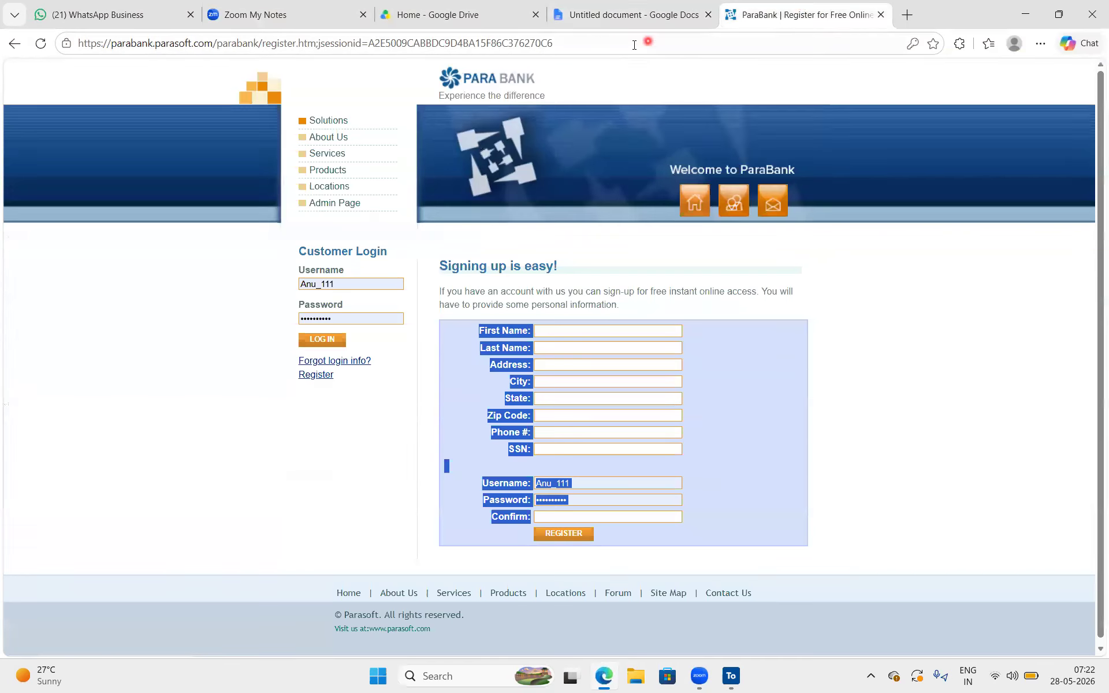
left_click(488, 85)
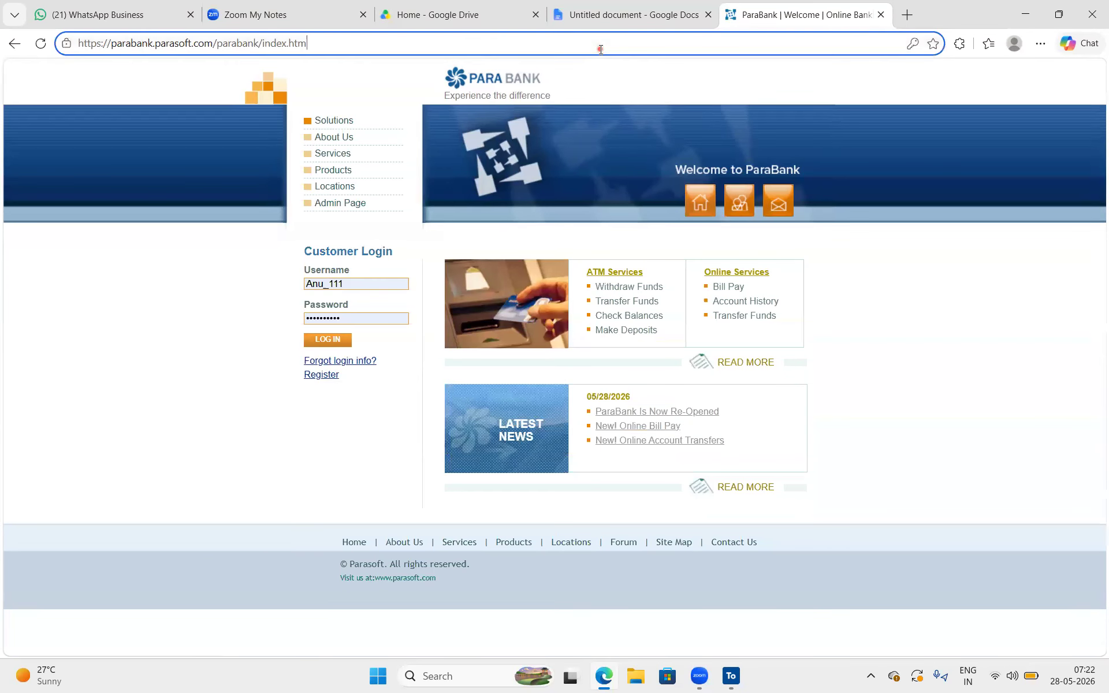
left_click(601, 49)
key("ctrl+c")
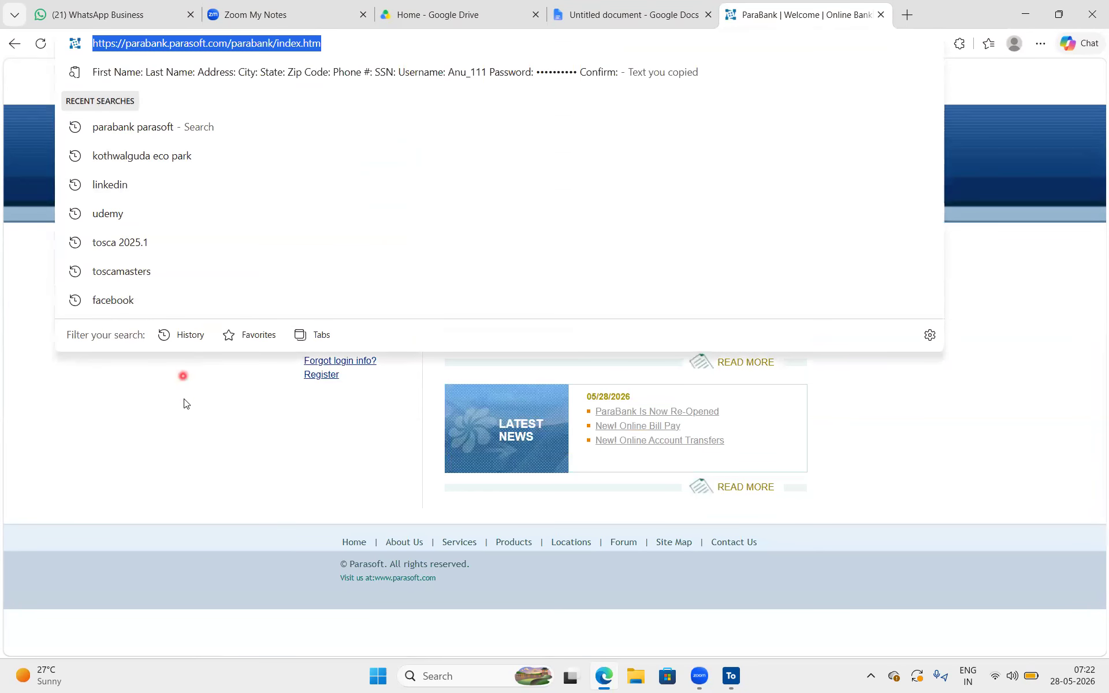
left_click(184, 392)
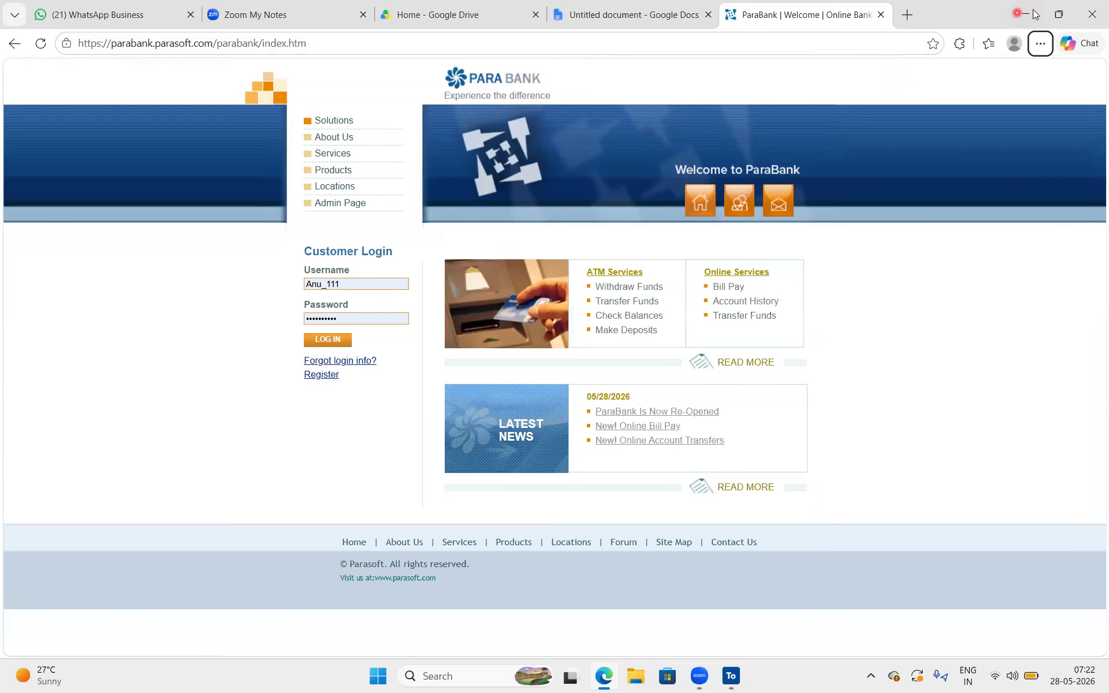
left_click(1025, 14)
left_click(483, 287)
key("ctrl+v")
left_click(545, 354)
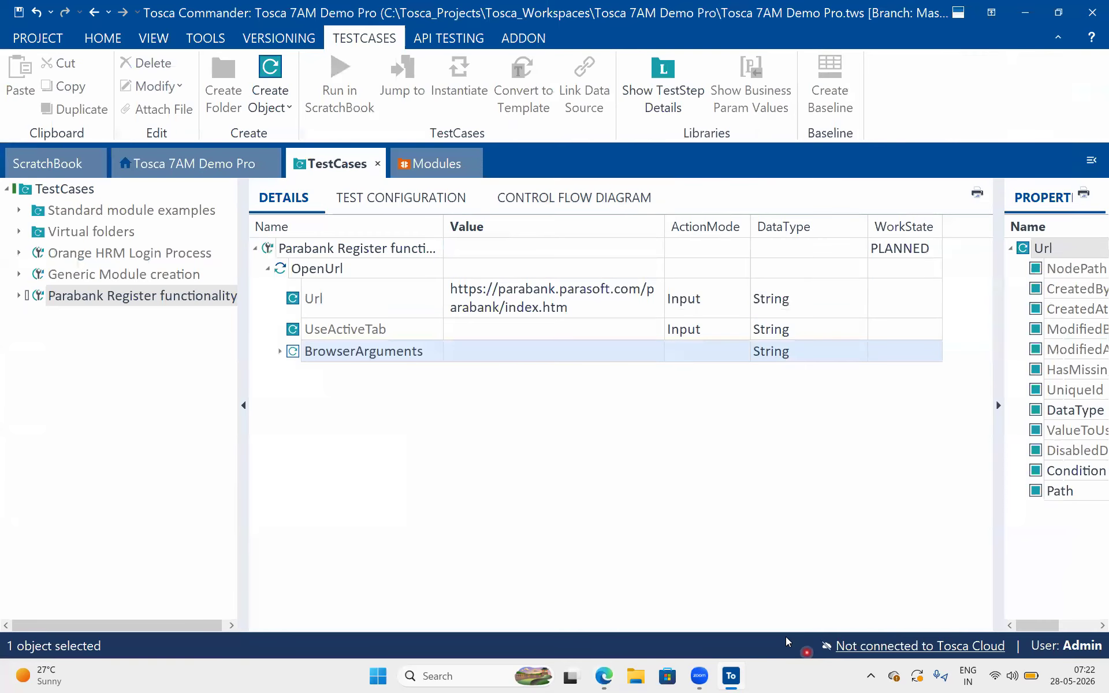
Switch to the Google Docs examples, recheck the documented Open URL step, and return to Tosca Commander
left_click(605, 675)
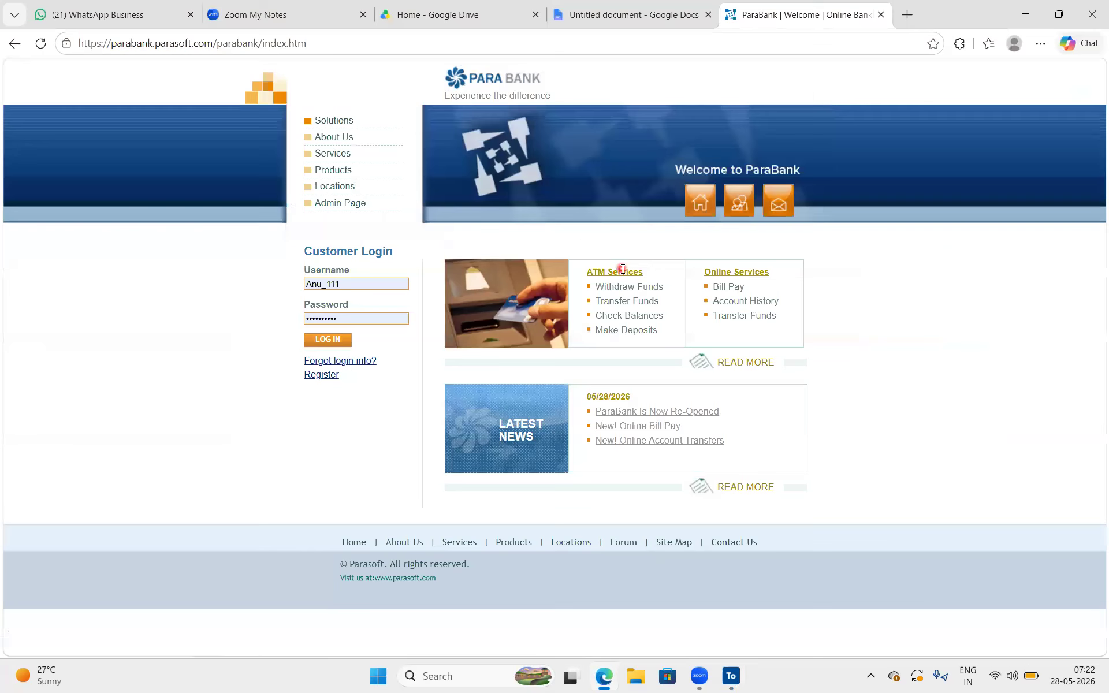
left_click(641, 13)
left_click_drag(418, 190, 334, 191)
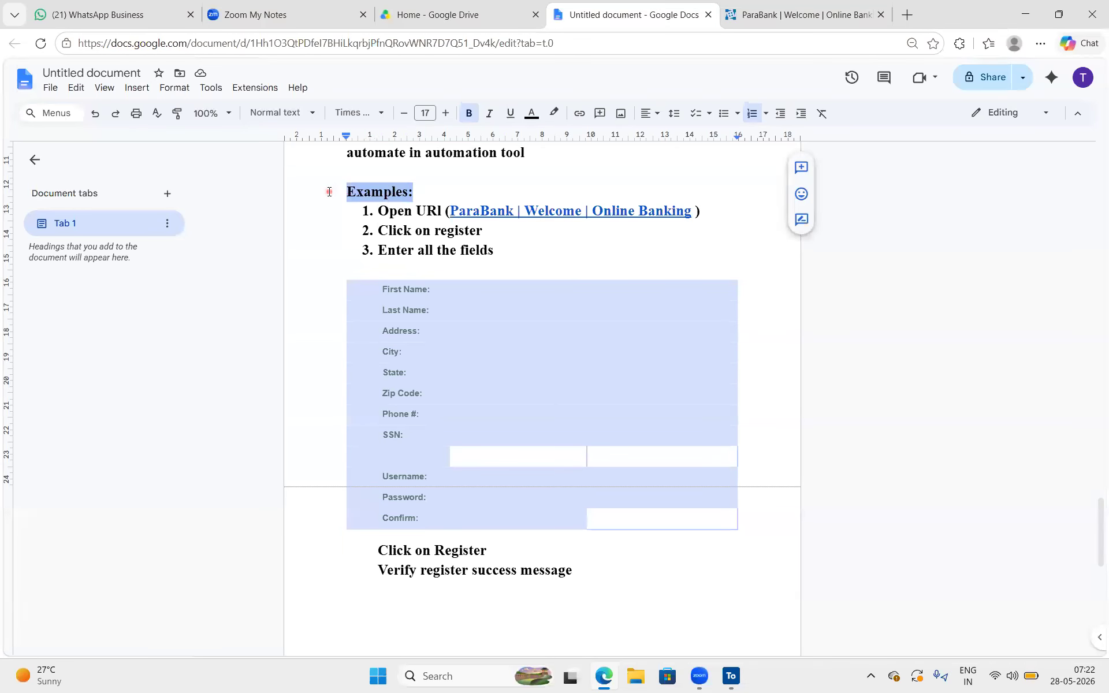
left_click(377, 211)
left_click(606, 196)
left_click(730, 676)
Check the complete Url value entered in the OpenUrl test step
left_click(549, 317)
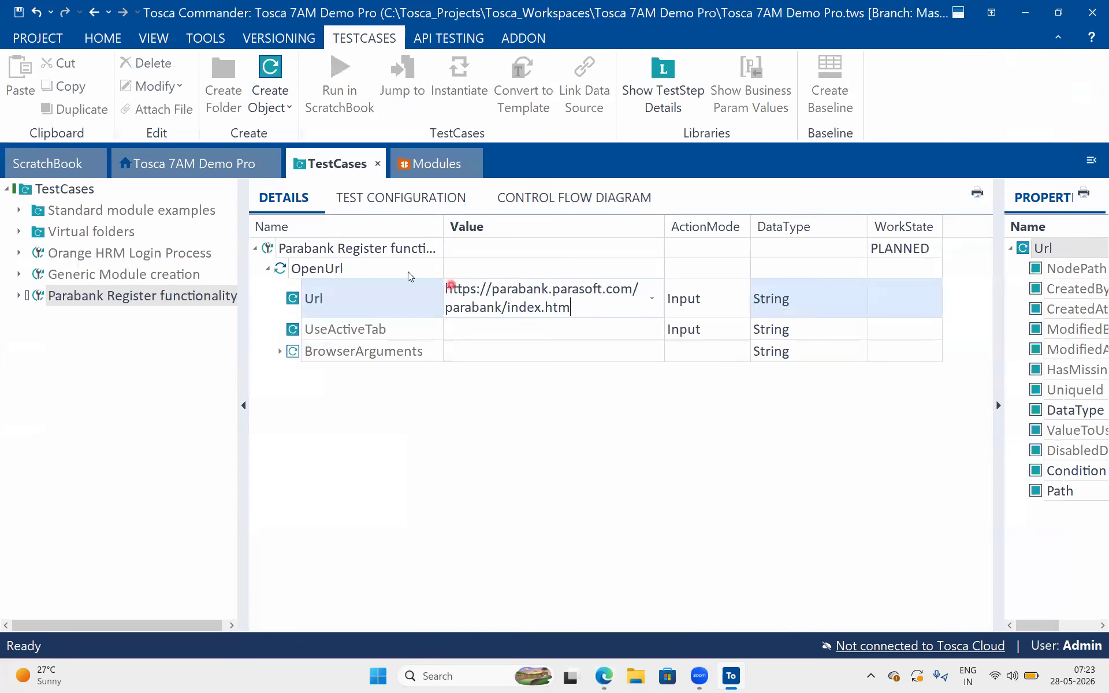
left_click(389, 271)
left_click(510, 312)
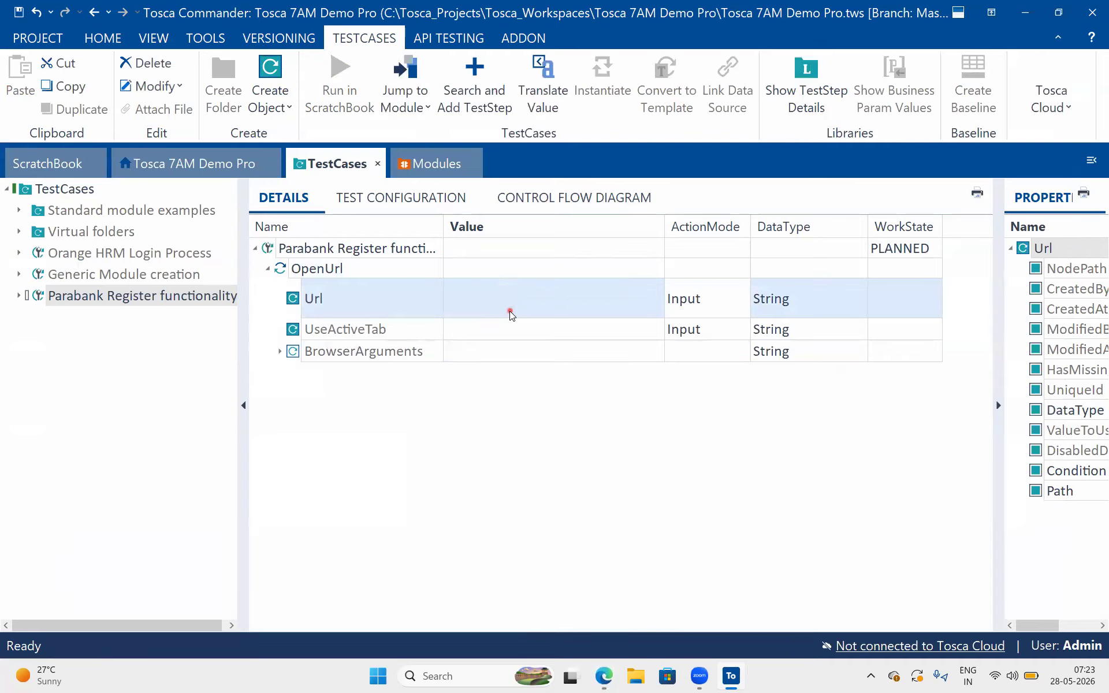
left_click_drag(606, 310, 420, 262)
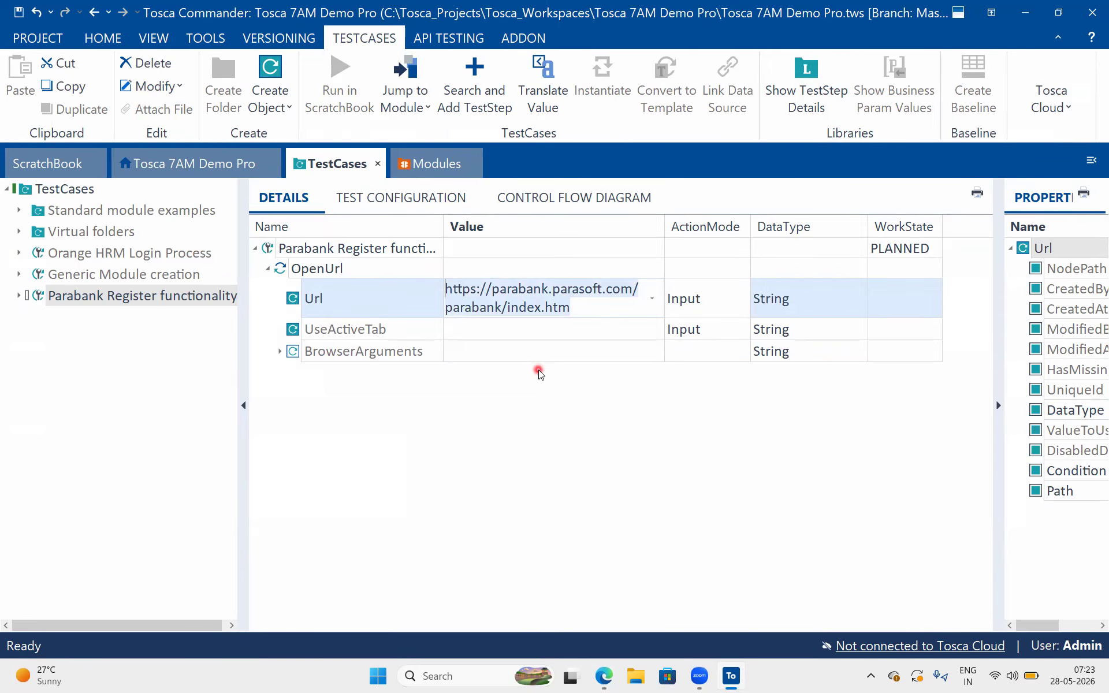
left_click(512, 348)
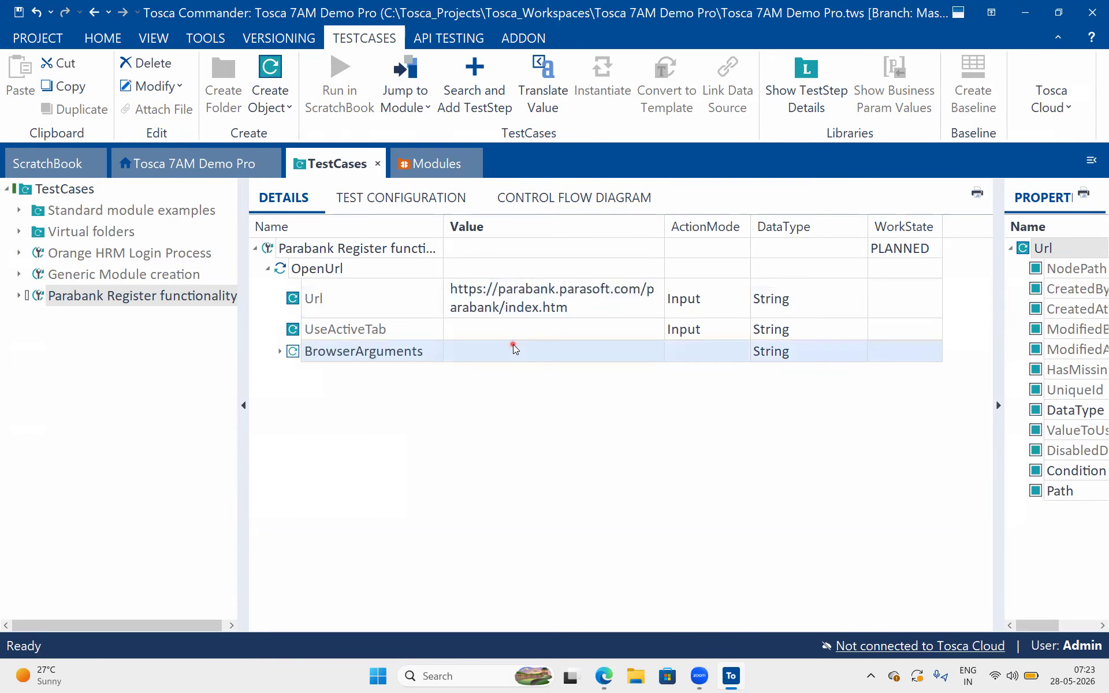
Switch to the Google Docs test steps, review the second step about clicking register, and return to Tosca Commander
left_click(604, 675)
left_click_drag(483, 231, 383, 228)
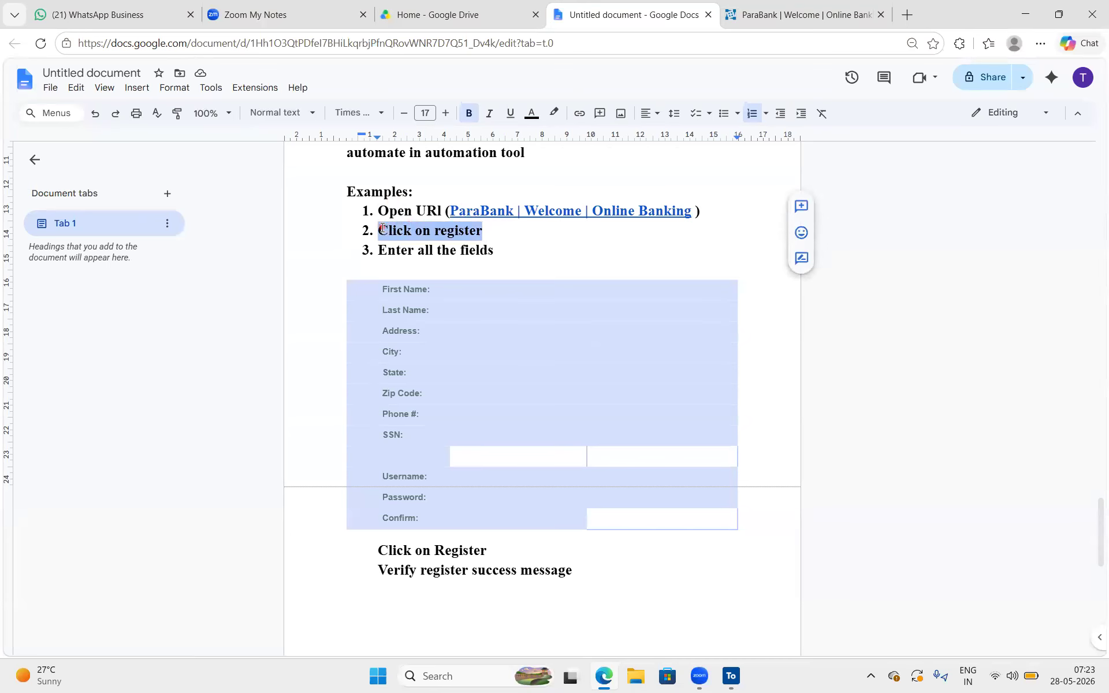
left_click(484, 234)
left_click_drag(490, 235, 434, 231)
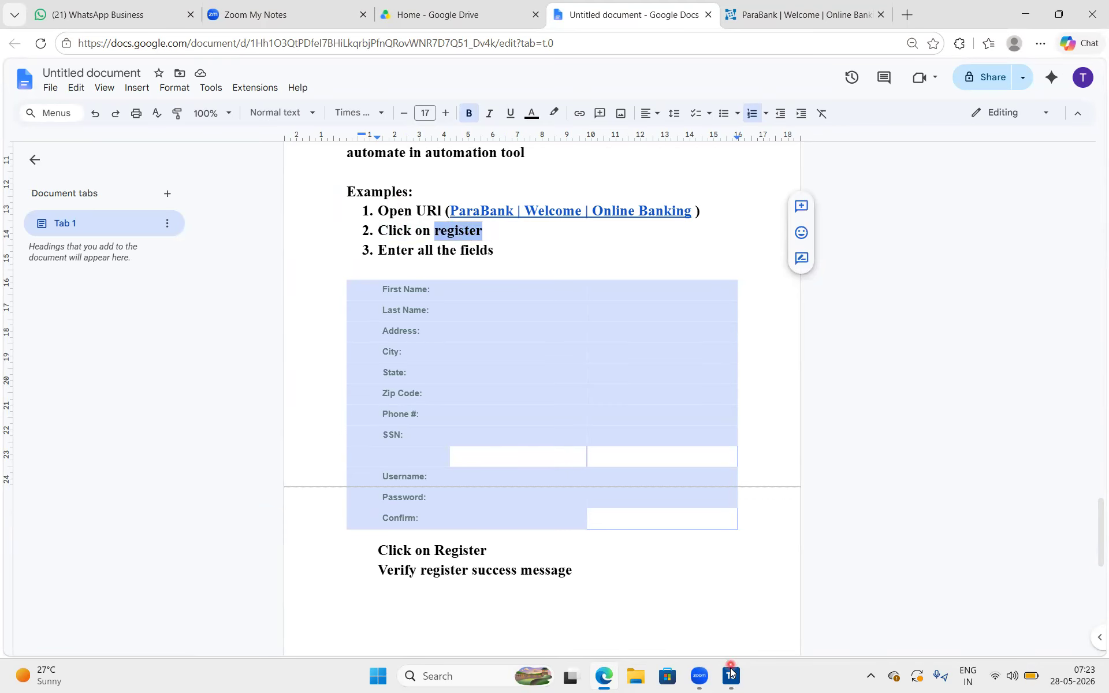
left_click(606, 678)
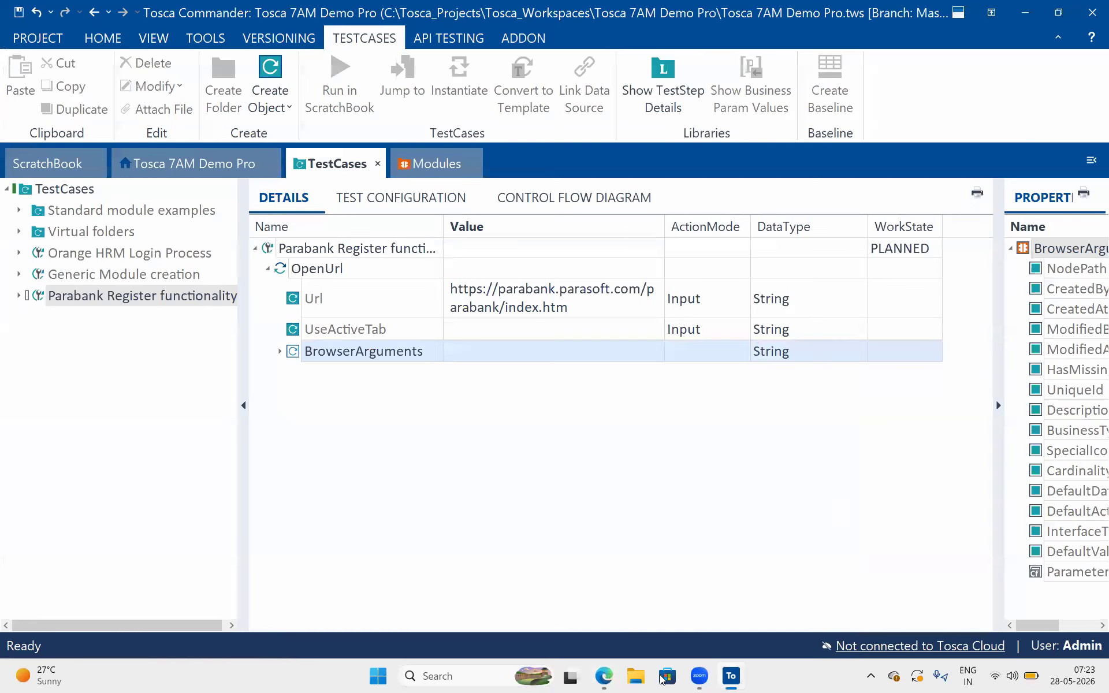
Switch to the ParaBank home page in Edge, locate the Register link under Customer Login, and return to Tosca Commander
left_click(603, 676)
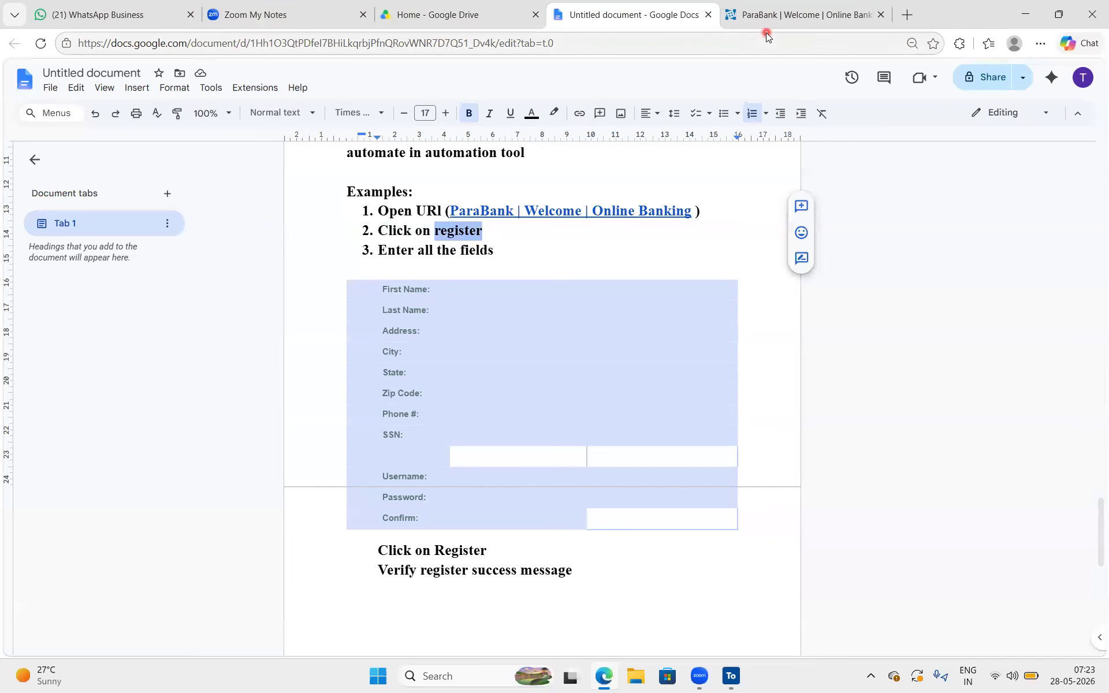
left_click(803, 14)
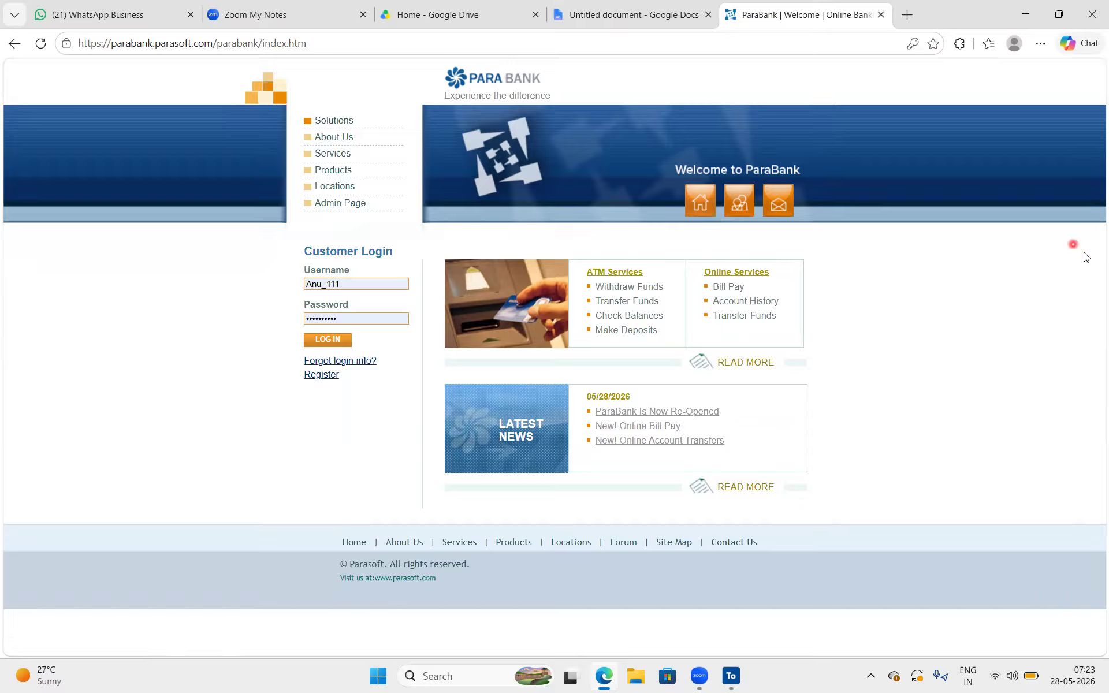
mouse_move(351, 388)
left_mouse_down()
mouse_move(347, 357)
mouse_move(306, 359)
mouse_move(299, 386)
mouse_move(352, 390)
left_mouse_up()
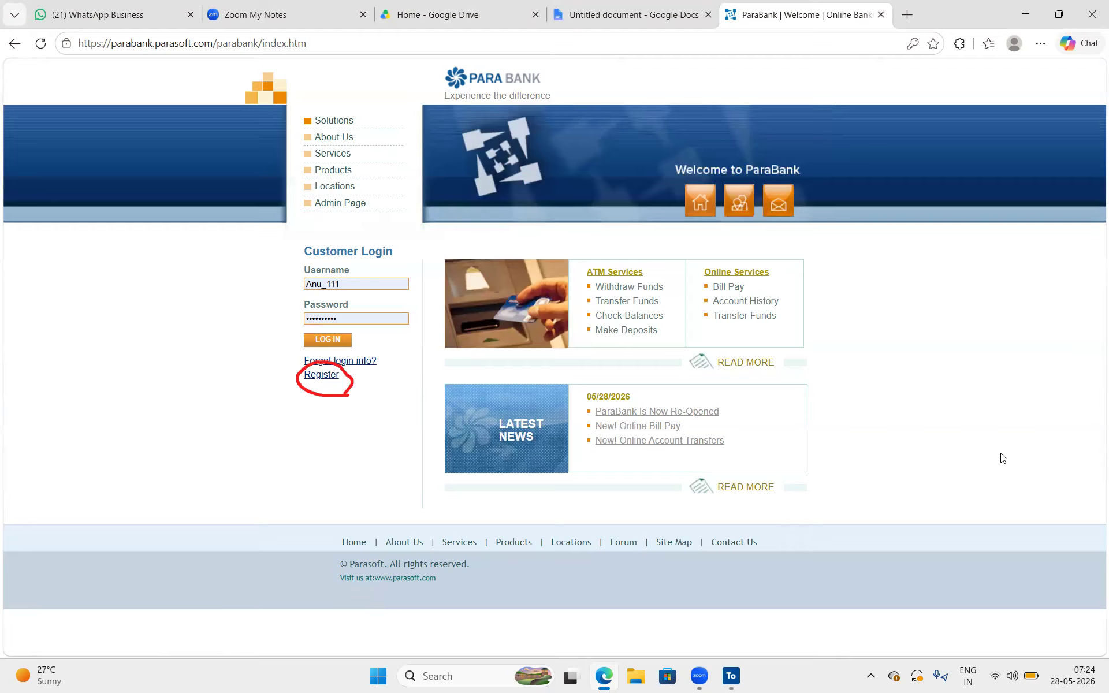
left_click(1023, 455)
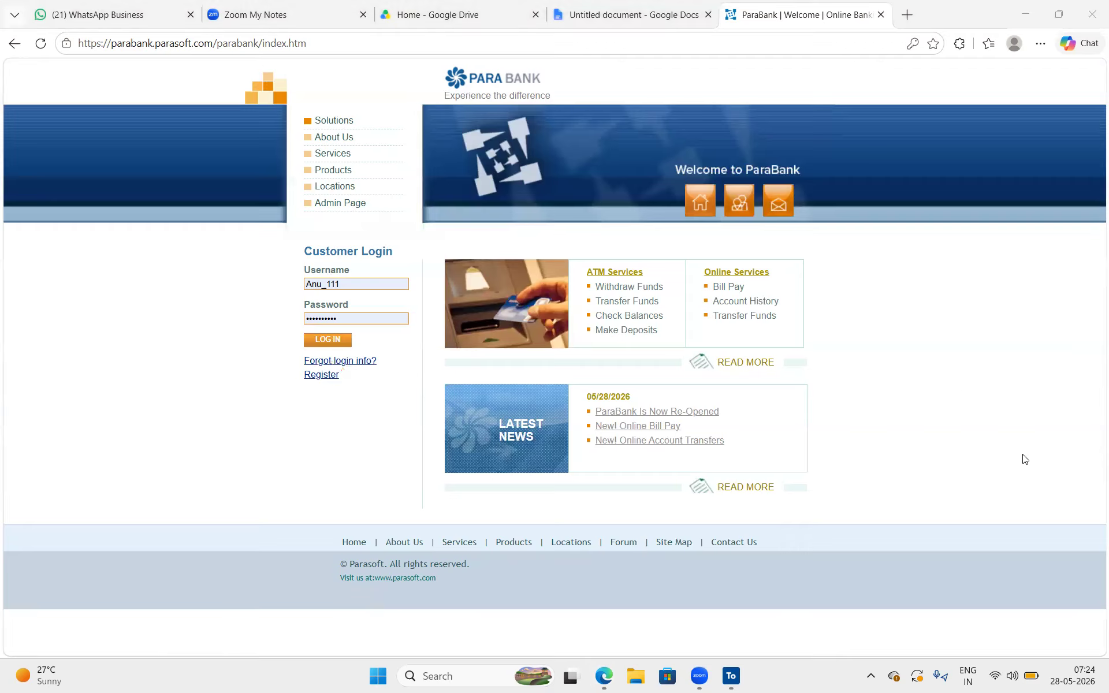
left_click(730, 676)
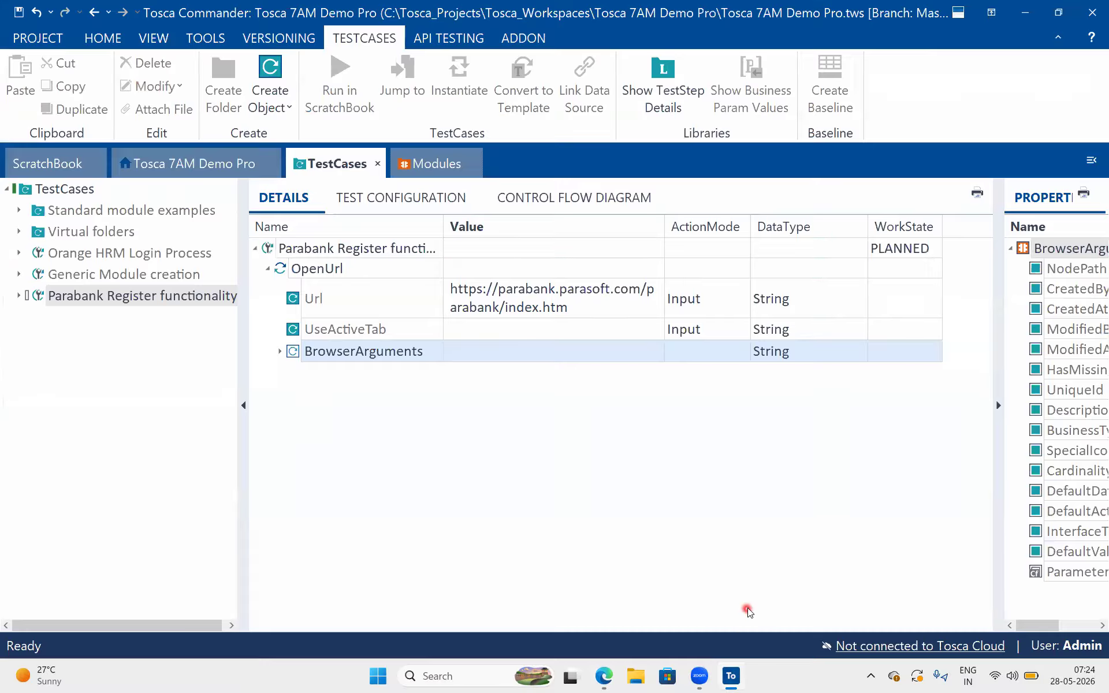
Review the existing modules, including the scanned controls of the nopCommerce home page module in the Nop HOME folder
left_click(437, 165)
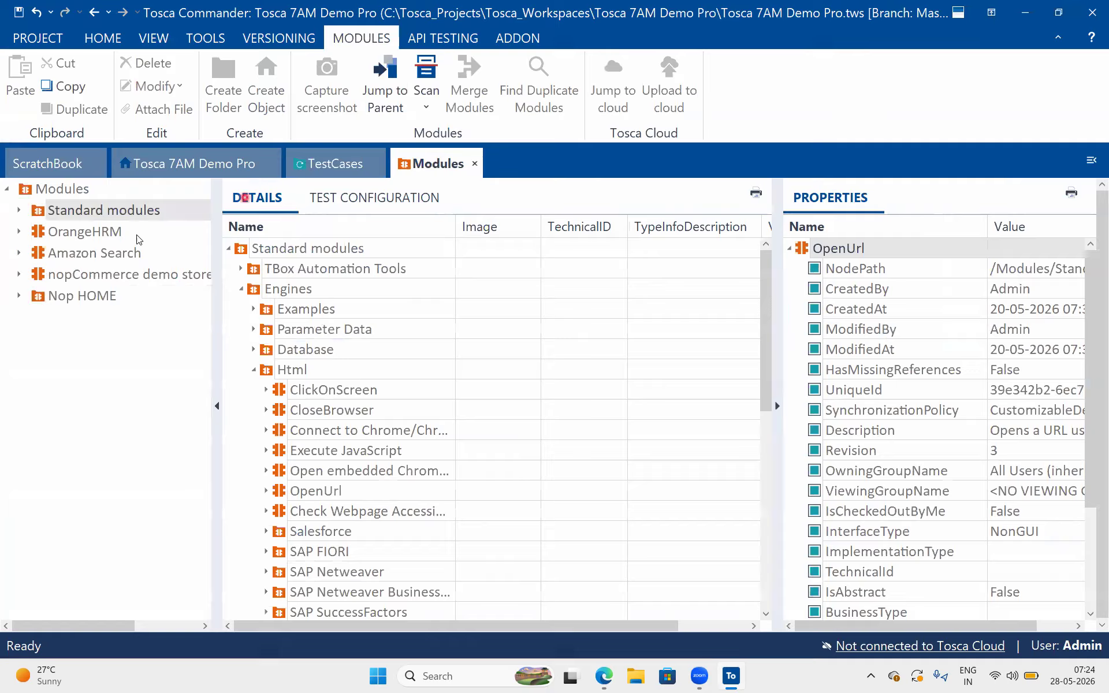
left_click(19, 296)
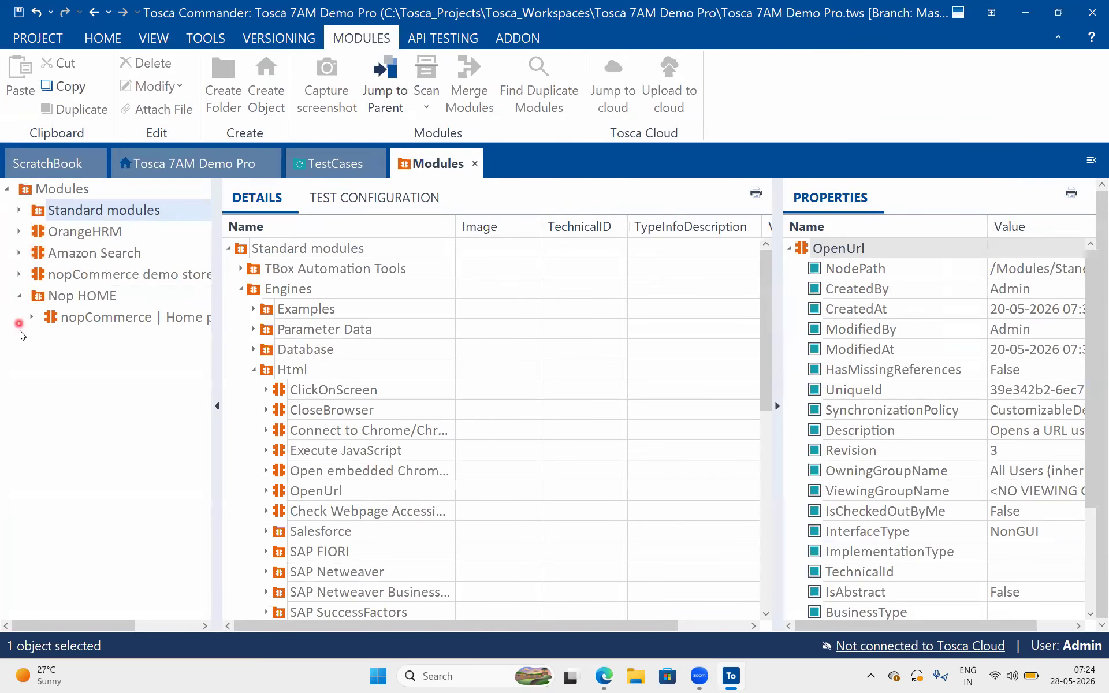
left_click(33, 317)
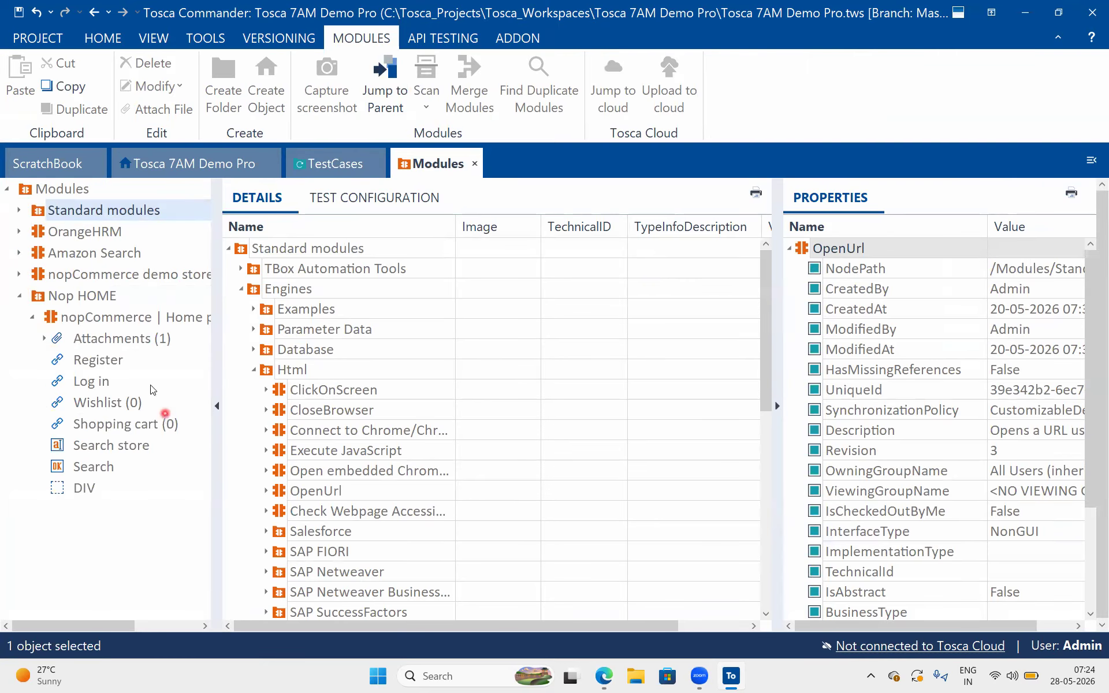
left_click(35, 316)
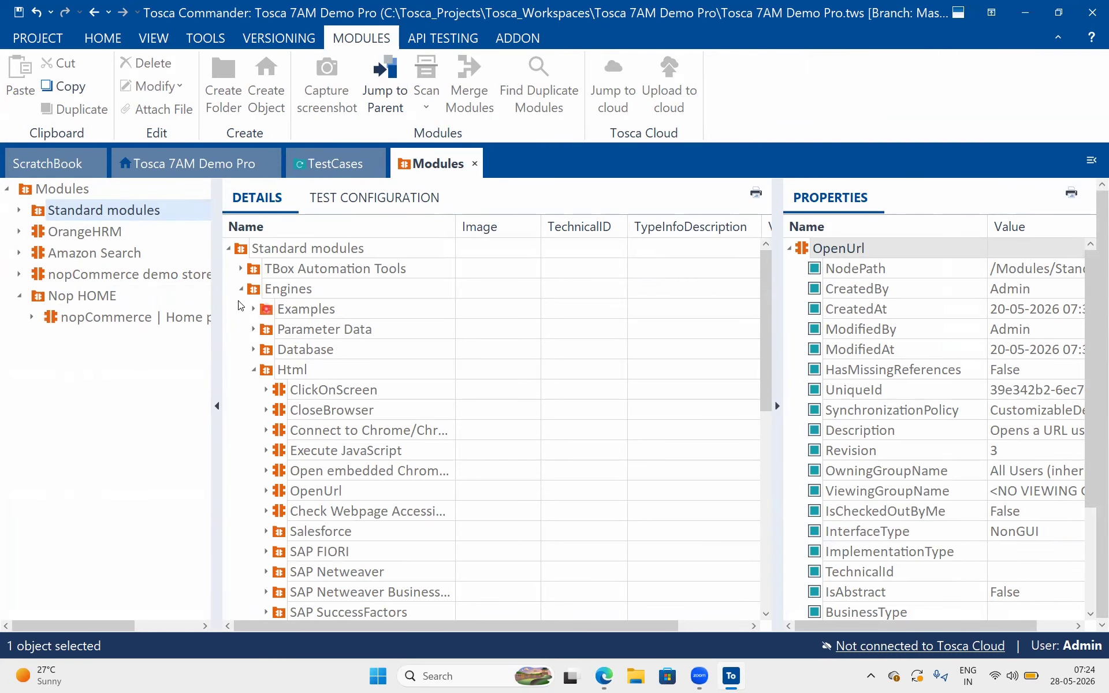
left_click_drag(213, 292, 231, 292)
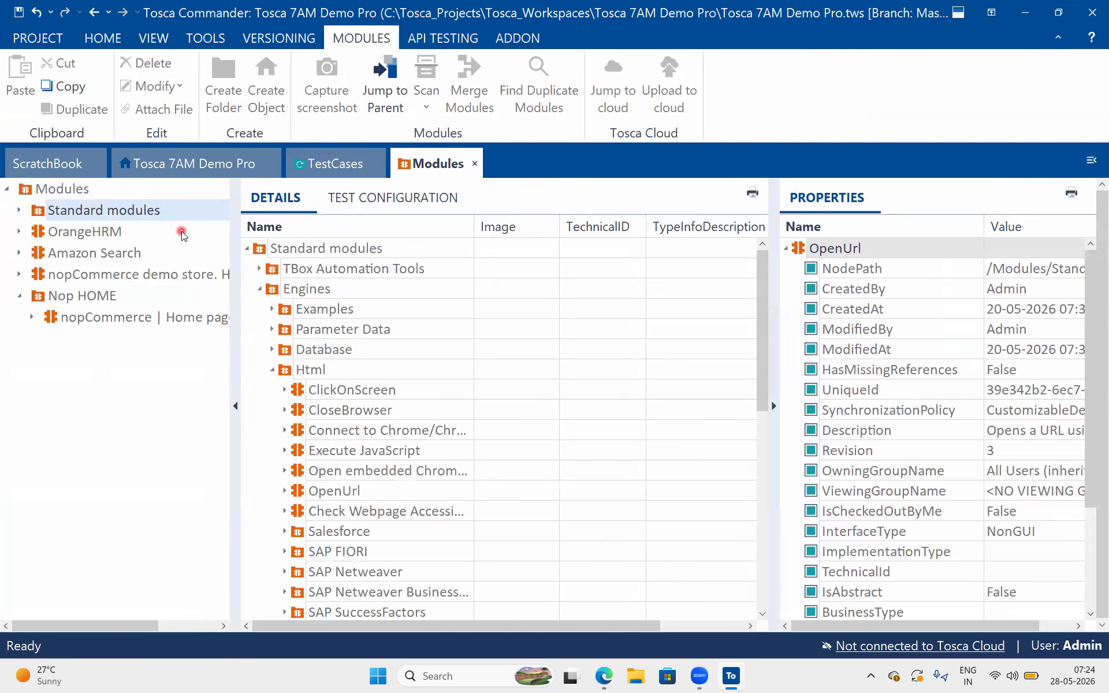
left_click(322, 160)
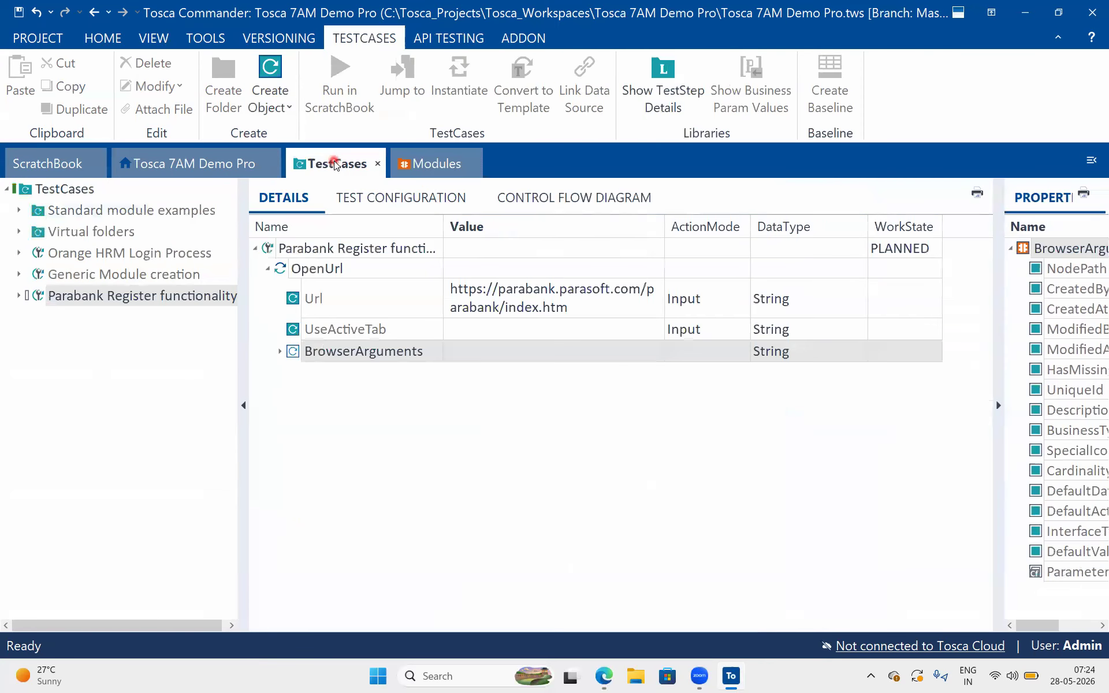
left_click(420, 164)
Check out the root Modules folder
left_click(53, 191)
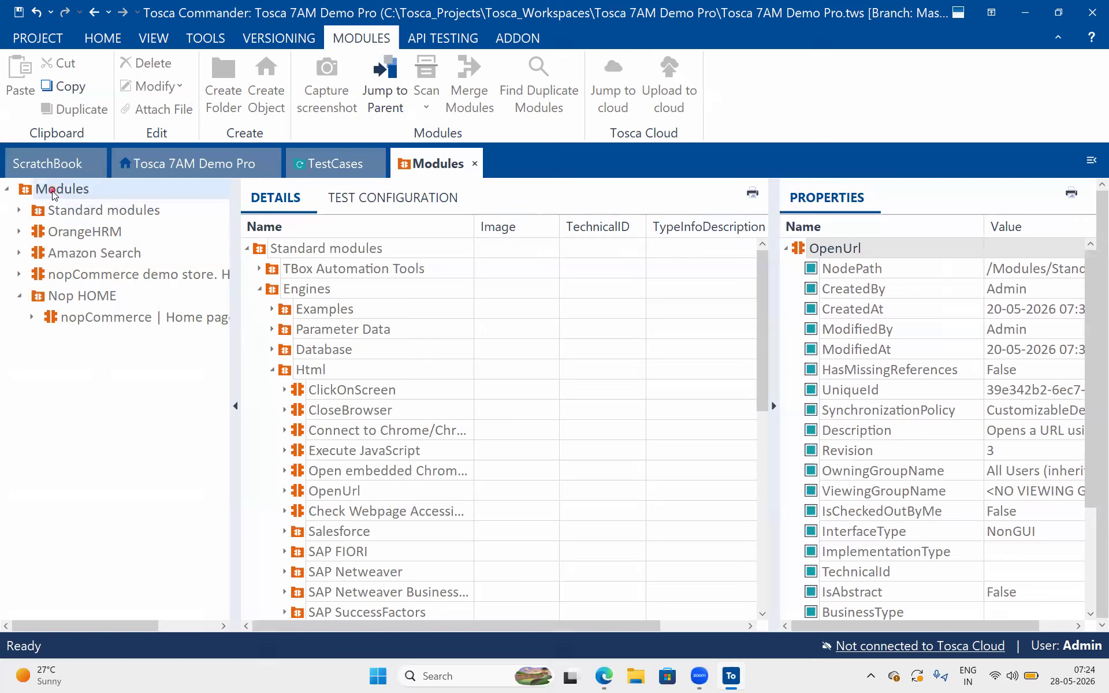
left_click(103, 38)
left_click(622, 88)
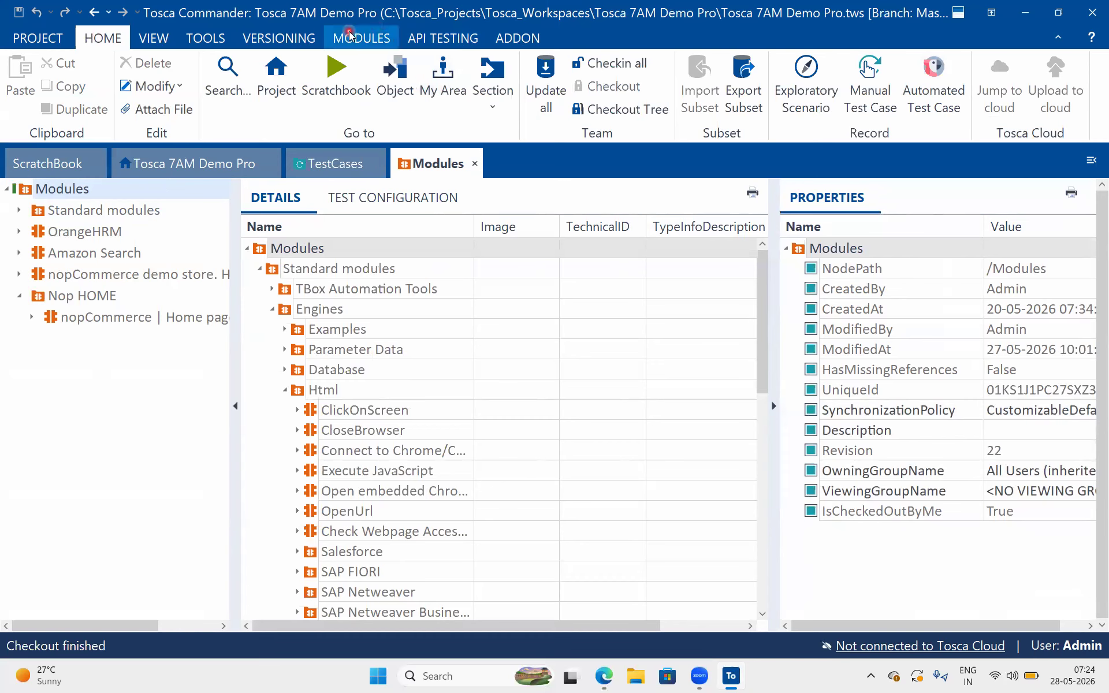
View the available Scan types for modules, dismiss them, and switch to the ParaBank home page in Edge
left_click(350, 35)
left_click(441, 95)
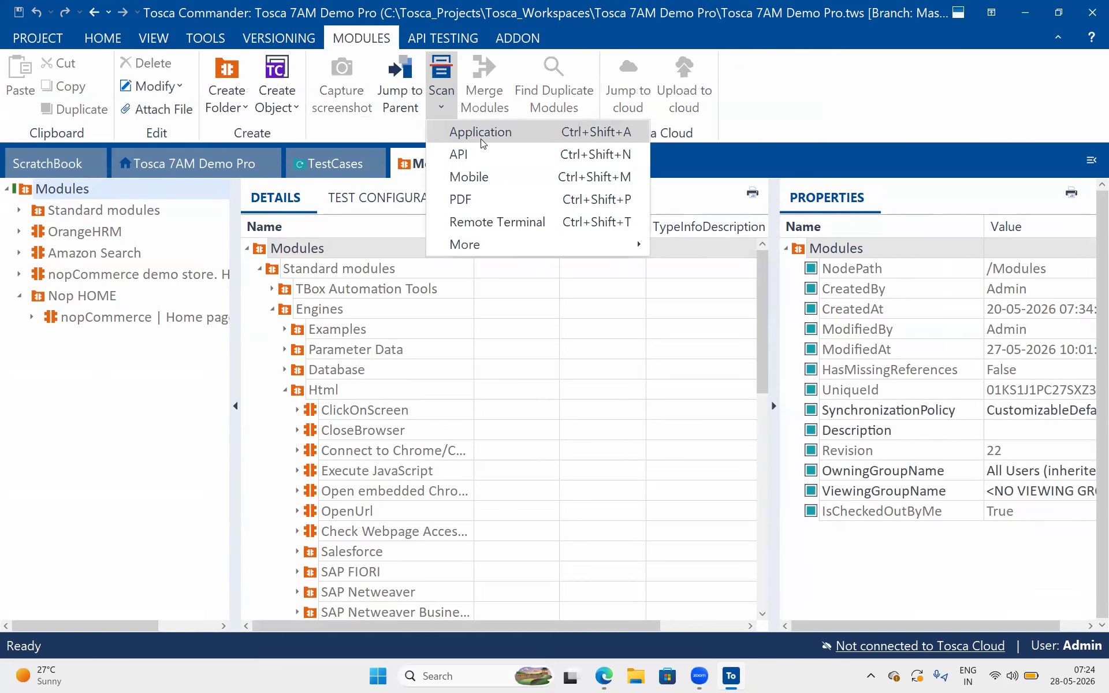
left_click(578, 325)
left_click(603, 676)
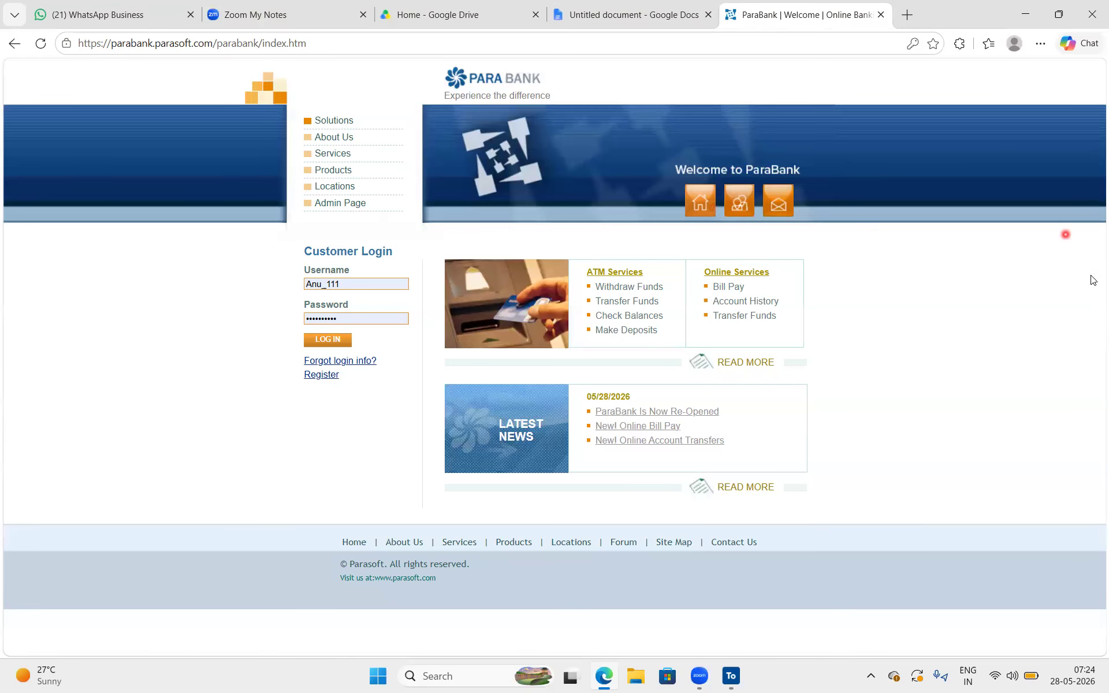
Mark the side menu, Customer Login, ATM Services, Read More and Latest News areas of the ParaBank page with red annotations, and clear them
left_click(490, 89)
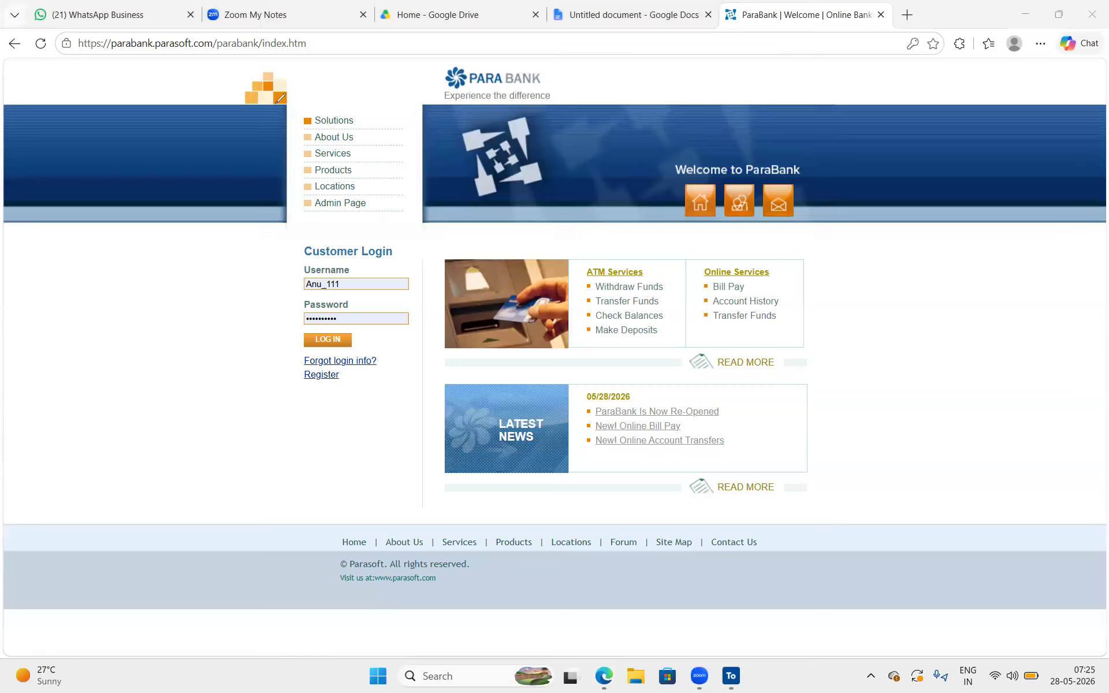
mouse_move(289, 98)
left_mouse_down()
mouse_move(279, 185)
mouse_move(297, 208)
left_mouse_up()
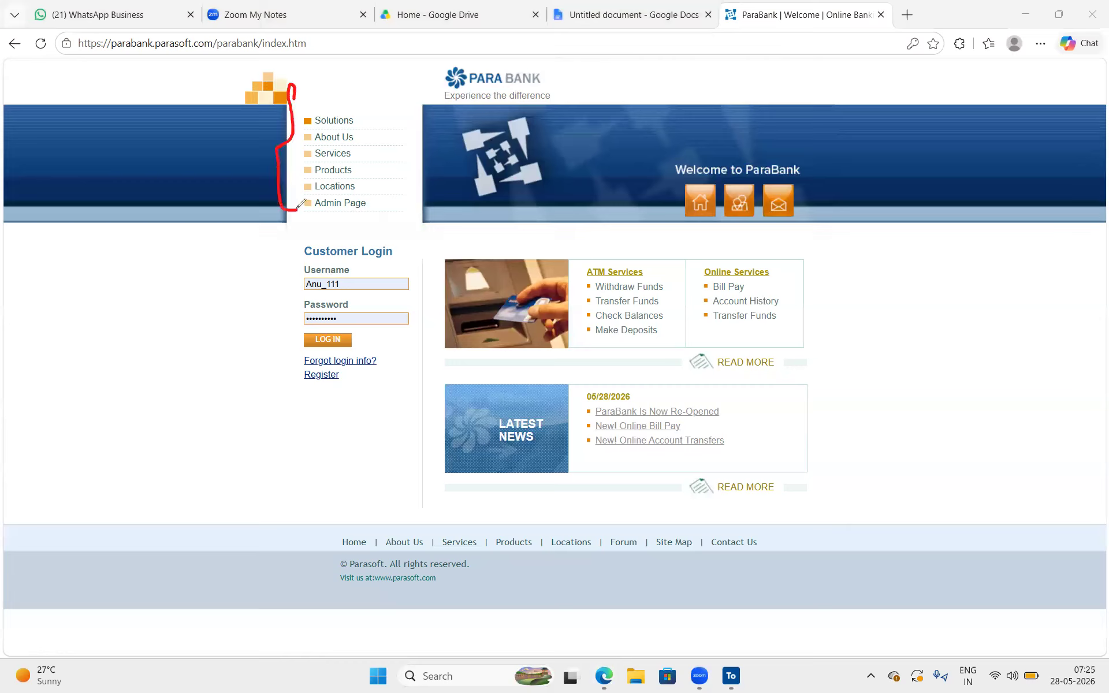
mouse_move(392, 236)
left_mouse_down()
mouse_move(303, 247)
mouse_move(384, 372)
mouse_move(407, 236)
left_mouse_up()
mouse_move(650, 257)
left_mouse_down()
mouse_move(612, 337)
mouse_move(665, 273)
mouse_move(654, 265)
left_mouse_up()
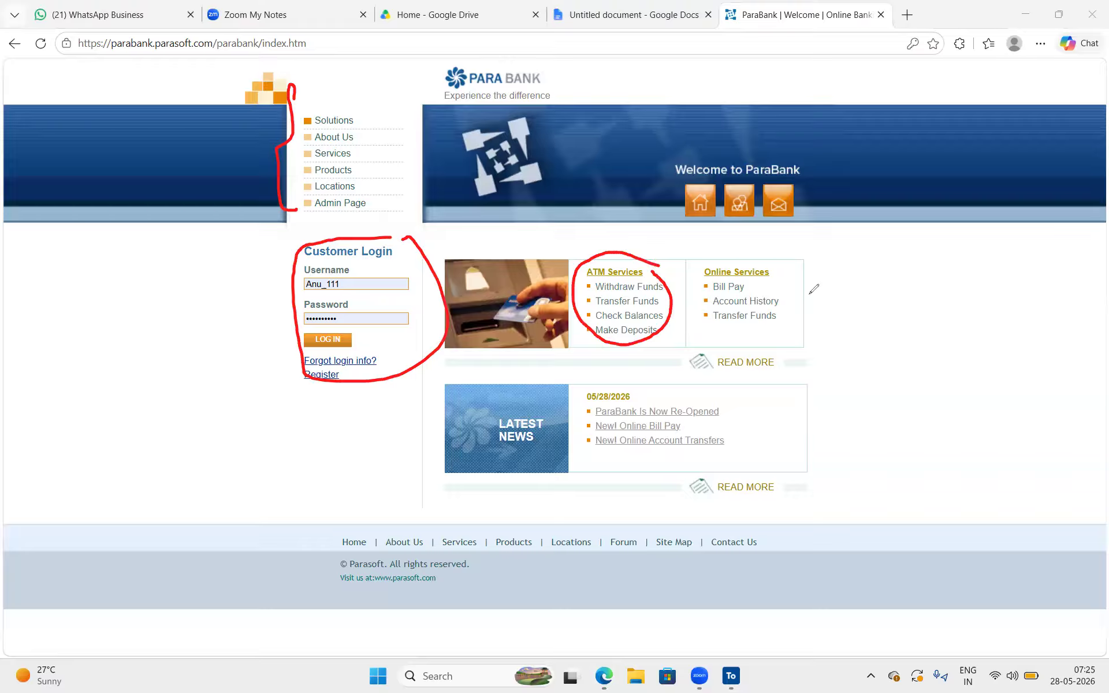
mouse_move(789, 365)
left_mouse_down()
mouse_move(687, 369)
mouse_move(780, 383)
left_mouse_up()
mouse_move(757, 428)
left_mouse_down()
mouse_move(659, 376)
mouse_move(579, 428)
mouse_move(757, 440)
mouse_move(751, 427)
left_mouse_up()
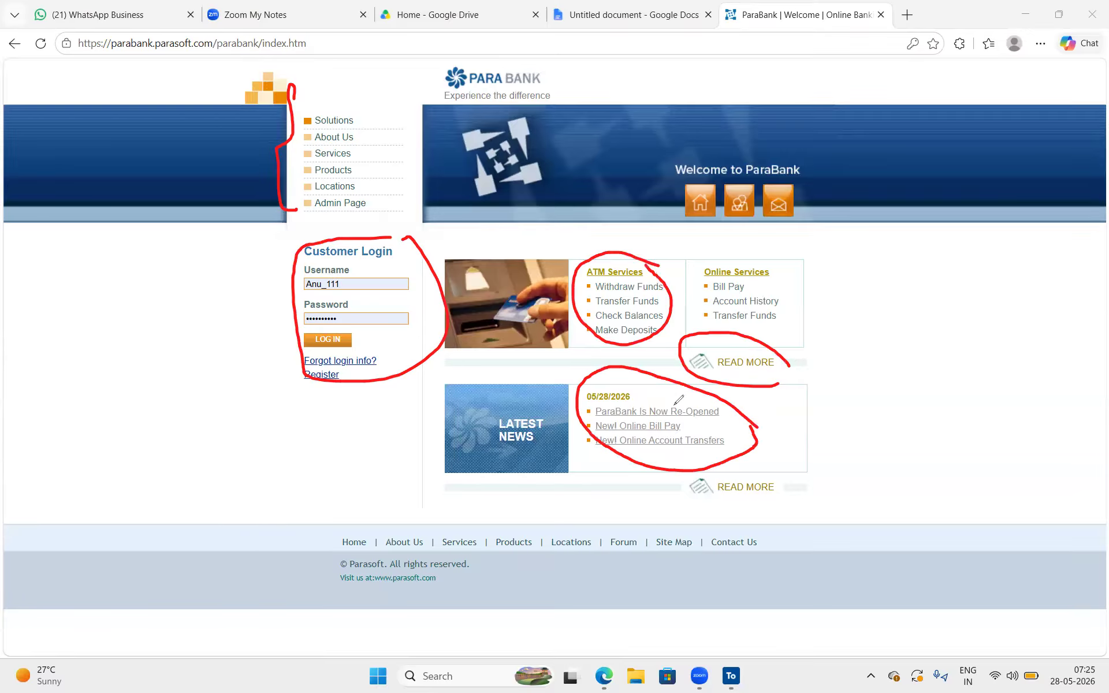
left_click_drag(568, 431, 490, 458)
left_click_drag(528, 460, 565, 441)
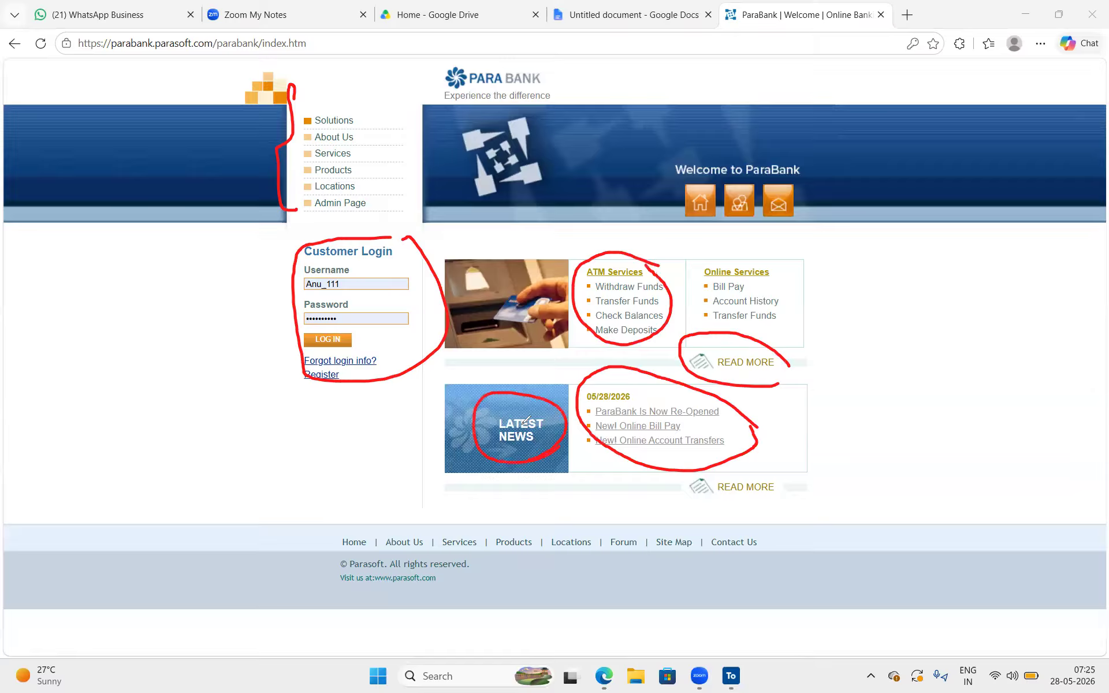
left_click(1037, 363)
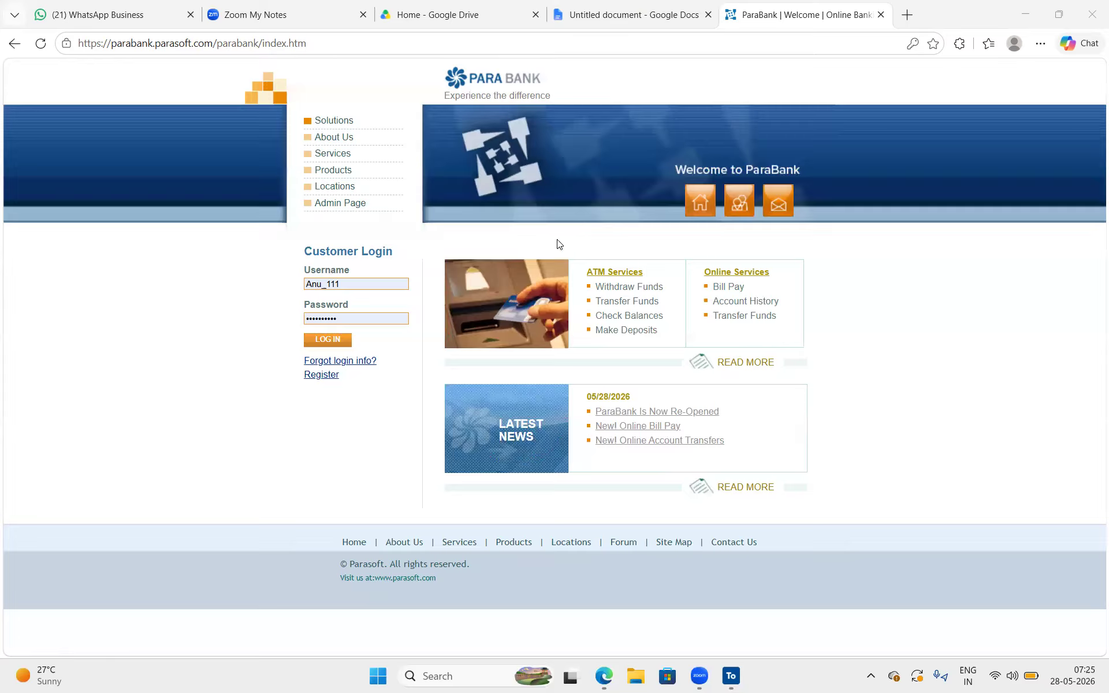
left_click(732, 677)
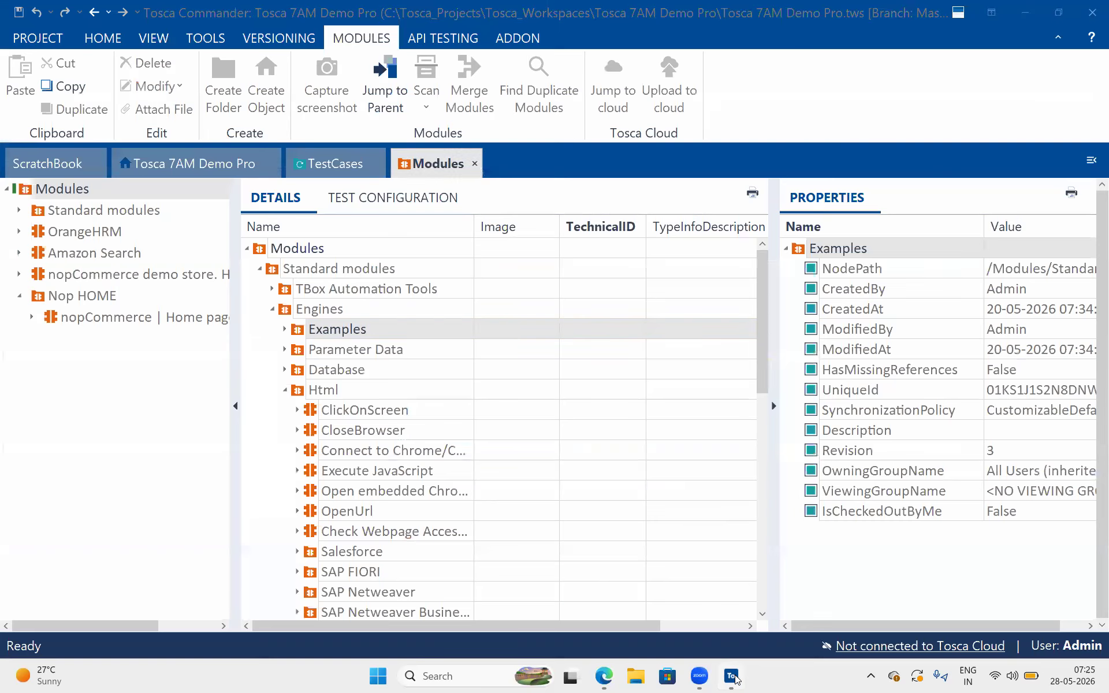
left_click(733, 678)
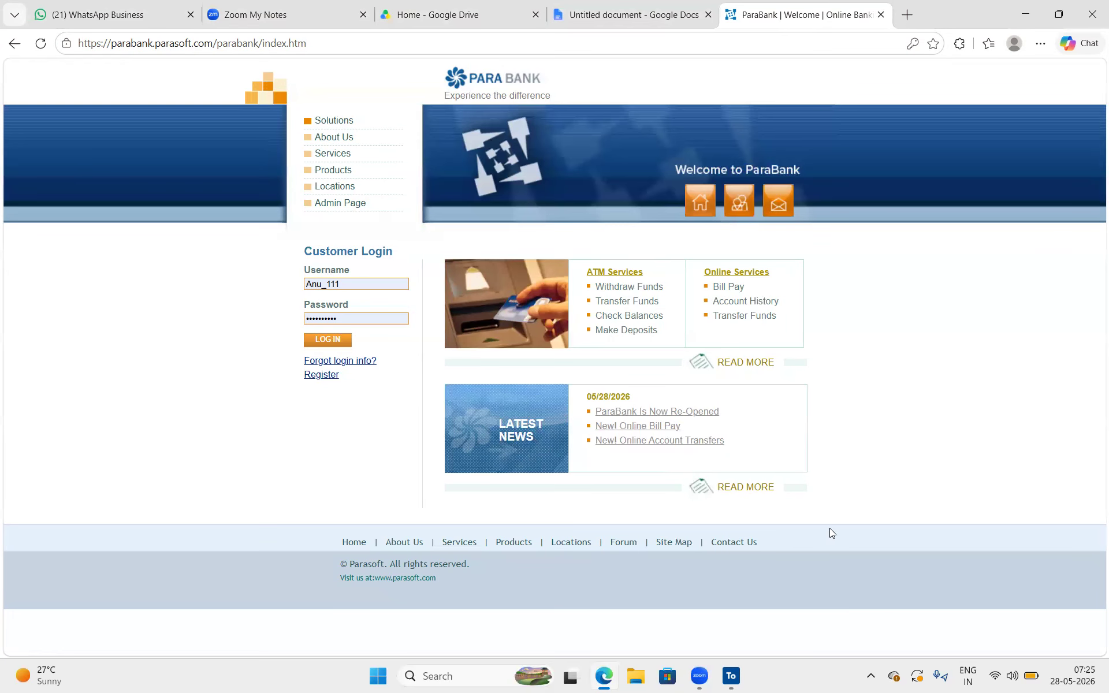
left_click(738, 678)
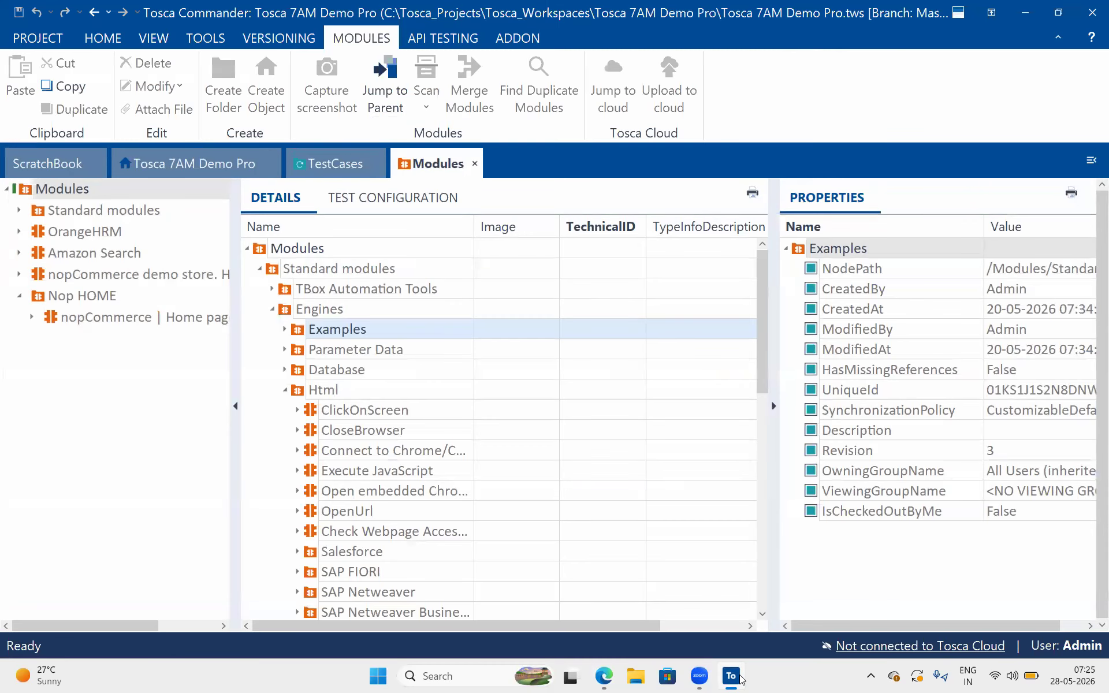
left_click(740, 678)
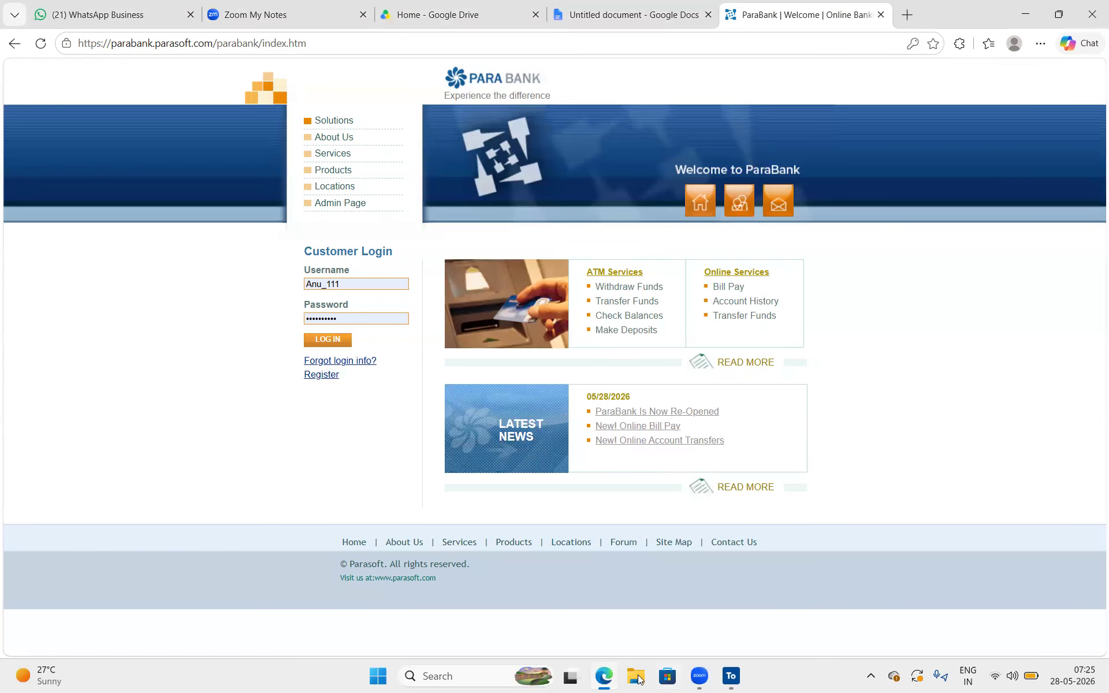
Switch to File Explorer and search the Downloads folder for DOM
left_click(638, 679)
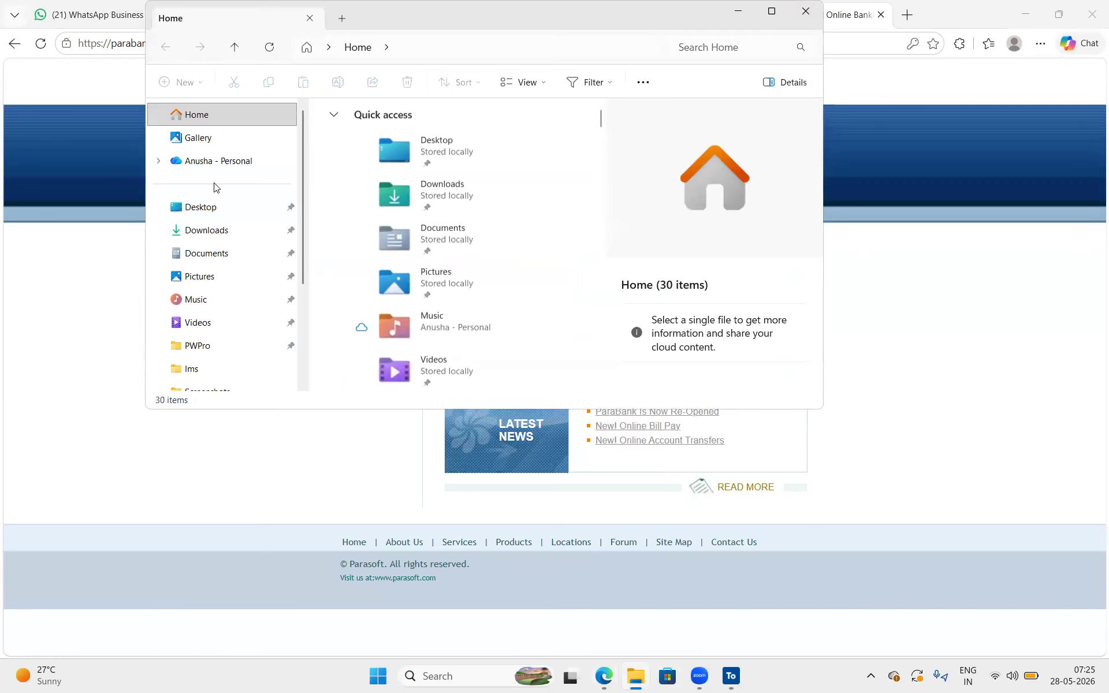
left_click(206, 232)
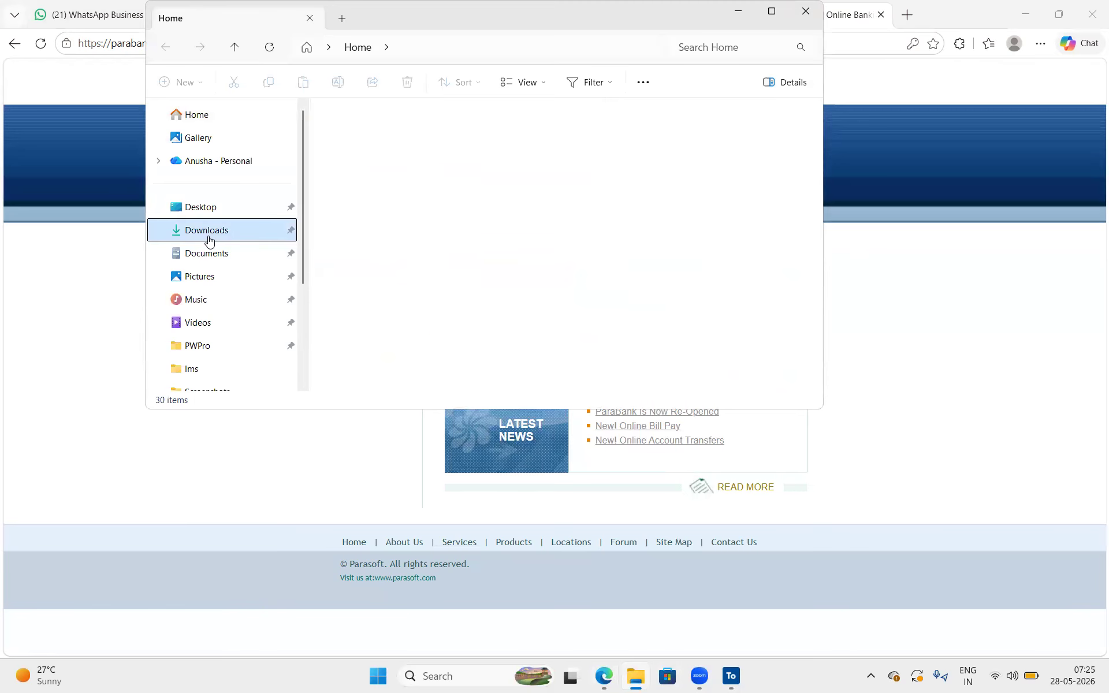
left_click(714, 46)
type("DOM")
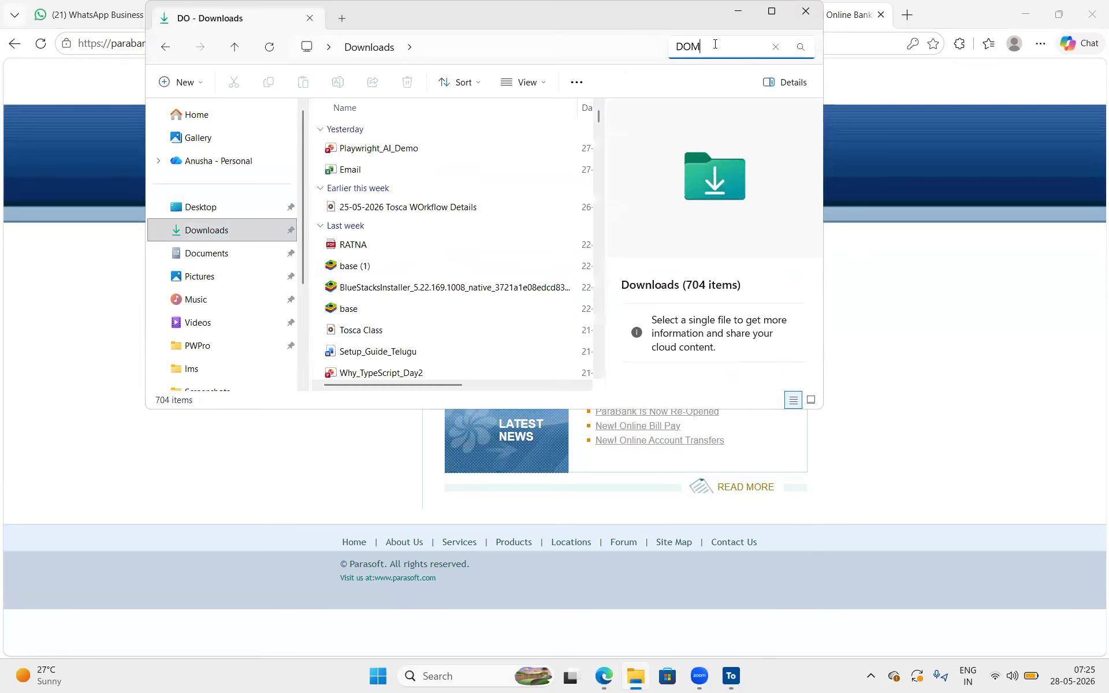
key("Return")
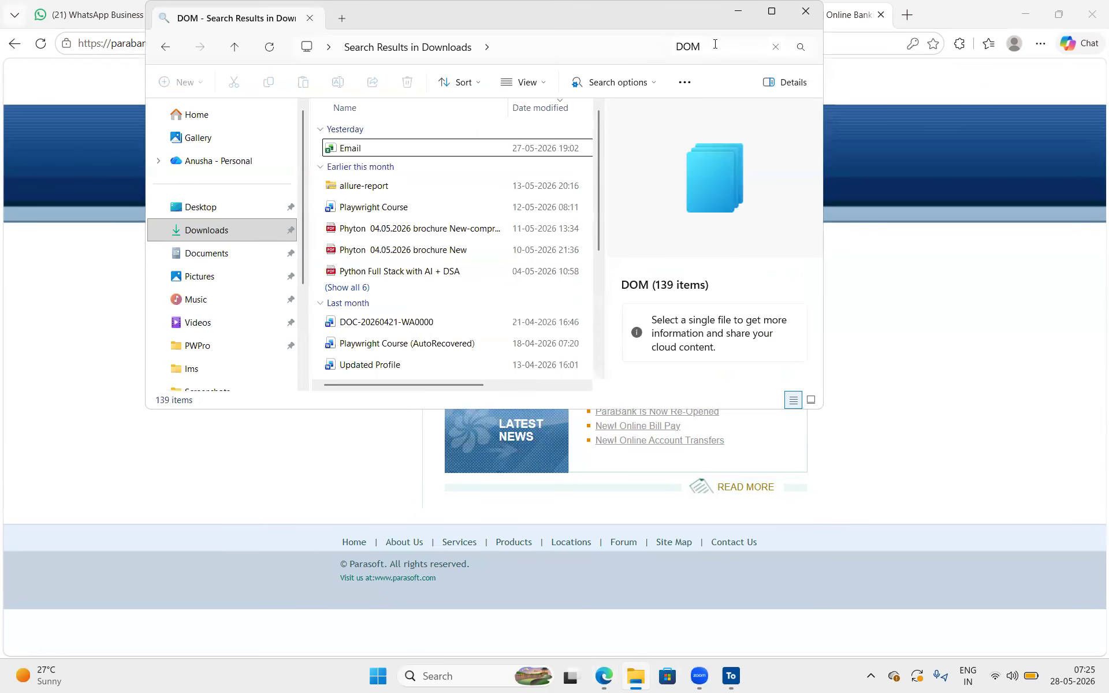
Find the image "Understanding the DOM structure for web development" among all search results and view it in a maximized window
left_click(349, 287)
scroll(352, 294, "down", 3)
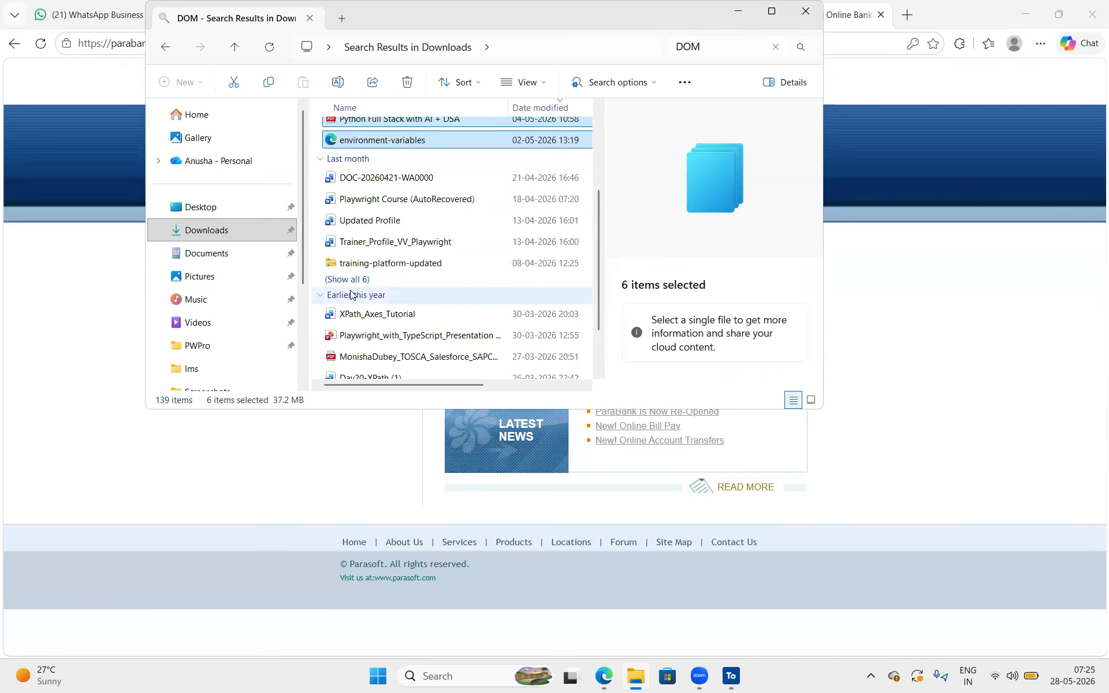
scroll(351, 294, "down", 1)
left_click(350, 215)
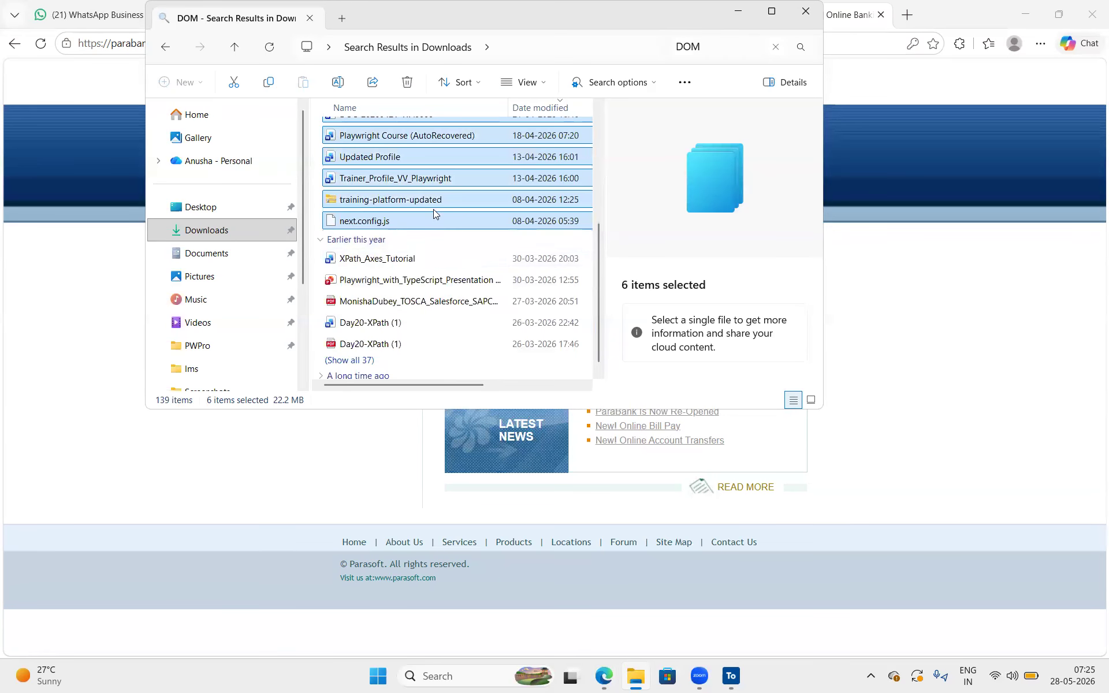
left_click(364, 359)
scroll(414, 336, "down", 3)
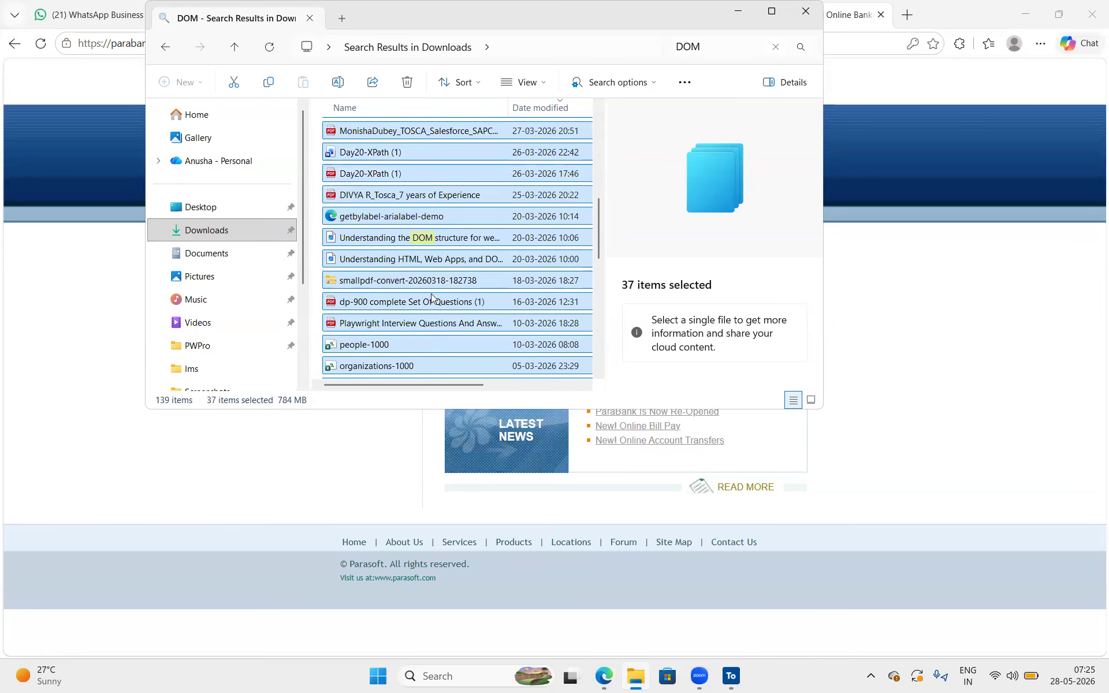
left_click(469, 238)
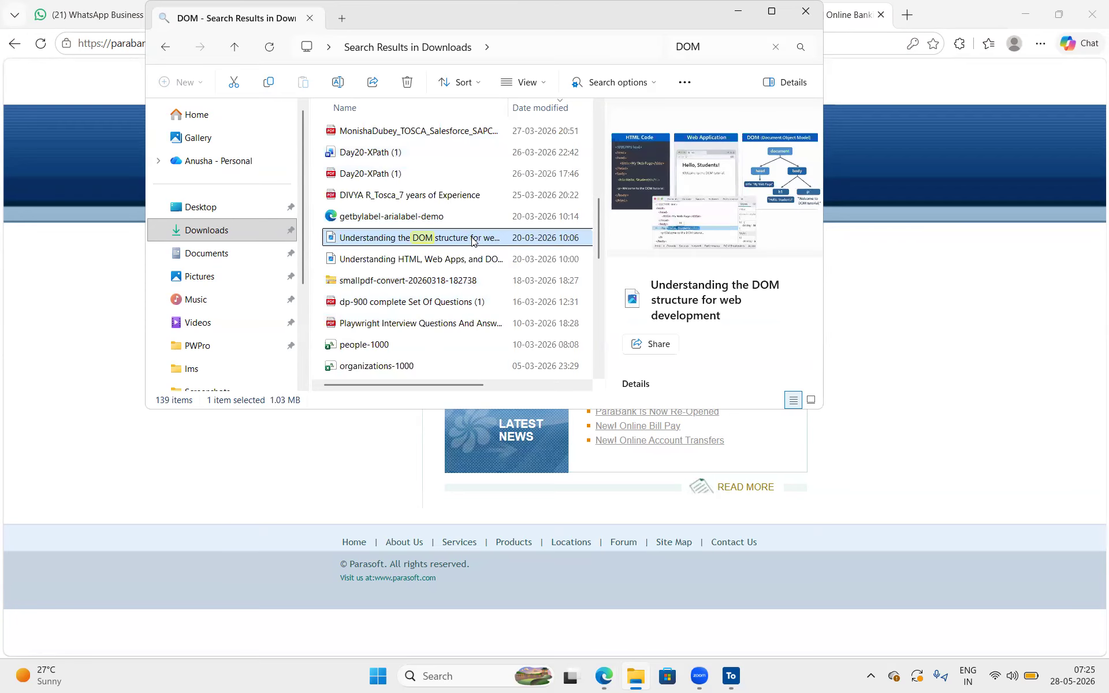
double_click(472, 238)
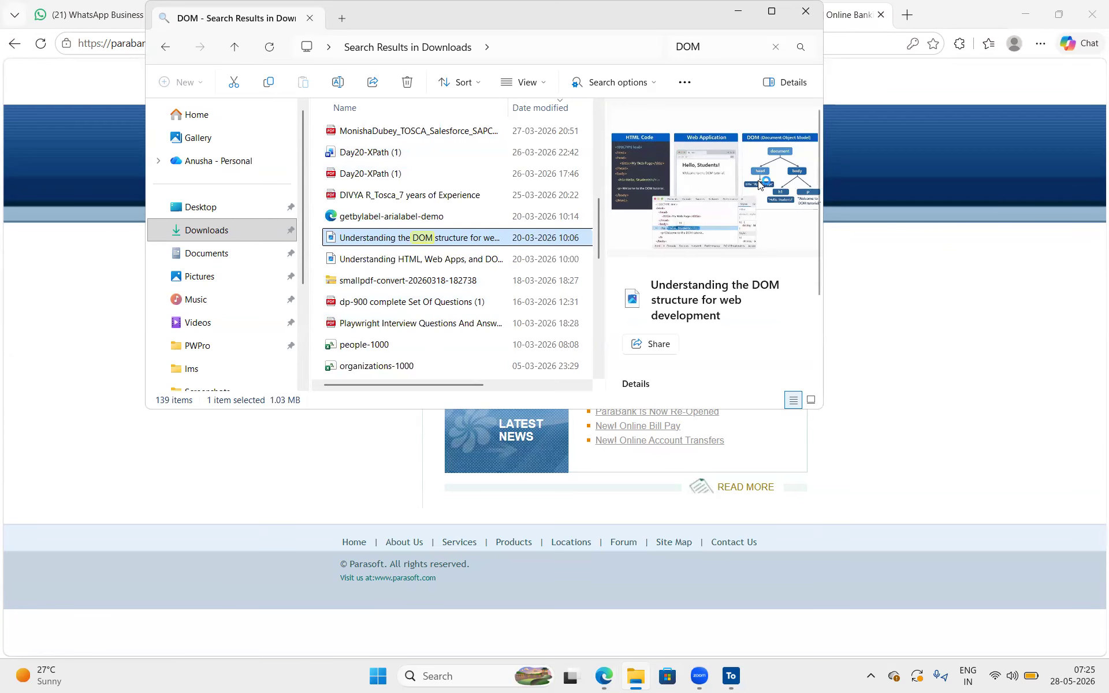
left_click(737, 21)
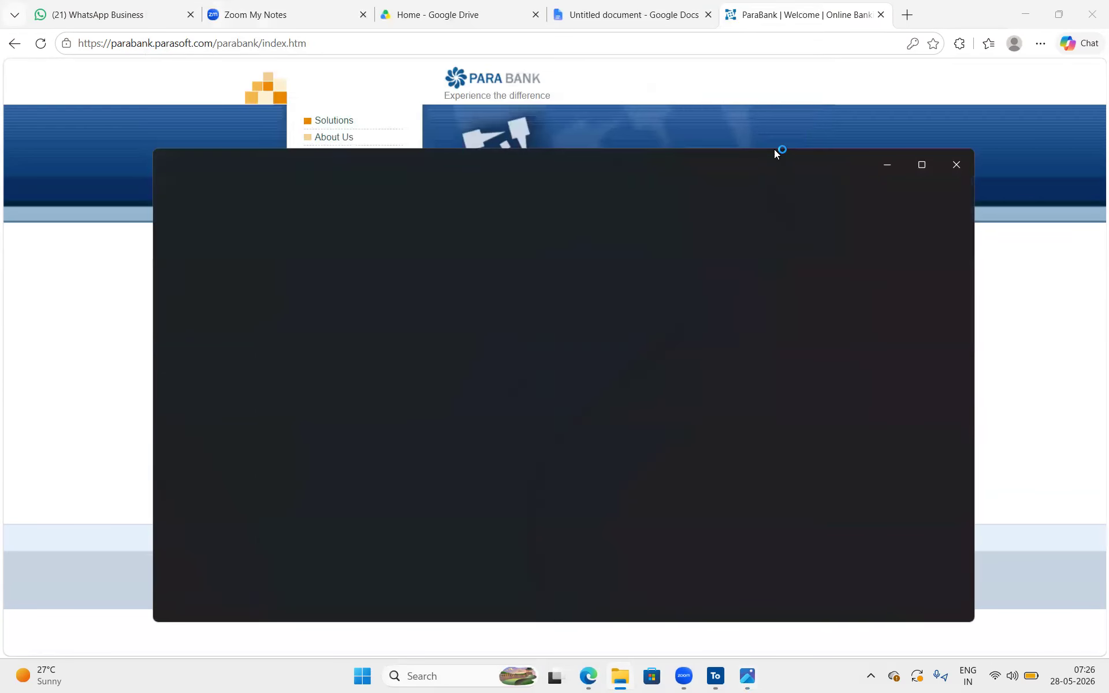
left_click(922, 165)
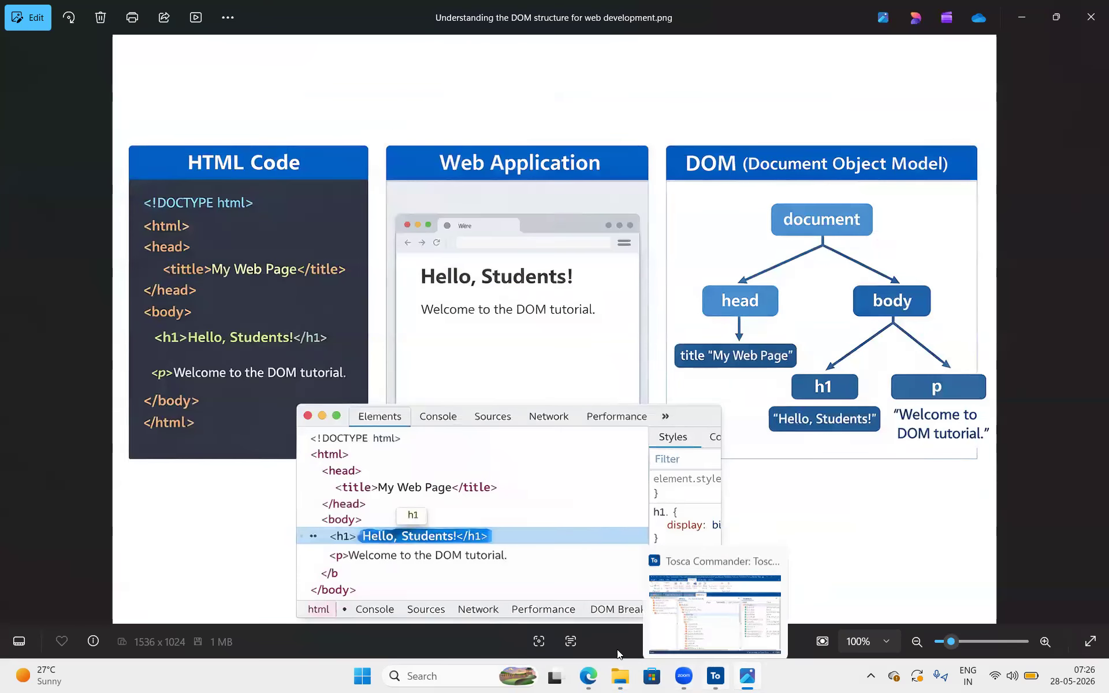
Switch back to the ParaBank home page in Edge and draw a red rectangle annotation around the main page content
left_click(593, 679)
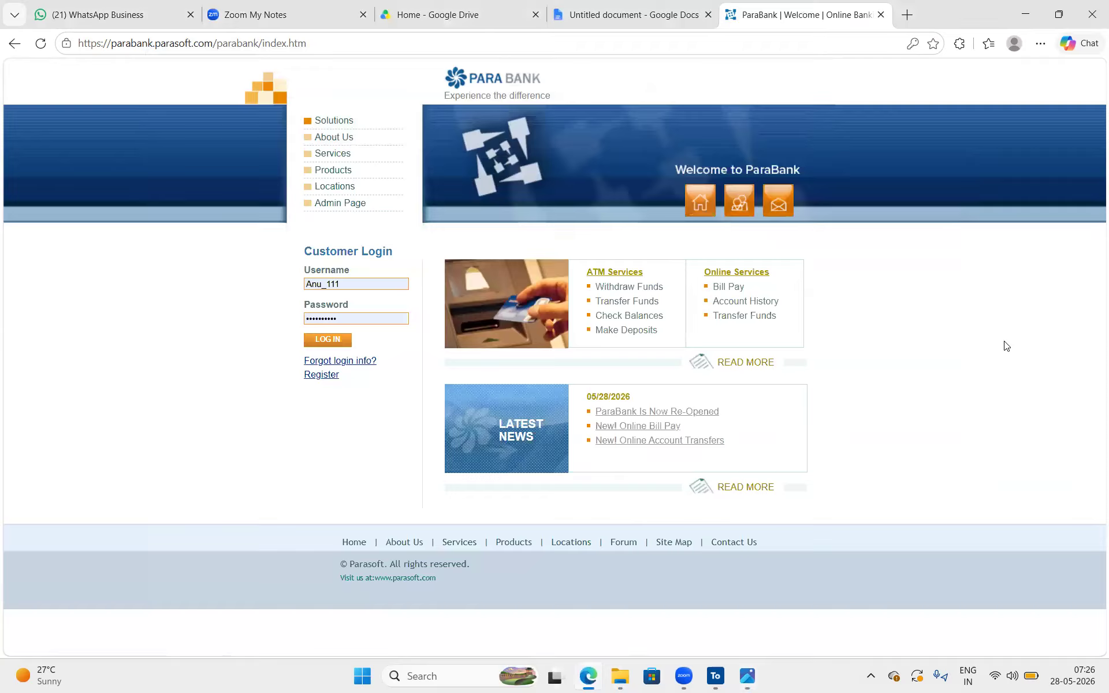
mouse_move(684, 677)
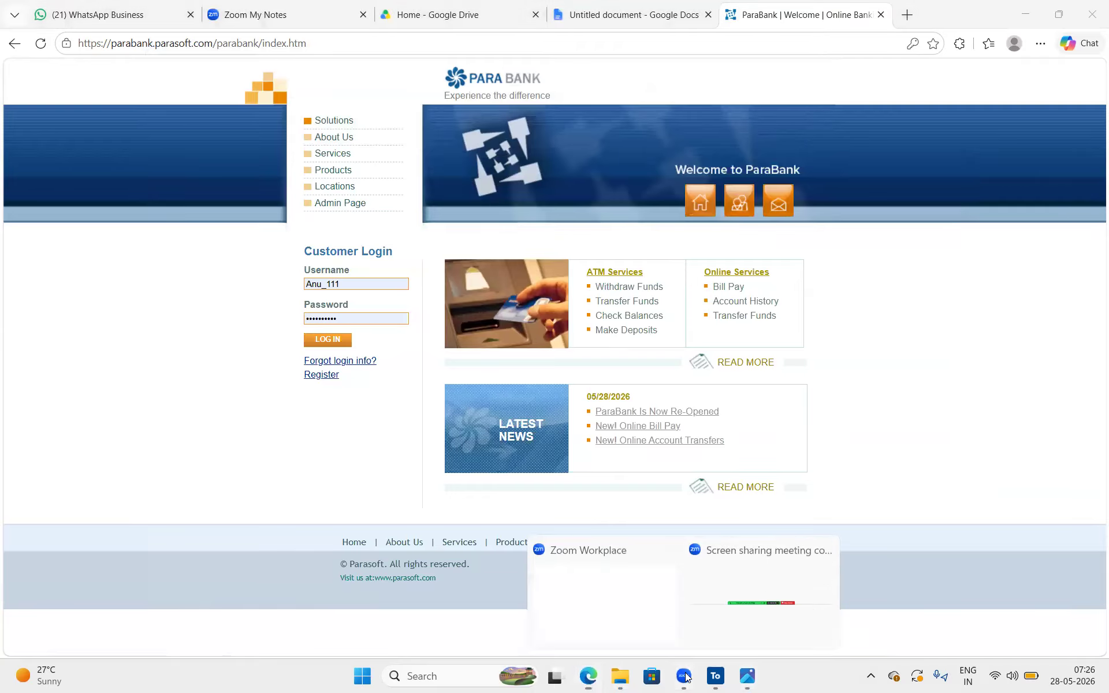
left_click(797, 612)
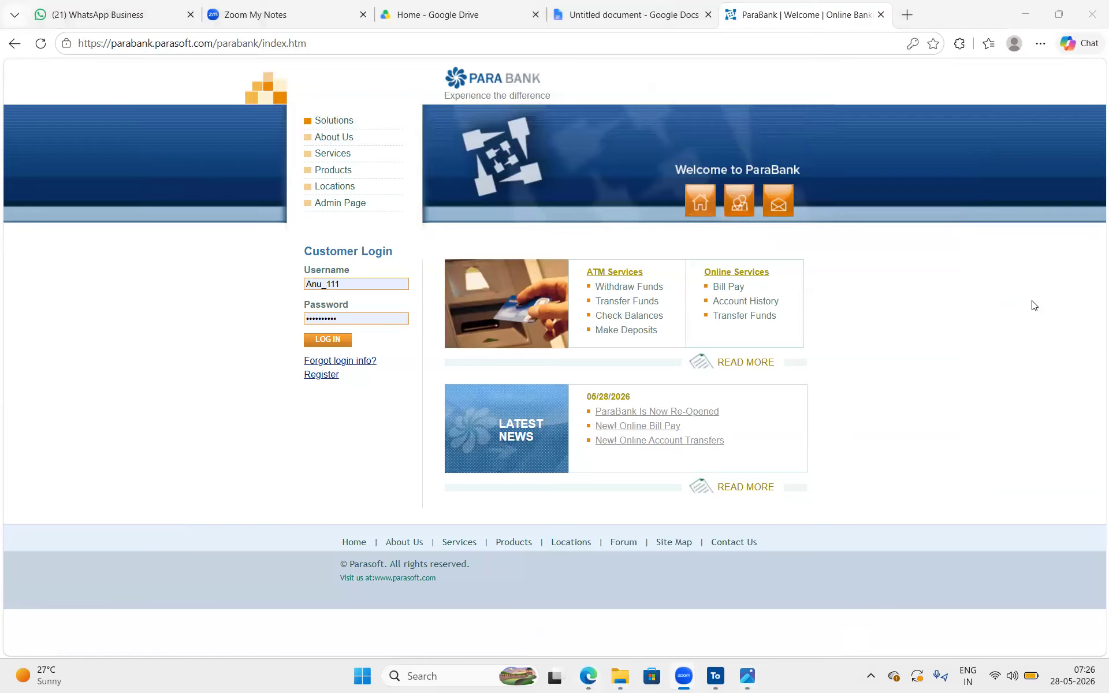
mouse_move(169, 62)
left_mouse_down()
mouse_move(947, 618)
mouse_move(988, 601)
left_mouse_up()
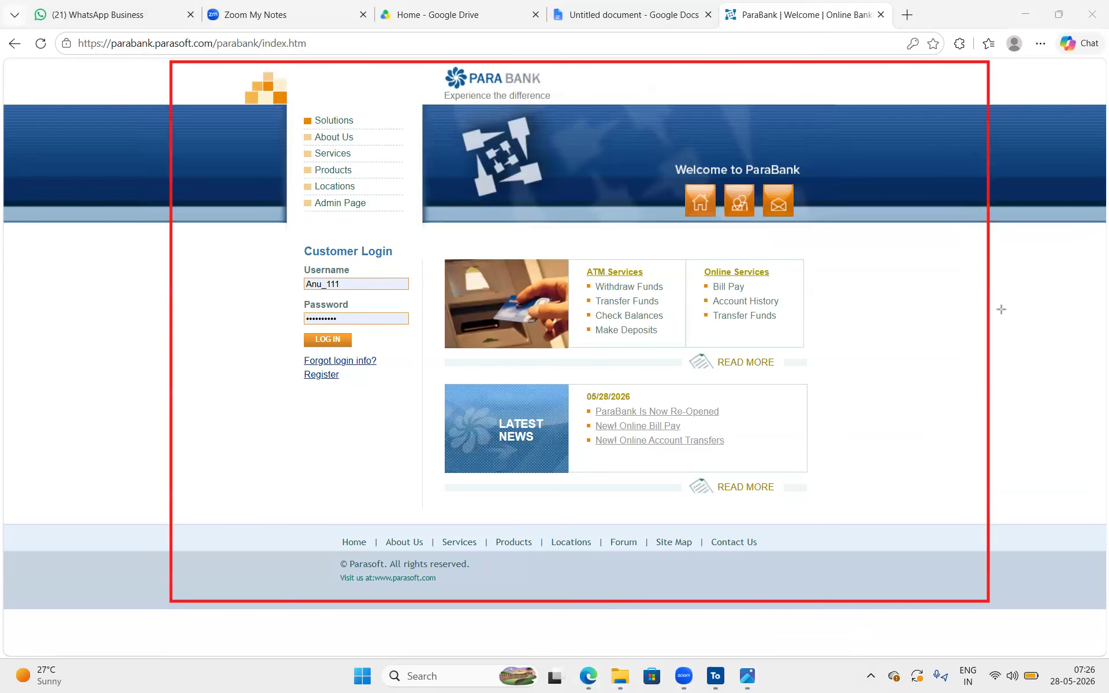
left_click(1030, 304)
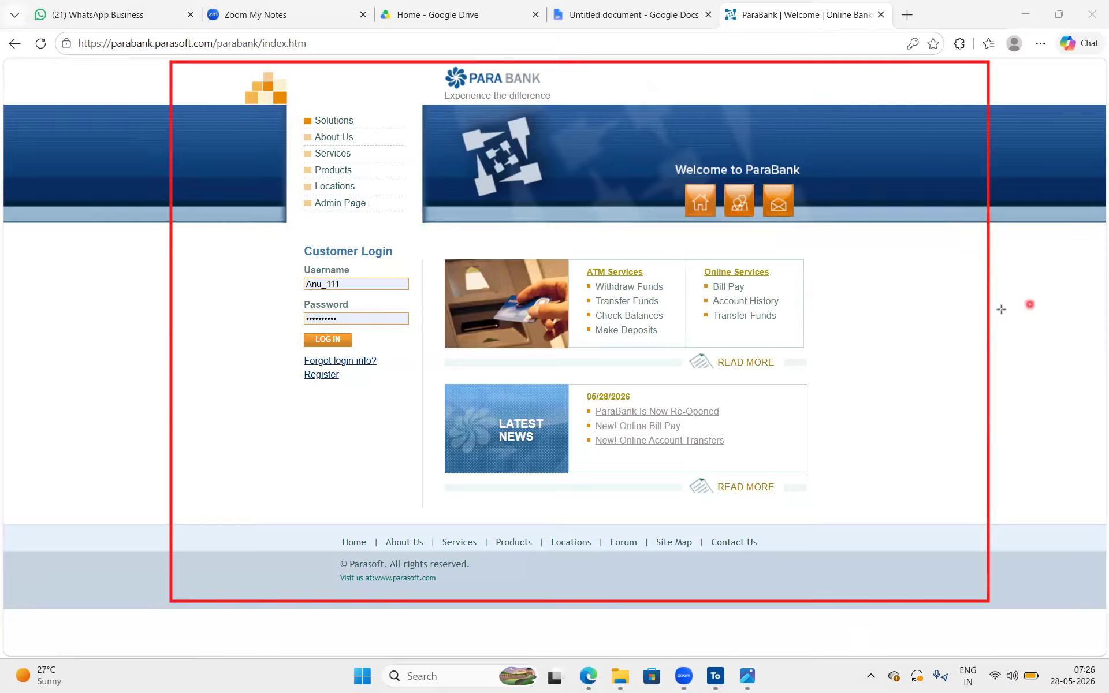
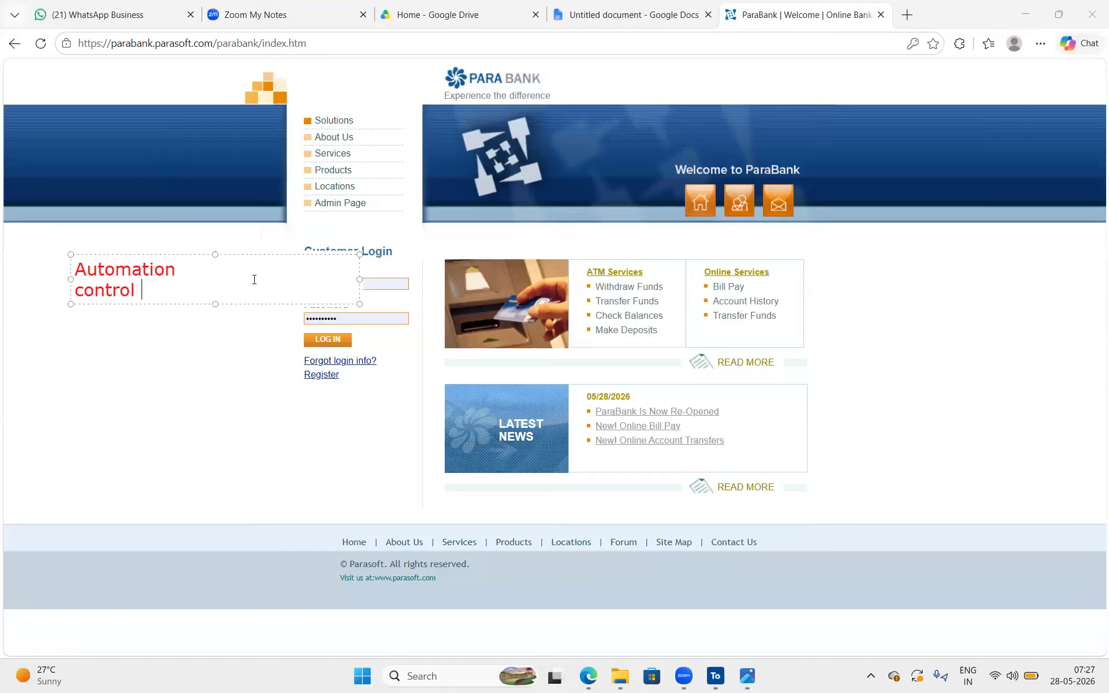
Complete the red text annotation as "Automation control | Elements" and move it into the blank area beside the Customer Login form
type("| S")
key("BackSpace")
type("Elements")
left_click_drag(196, 270, 64, 263)
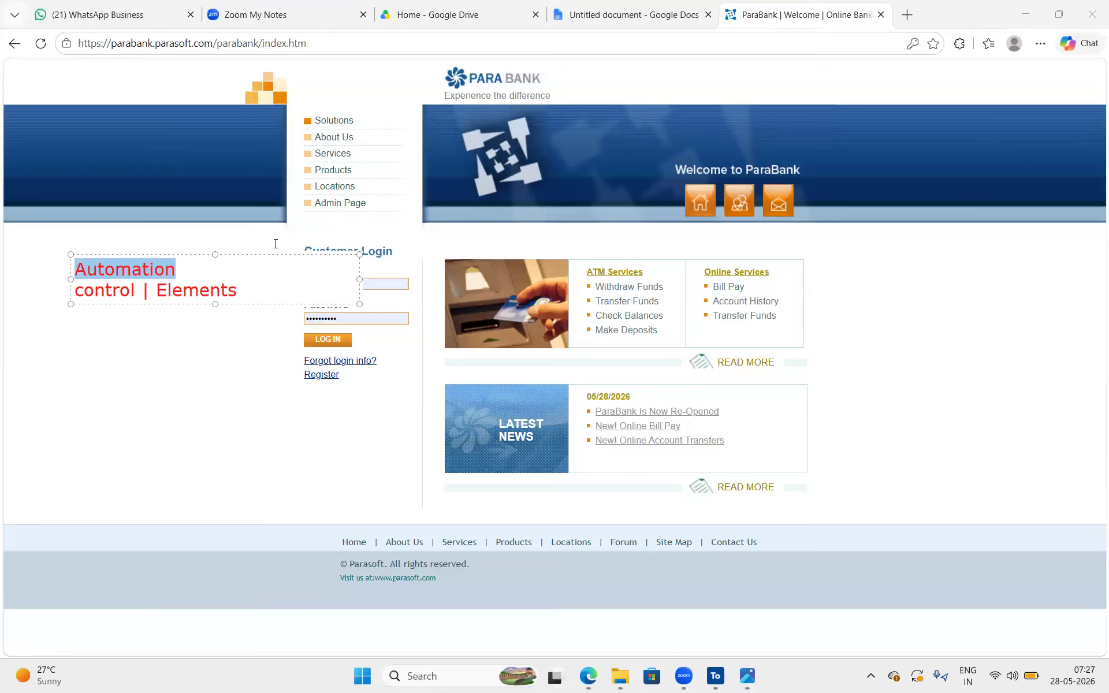
mouse_move(250, 255)
left_mouse_down()
mouse_move(201, 236)
mouse_move(230, 261)
left_mouse_up()
key("ctrl+End")
key("Return")
key("Return")
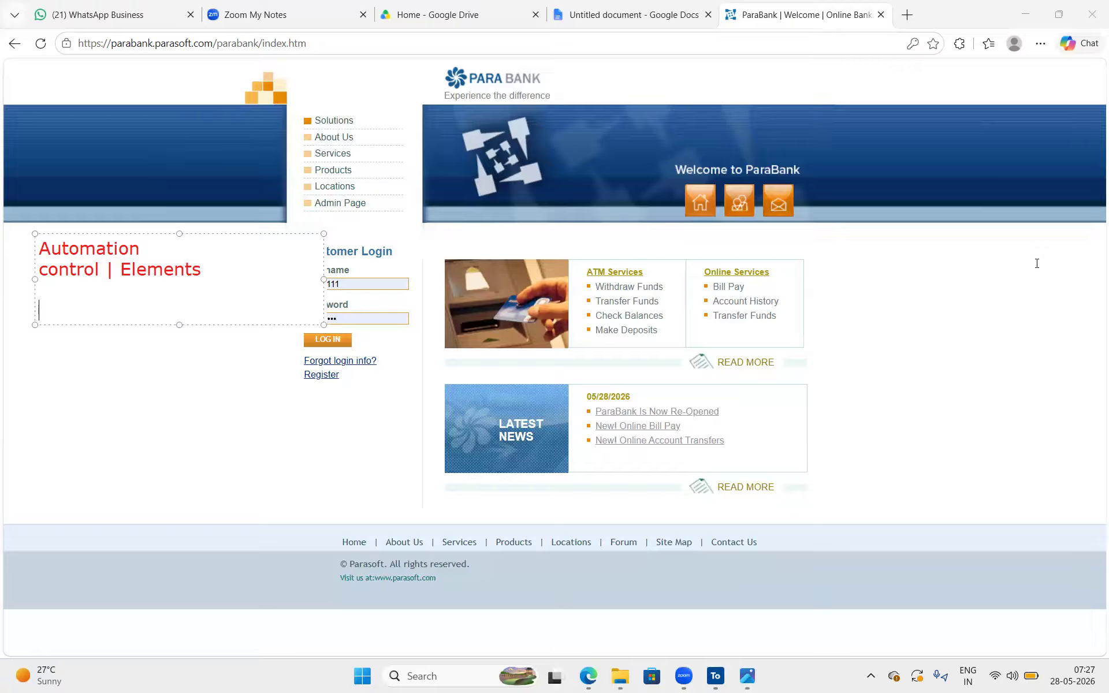
left_click(633, 286)
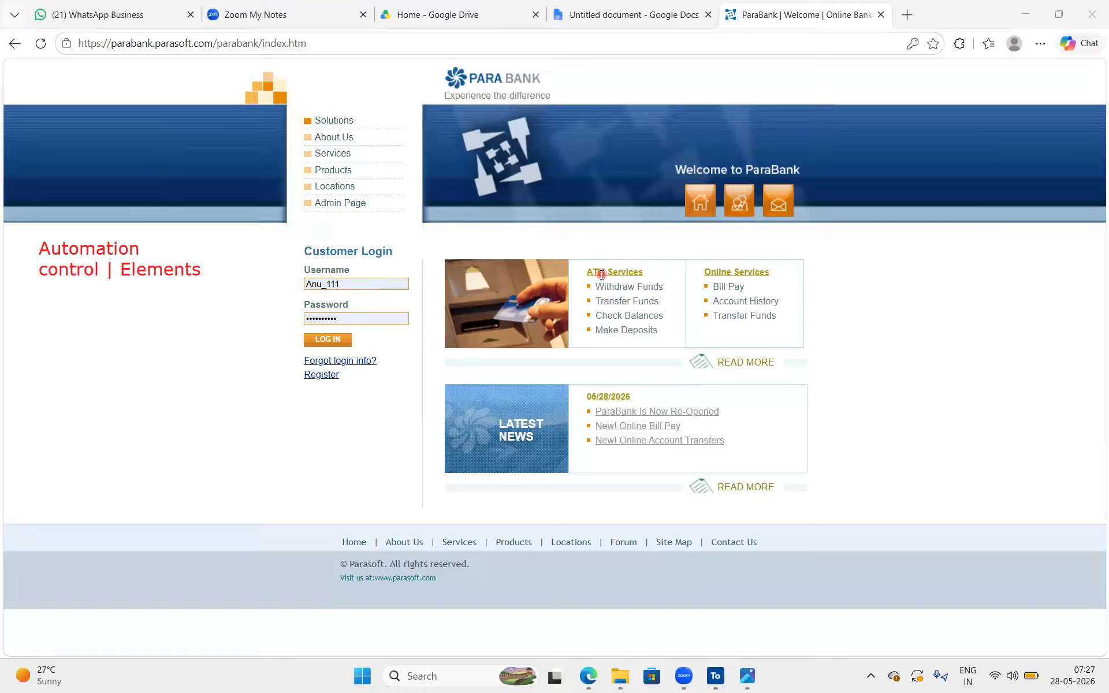
Highlight the ATM Services heading, and open the "ParaBank Is Now Re-Opened" news link before returning to the home page
left_click_drag(589, 268, 642, 271)
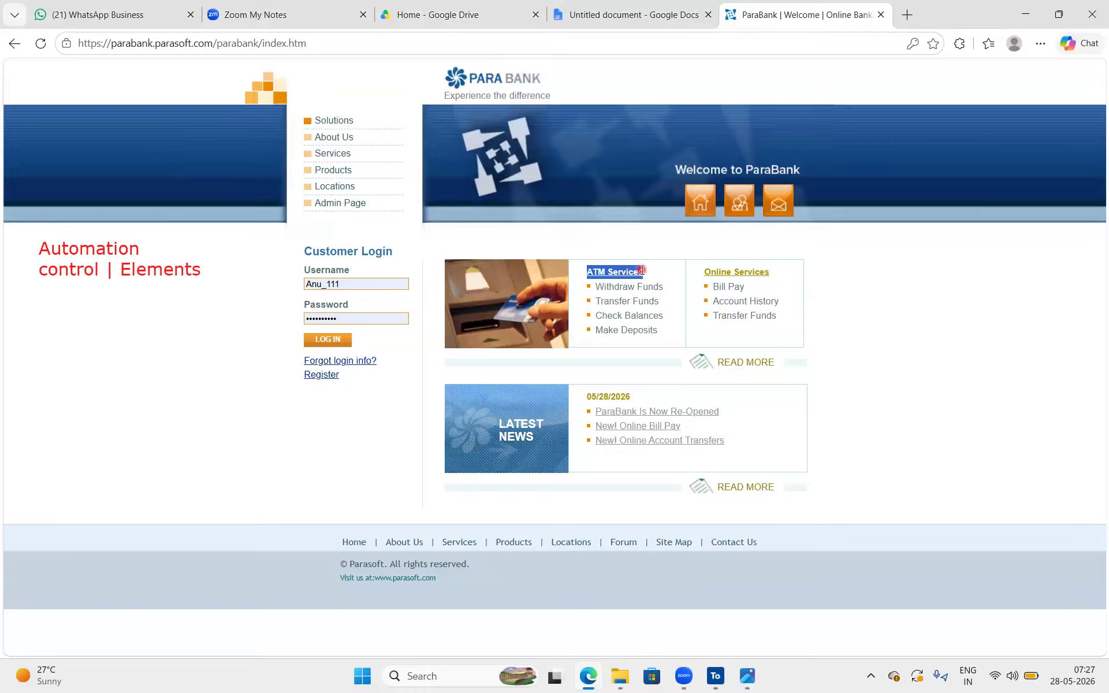
left_click_drag(642, 271, 644, 270)
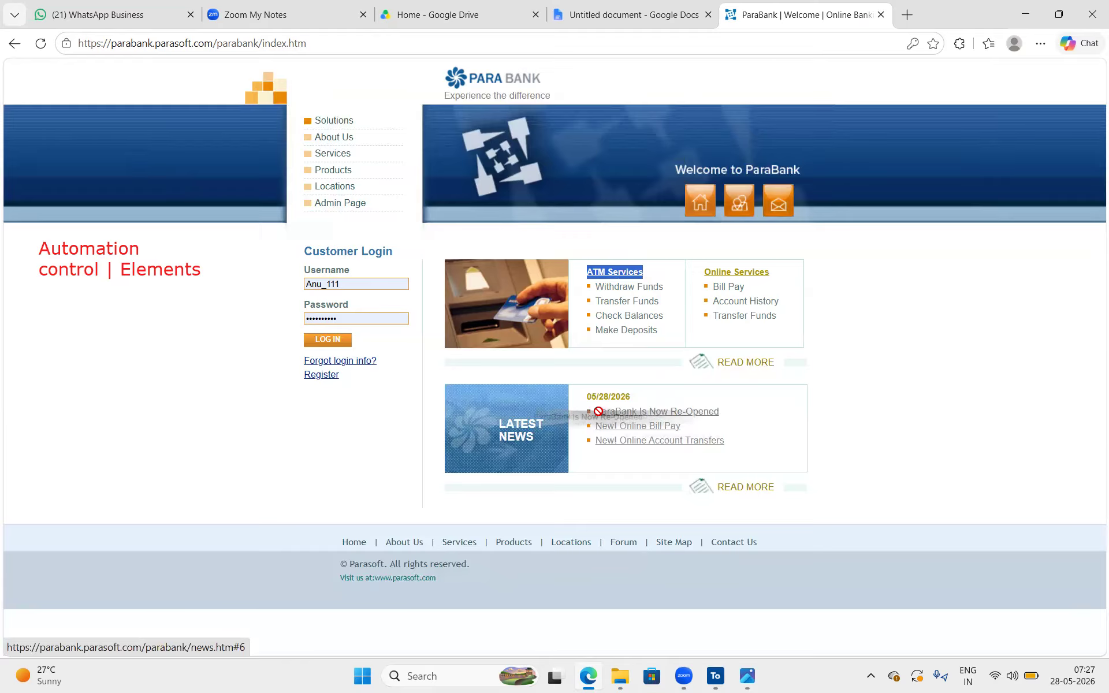
left_click(726, 414)
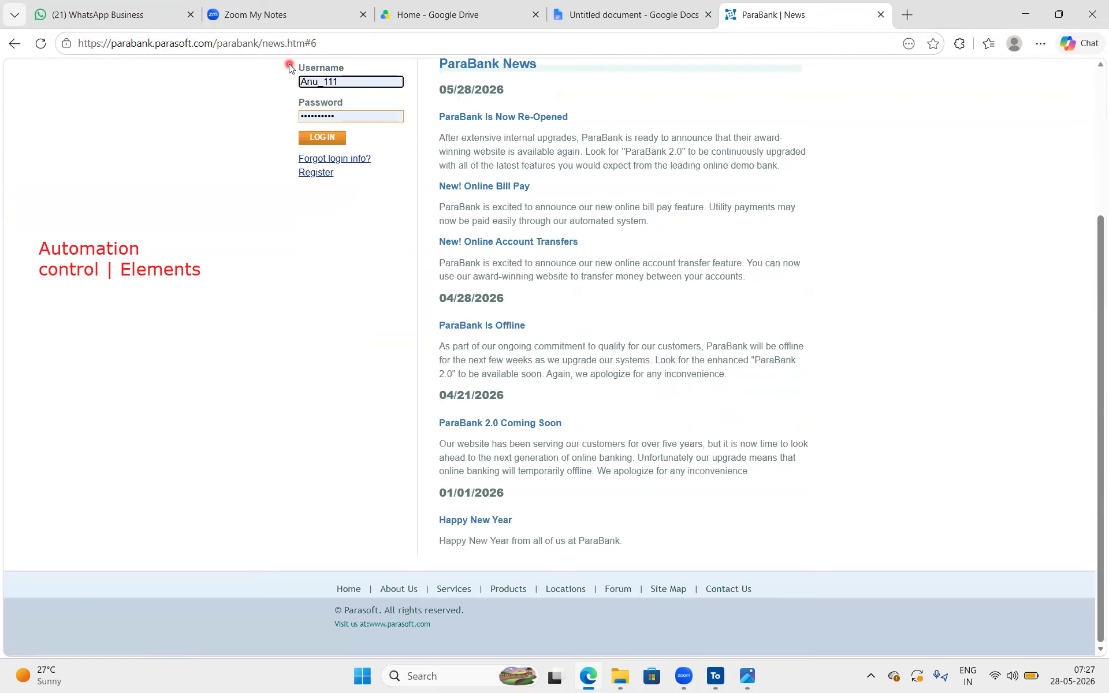
left_click(14, 43)
left_click(821, 469)
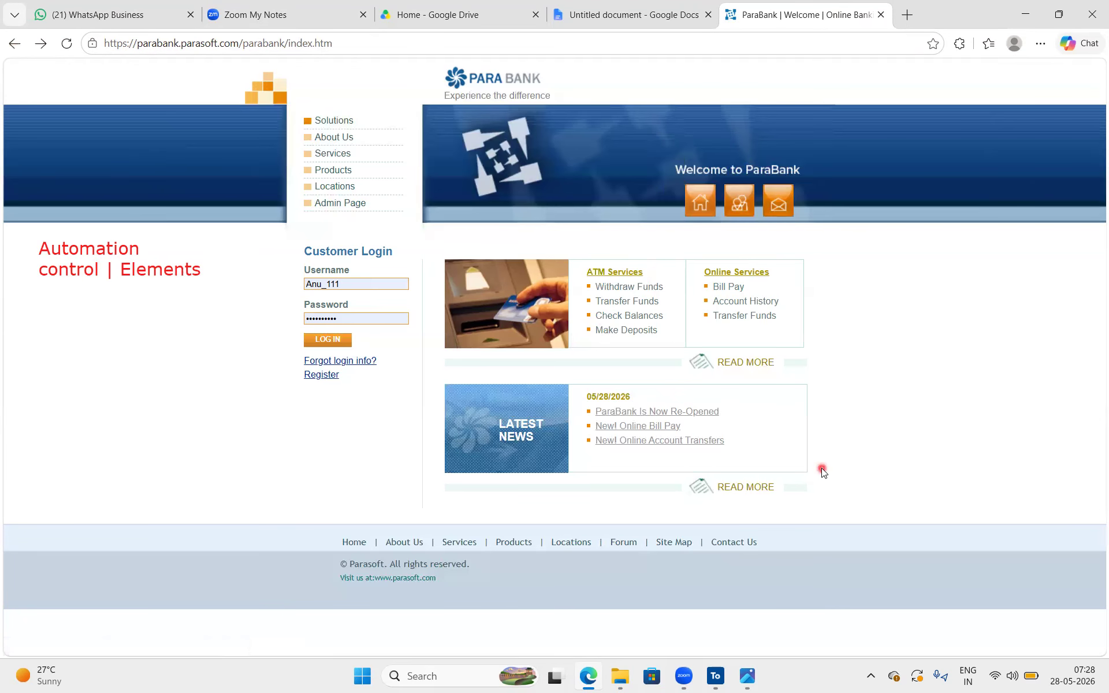
Highlight the home page text from the lower Read More link up to the Customer Login form, and clear the selection
left_click_drag(780, 487, 718, 482)
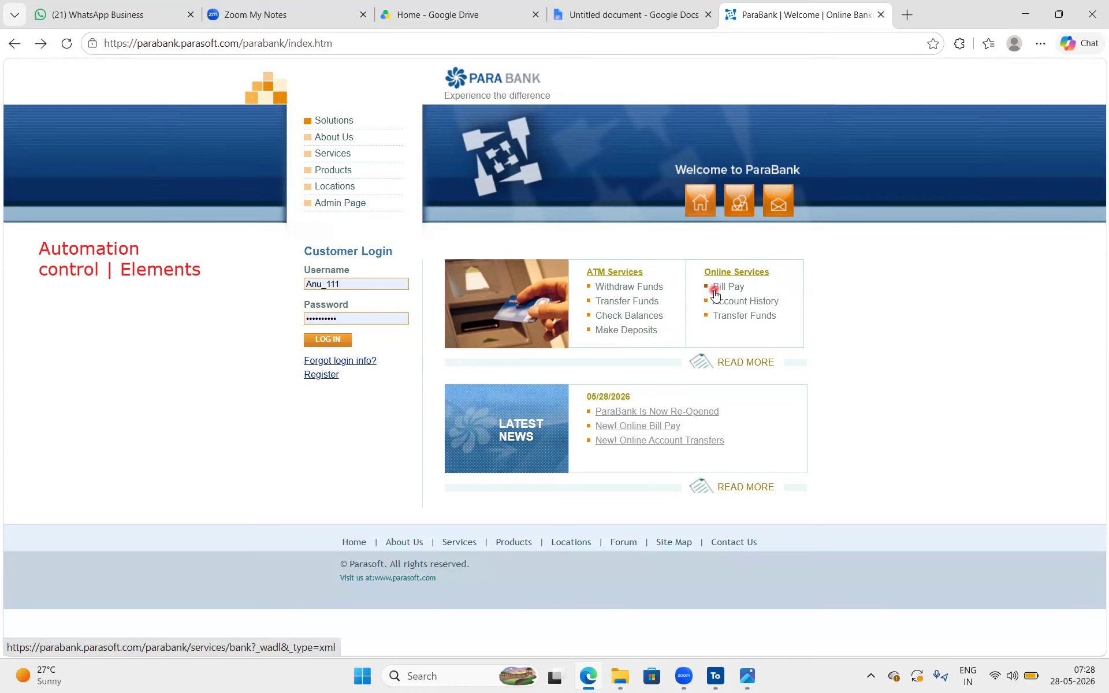
left_click_drag(414, 253, 292, 245)
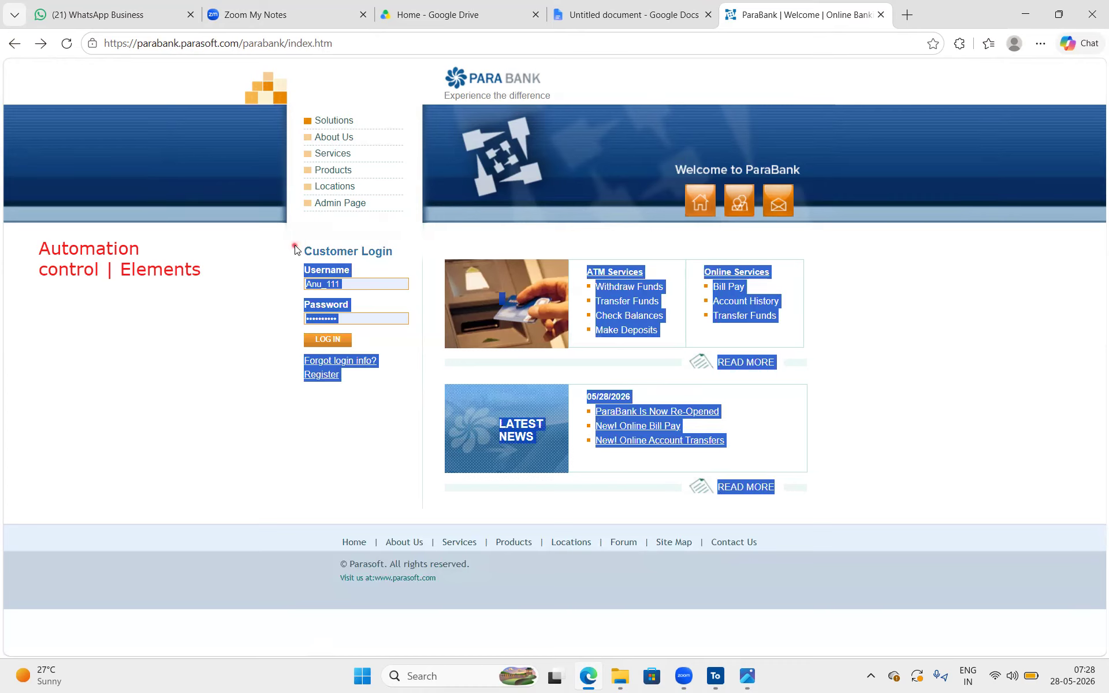
left_click(513, 229)
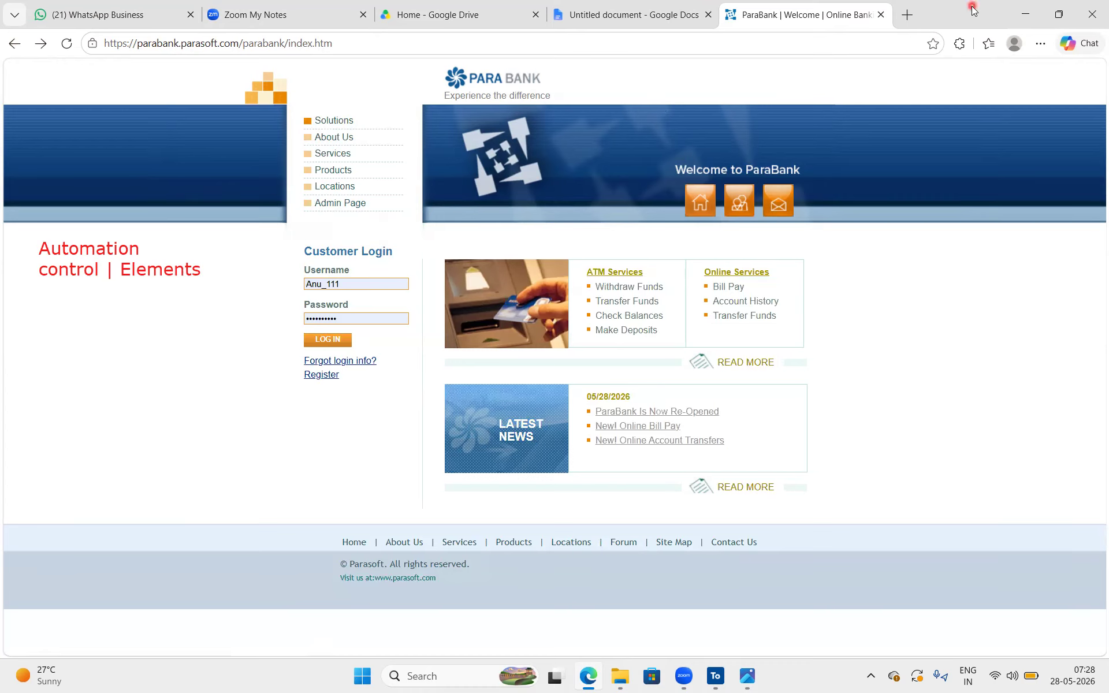
Open amazon.in in a new browser tab to examine its search box, and return to the ParaBank tab
left_click(907, 15)
type("amazon")
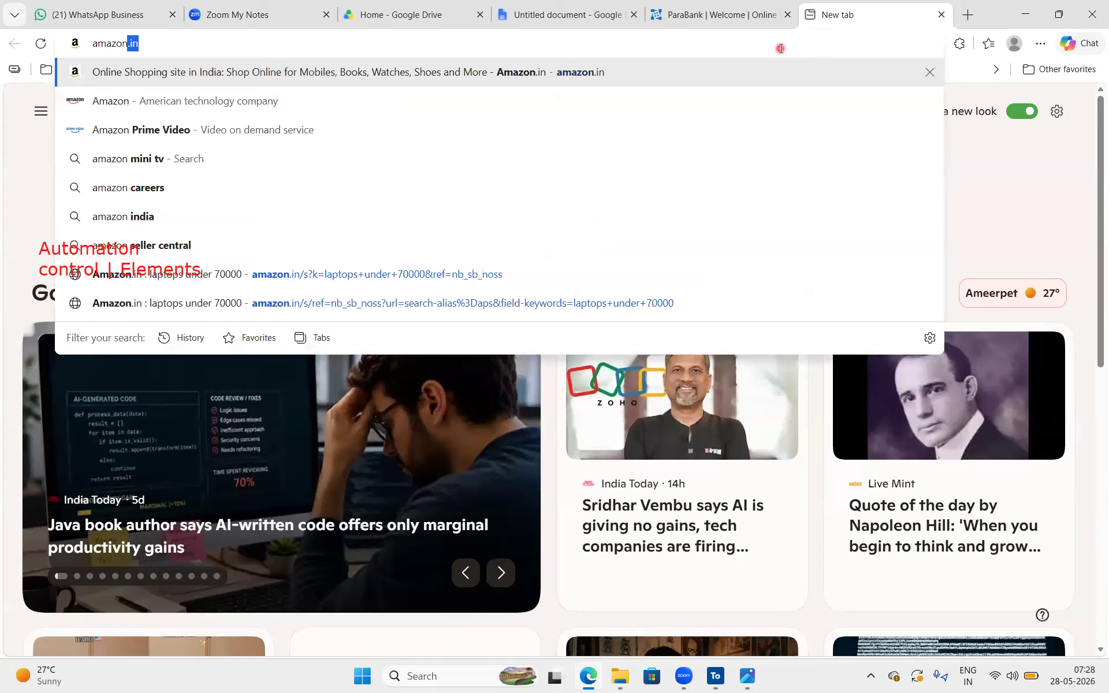
key("Return")
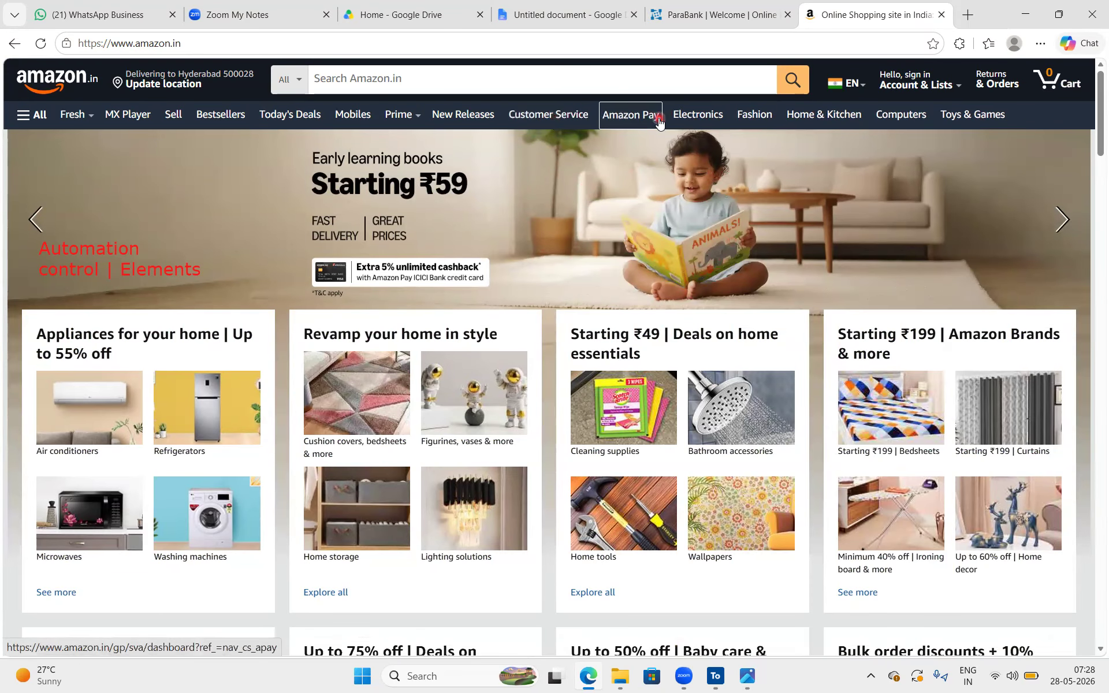
left_click(675, 83)
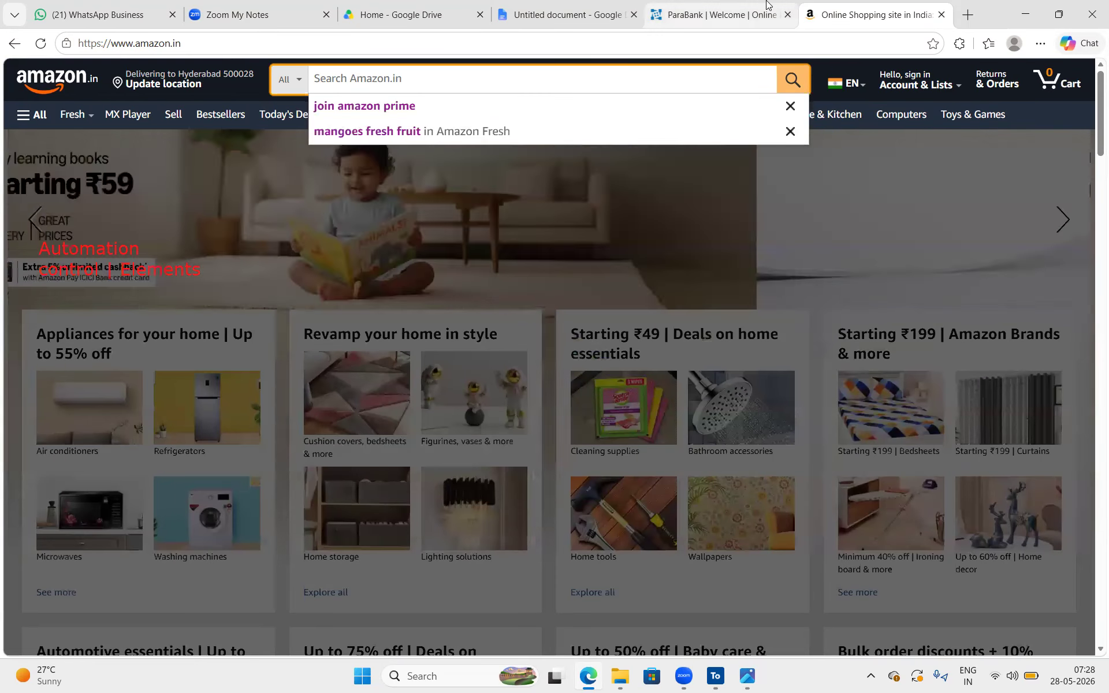
key("ctrl+shift+Tab")
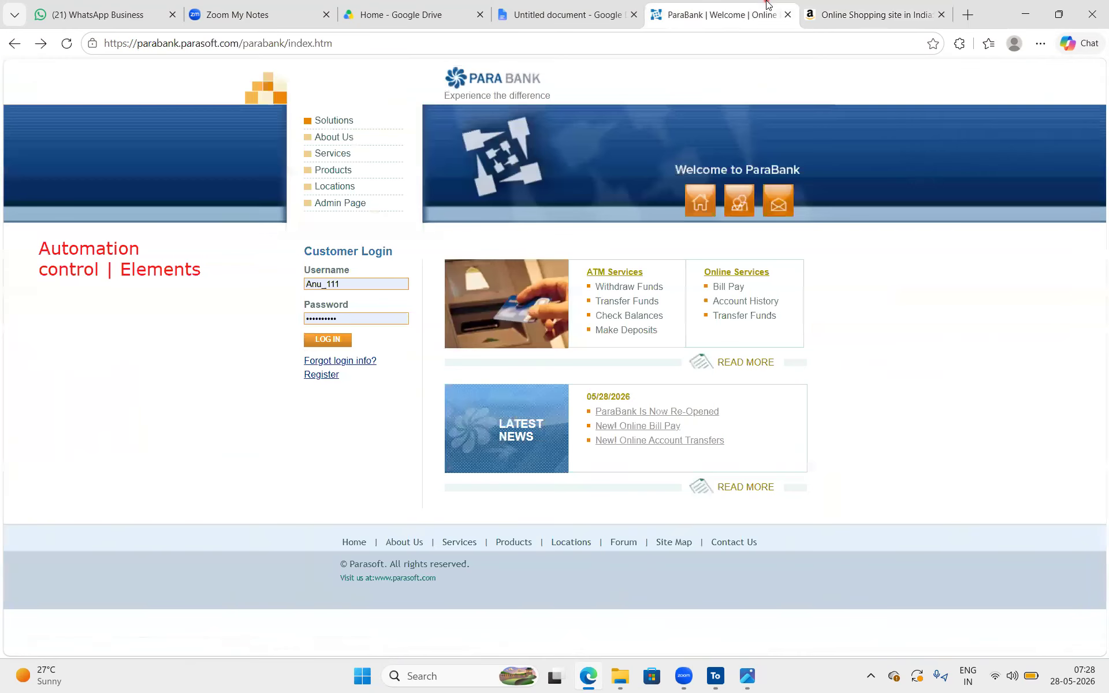
Add a red text annotation reading "links, buttons, textboxes," beneath the "Automation control | Elements" heading
left_click(1094, 232)
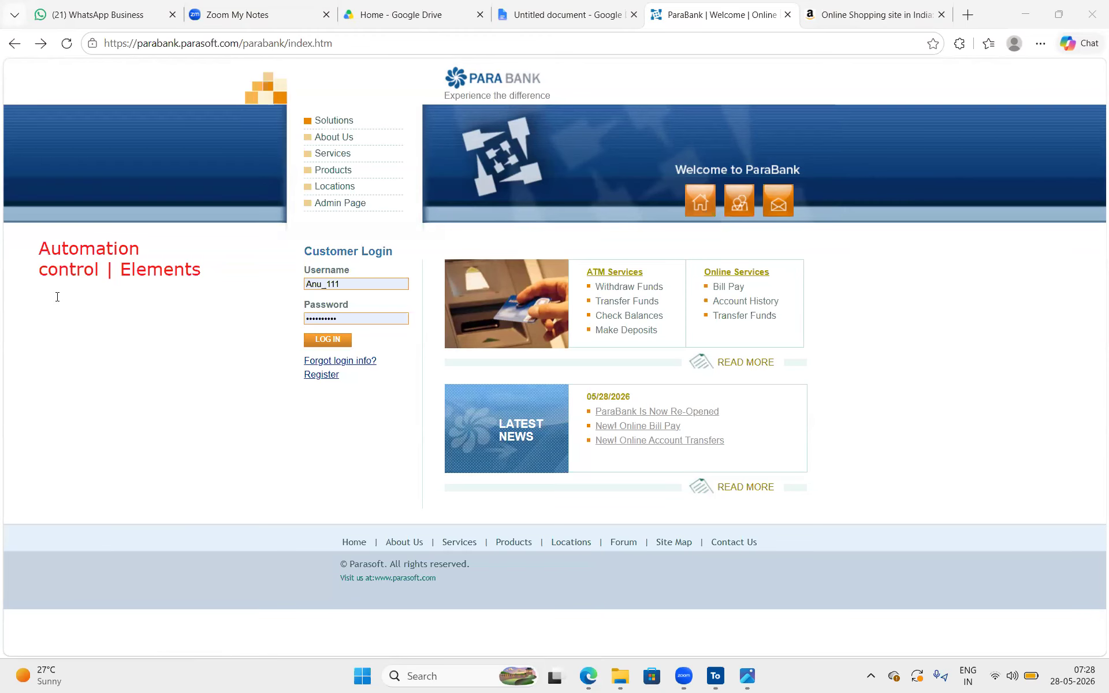
left_click(46, 300)
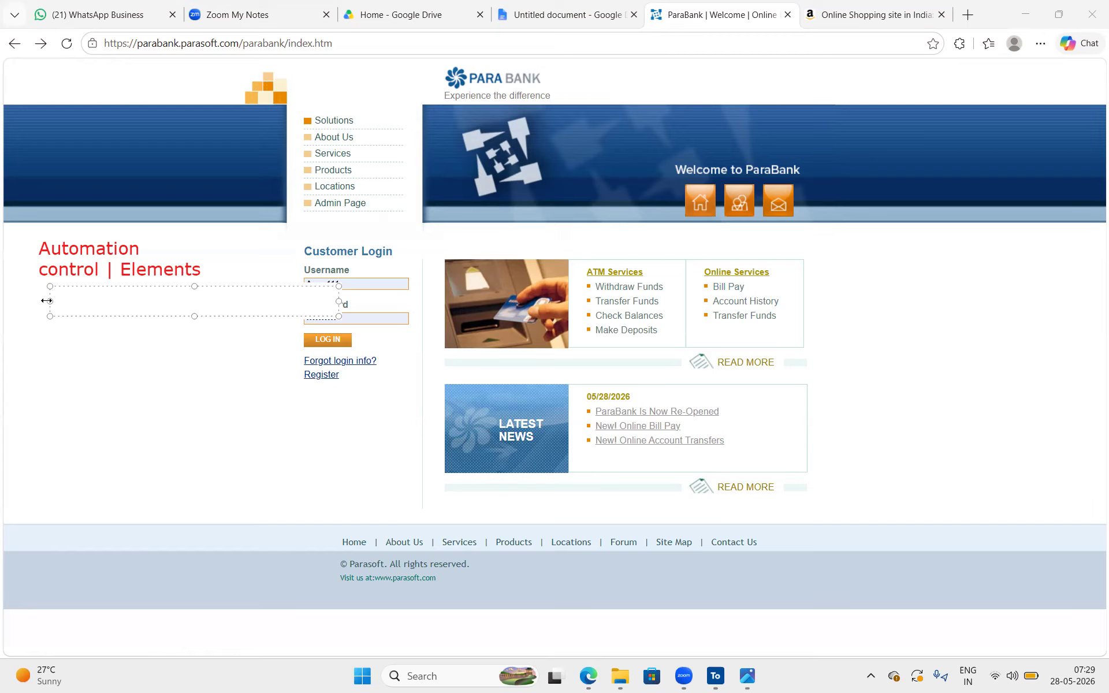
type("links, buttons, ")
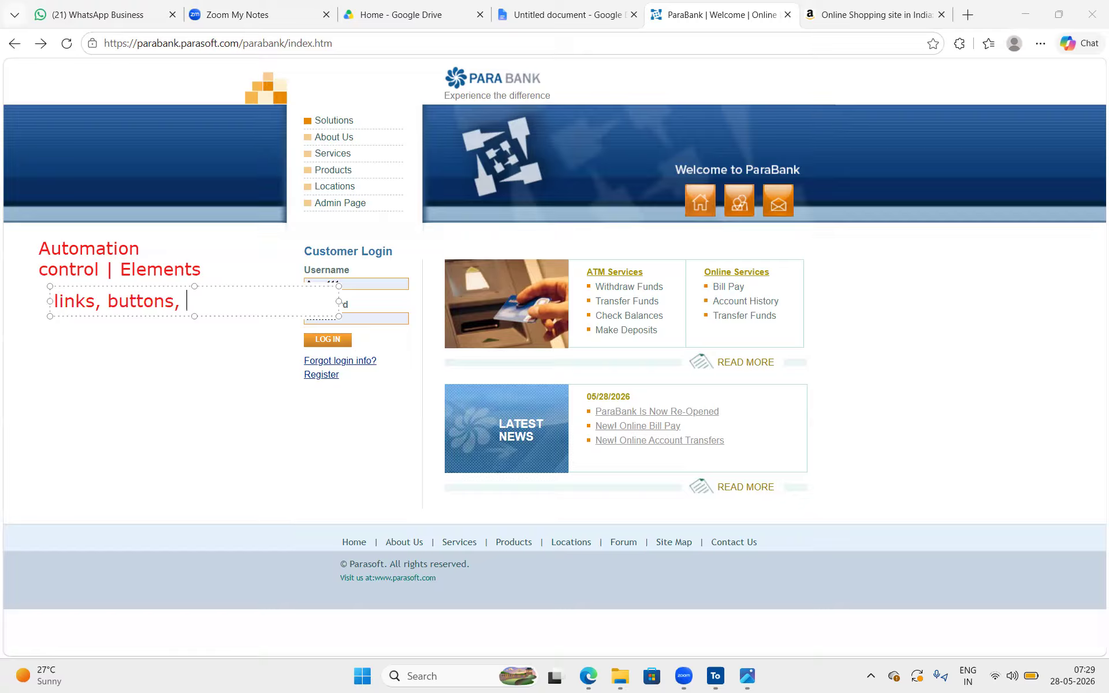
type("textboxes")
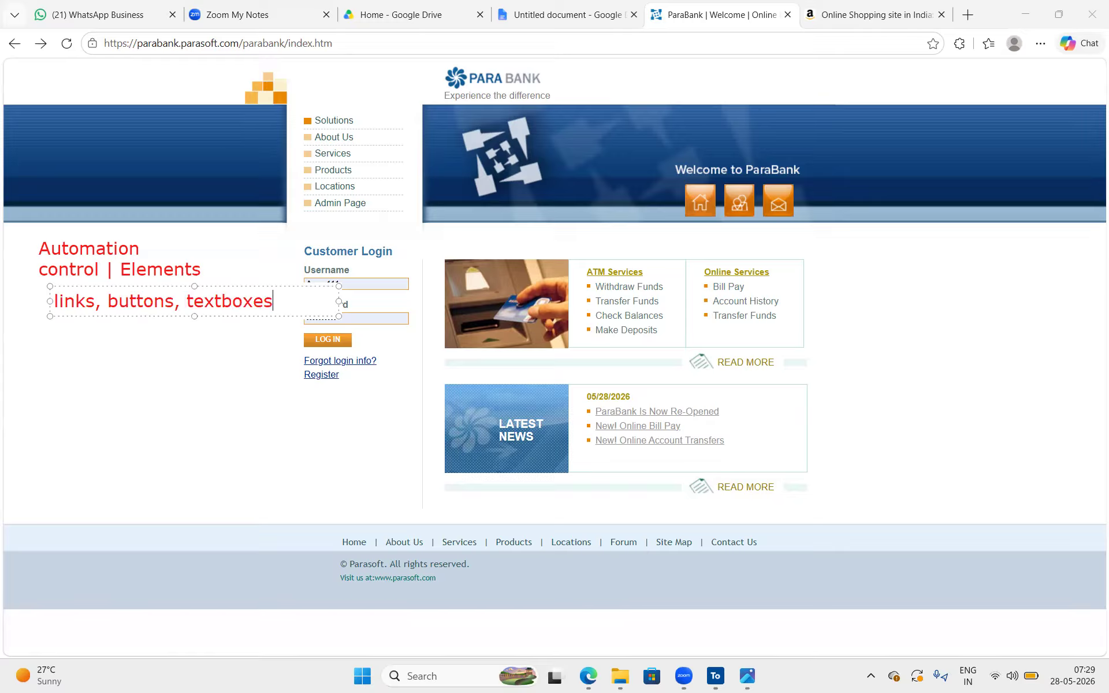
type(",")
key("Return")
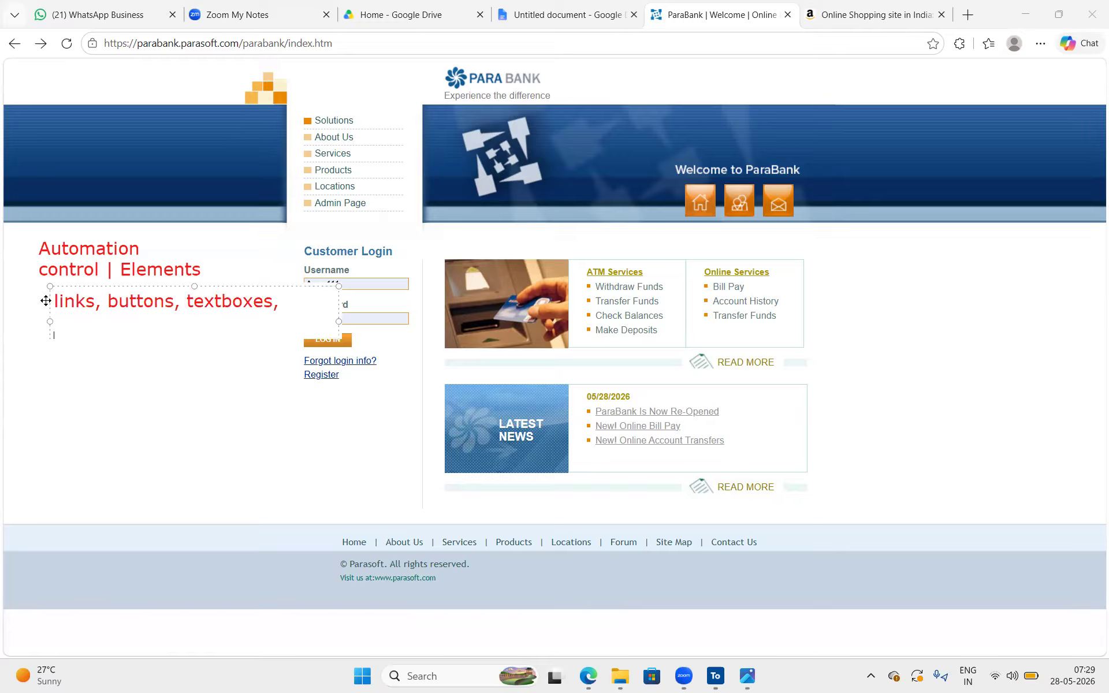
Extend the control list annotation with "checkboxes, dropdowns, tables, images,"
type("checkboxes, dropdowns, tables,")
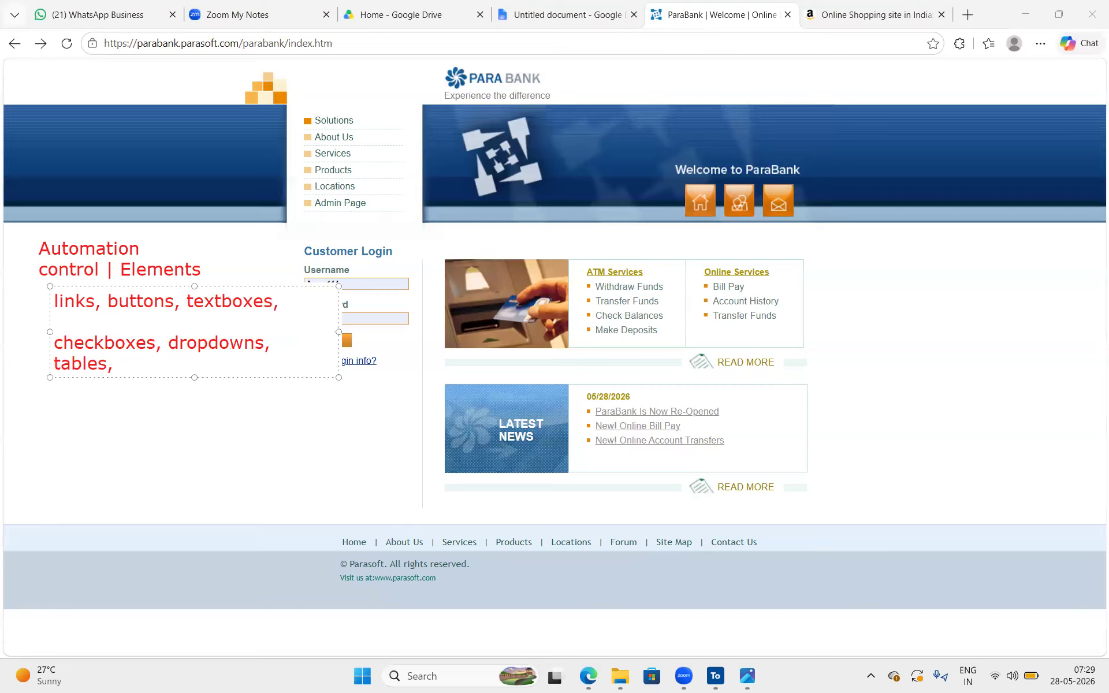
type(" images,")
key("Return")
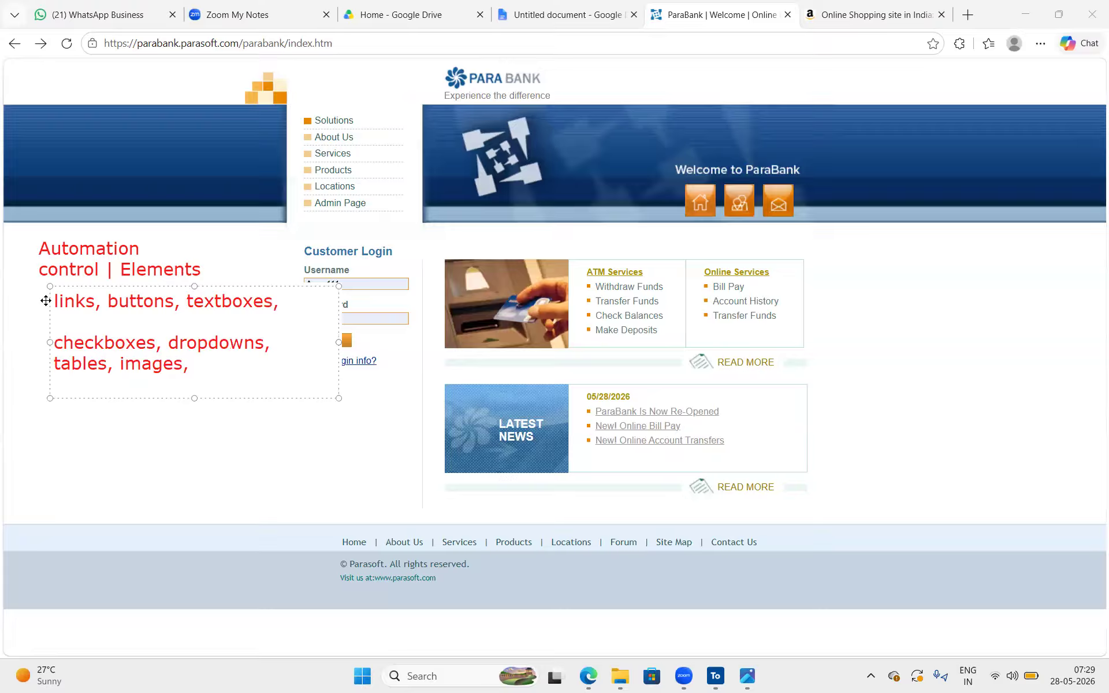
type("ta")
key("BackSpace")
key("BackSpace")
Remove the blank line from the control list annotation and align the text box just below the "Automation control | Elements" heading
left_click_drag(152, 289, 150, 278)
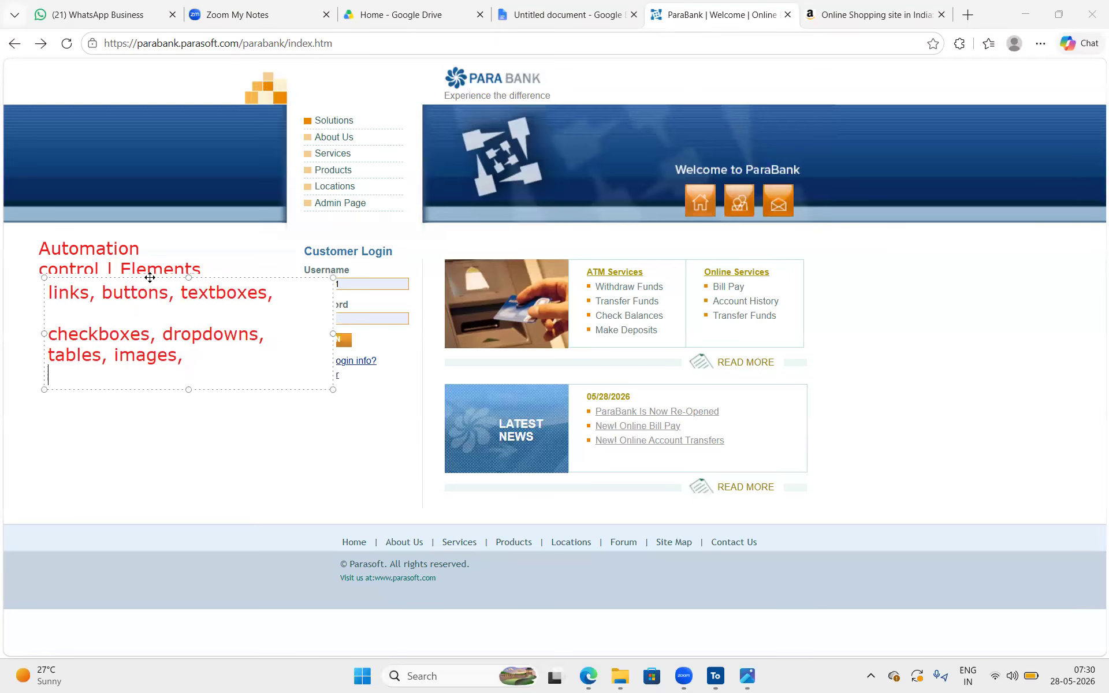
left_click(111, 293)
left_click(84, 317)
key("BackSpace")
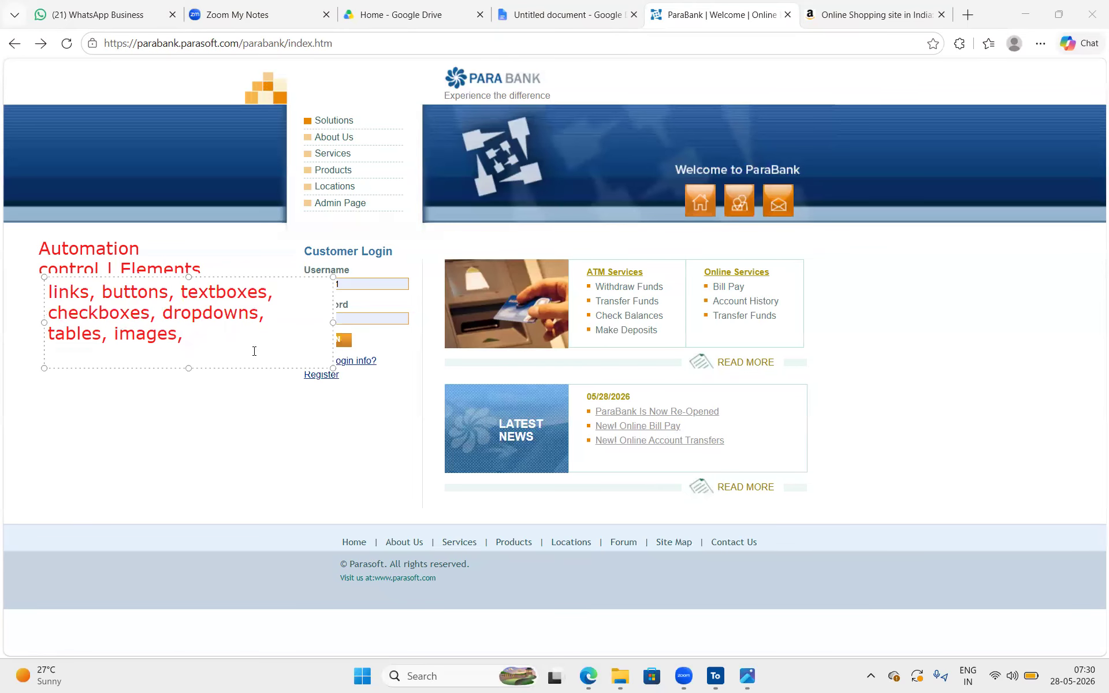
left_click_drag(209, 348, 48, 289)
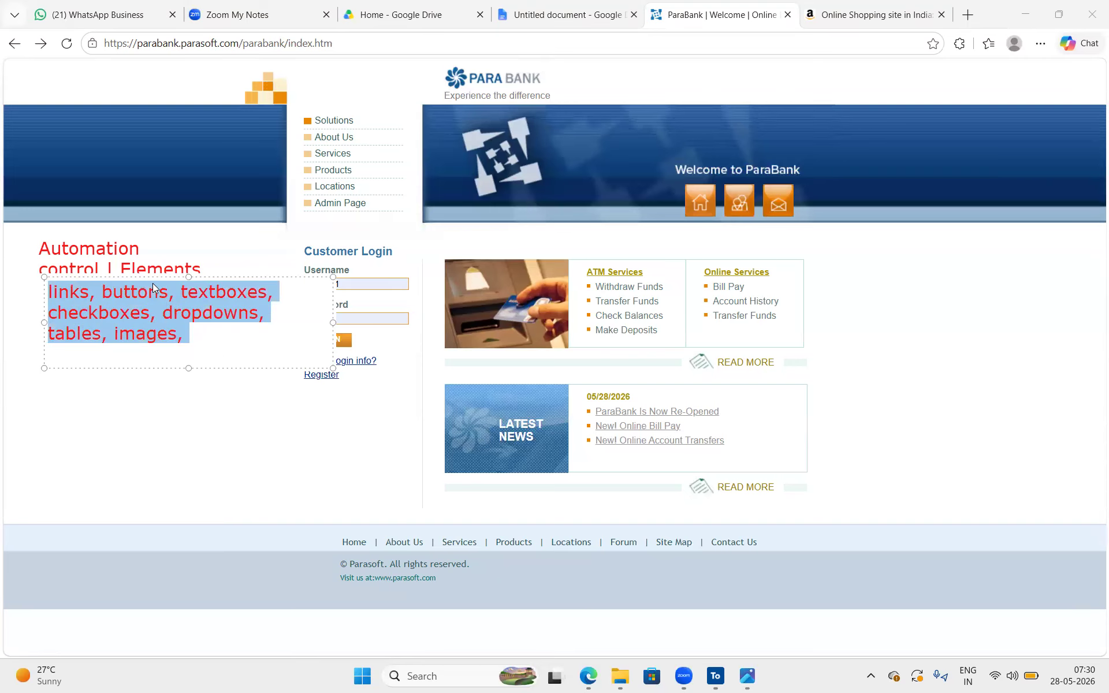
left_click_drag(153, 276, 154, 282)
Highlight the control types in the list annotation, including links, textboxes and dropdowns, and leave text editing
left_click_drag(209, 340, 34, 299)
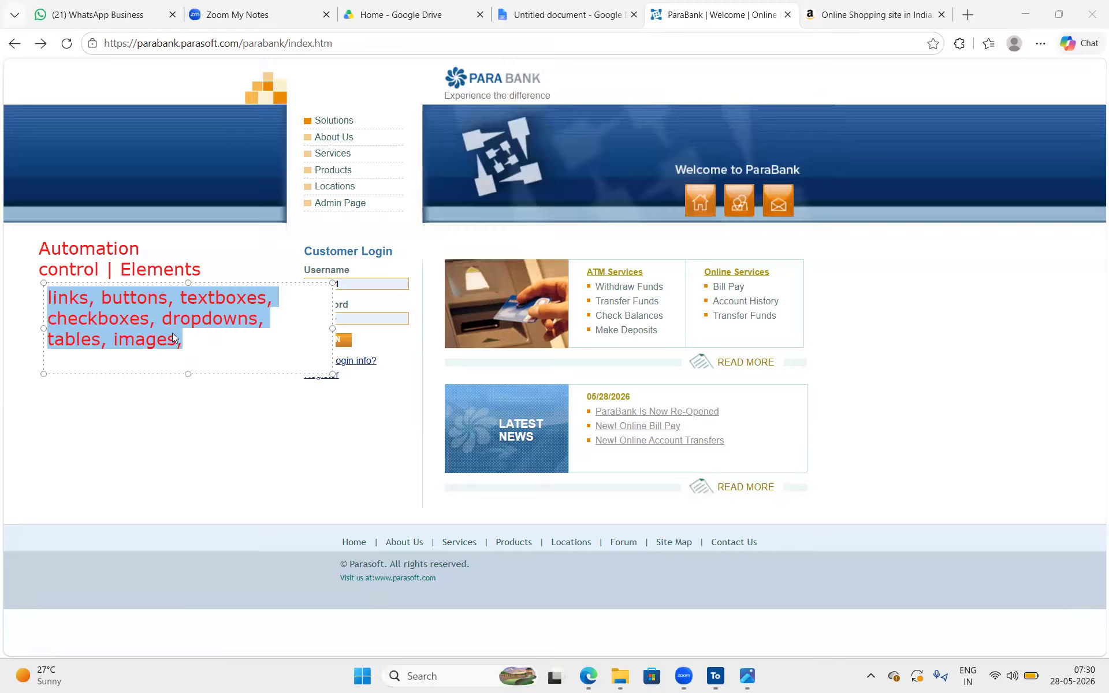
left_click(76, 297)
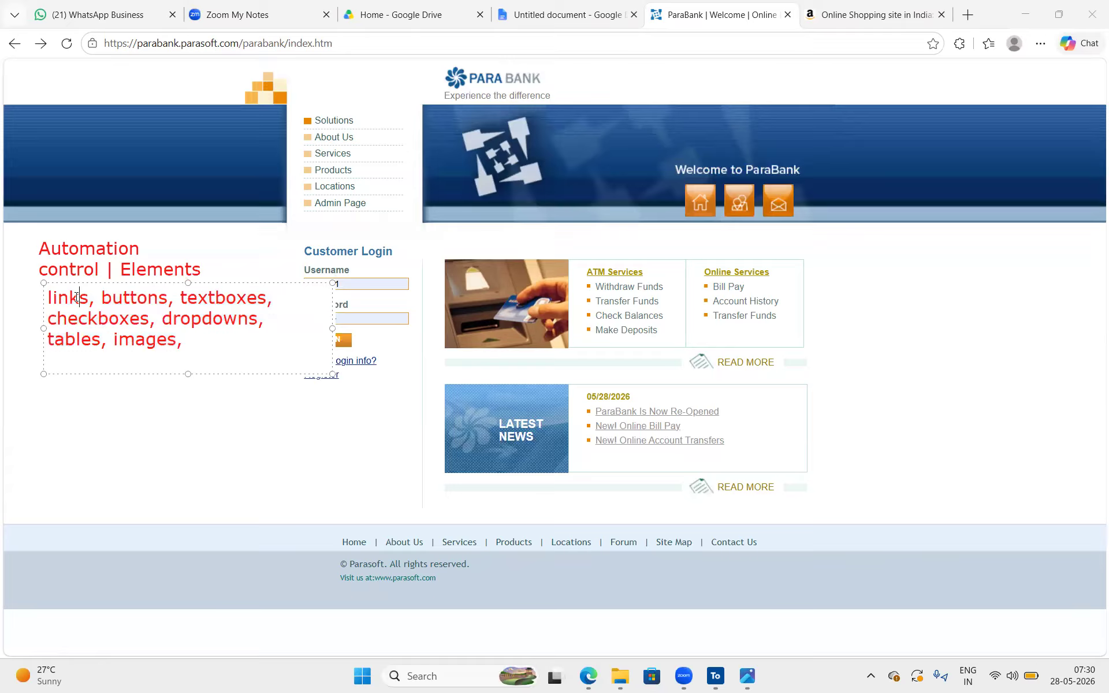
left_click_drag(77, 297, 36, 293)
double_click(223, 296)
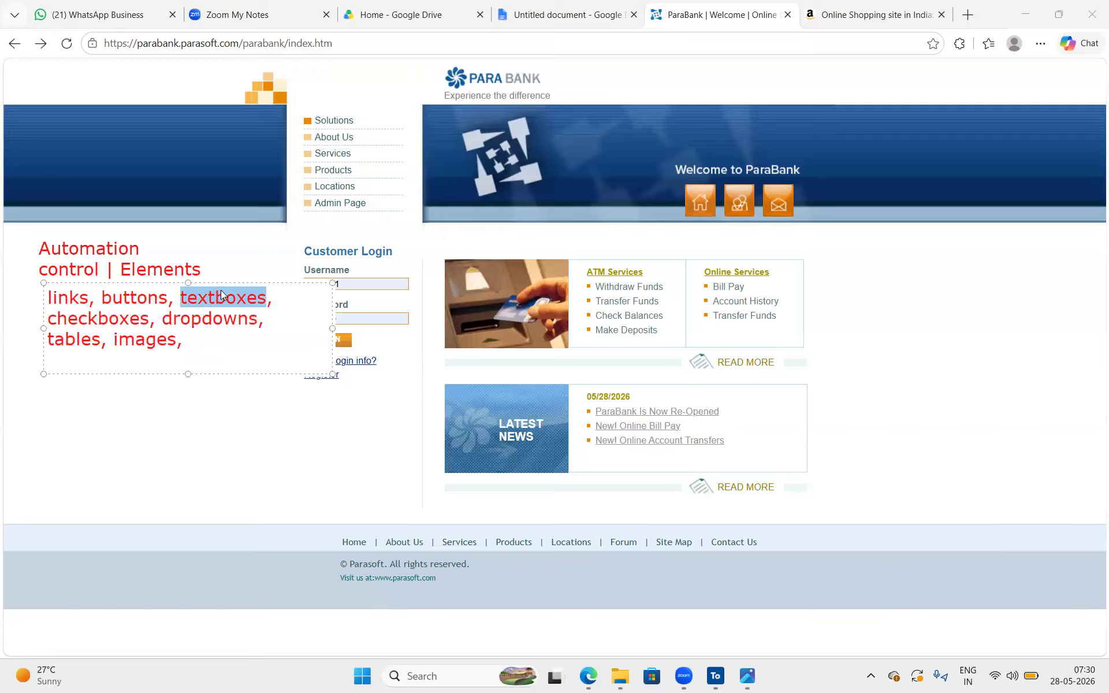
left_click_drag(274, 297, 174, 302)
left_click_drag(289, 321, 168, 319)
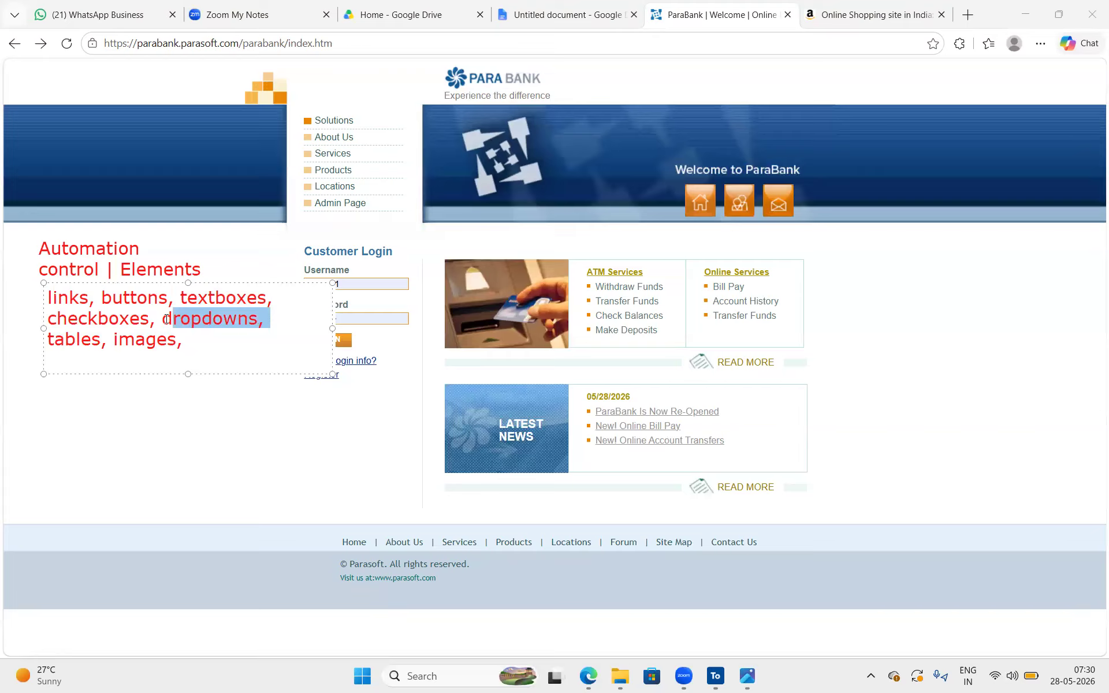
left_click_drag(185, 341, 41, 297)
left_click(205, 326)
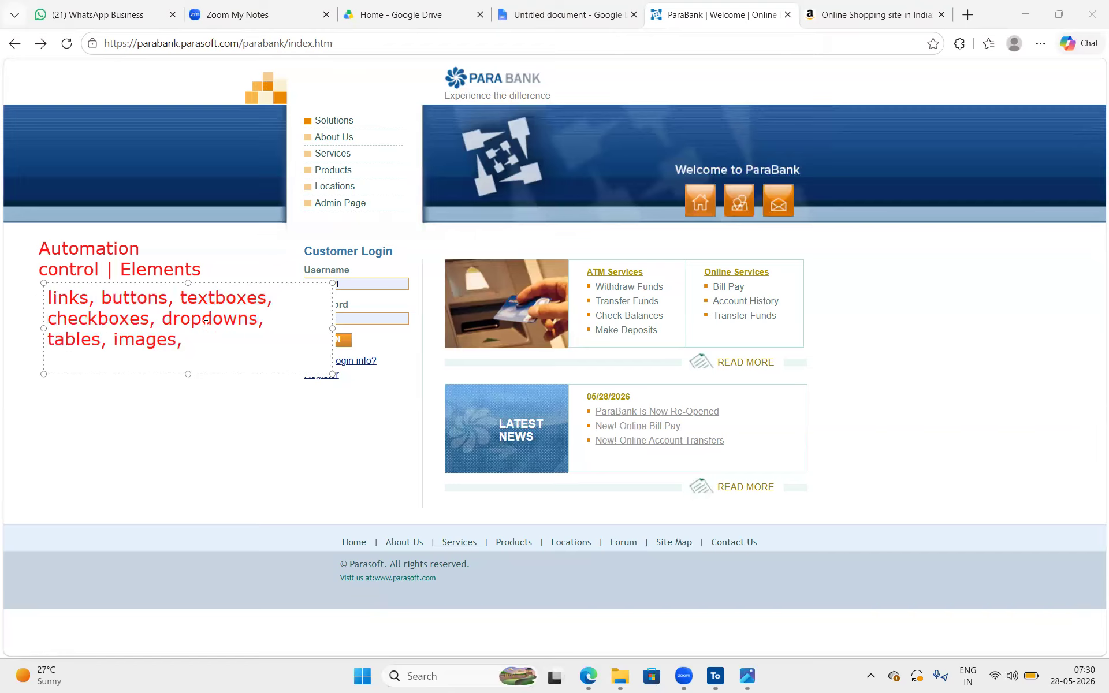
left_click(140, 450)
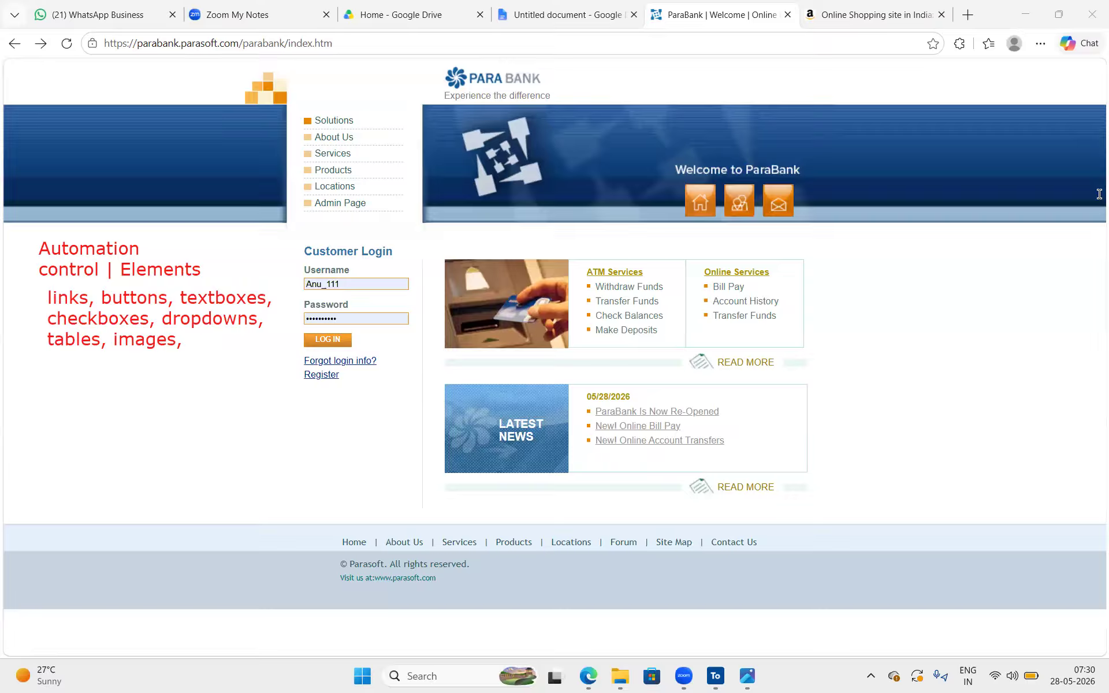
Draw red rectangles around the Customer Login heading, the "Welcome to ParaBank" text and the items under ATM Services and Online Services
left_click_drag(294, 242, 406, 261)
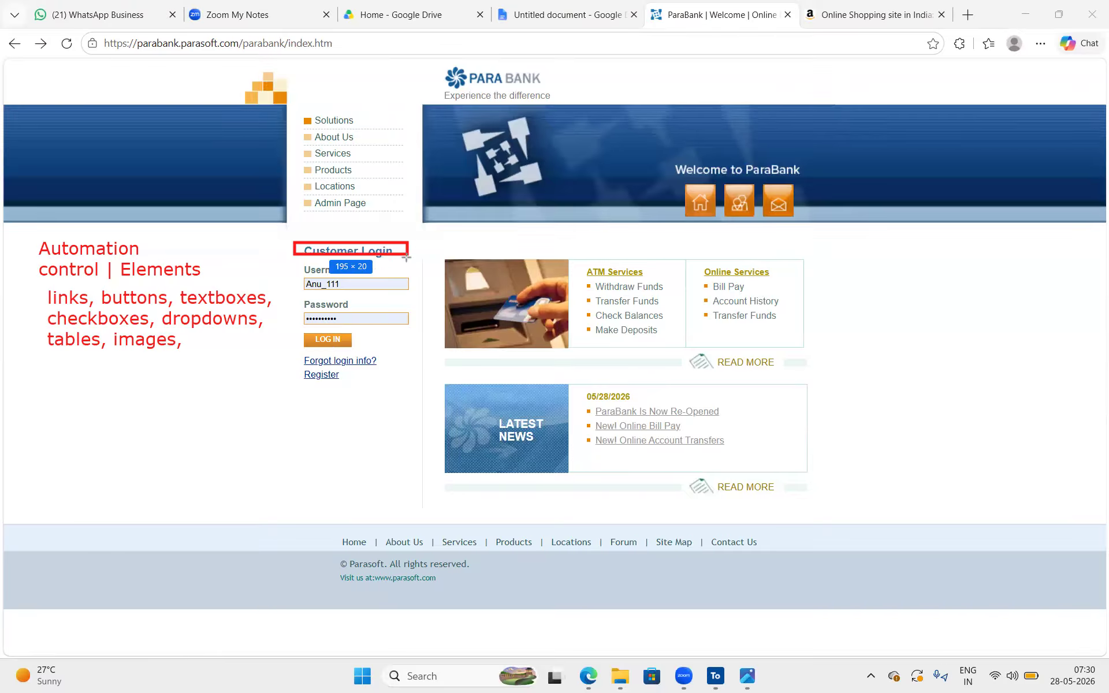
left_click_drag(661, 155, 804, 180)
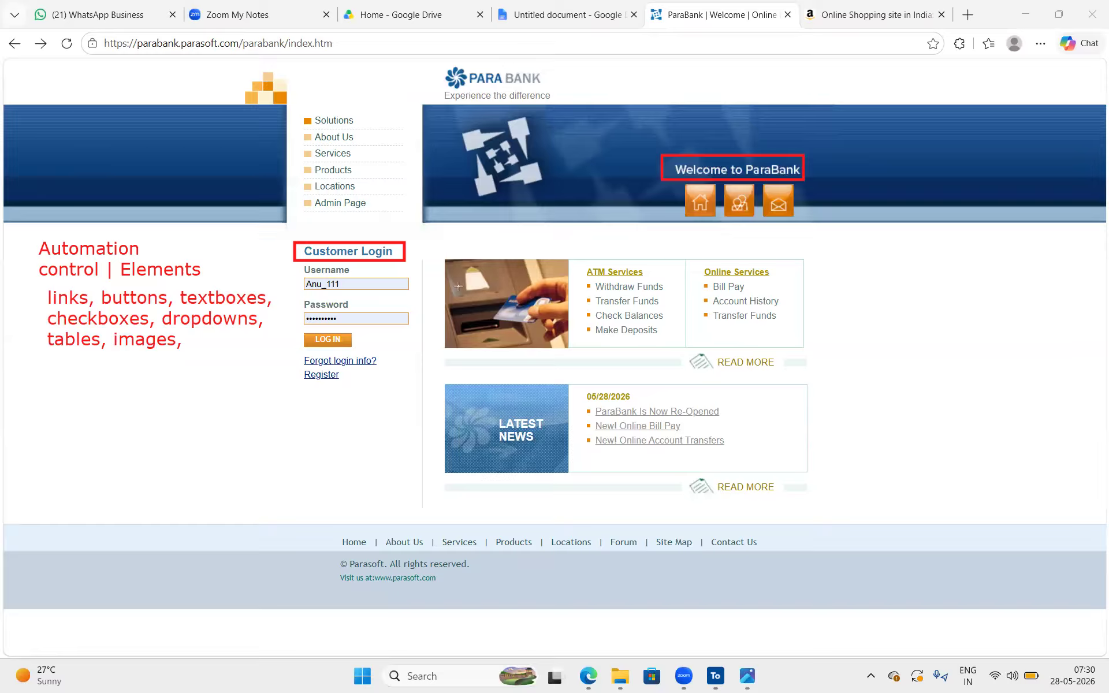
left_click_drag(599, 284, 597, 282)
left_click_drag(594, 279, 670, 343)
left_click_drag(710, 278, 794, 327)
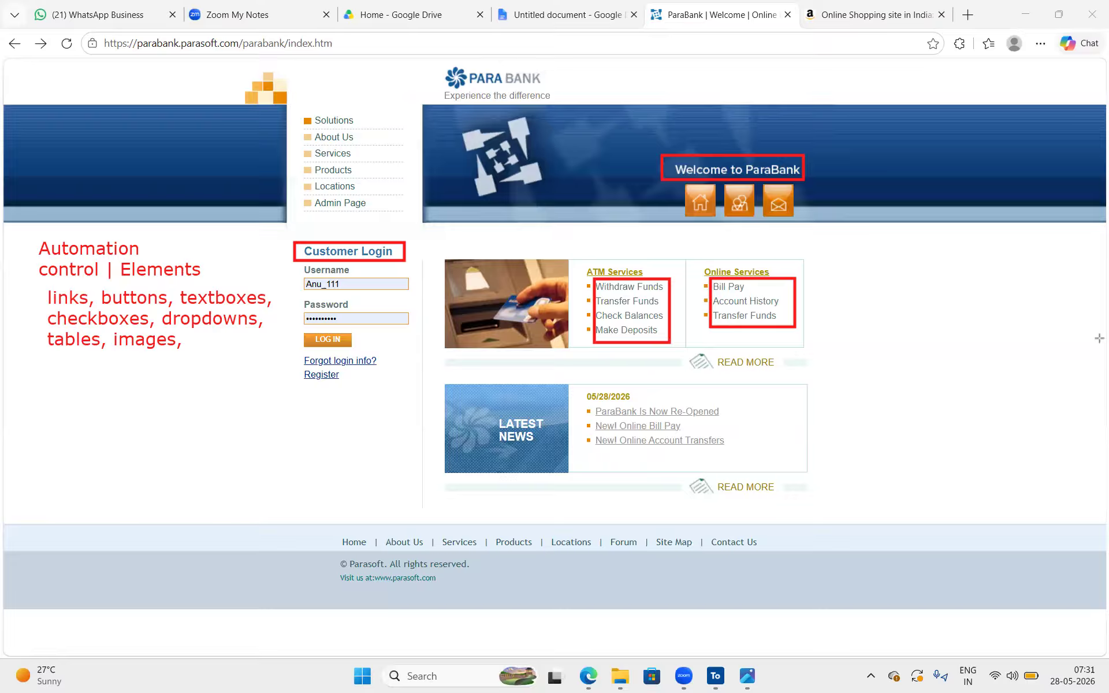
Clear all annotations from the page and select the word "Customer" in the Customer Login heading
key("Escape")
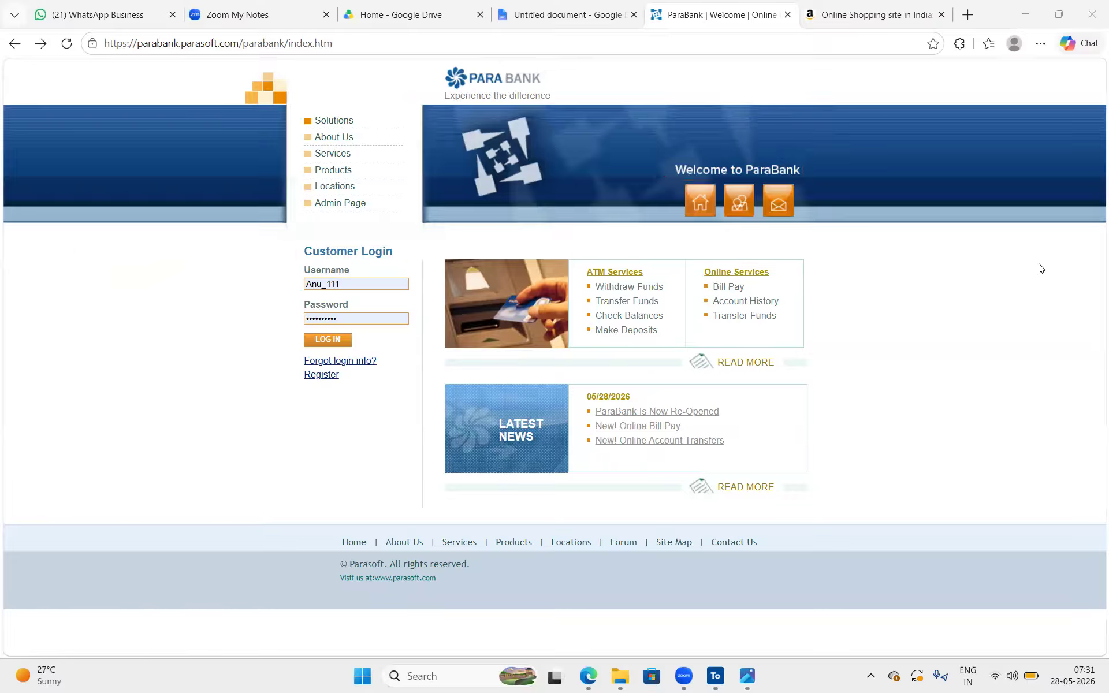
double_click(355, 248)
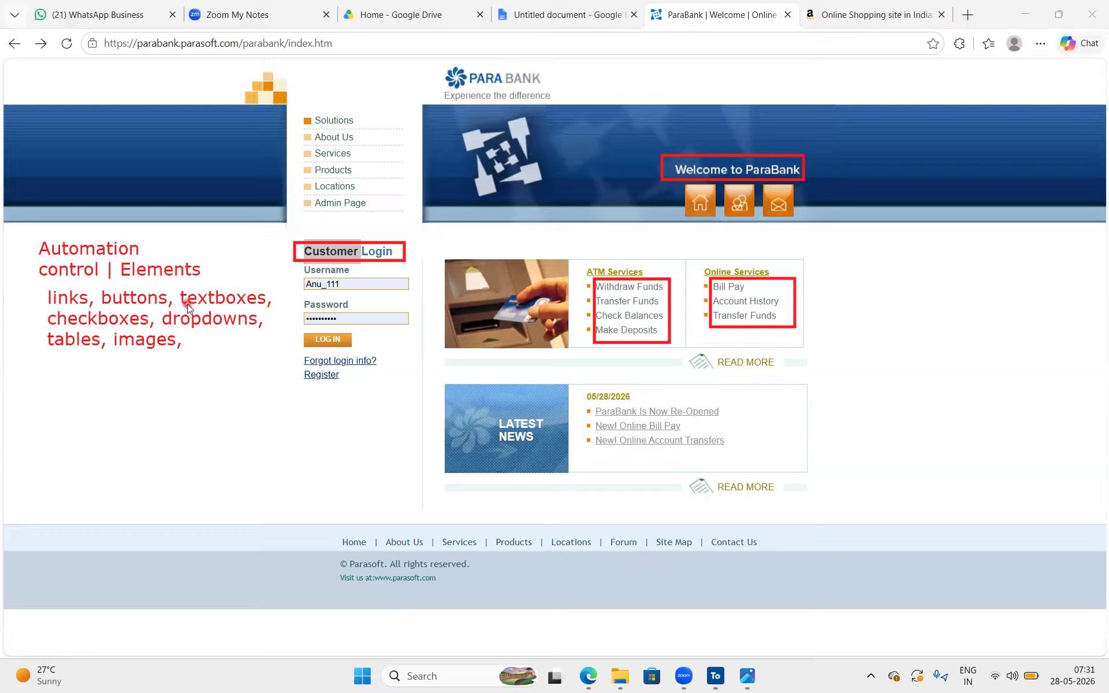
Open the (12+y) class notes document from the Tosca 9 AM May Batch folder in Drive and return to the ParaBank page
left_click(188, 304)
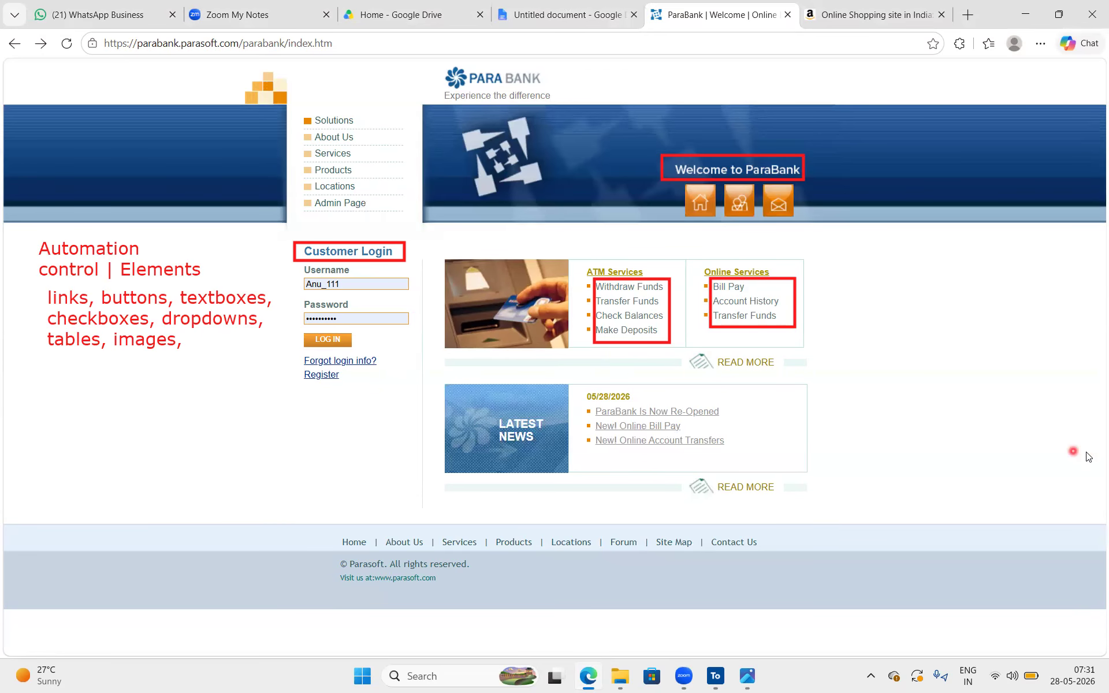
left_click(557, 14)
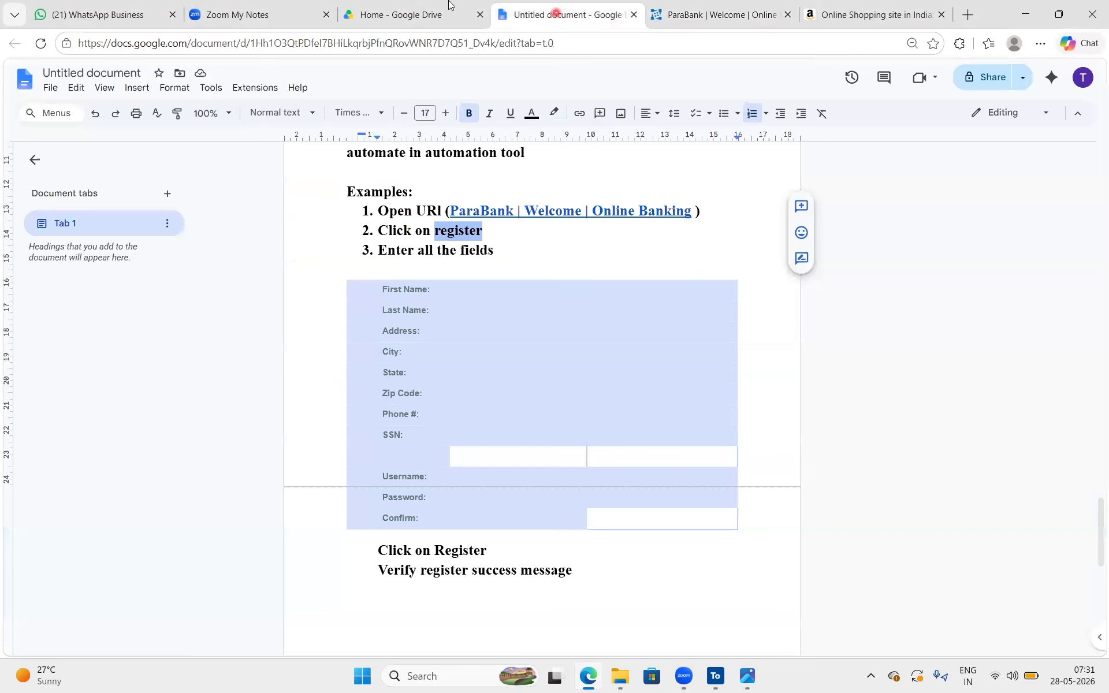
left_click(412, 5)
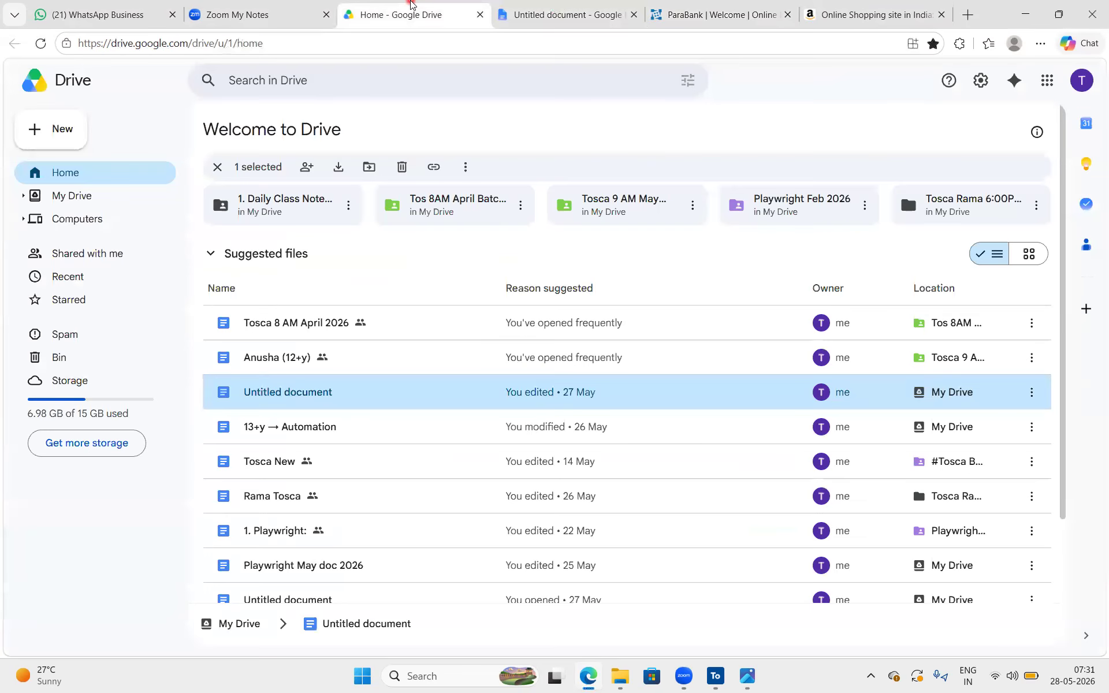
double_click(634, 214)
double_click(337, 265)
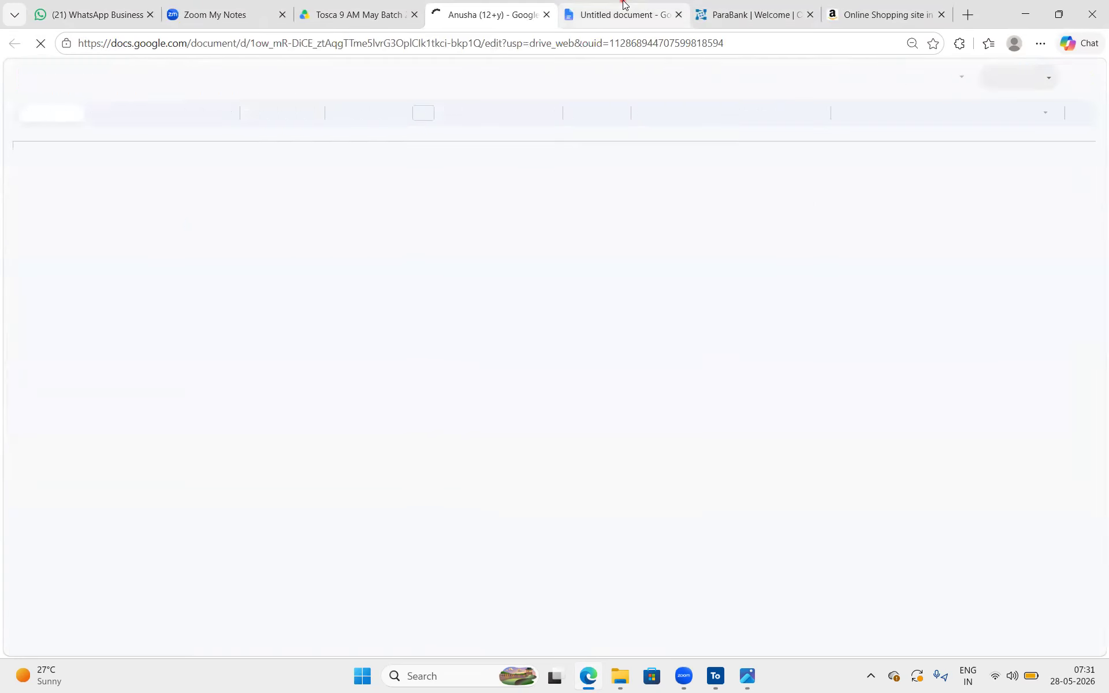
left_click(622, 13)
left_click(745, 14)
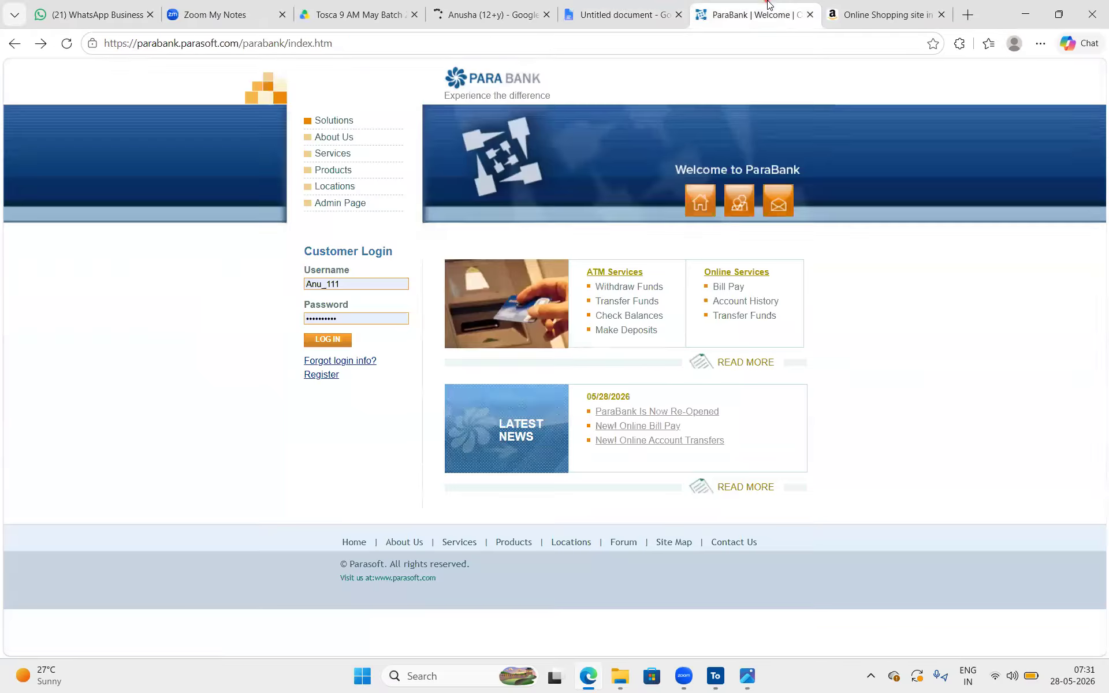
Inspect the Solutions menu item on the ParaBank home page and switch to the DOM structure picture in the image viewer
right_click(373, 126)
left_click(454, 553)
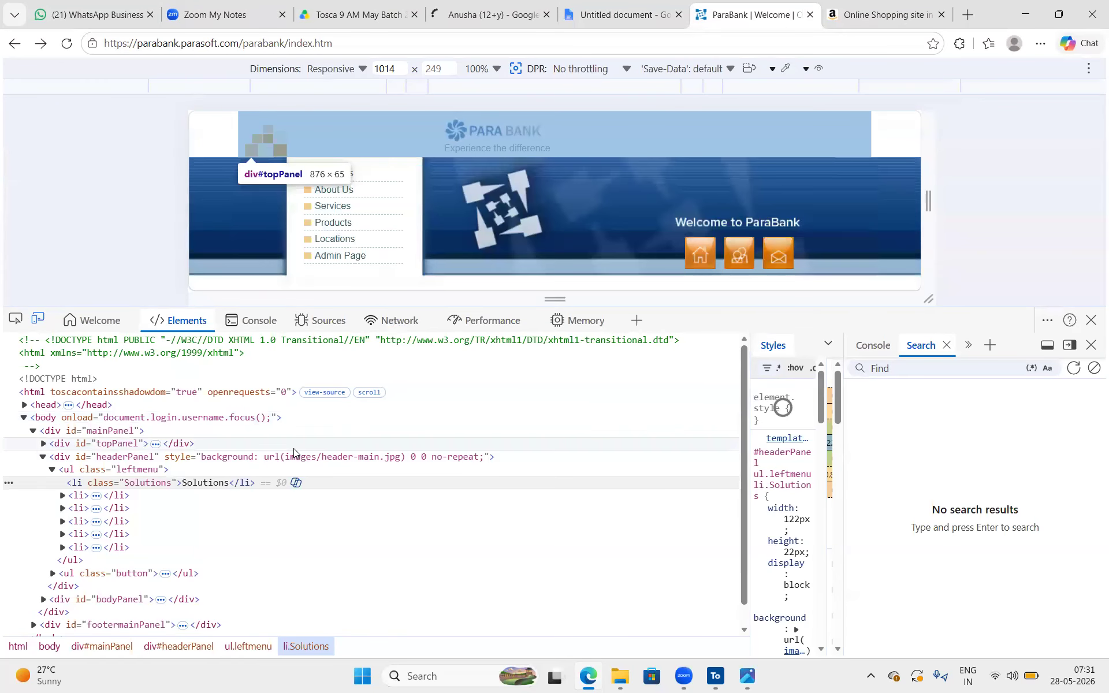
left_click(747, 676)
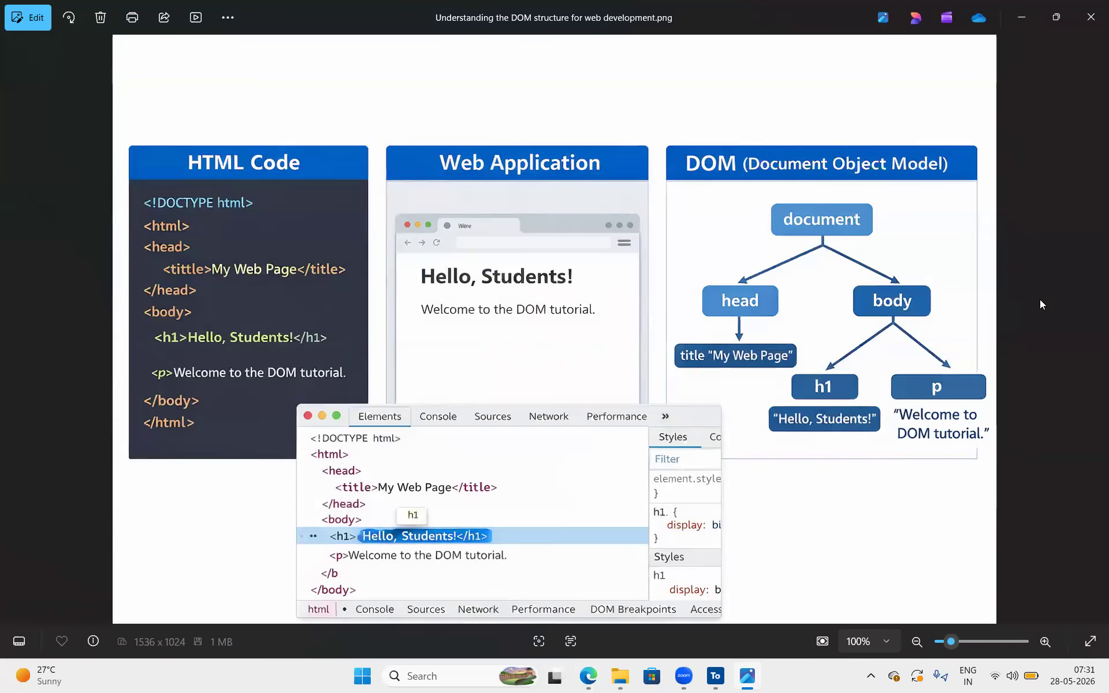
Mark the sample web page, draw a bracket beside the HTML code and mark its html, head and body tags
left_click_drag(398, 214, 638, 349)
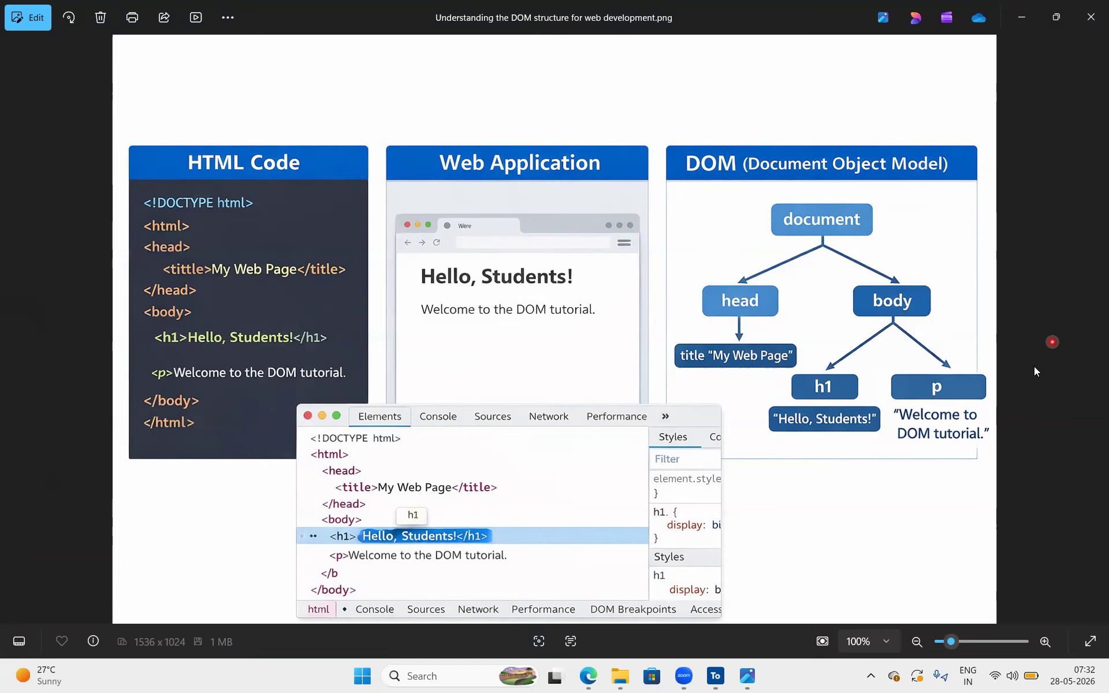
mouse_move(137, 219)
left_mouse_down()
mouse_move(116, 280)
mouse_move(111, 388)
mouse_move(128, 397)
left_mouse_up()
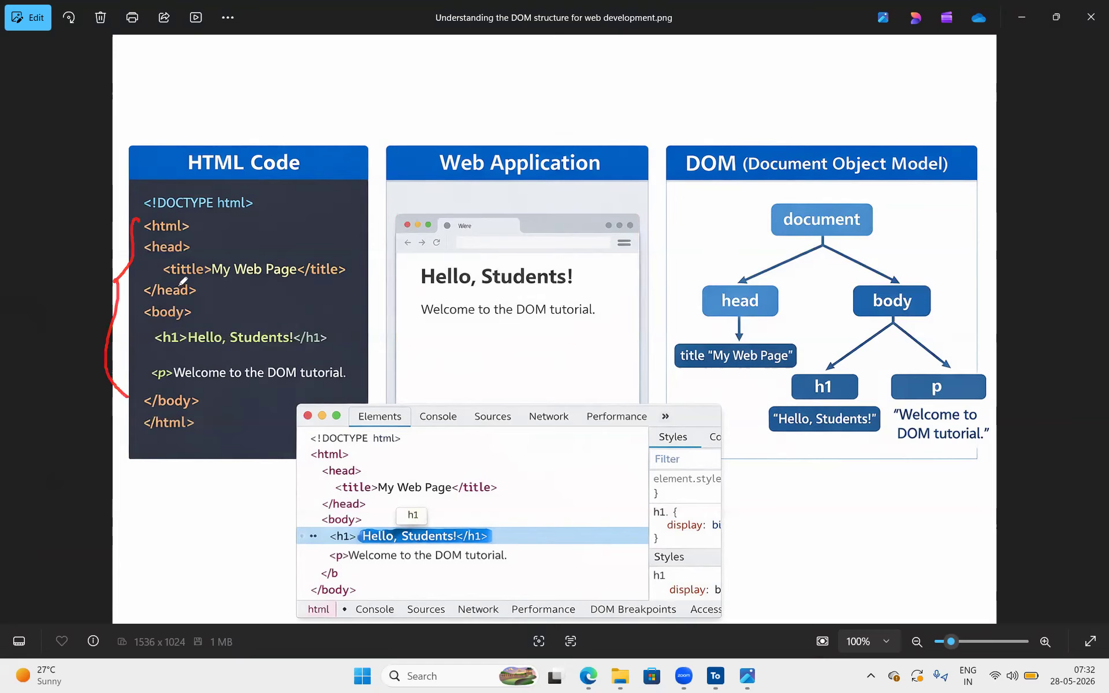
left_click_drag(192, 222, 211, 212)
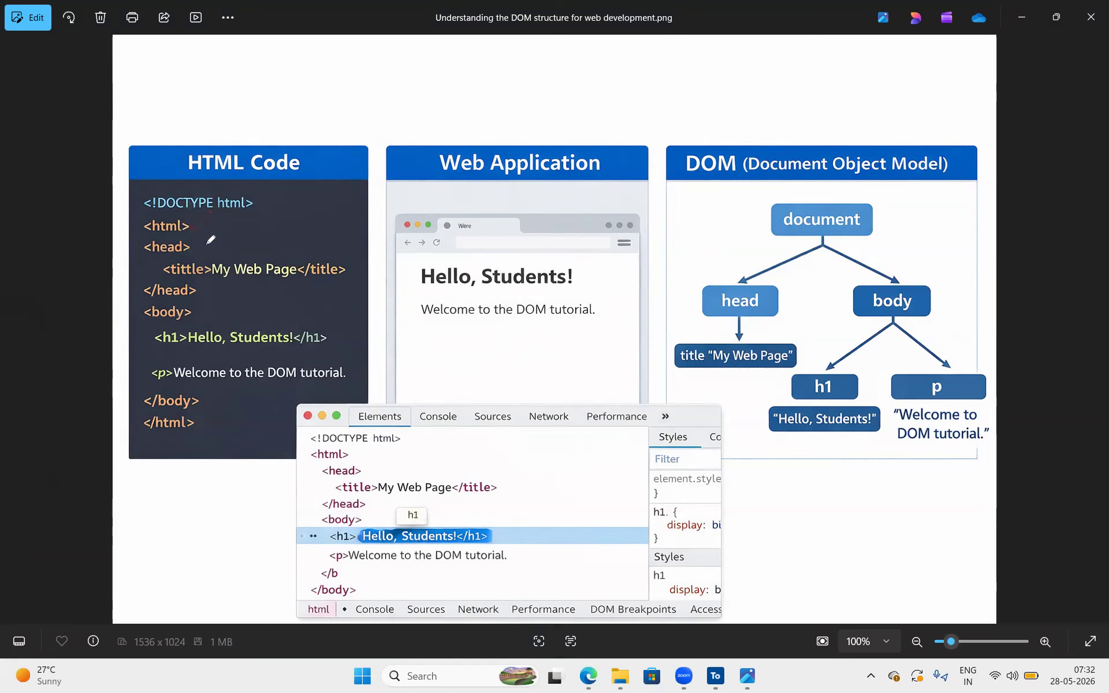
mouse_move(197, 222)
left_mouse_down()
mouse_move(202, 229)
mouse_move(219, 211)
left_mouse_up()
left_click_drag(196, 245, 211, 234)
mouse_move(197, 317)
left_mouse_down()
mouse_move(244, 279)
mouse_move(305, 282)
mouse_move(248, 236)
mouse_move(207, 272)
mouse_move(228, 279)
left_mouse_up()
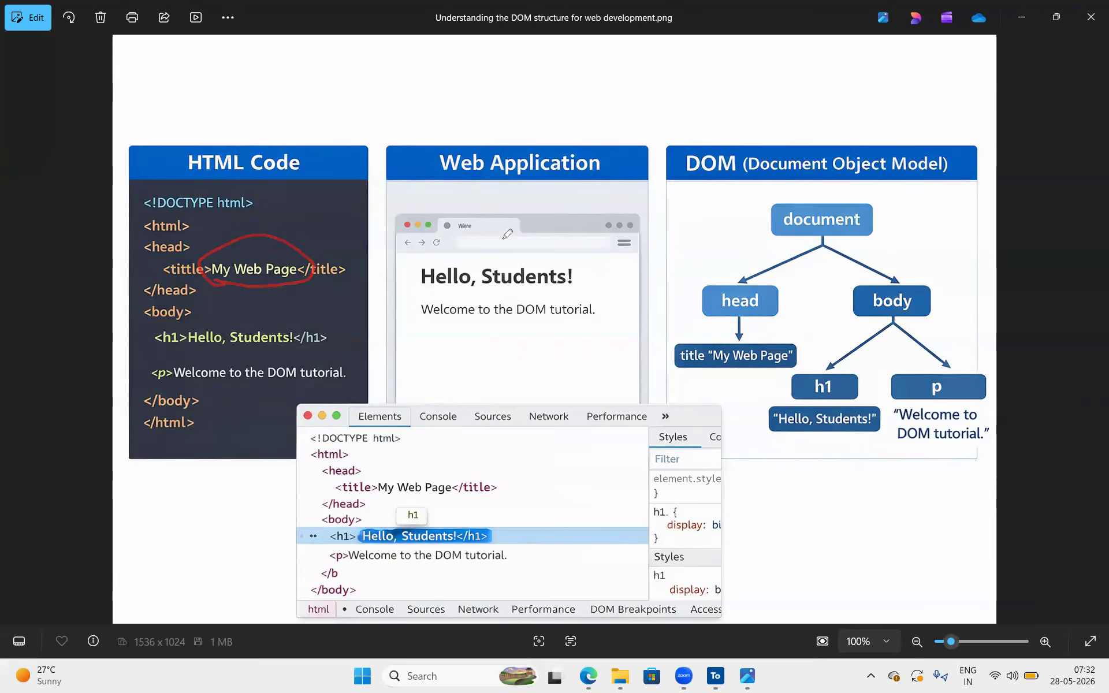
Circle the sample browser's tab and mark the matching title "My Web Page" in the HTML code
mouse_move(502, 238)
left_mouse_down()
mouse_move(467, 192)
mouse_move(497, 245)
mouse_move(526, 232)
left_mouse_up()
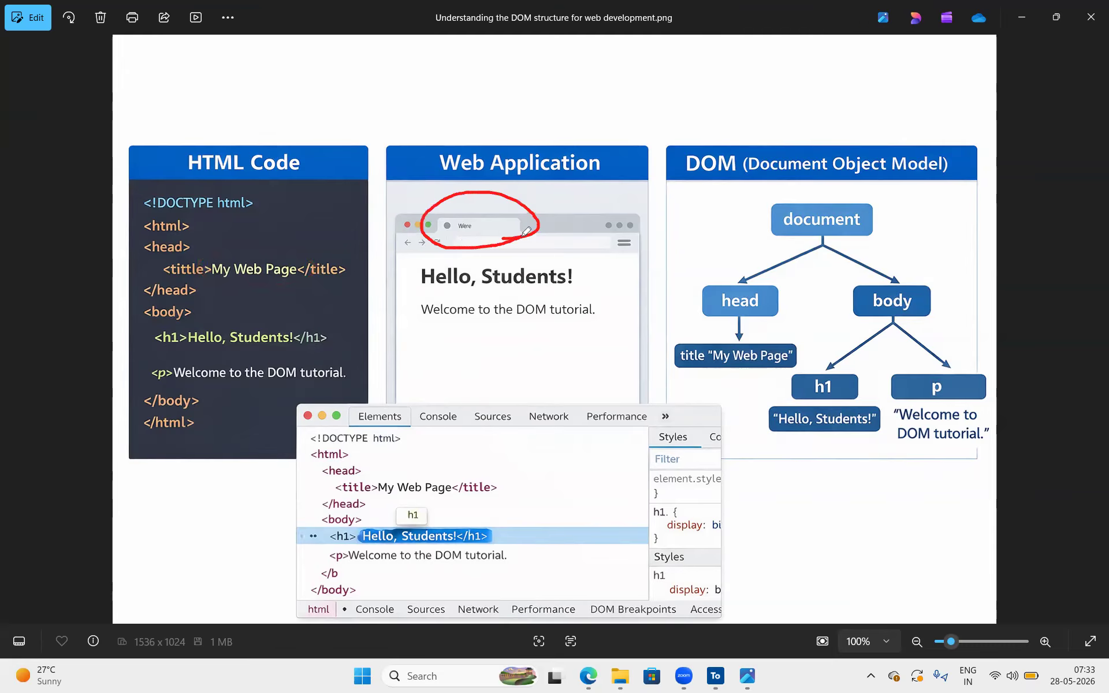
mouse_move(290, 239)
left_mouse_down()
mouse_move(306, 295)
mouse_move(279, 237)
left_mouse_up()
left_click_drag(489, 221, 494, 217)
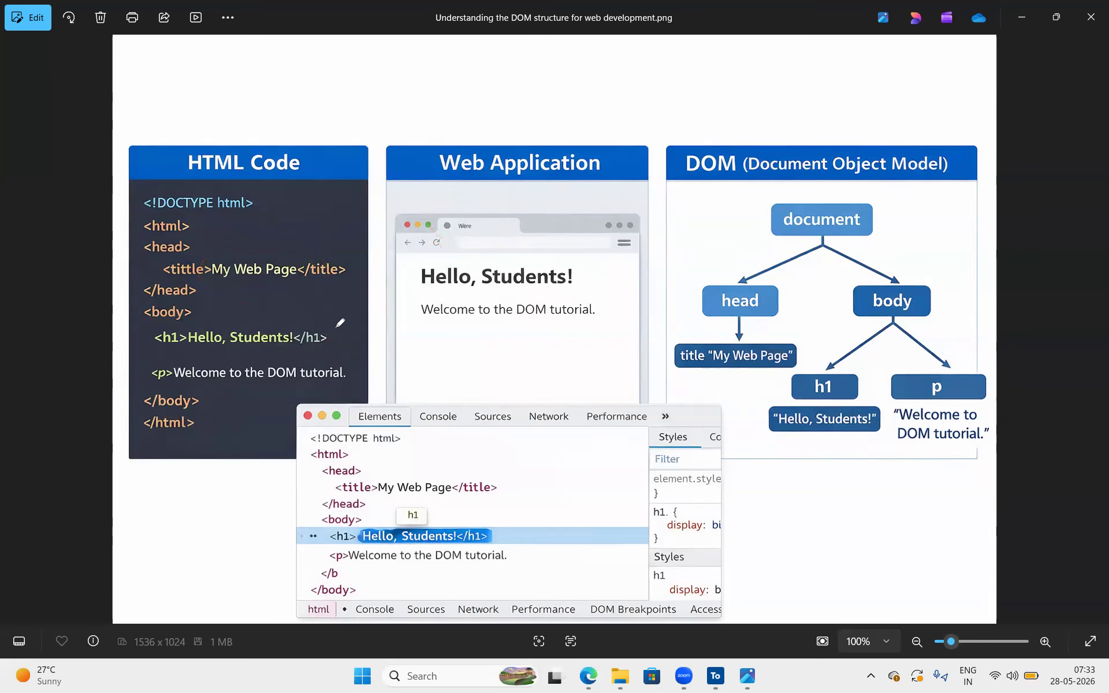
Circle the body tag in the HTML code, mark the sample browser's tab strip and outline the page area below it
mouse_move(202, 306)
left_mouse_down()
mouse_move(159, 298)
mouse_move(142, 321)
mouse_move(203, 309)
left_mouse_up()
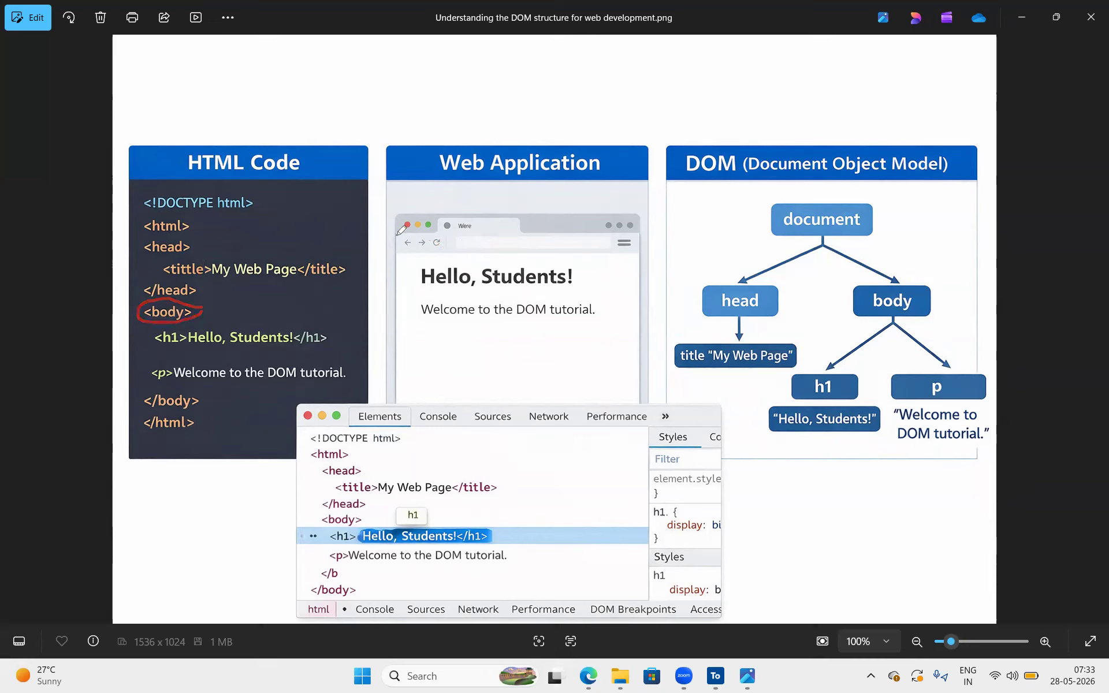
left_click_drag(393, 234, 535, 231)
mouse_move(397, 253)
left_mouse_down()
mouse_move(635, 257)
mouse_move(638, 391)
mouse_move(404, 400)
mouse_move(403, 255)
left_mouse_up()
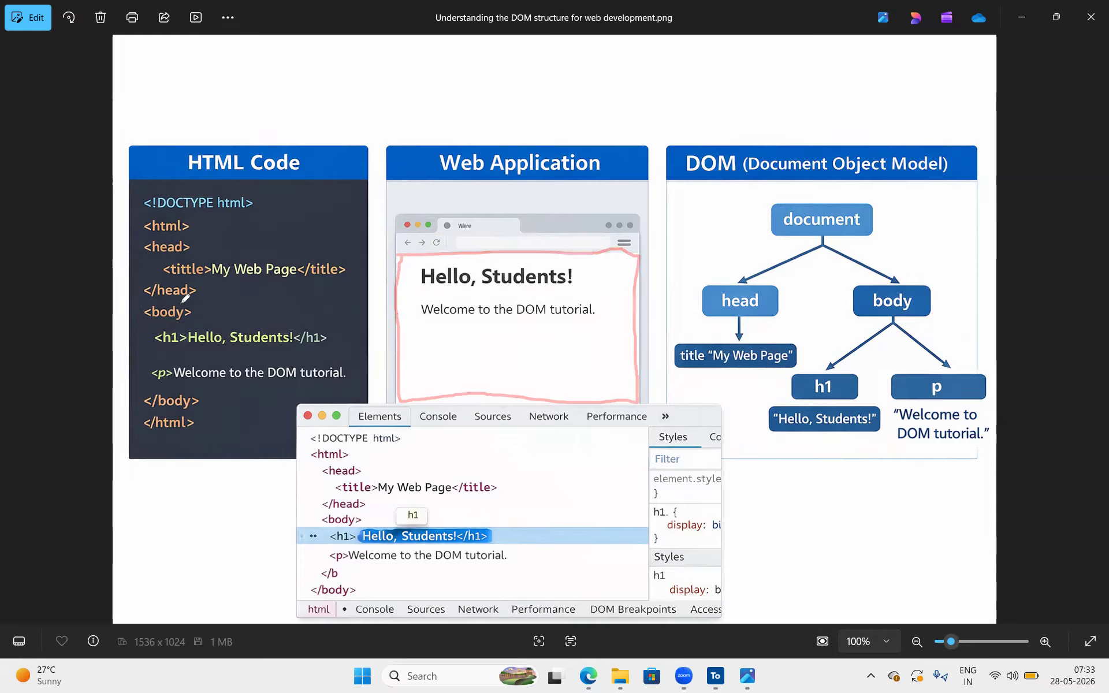
Cross the title text and draw lines linking the h1 and p code lines to their text on the sample web page
mouse_move(164, 332)
left_mouse_down()
mouse_move(185, 325)
mouse_move(192, 346)
mouse_move(155, 325)
mouse_move(176, 352)
left_mouse_up()
left_click_drag(248, 254, 266, 283)
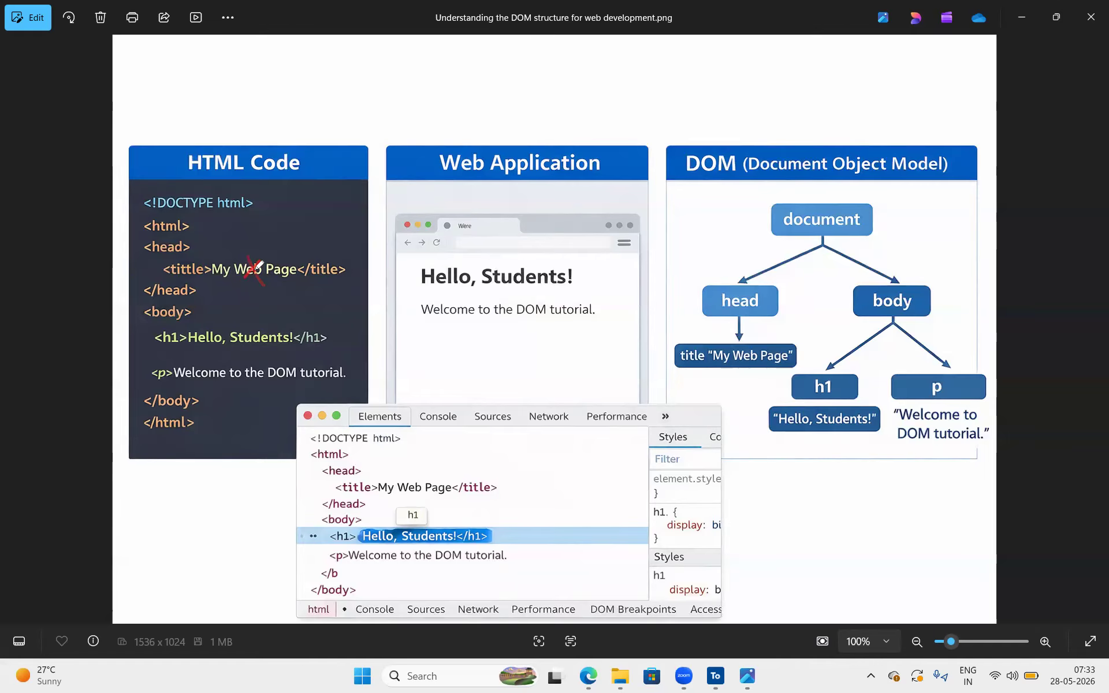
mouse_move(168, 346)
left_mouse_down()
mouse_move(276, 345)
mouse_move(636, 284)
left_mouse_up()
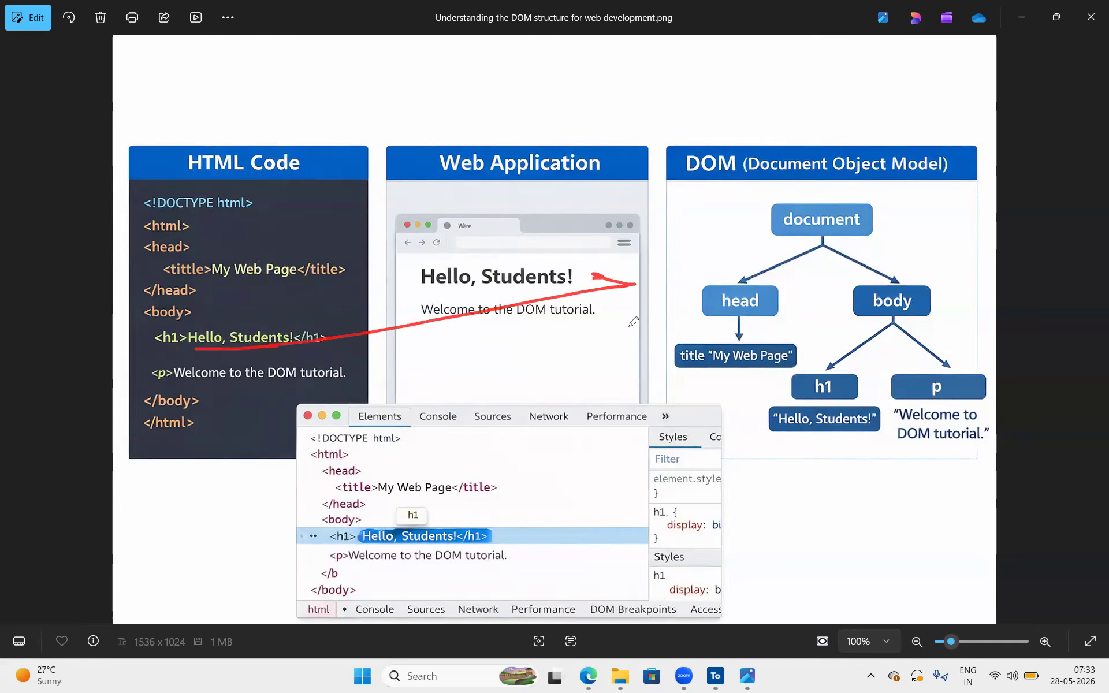
mouse_move(572, 290)
left_mouse_down()
mouse_move(420, 293)
mouse_move(149, 394)
mouse_move(142, 355)
mouse_move(175, 376)
left_mouse_up()
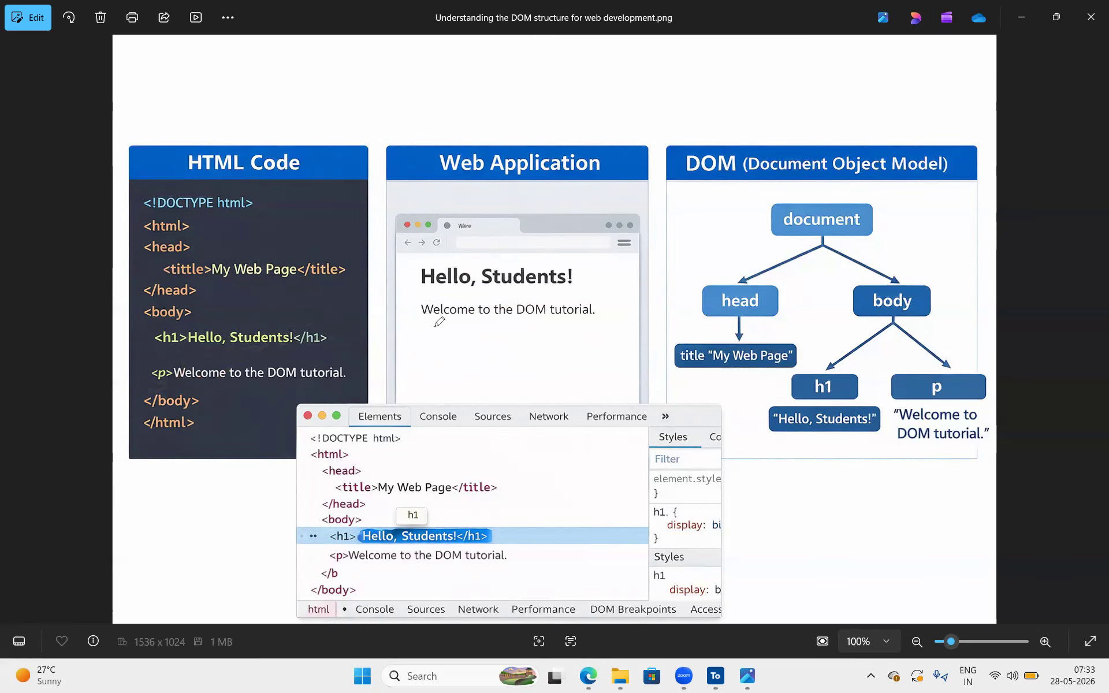
Draw a box around the "Hello, Students!" heading and the welcome paragraph on the sample web page
mouse_move(439, 323)
left_mouse_down()
mouse_move(601, 316)
mouse_move(551, 283)
mouse_move(451, 285)
mouse_move(415, 309)
mouse_move(452, 325)
left_mouse_up()
mouse_move(614, 320)
left_mouse_down()
mouse_move(599, 248)
mouse_move(402, 259)
mouse_move(431, 336)
mouse_move(627, 318)
left_mouse_up()
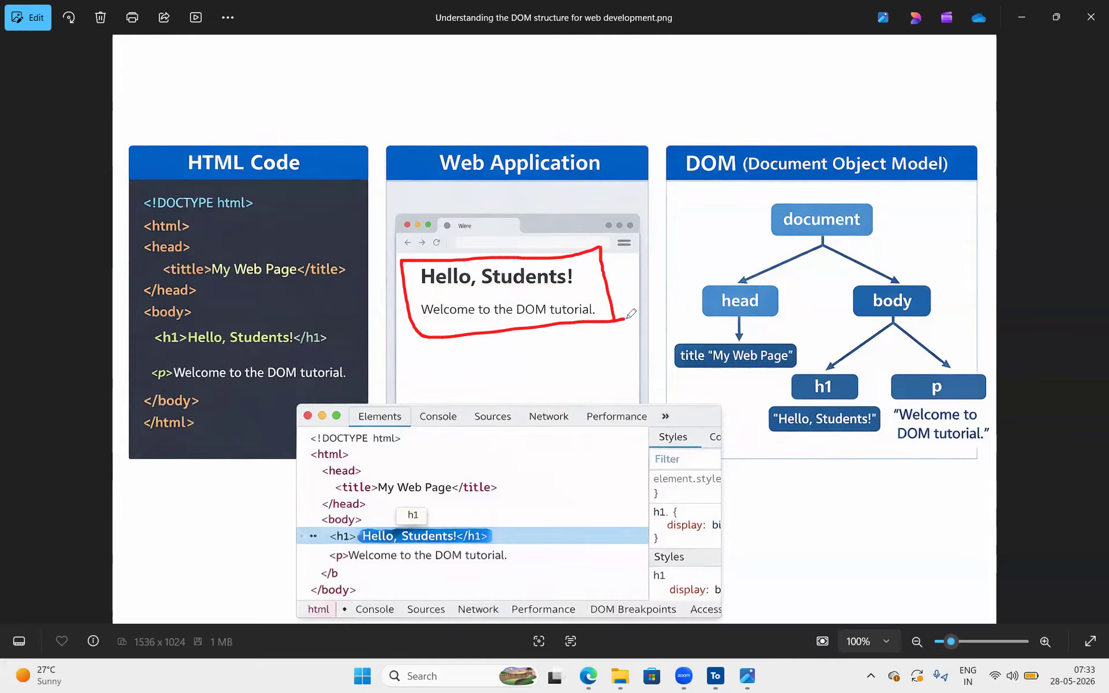
left_click_drag(396, 254, 395, 269)
mouse_move(376, 229)
left_mouse_down()
mouse_move(283, 233)
mouse_move(356, 227)
mouse_move(420, 272)
mouse_move(419, 258)
left_mouse_up()
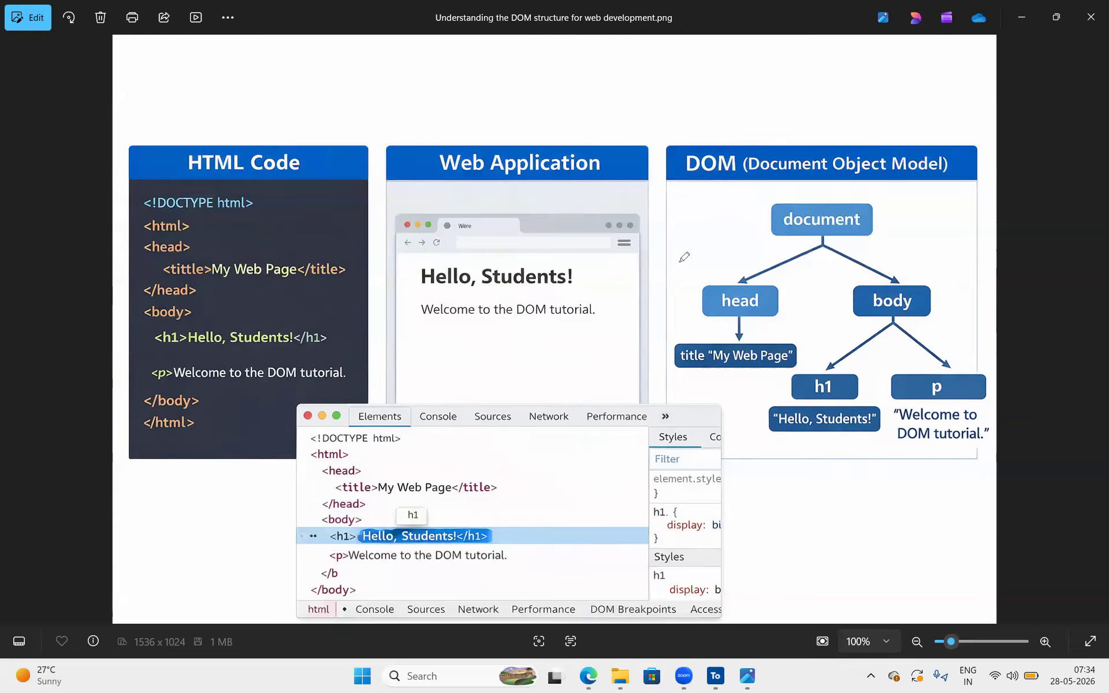
Draw an arrow from the HTML code to the DOM tree and tick its document, head, body and child nodes
mouse_move(256, 202)
left_mouse_down()
mouse_move(271, 395)
mouse_move(241, 408)
mouse_move(905, 201)
left_mouse_up()
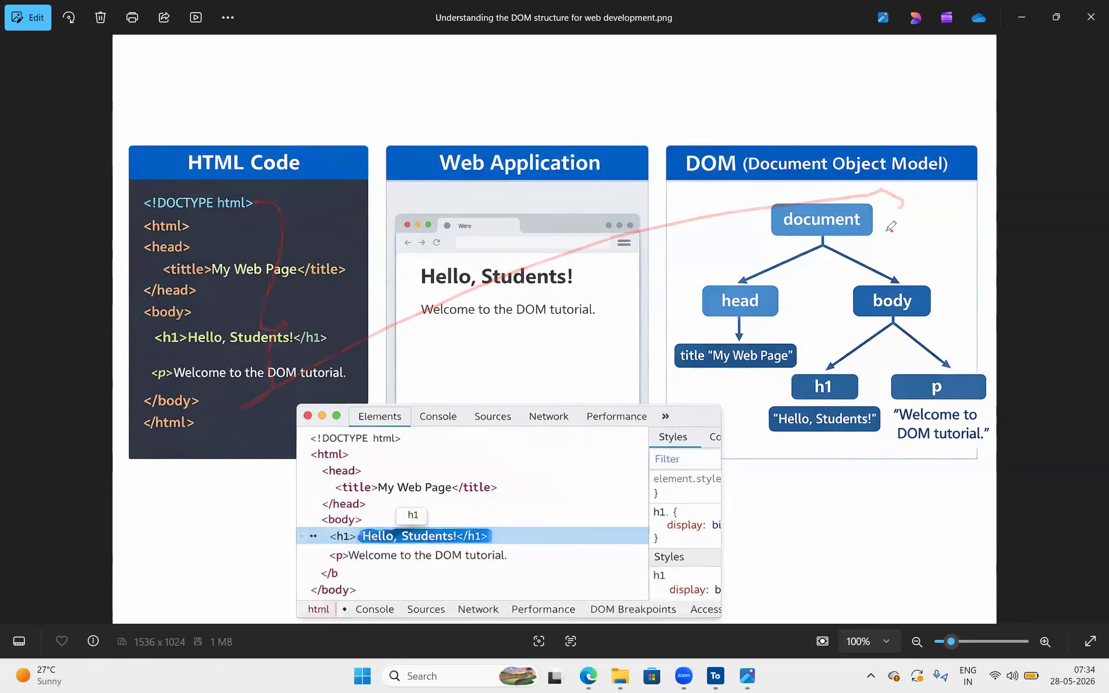
left_click_drag(881, 229, 923, 197)
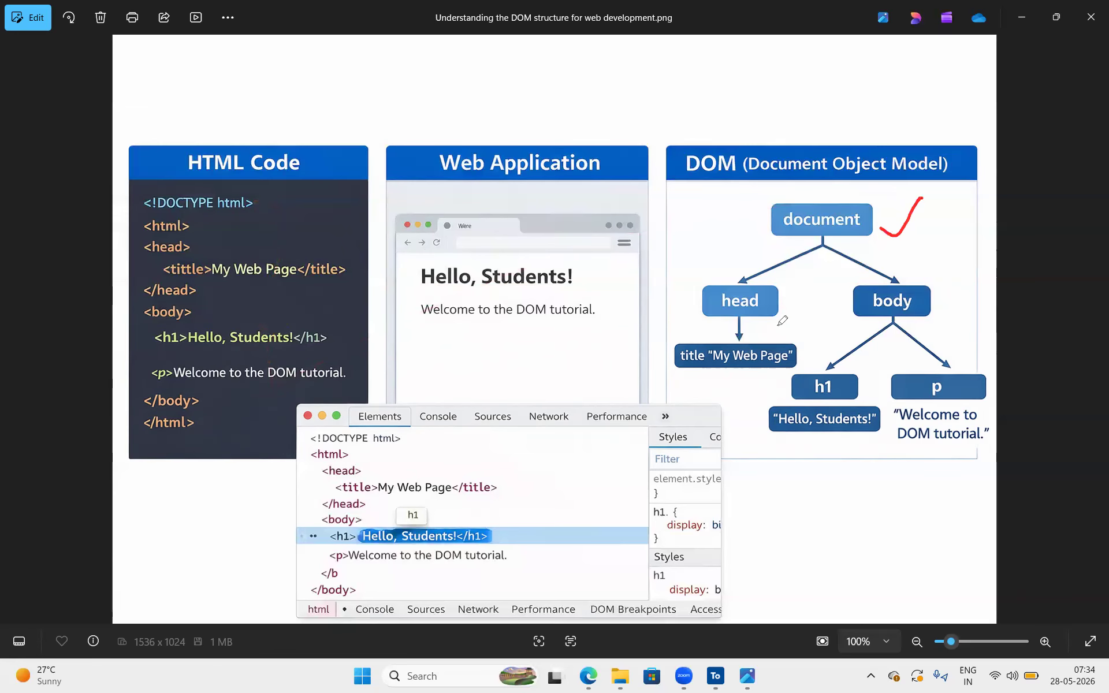
left_click_drag(778, 301, 802, 281)
left_click_drag(903, 284, 913, 284)
left_click_drag(727, 369, 761, 354)
mouse_move(839, 365)
left_mouse_down()
mouse_move(867, 348)
mouse_move(933, 357)
mouse_move(958, 316)
left_mouse_up()
Return to the ParaBank home page, close the open developer tools and inspect the Customer Login heading
left_click(1030, 13)
left_click(1091, 321)
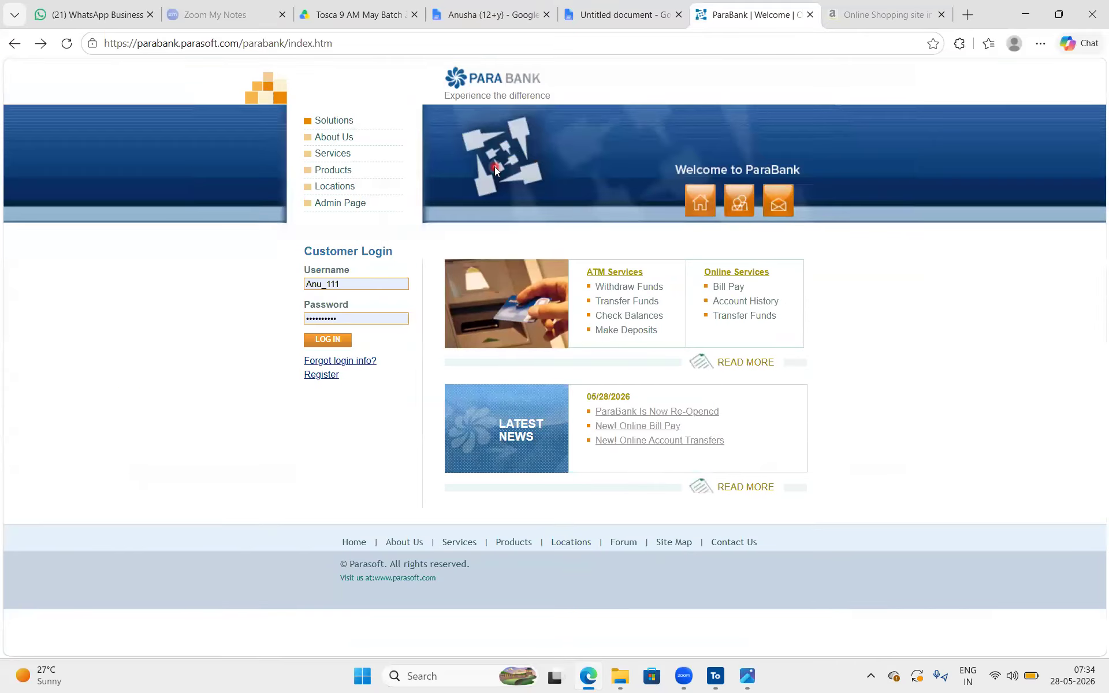
right_click(340, 248)
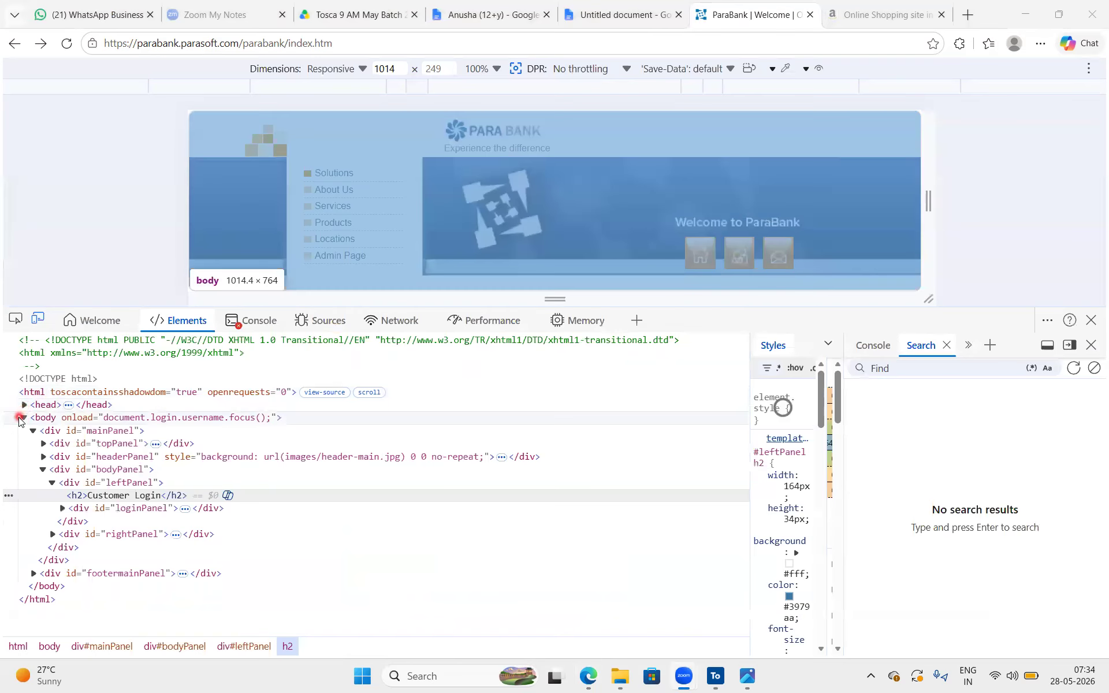
Examine the page's HTML tree by expanding and collapsing the topPanel, headerPanel and bodyPanel divs inside the body element
left_click(20, 419)
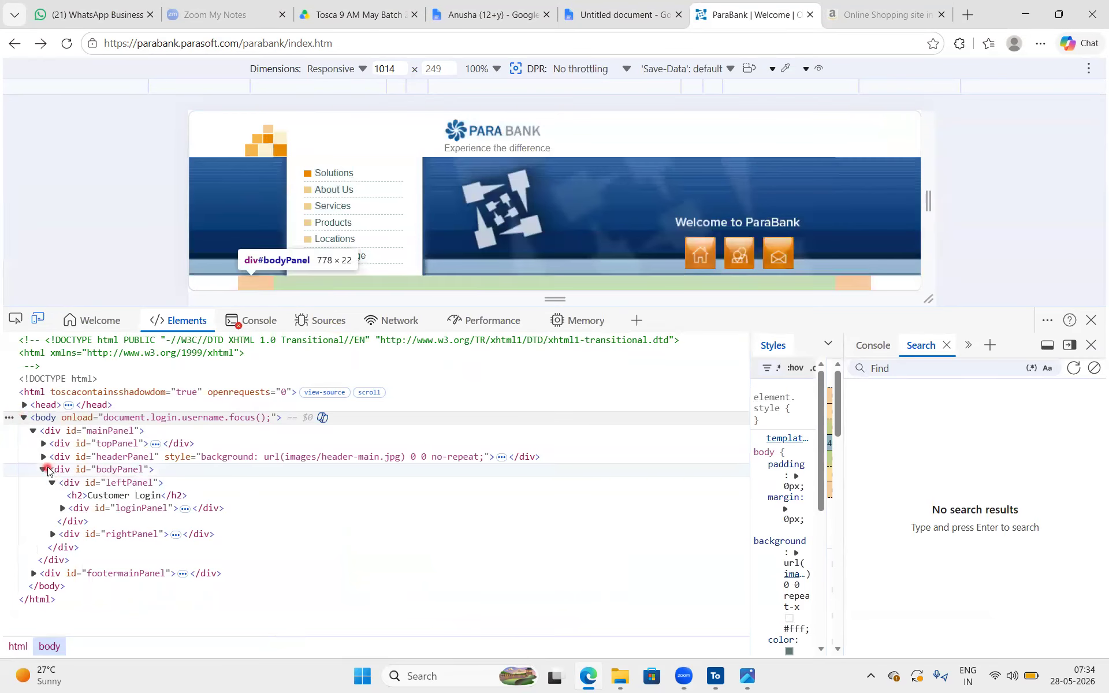
left_click(43, 456)
left_click(43, 444)
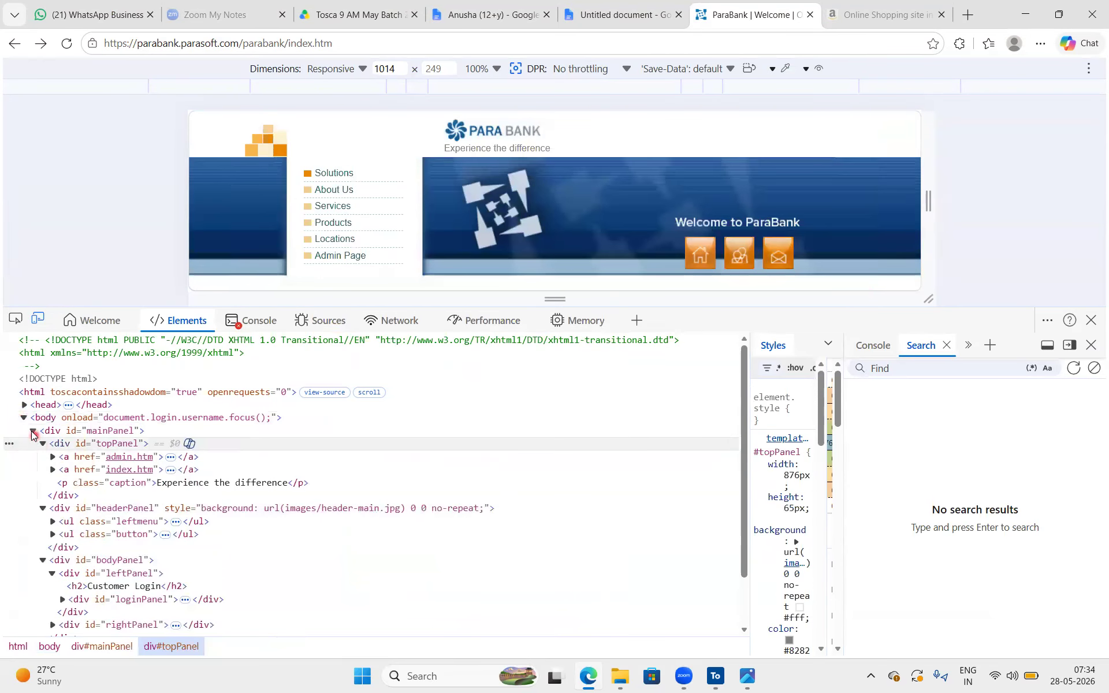
left_click(31, 431)
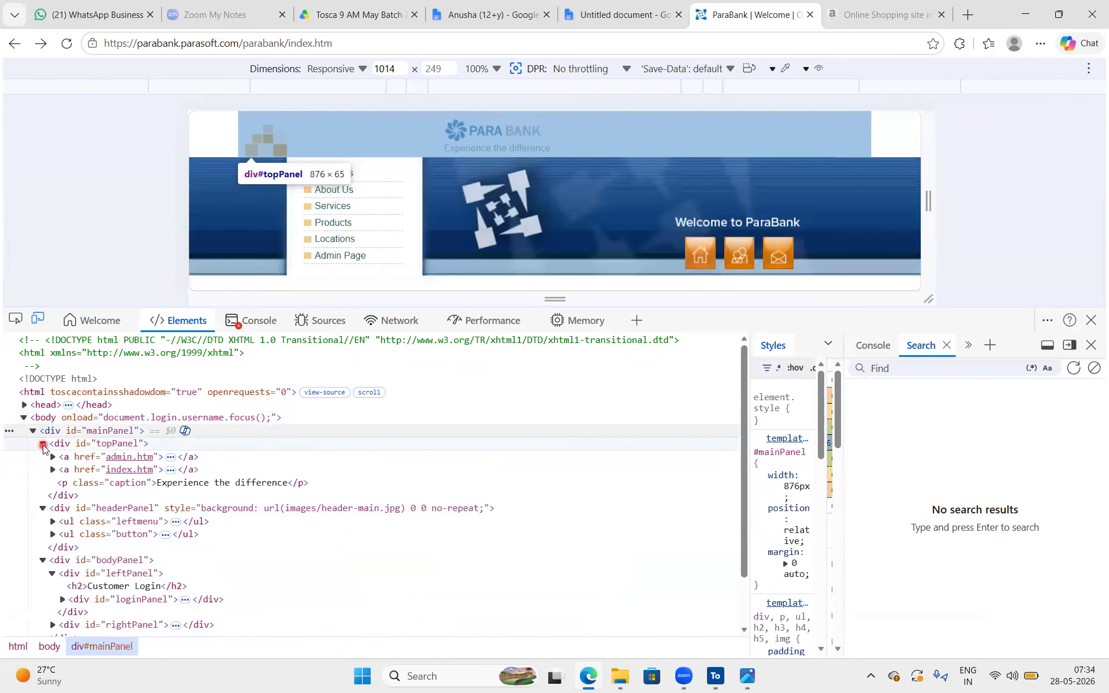
left_click(43, 443)
left_click(44, 457)
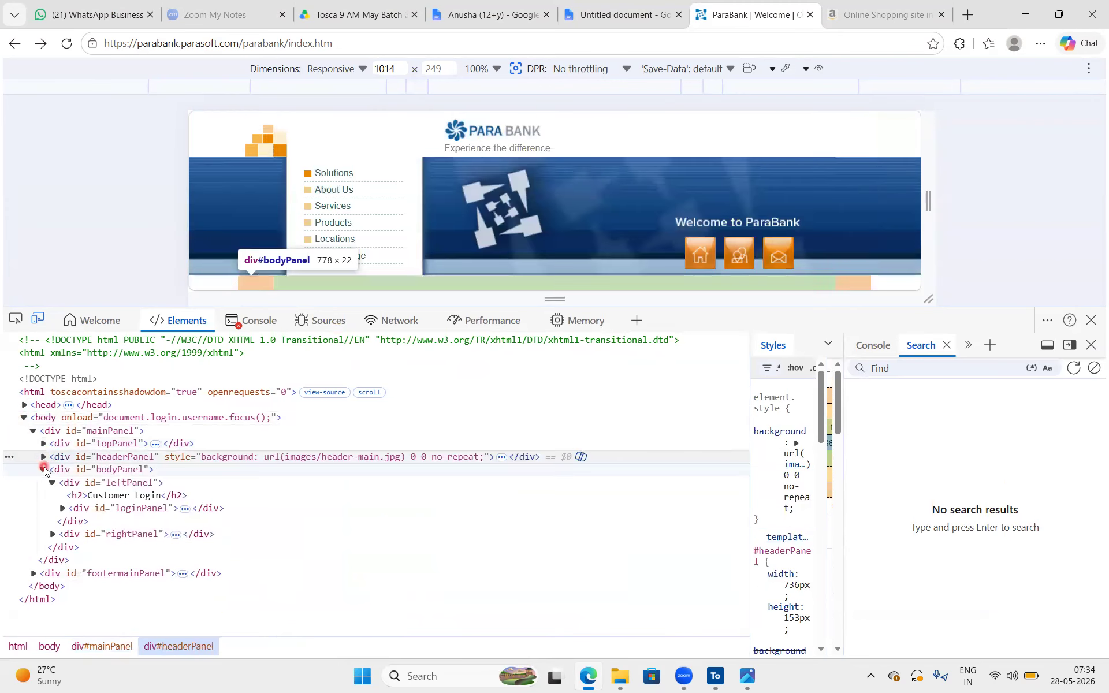
left_click(43, 470)
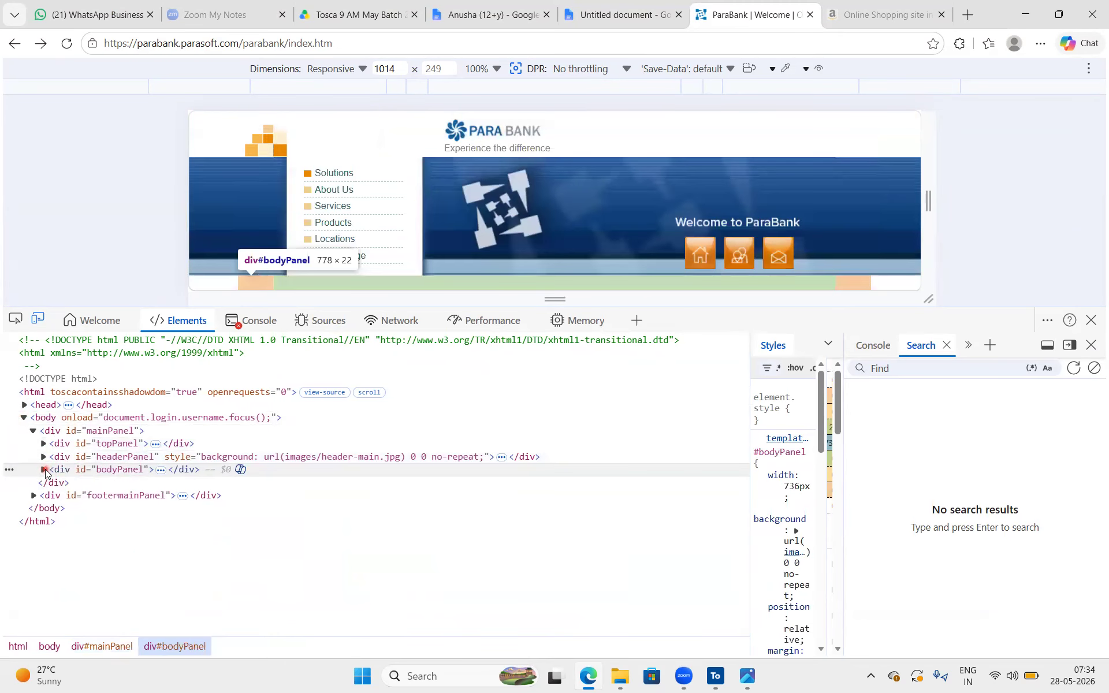
left_click(43, 470)
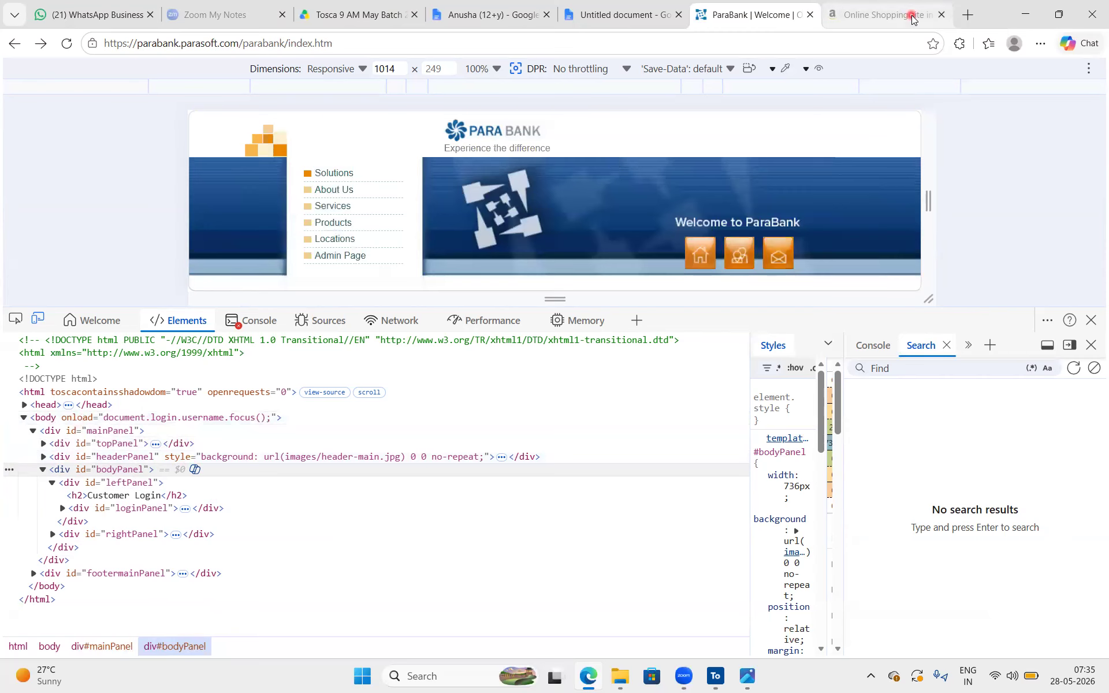
Find the "Types of controls" section listing interactive controls and their HTML tags in the (12+y) class notes and enlarge it
left_click(477, 16)
scroll(559, 509, "down", 20)
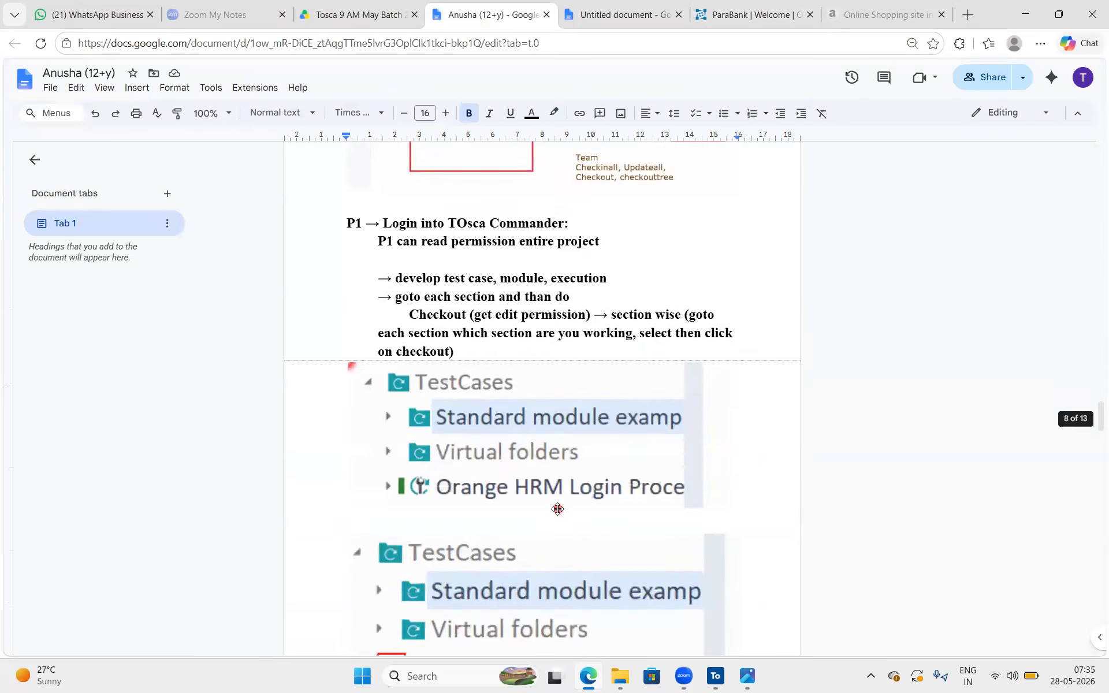
scroll(559, 508, "down", 20)
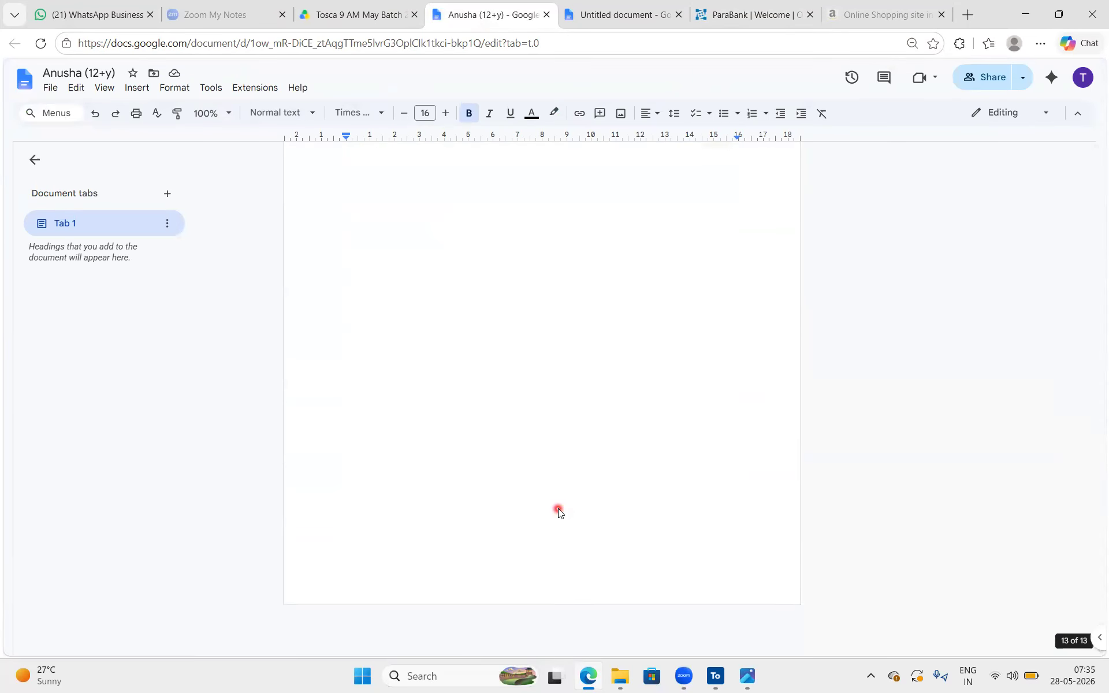
scroll(579, 242, "up", 15)
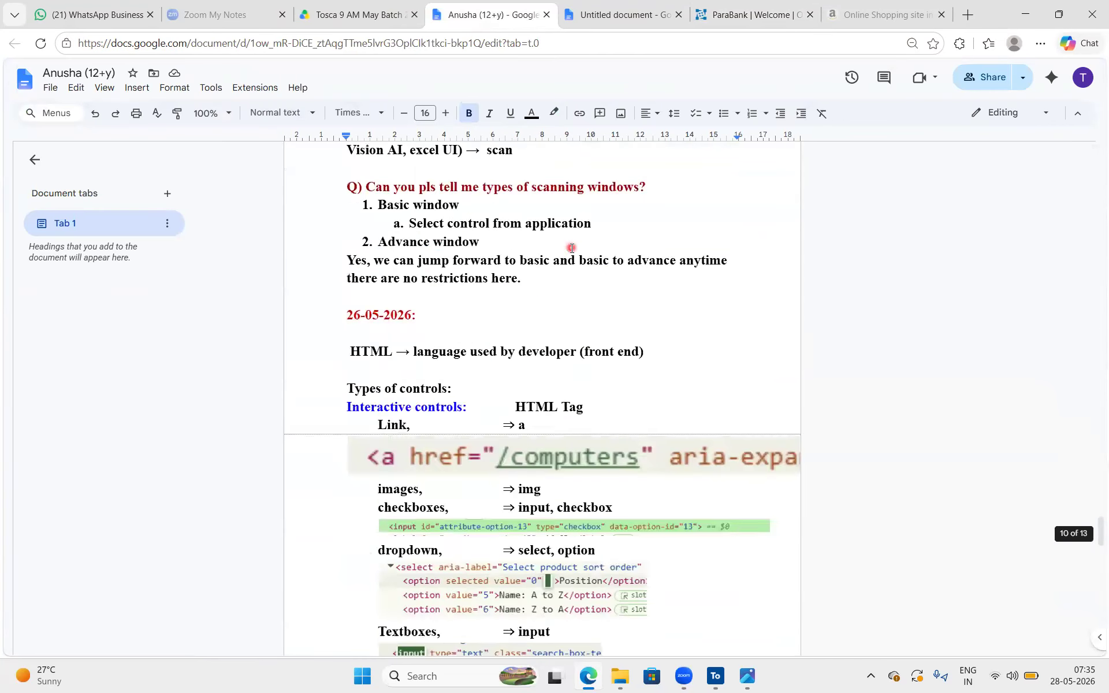
scroll(571, 248, "down", 3)
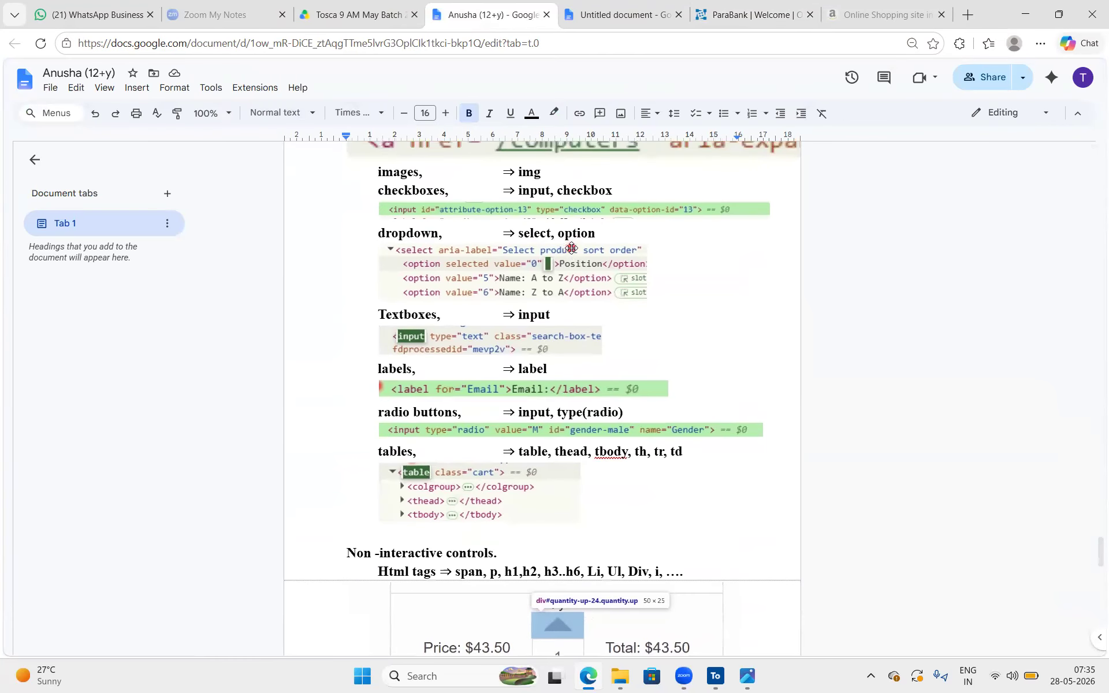
scroll(571, 247, "up", 5)
scroll(571, 248, "up", 4)
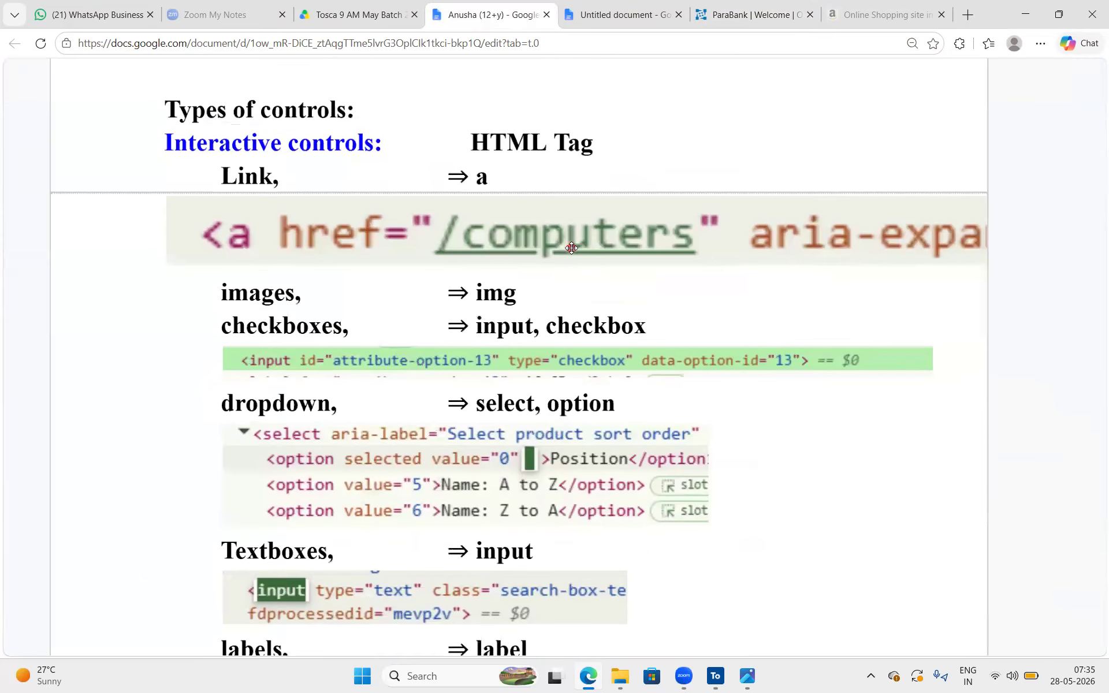
Circle and tick the Link entry under Interactive controls in the notes, and circle and tick its HTML tag a
scroll(572, 248, "up", 2)
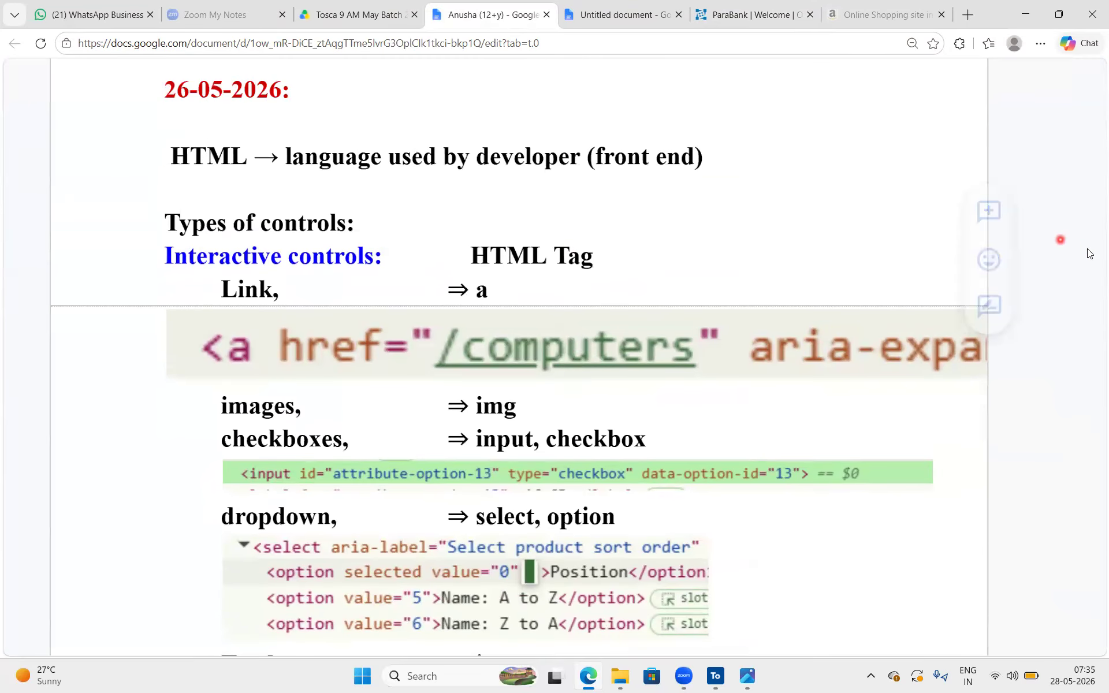
mouse_move(296, 292)
left_mouse_down()
mouse_move(251, 254)
mouse_move(227, 319)
mouse_move(299, 284)
left_mouse_up()
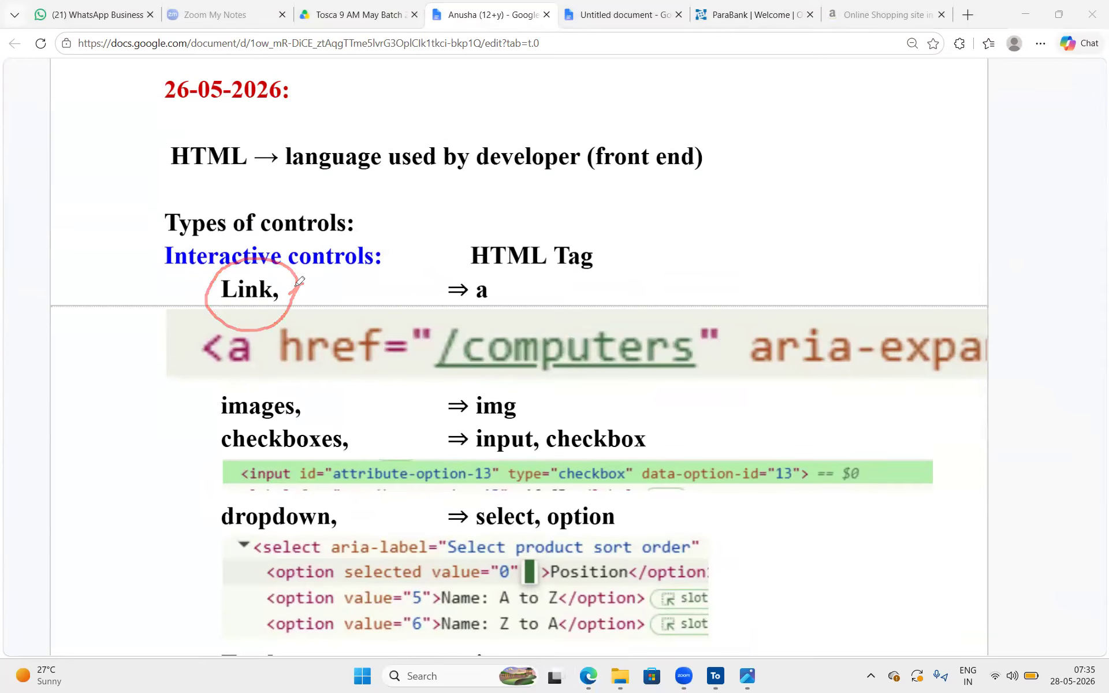
left_click_drag(283, 289, 308, 257)
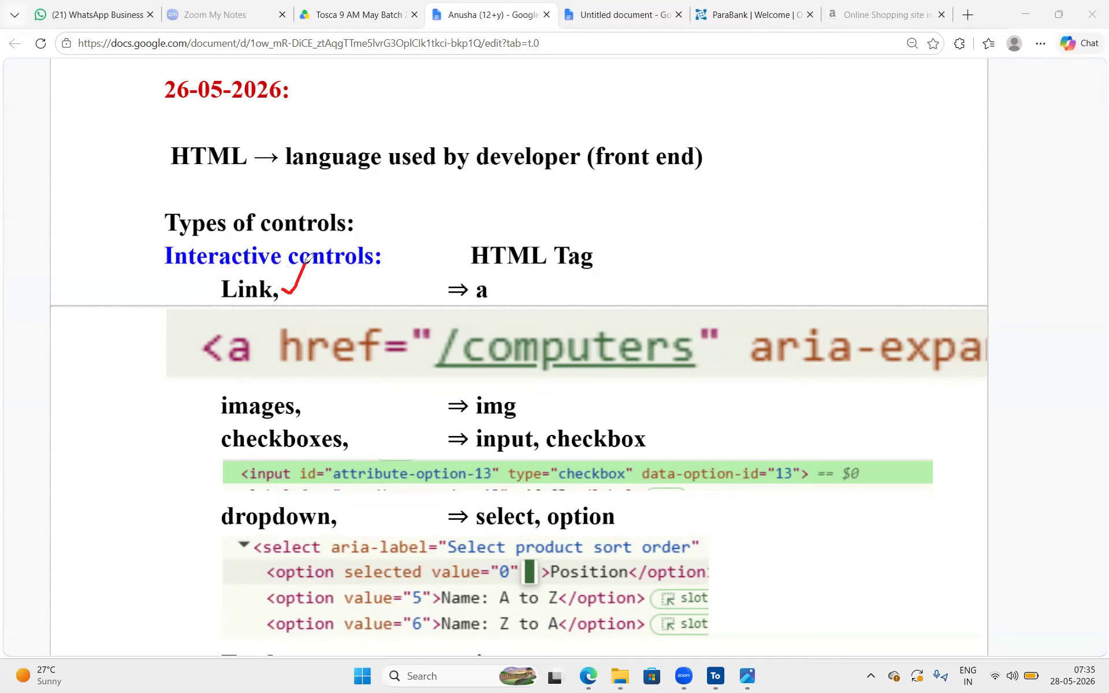
mouse_move(504, 280)
left_mouse_down()
mouse_move(483, 266)
mouse_move(497, 315)
mouse_move(493, 264)
left_mouse_up()
mouse_move(506, 288)
left_mouse_down()
mouse_move(523, 284)
mouse_move(507, 288)
left_mouse_up()
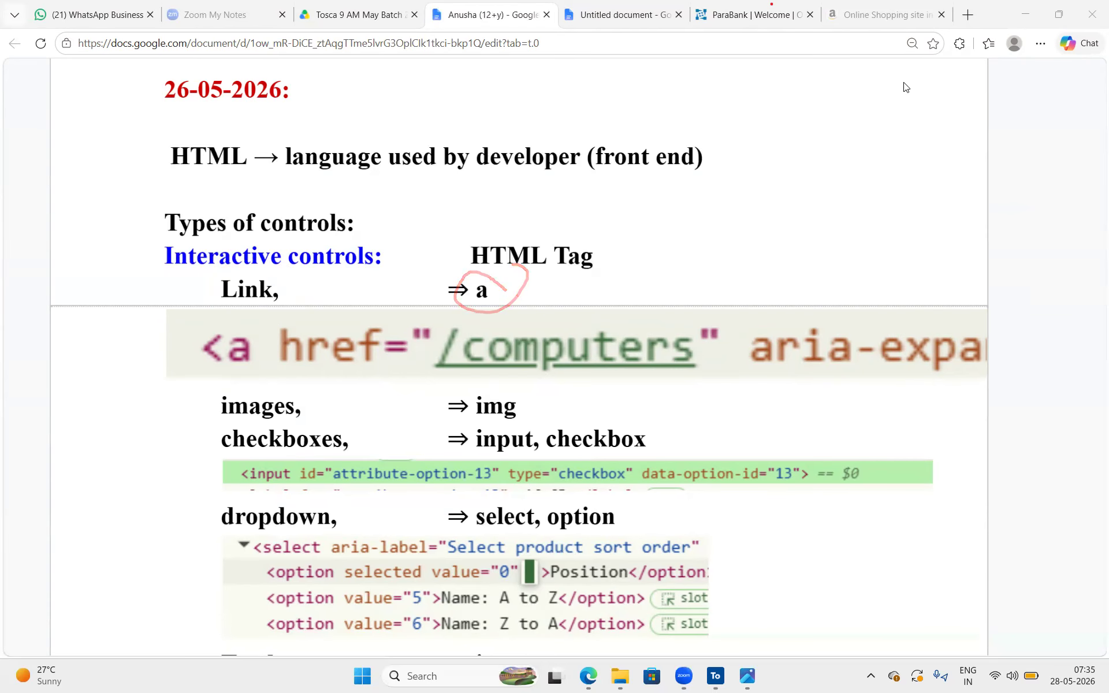
Switch to the ParaBank home page and inspect the Solutions menu item in its HTML
left_click(760, 16)
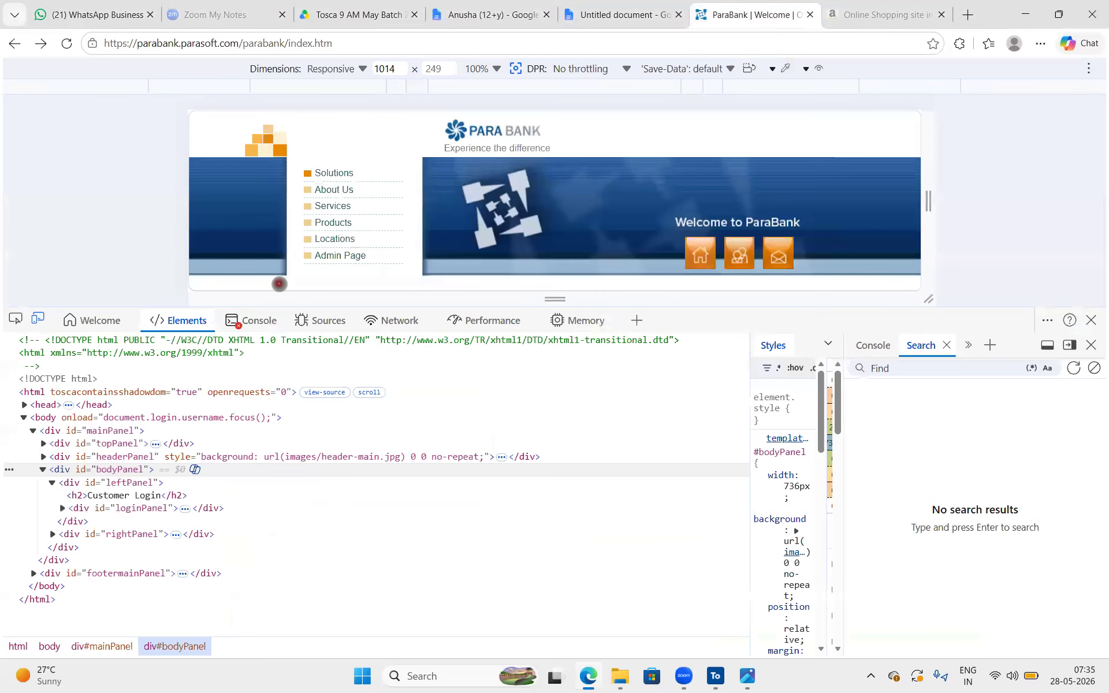
left_click(16, 320)
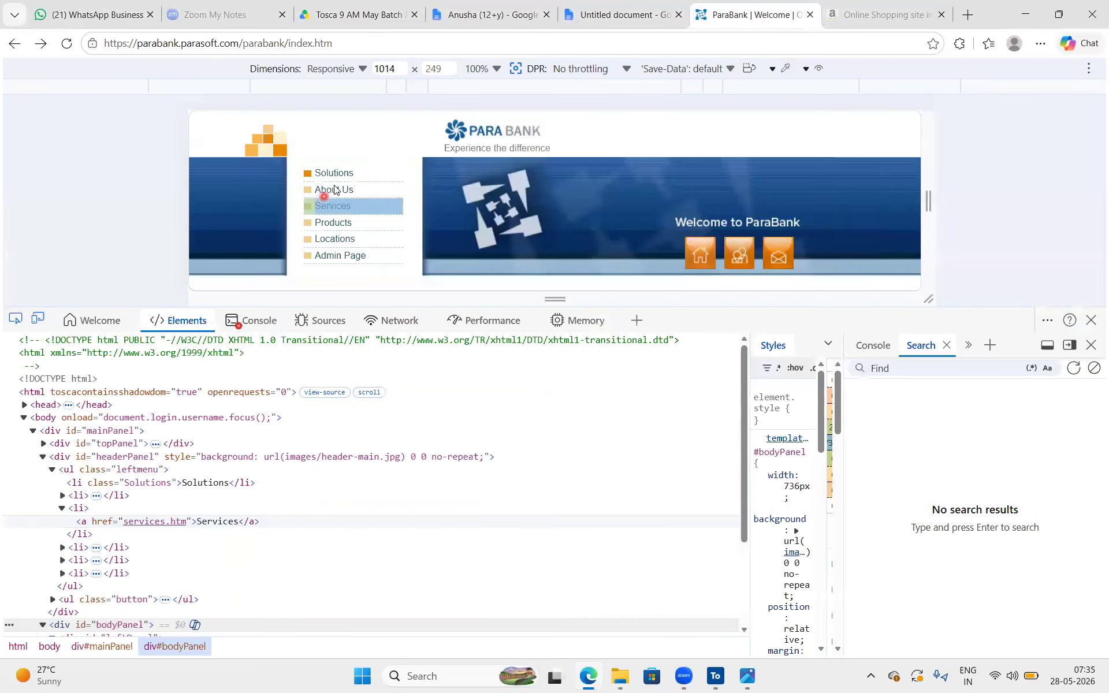
left_click(339, 174)
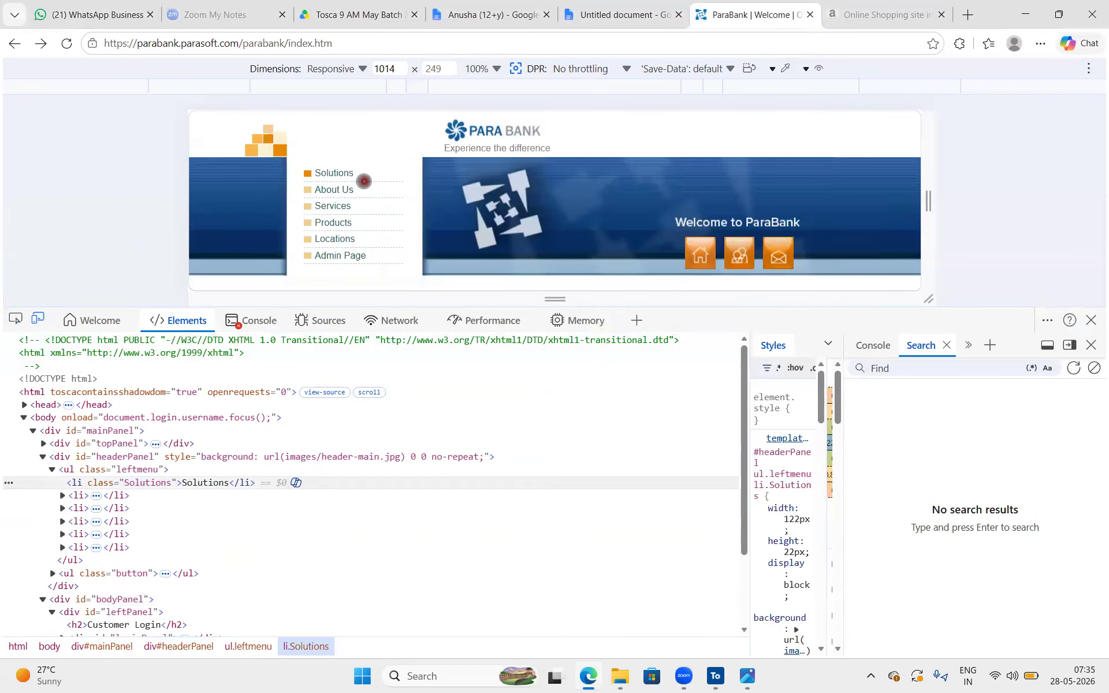
Inspect the Register link below the Customer Login form to locate its a tag
scroll(364, 180, "down", 3)
scroll(364, 181, "down", 1)
scroll(364, 181, "up", 1)
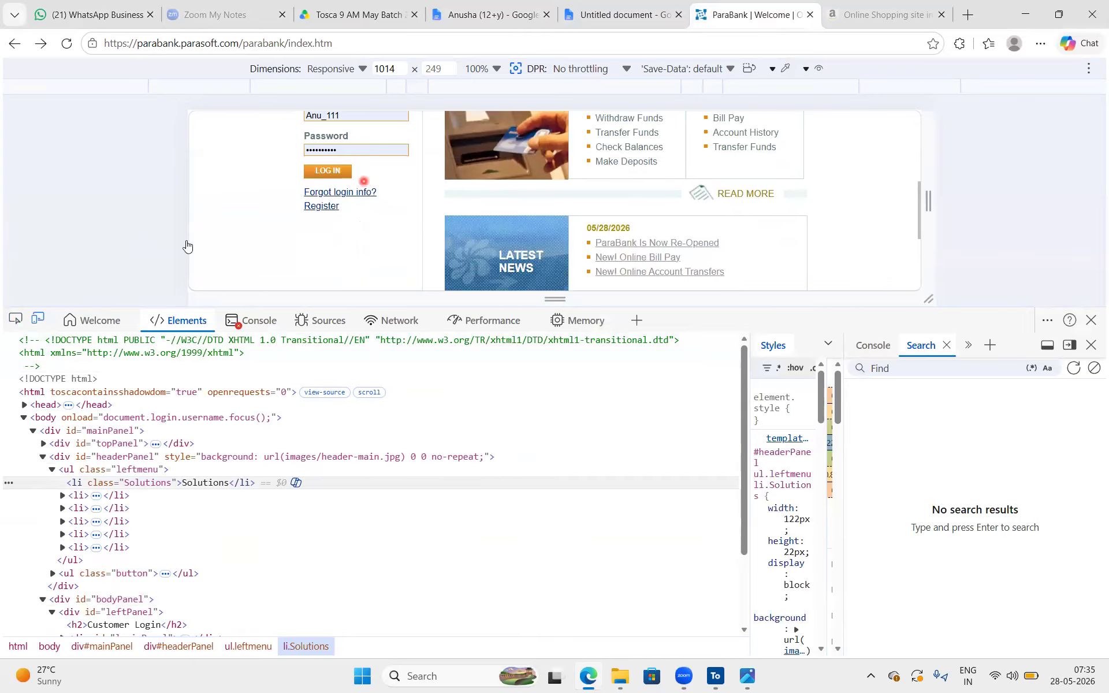
left_click(10, 319)
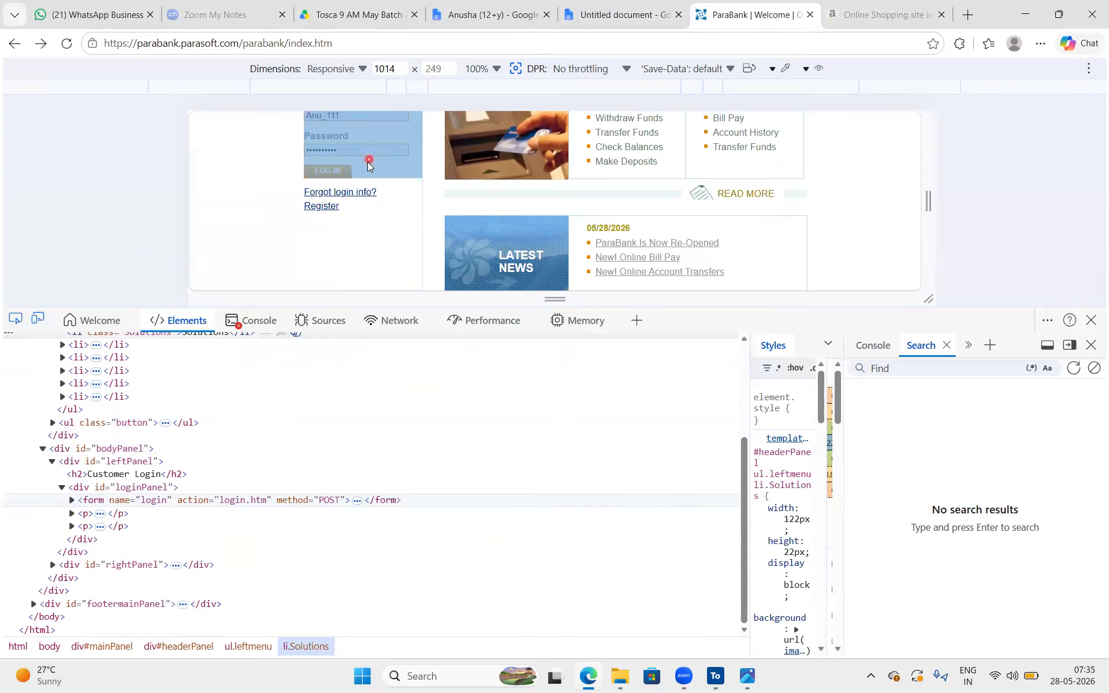
left_click(327, 212)
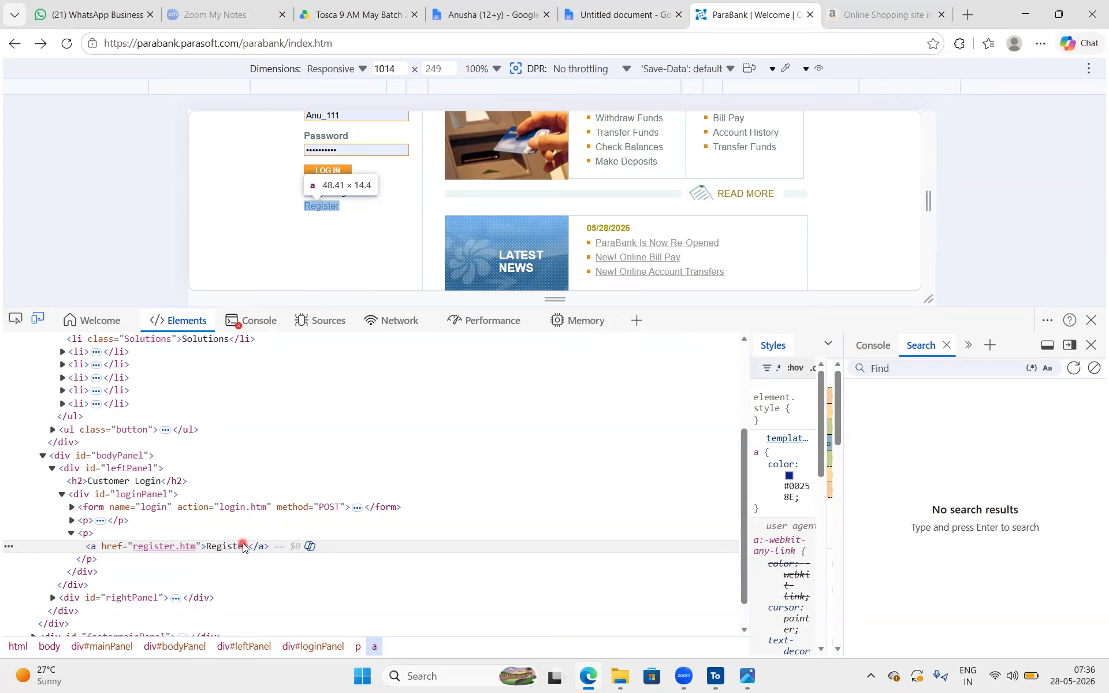
Inspect the "ParaBank Is Now Re-Opened" link in the Latest News section
scroll(242, 547, "down", 1)
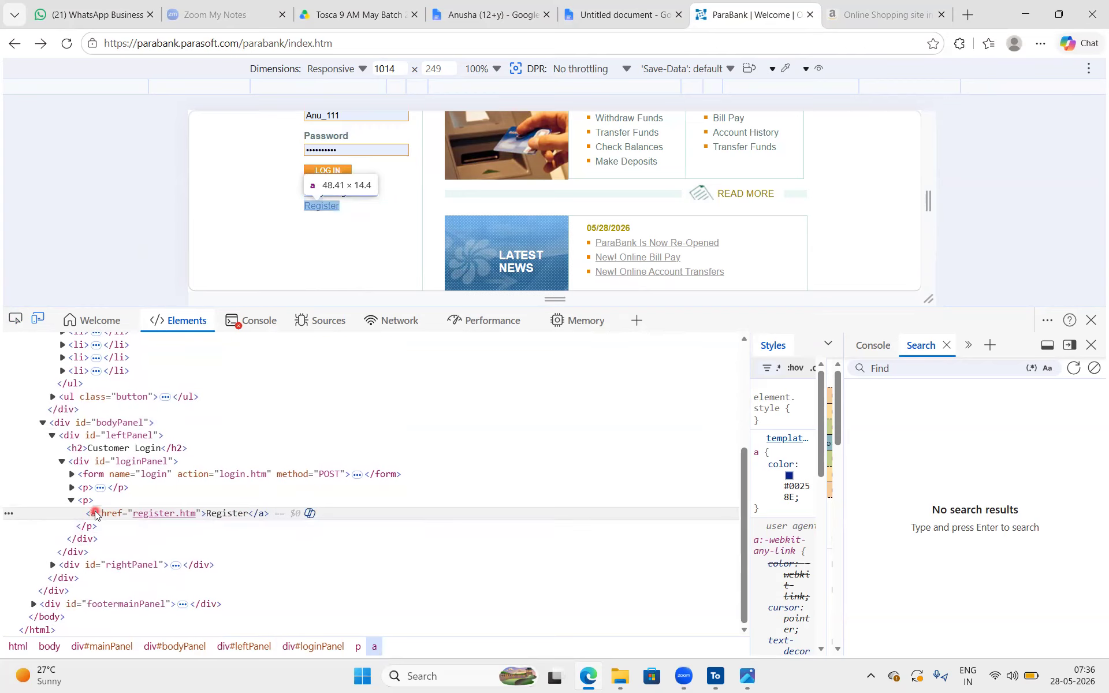
left_click(16, 319)
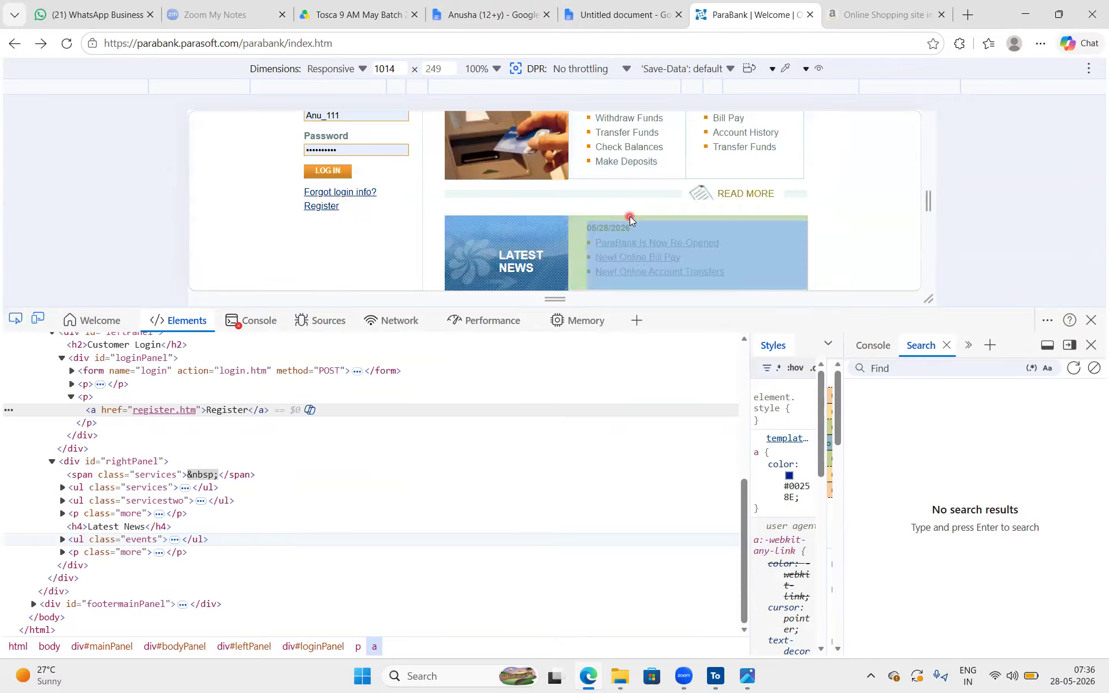
left_click(630, 249)
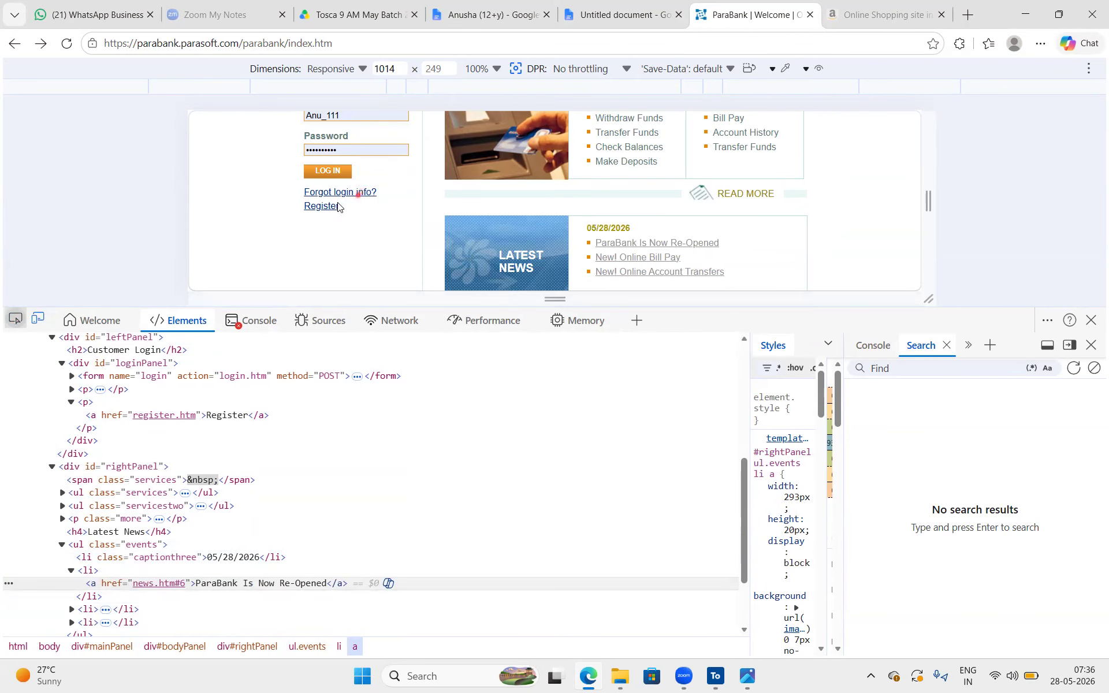
Open the "Forgot login info?" page and inspect that link's a tag in the login panel
left_click(325, 192)
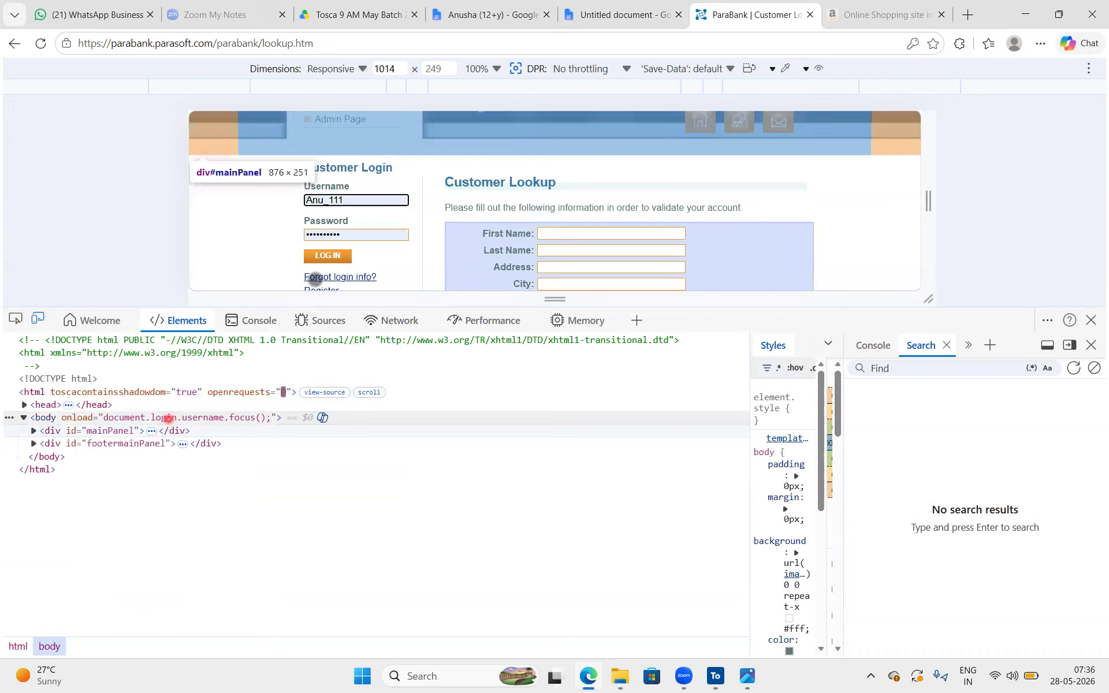
scroll(429, 207, "up", 2)
scroll(429, 207, "down", 4)
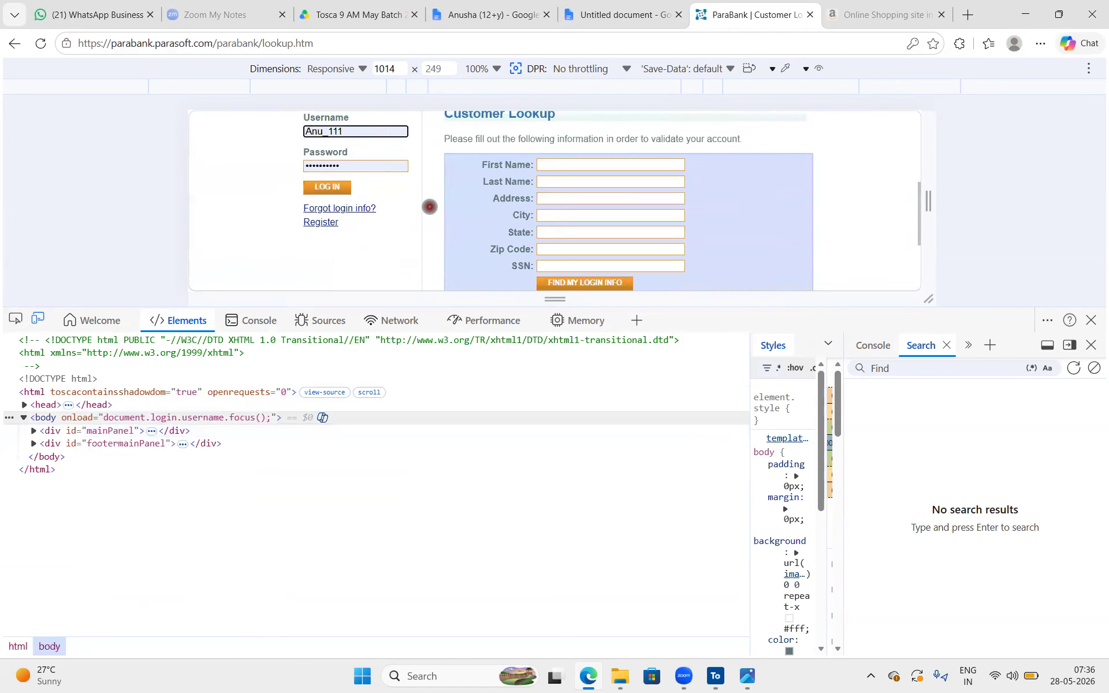
scroll(429, 207, "up", 2)
scroll(429, 206, "up", 1)
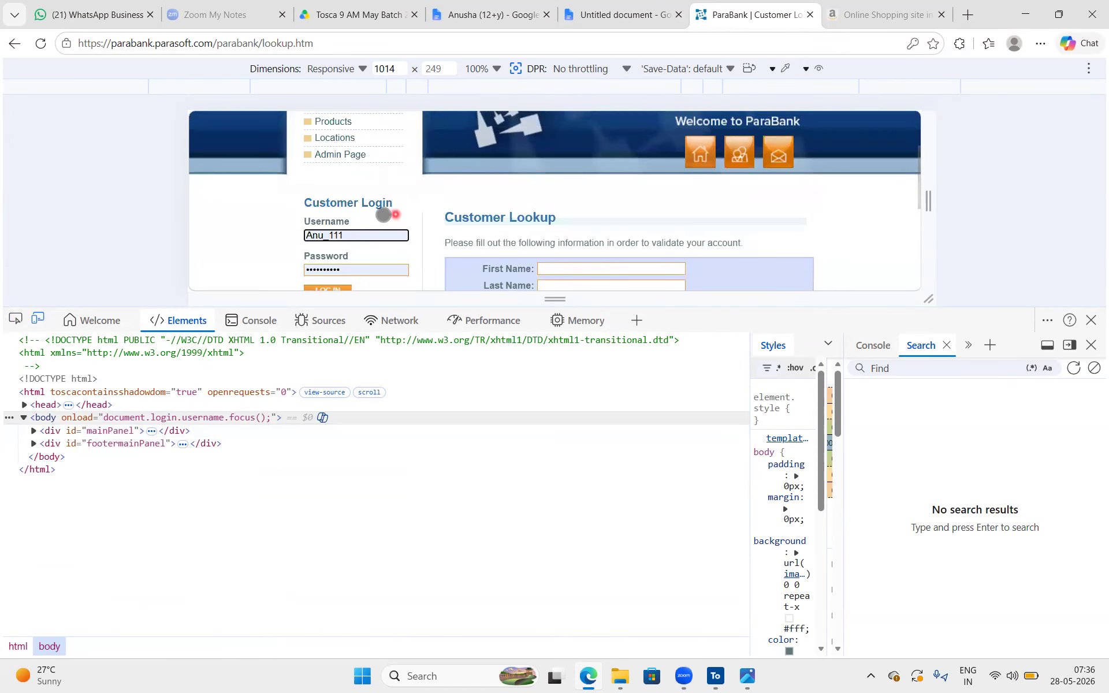
left_click(16, 318)
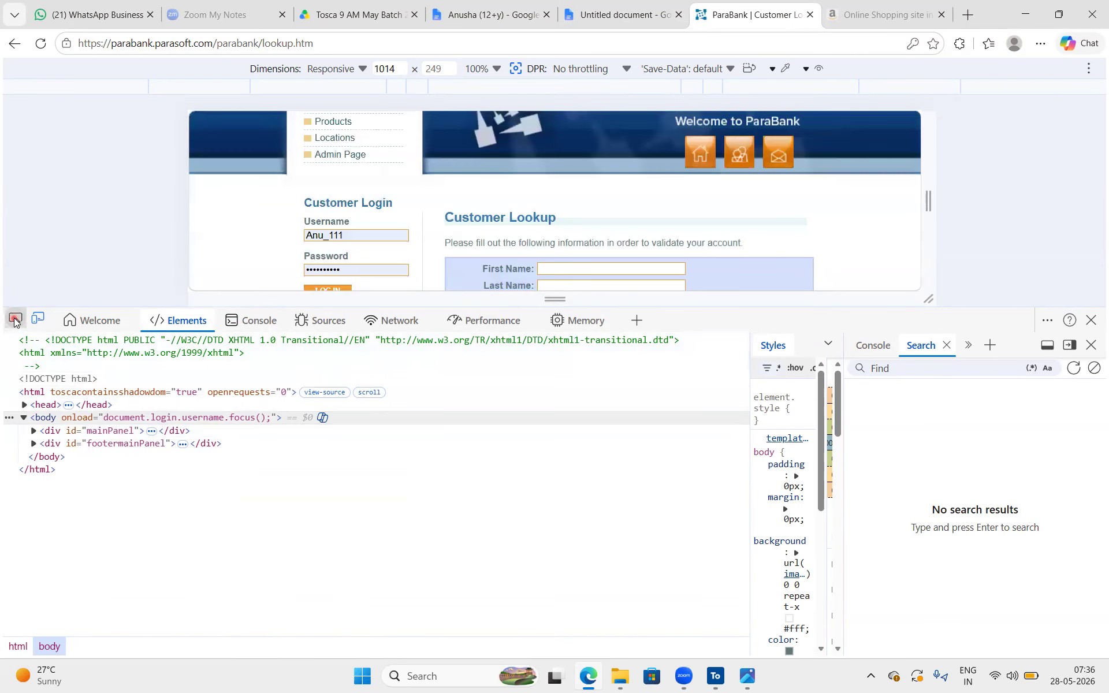
scroll(366, 218, "down", 2)
left_click(372, 170)
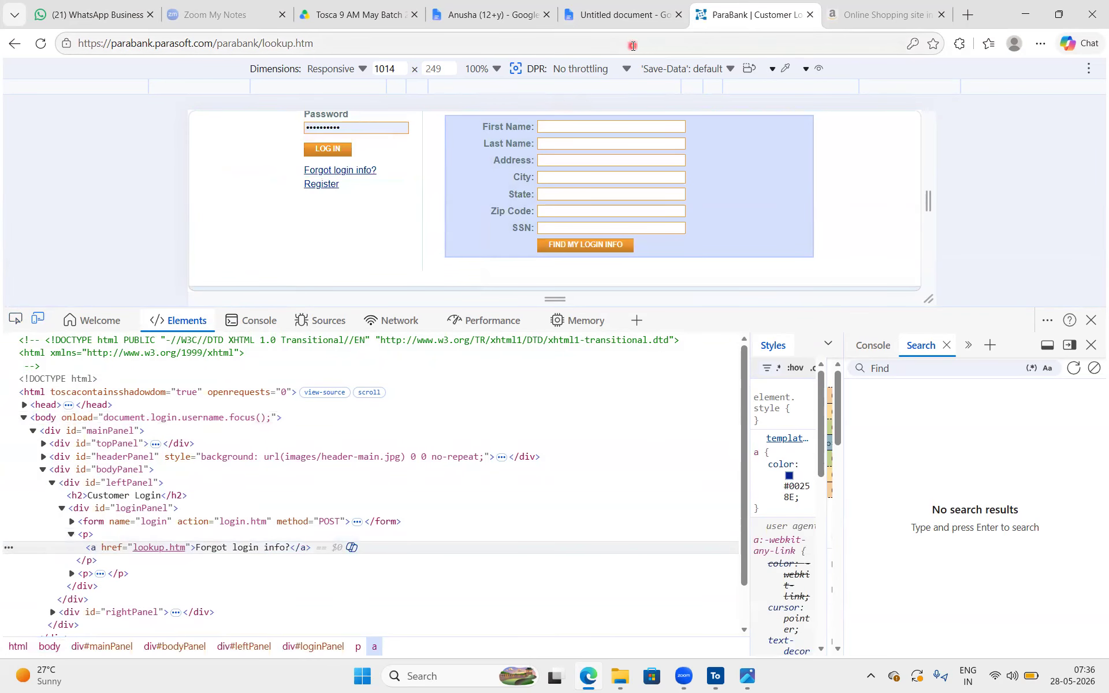
Return to the (12+y) class notes, insert a blank line below the images entry and highlight its img tag
left_click(614, 17)
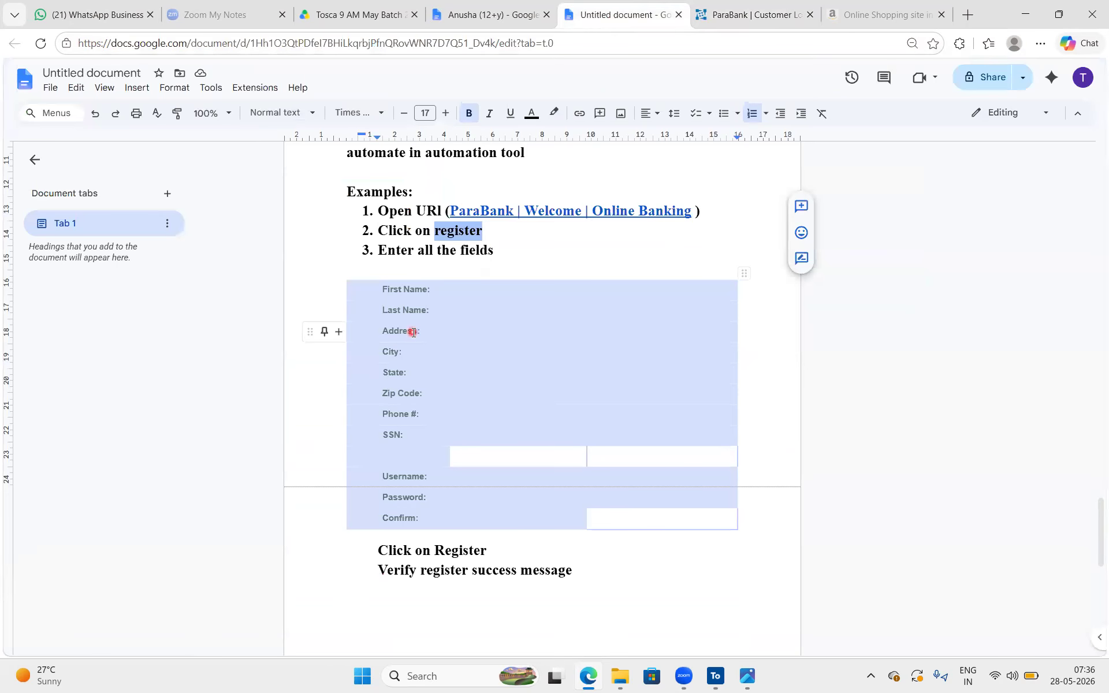
left_click(484, 15)
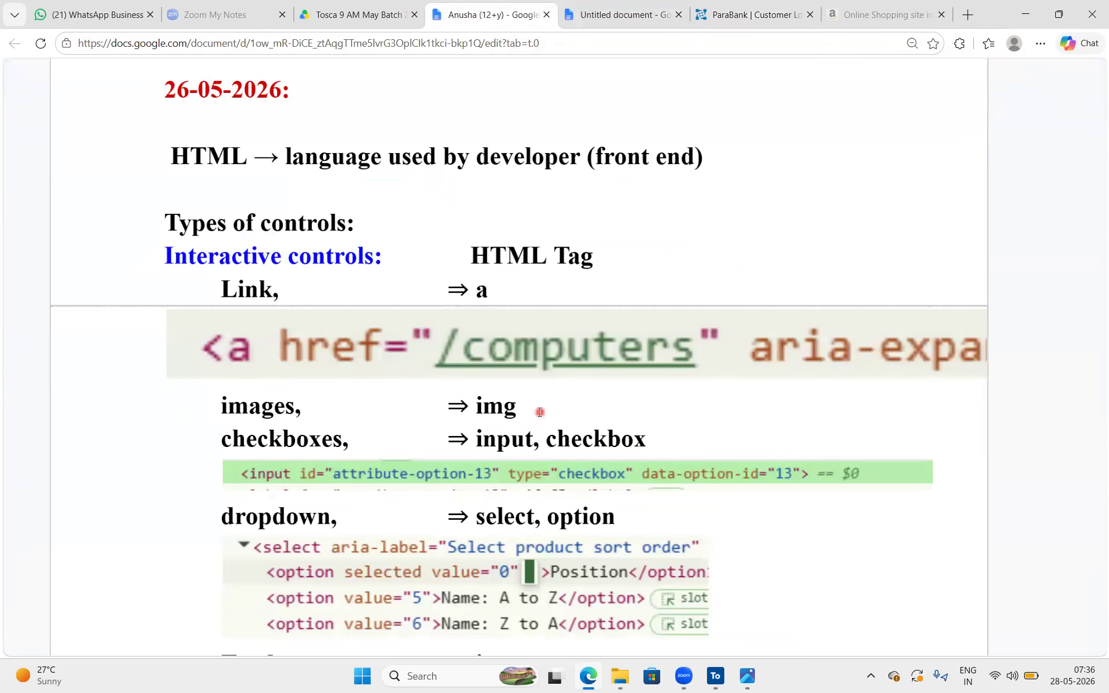
key("Return")
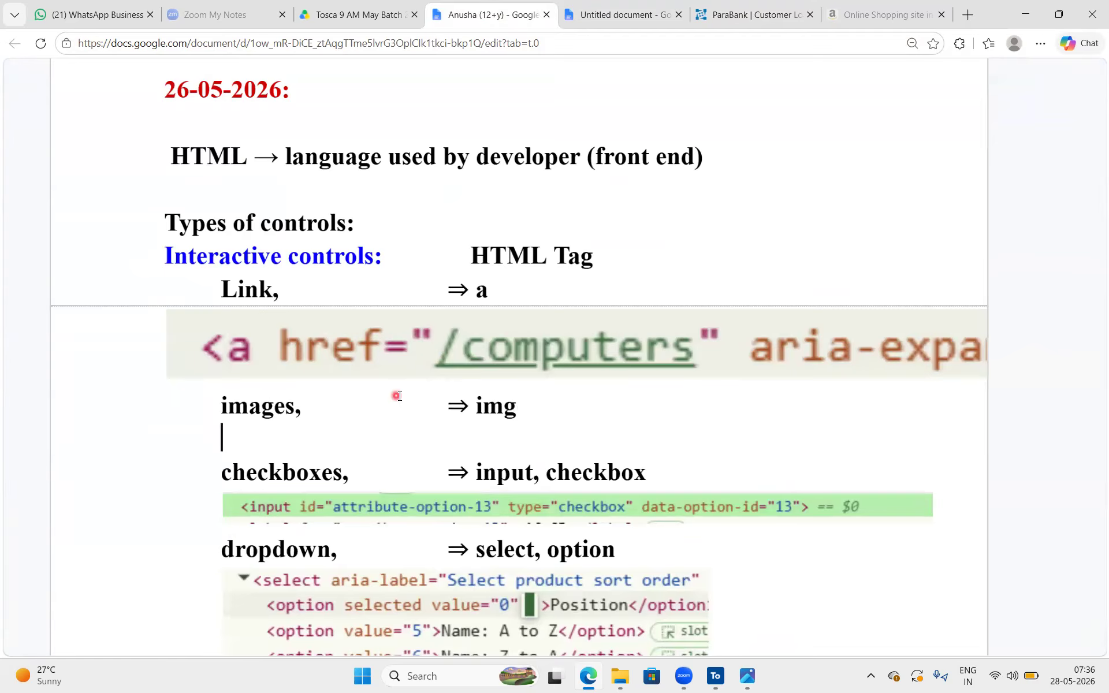
left_click_drag(518, 406, 480, 403)
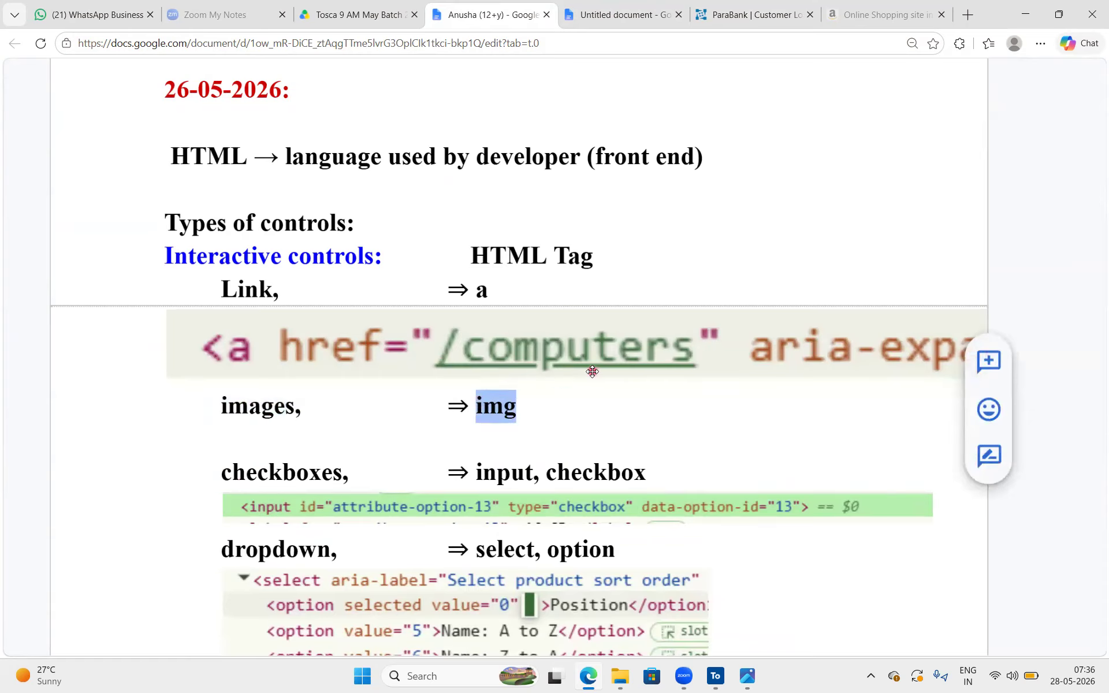
left_click(582, 399)
left_click_drag(544, 412, 468, 403)
Switch to the ParaBank Customer Lookup page and inspect the ParaBank logo image in the page header
left_click(752, 15)
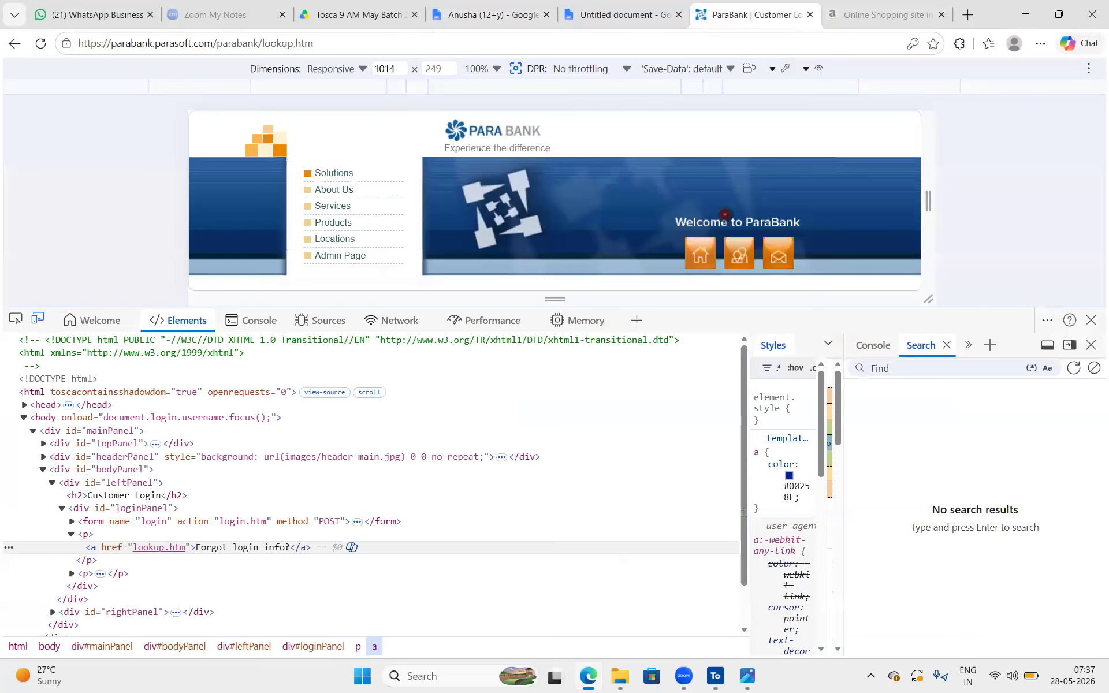
left_click(17, 322)
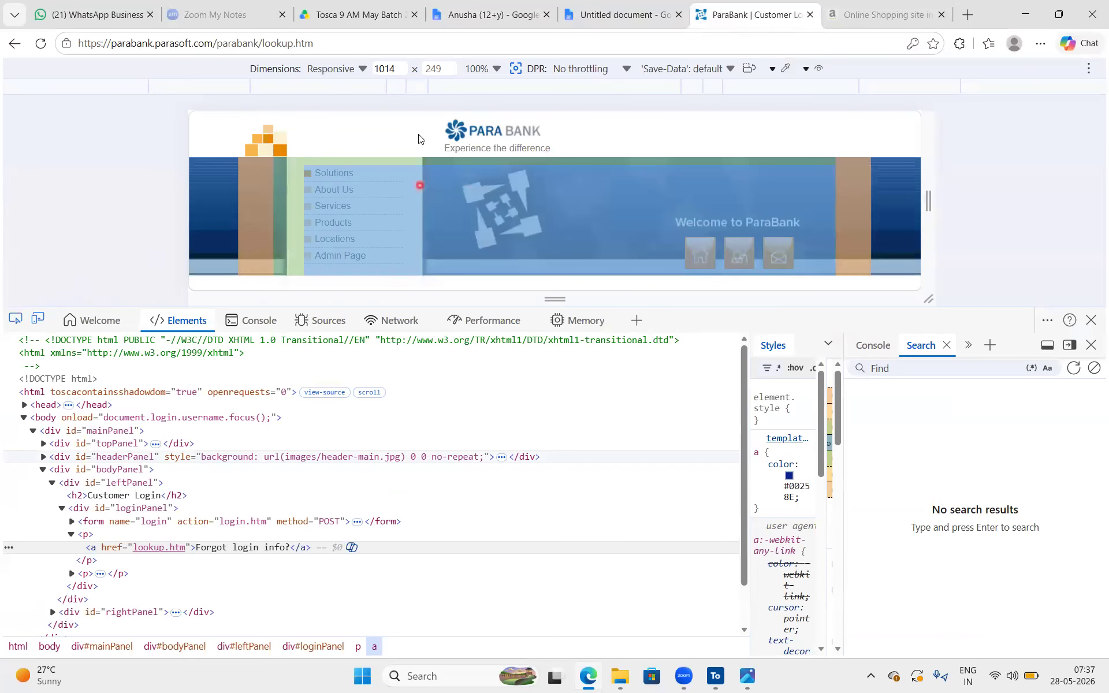
left_click(488, 132)
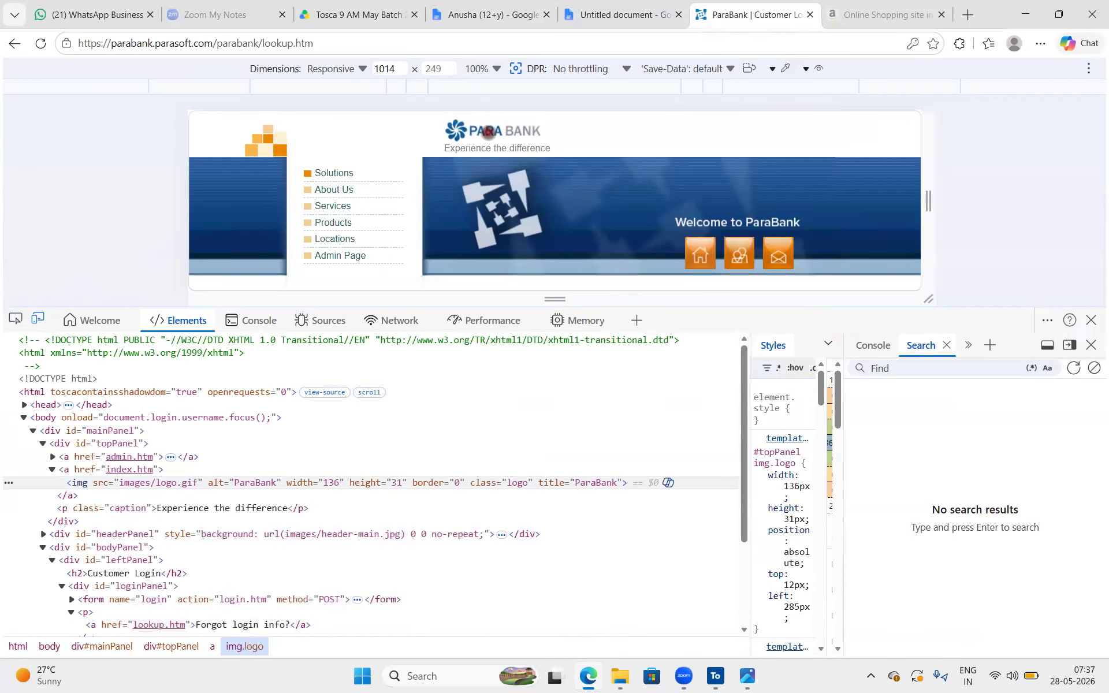
left_click(16, 319)
left_click(494, 125)
Enlarge the developer tools text and examine the logo's img tag and its attributes in the HTML tree
mouse_move(130, 482)
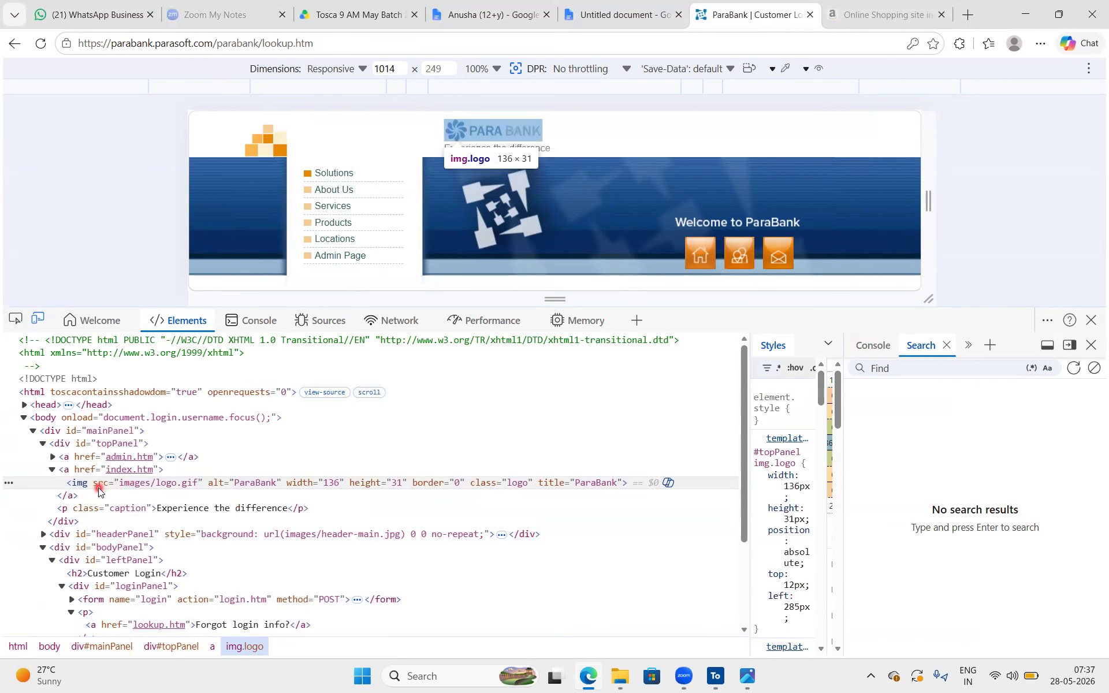
key("ctrl+plus")
key("ctrl+plus")
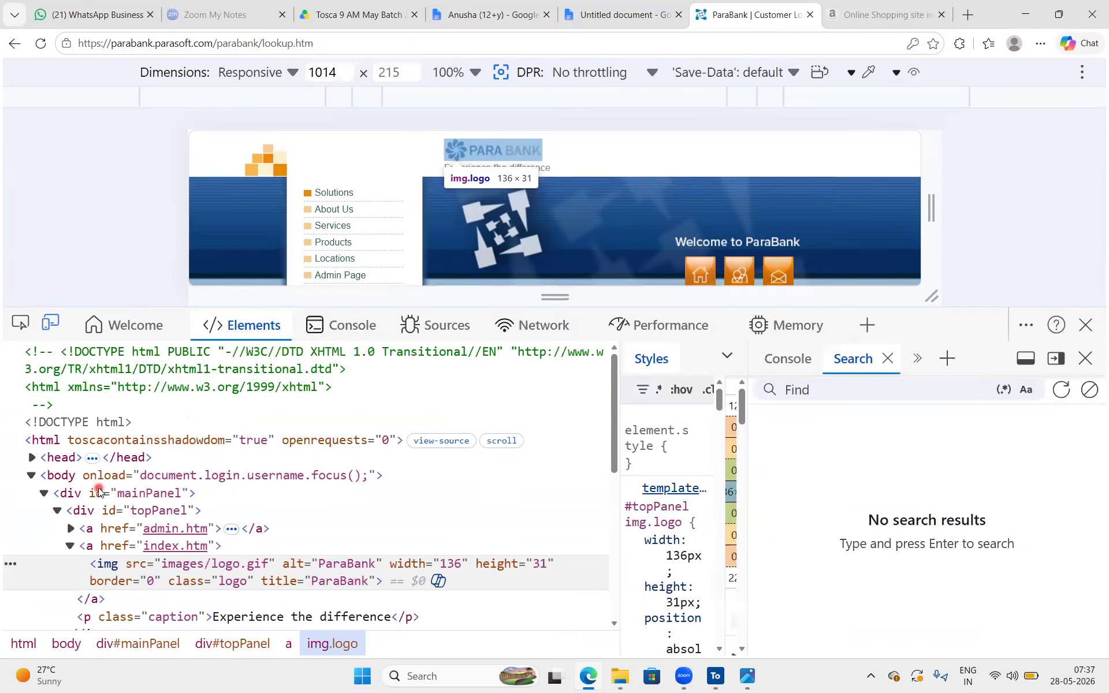
key("ctrl+plus")
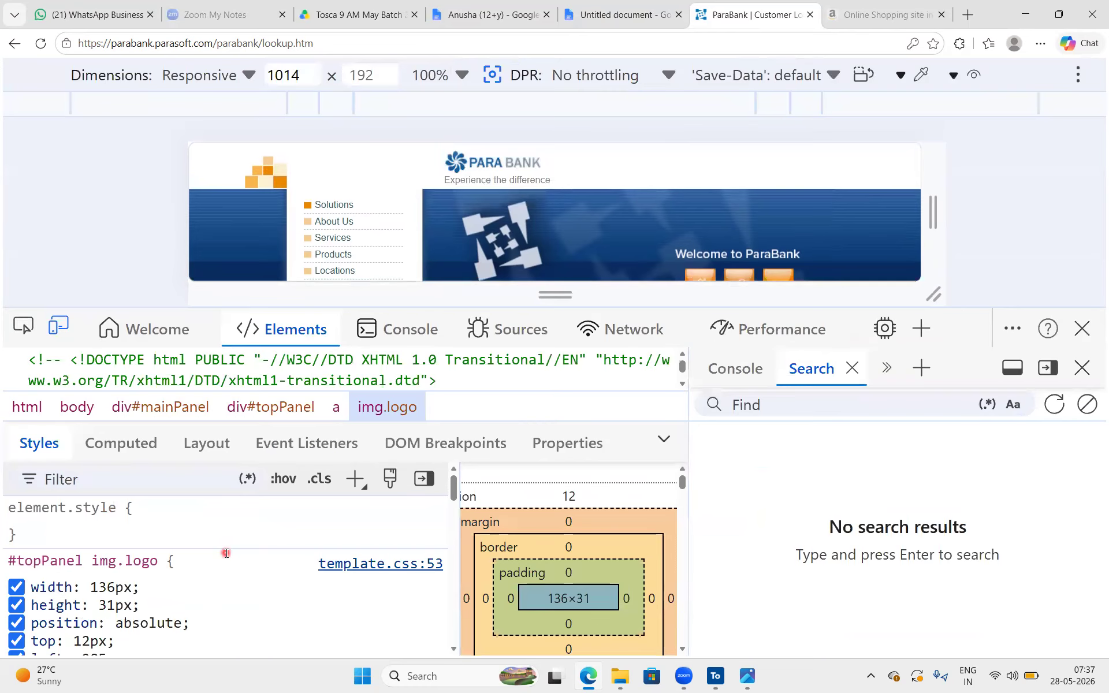
scroll(226, 554, "down", 10)
scroll(258, 477, "down", 5)
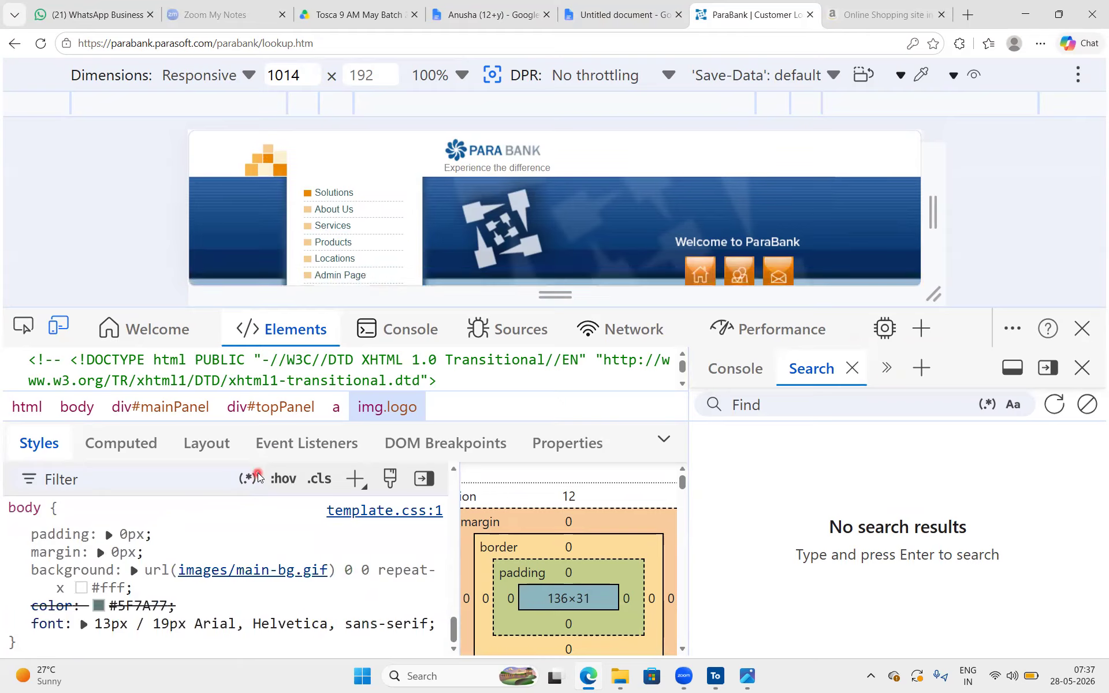
key("ctrl+minus")
scroll(367, 550, "down", 5)
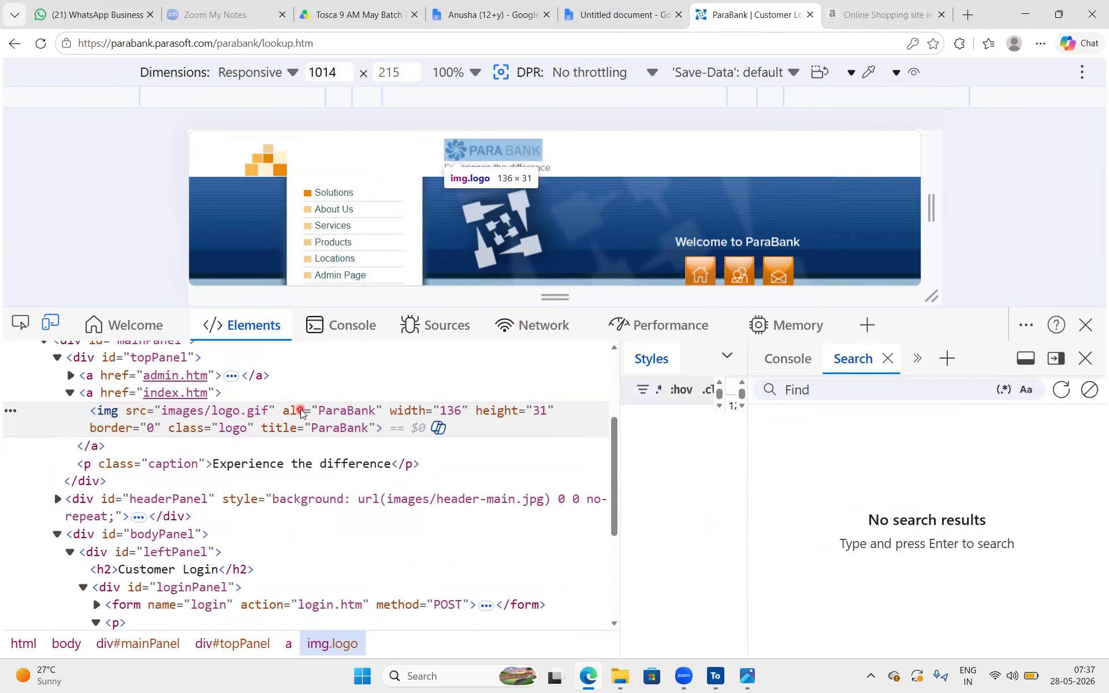
scroll(735, 189, "down", 3)
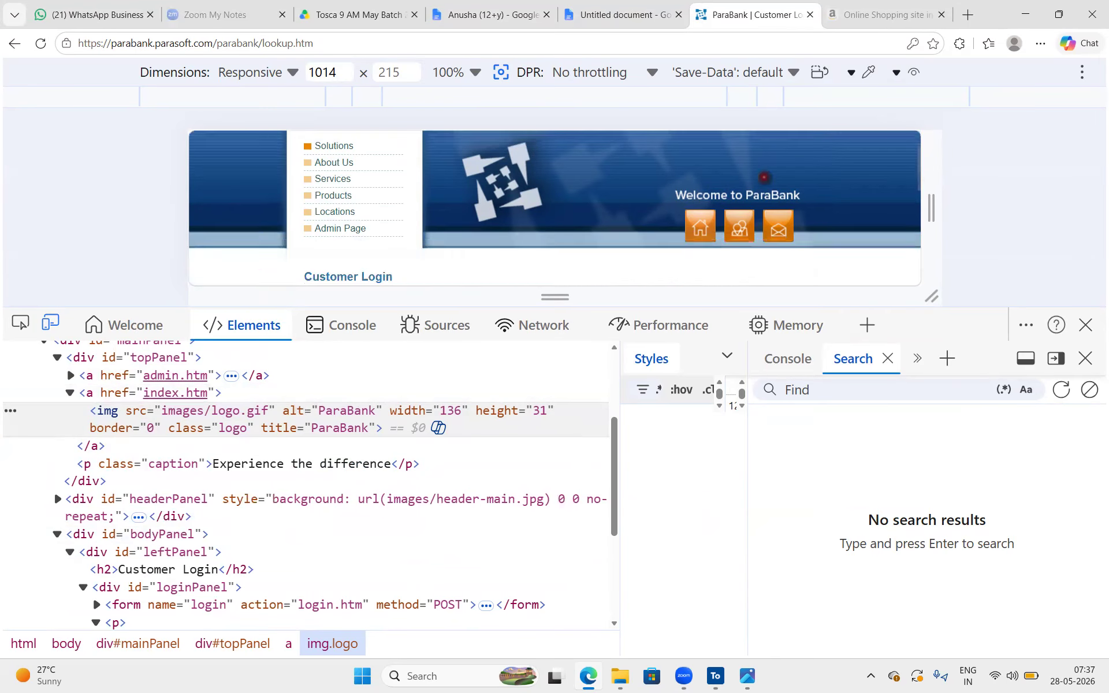
scroll(655, 214, "up", 1)
Switch to the Amazon.in home page, open the developer tools and inspect the All categories menu link
left_click(841, 5)
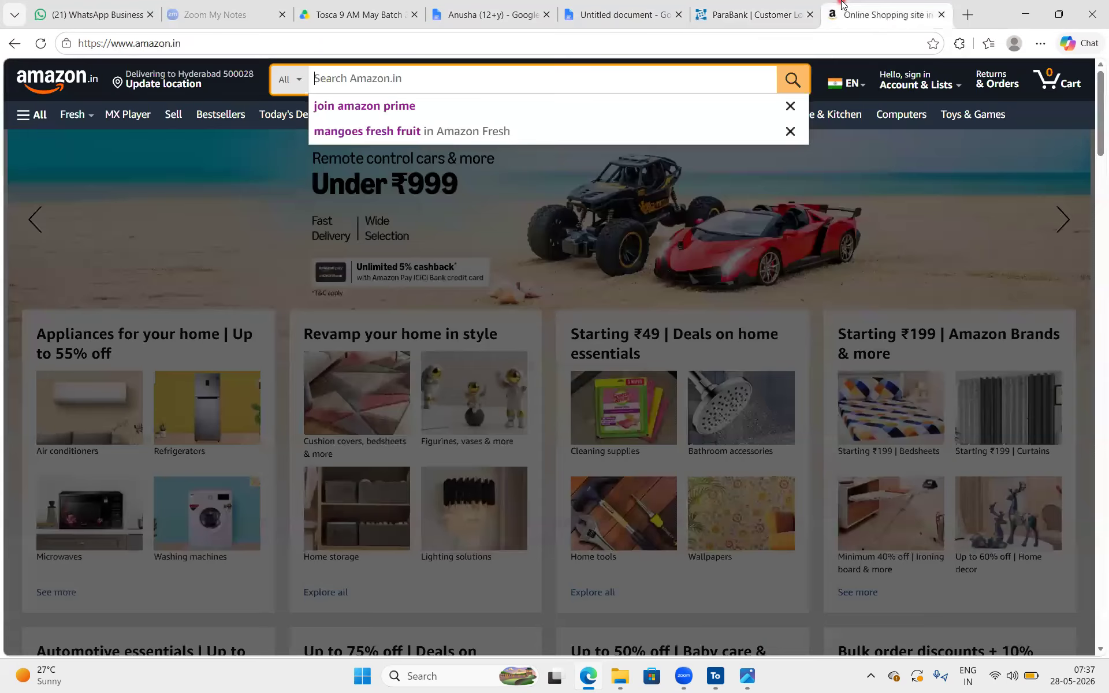
right_click(200, 330)
left_click(250, 645)
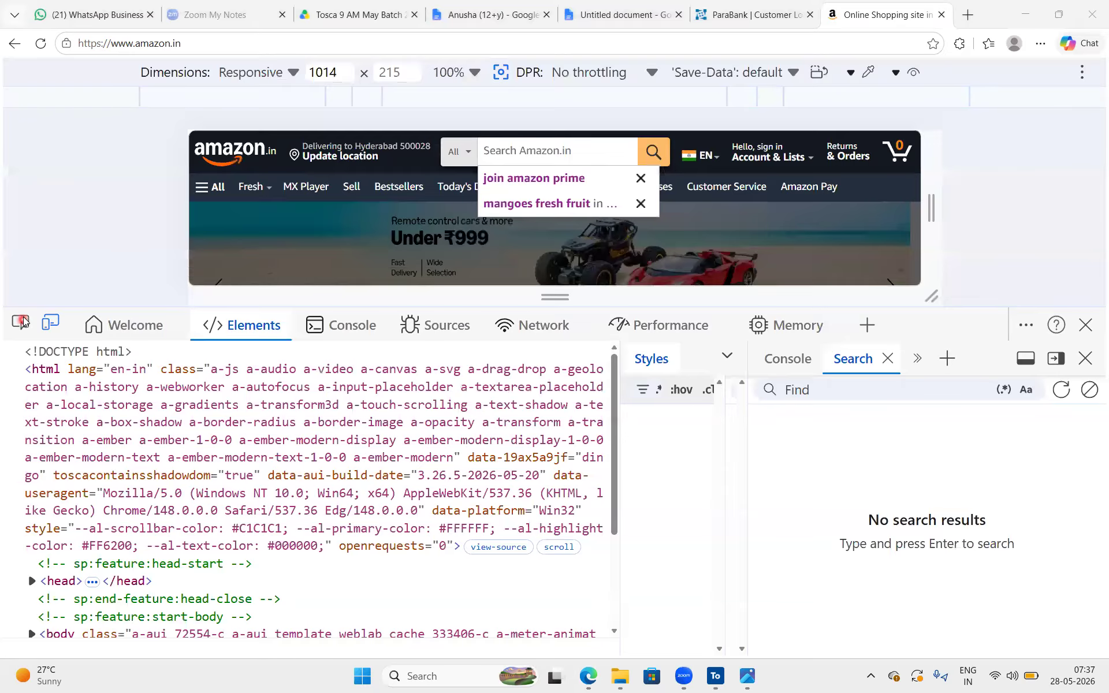
left_click(226, 188)
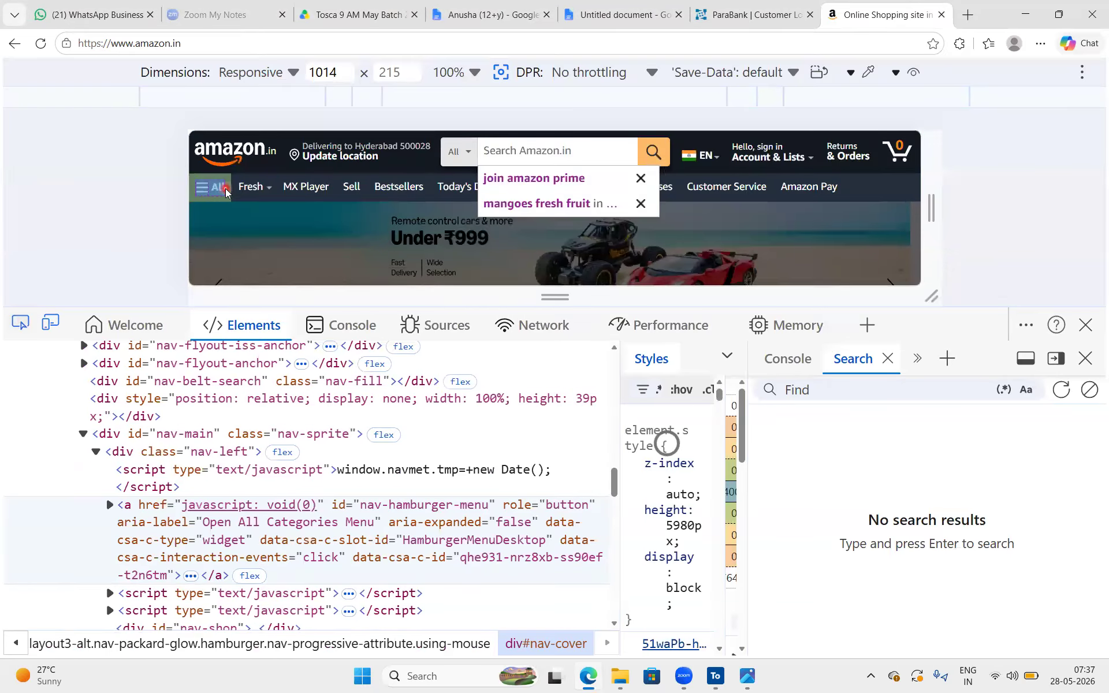
left_click(224, 188)
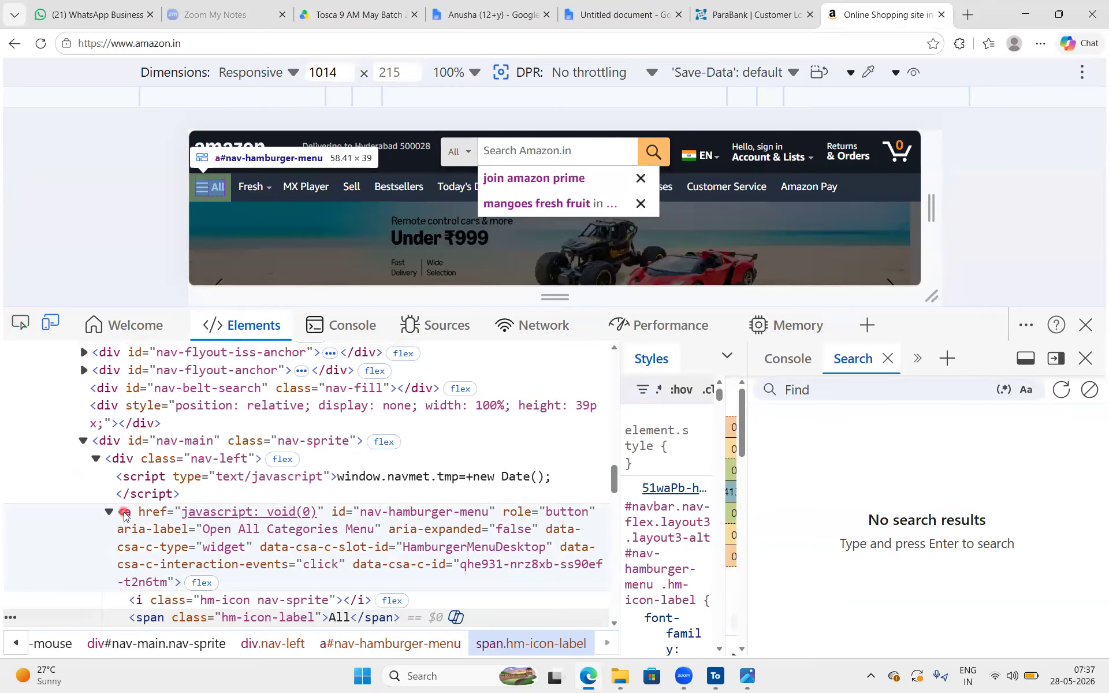
Select the All menu link's a tag in the HTML tree and examine its attributes and nested tags
left_click(168, 529)
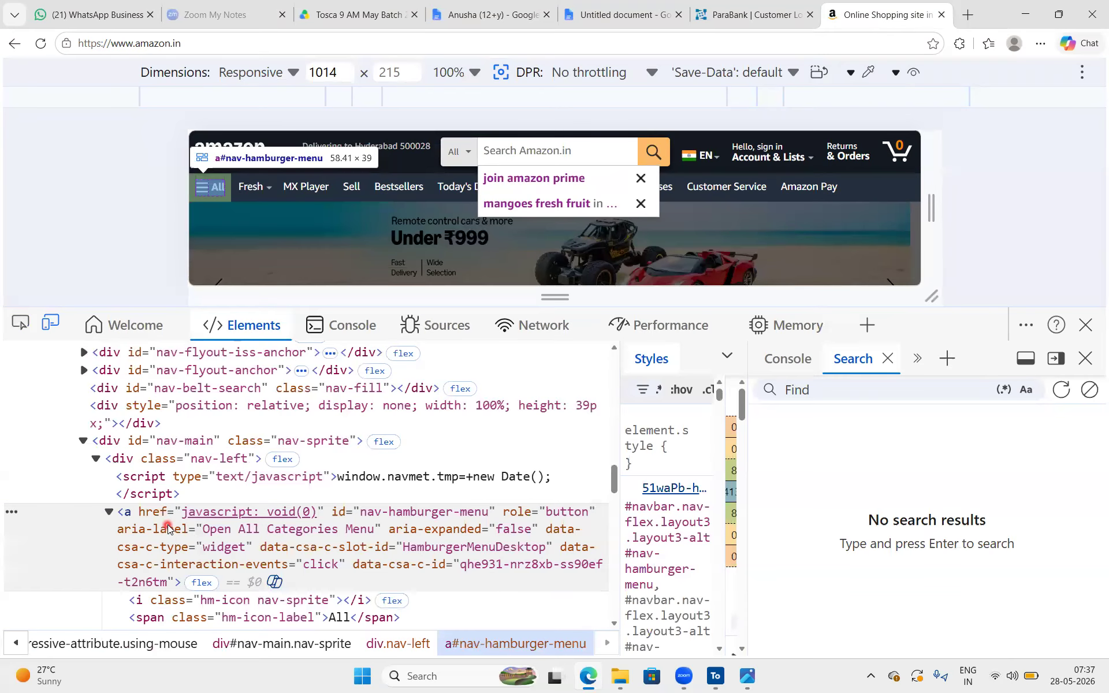
scroll(156, 491, "down", 3)
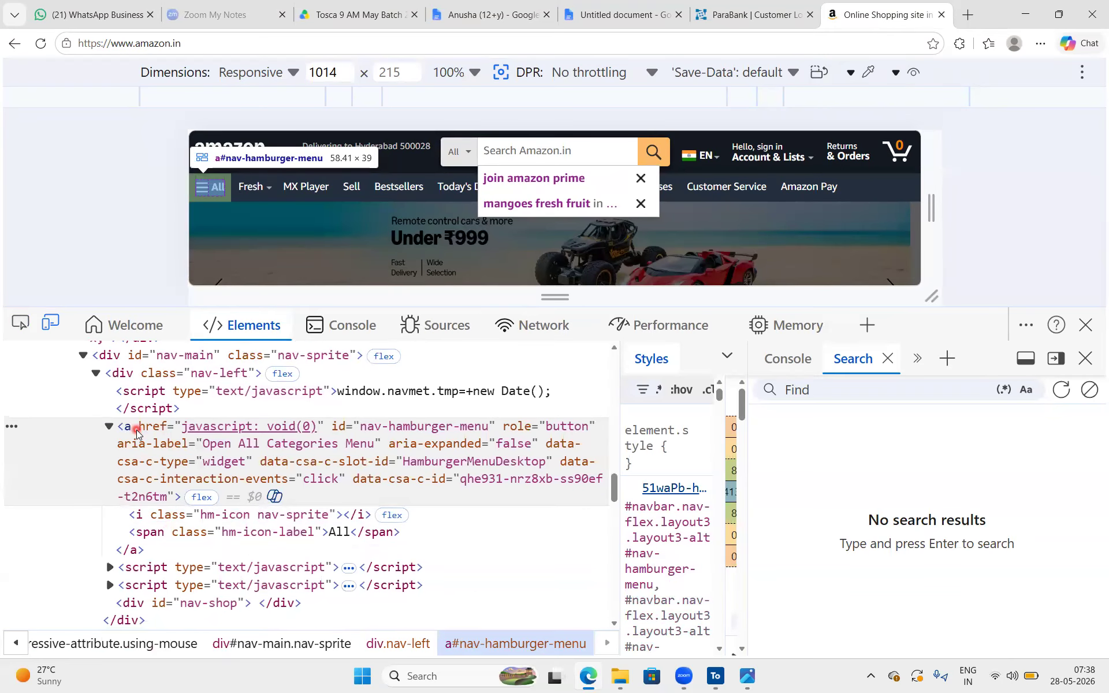
scroll(137, 429, "down", 1)
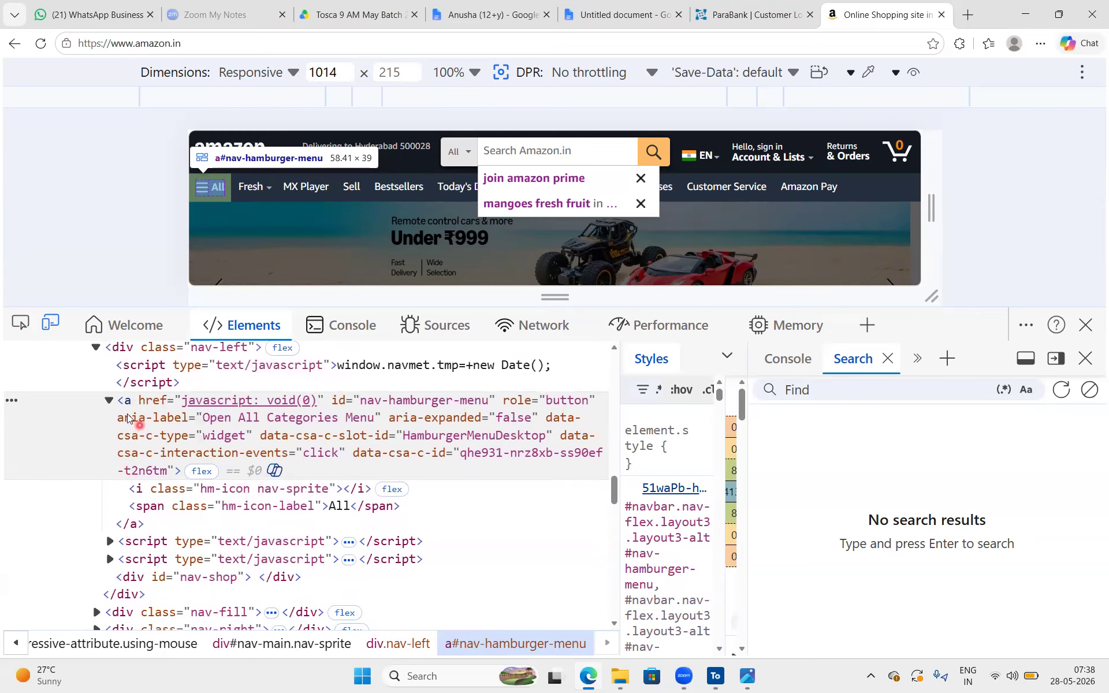
Inspect the Amazon.in logo in the page header and expand its a tag to examine the nested span tags
left_click(20, 322)
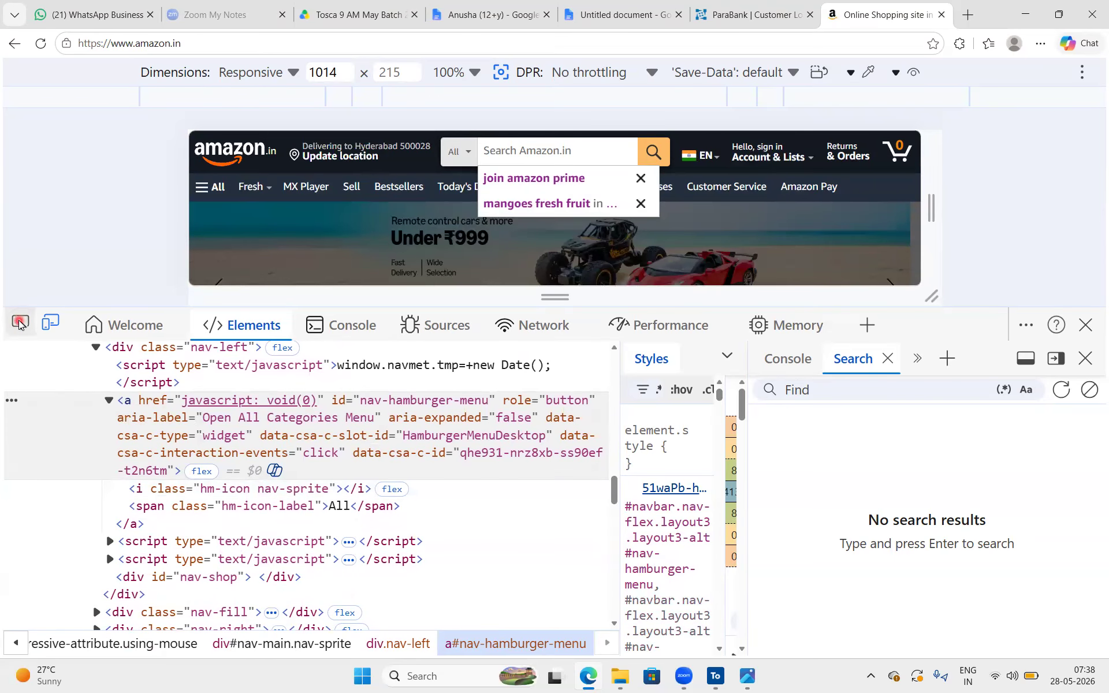
left_click(253, 173)
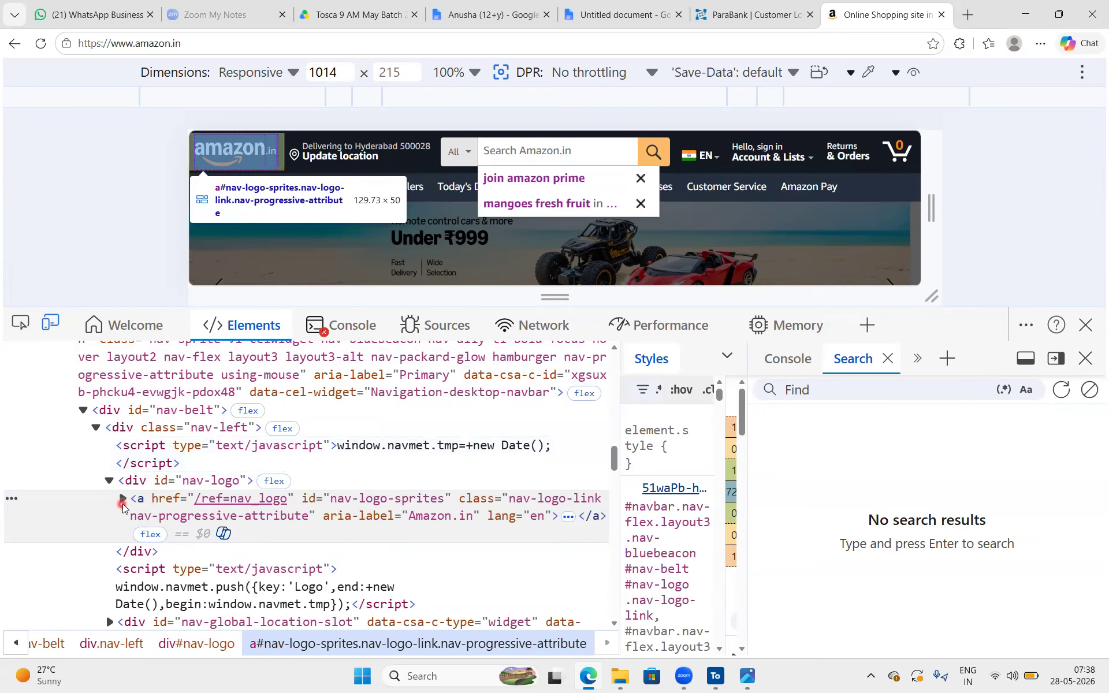
left_click(123, 500)
scroll(225, 496, "down", 1)
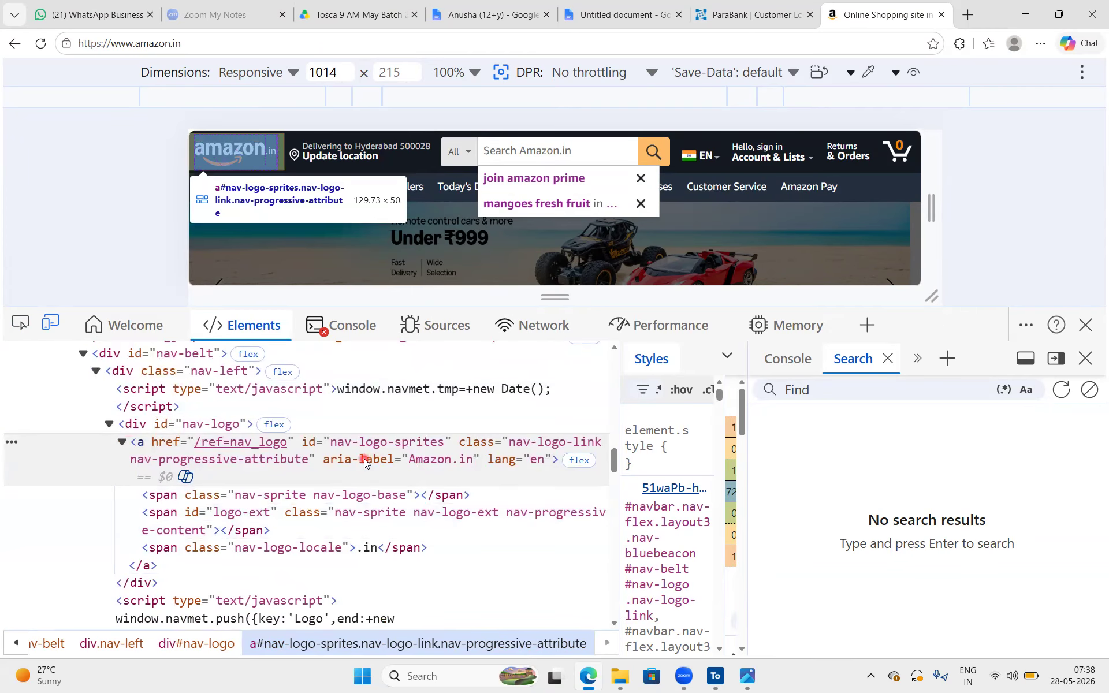
scroll(298, 450, "up", 3)
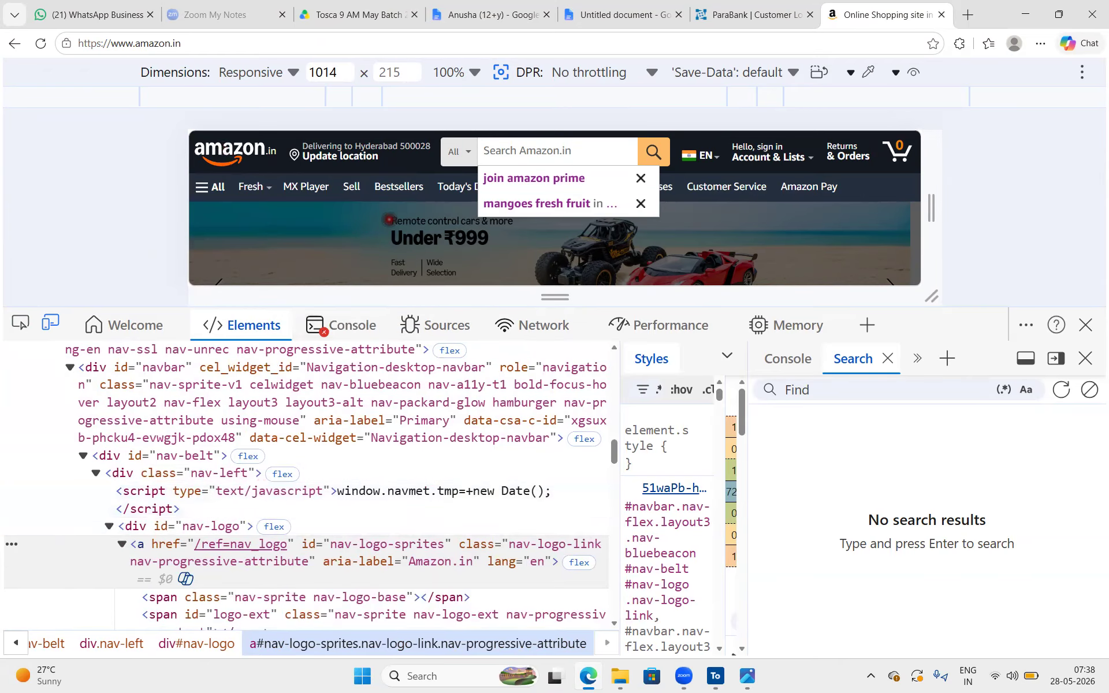
Try to inspect the Air conditioners image in the product tiles of the Amazon home page
scroll(390, 220, "down", 5)
scroll(389, 219, "up", 1)
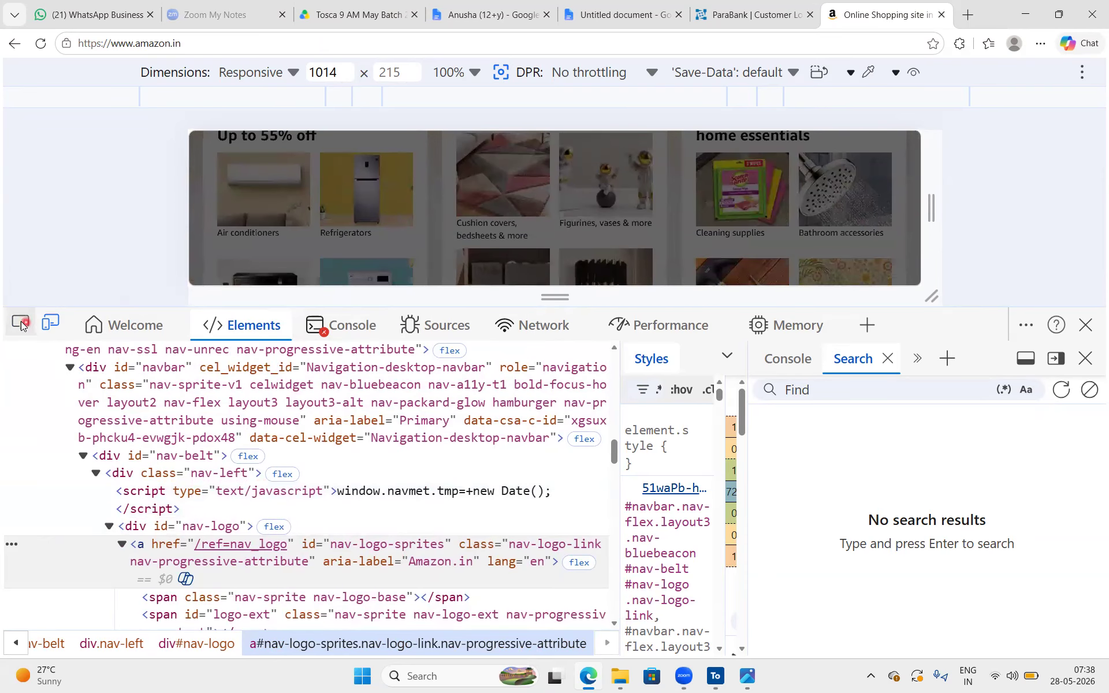
left_click(17, 325)
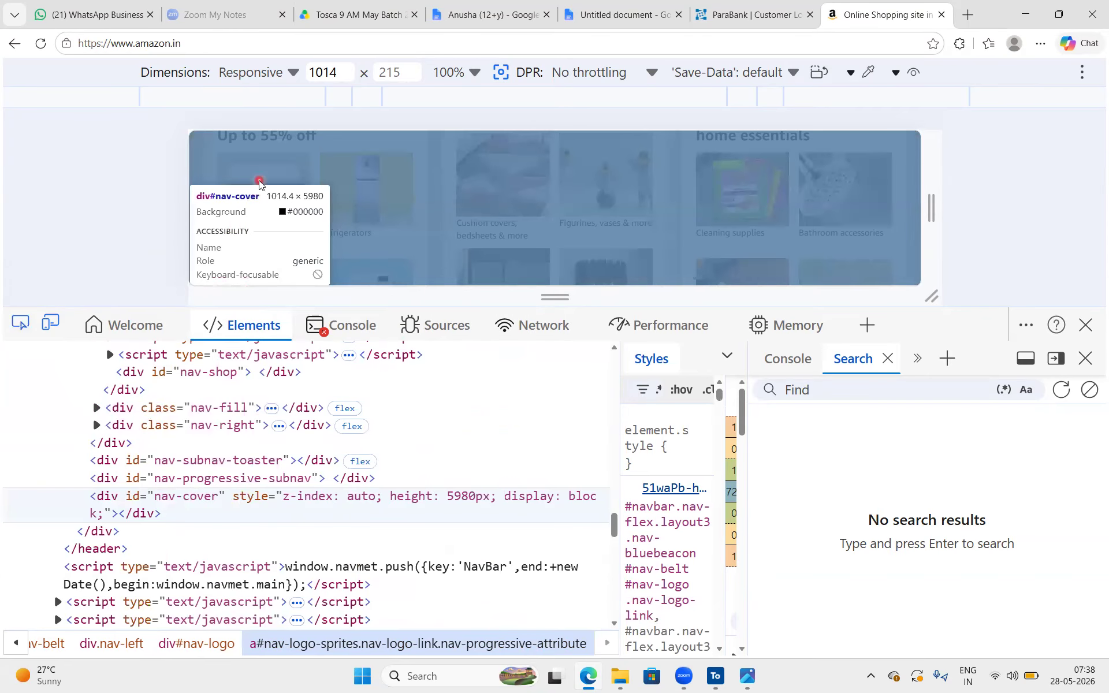
left_click(258, 184)
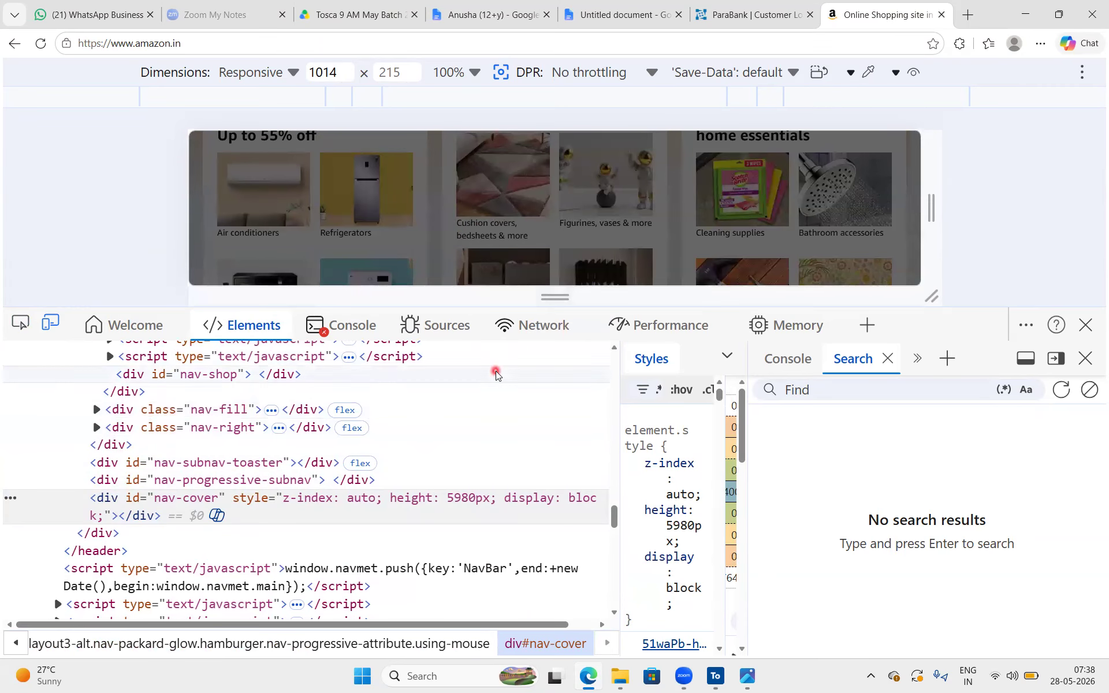
Enlarge the page area above the developer tools and try to inspect the Washing machines and Refrigerators images
left_click_drag(569, 308, 568, 417)
left_click(24, 431)
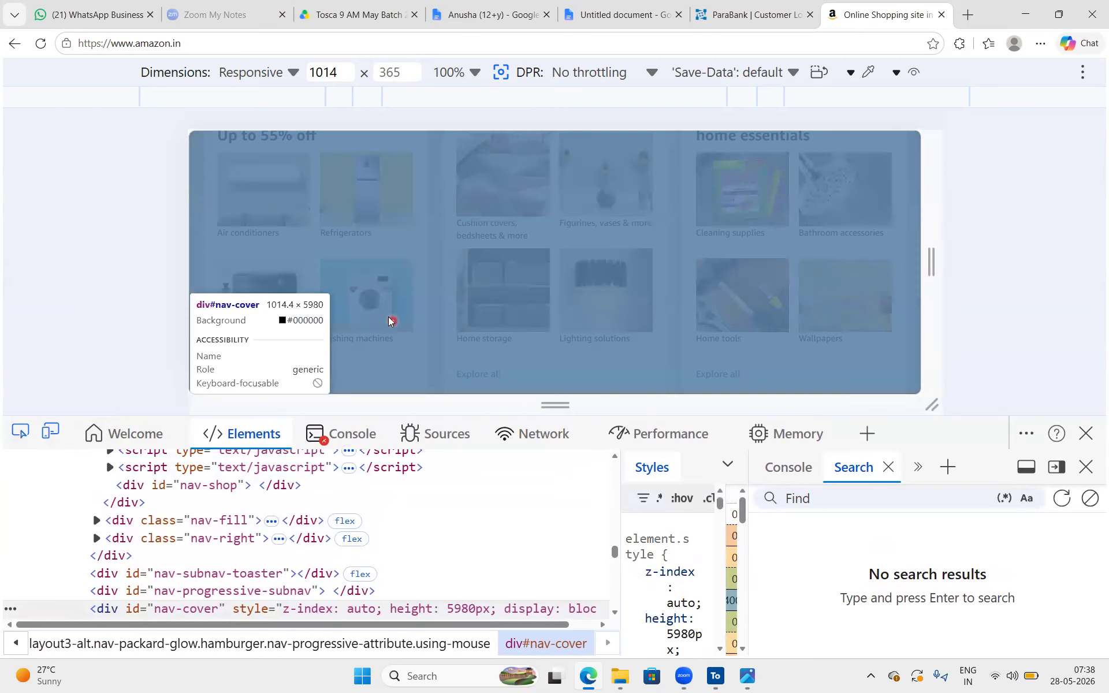
left_click(387, 314)
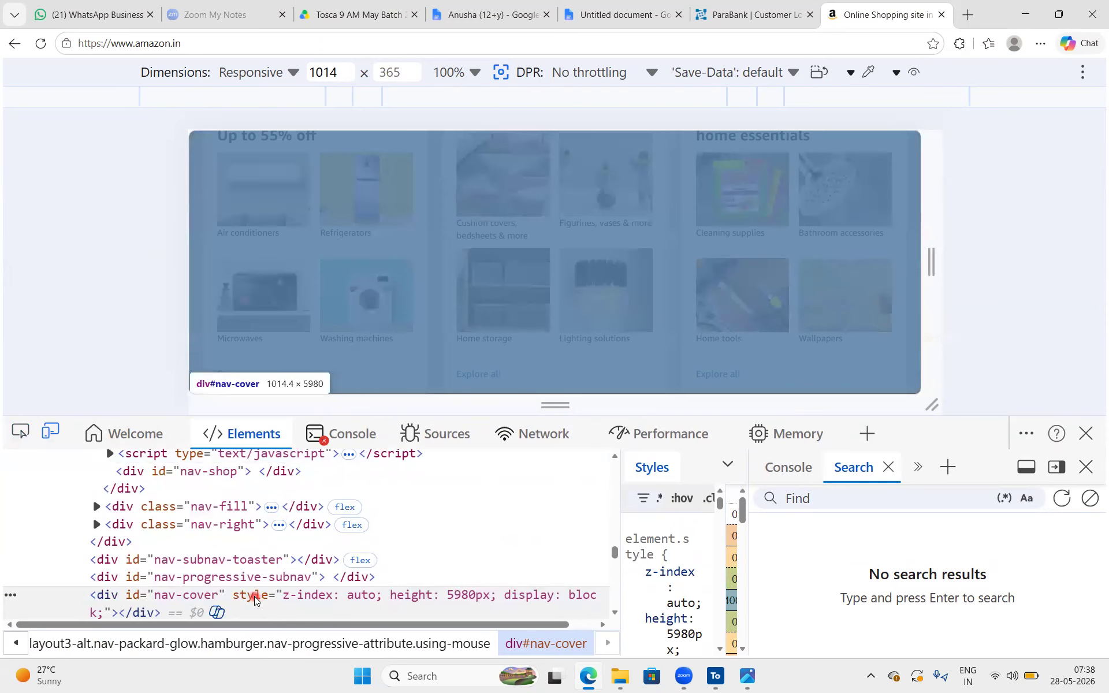
right_click(369, 207)
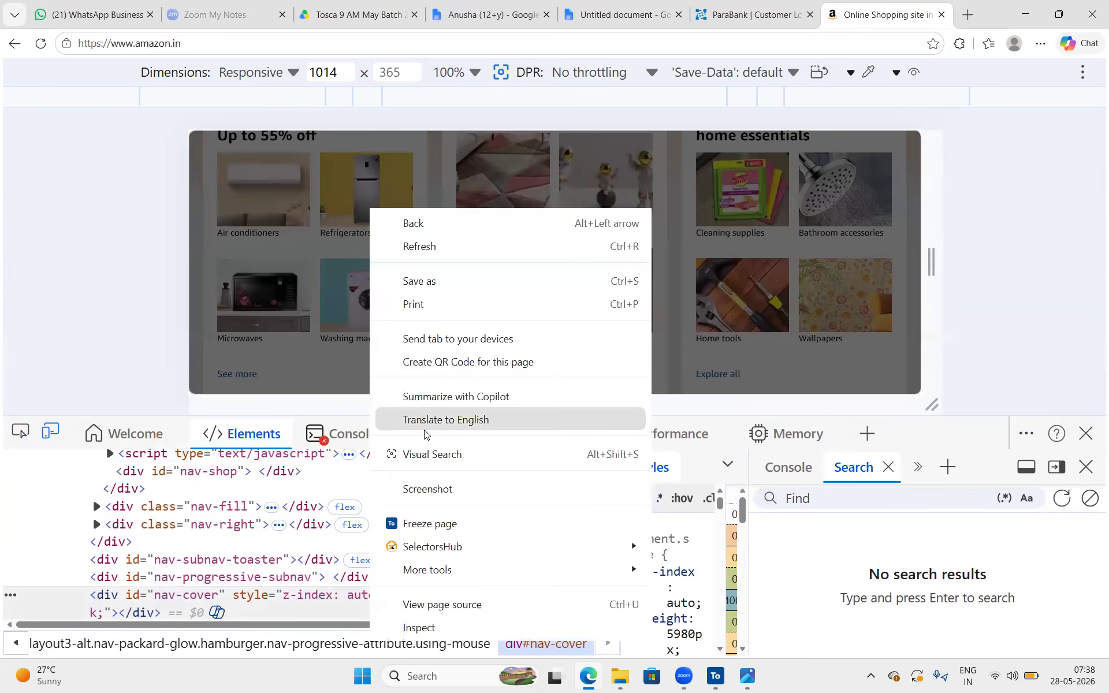
left_click(419, 627)
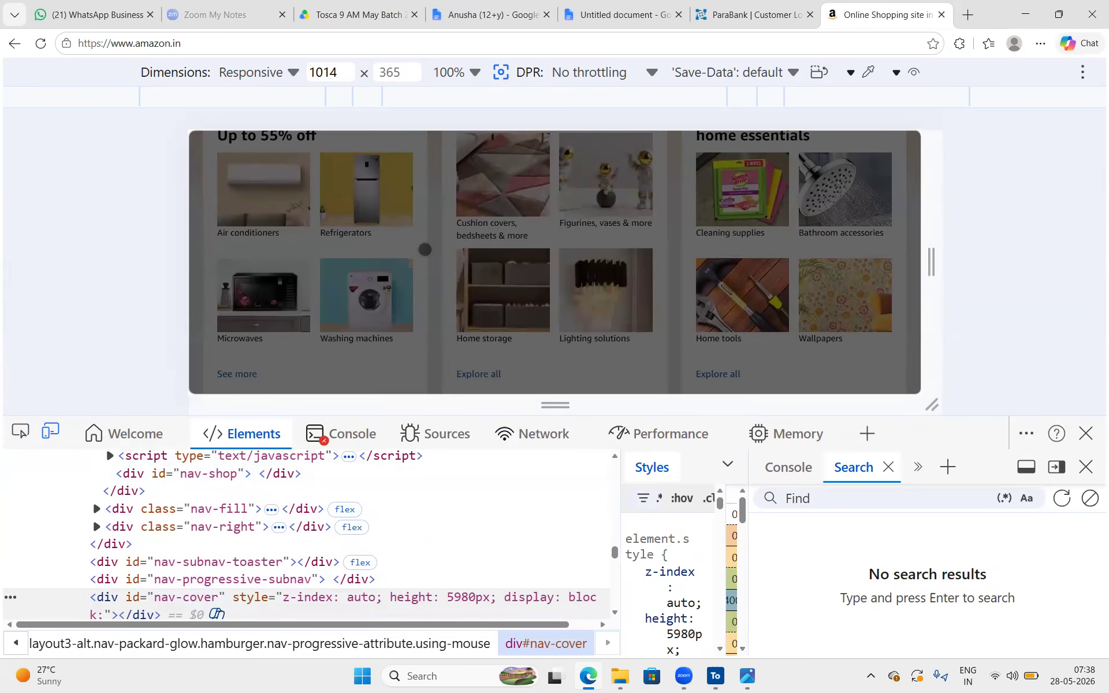
scroll(409, 328, "down", 5)
scroll(409, 327, "up", 6)
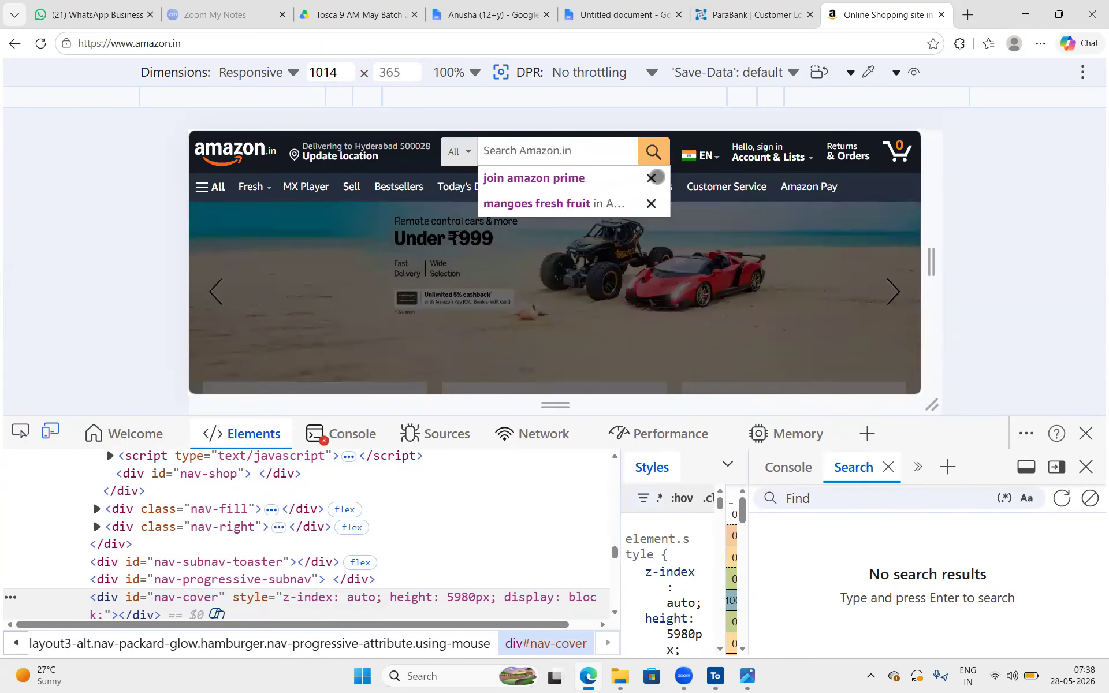
Try to remove the join amazon prime suggestion from the search box and return to the Amazon home page
left_click(651, 177)
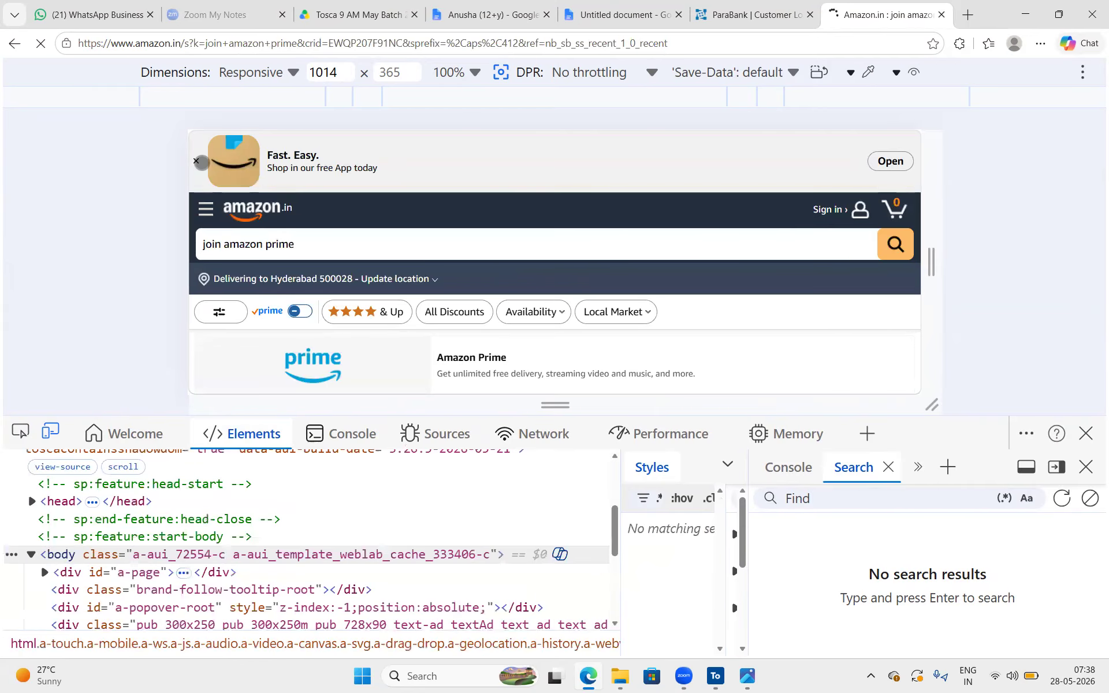
left_click(240, 214)
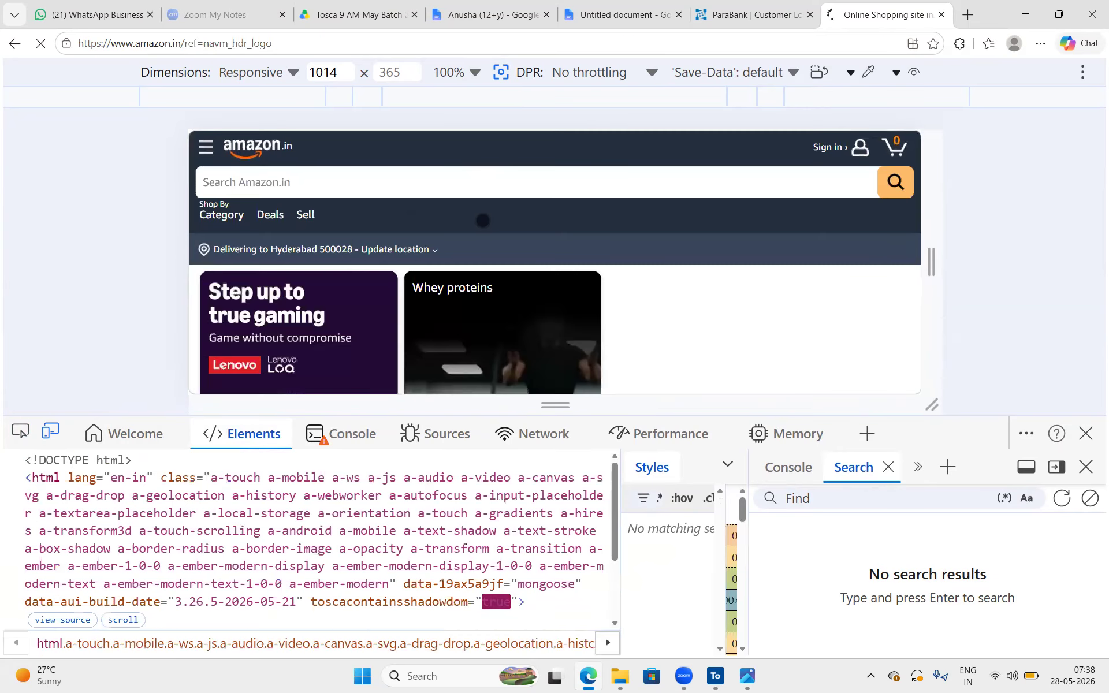
scroll(240, 213, "down", 3)
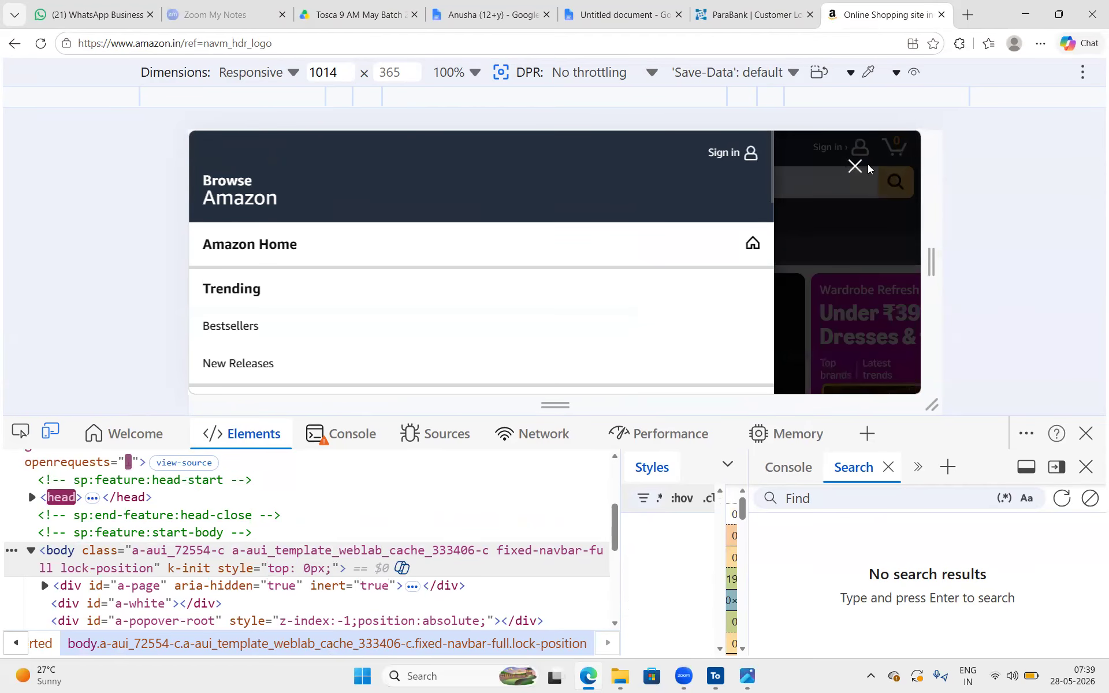
left_click(856, 166)
scroll(528, 305, "down", 10)
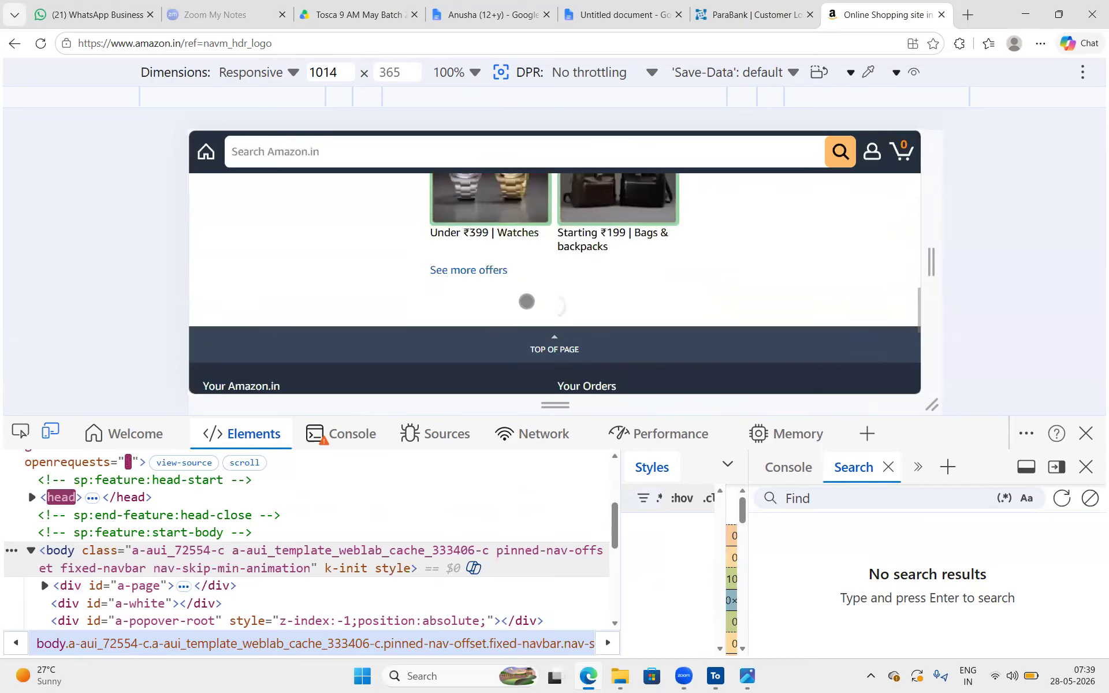
scroll(527, 301, "down", 10)
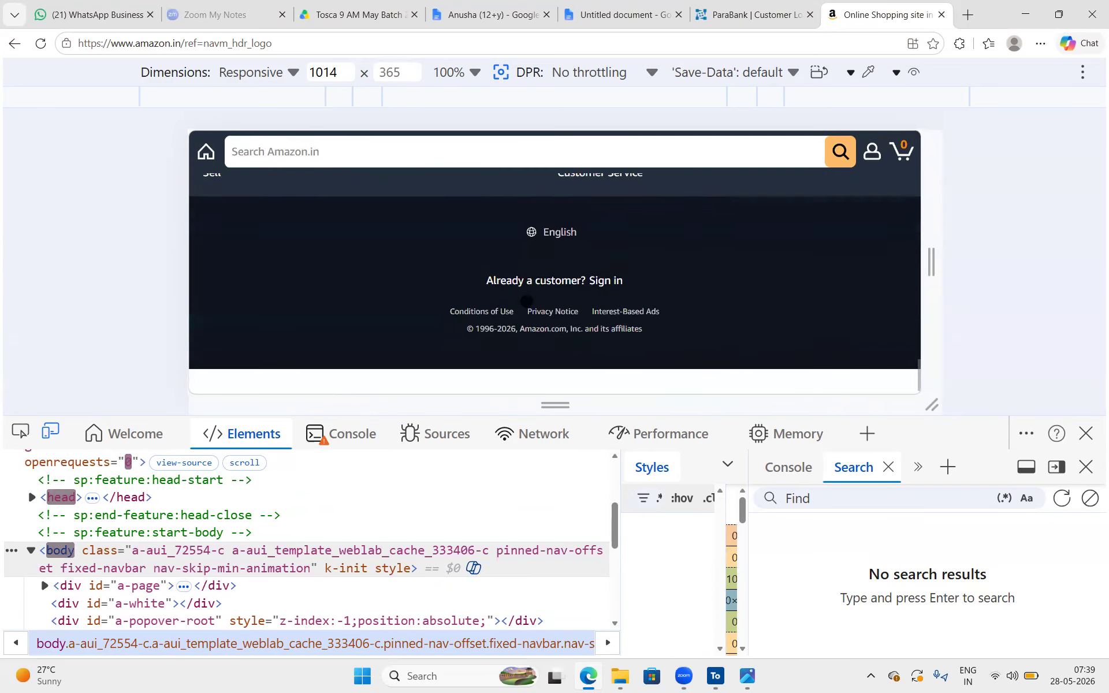
left_click_drag(273, 43, 180, 38)
key("BackSpace")
key("Return")
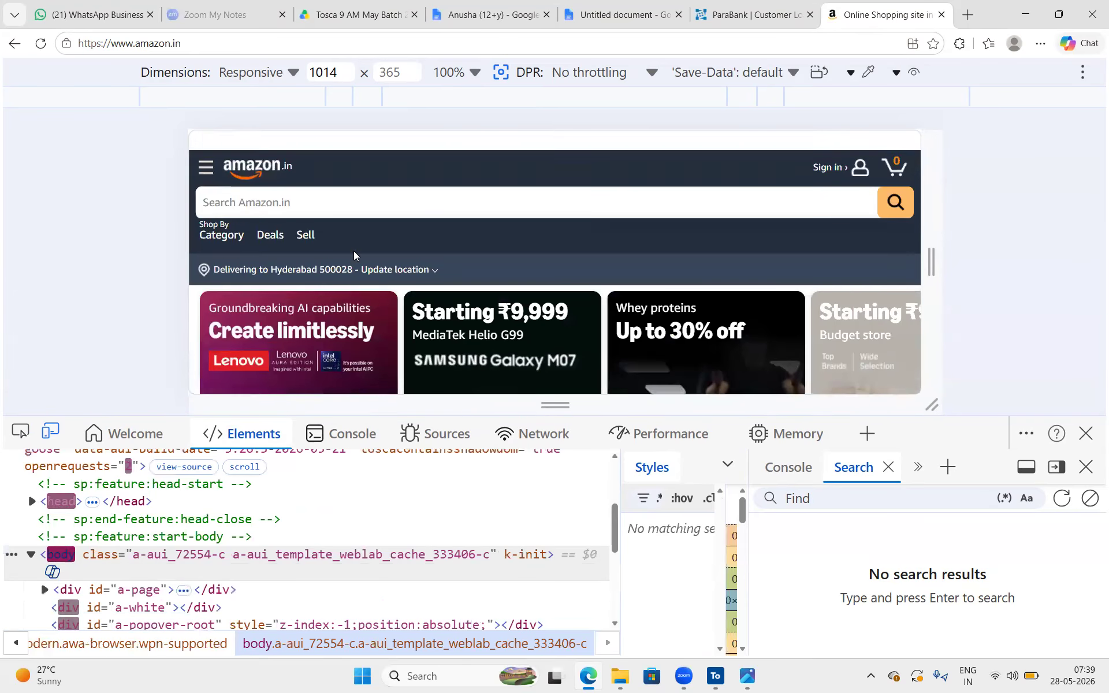
Inspect the Kurtas, sets & more image on the Amazon home page and examine its img tag and attributes
scroll(354, 255, "down", 5)
scroll(354, 255, "up", 4)
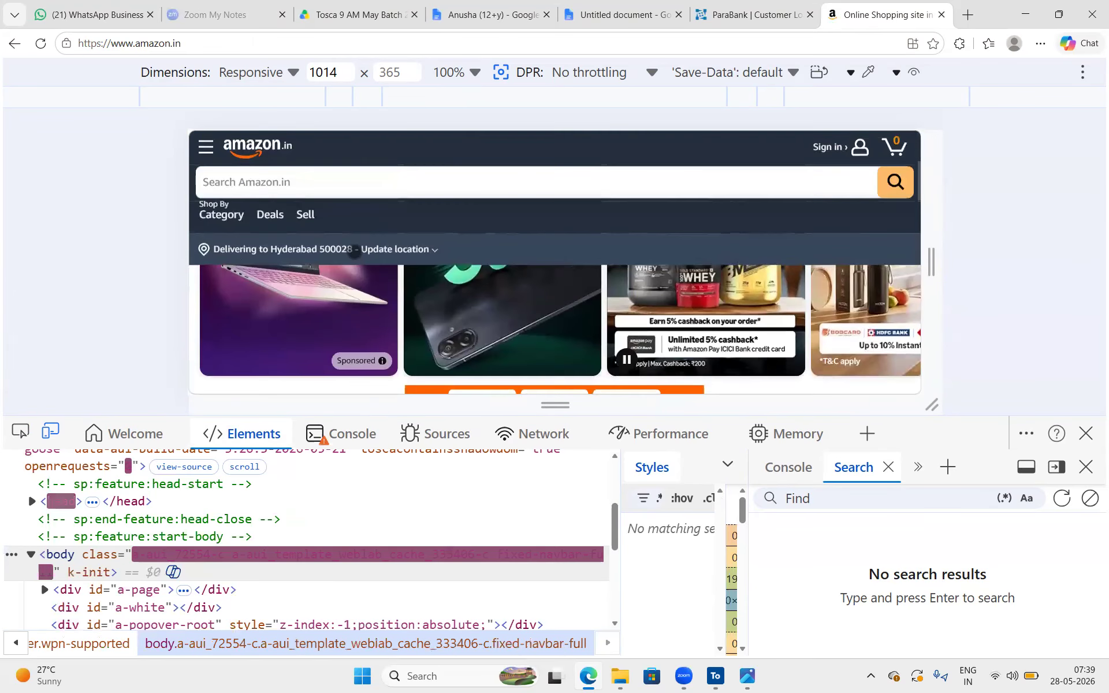
scroll(354, 252, "down", 5)
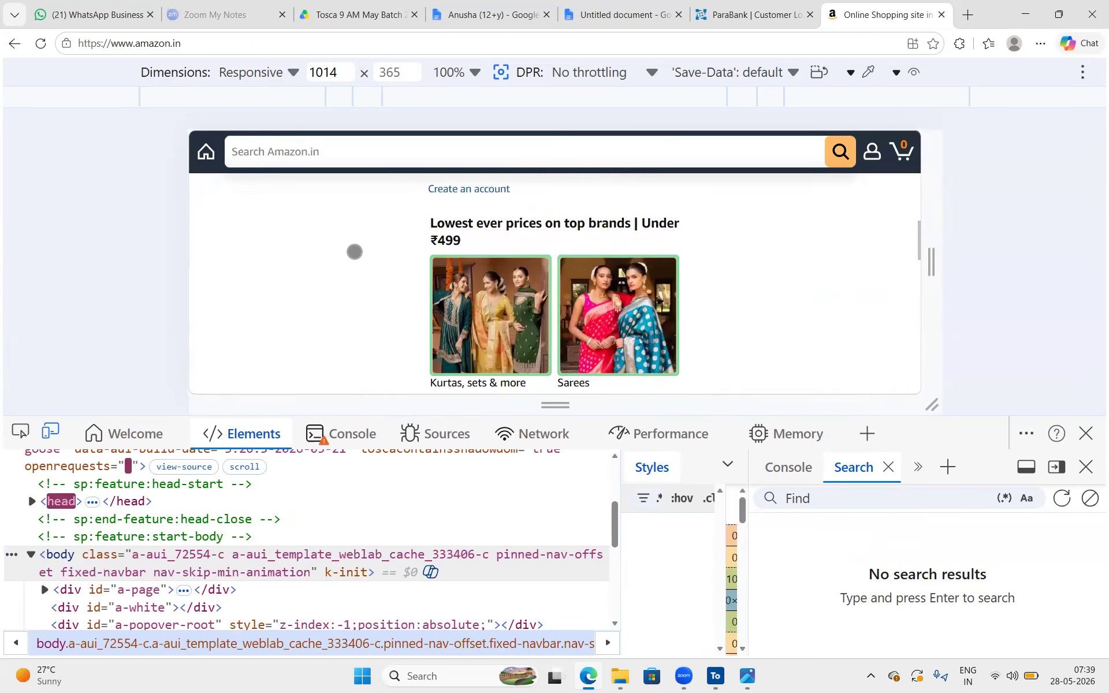
left_click(21, 433)
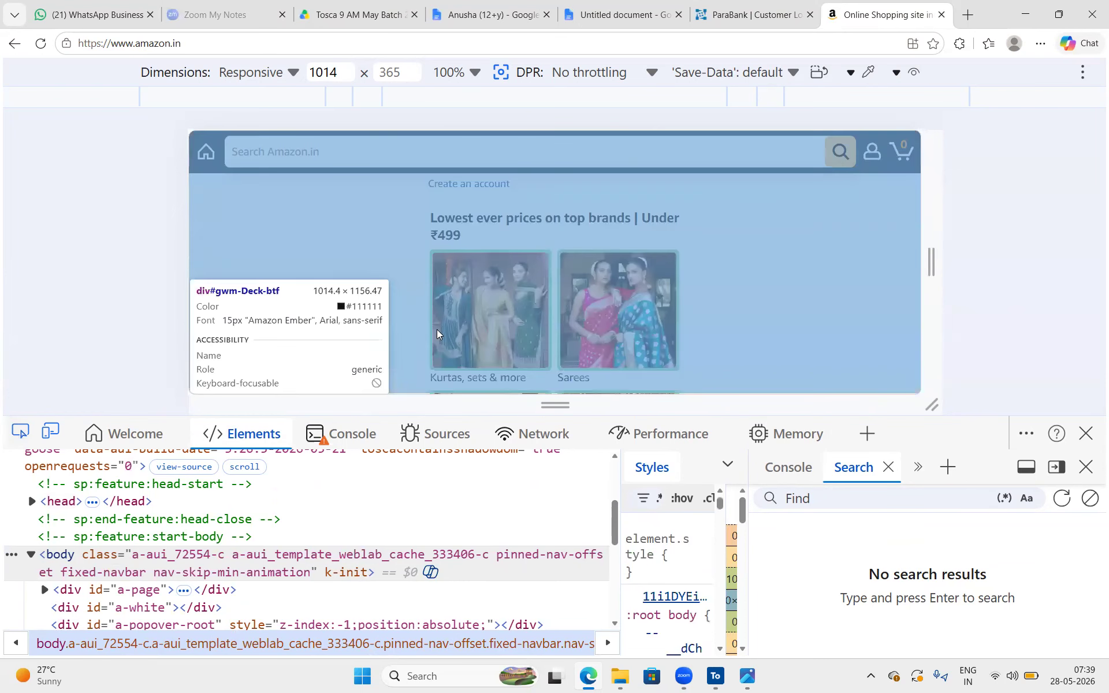
left_click(438, 332)
mouse_move(200, 561)
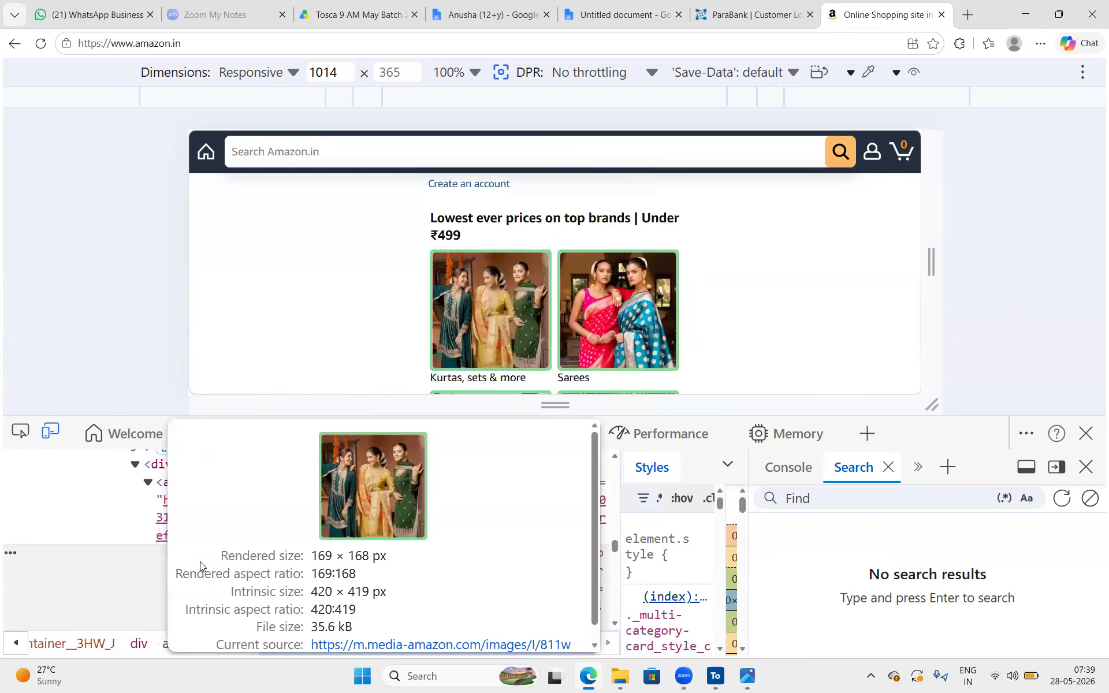
scroll(173, 548, "down", 2)
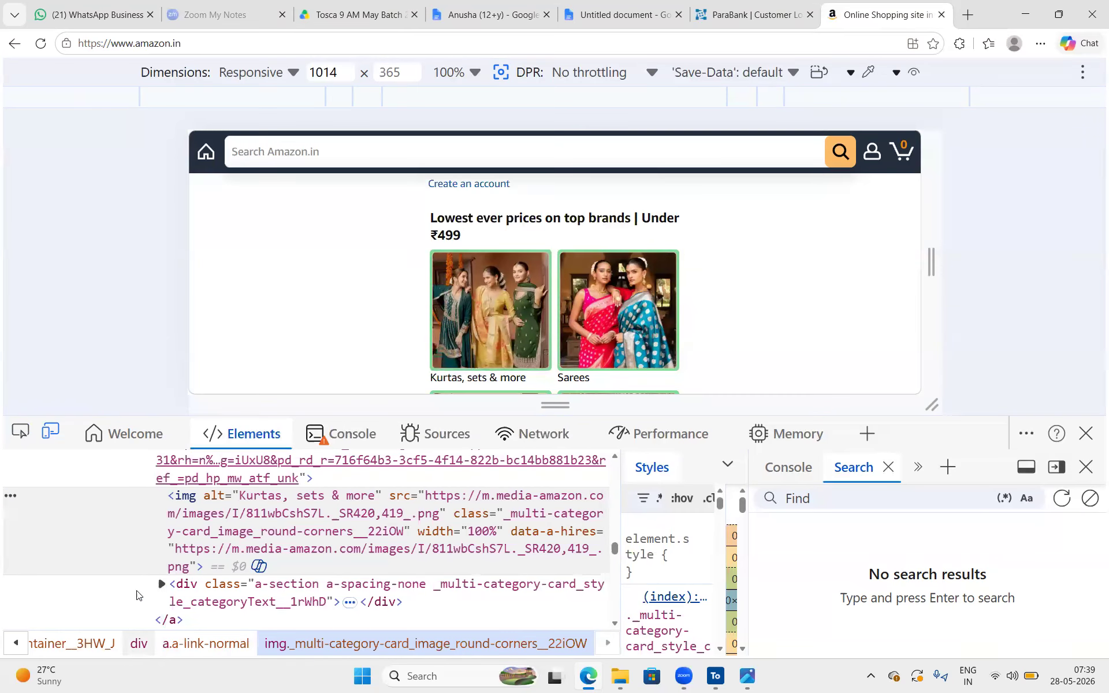
scroll(473, 180, "down", 5)
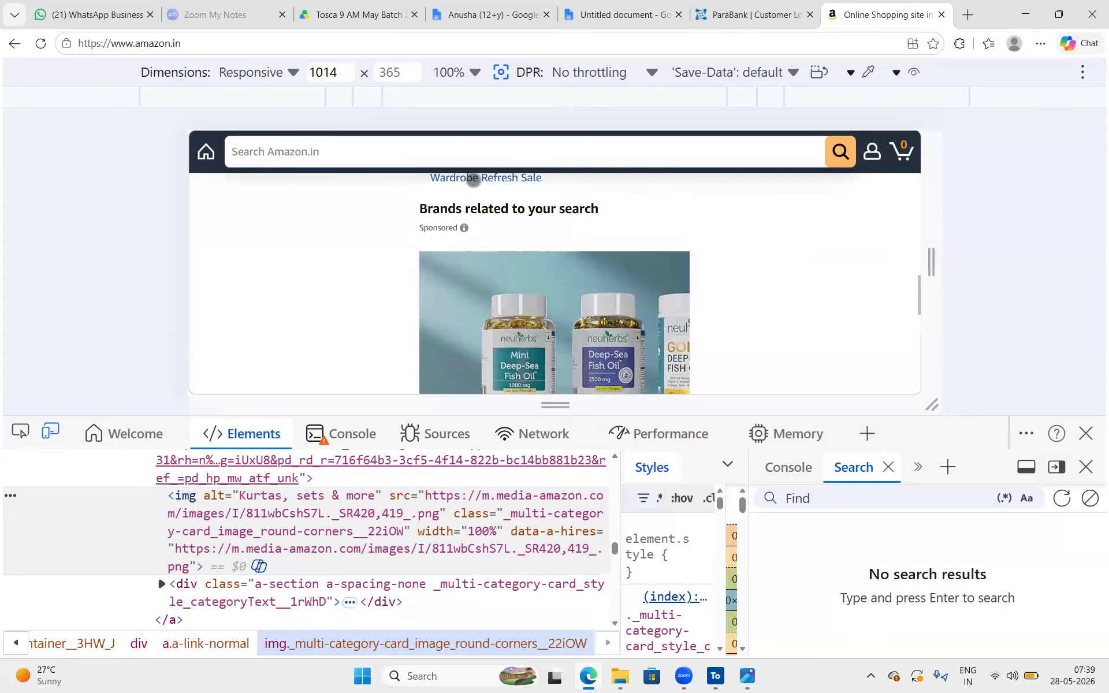
scroll(473, 180, "down", 3)
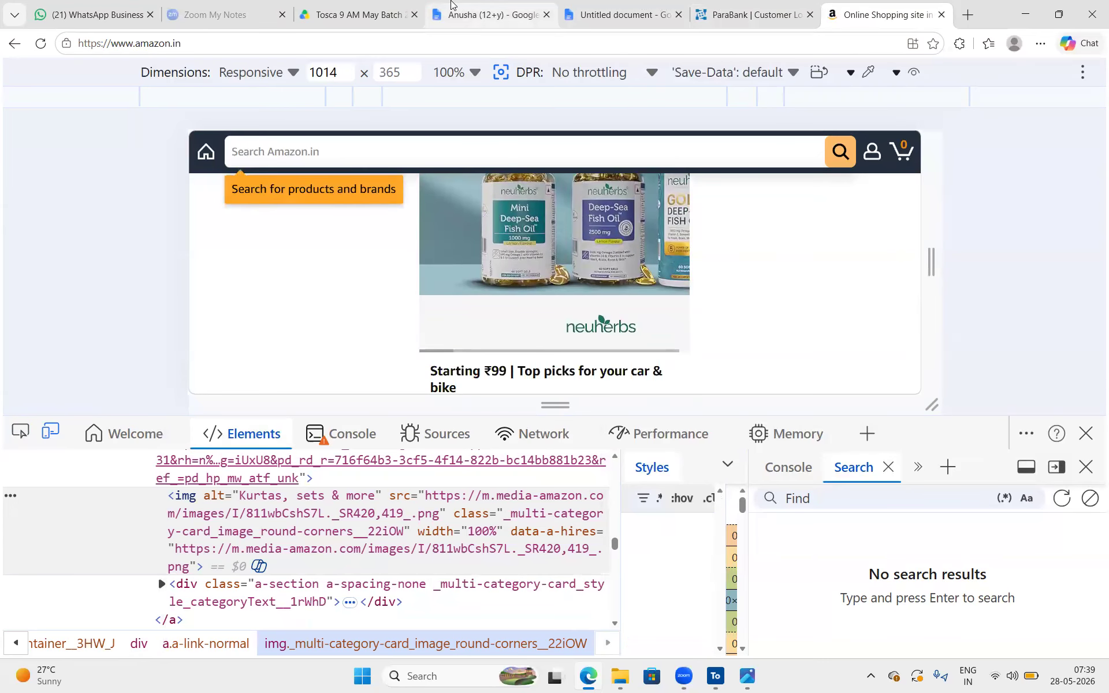
Switch to the (12+y) class notes and highlight the checkboxes entry and the word checkbox beside its input tag
left_click(451, 4)
scroll(399, 502, "down", 2)
left_click(354, 388)
key("shift+Home")
double_click(605, 388)
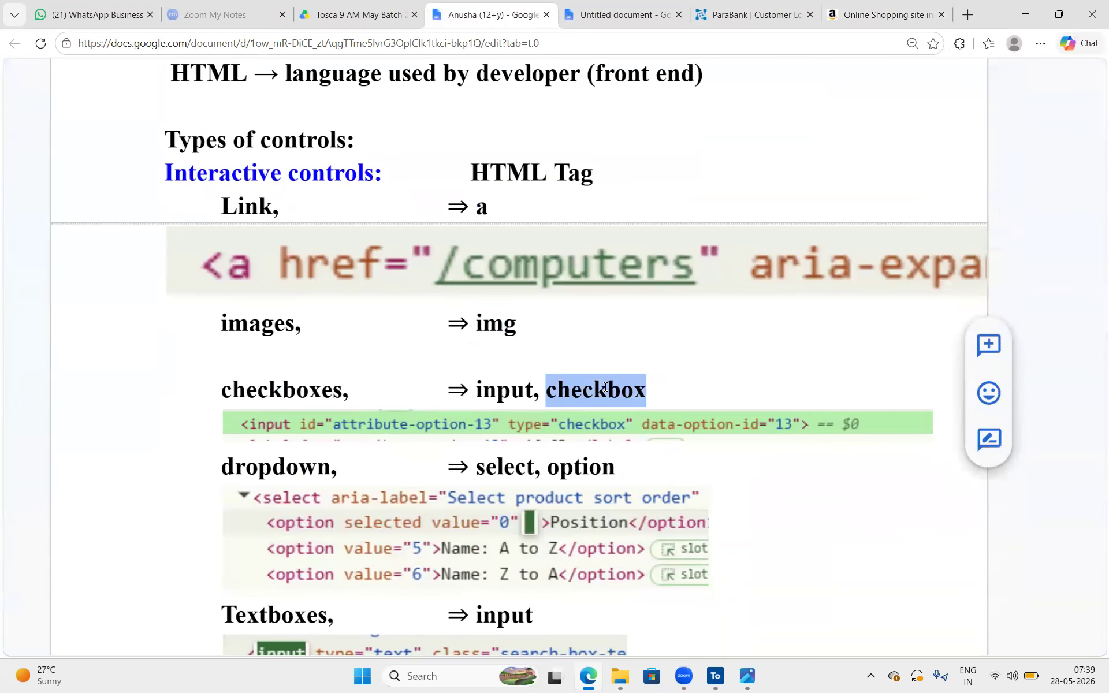
Switch to the ParaBank Customer Lookup page, enlarge the page area and look through the form for a checkbox
left_click(745, 4)
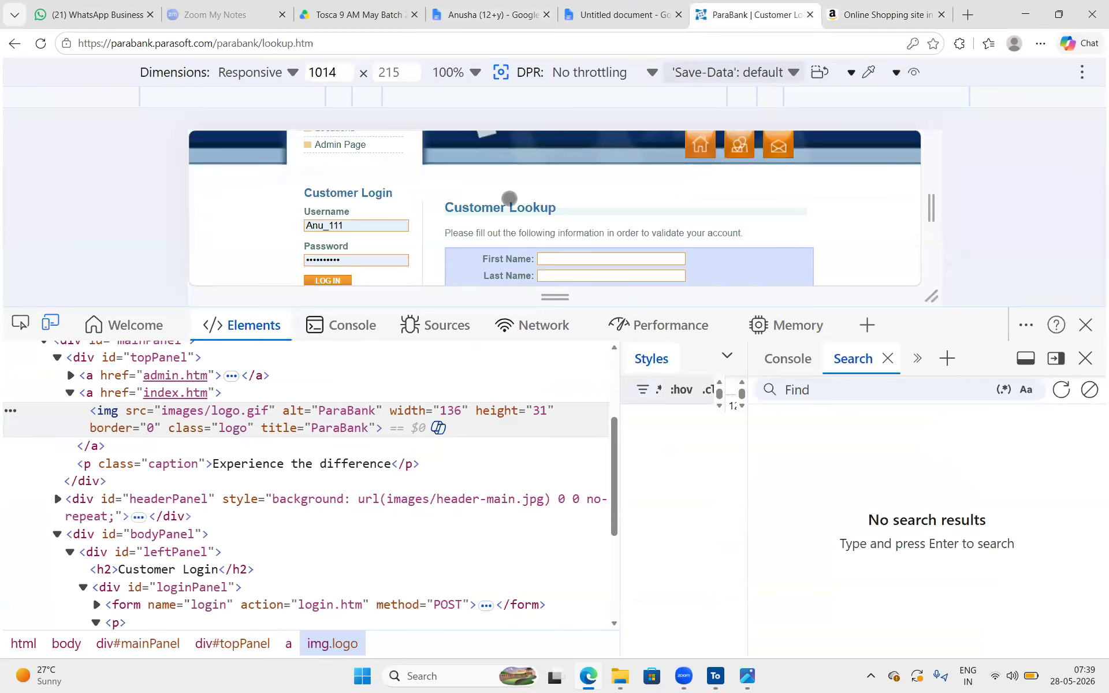
scroll(509, 198, "down", 5)
scroll(508, 201, "up", 5)
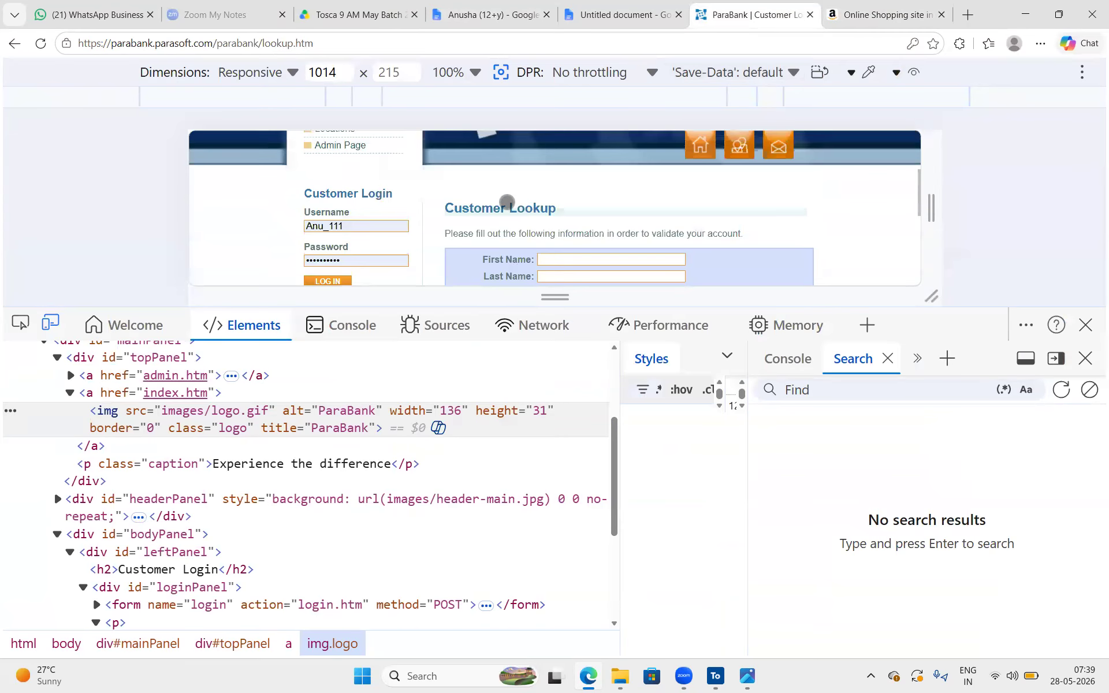
scroll(507, 202, "up", 2)
scroll(508, 211, "down", 2)
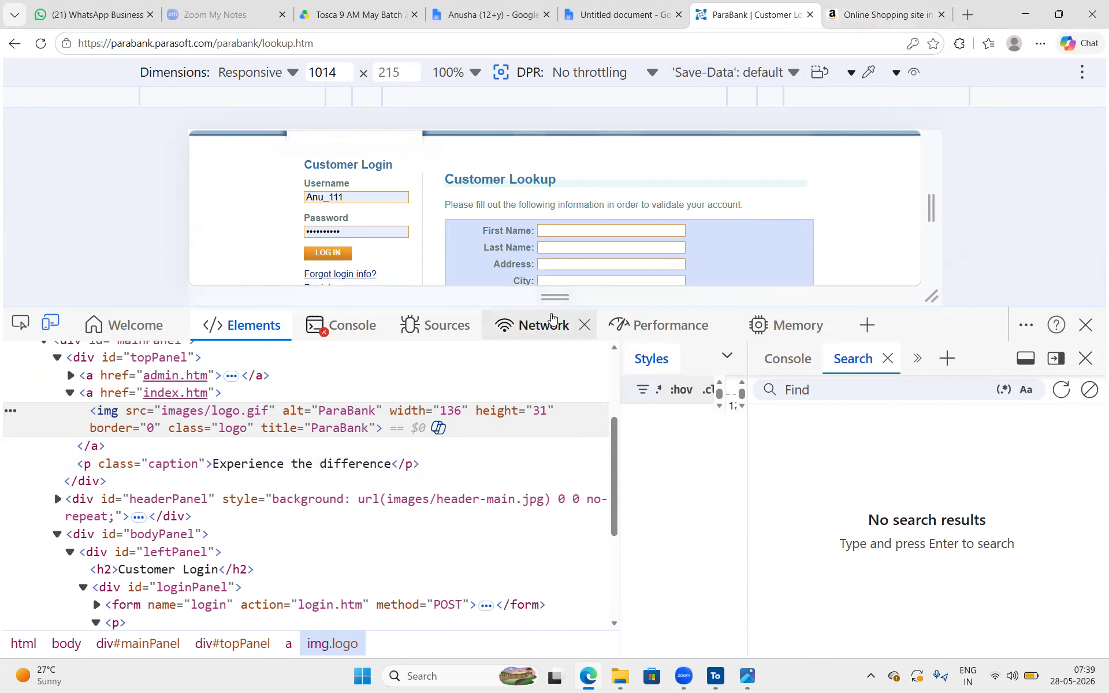
left_click_drag(544, 308, 544, 523)
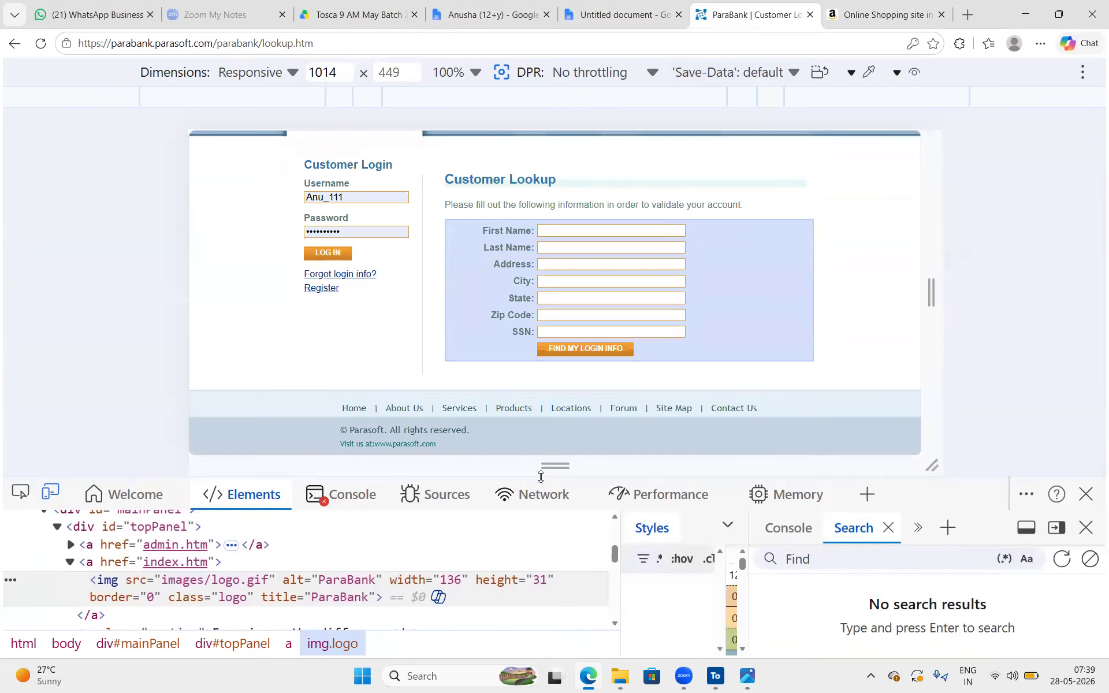
Switch to the Amazon home page and search the store for laptops
left_click(883, 15)
scroll(329, 302, "down", 15)
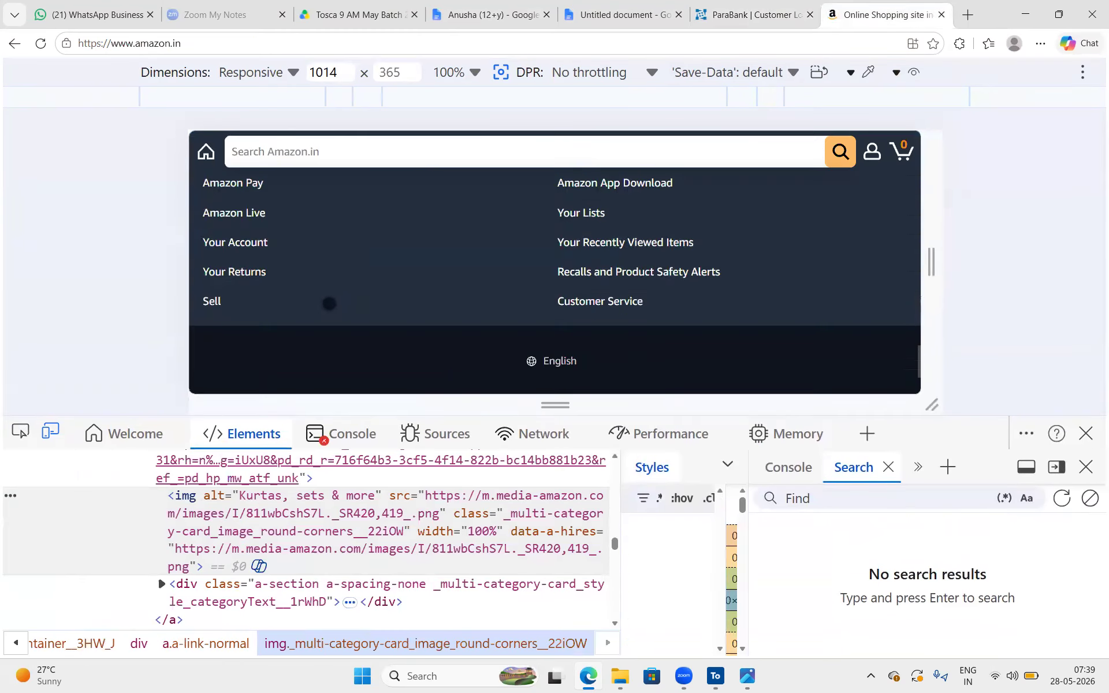
scroll(402, 192, "up", 10)
scroll(393, 286, "up", 8)
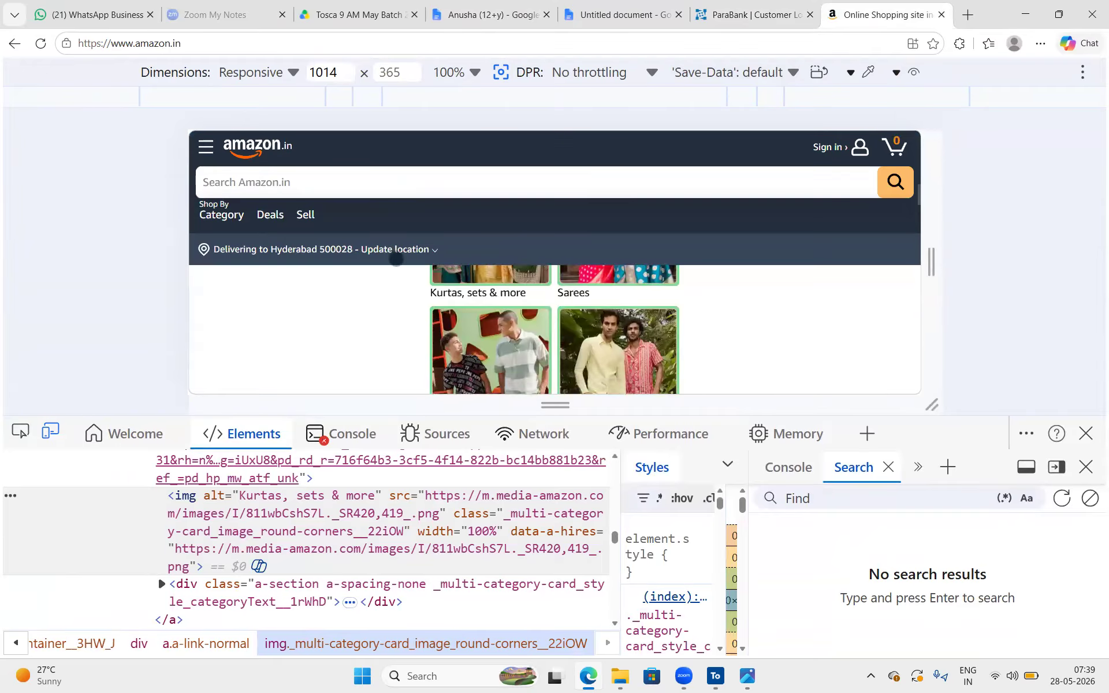
scroll(392, 189, "up", 2)
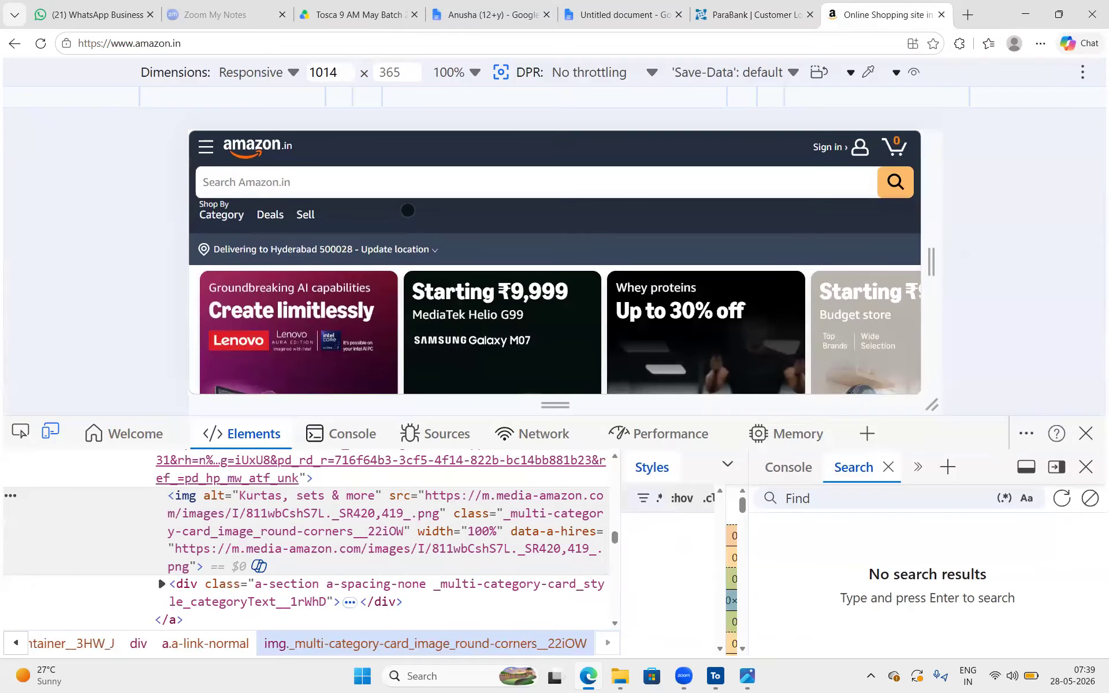
left_click(392, 188)
type("la")
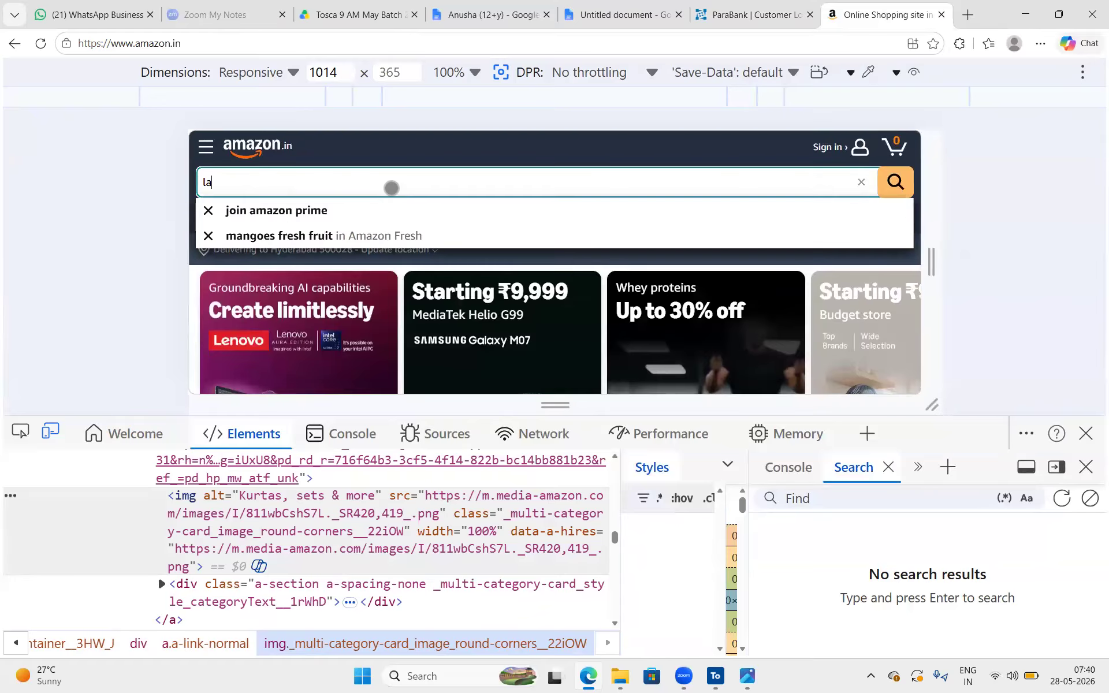
type("ptops")
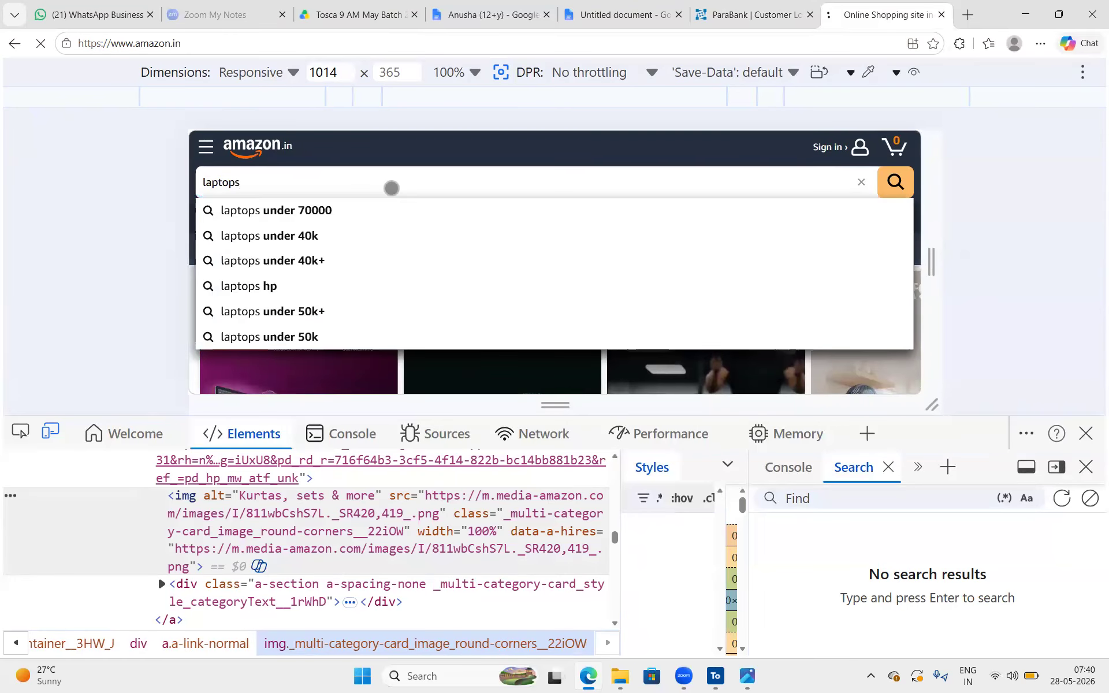
key("Return")
Look through the laptop results for checkboxes, expand the GPU Manufacturer filter and restrict the results to Up to ₹45,000
scroll(364, 291, "down", 10)
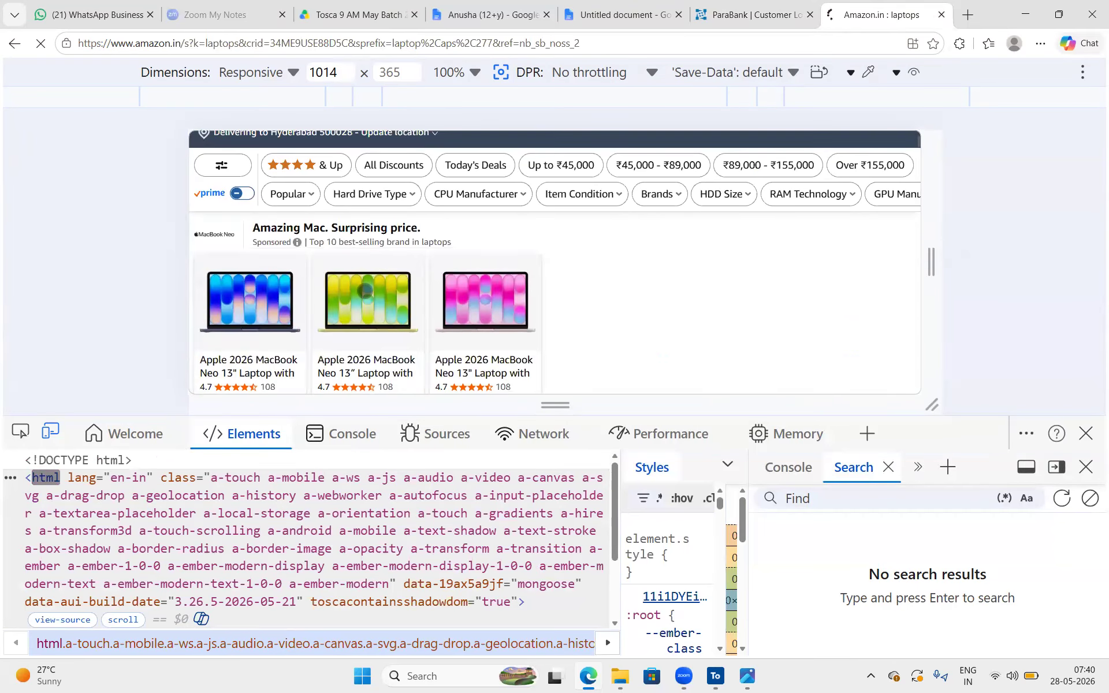
scroll(364, 290, "down", 15)
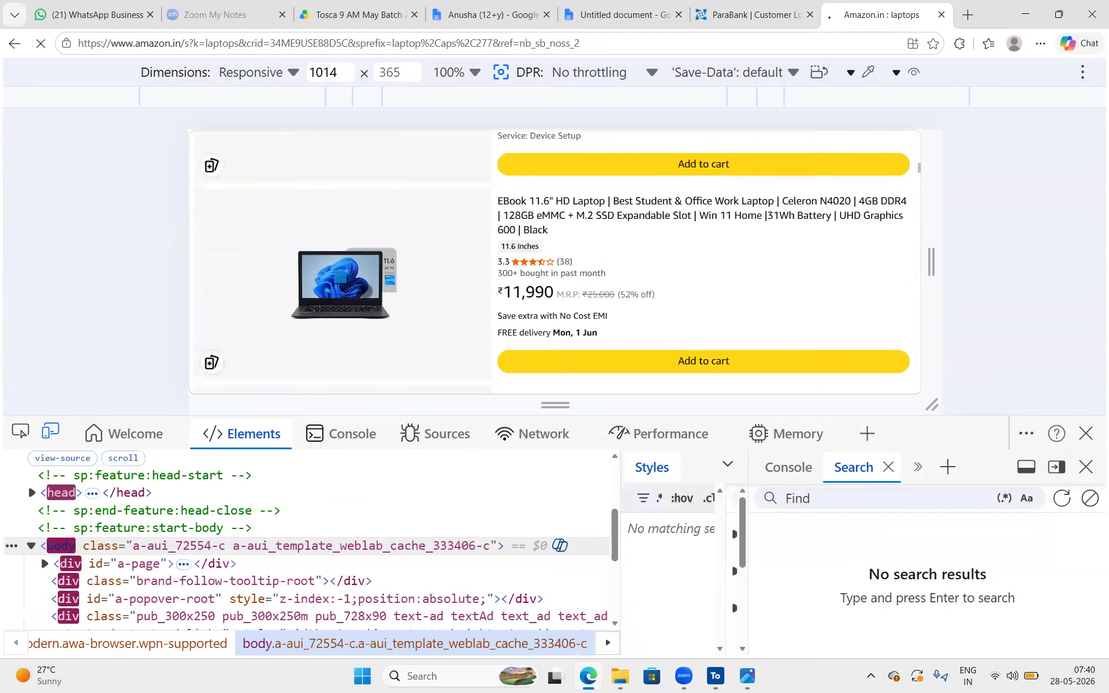
scroll(364, 291, "down", 15)
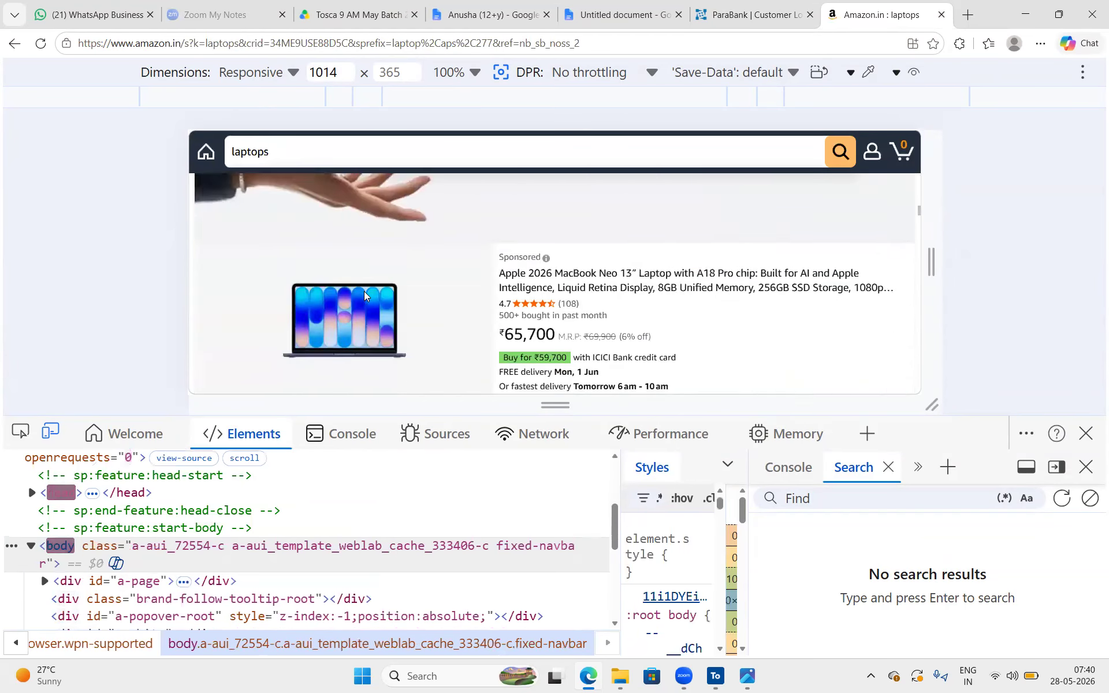
scroll(365, 291, "up", 20)
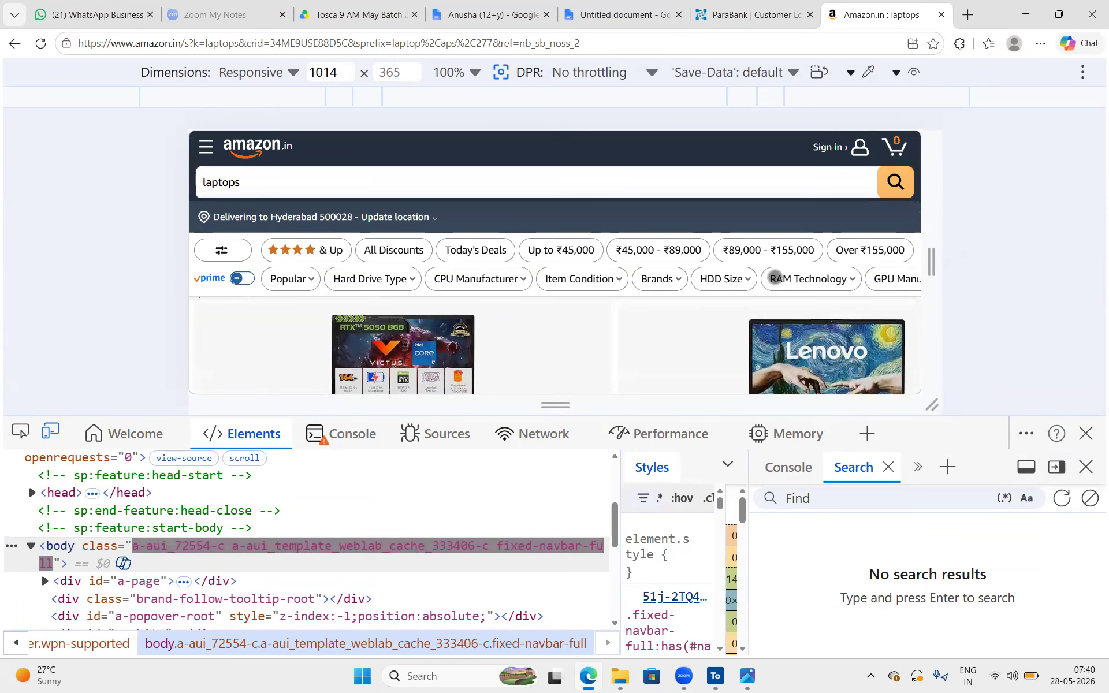
left_click(903, 281)
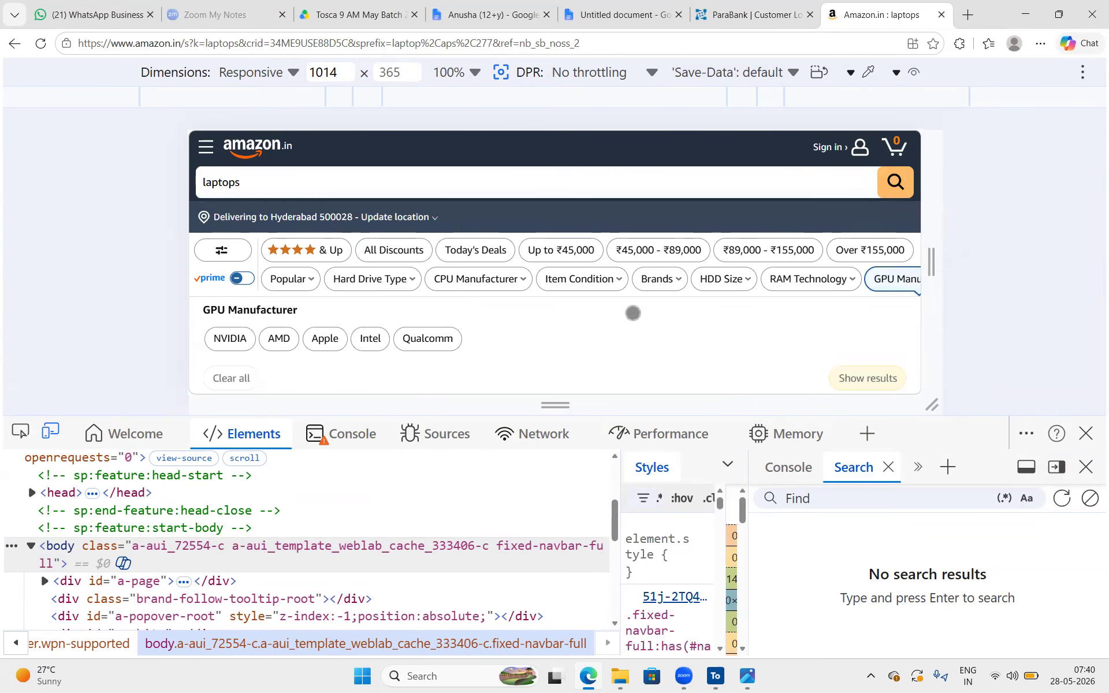
left_click(528, 250)
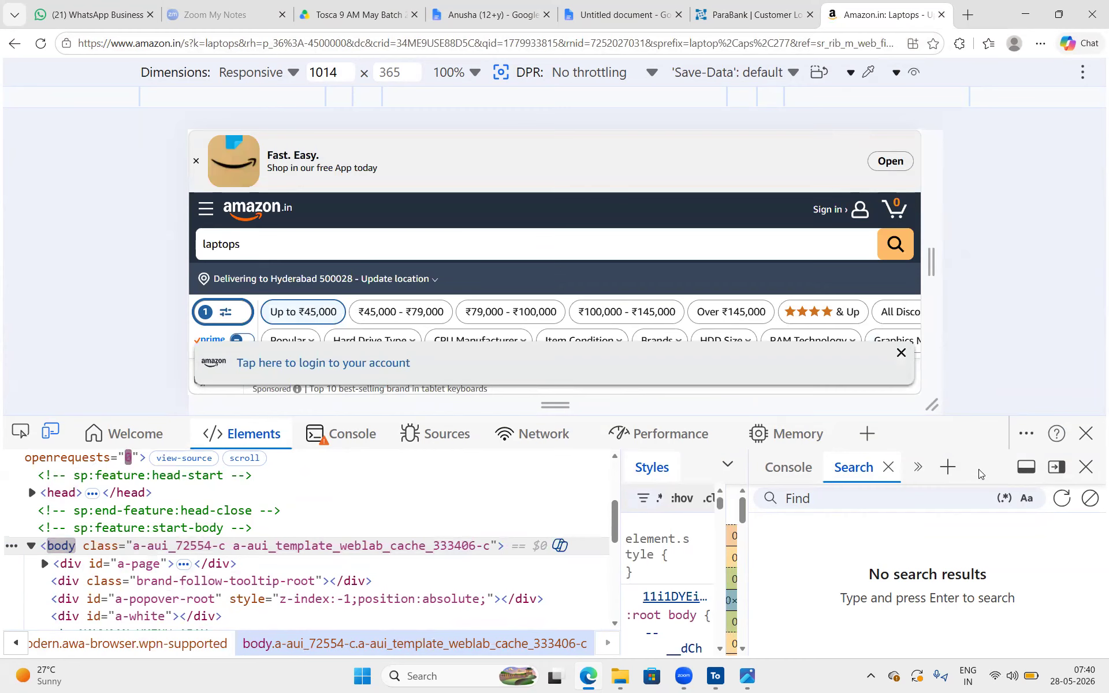
Close the developer tools and look through the price-filtered laptop results for checkboxes
left_click(1086, 434)
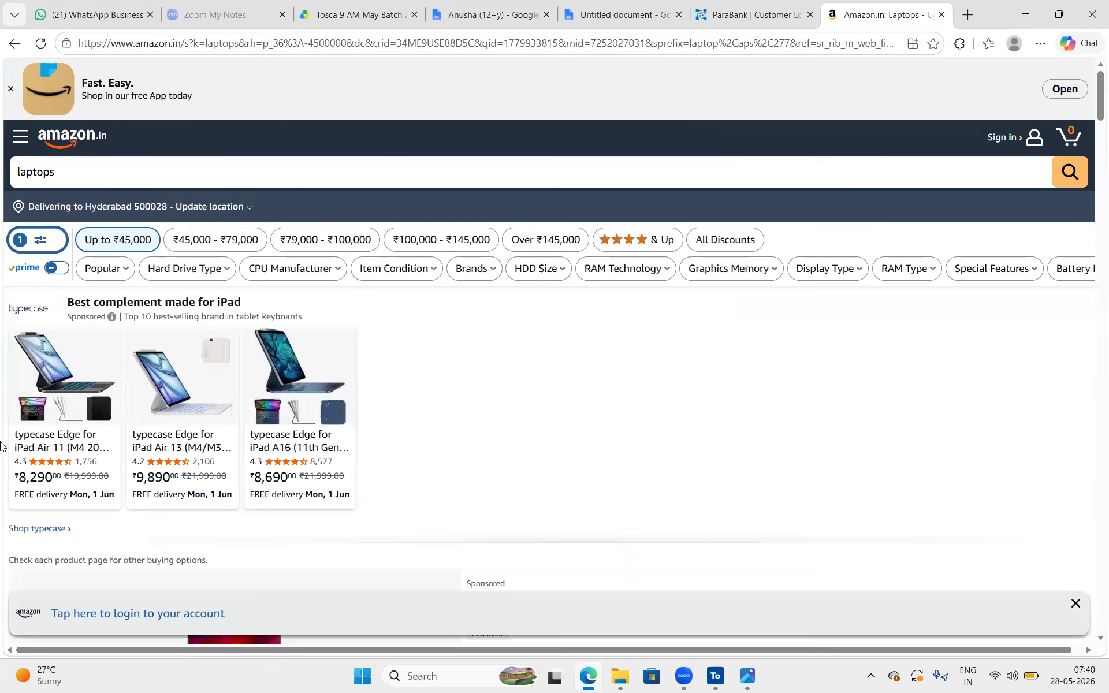
scroll(242, 462, "down", 20)
scroll(242, 462, "up", 20)
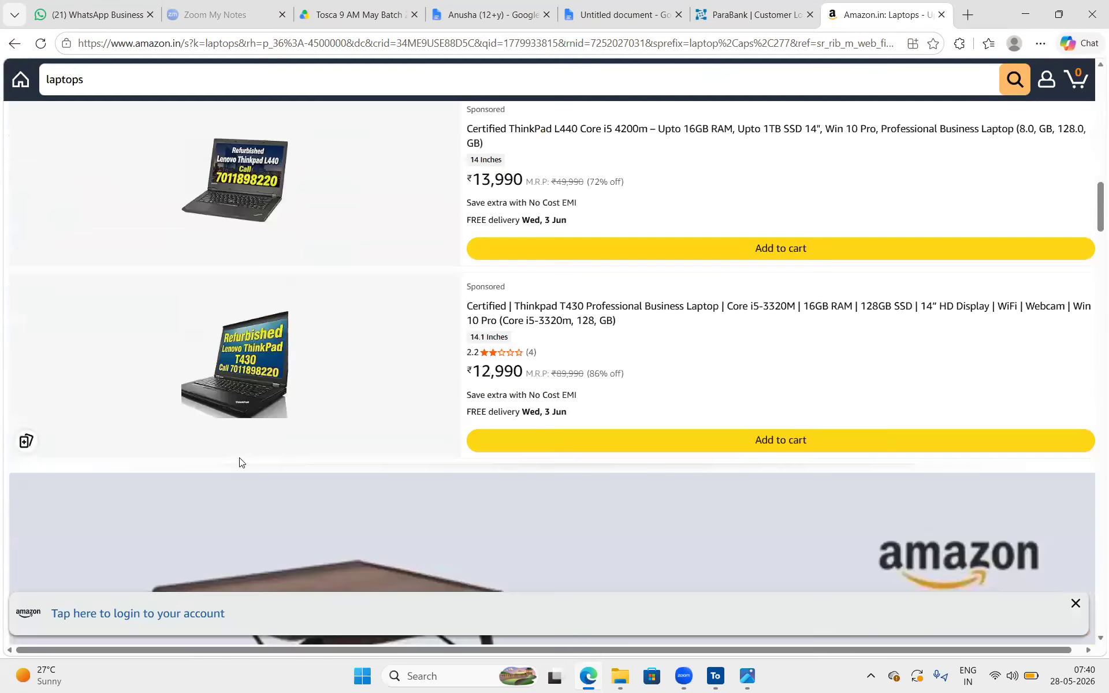
scroll(242, 462, "up", 2)
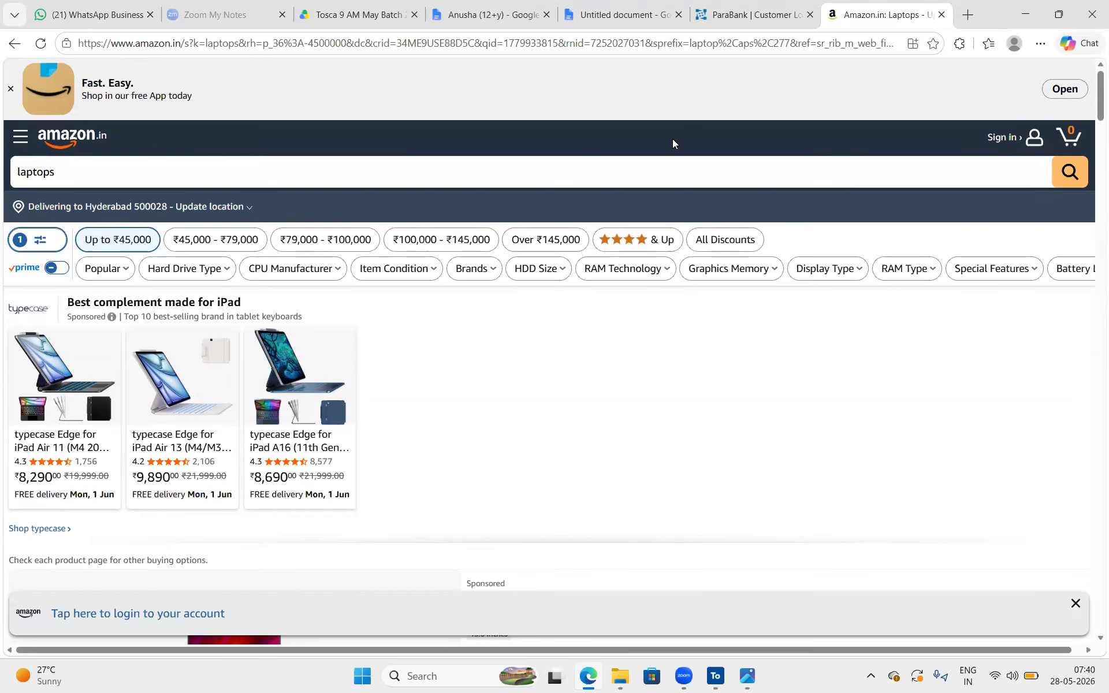
Close the current Amazon page and load the amazon.in home page in a fresh browser tab
left_click(964, 13)
left_click(943, 15)
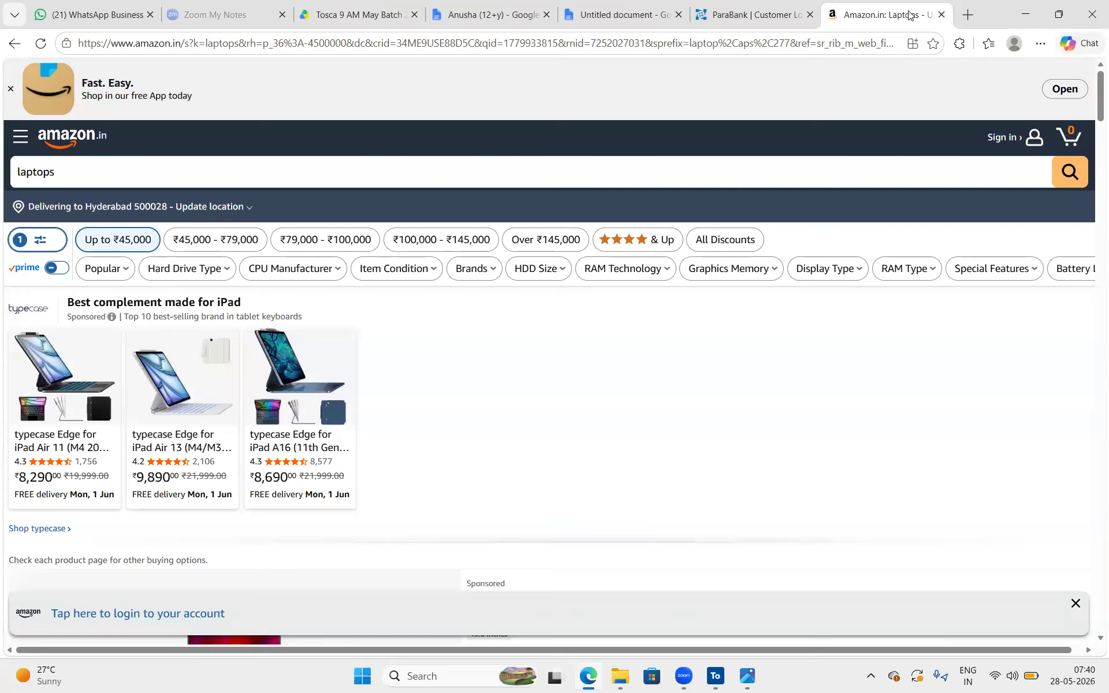
left_click(943, 15)
left_click(973, 16)
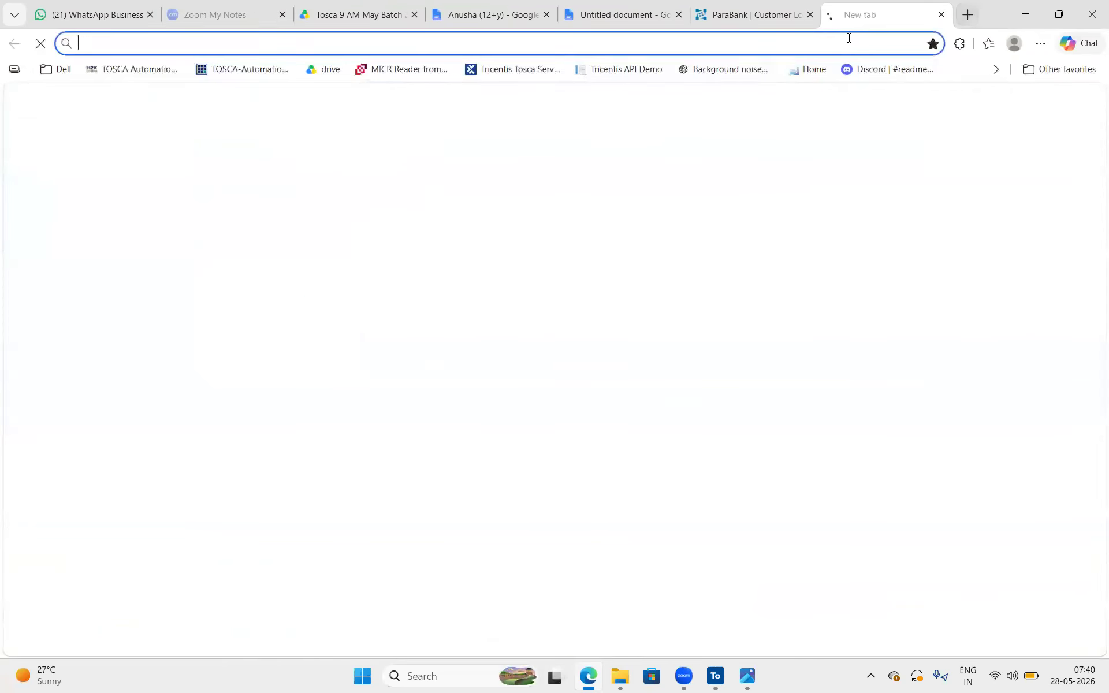
type("amaon")
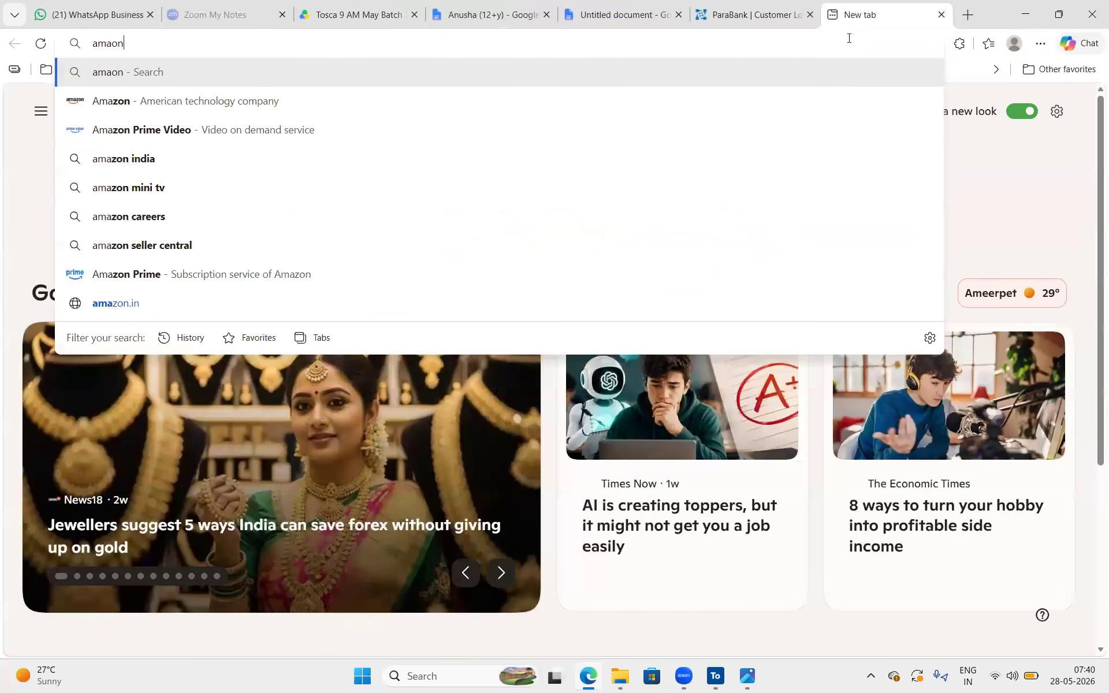
key("BackSpace")
key("BackSpace")
key("BackSpace")
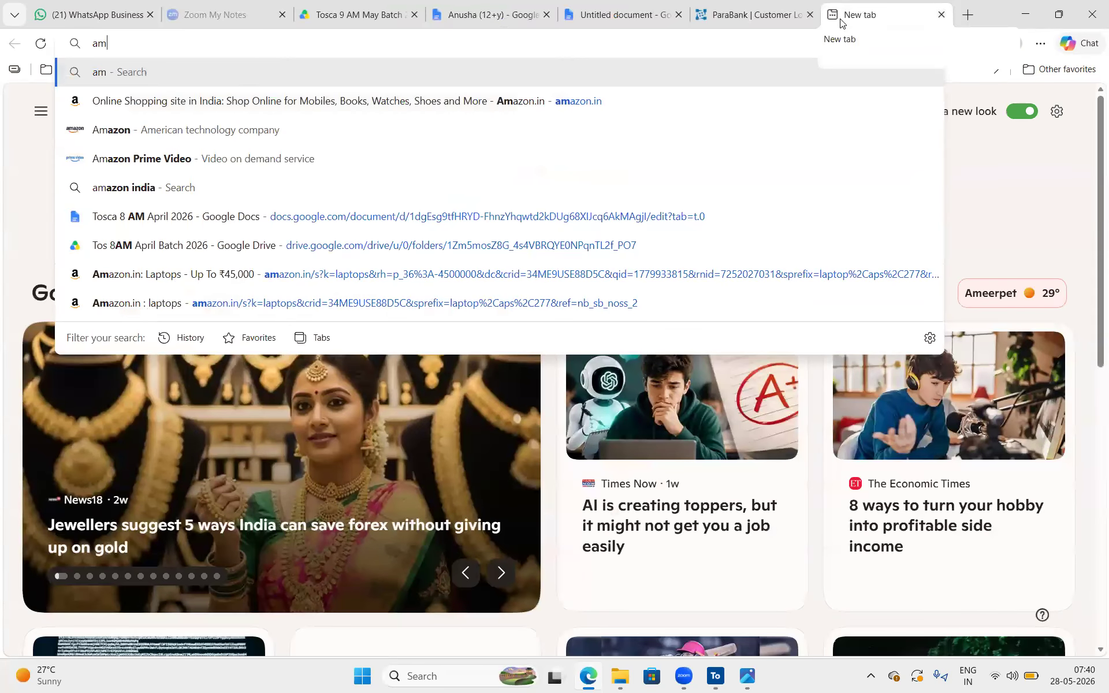
key("Down")
key("Return")
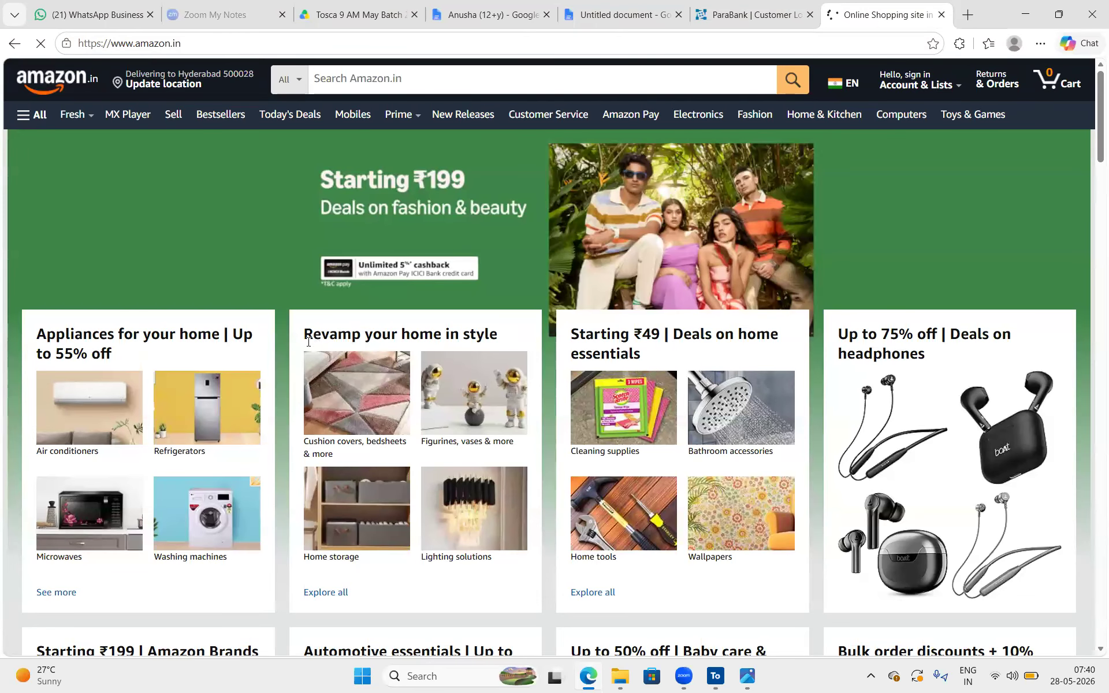
Search Amazon for laptops and filter the results by the HP brand
left_click(381, 77)
type("laptops")
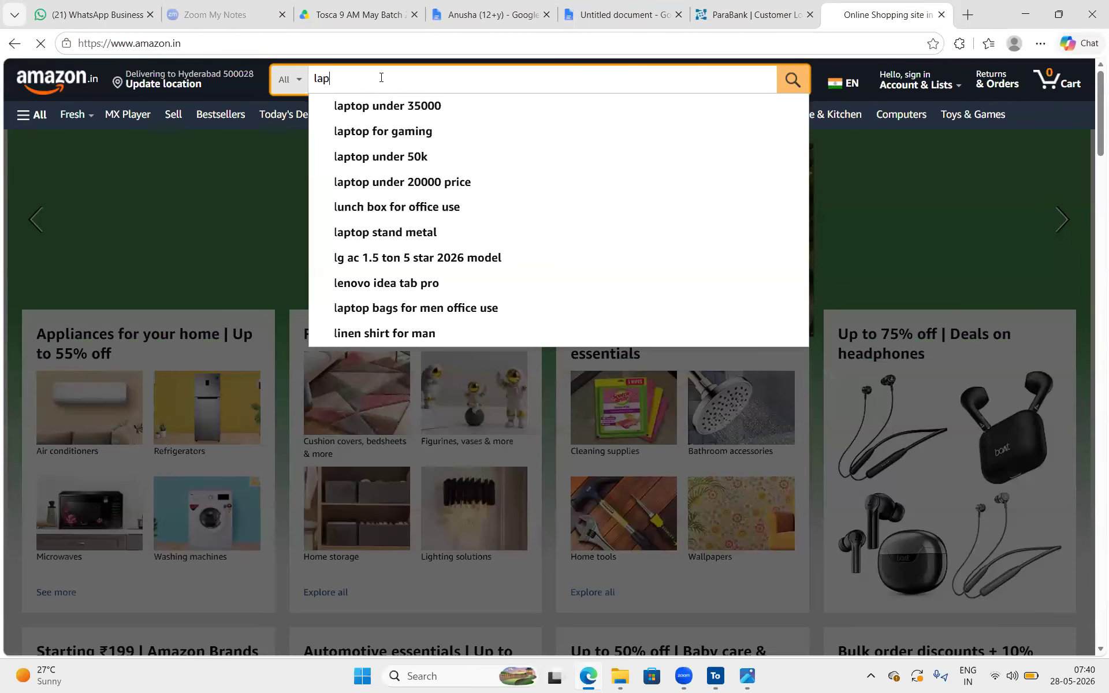
key("Return")
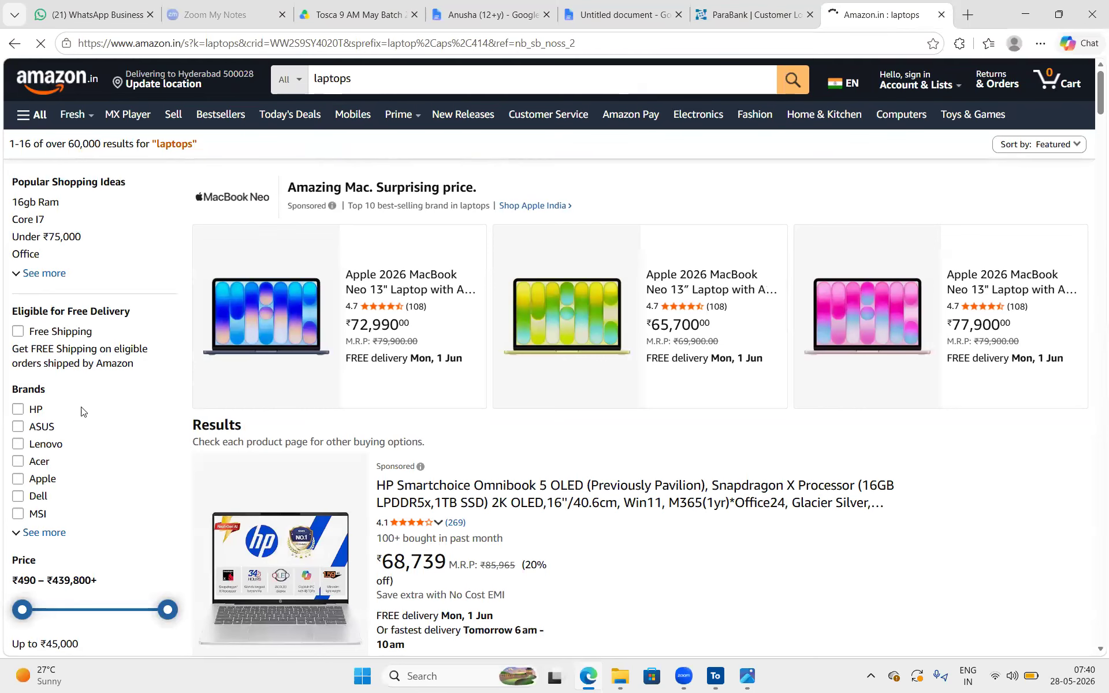
left_click(18, 410)
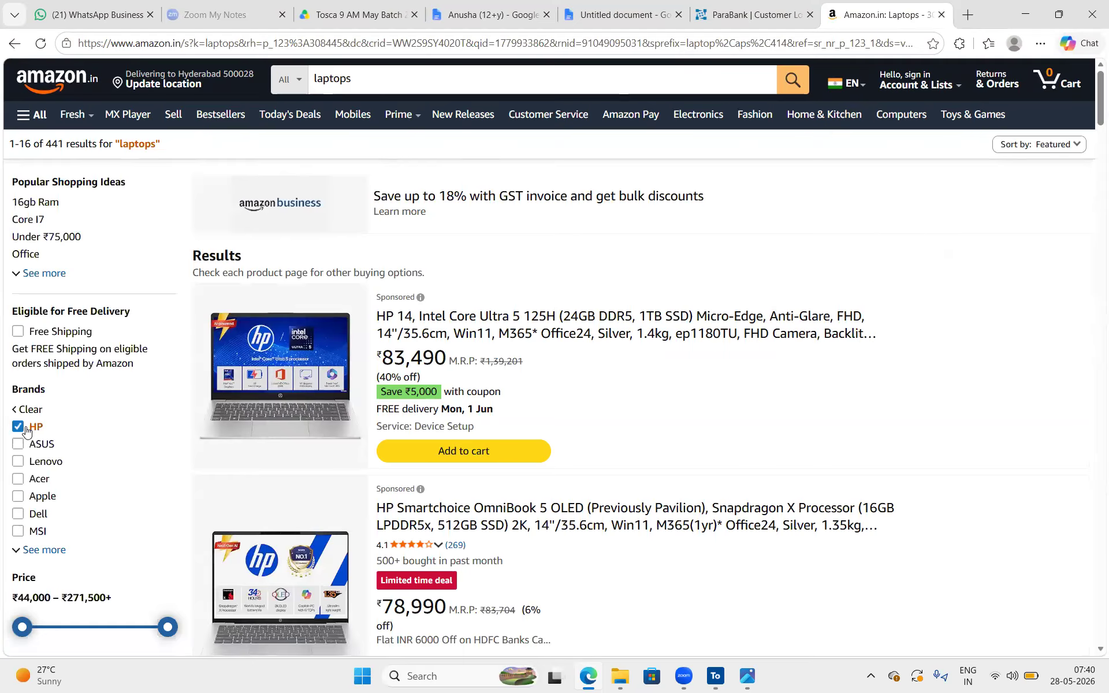
Inspect the HP brand checkbox and highlight its input tag and type="checkbox" attribute in the page markup
right_click(20, 430)
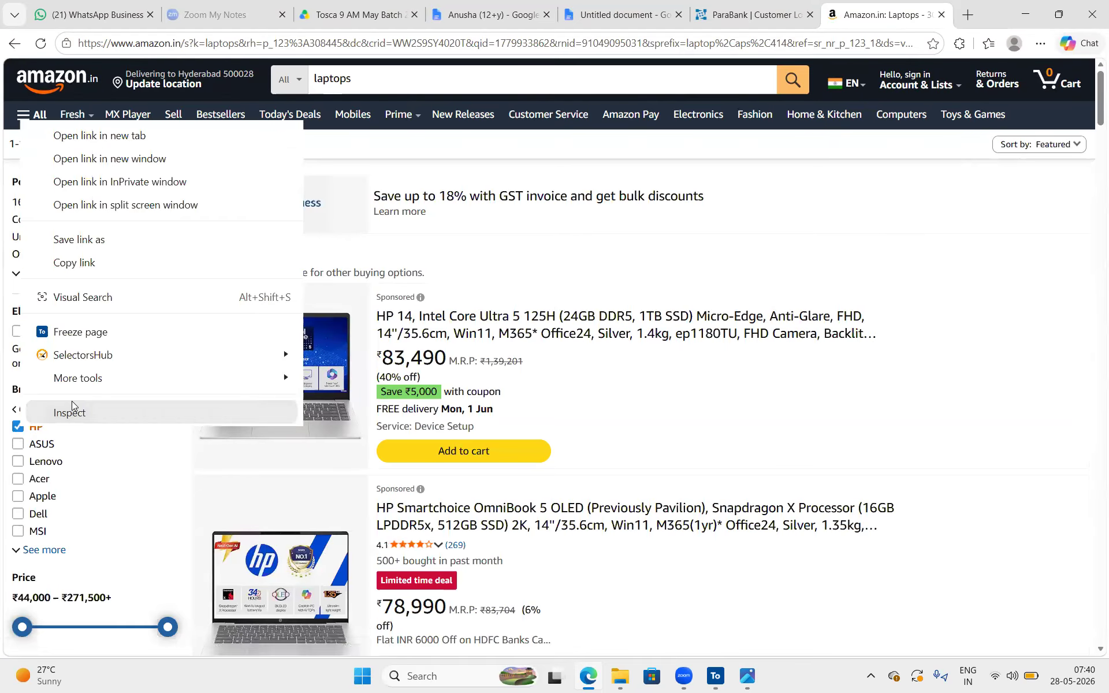
left_click(165, 340)
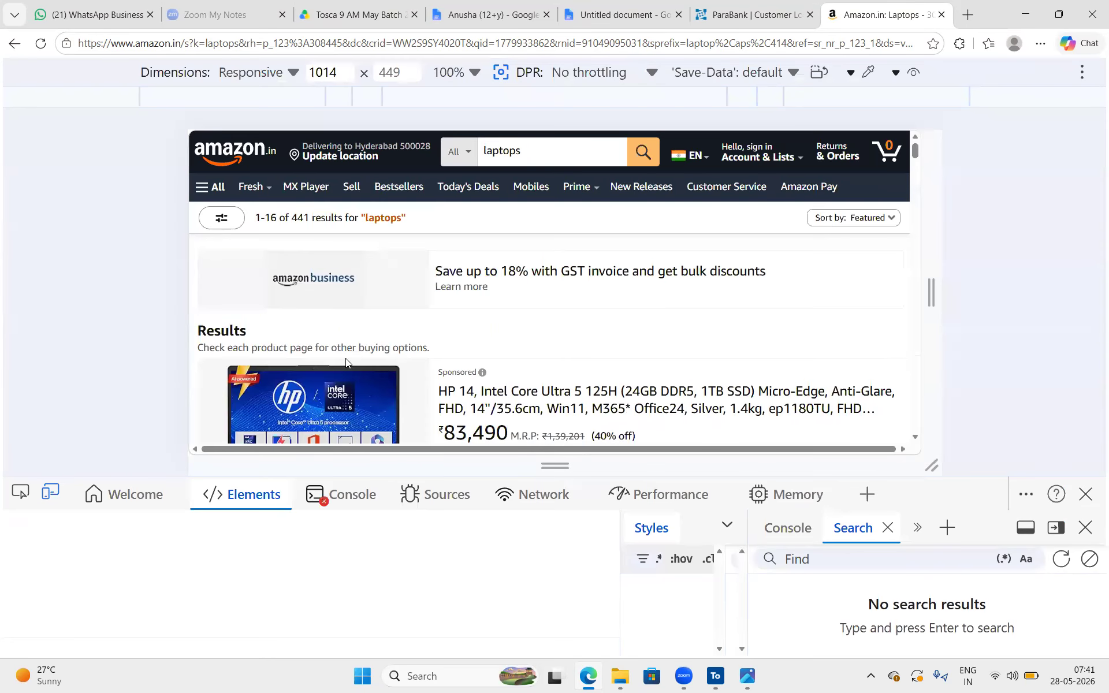
scroll(346, 358, "down", 5)
scroll(345, 358, "down", 4)
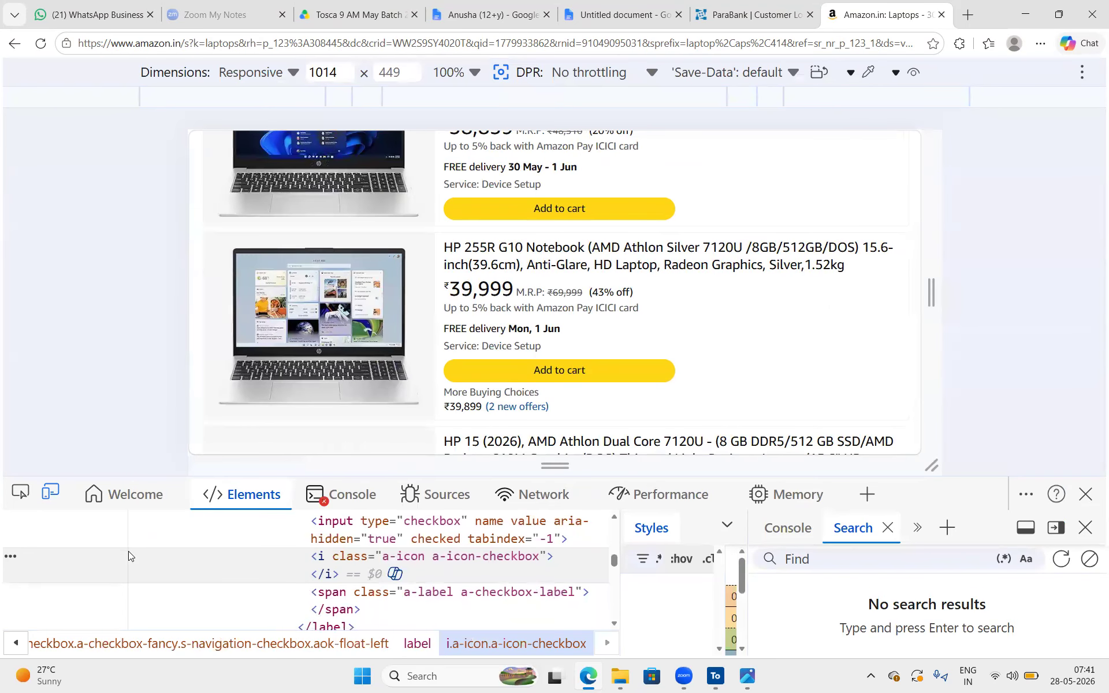
left_click(334, 555)
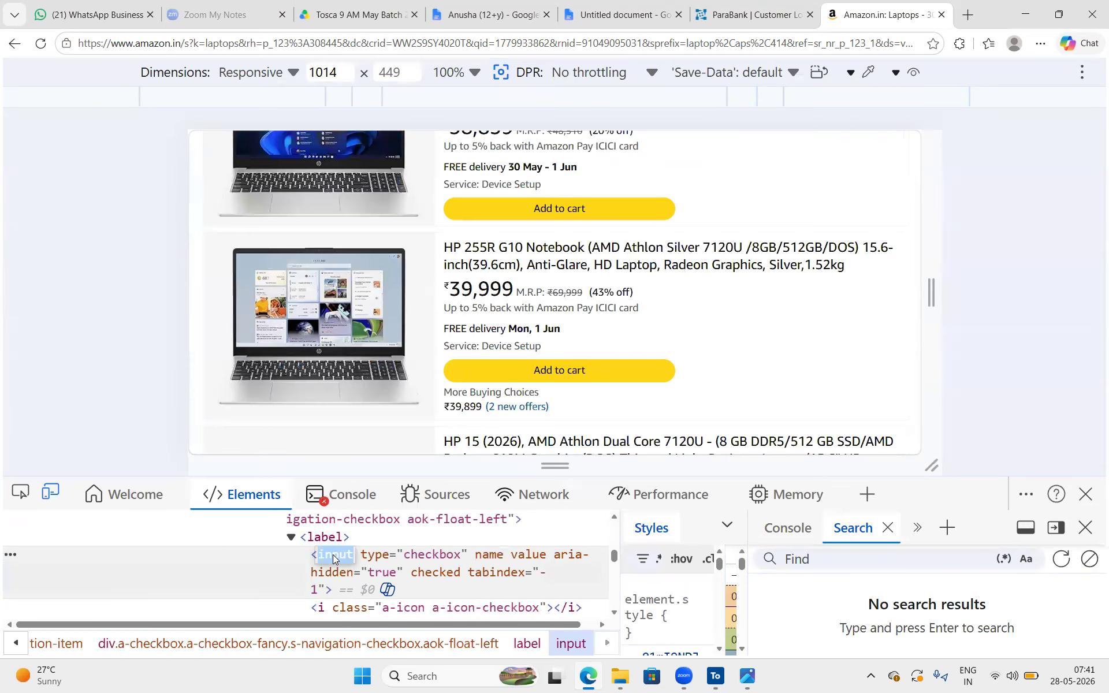
left_click(400, 557)
double_click(432, 555)
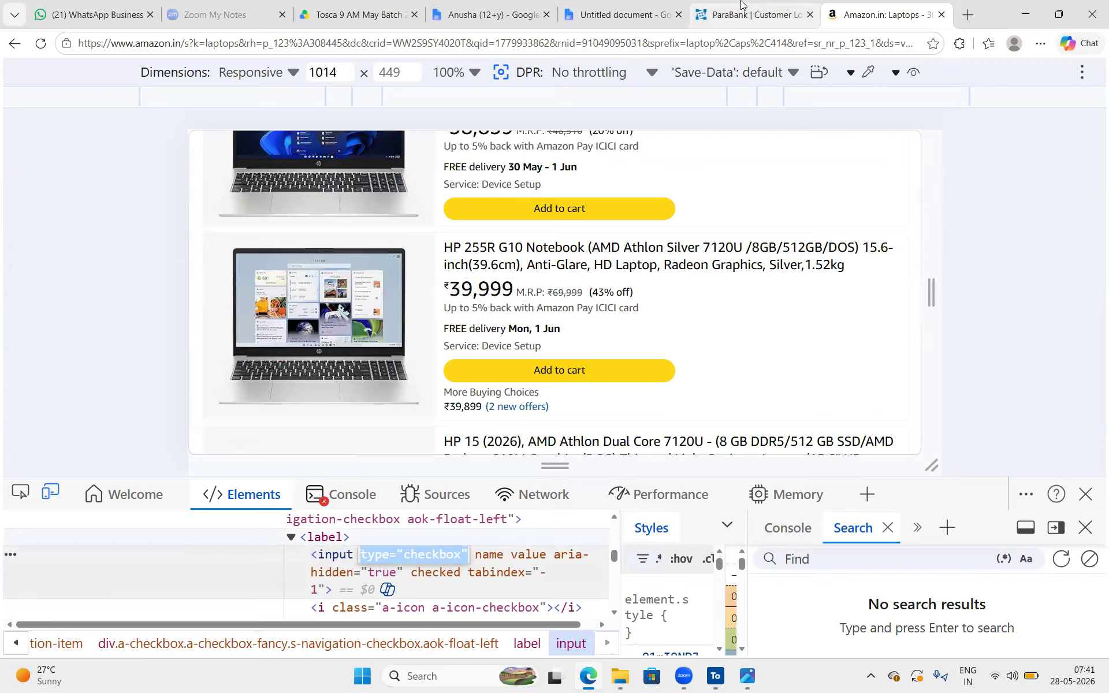
Switch to the (12+y) class notes and highlight the dropdown entry with its select and option tags
left_click(491, 14)
scroll(610, 361, "down", 2)
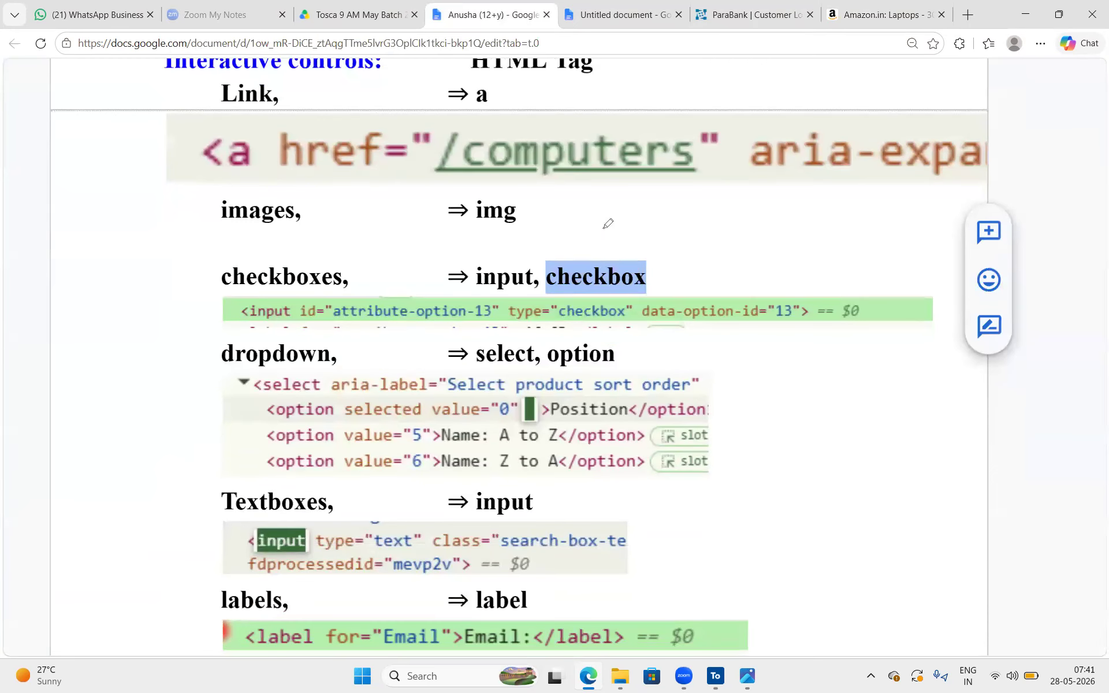
mouse_move(635, 236)
left_mouse_down()
mouse_move(520, 240)
mouse_move(658, 254)
left_mouse_up()
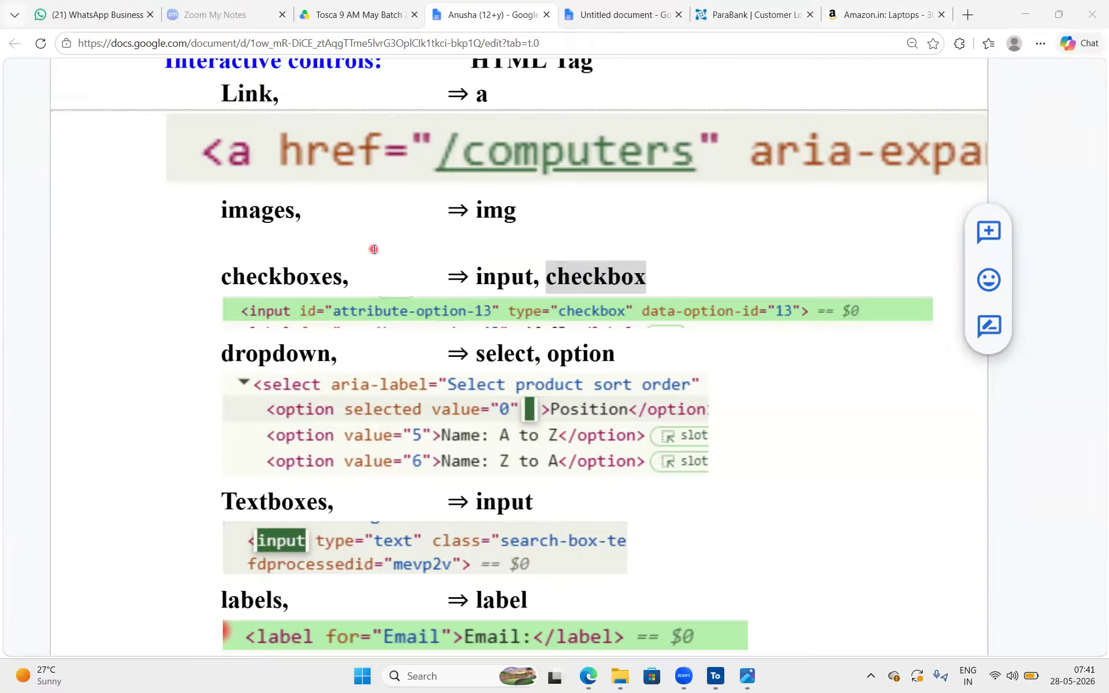
triple_click(499, 353)
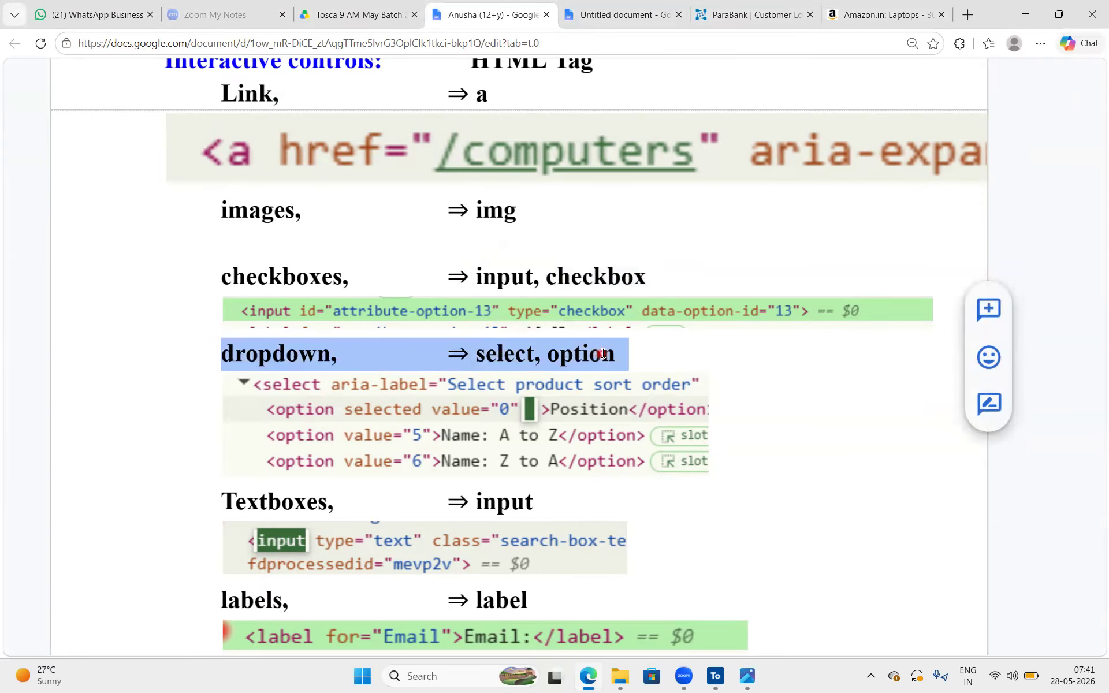
Return to the Amazon laptop results, inspect the search department dropdown and enlarge the developer tools to examine its select tag
left_click(835, 5)
scroll(563, 268, "up", 10)
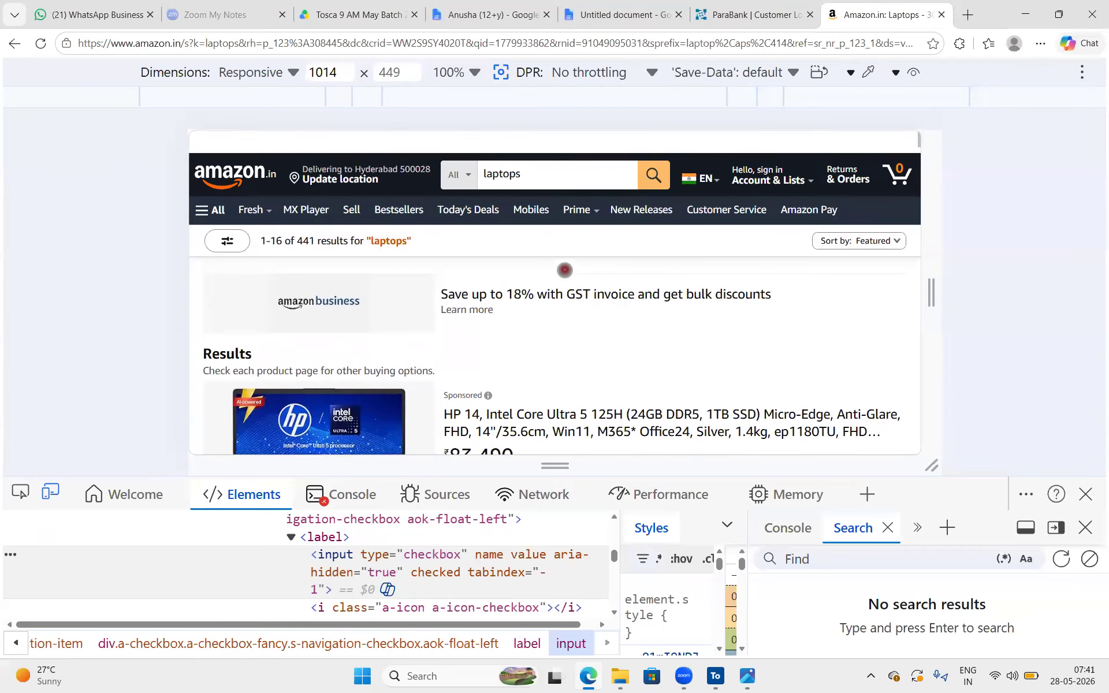
left_click(20, 492)
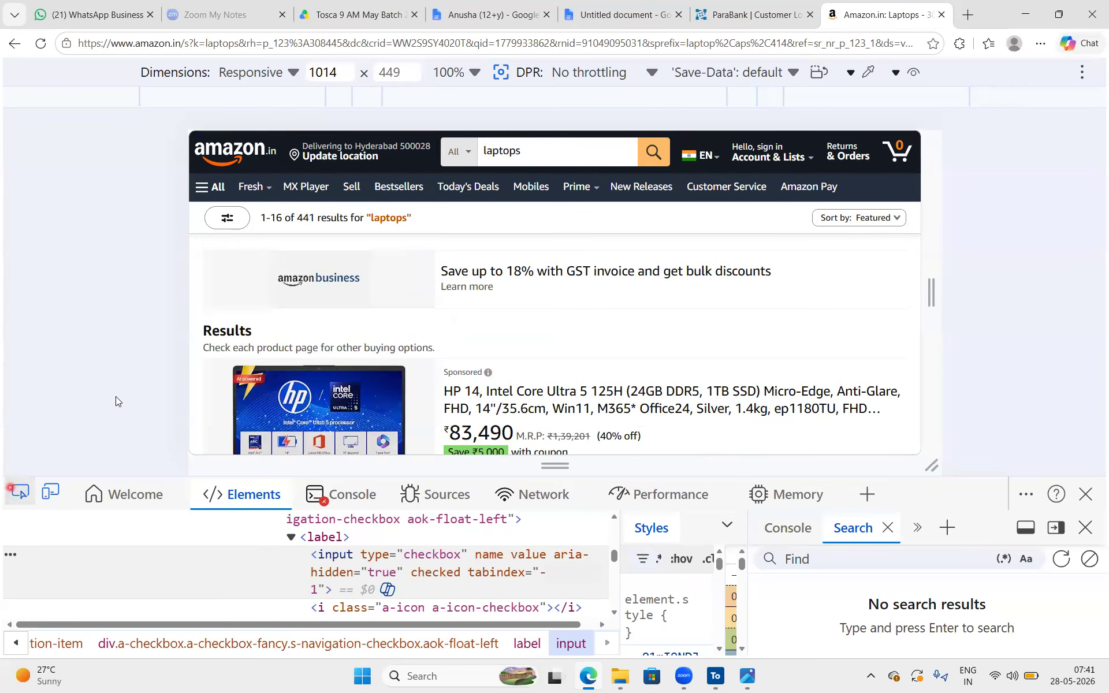
left_click(454, 151)
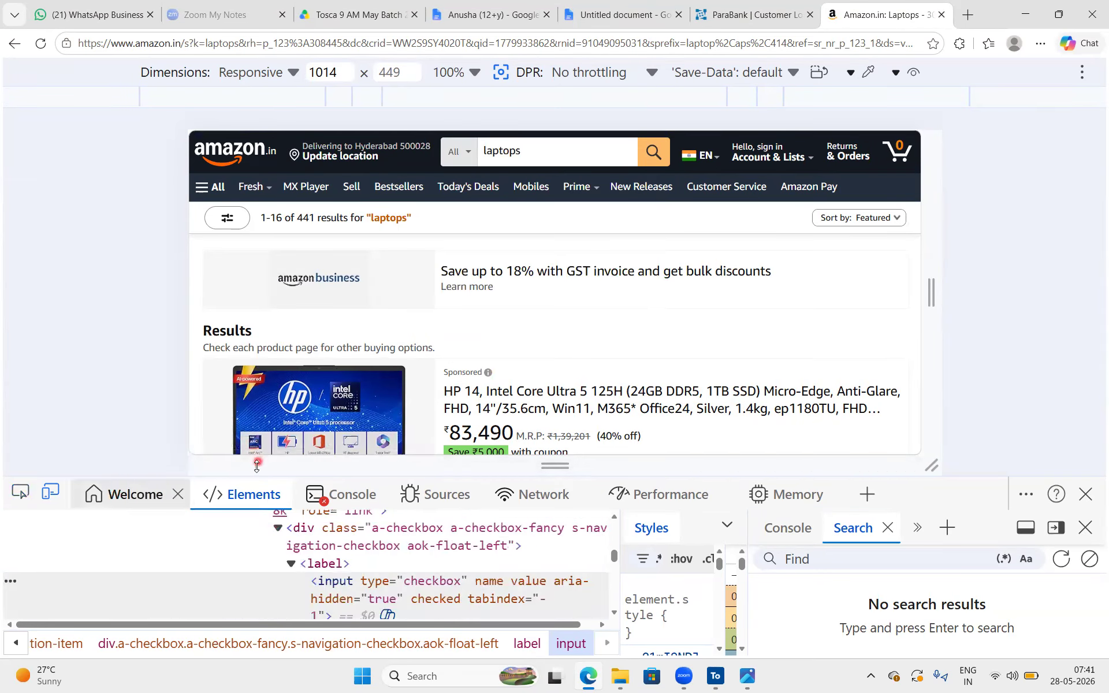
left_click_drag(255, 476, 256, 332)
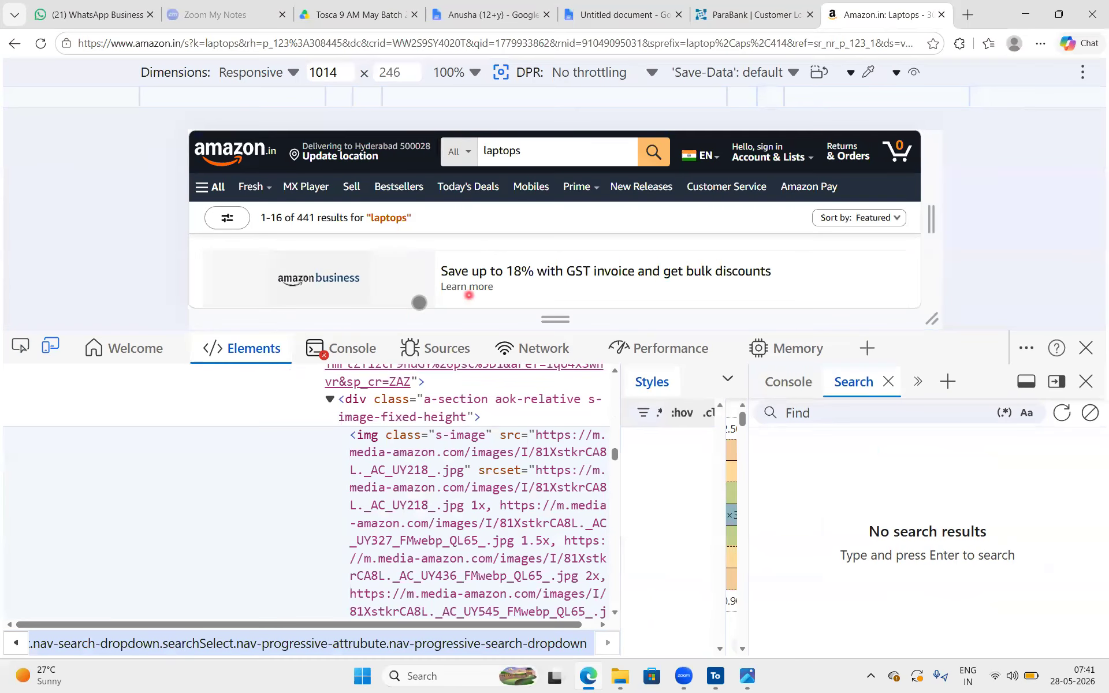
left_click(138, 348)
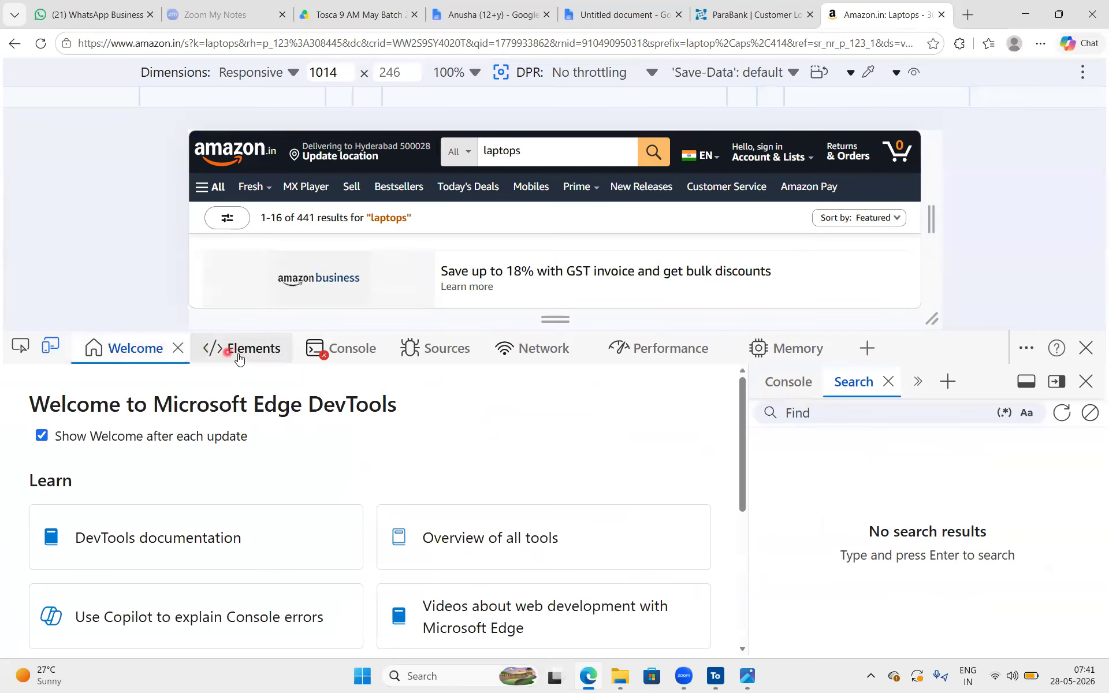
left_click(239, 359)
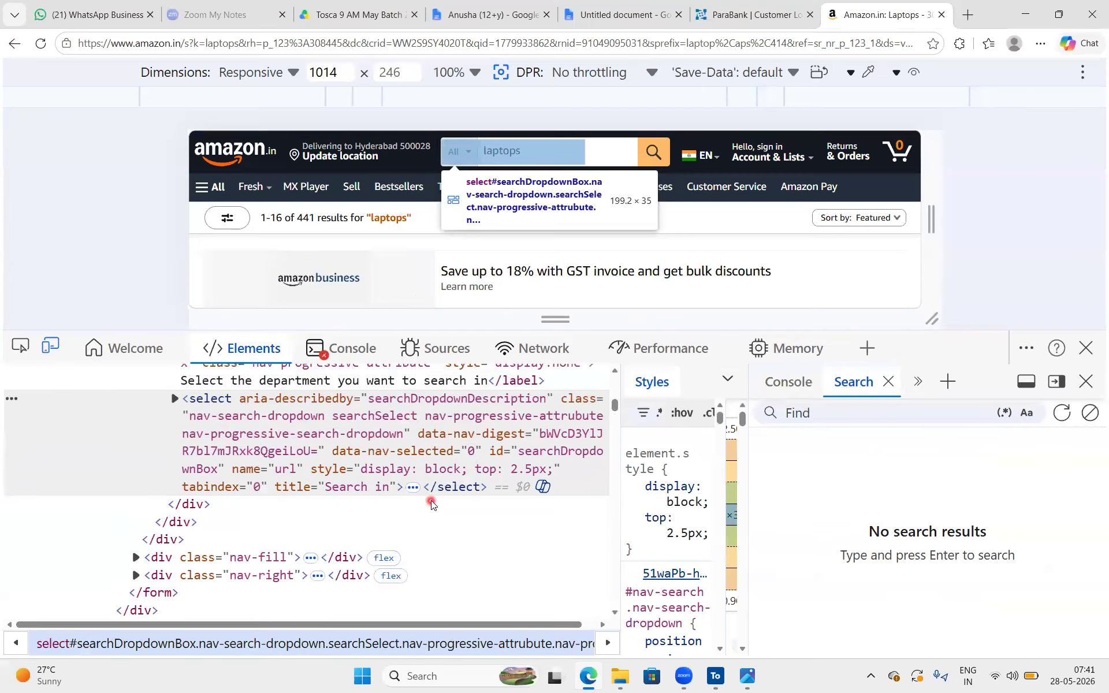
Highlight the select tag of the search department dropdown in the markup and mark the option tags beneath it
double_click(227, 403)
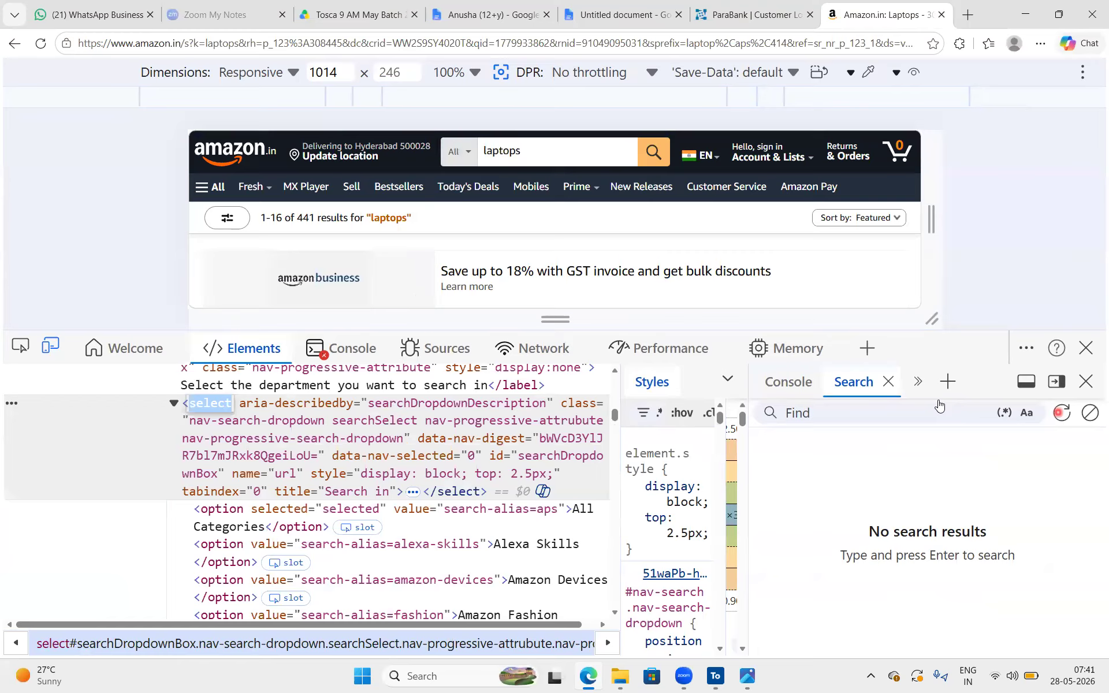
mouse_move(220, 420)
left_mouse_down()
mouse_move(223, 379)
mouse_move(204, 421)
left_mouse_up()
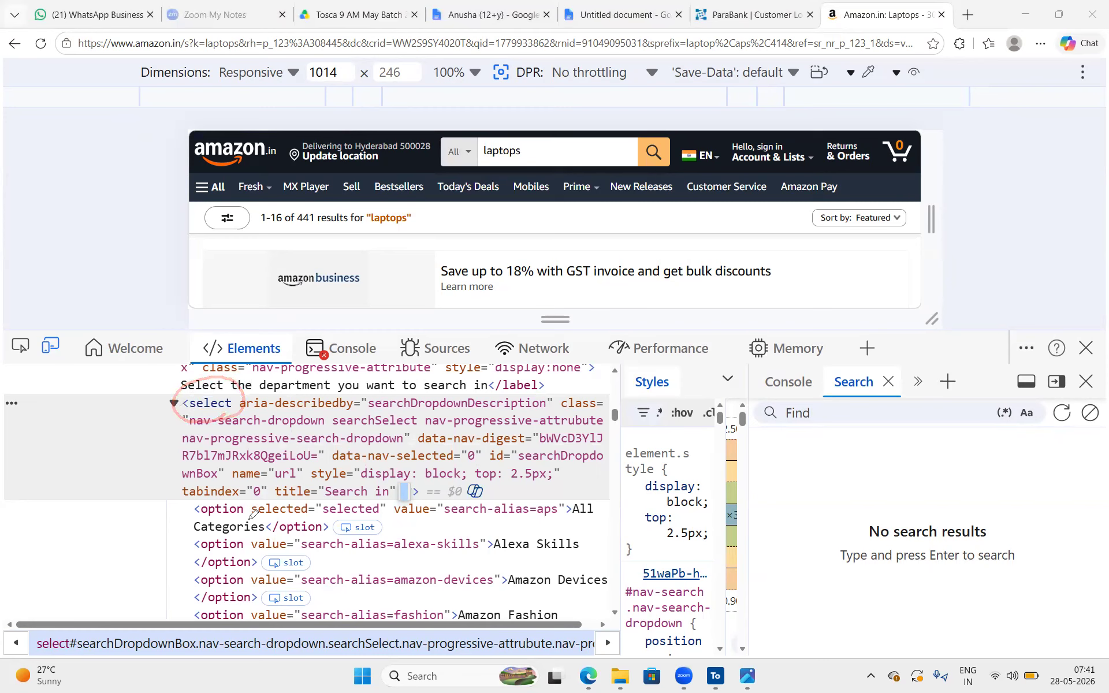
mouse_move(254, 494)
left_mouse_down()
mouse_move(186, 498)
mouse_move(256, 511)
mouse_move(199, 557)
mouse_move(250, 575)
mouse_move(183, 575)
mouse_move(254, 591)
left_mouse_up()
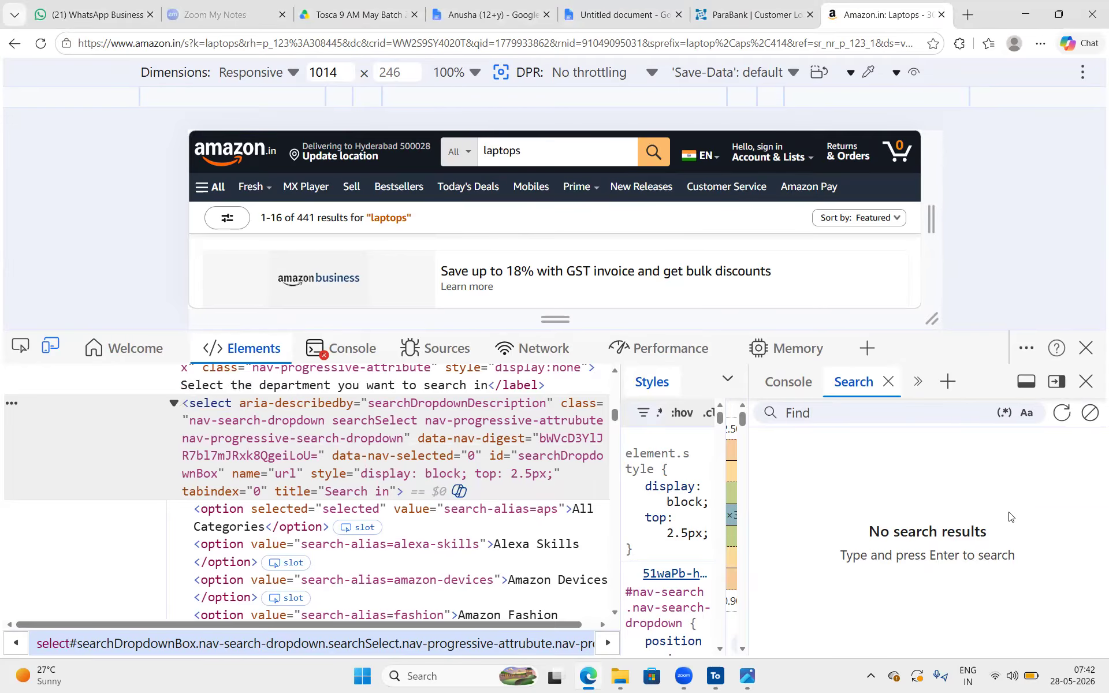
Switch to the (12+y) class notes and highlight the input tag for Textboxes and the label tag for labels
left_click(479, 7)
scroll(487, 286, "down", 2)
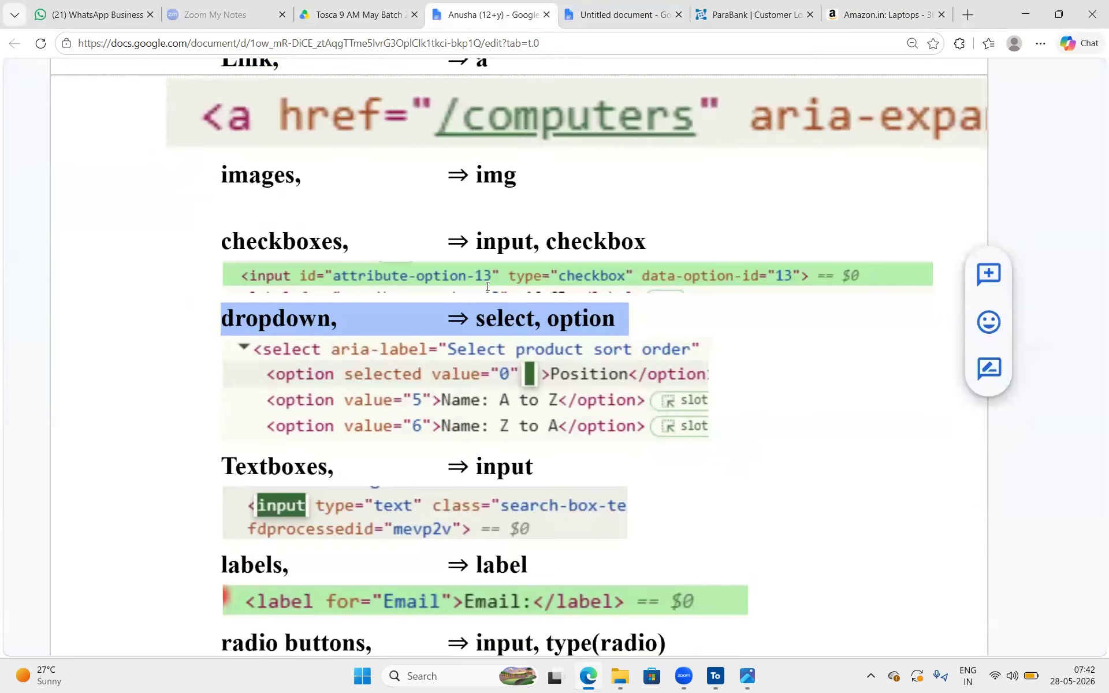
left_click_drag(538, 392, 476, 377)
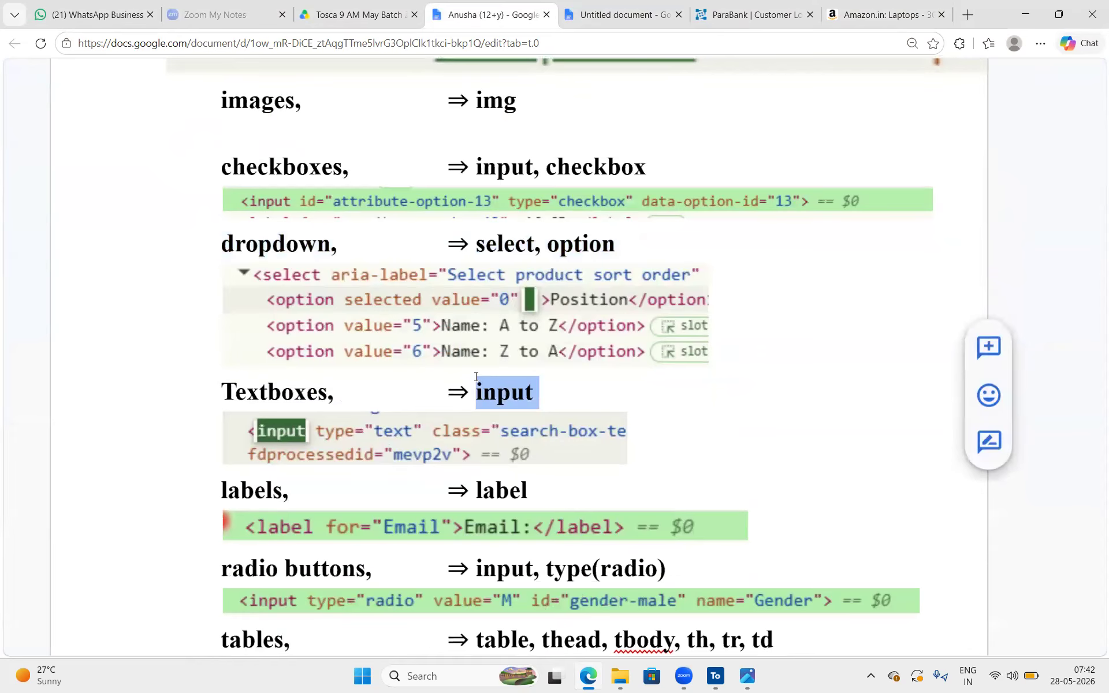
scroll(404, 393, "down", 2)
left_click_drag(314, 381, 174, 366)
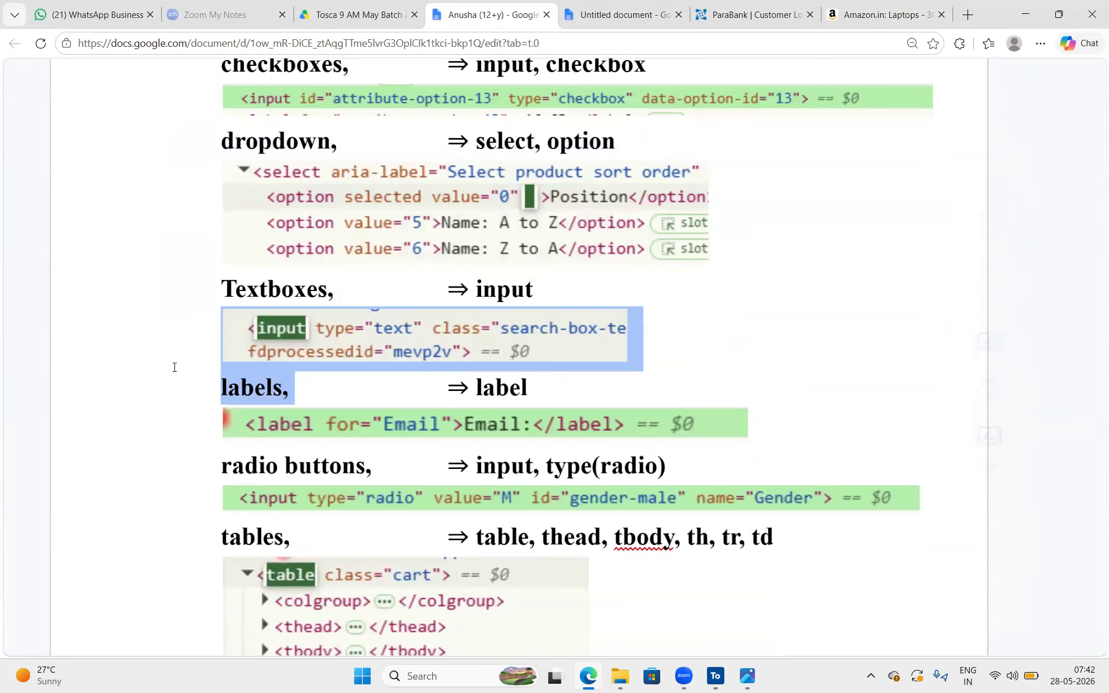
left_click_drag(528, 386, 448, 386)
scroll(310, 363, "down", 1)
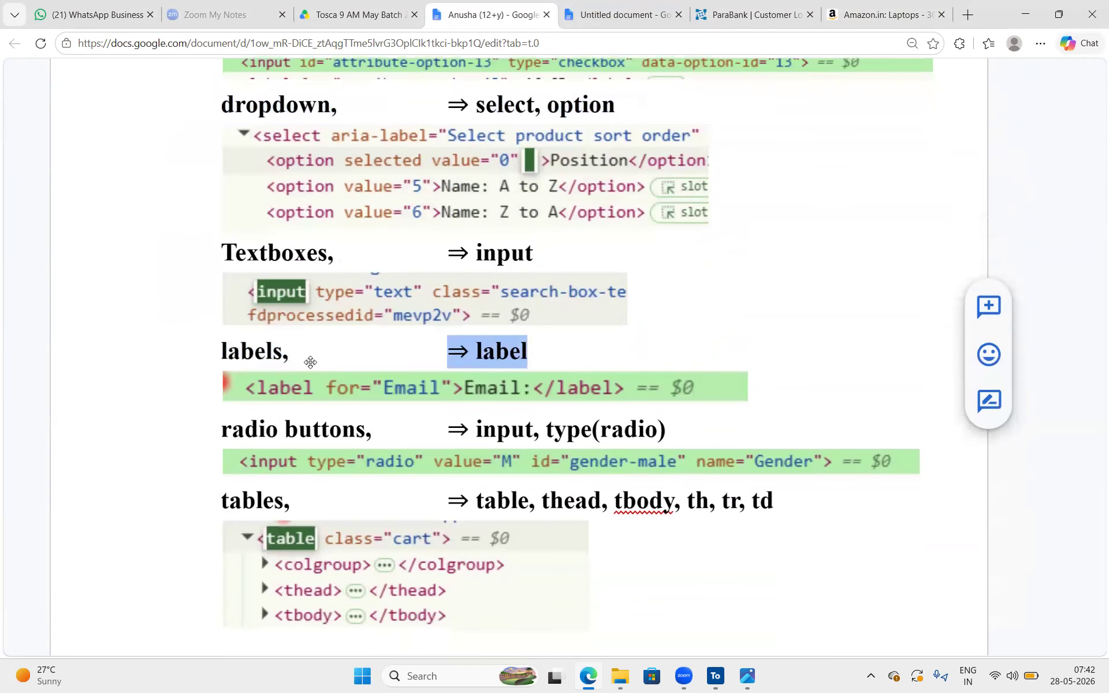
Point out the sample markup images under the labels and Textboxes entries and review the entries below them
left_click(273, 378)
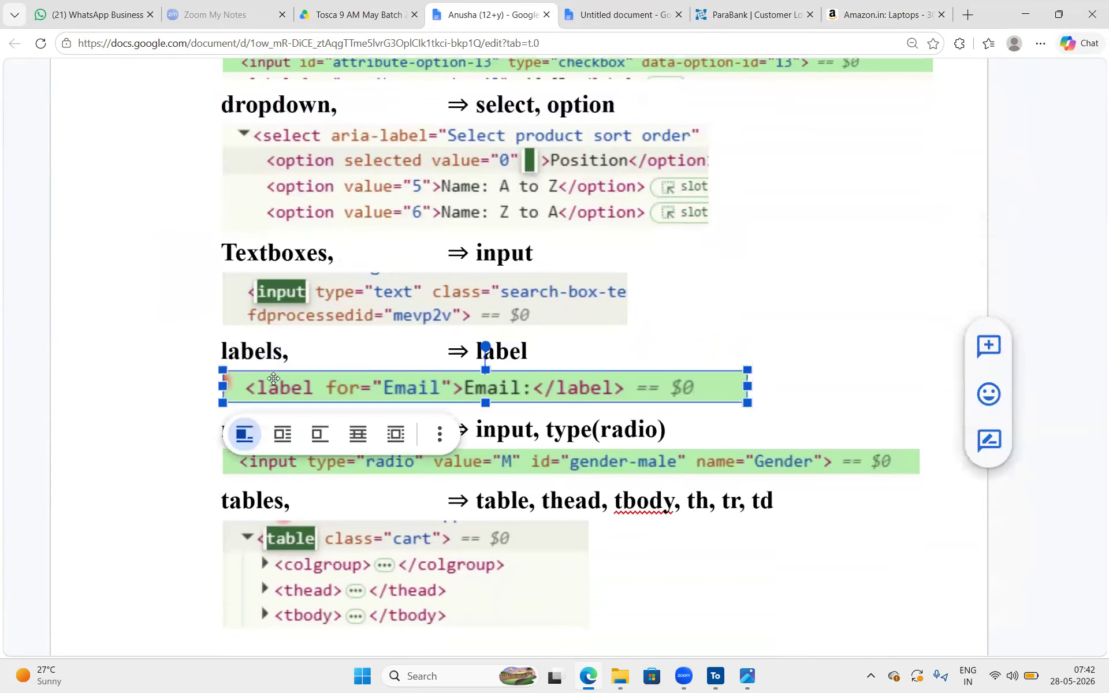
left_click(1001, 309)
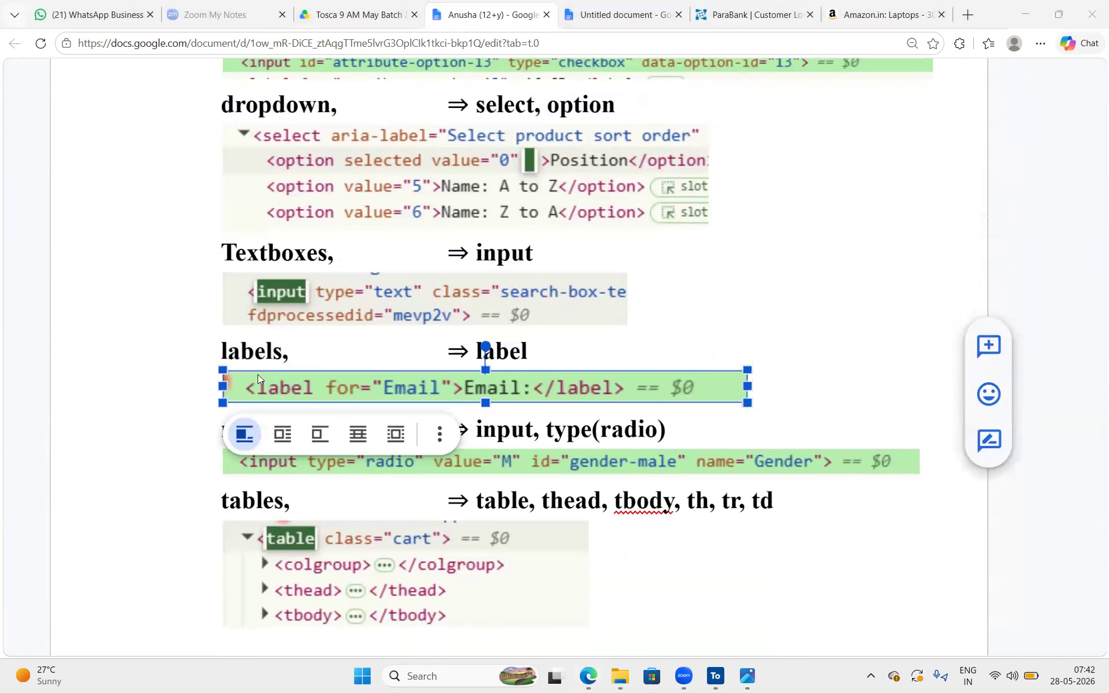
mouse_move(314, 393)
left_mouse_down()
mouse_move(312, 369)
mouse_move(322, 384)
left_mouse_up()
left_click(530, 295)
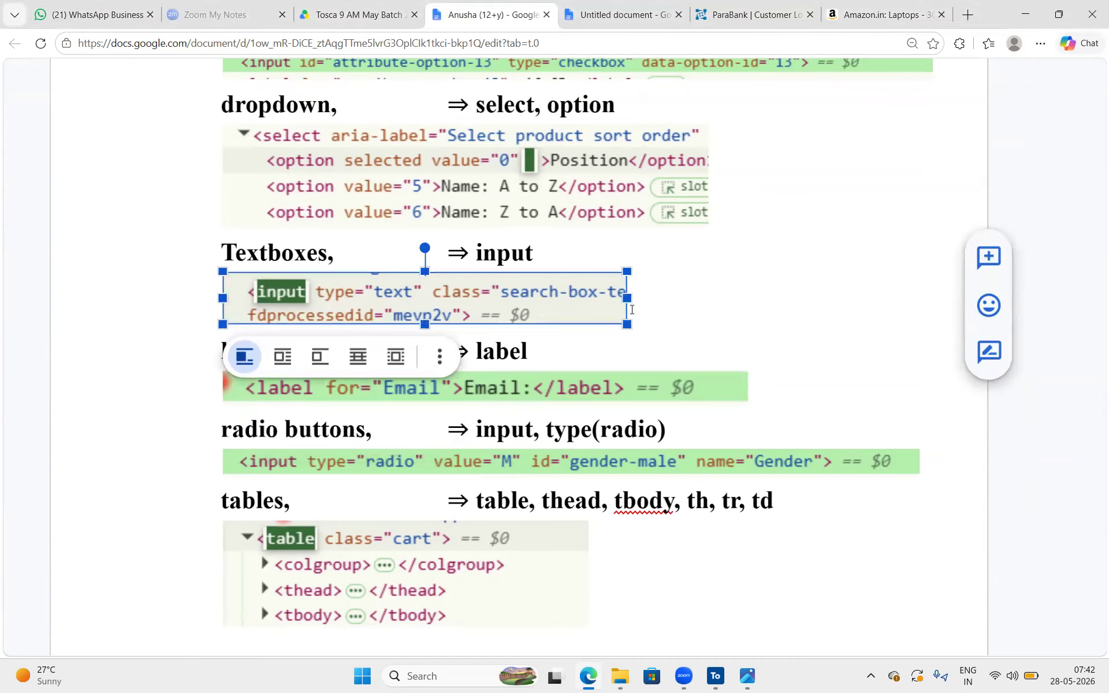
left_click(632, 309)
scroll(631, 310, "down", 1)
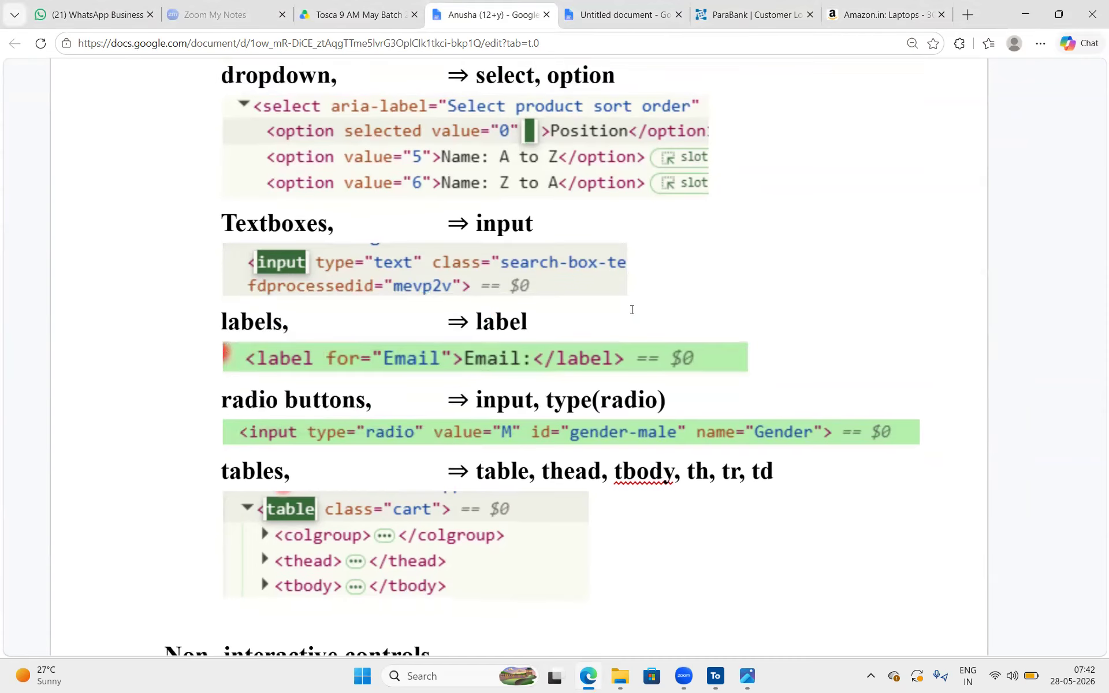
scroll(631, 310, "down", 1)
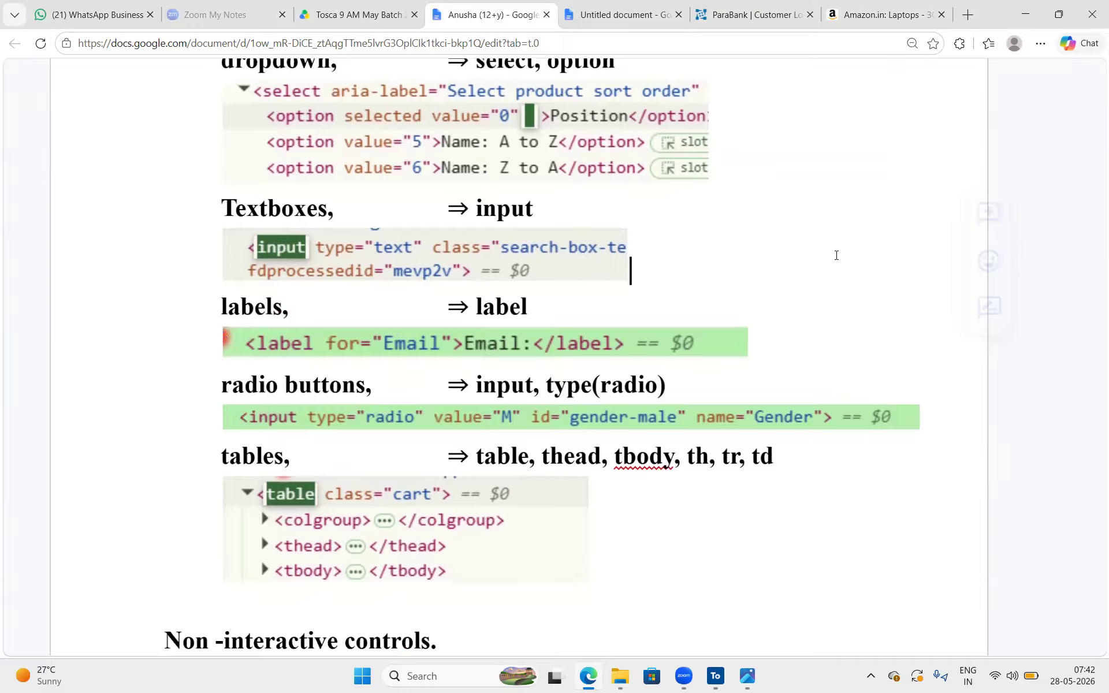
Switch to the ParaBank Customer Lookup page, outline the login and lookup field labels with red boxes, and clear the annotations
left_click(759, 5)
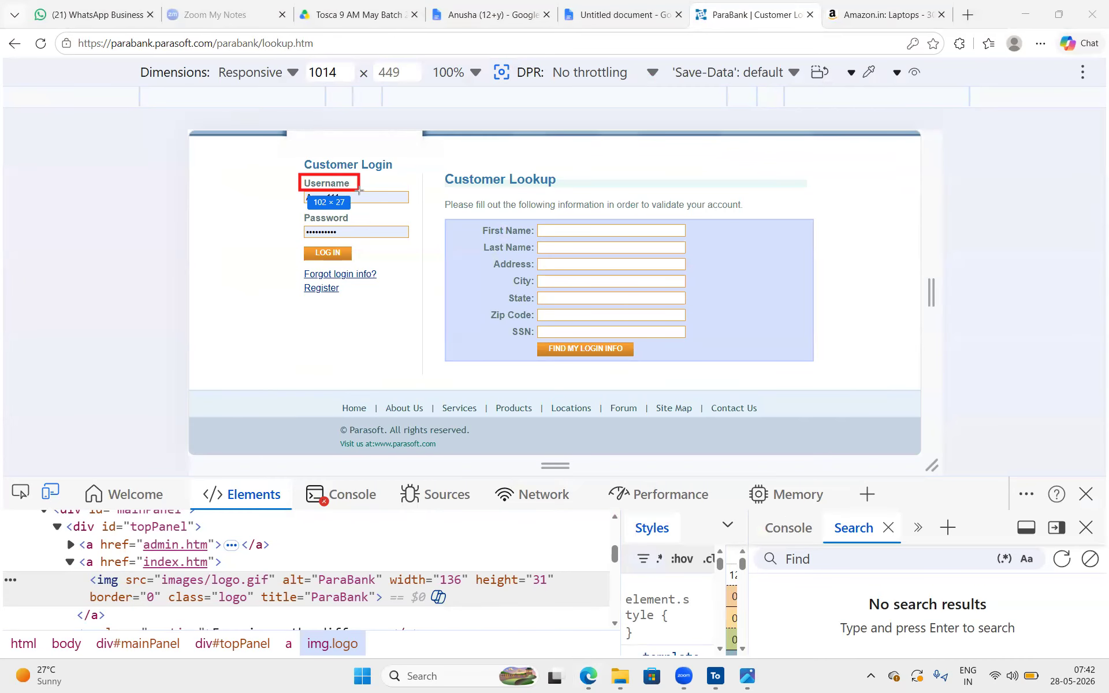
left_click_drag(298, 212, 362, 227)
mouse_move(474, 223)
left_mouse_down()
mouse_move(554, 237)
mouse_move(529, 235)
mouse_move(538, 268)
mouse_move(487, 307)
left_mouse_up()
left_click_drag(528, 341, 506, 322)
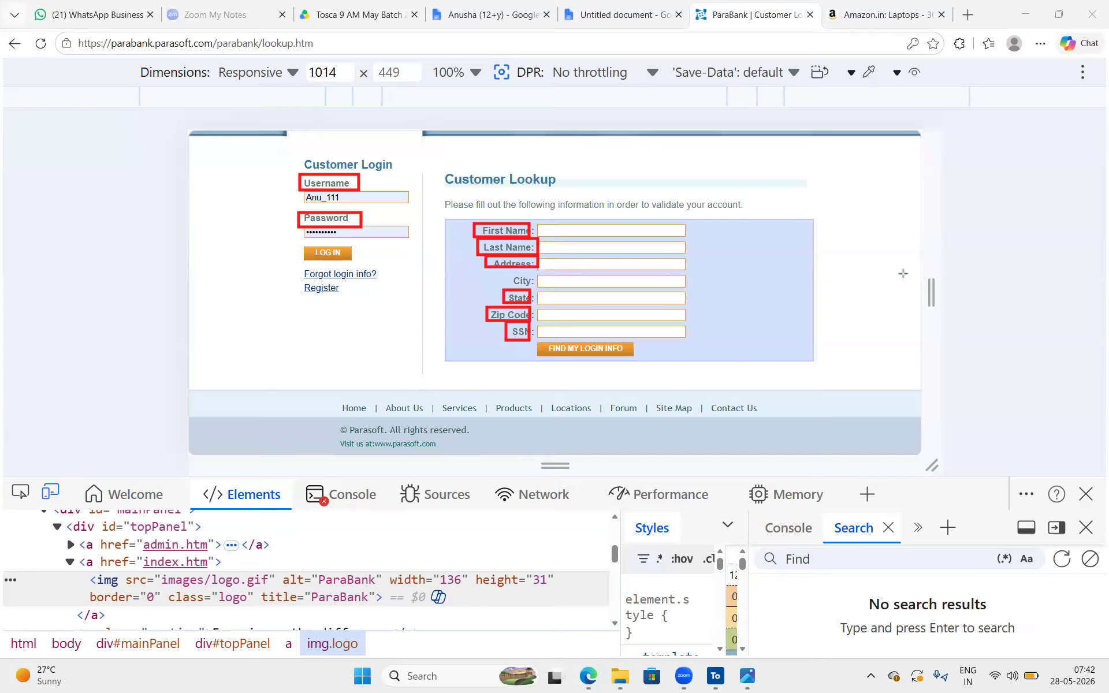
key("Escape")
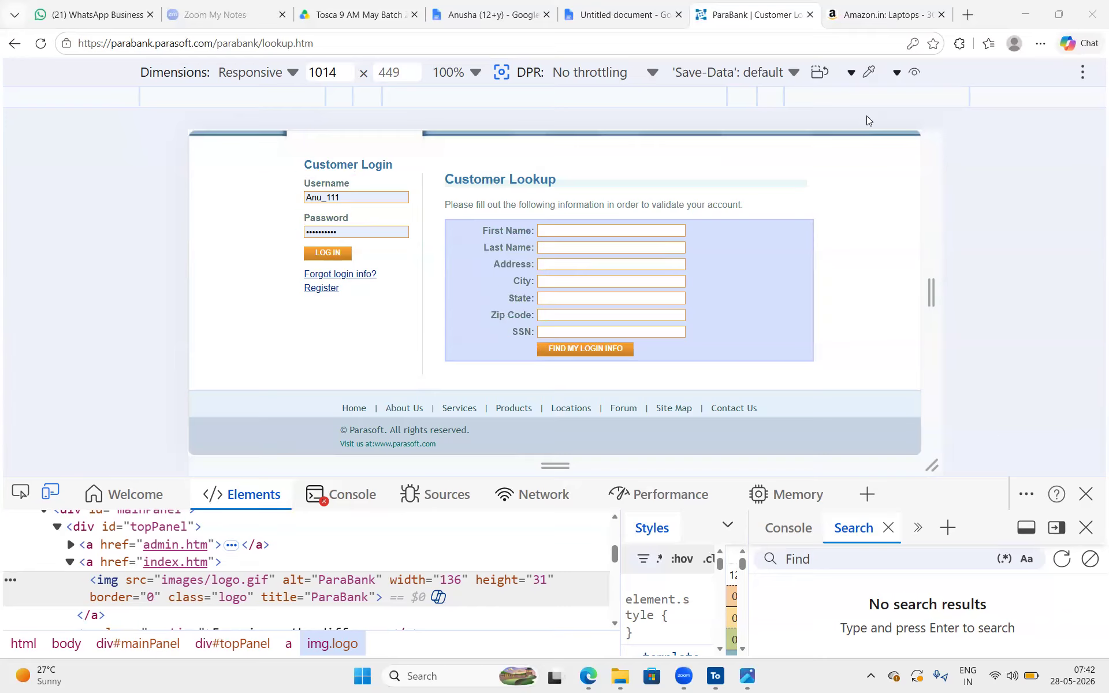
Inspect the Password and Zip Code labels and examine the tags in the surrounding login panel markup
left_click(20, 492)
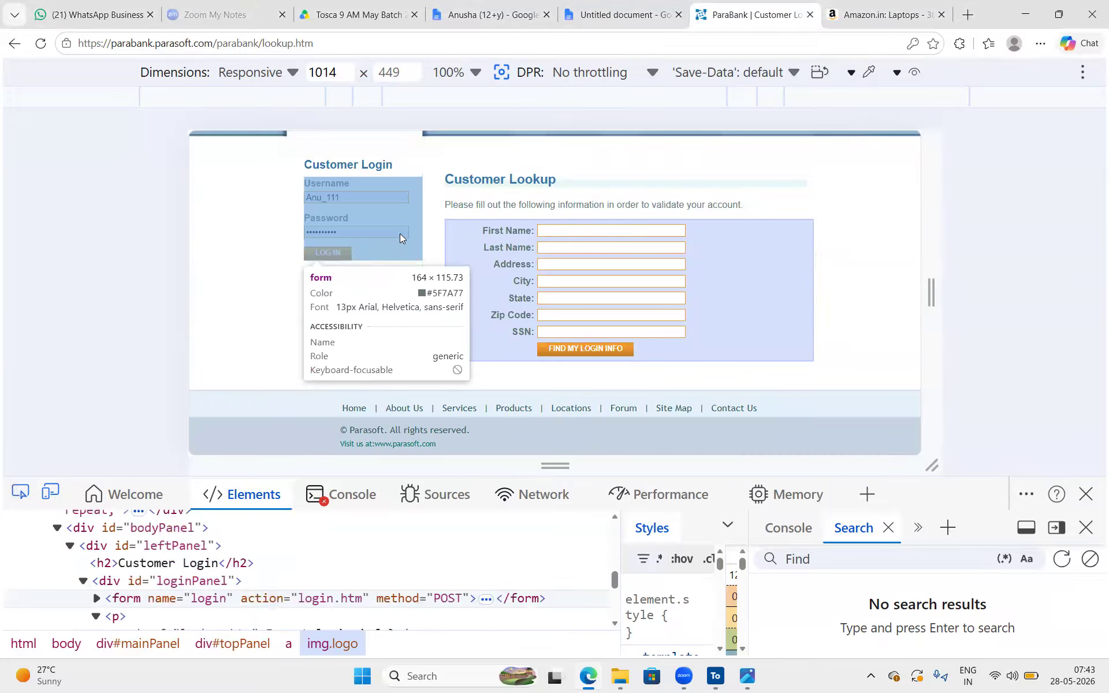
key("Escape")
left_click(339, 217)
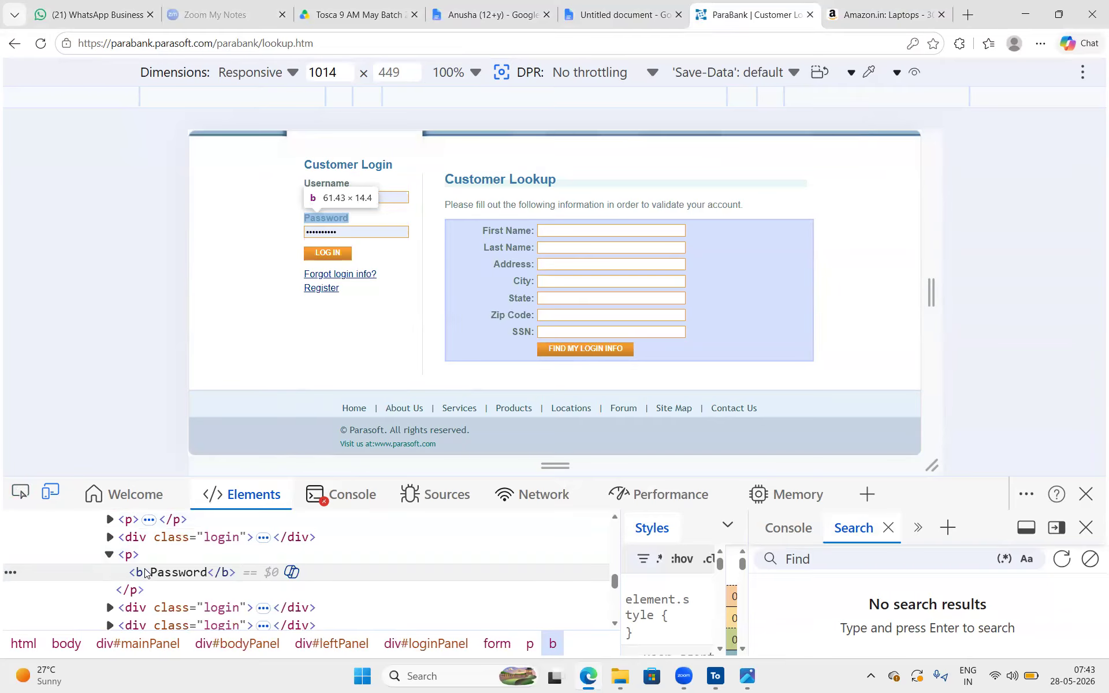
left_click(19, 492)
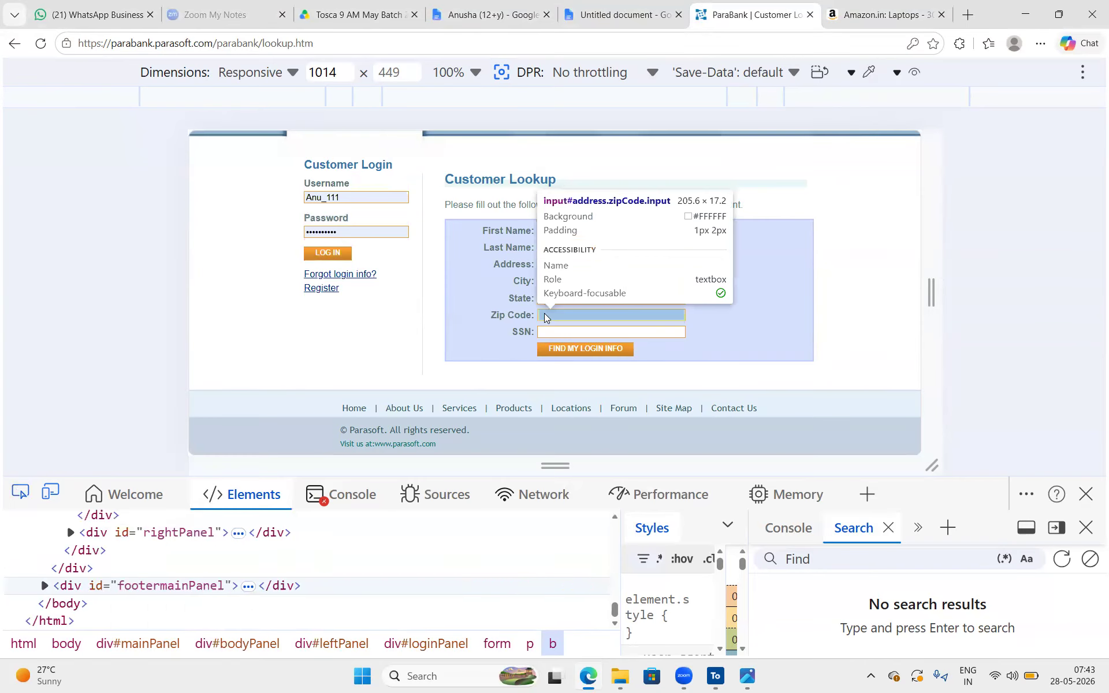
left_click(529, 321)
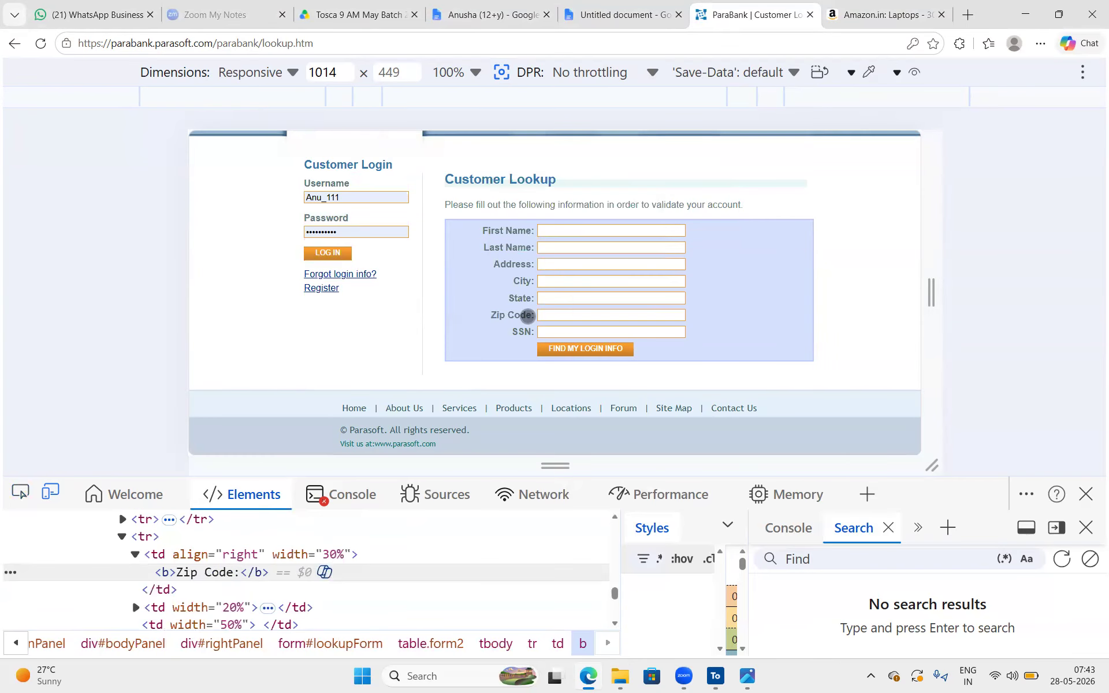
scroll(181, 571, "up", 2)
scroll(181, 574, "up", 5)
left_click(181, 573)
scroll(181, 574, "down", 3)
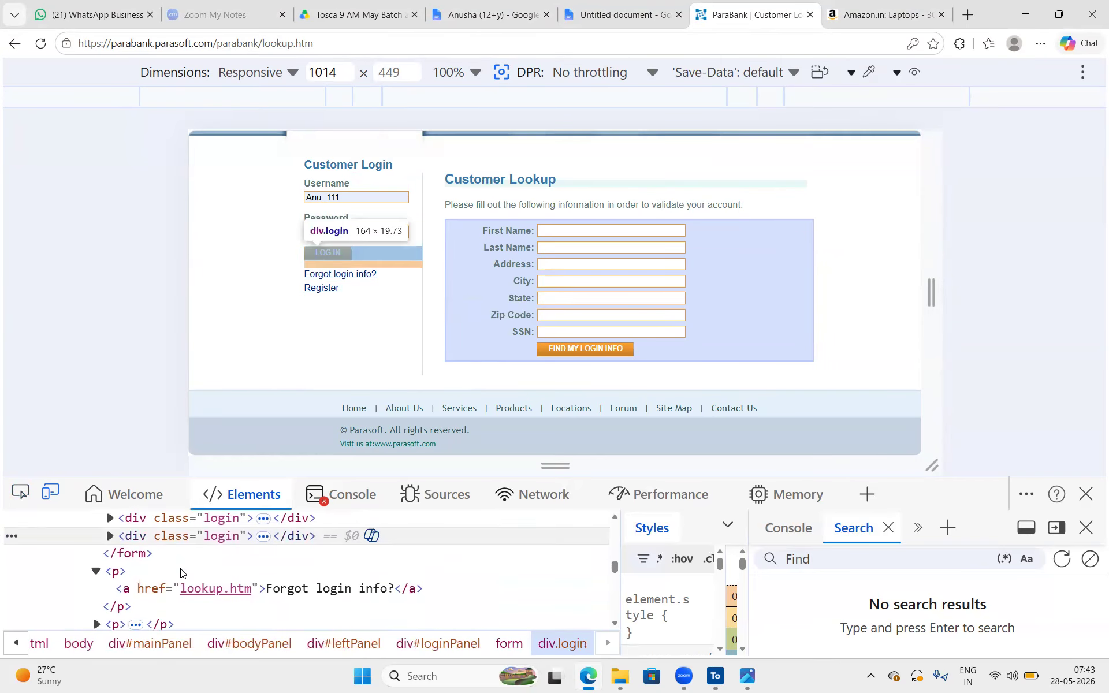
scroll(181, 574, "down", 1)
scroll(181, 573, "up", 3)
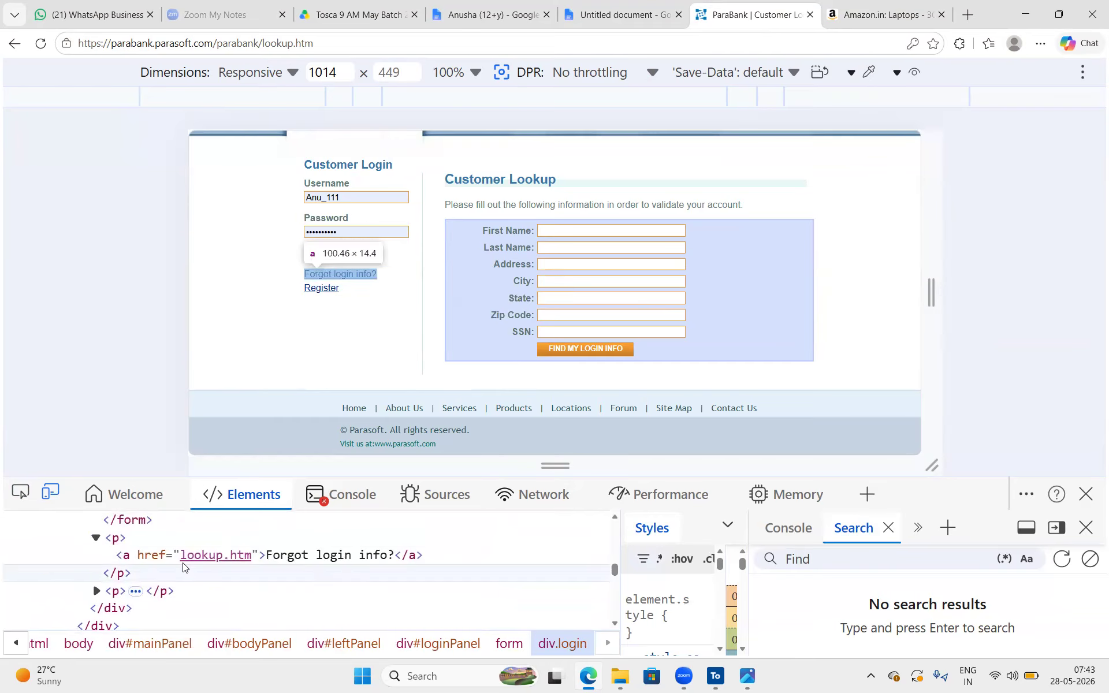
Return to the Amazon laptop results, look through the page for labels, and search the page markup for "label"
left_click(877, 15)
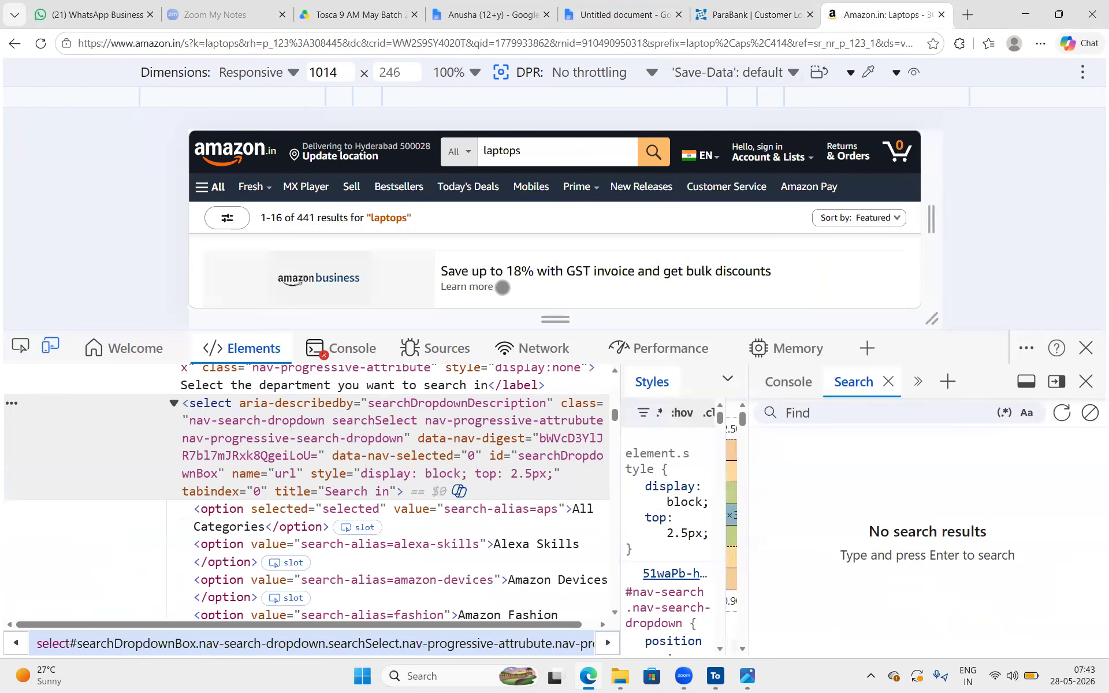
scroll(503, 172, "down", 10)
scroll(503, 171, "up", 10)
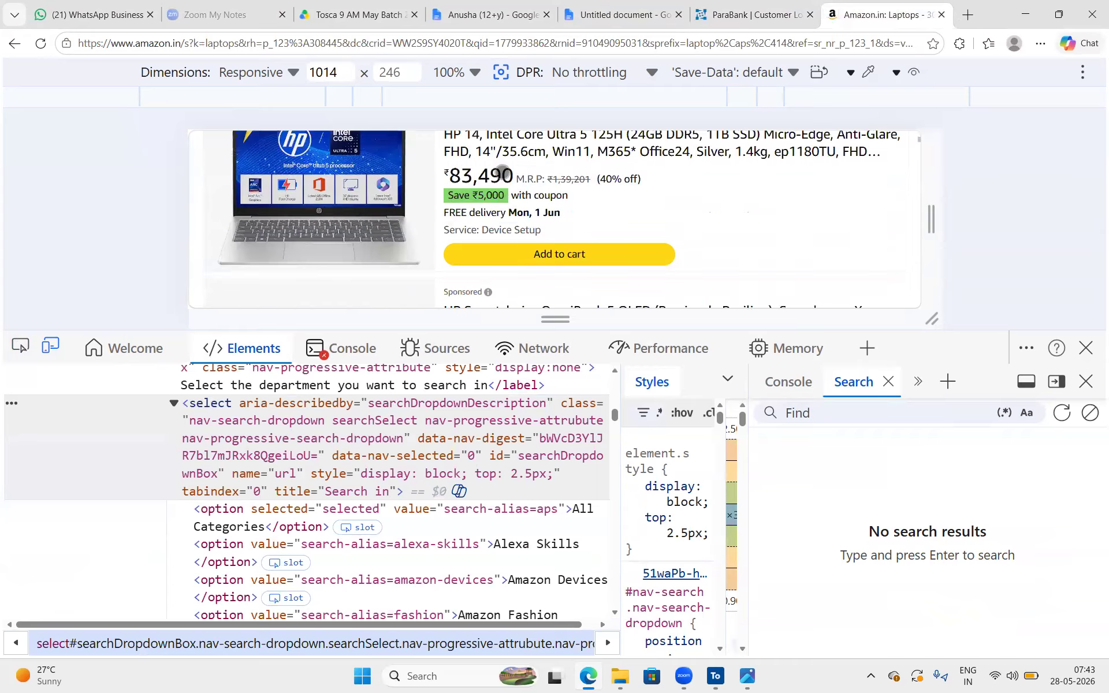
scroll(650, 192, "down", 5)
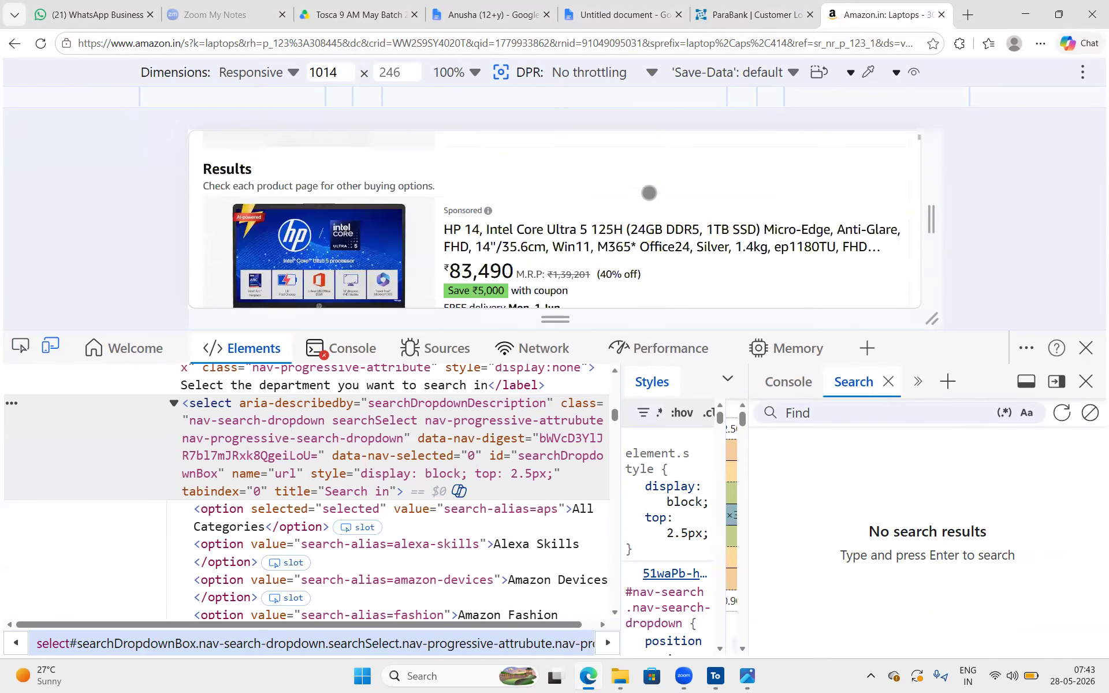
scroll(649, 193, "up", 5)
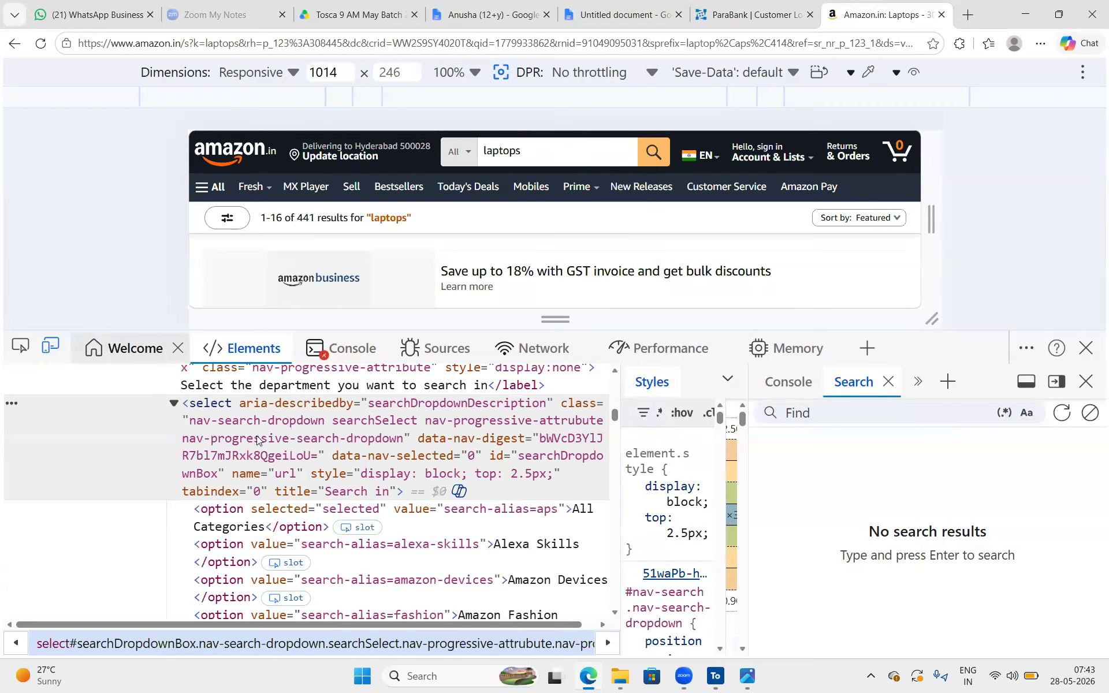
key("ctrl+f")
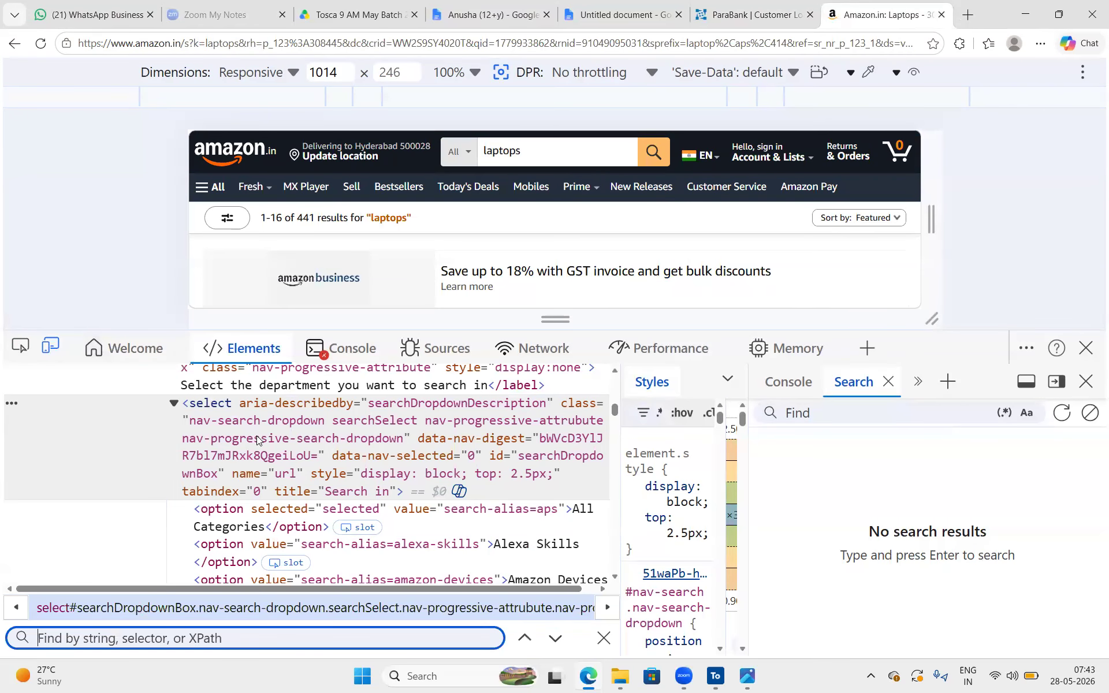
type("label")
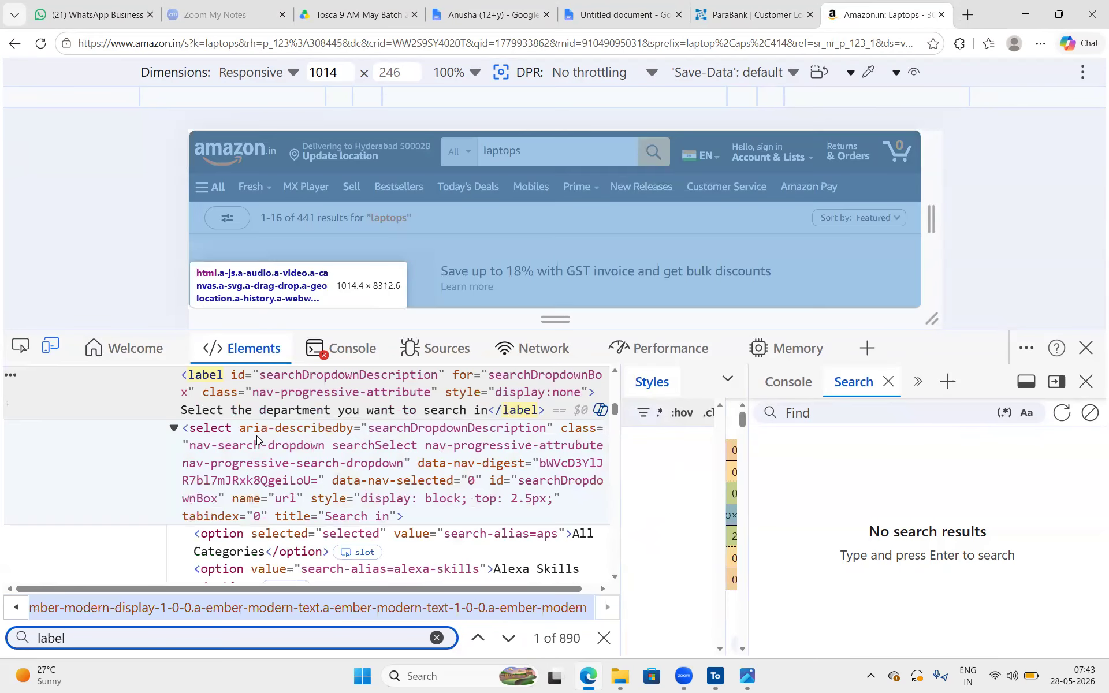
Highlight the label tag and its text "Select the department you want to search in" in the markup
double_click(209, 383)
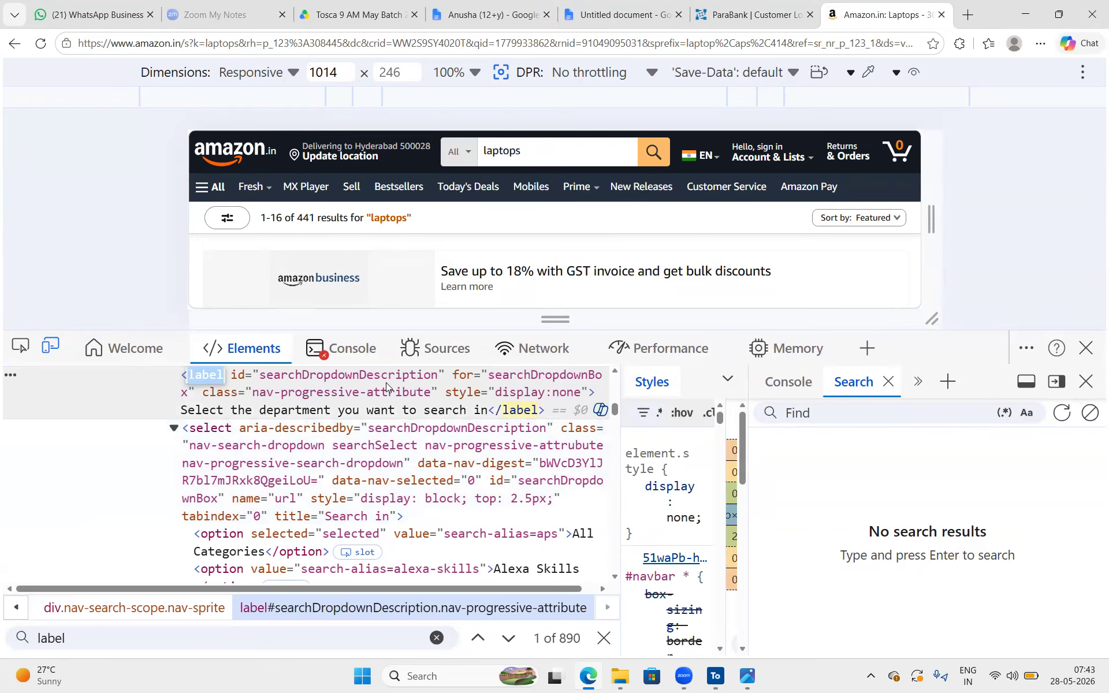
left_click(304, 410)
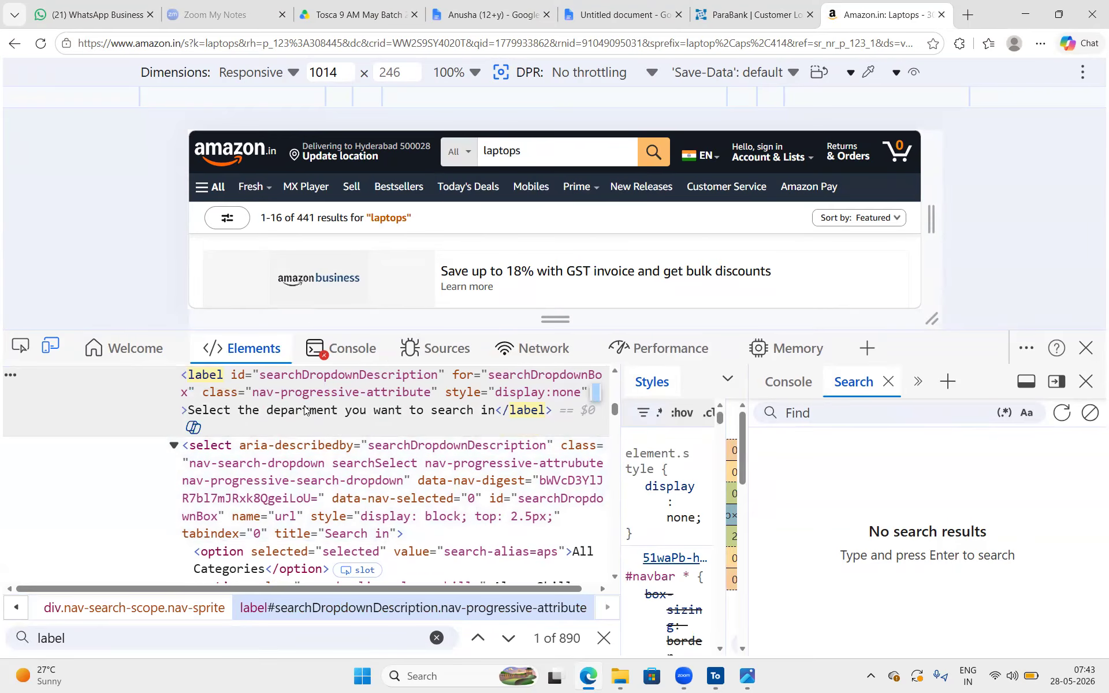
scroll(304, 410, "up", 3)
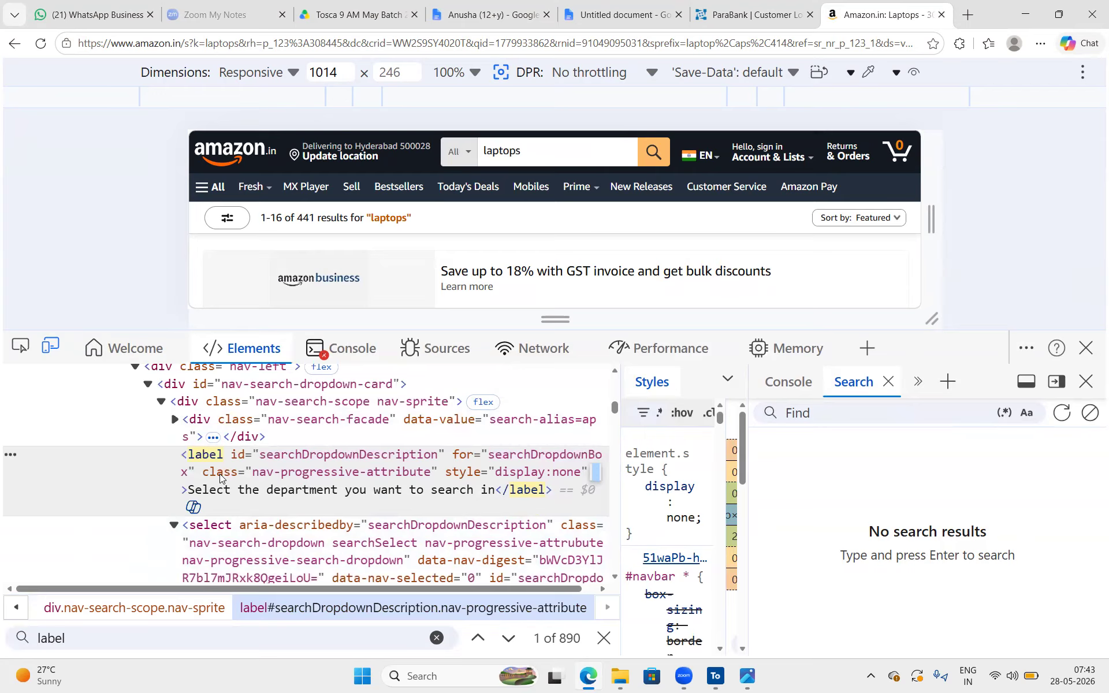
double_click(203, 455)
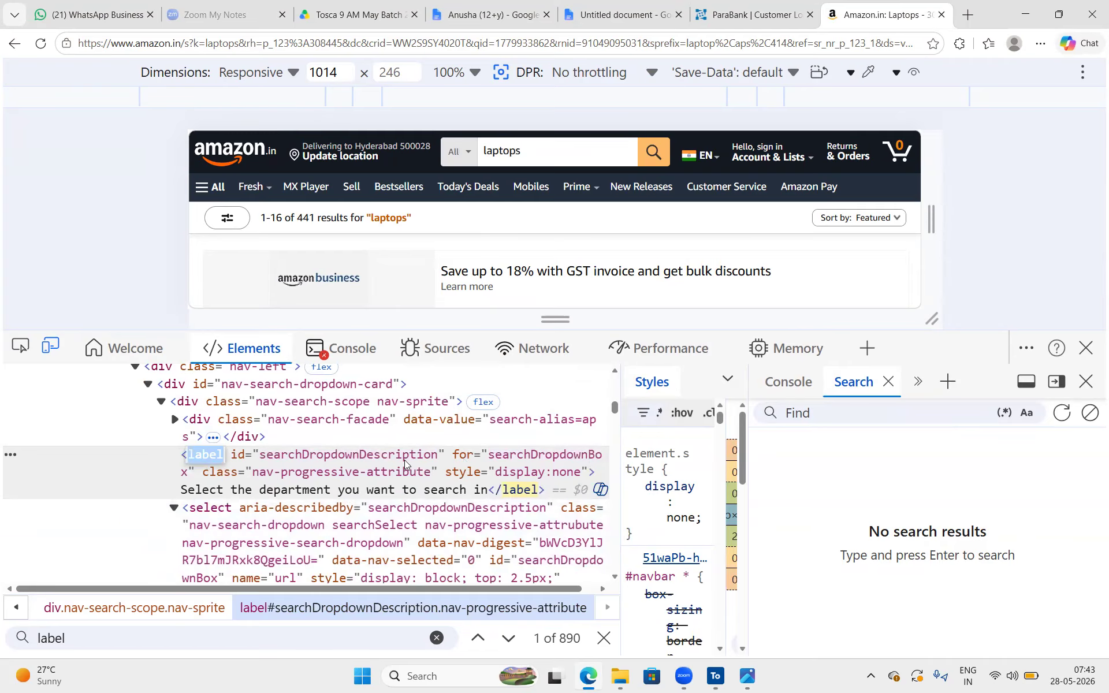
scroll(404, 459, "down", 5)
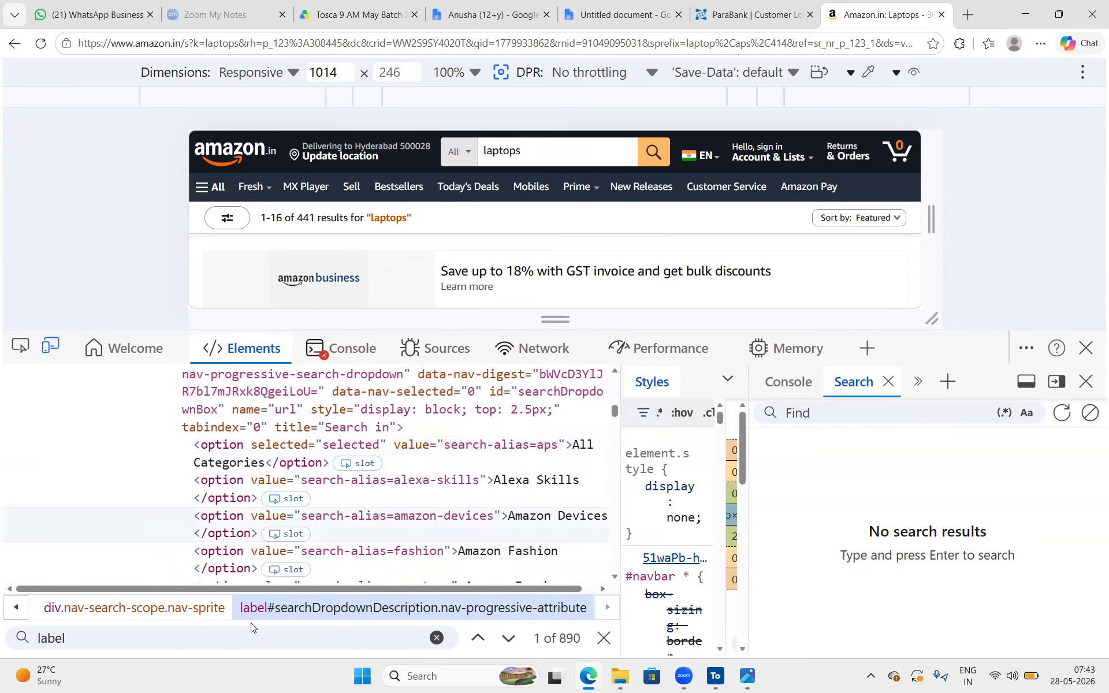
left_click(176, 647)
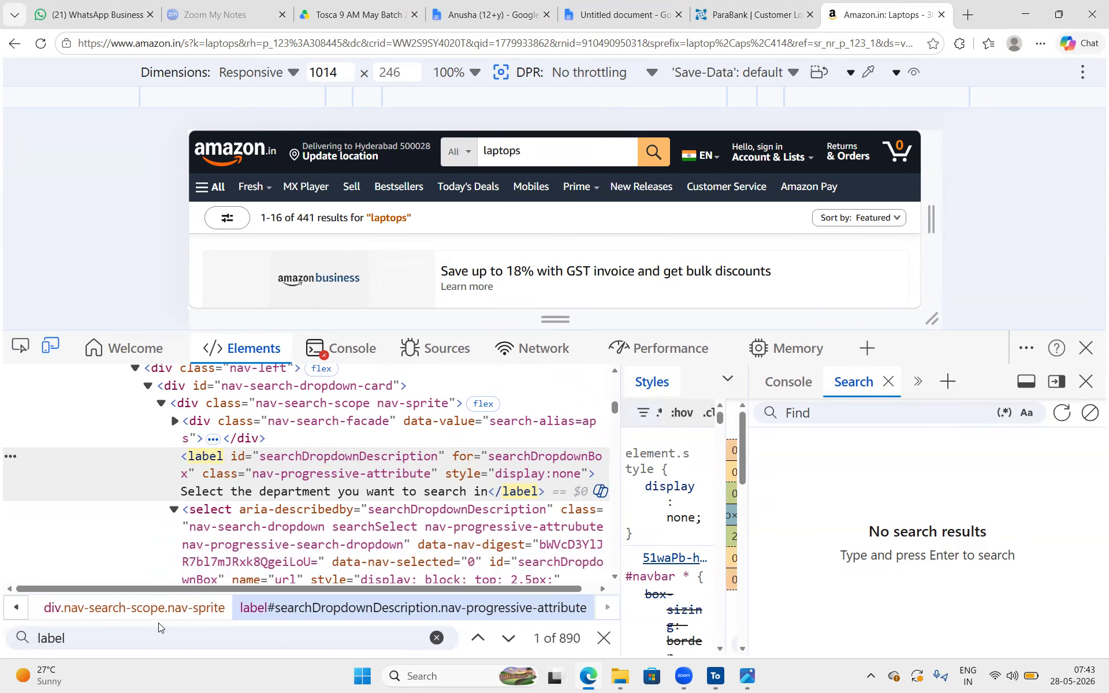
Close the developer tools on the Amazon page and return to the class notes on control types
left_click(1086, 348)
key("Tab")
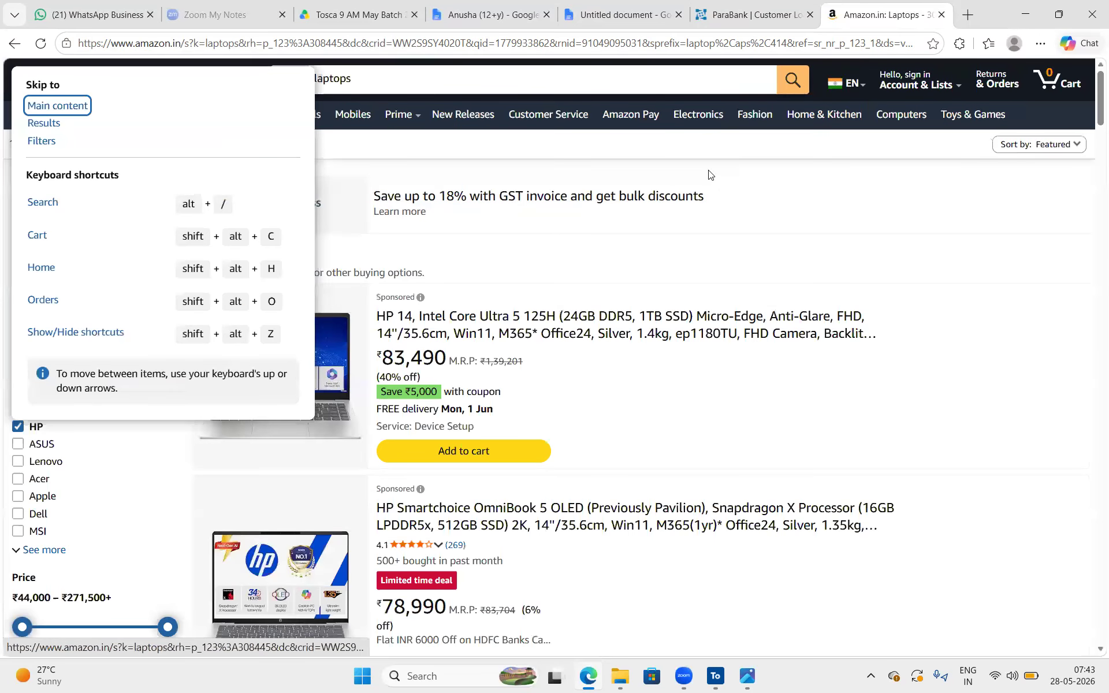
left_click(473, 26)
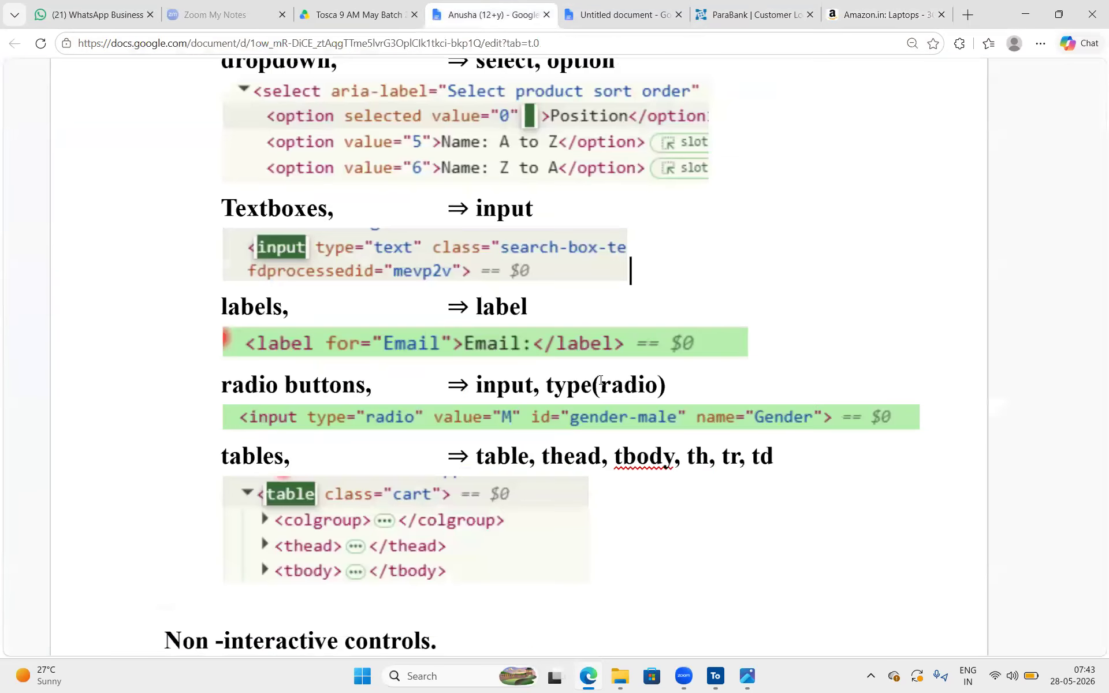
Circle the input tag and radio type for radio buttons, and mark the tables entry in the class notes
scroll(601, 375, "down", 3)
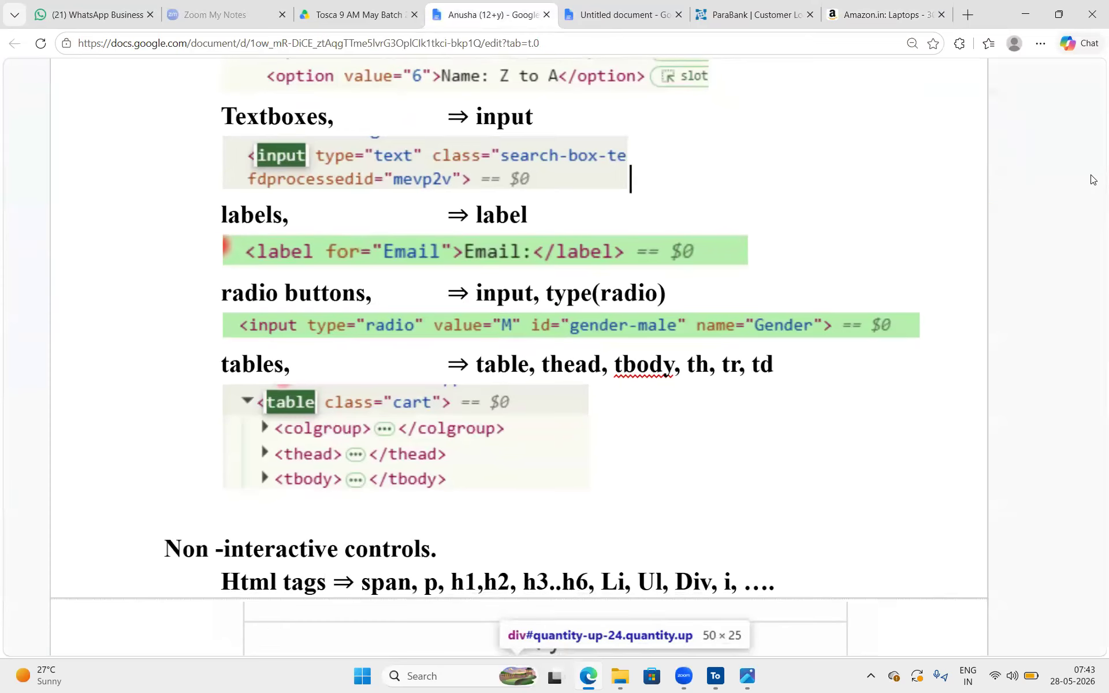
left_click(1093, 179)
left_click_drag(222, 276, 687, 326)
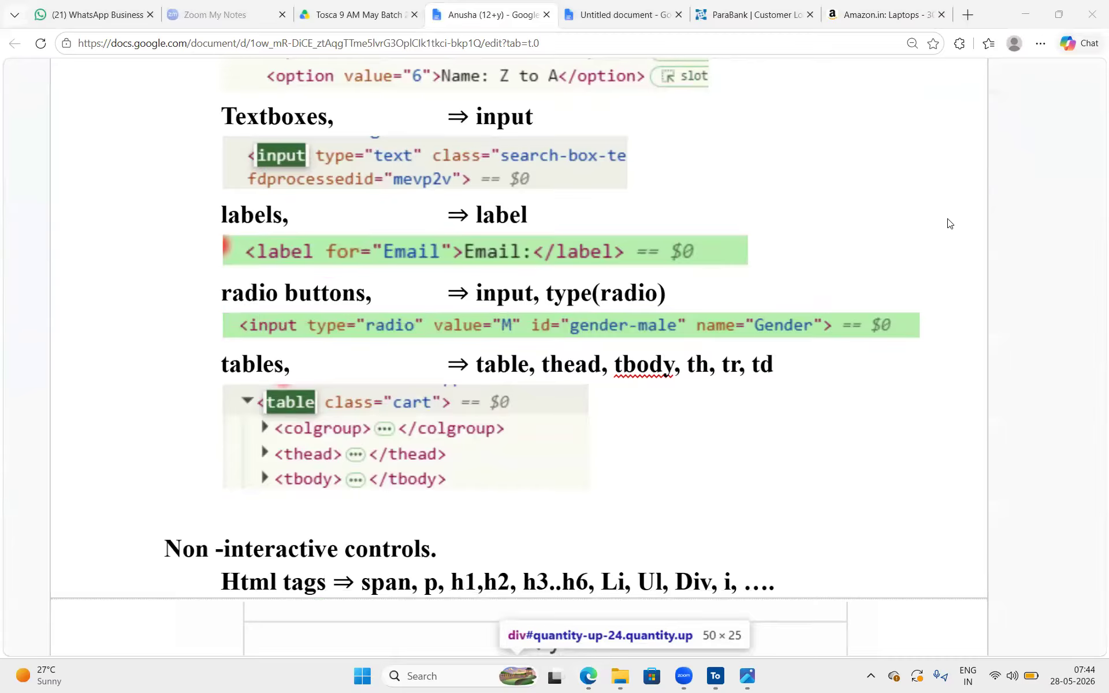
mouse_move(531, 260)
left_mouse_down()
mouse_move(453, 306)
mouse_move(535, 267)
left_mouse_up()
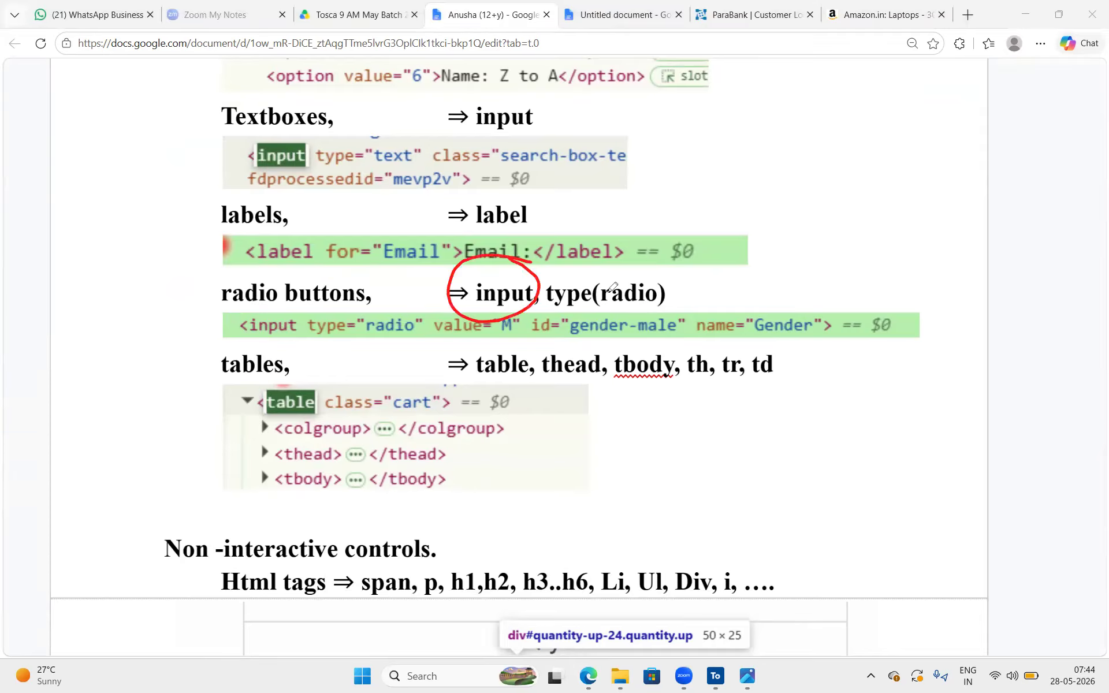
mouse_move(705, 276)
left_mouse_down()
mouse_move(673, 335)
mouse_move(630, 267)
left_mouse_up()
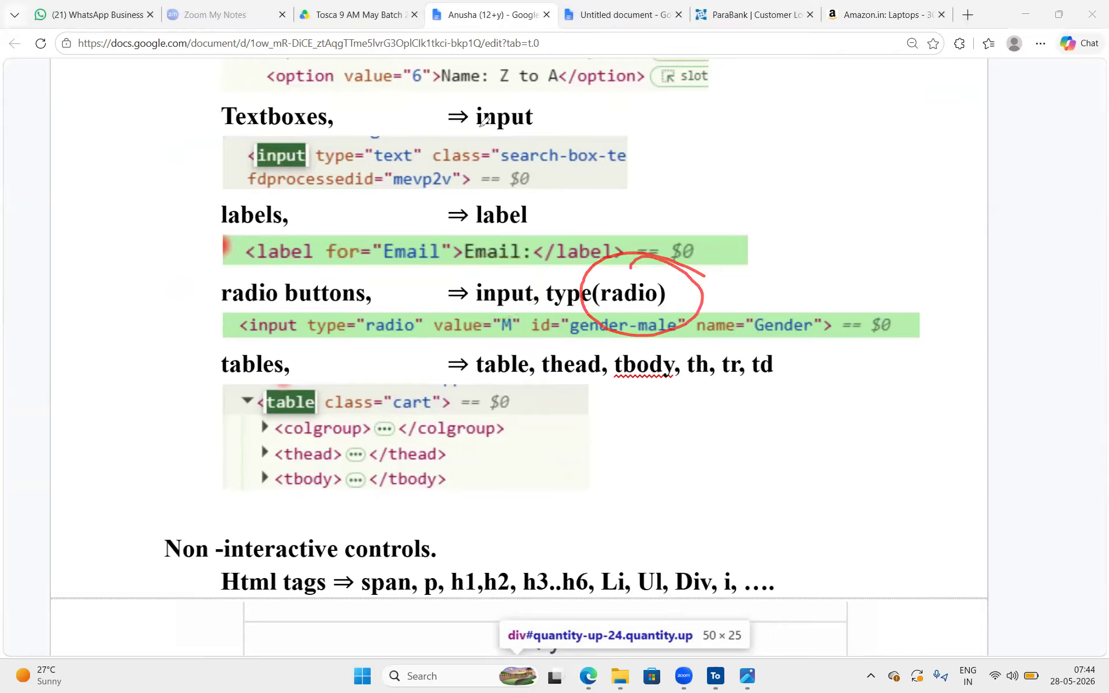
mouse_move(303, 371)
left_mouse_down()
mouse_move(298, 352)
mouse_move(254, 385)
mouse_move(296, 368)
mouse_move(331, 414)
left_mouse_up()
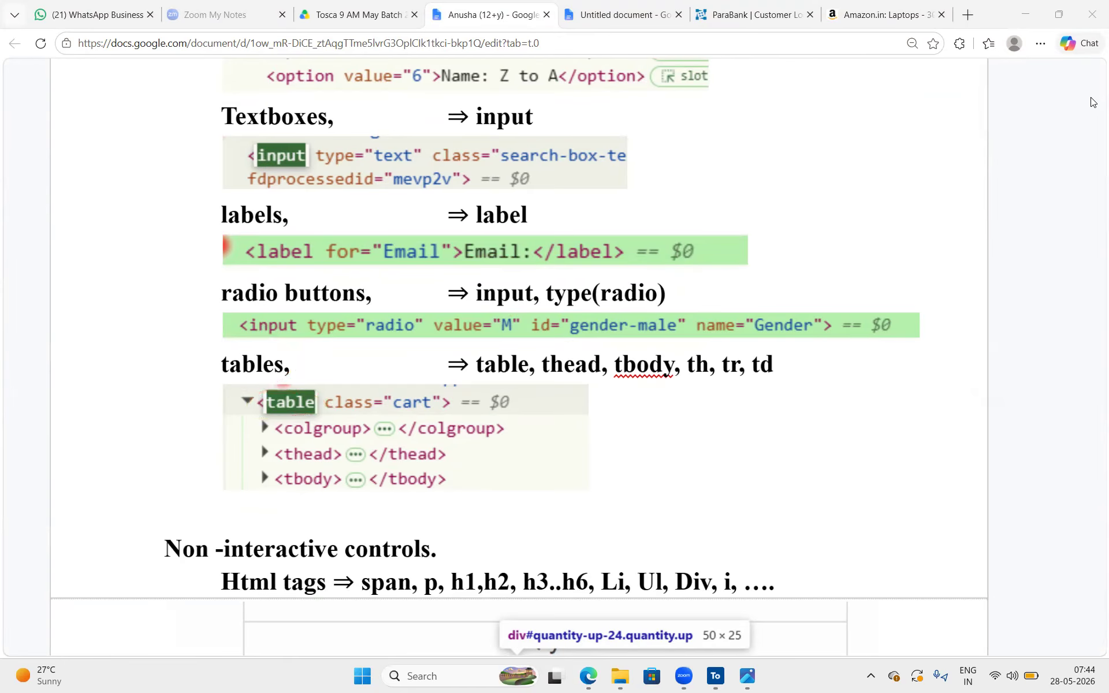
Switch to the ParaBank Customer Lookup page, enlarge the developer tools area and look through the page's controls
key("alt+Tab")
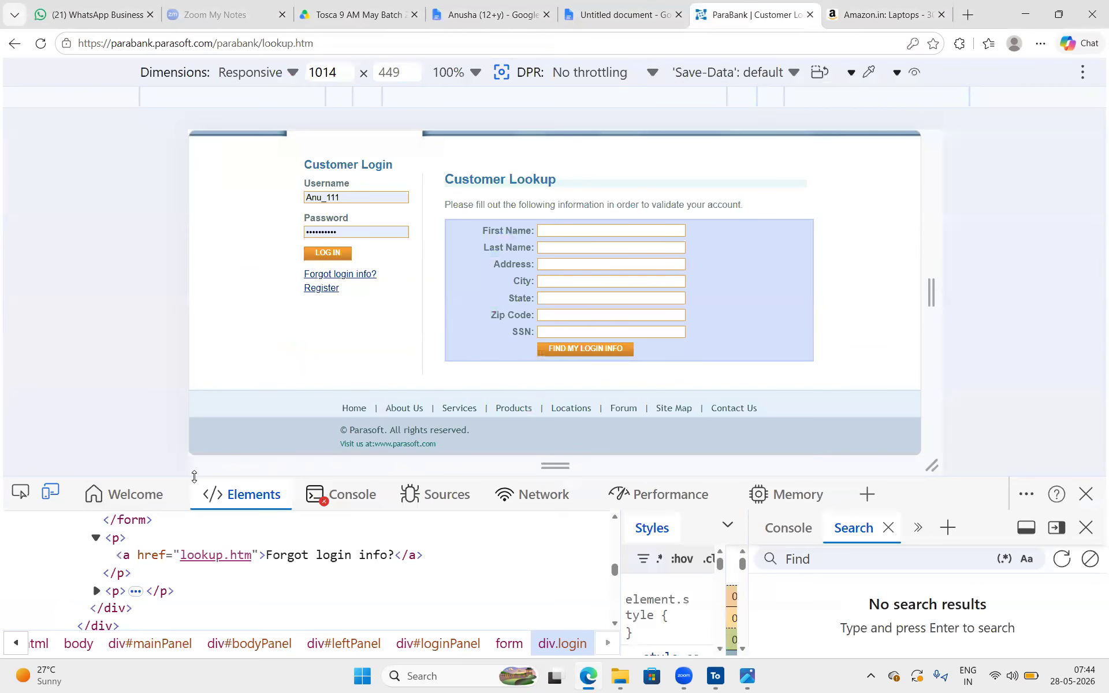
left_click_drag(193, 452, 194, 393)
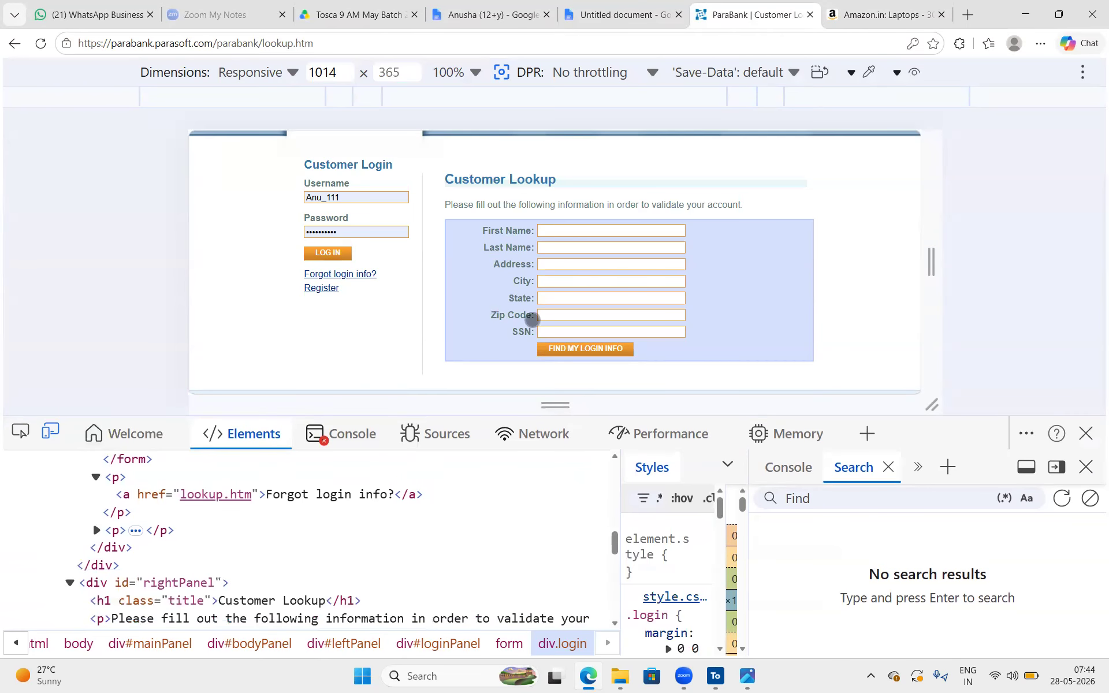
scroll(532, 319, "up", 2)
scroll(532, 319, "down", 3)
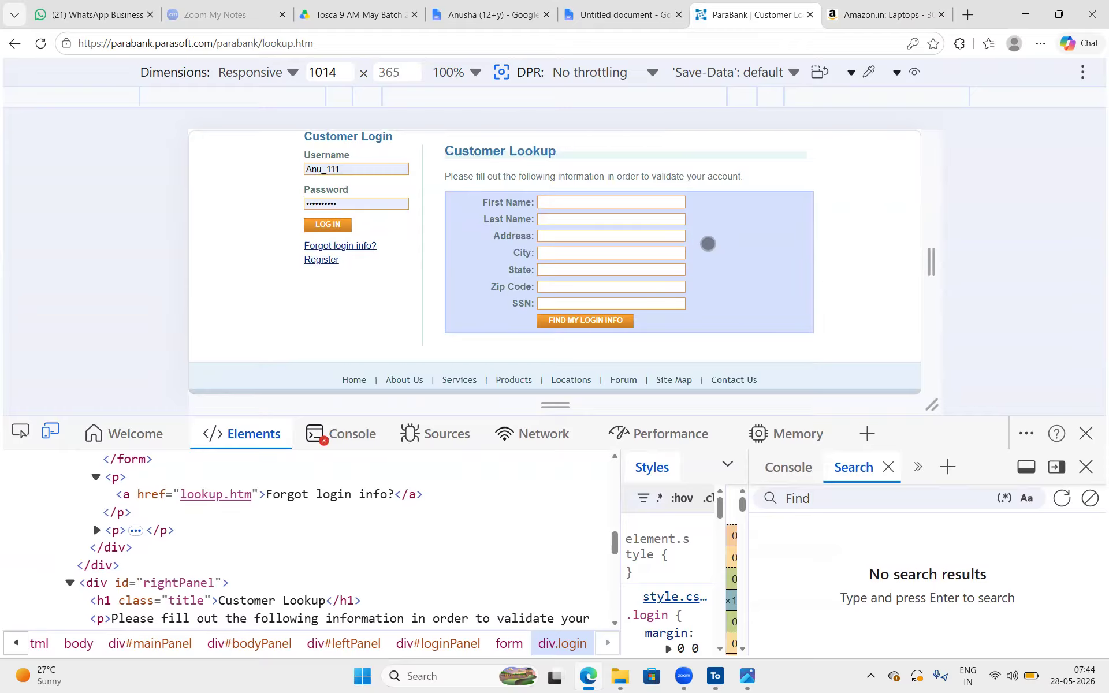
Draw freehand marks over the Customer Login and Customer Lookup areas and look over the rest of the ParaBank page
mouse_move(716, 137)
left_mouse_down()
mouse_move(408, 89)
mouse_move(490, 288)
left_mouse_up()
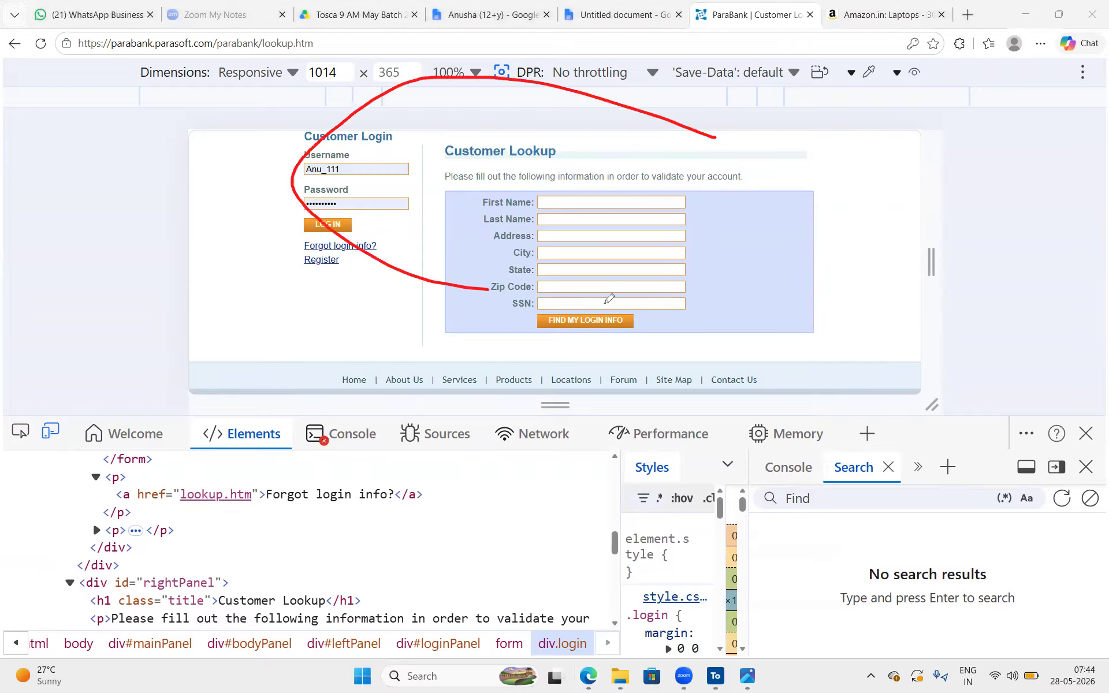
left_click_drag(606, 301, 633, 132)
left_click_drag(728, 211, 777, 331)
mouse_move(802, 242)
left_mouse_down()
mouse_move(817, 227)
mouse_move(812, 145)
mouse_move(844, 176)
mouse_move(906, 150)
left_mouse_up()
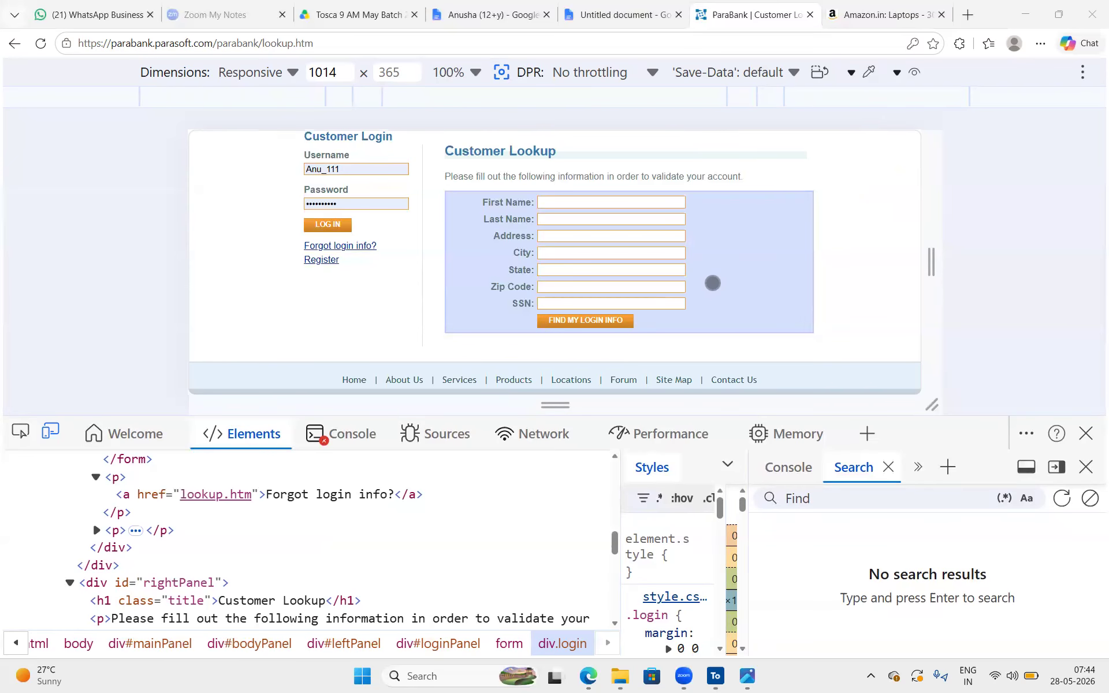
scroll(780, 322, "up", 3)
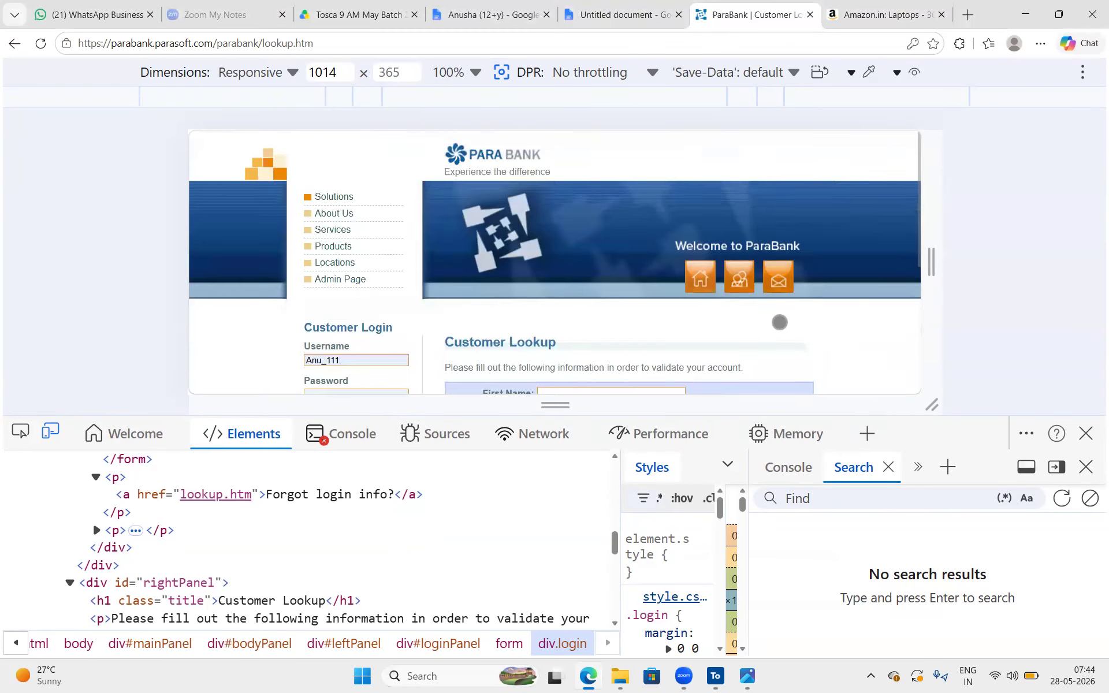
scroll(780, 322, "down", 3)
left_click_drag(486, 220, 553, 222)
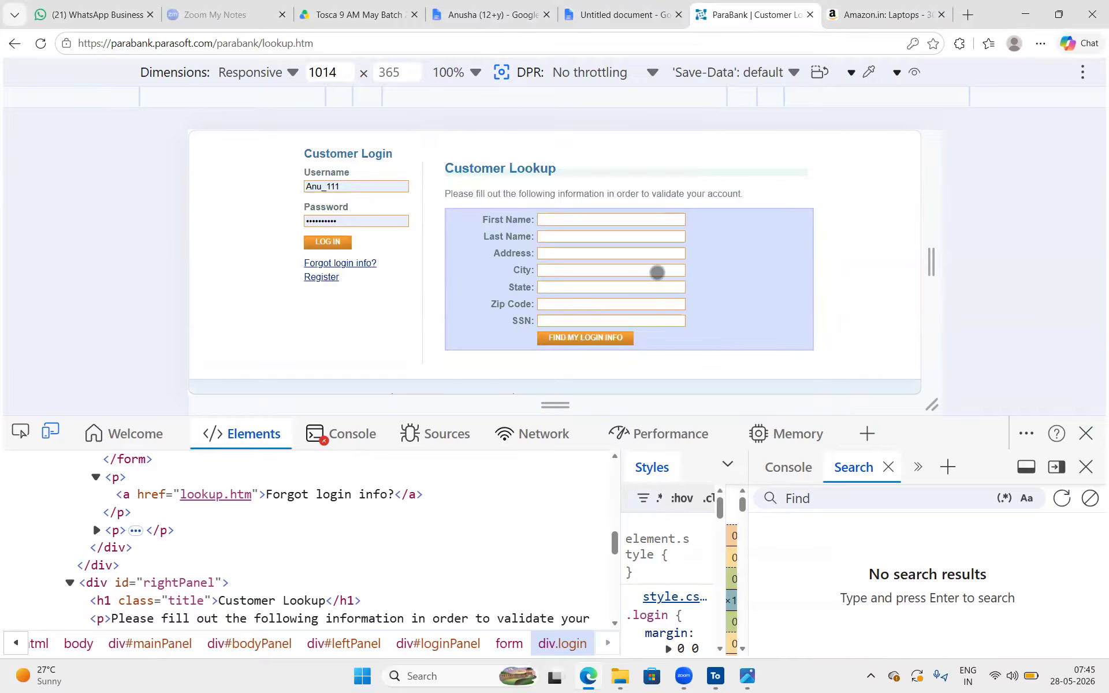
Open the nopCommerce demo store registration page in a new browser tab
left_click(942, 2)
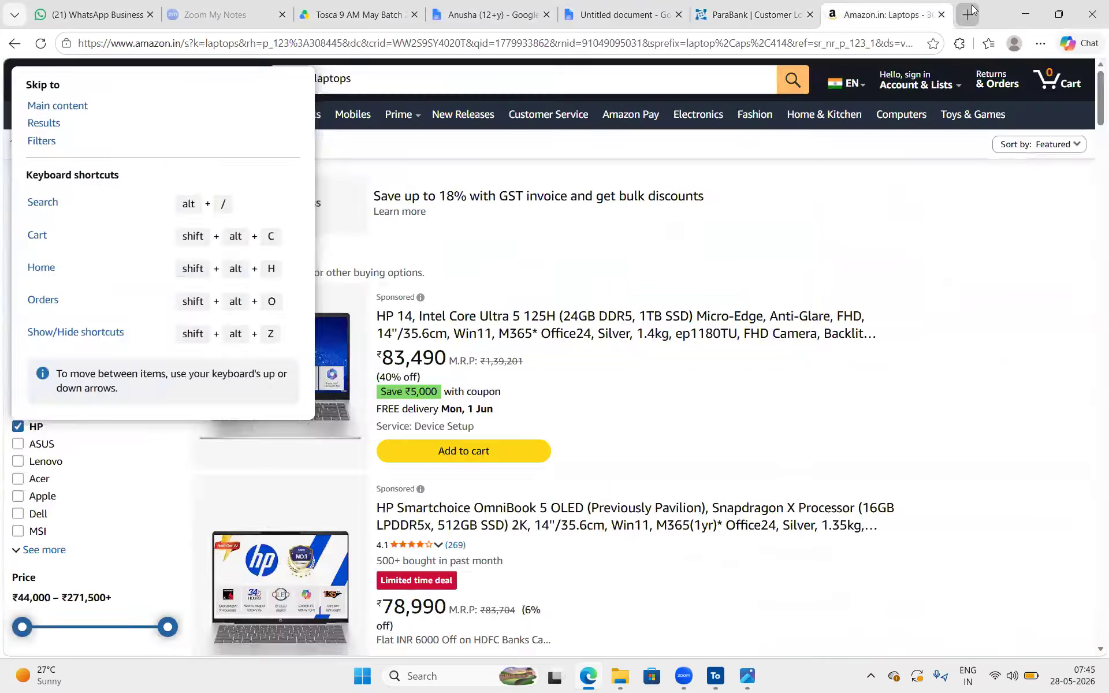
left_click(971, 5)
type("nop")
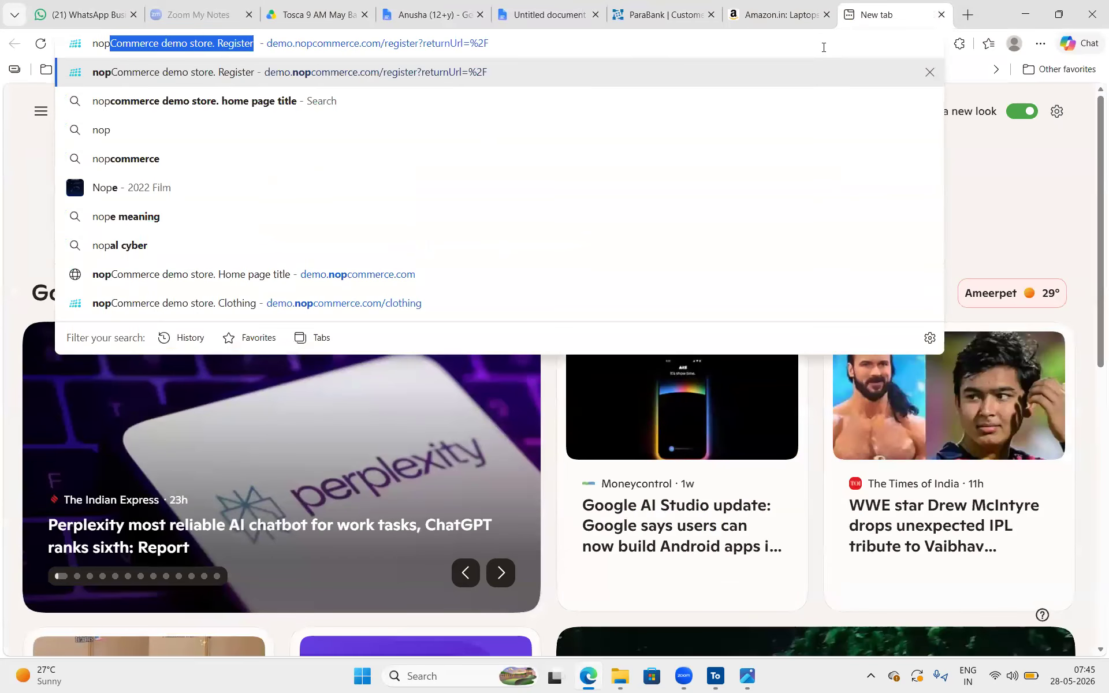
key("Return")
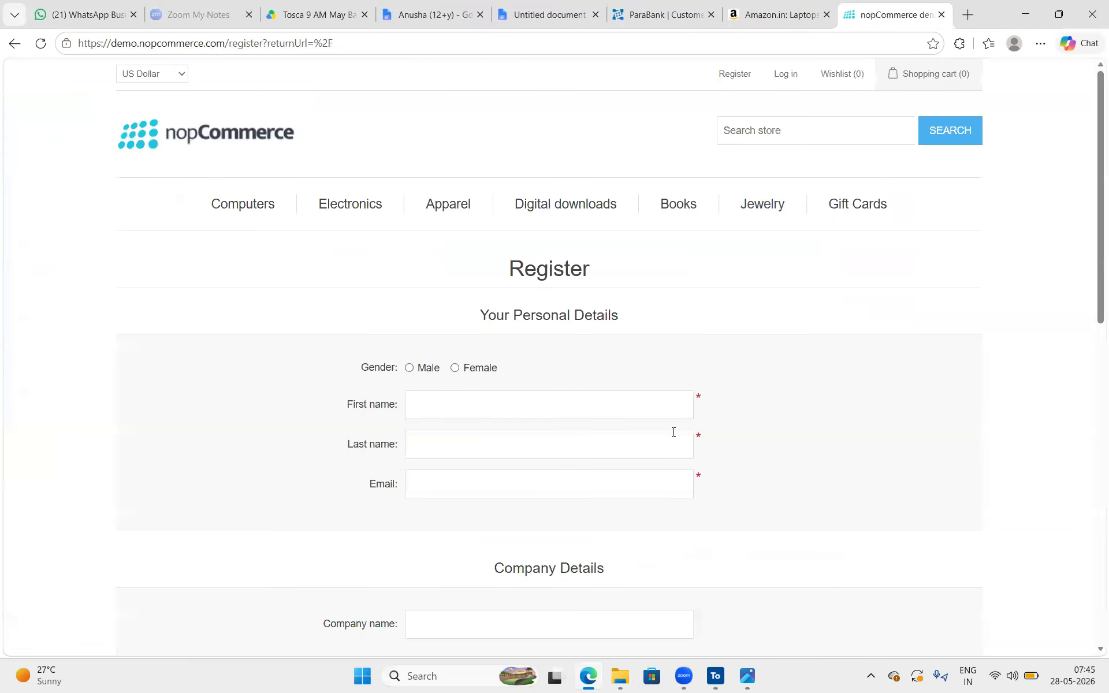
Examine the nopCommerce registration form from the gender options to the password section, highlighting the Register heading
scroll(674, 430, "down", 3)
scroll(600, 247, "down", 7)
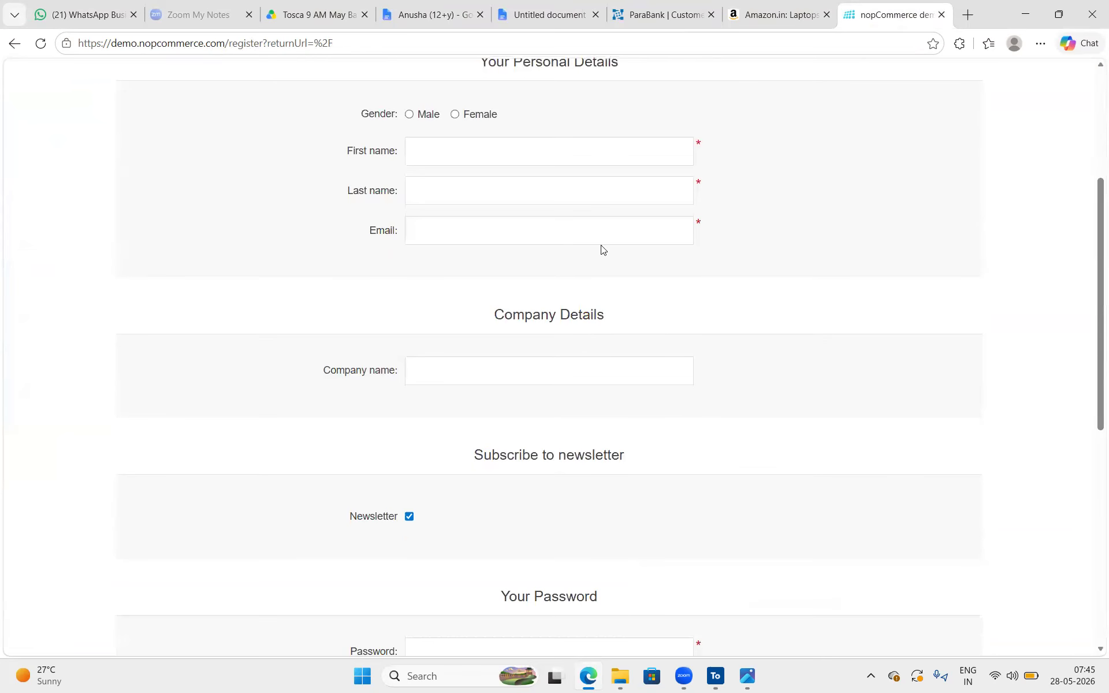
scroll(602, 247, "up", 4)
scroll(602, 247, "up", 5)
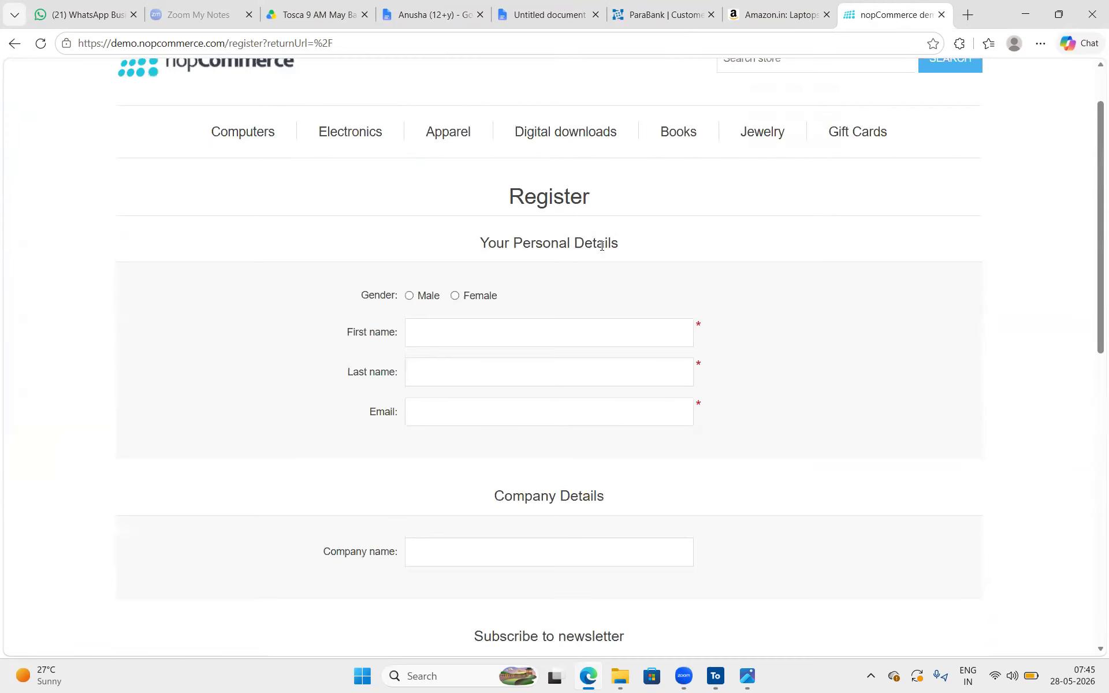
scroll(601, 246, "down", 9)
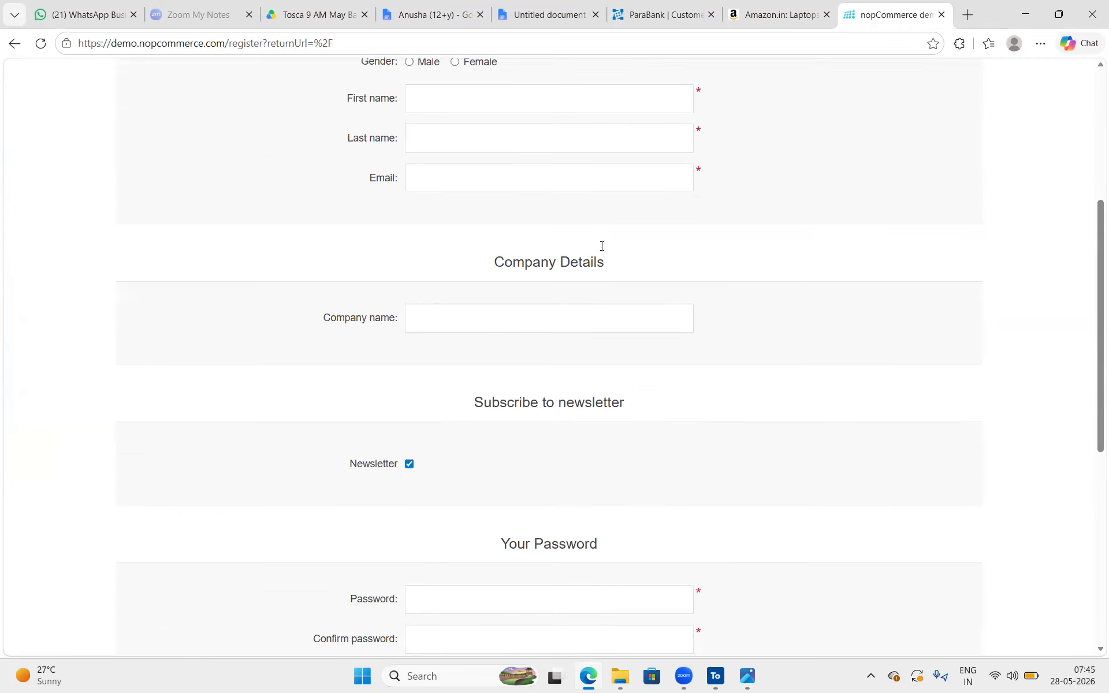
scroll(602, 247, "up", 10)
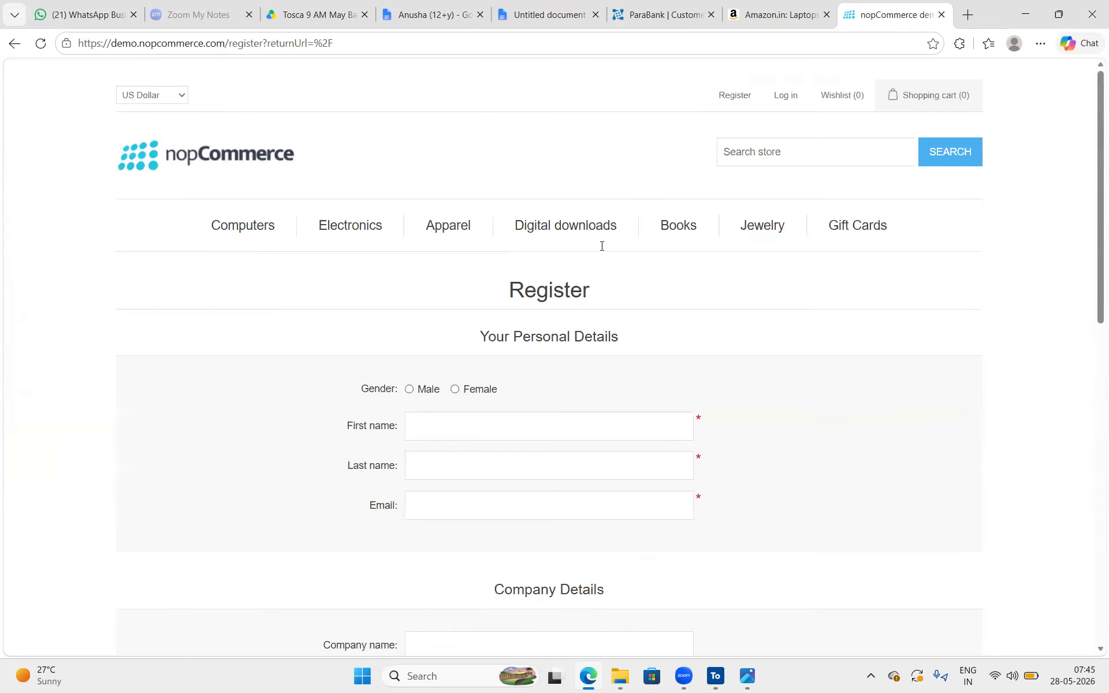
left_click_drag(603, 272, 488, 269)
scroll(775, 341, "down", 8)
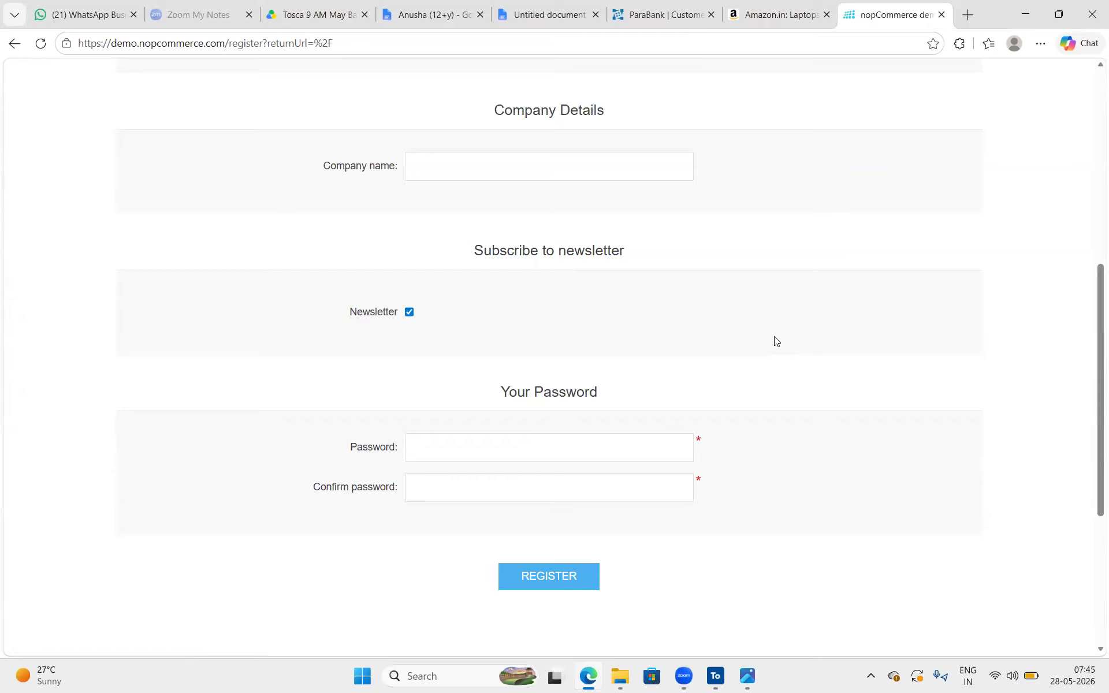
scroll(775, 341, "up", 8)
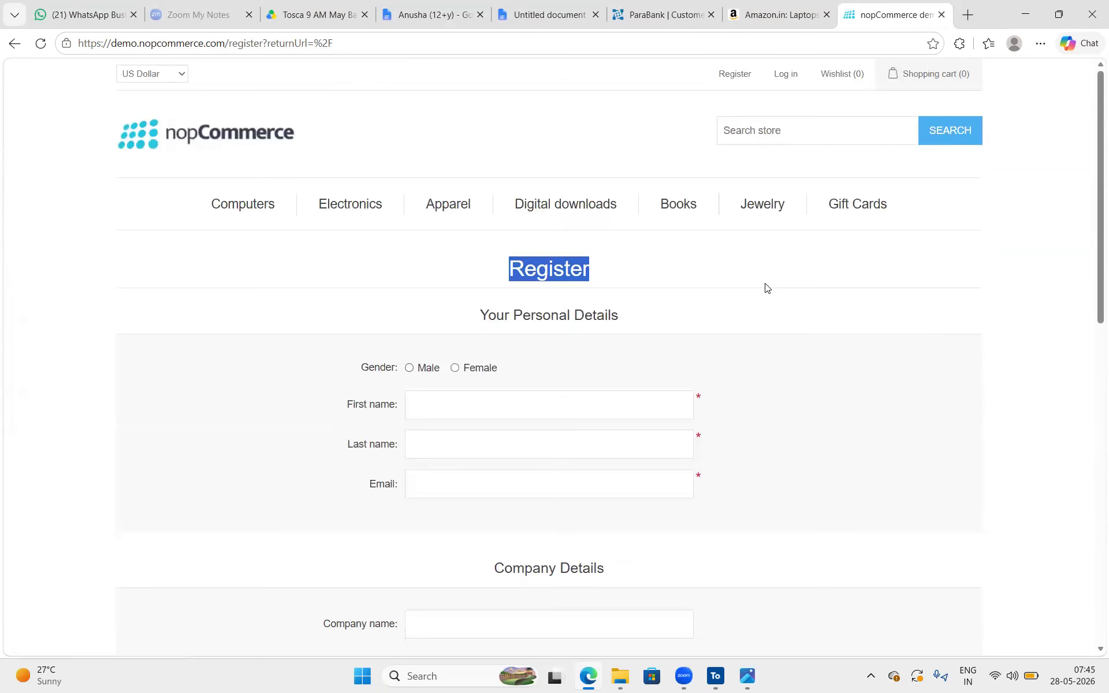
left_click(744, 275)
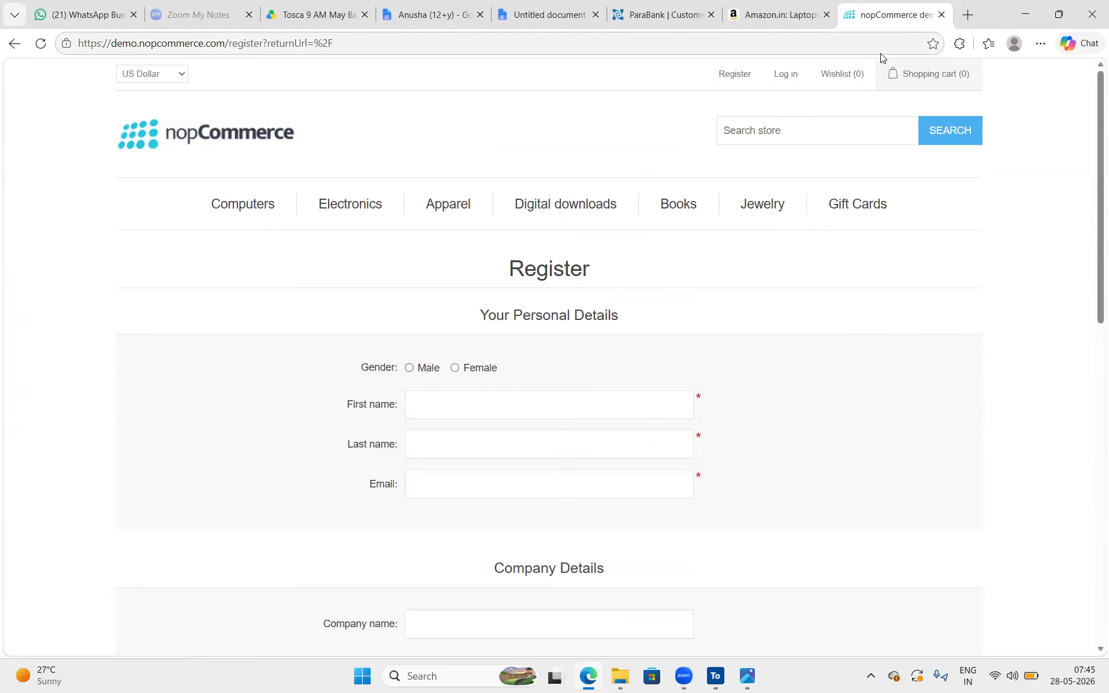
Return to the ParaBank Customer Lookup page and inspect the City textbox in the markup
left_click(666, 22)
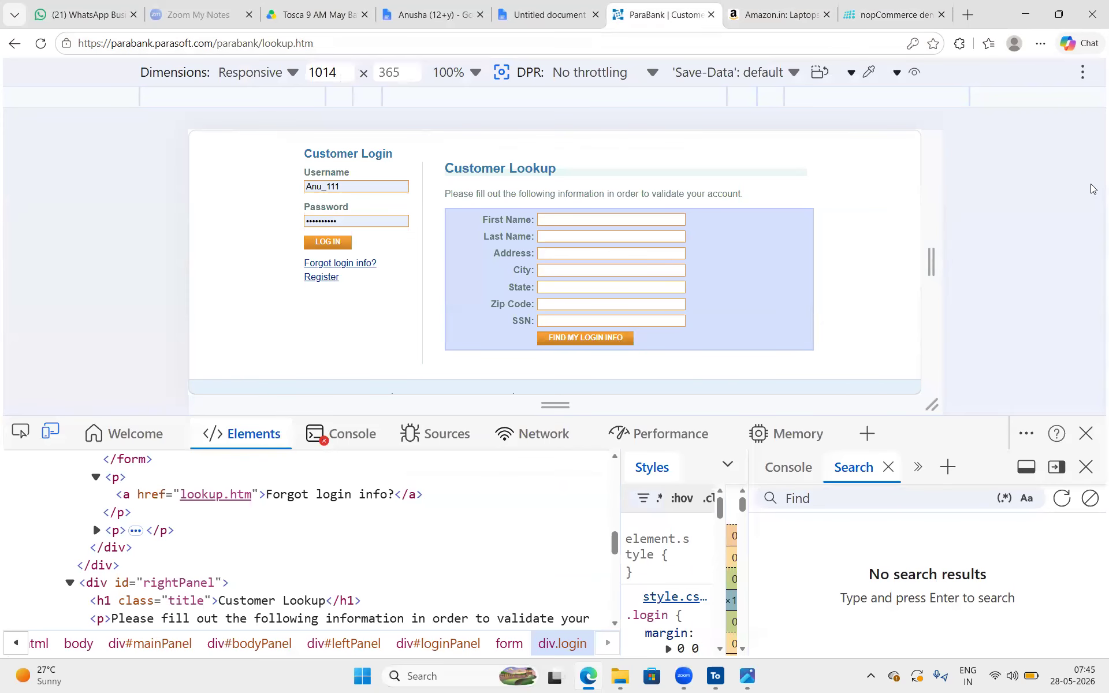
left_click(20, 431)
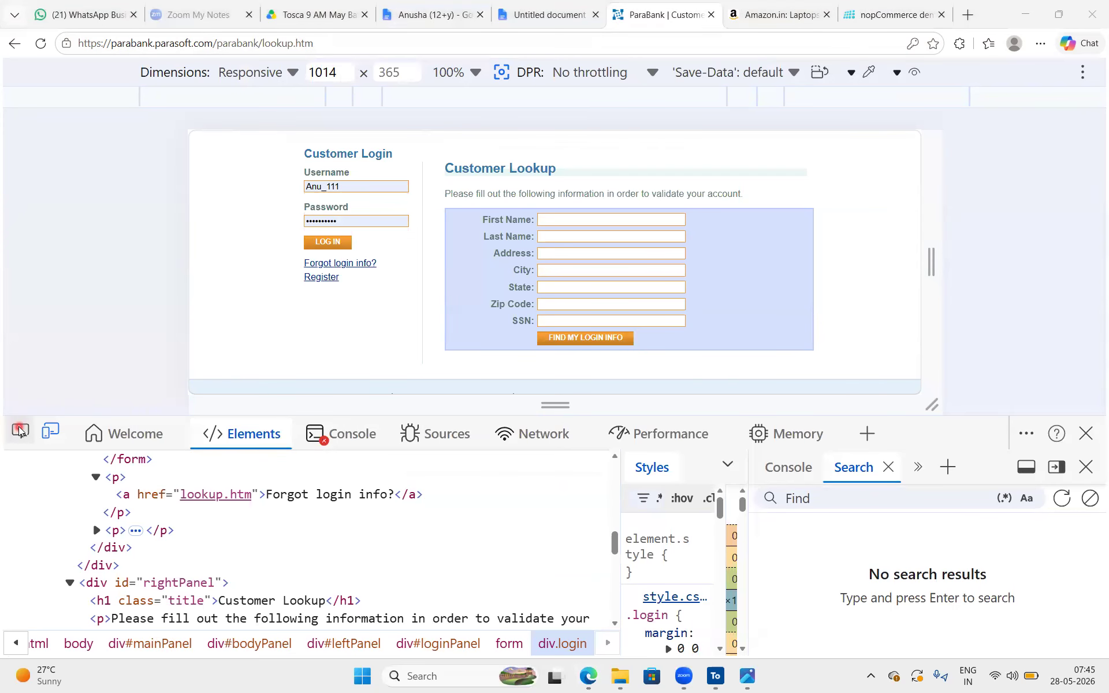
left_click(597, 266)
scroll(174, 520, "up", 2)
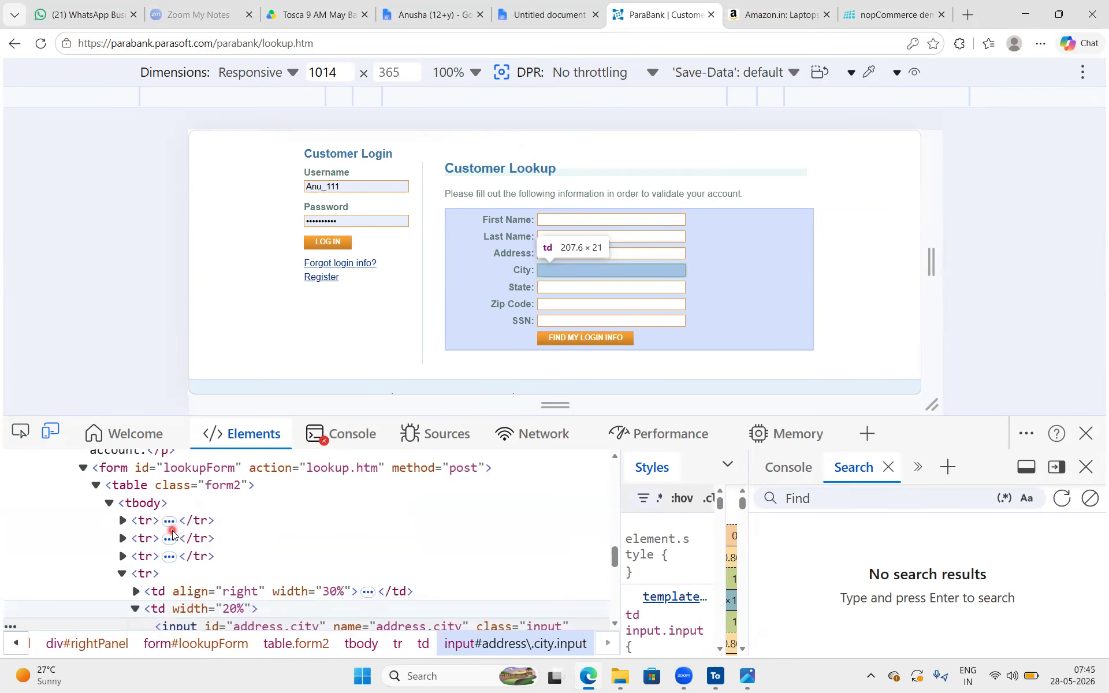
Locate the table element with class form2 in the markup and highlight its table tag
left_click(136, 500)
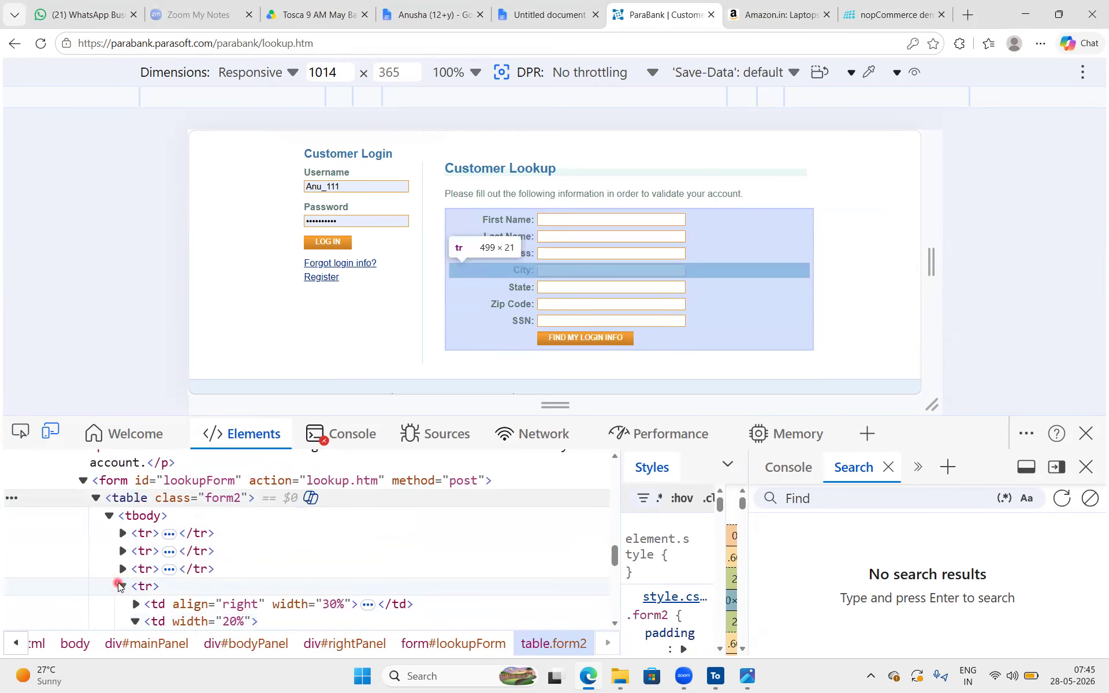
left_click(123, 585)
left_click(139, 498)
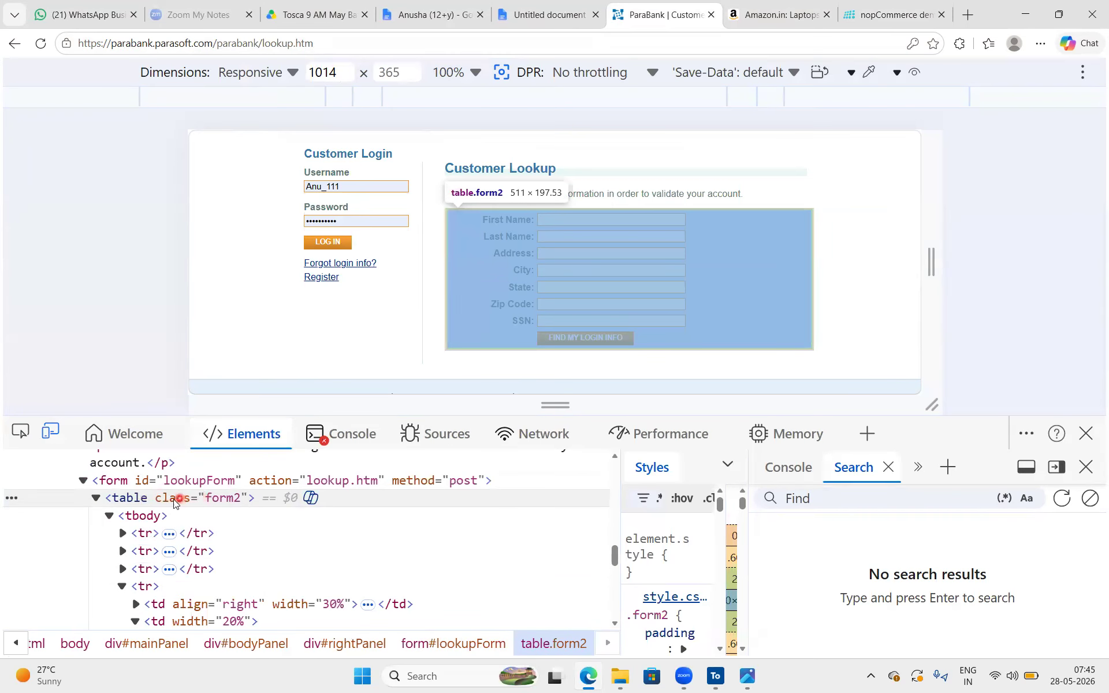
double_click(142, 500)
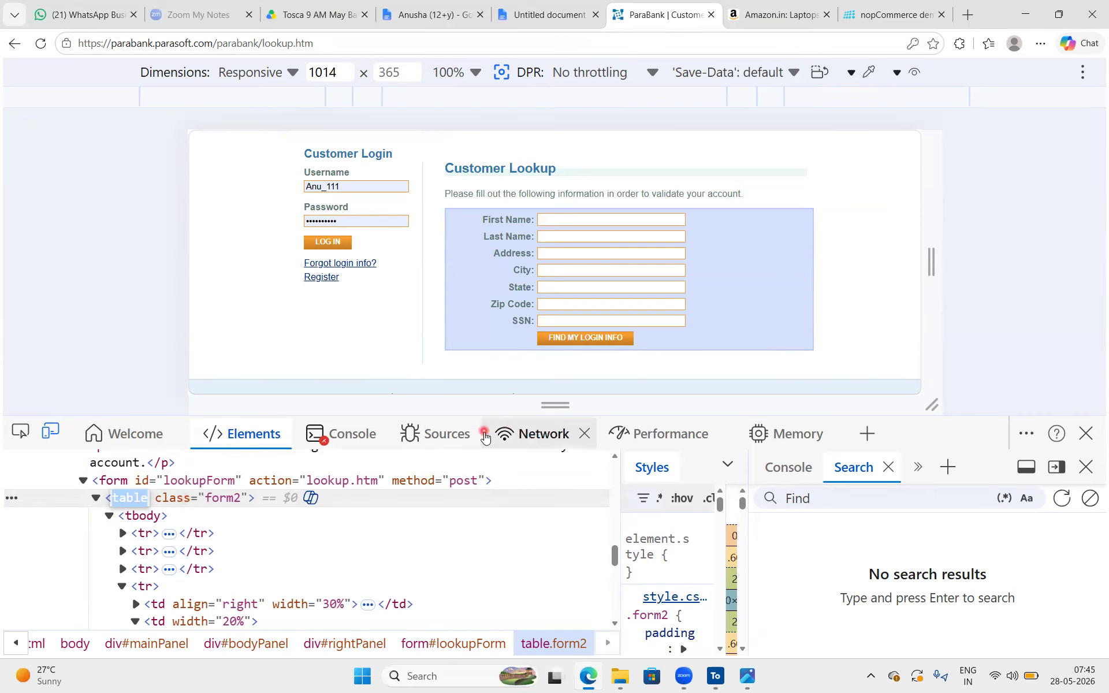
Shorten the page preview, examine the lookup table's tr and td tags, and close the developer tools
left_click_drag(555, 405, 556, 376)
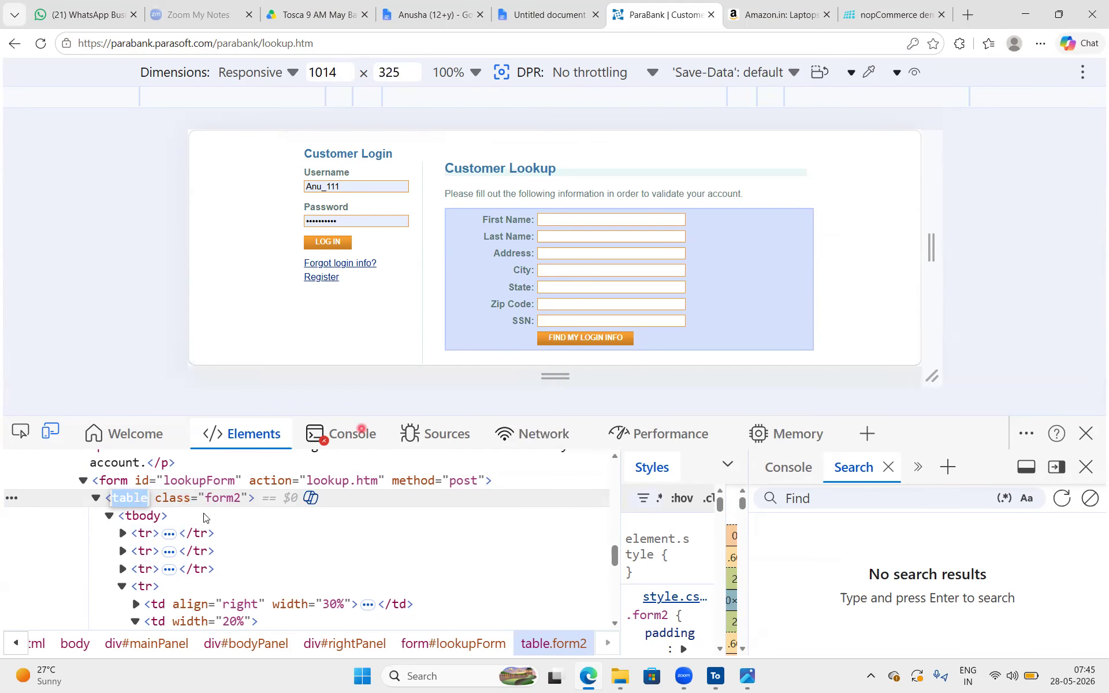
left_click(142, 532)
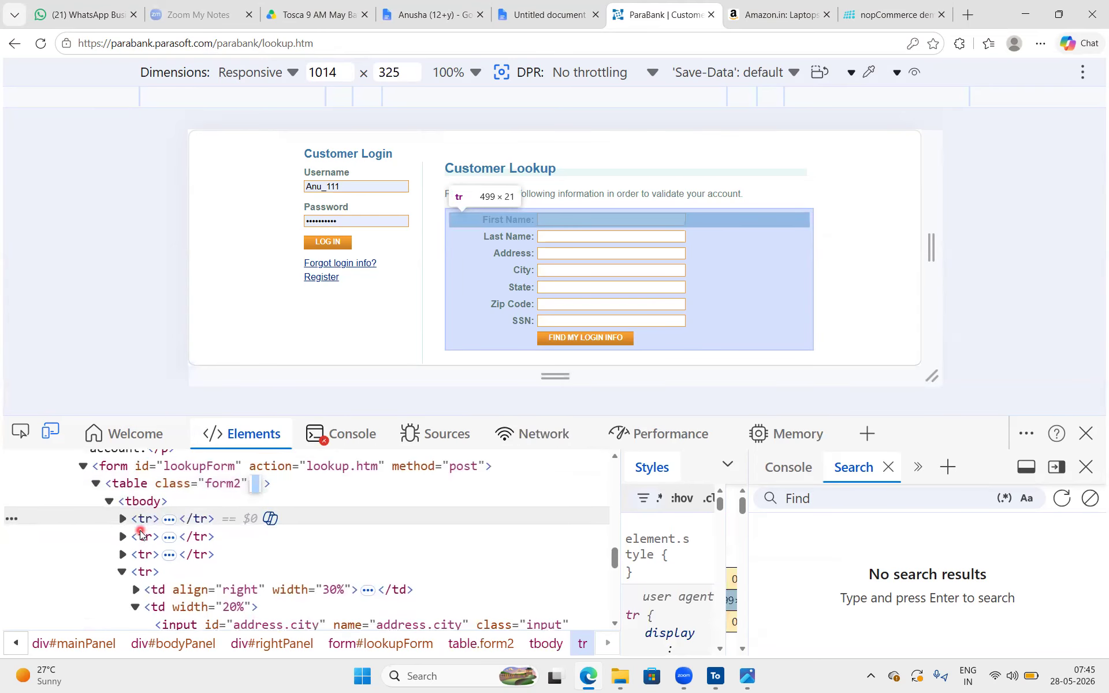
scroll(141, 534, "down", 1)
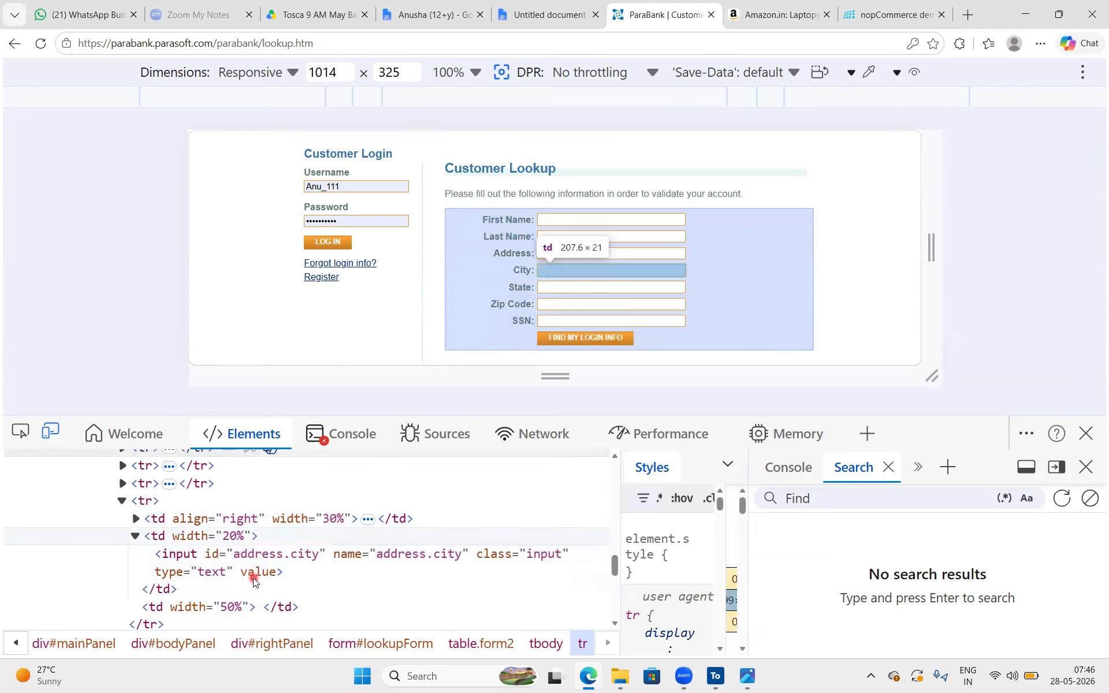
scroll(253, 578, "down", 1)
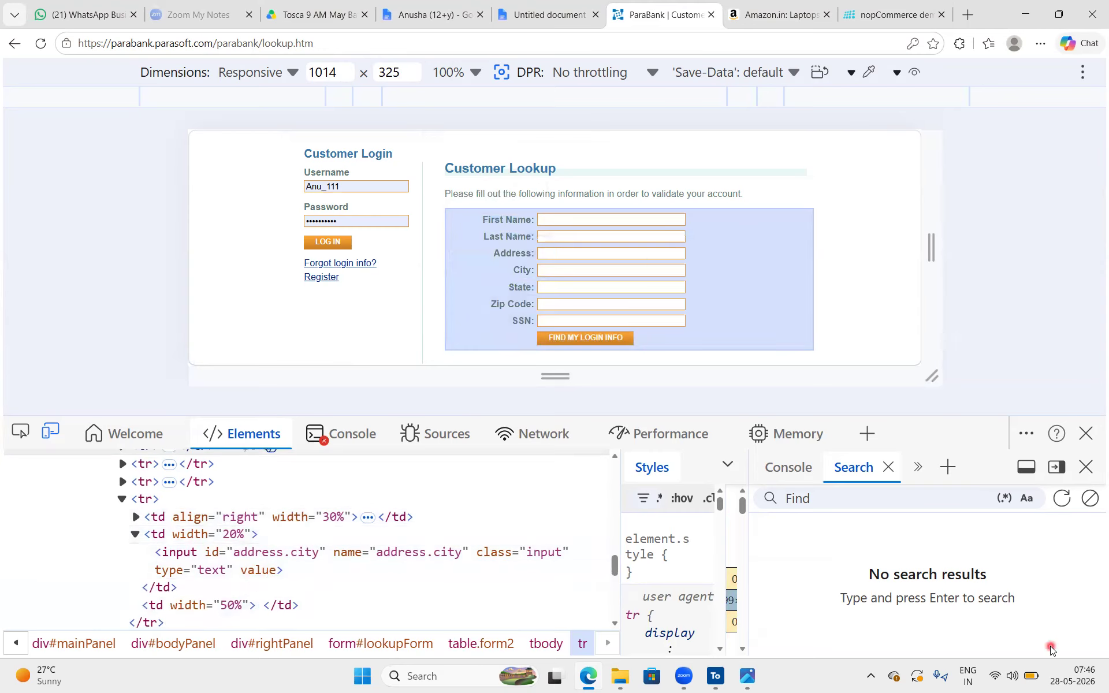
left_click(1085, 434)
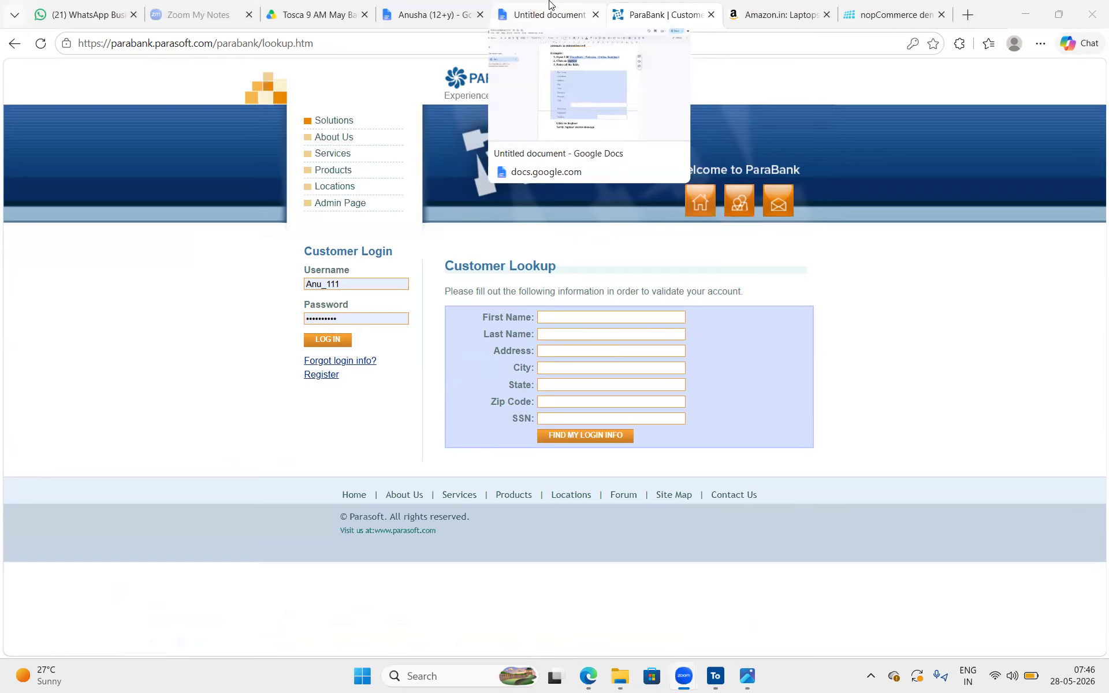
Close the ParaBank page, return to the class notes and highlight the "Click on register" step
left_click(549, 3)
left_click(635, 15)
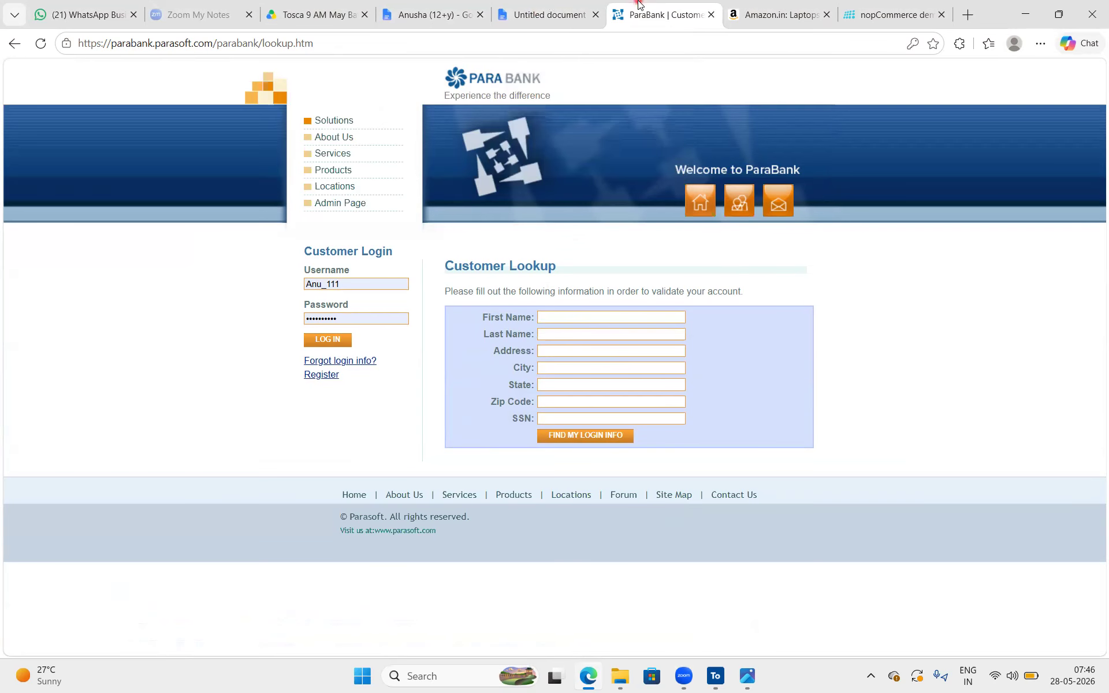
left_click(553, 44)
key("ctrl+c")
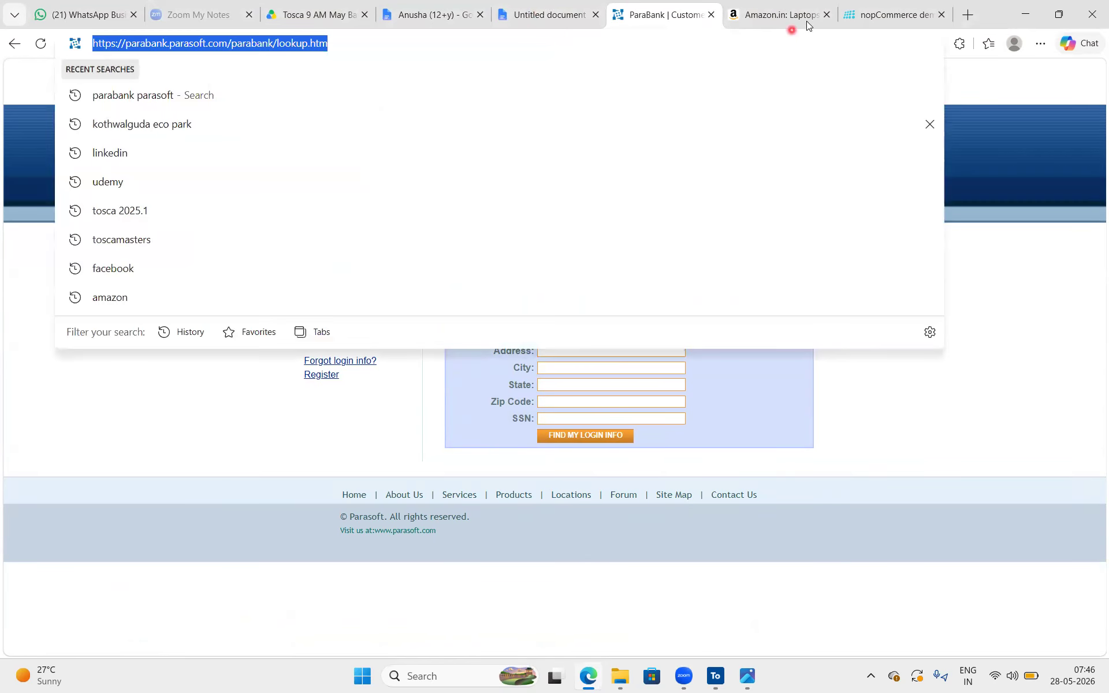
left_click(711, 15)
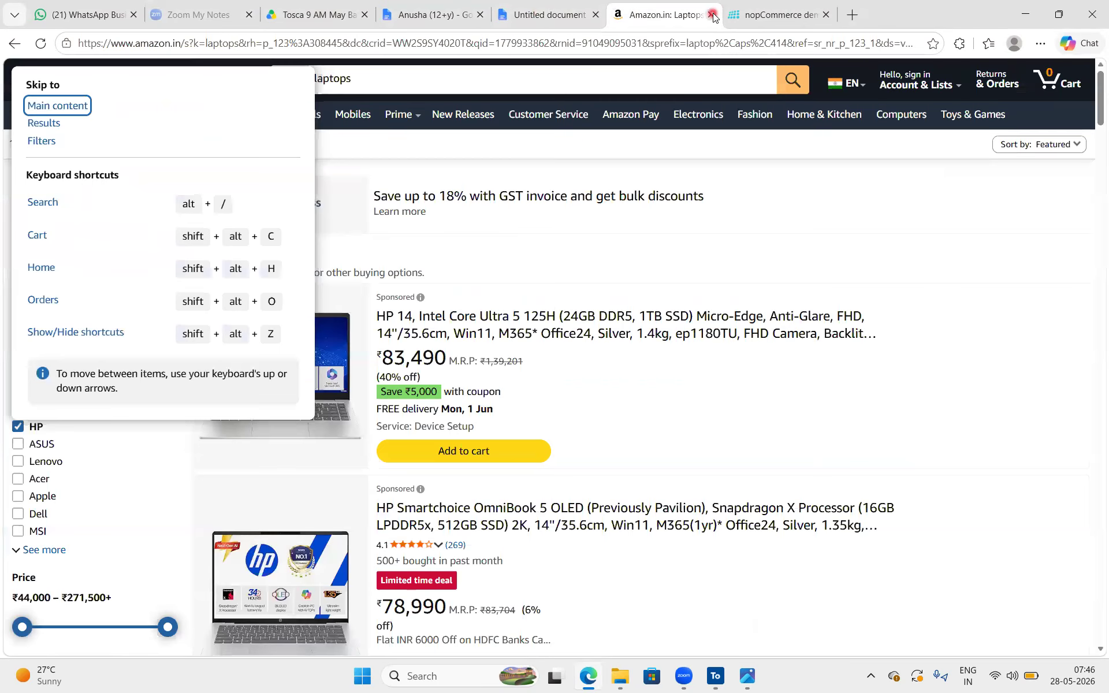
left_click(597, 8)
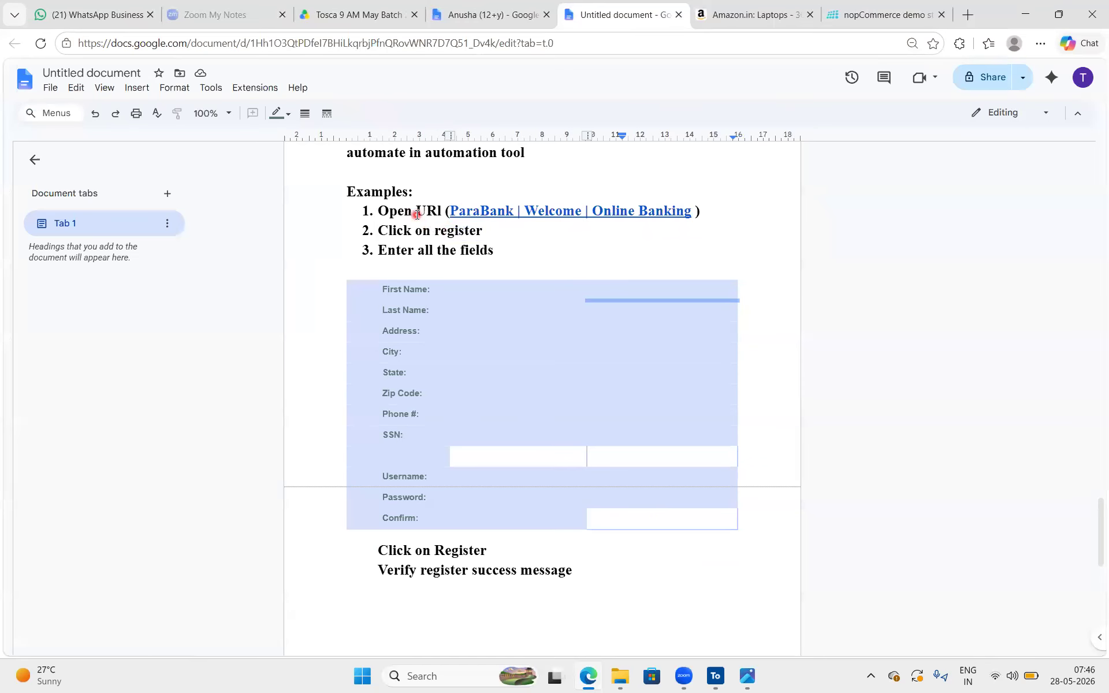
left_click_drag(498, 230, 377, 227)
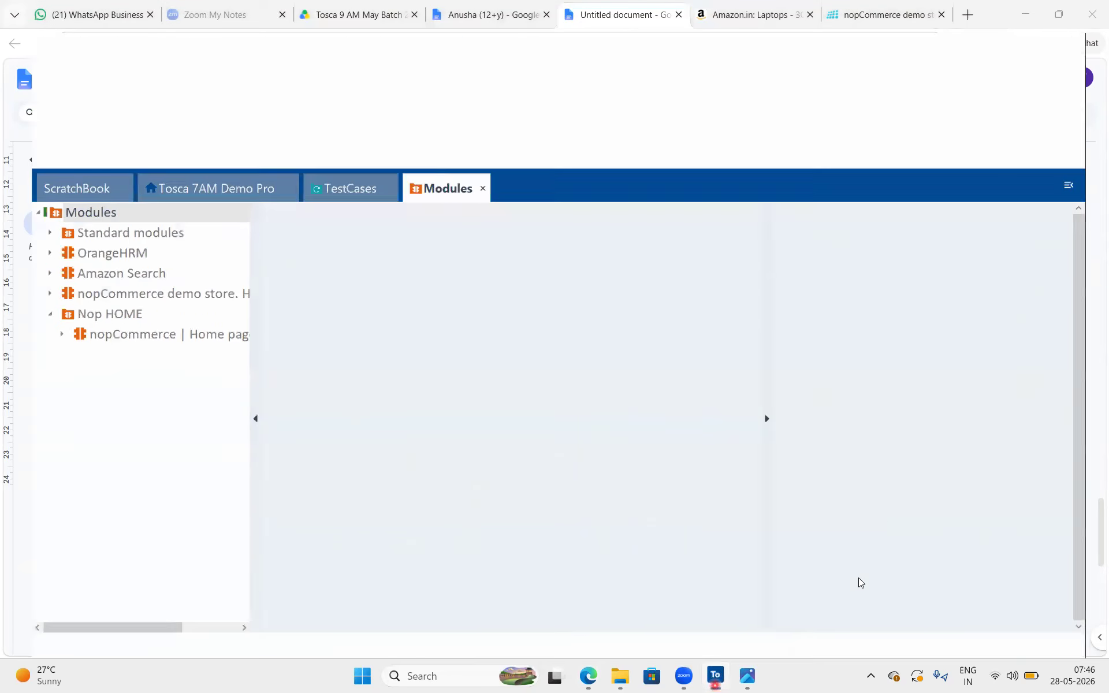
Switch to Tosca Commander, search the computer for "chrome" and launch Google Chrome
left_click(716, 675)
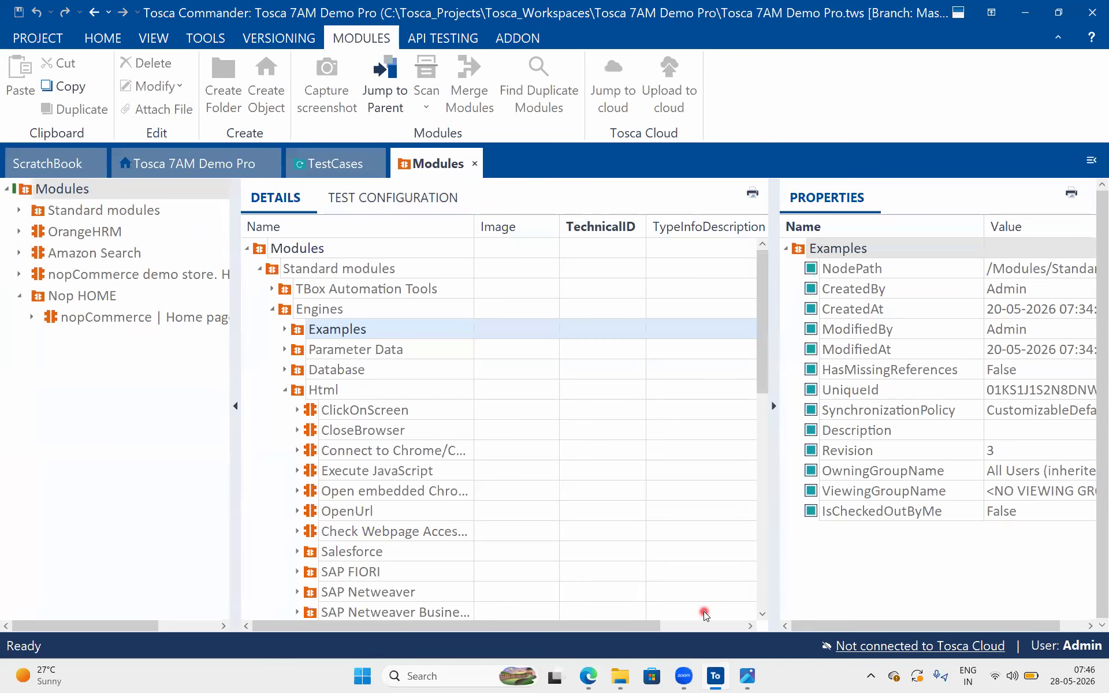
left_click(450, 678)
type("hrome")
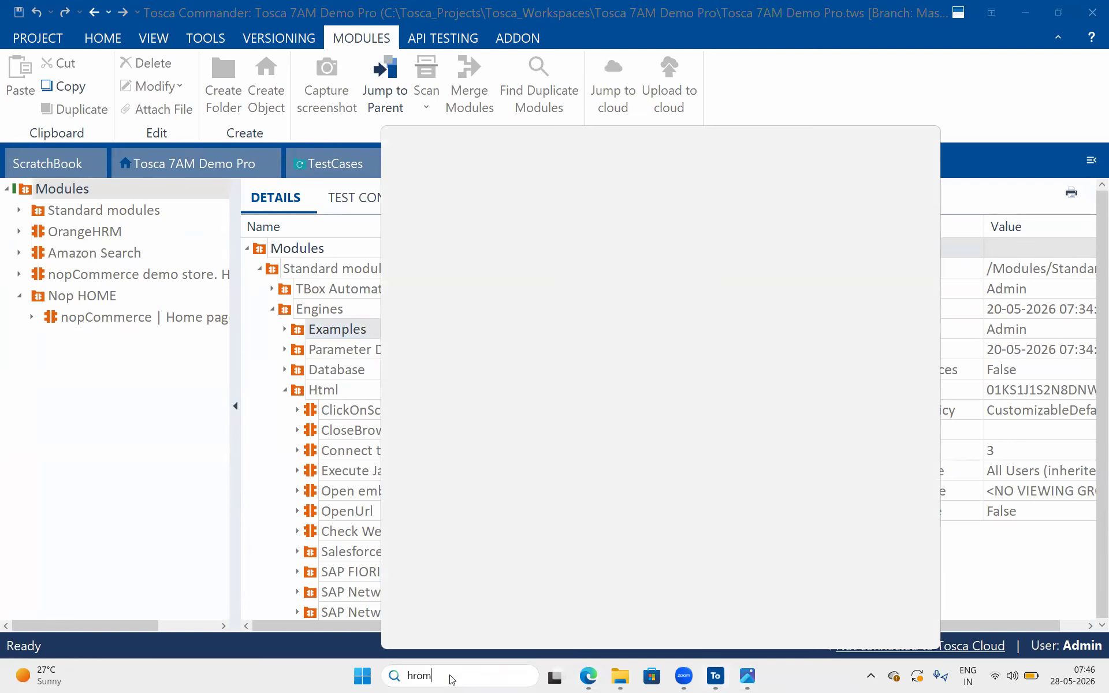
key("BackSpace")
key("BackSpace")
key("BackSpace")
key("BackSpace")
key("BackSpace")
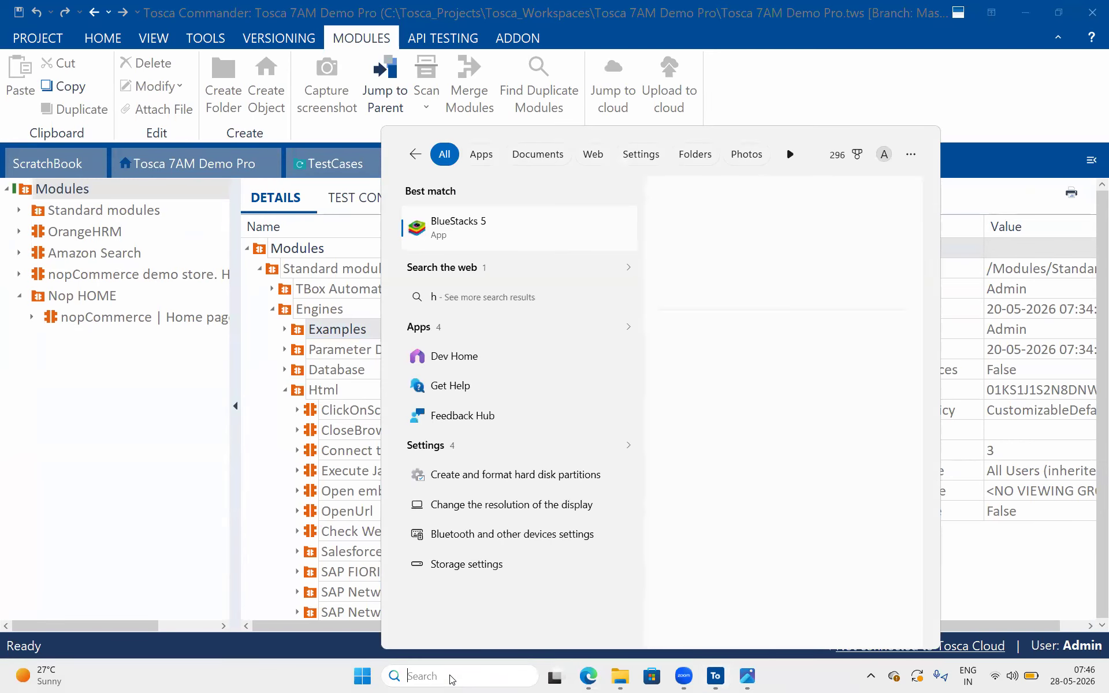
type("chrome")
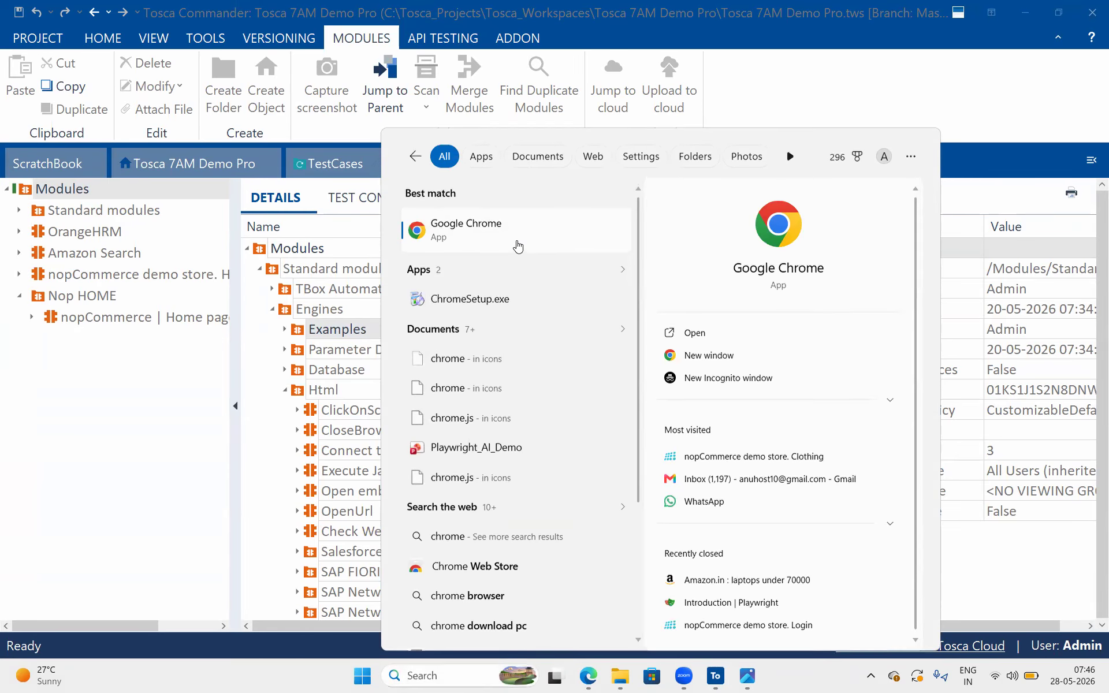
left_click(517, 245)
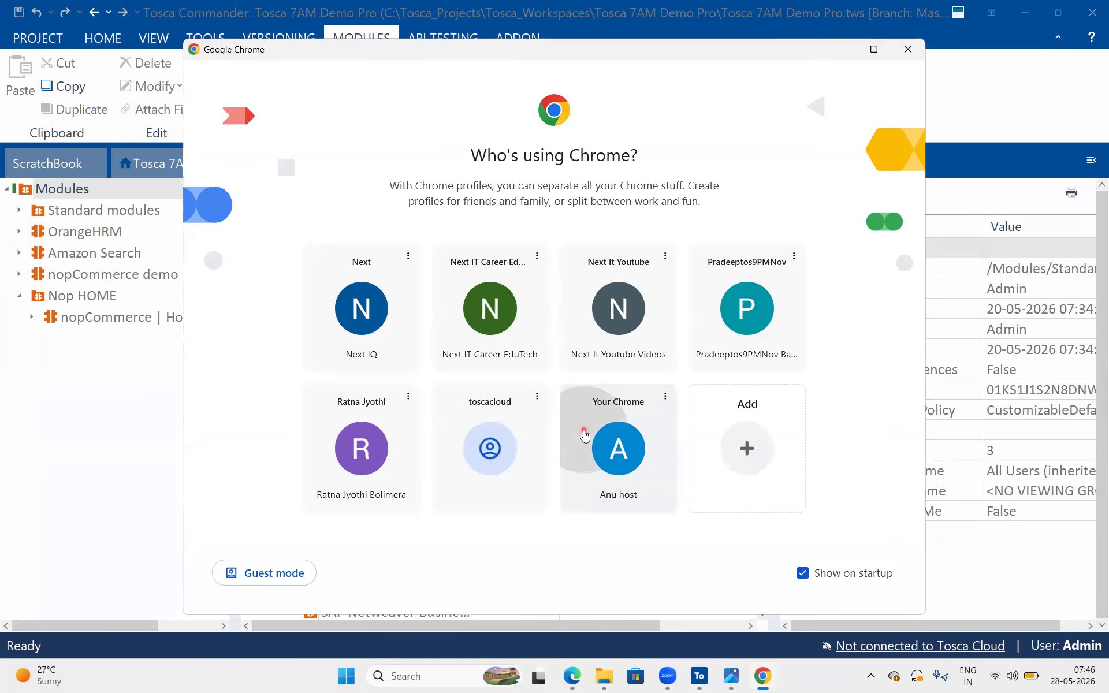
left_click(612, 315)
left_click(519, 45)
key("ctrl+v")
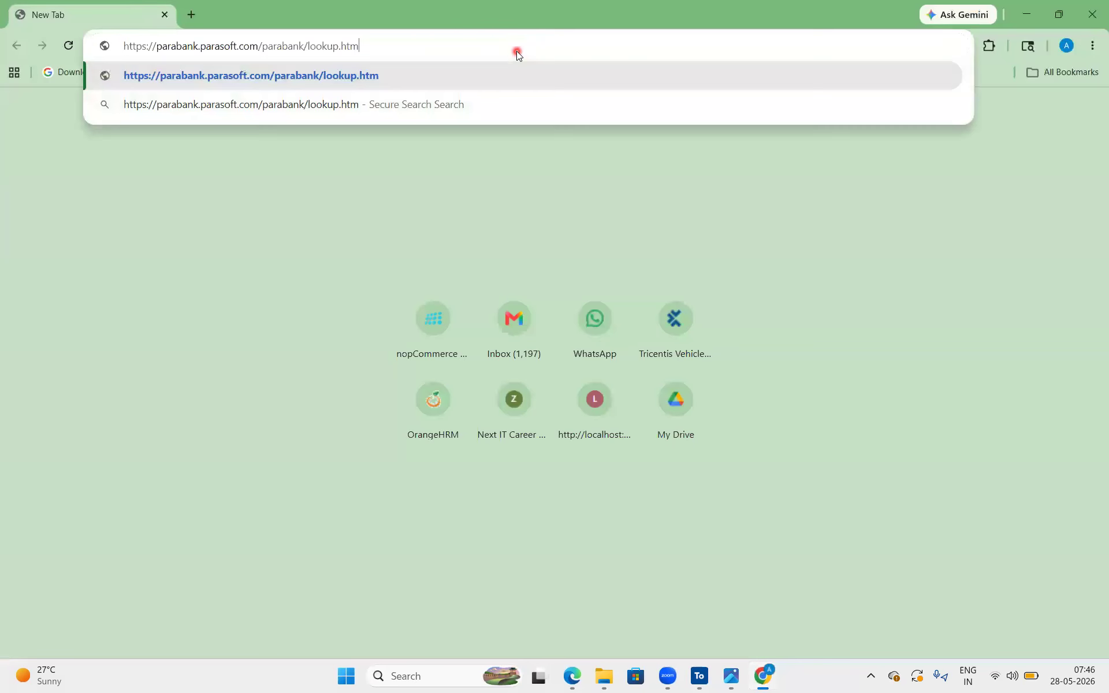
key("Return")
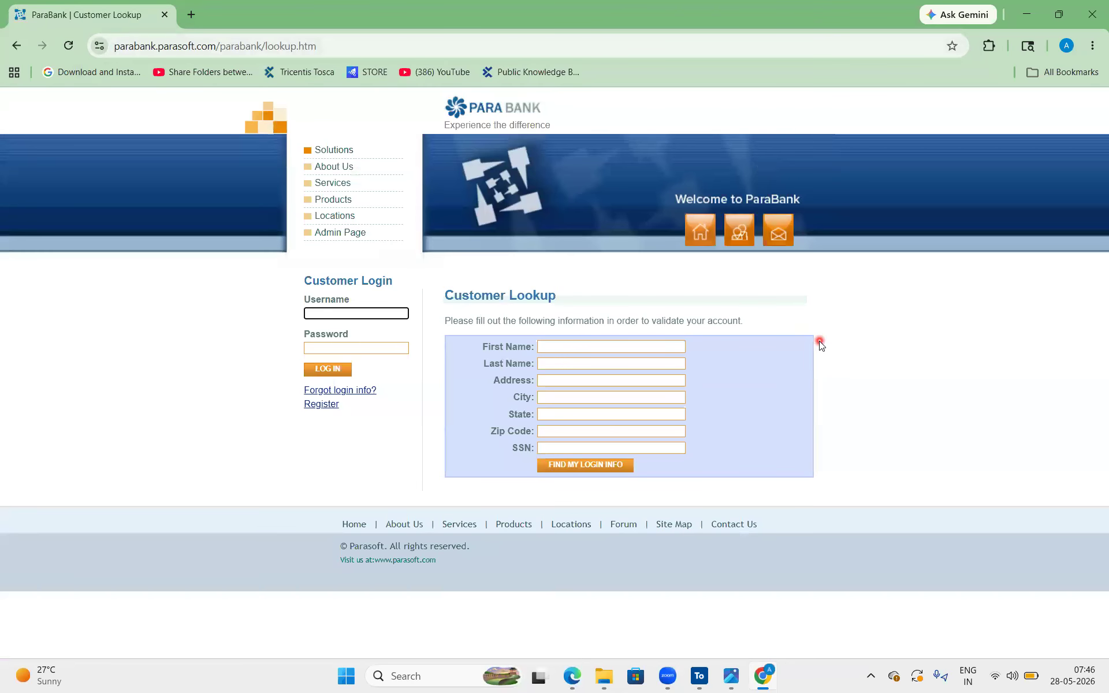
Go to the ParaBank home page, strip the session ID from its address and reload parabank.parasoft.com/parabank/index.htm
left_click(490, 127)
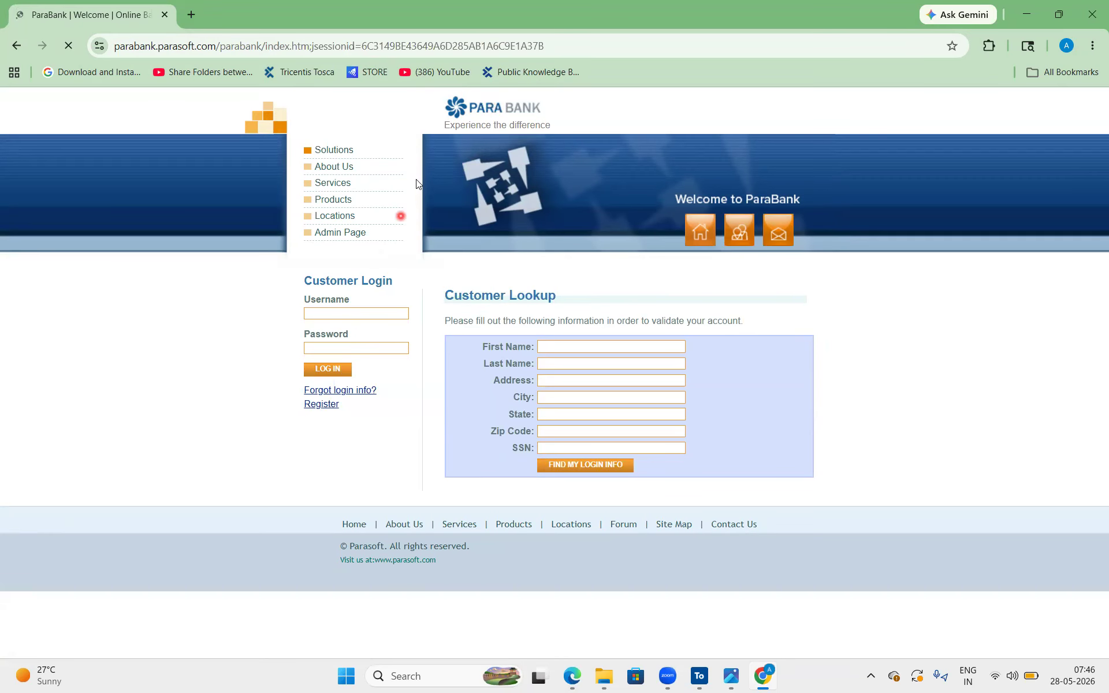
left_click_drag(599, 49, 315, 47)
key("BackSpace")
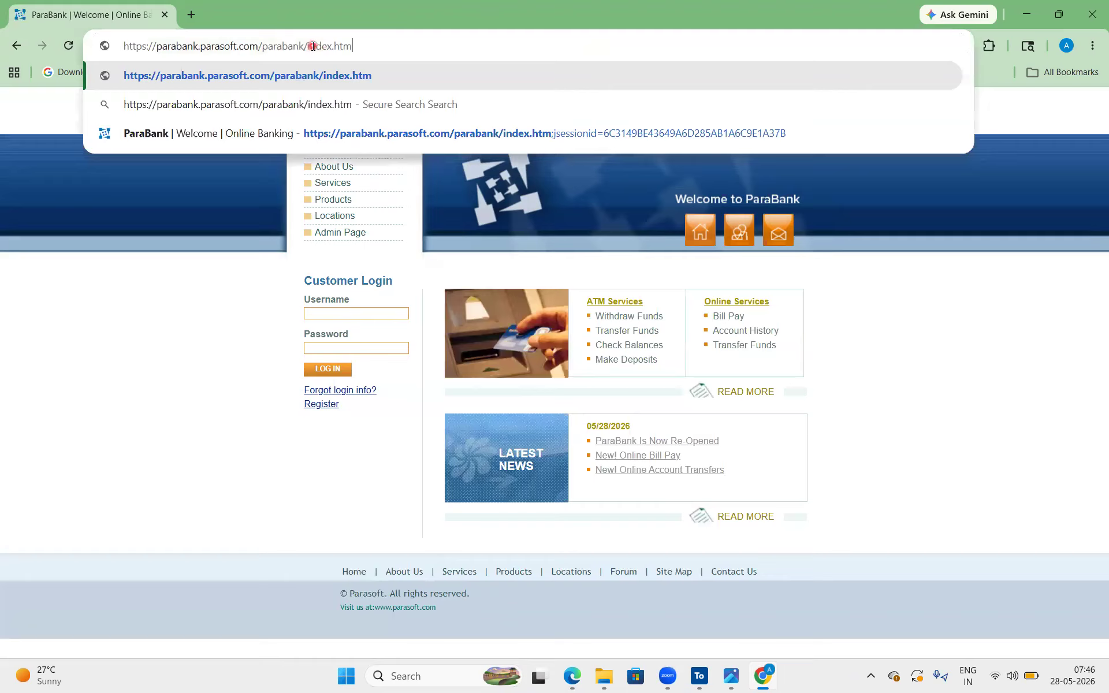
key("Return")
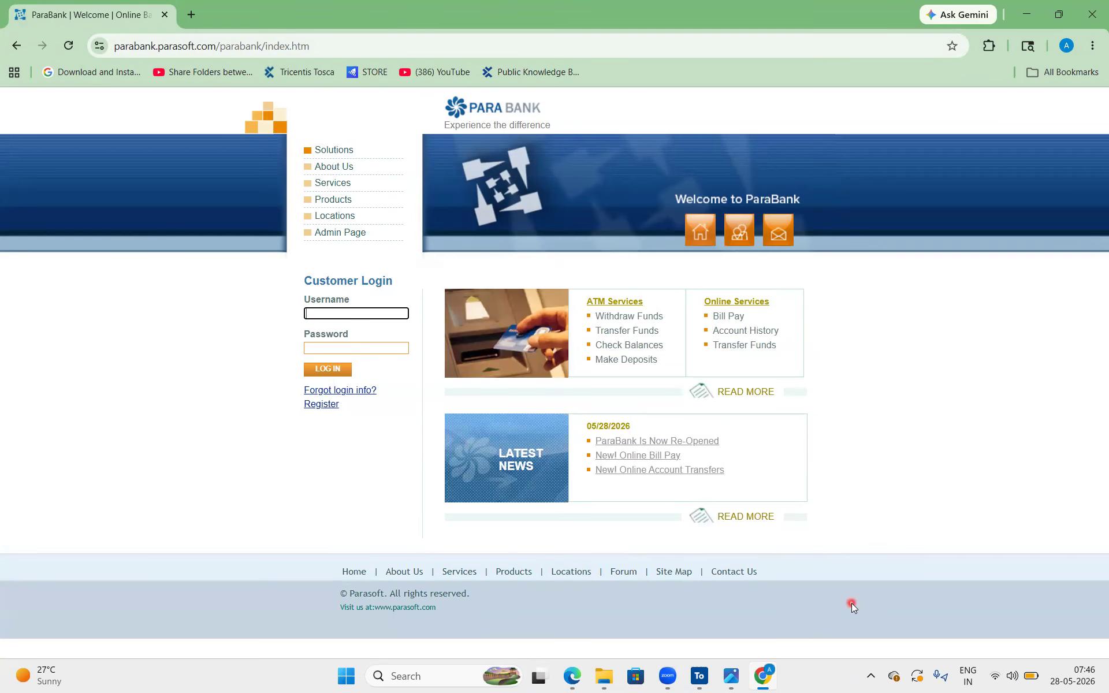
Switch to Tosca Commander and create a folder named "Parabank | Home" directly under Modules
left_click(706, 679)
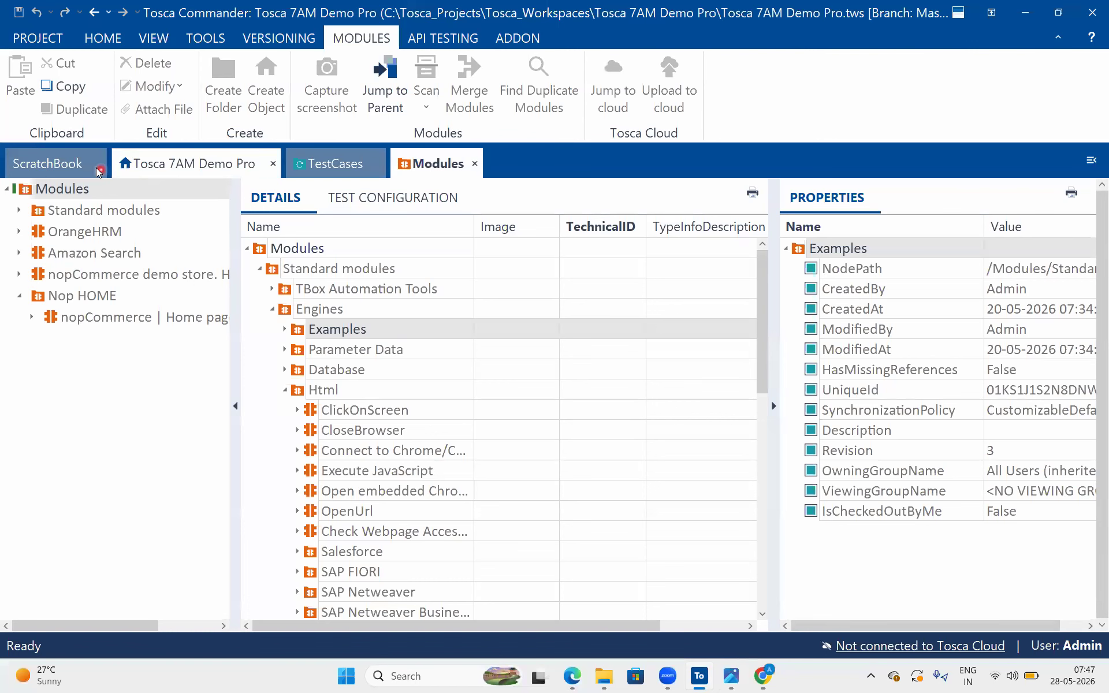
left_click(78, 188)
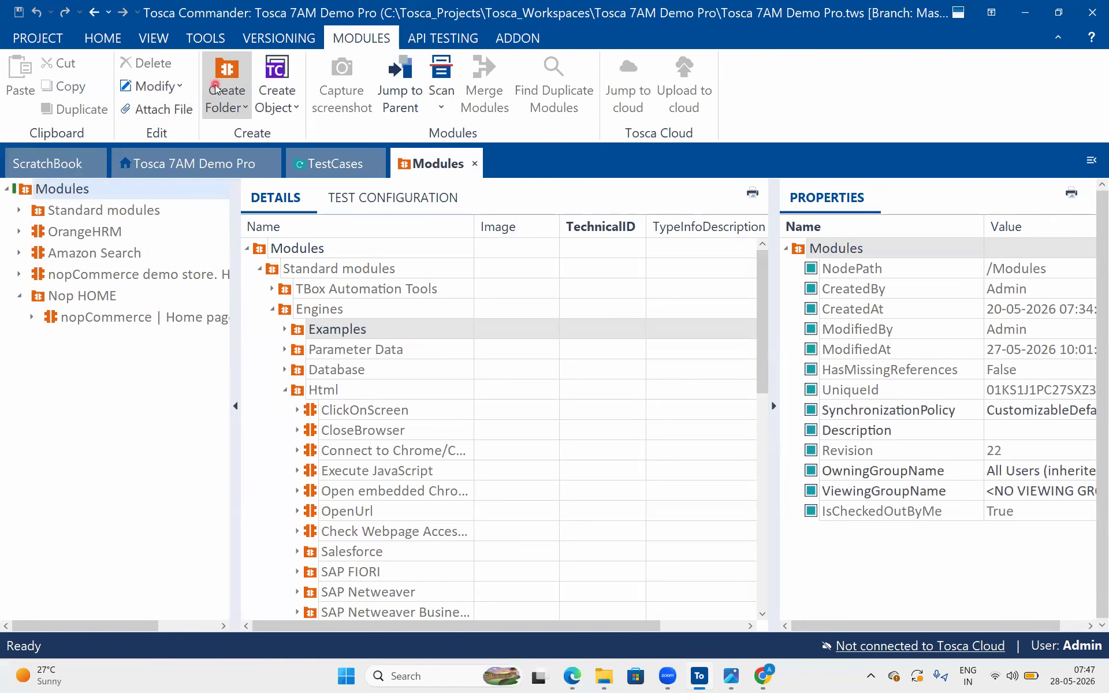
left_click(226, 99)
left_click(265, 131)
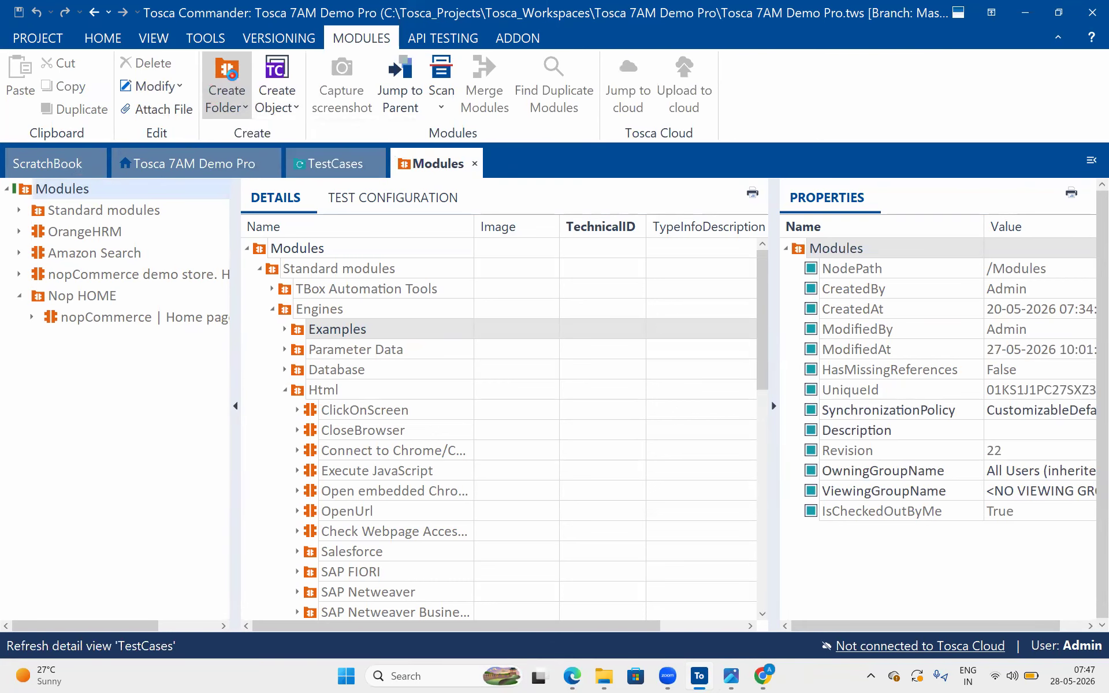
left_click(363, 246)
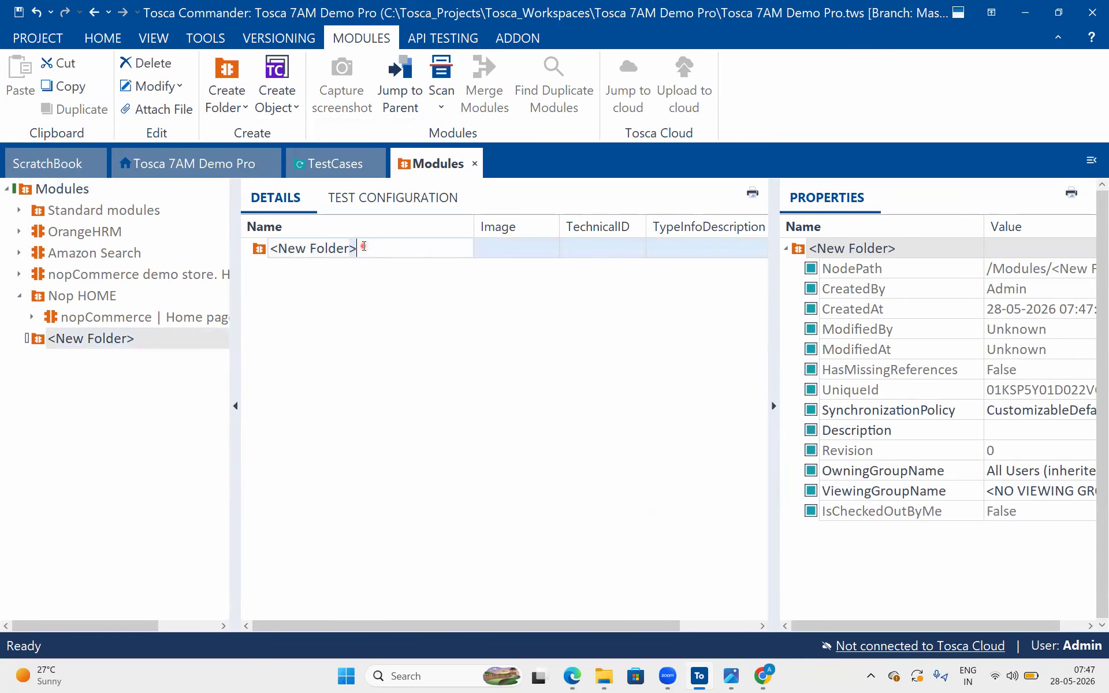
key("ctrl+a")
type("P")
type("arabank | Home")
key("Return")
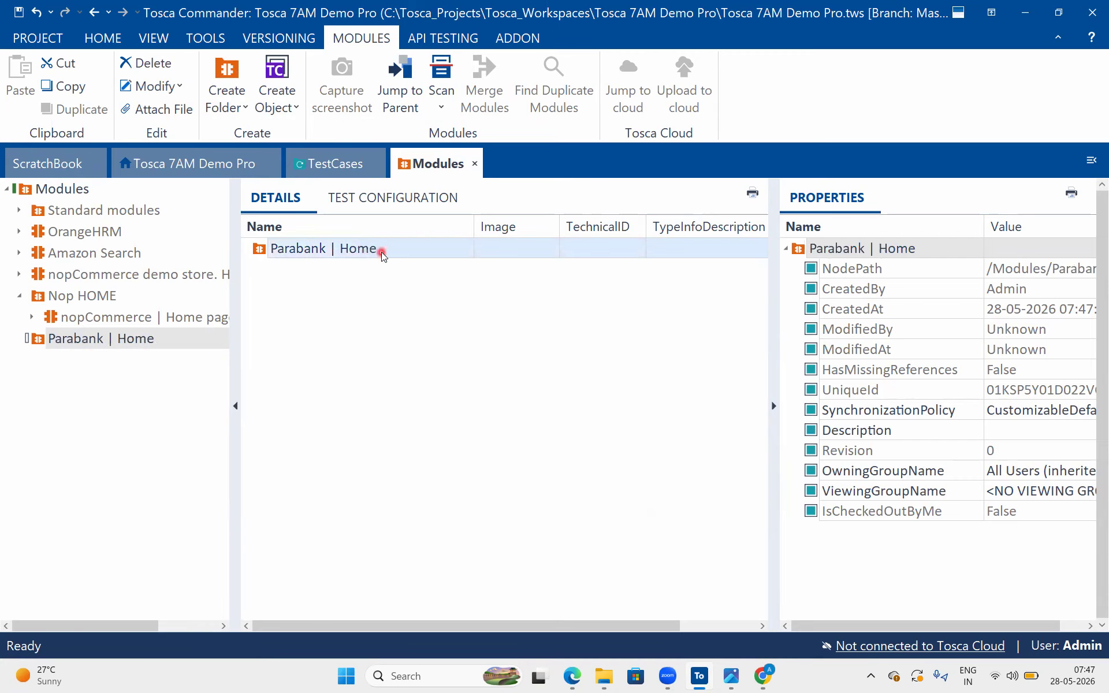
left_click(383, 252)
left_click_drag(383, 252, 279, 247)
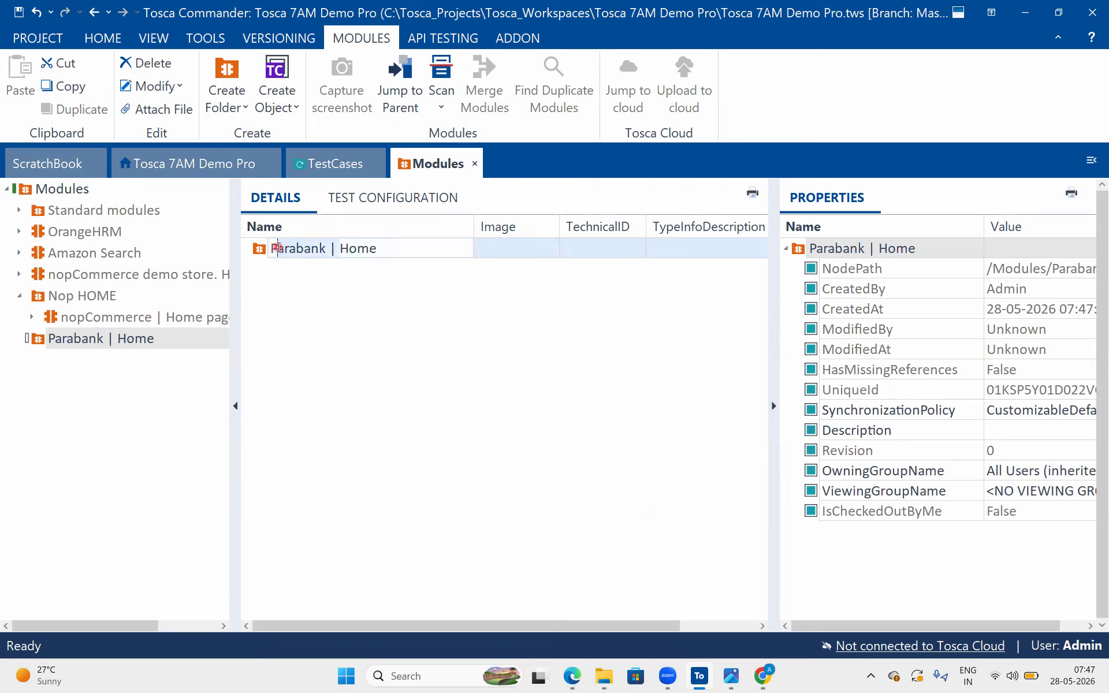
left_click(333, 310)
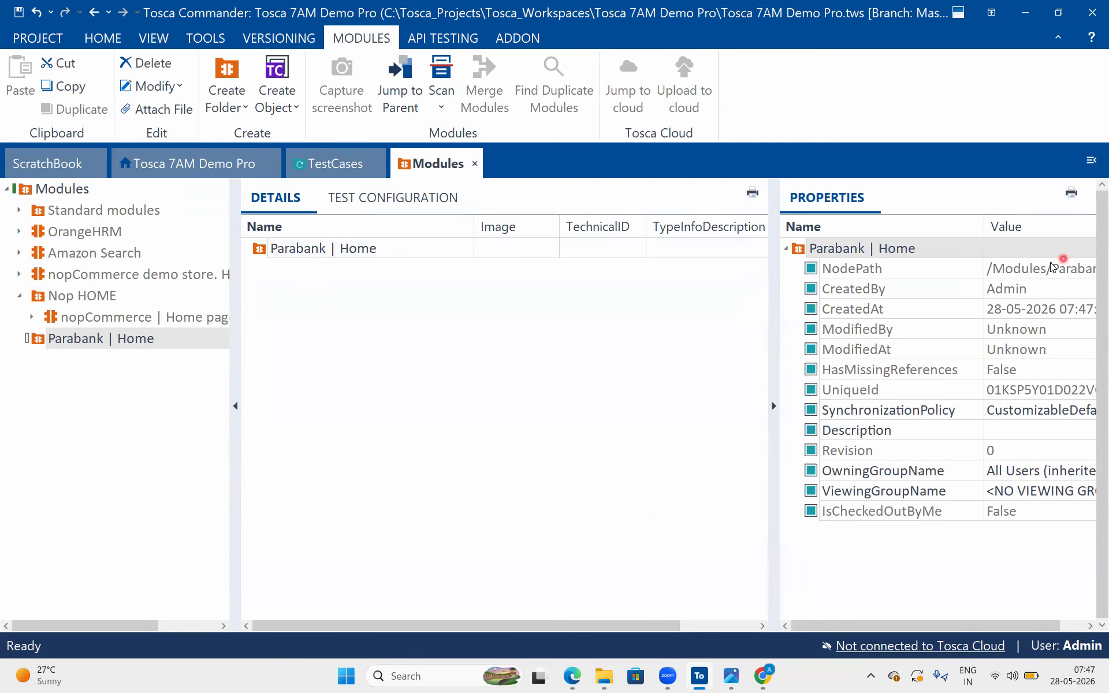
mouse_move(329, 306)
left_mouse_down()
mouse_move(360, 348)
mouse_move(376, 295)
mouse_move(396, 306)
left_mouse_up()
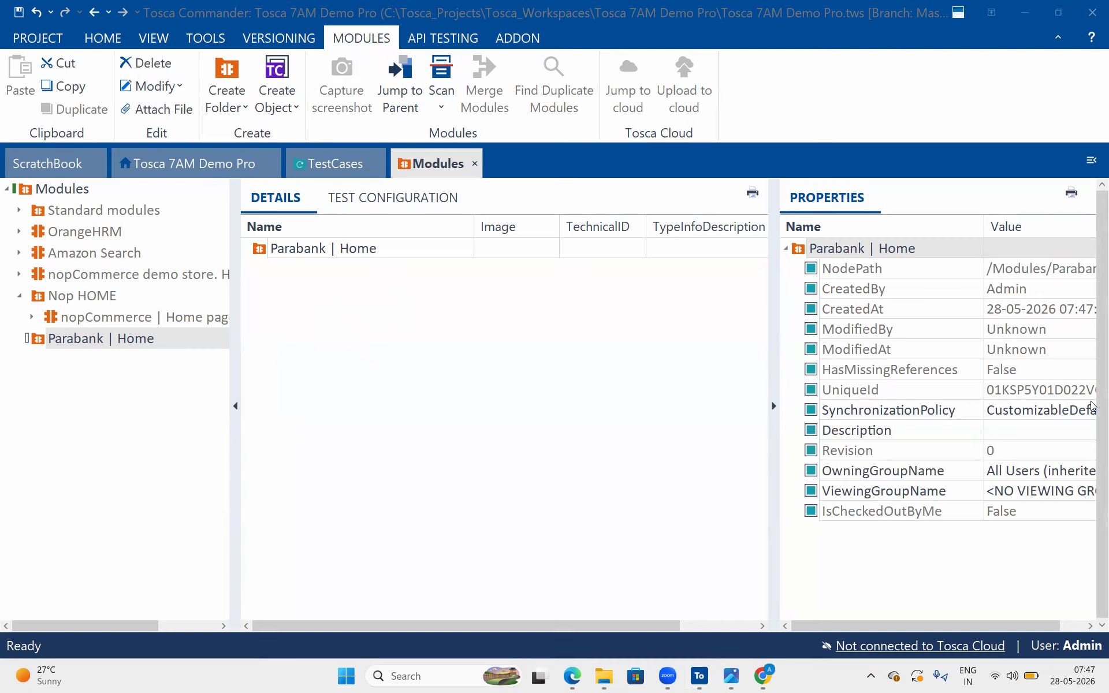
left_click(559, 381)
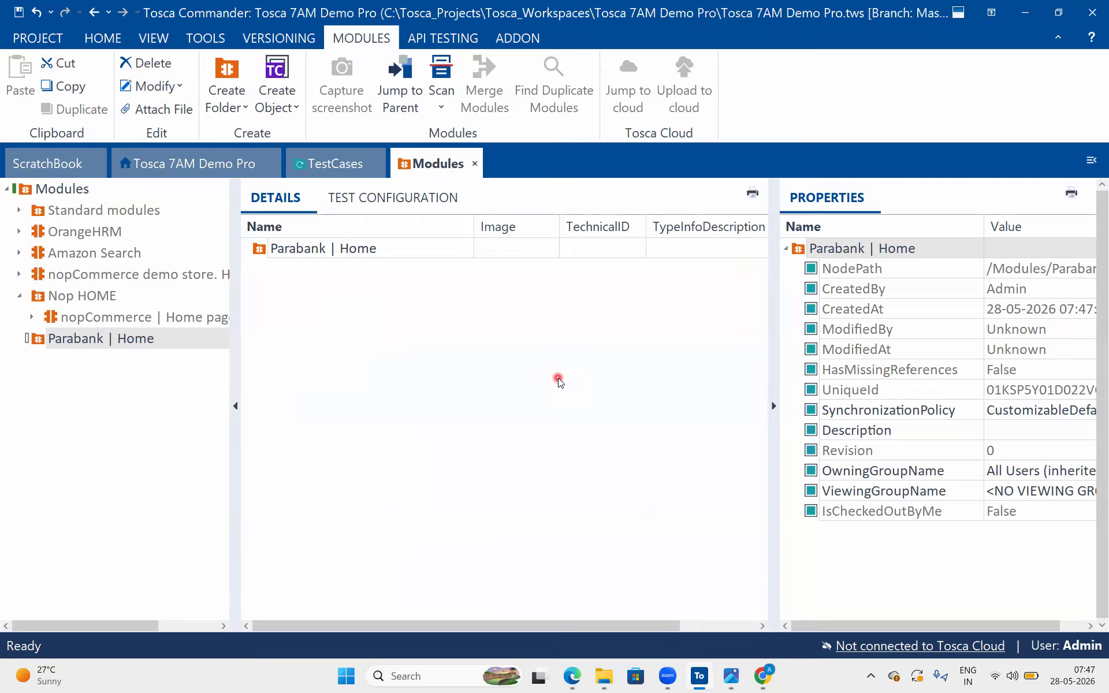
left_click(558, 381)
Review the registration steps in the class notes, mark the Register link on Chrome's ParaBank home page, and return to Tosca Commander
left_click(573, 680)
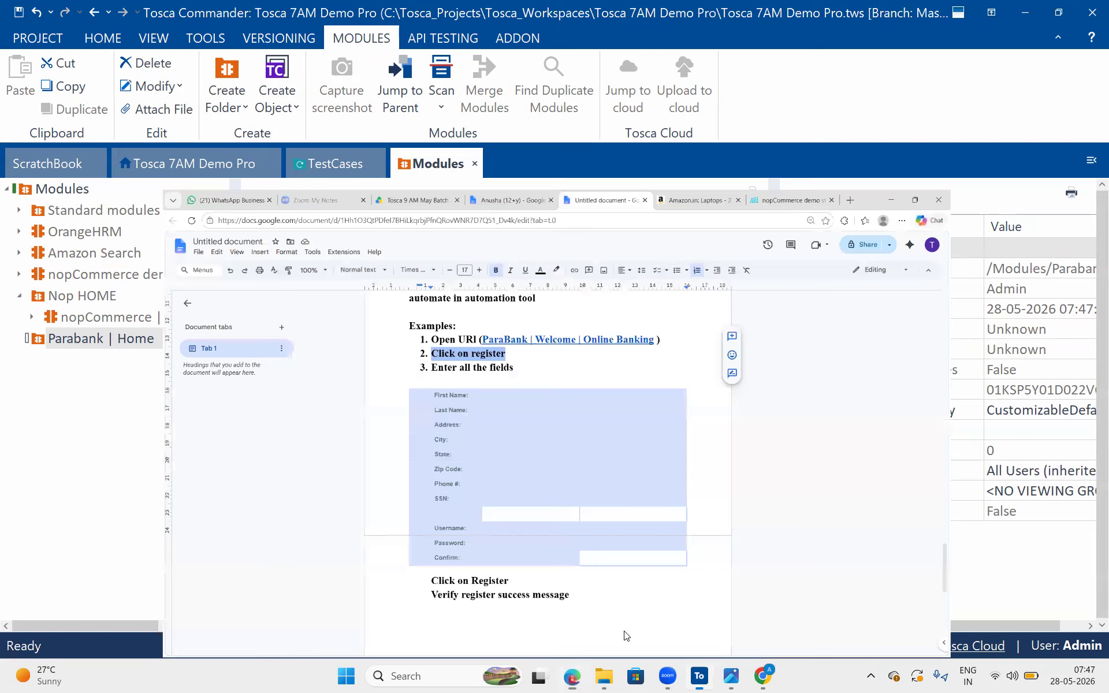
left_click(762, 677)
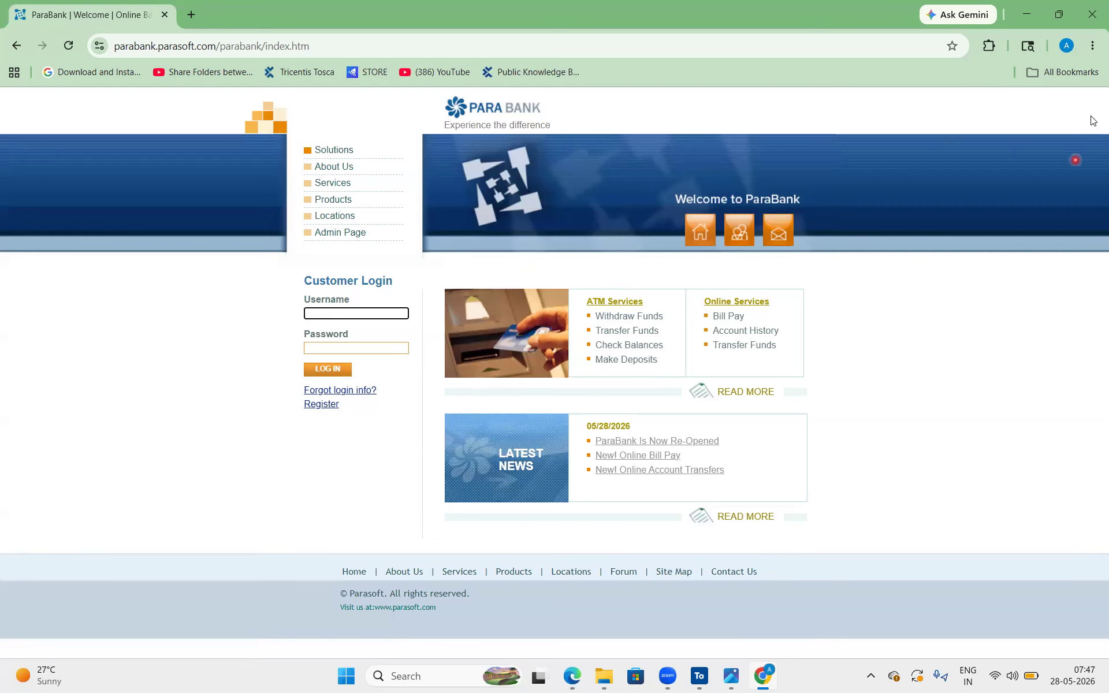
mouse_move(351, 399)
left_mouse_down()
mouse_move(322, 386)
mouse_move(291, 417)
mouse_move(397, 384)
left_mouse_up()
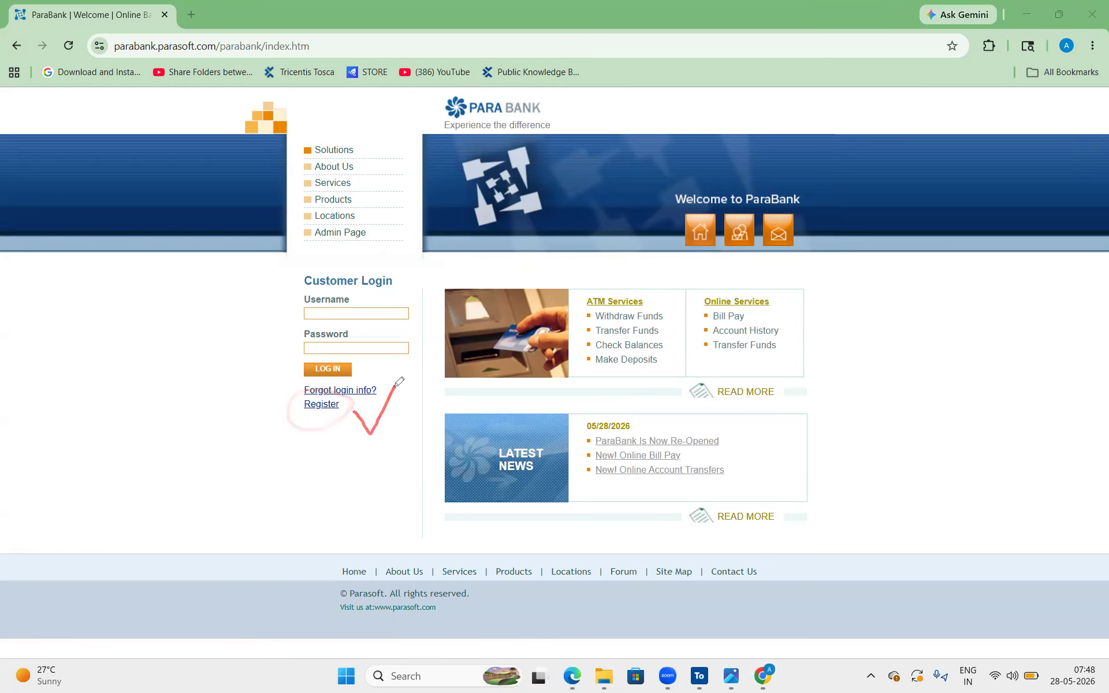
mouse_move(336, 416)
left_mouse_down()
mouse_move(331, 394)
mouse_move(303, 422)
mouse_move(351, 410)
left_mouse_up()
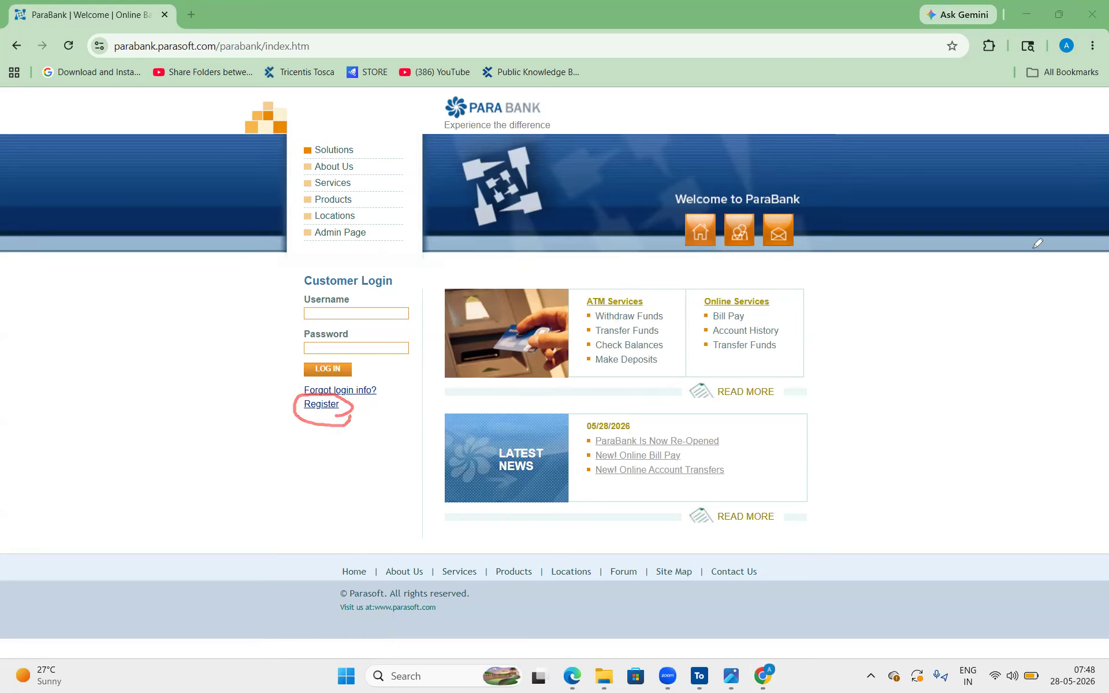
left_click(1026, 14)
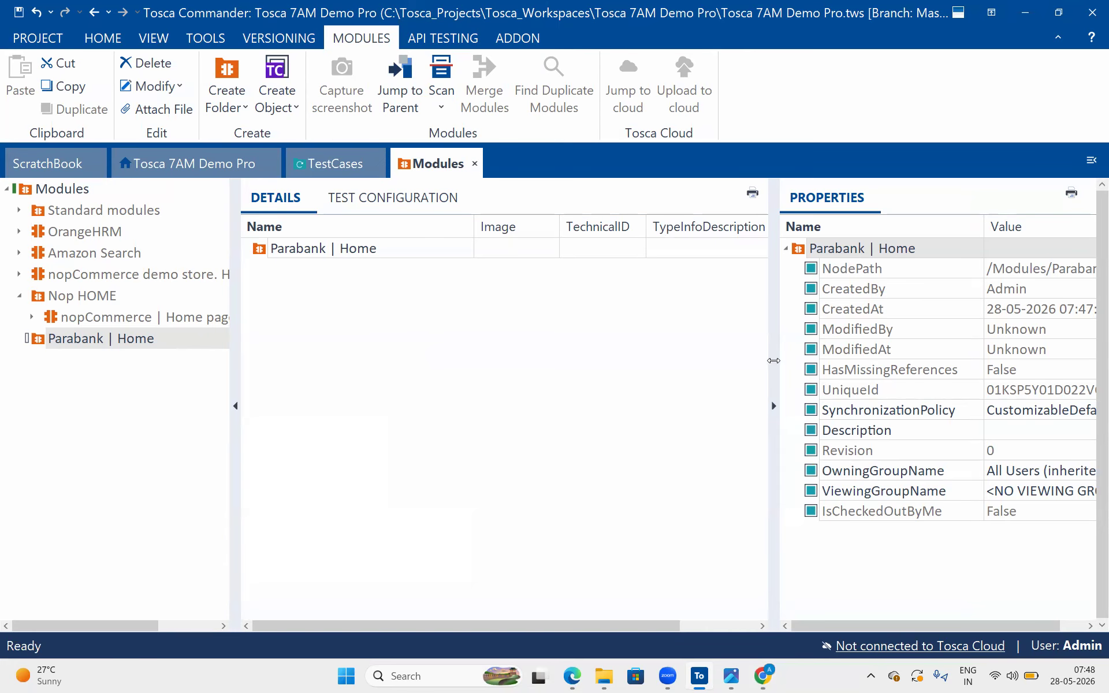
mouse_move(473, 144)
left_mouse_down()
mouse_move(420, 138)
mouse_move(469, 170)
mouse_move(473, 139)
left_mouse_up()
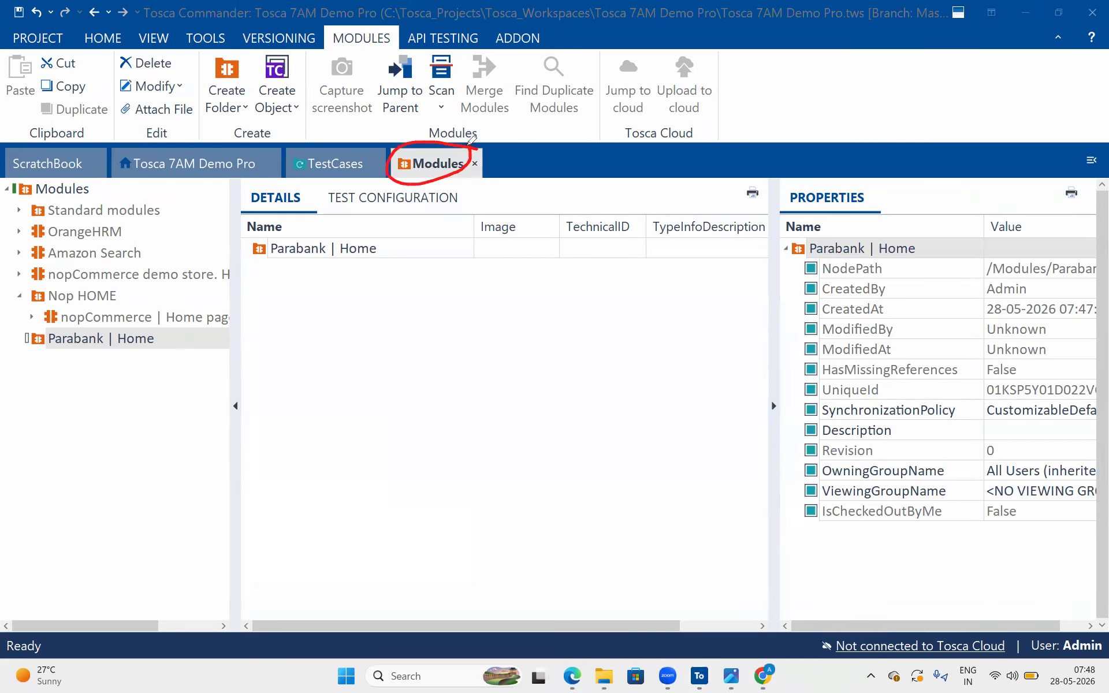
mouse_move(456, 194)
left_mouse_down()
mouse_move(476, 178)
mouse_move(465, 225)
left_mouse_up()
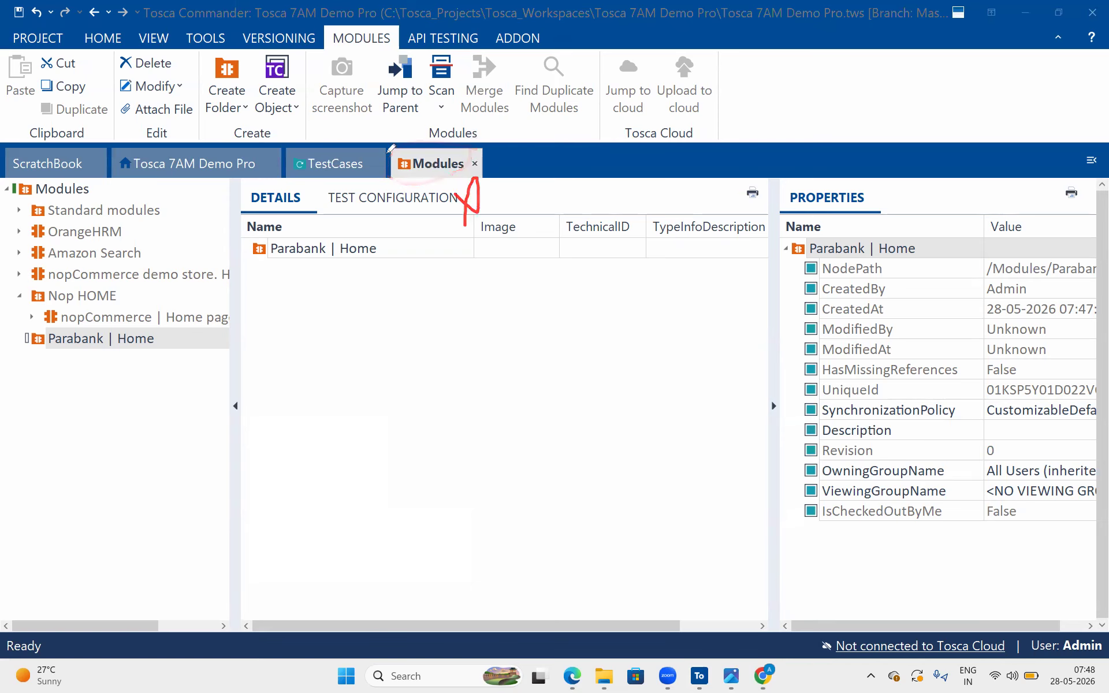
left_click_drag(336, 138, 368, 118)
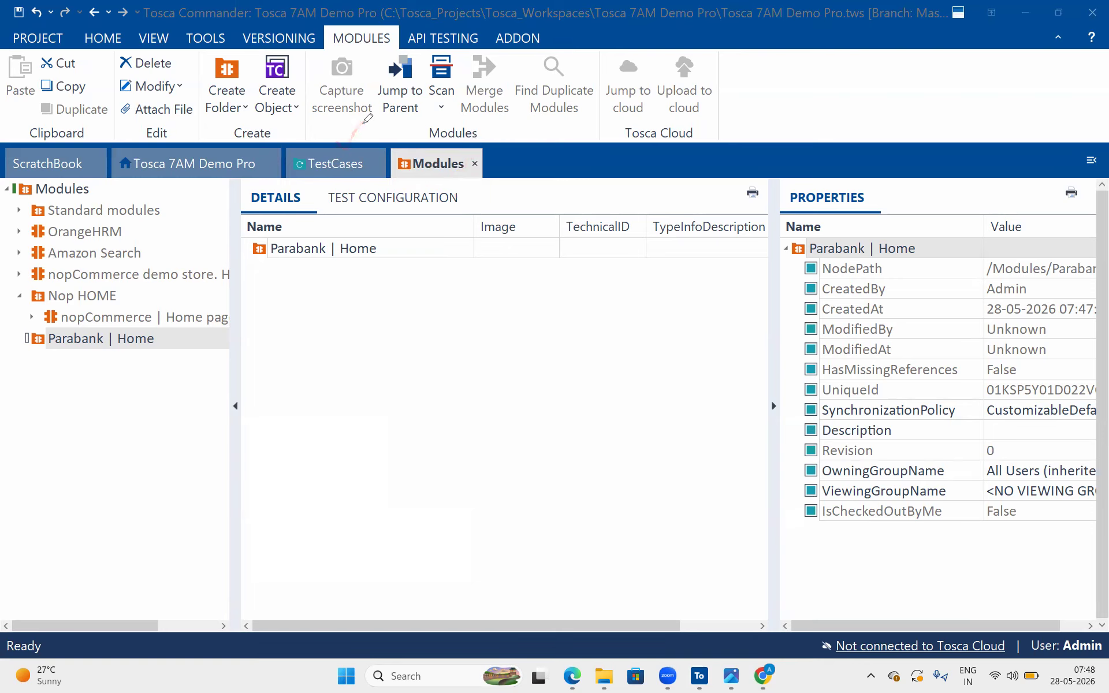
mouse_move(373, 301)
left_mouse_down()
mouse_move(446, 298)
mouse_move(379, 299)
left_mouse_up()
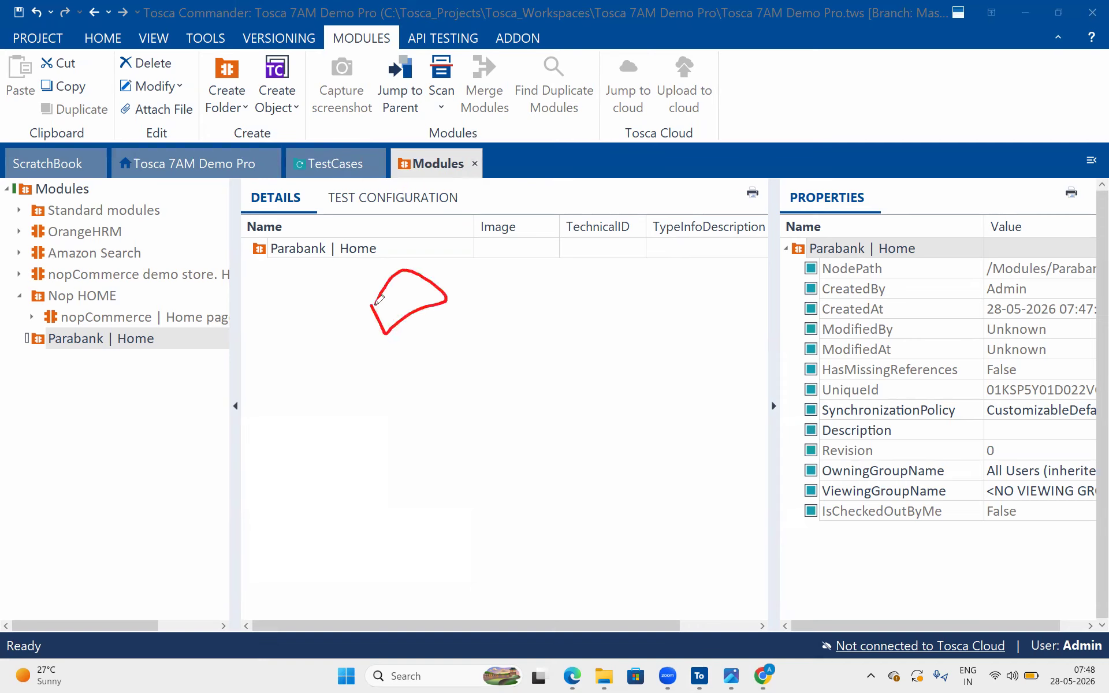
left_click_drag(381, 248, 415, 236)
mouse_move(455, 197)
left_mouse_down()
mouse_move(423, 104)
mouse_move(342, 140)
mouse_move(350, 150)
mouse_move(386, 139)
left_mouse_up()
left_click(332, 137)
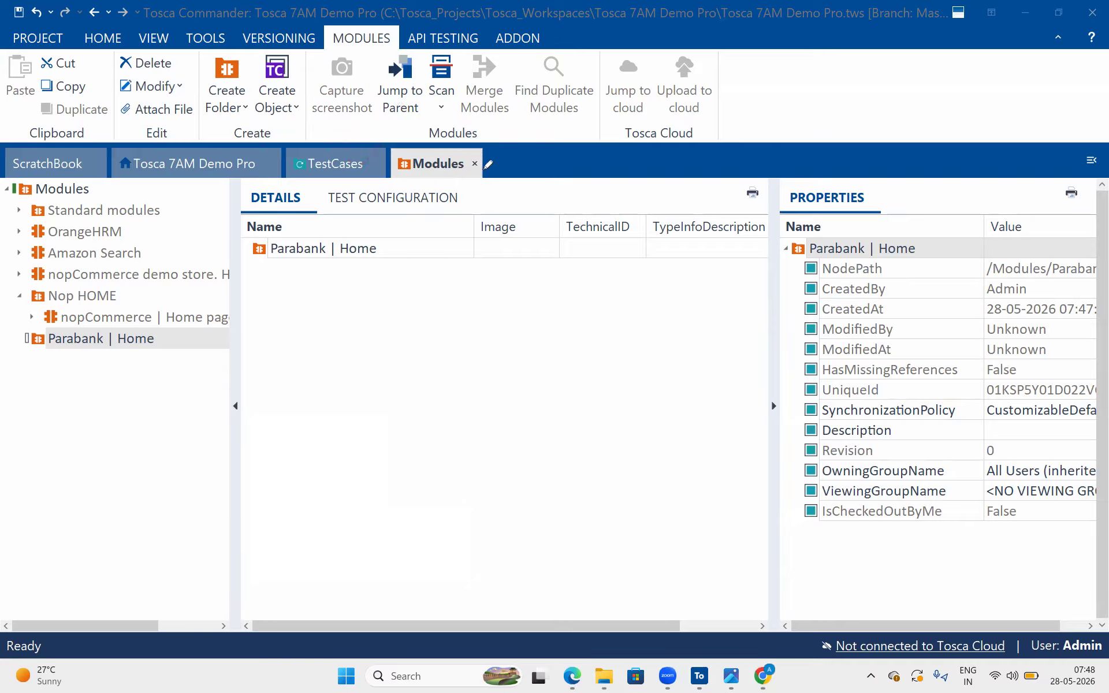
left_click_drag(410, 112, 429, 144)
left_click_drag(410, 137, 435, 142)
left_click(648, 343)
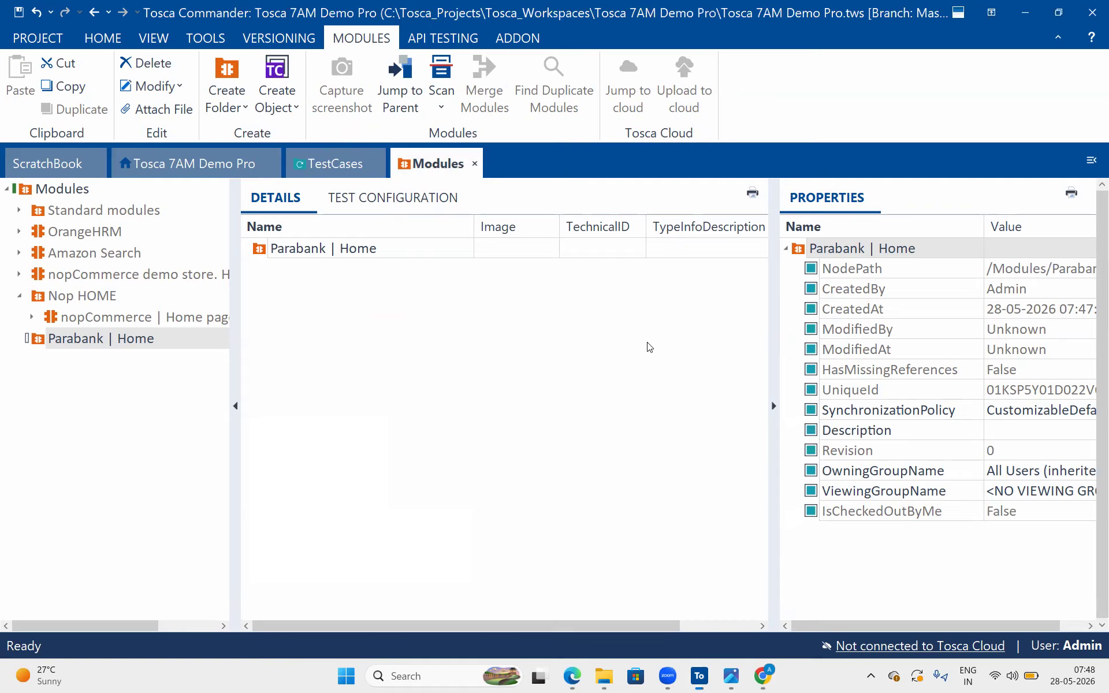
left_click(549, 304)
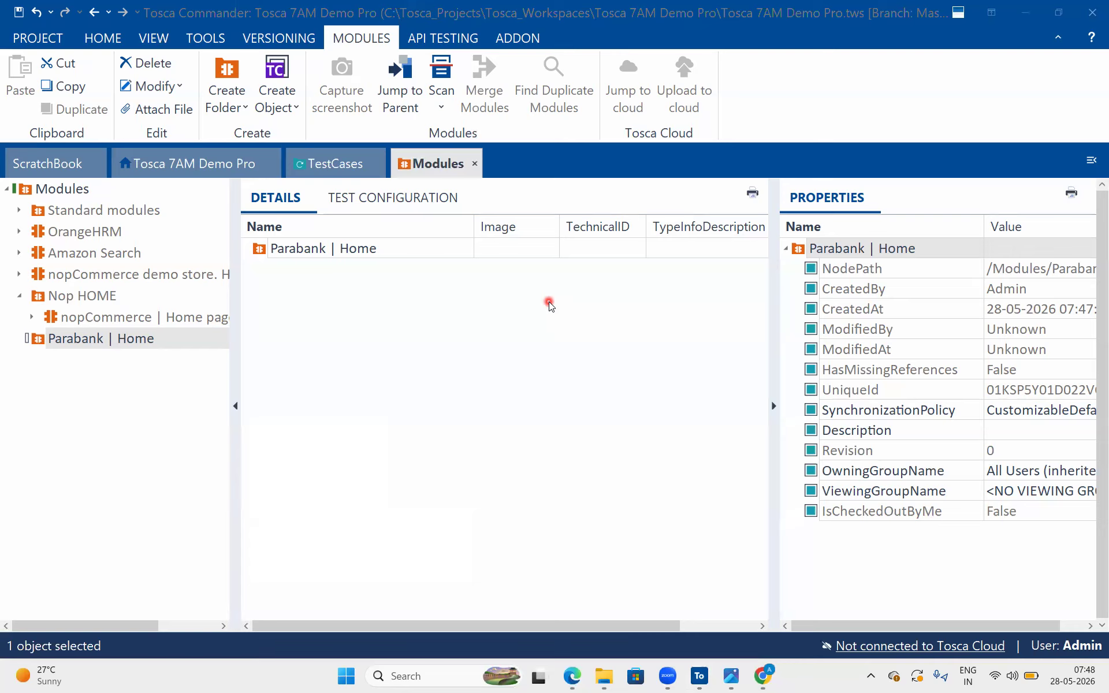
left_click(549, 303)
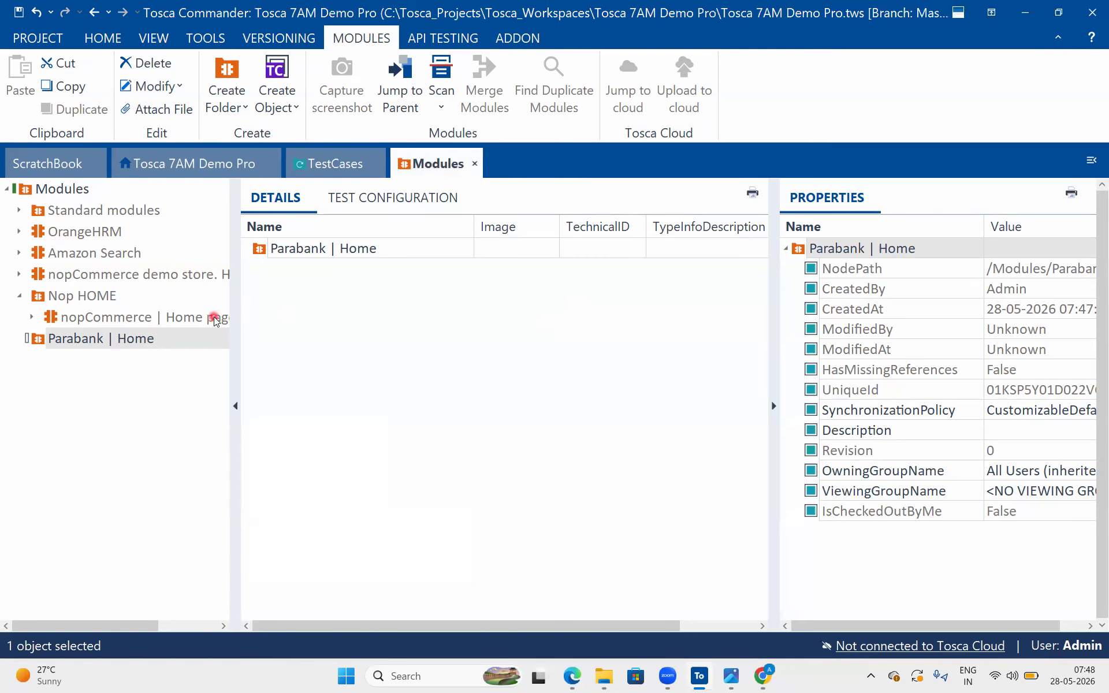
Run an application scan of the ParaBank welcome page for the "Parabank | Home" folder and move the XScan window aside
left_click(256, 248)
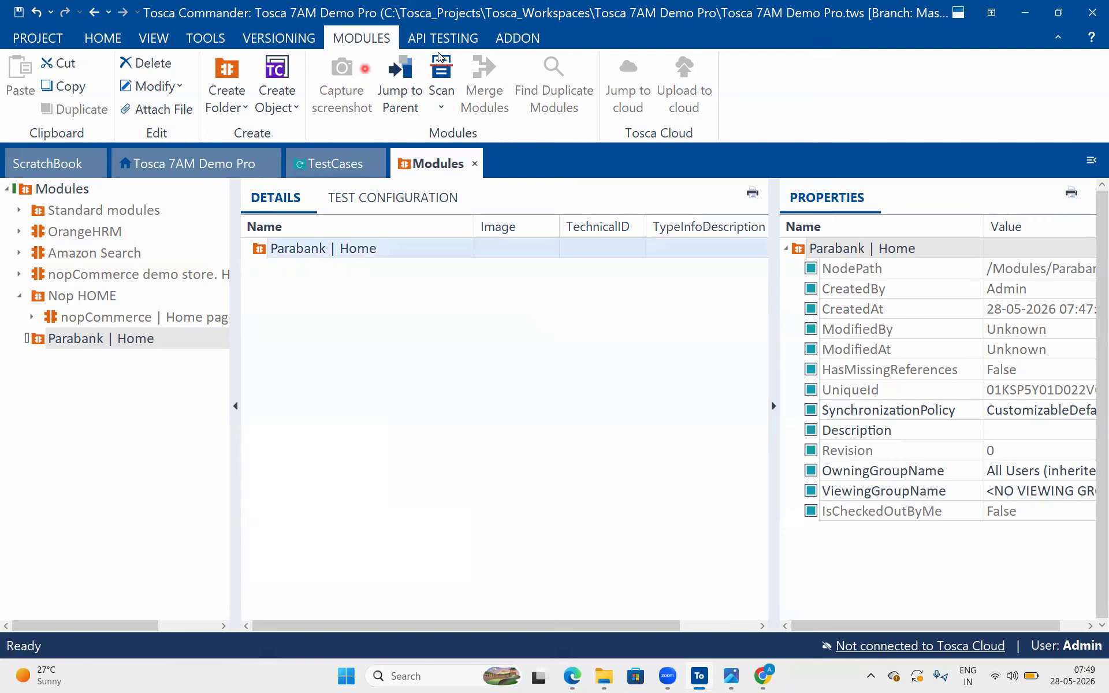
left_click(454, 71)
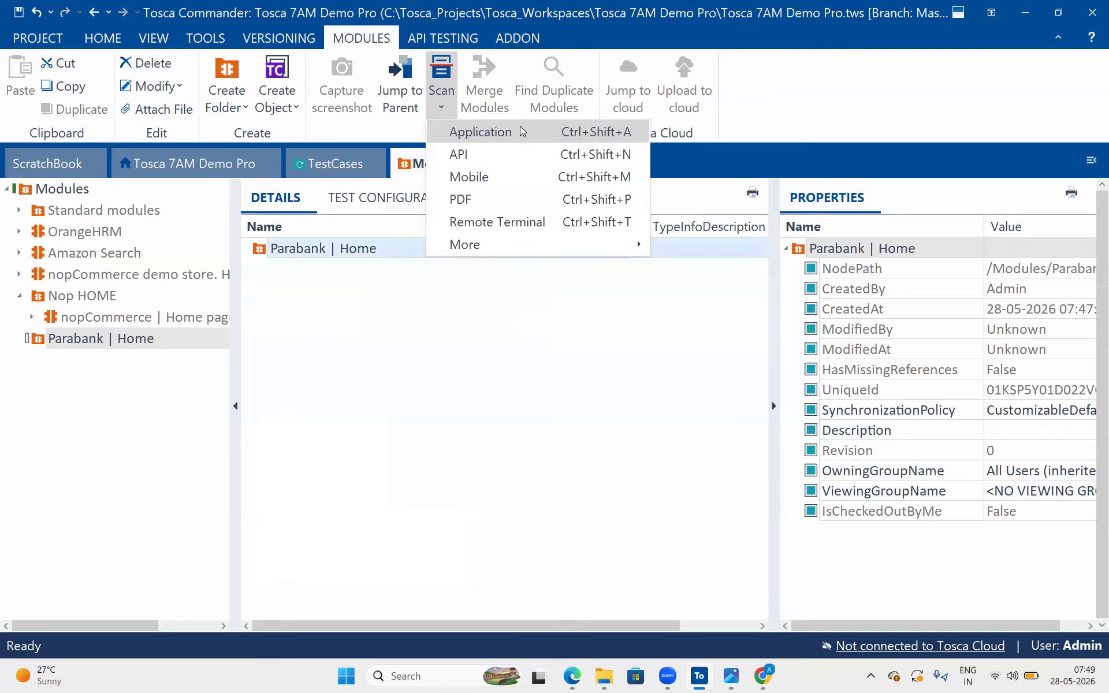
left_click(520, 126)
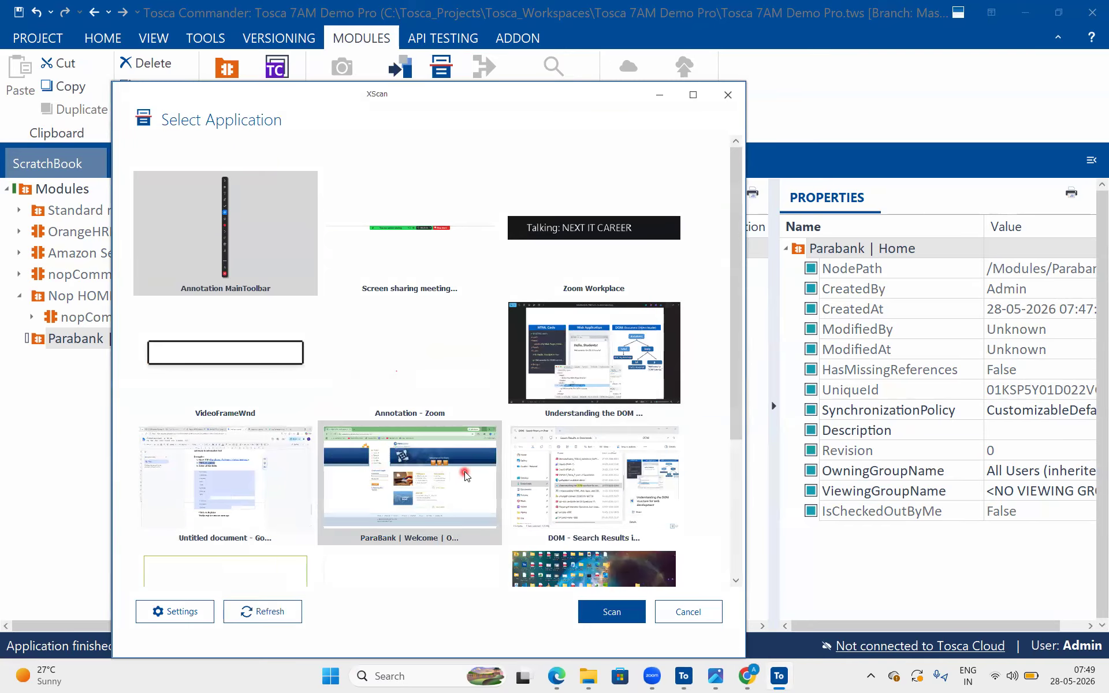
scroll(465, 475, "down", 3)
left_click(383, 268)
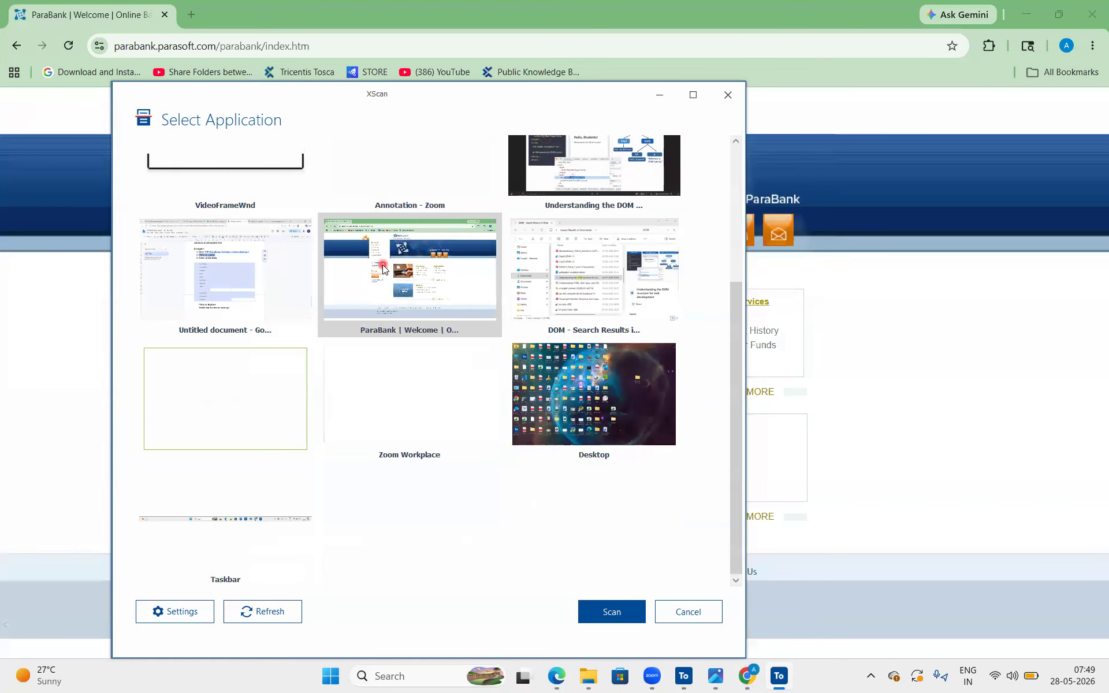
left_click(606, 613)
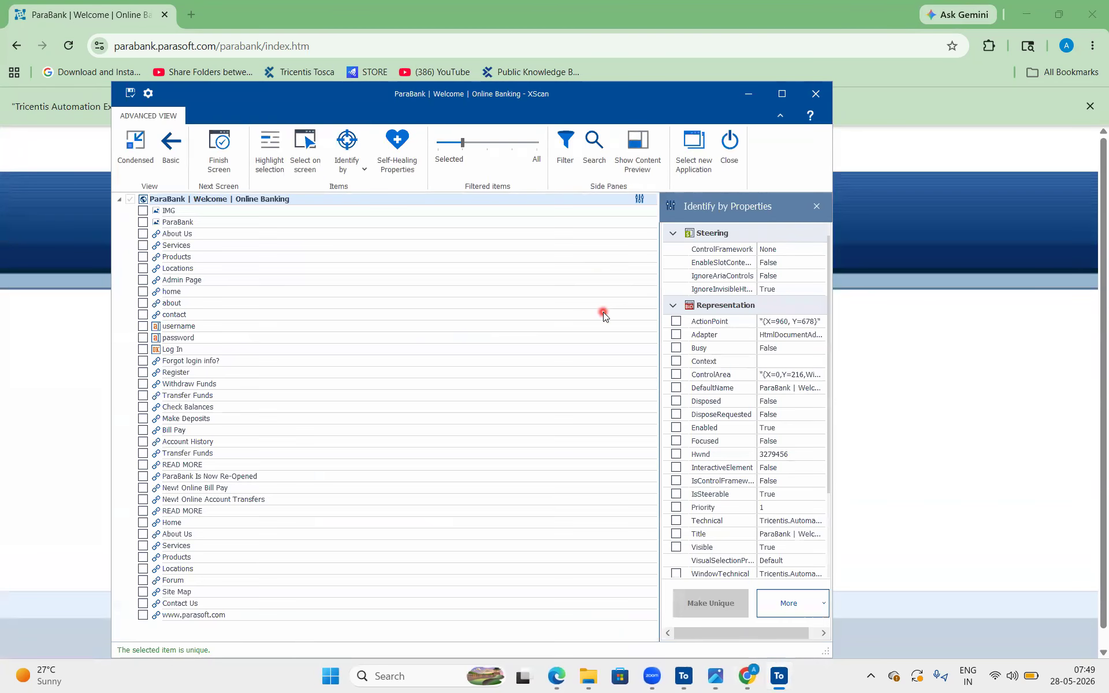
left_click_drag(461, 107, 722, 59)
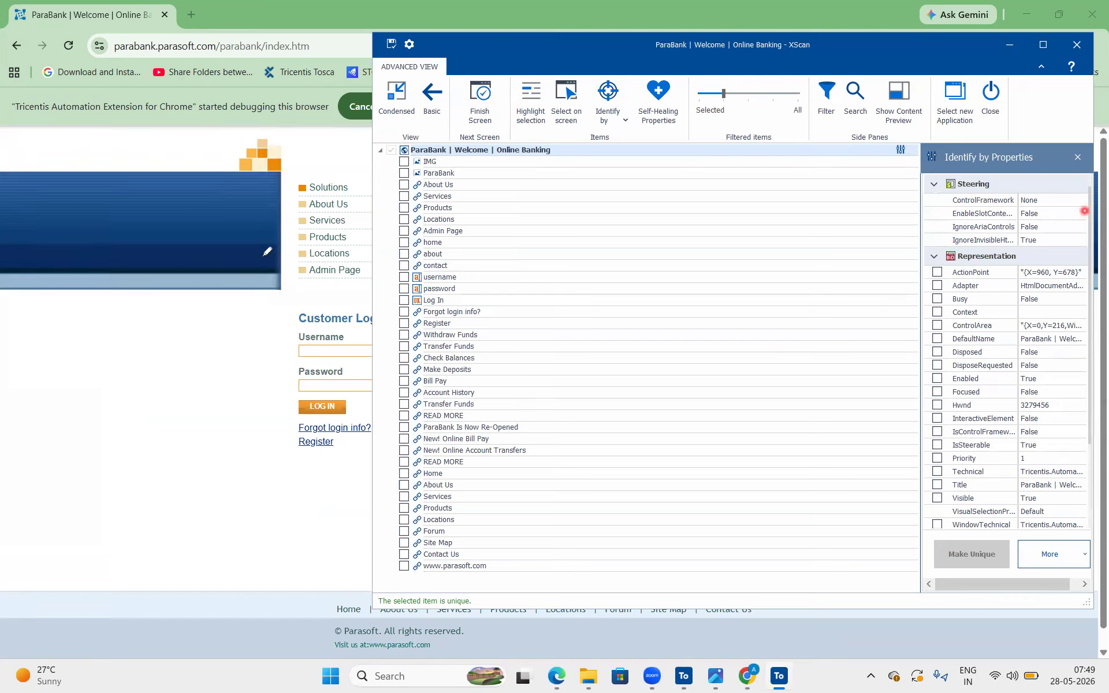
mouse_move(222, 144)
left_mouse_down()
mouse_move(235, 247)
mouse_move(275, 353)
left_mouse_up()
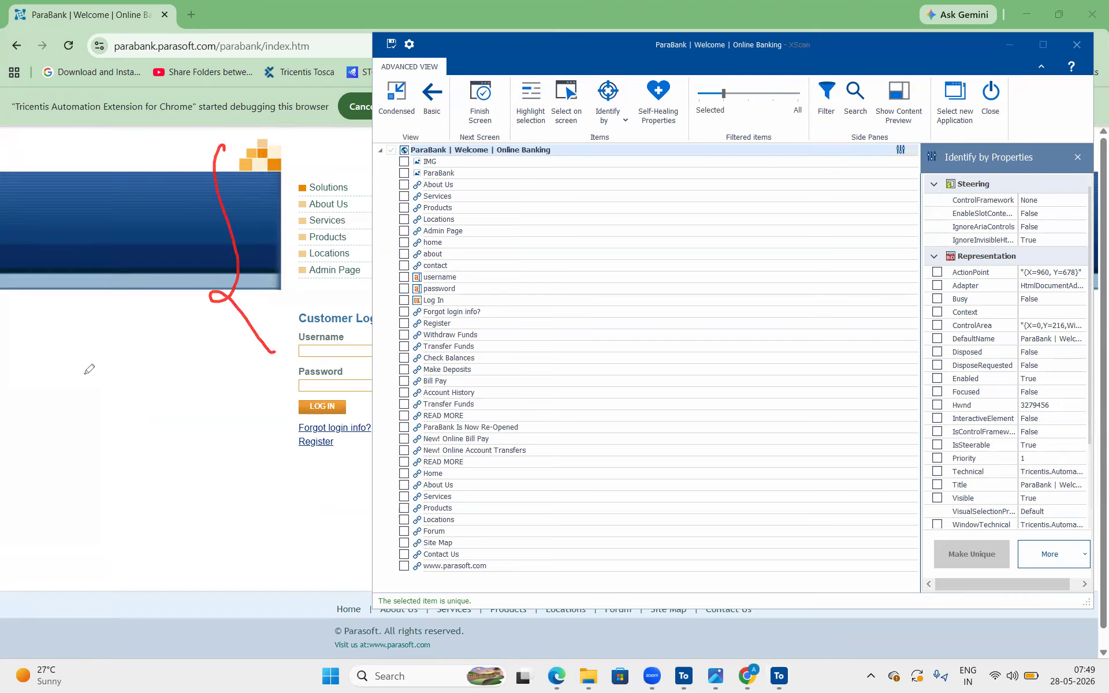
left_click_drag(110, 396, 130, 363)
left_click_drag(134, 321, 130, 353)
mouse_move(155, 279)
left_mouse_down()
mouse_move(188, 317)
mouse_move(251, 304)
left_mouse_up()
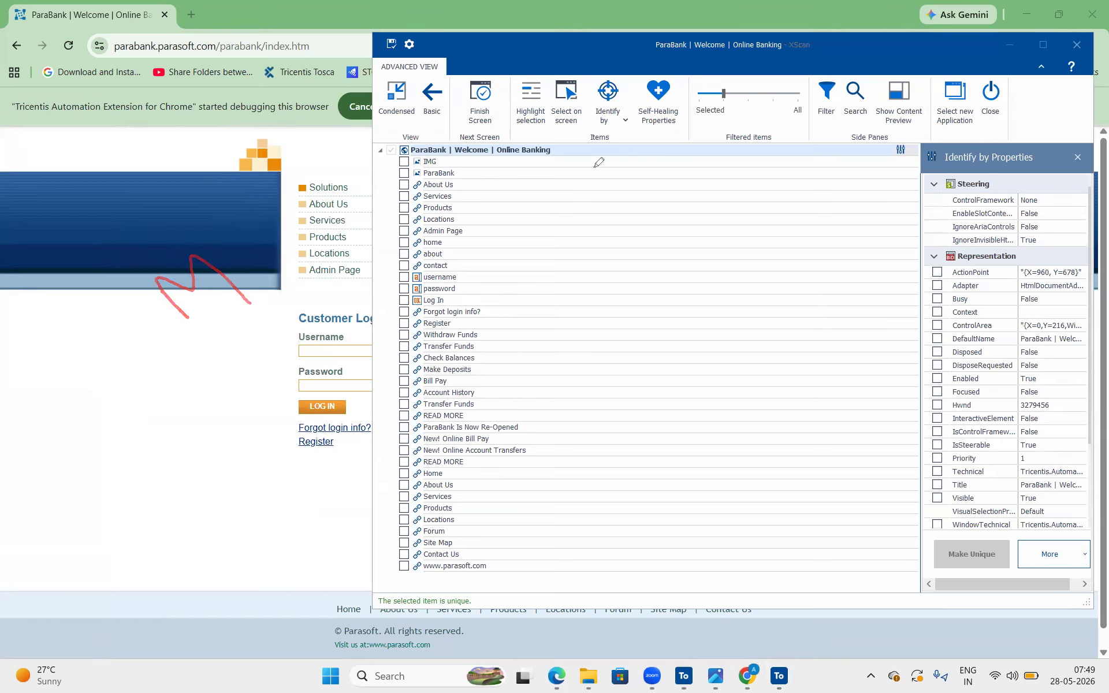
Mark the scanned controls and the filtered items slider on screen, and set the XScan item filter to All
mouse_move(601, 154)
left_mouse_down()
mouse_move(655, 354)
mouse_move(589, 524)
left_mouse_up()
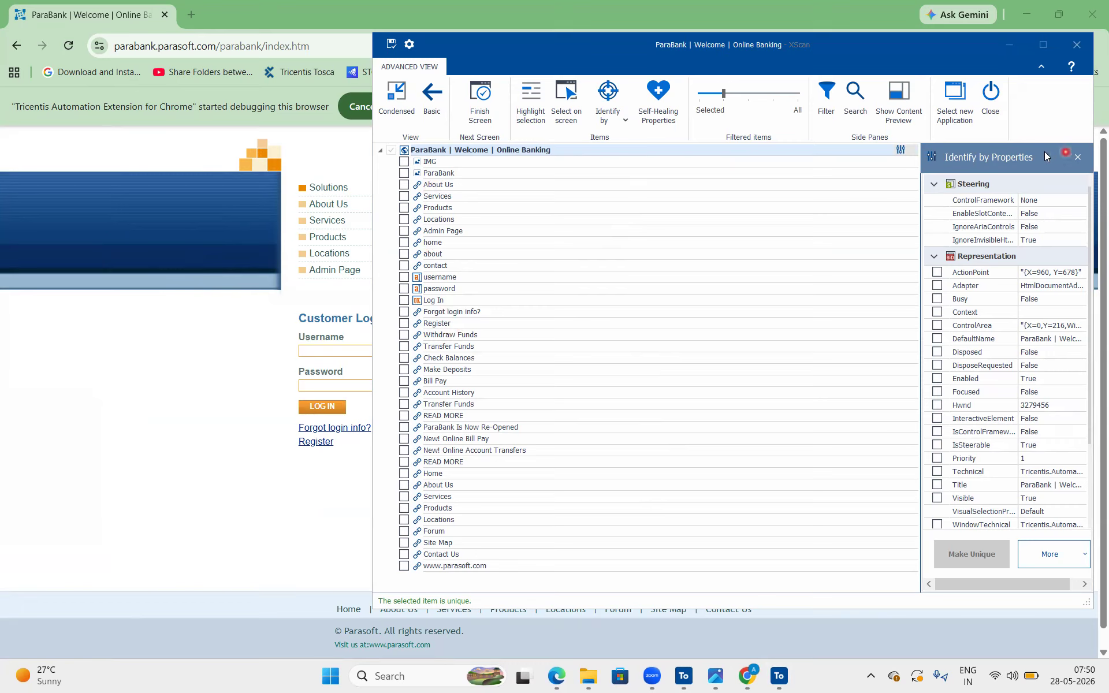
mouse_move(527, 161)
left_mouse_down()
mouse_move(633, 346)
mouse_move(588, 480)
left_mouse_up()
mouse_move(692, 79)
left_mouse_down()
mouse_move(785, 99)
mouse_move(808, 118)
left_mouse_up()
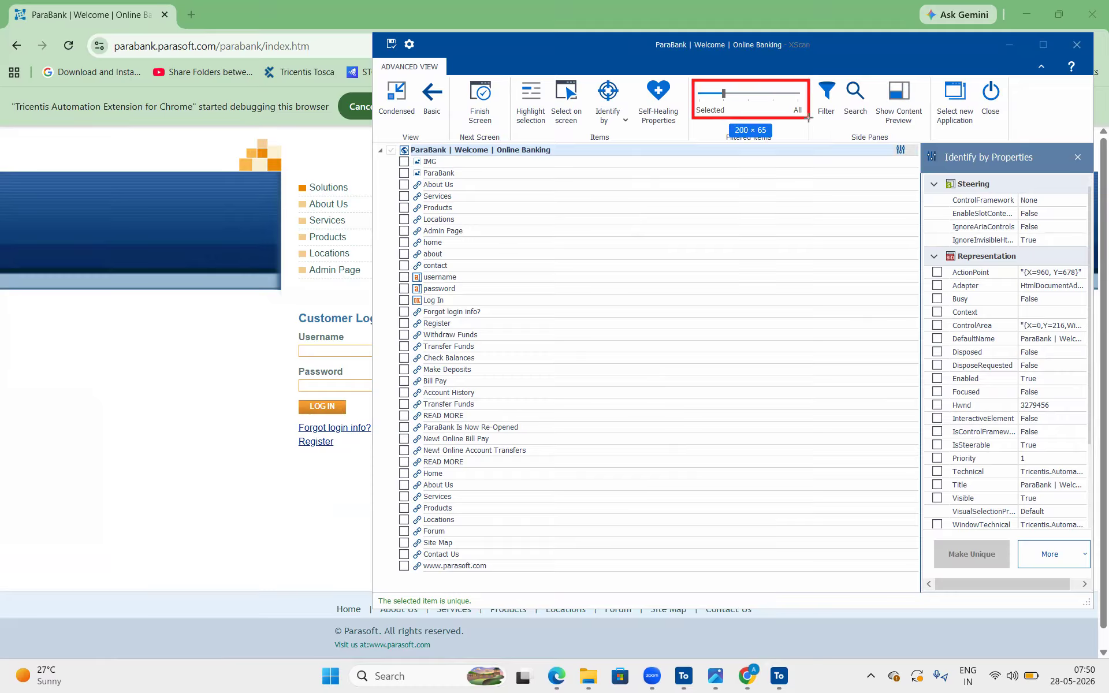
left_click_drag(714, 84, 729, 103)
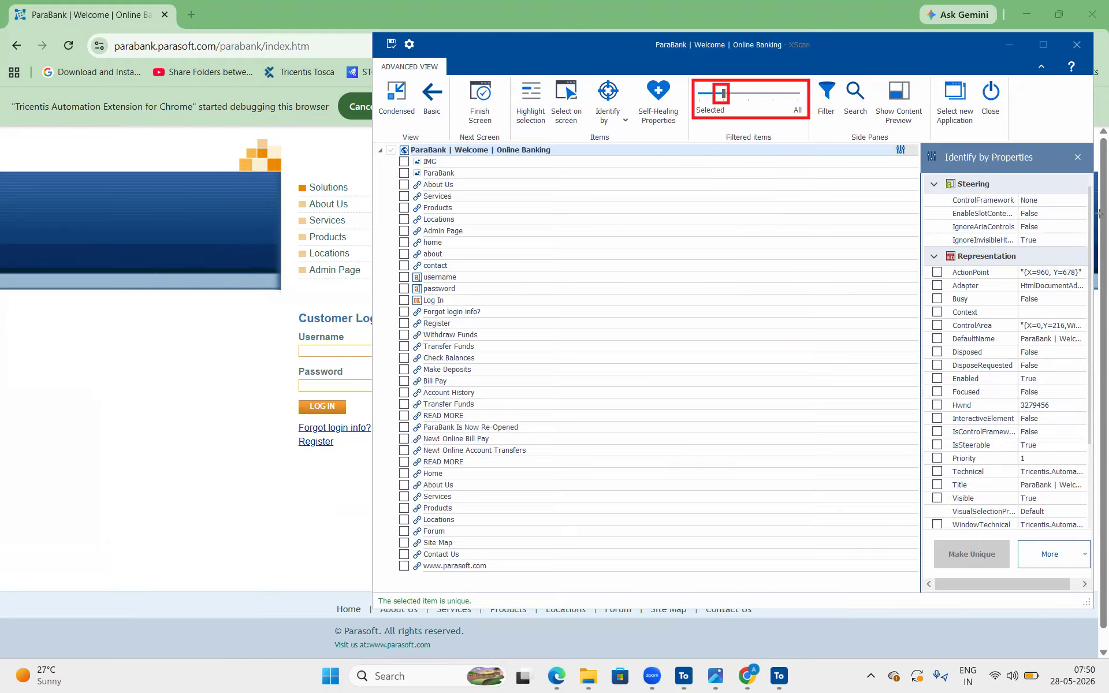
key("ctrl+z")
left_click(799, 94)
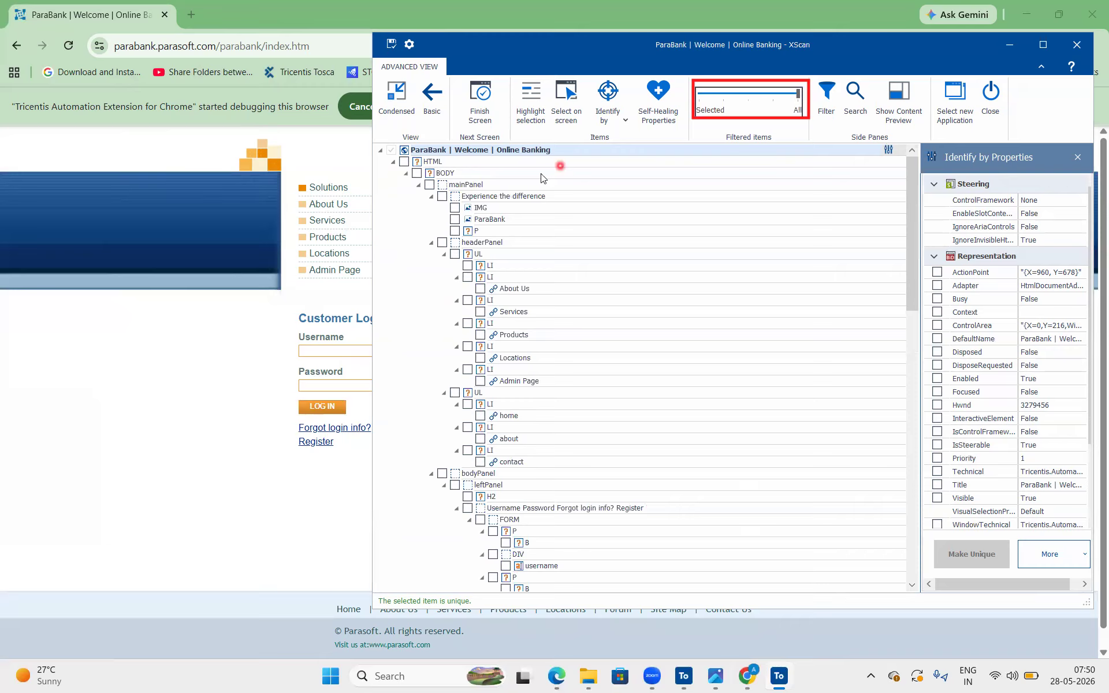
left_click(448, 163)
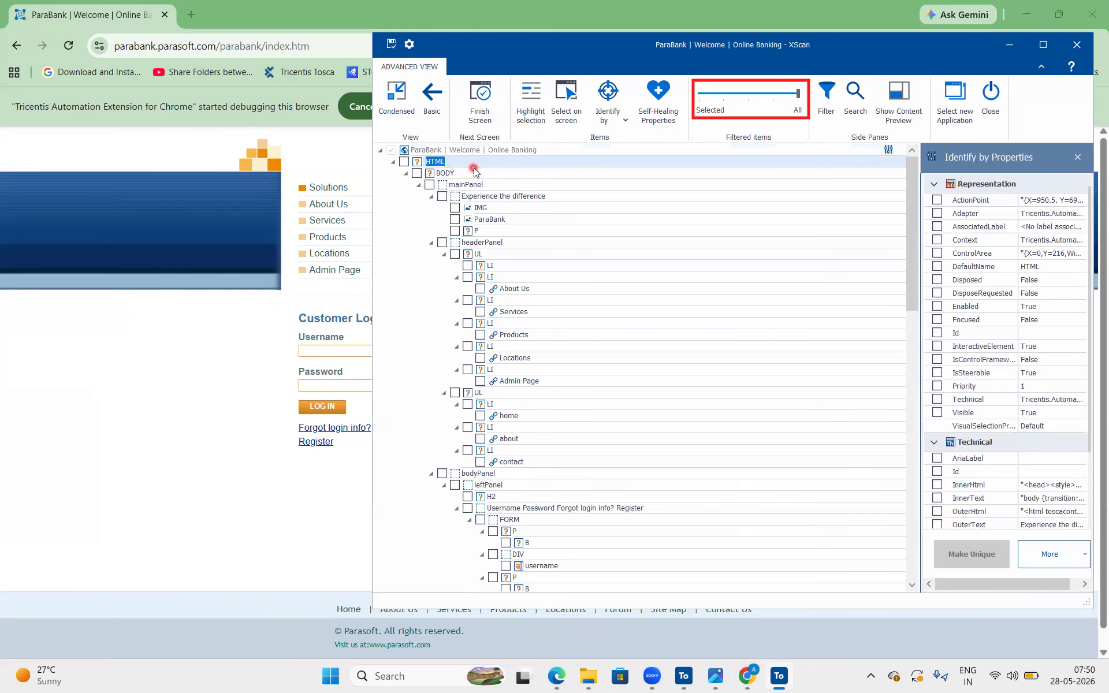
left_click(472, 171)
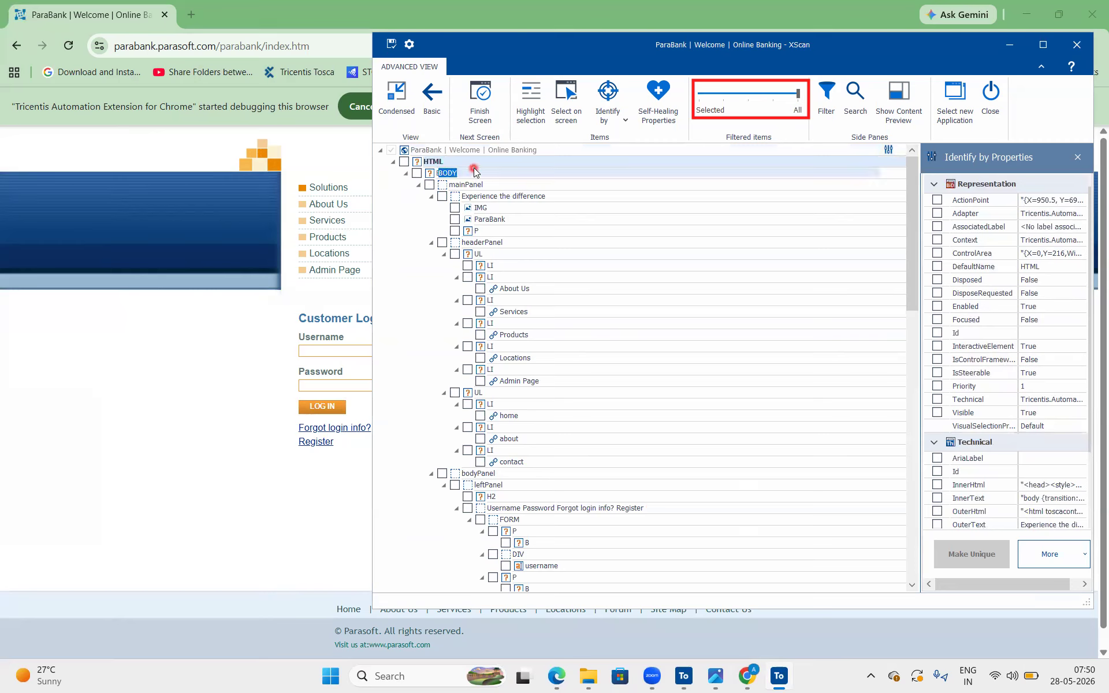
left_click(573, 186)
left_click(564, 245)
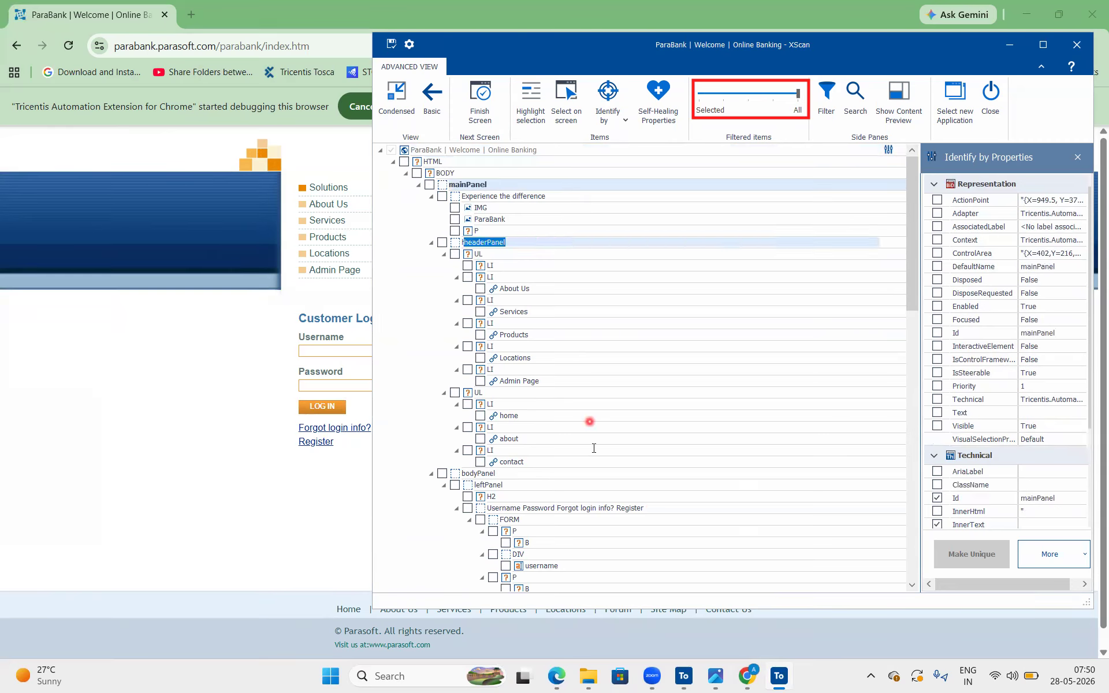
left_click(576, 483)
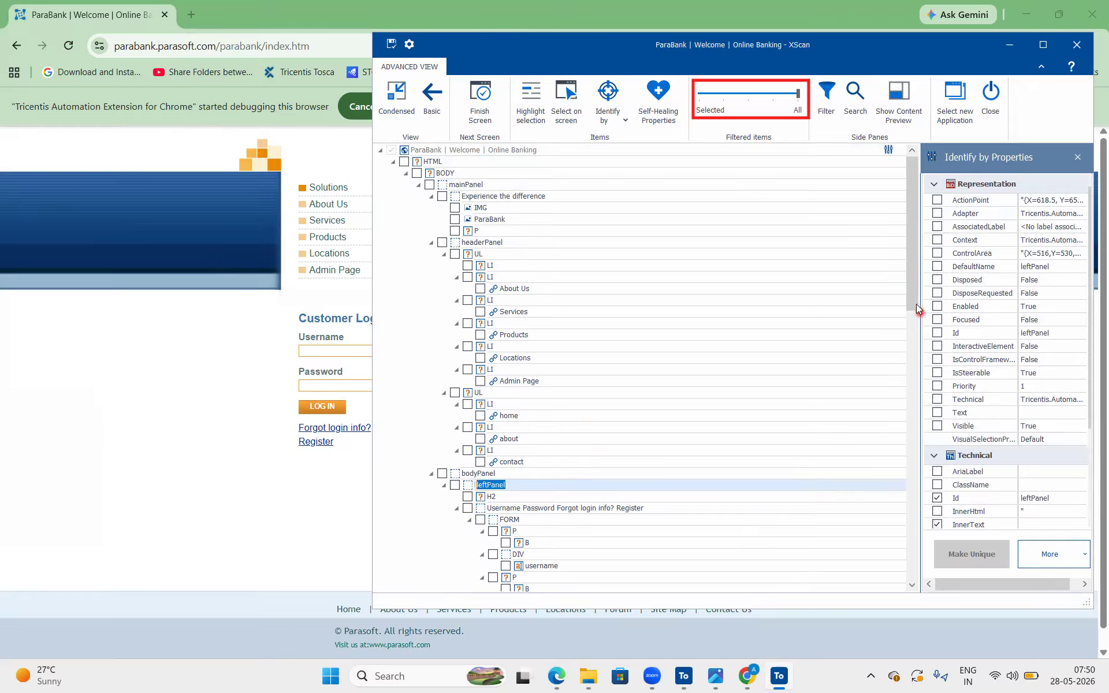
left_click_drag(916, 295, 921, 356)
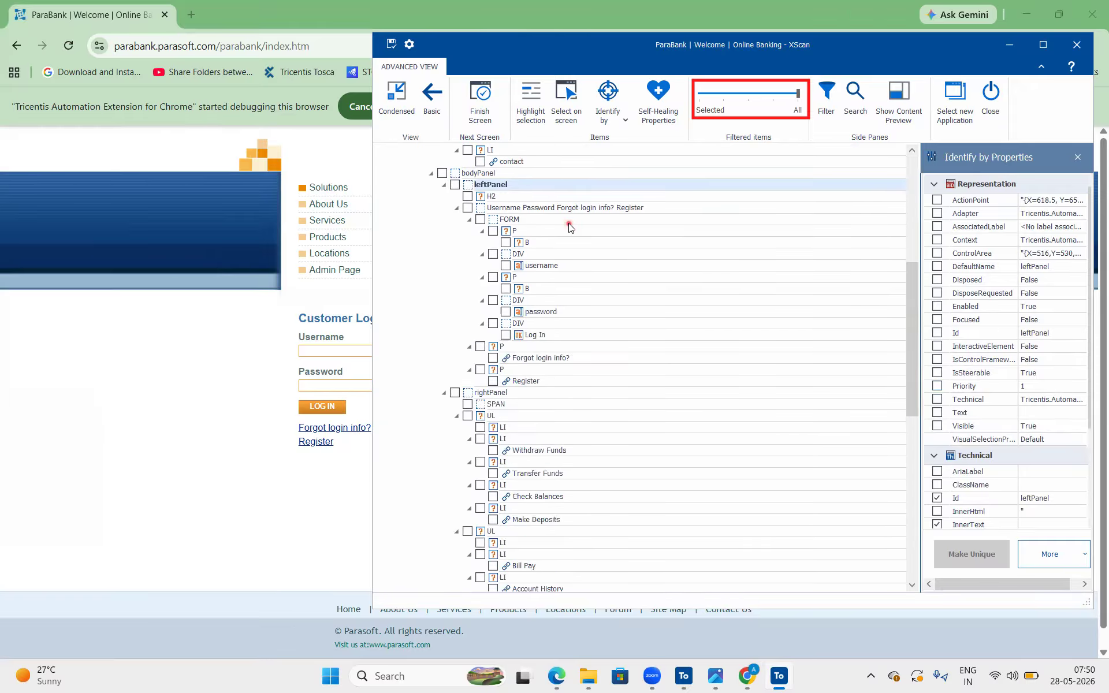
left_click(649, 439)
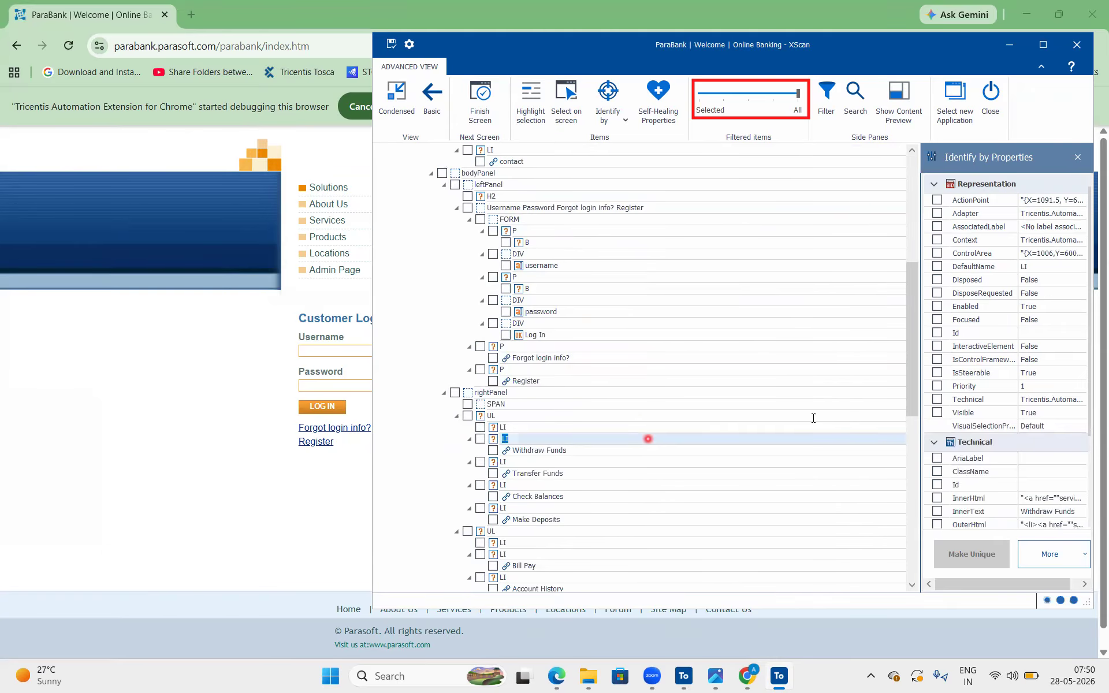
left_click_drag(912, 307, 931, 485)
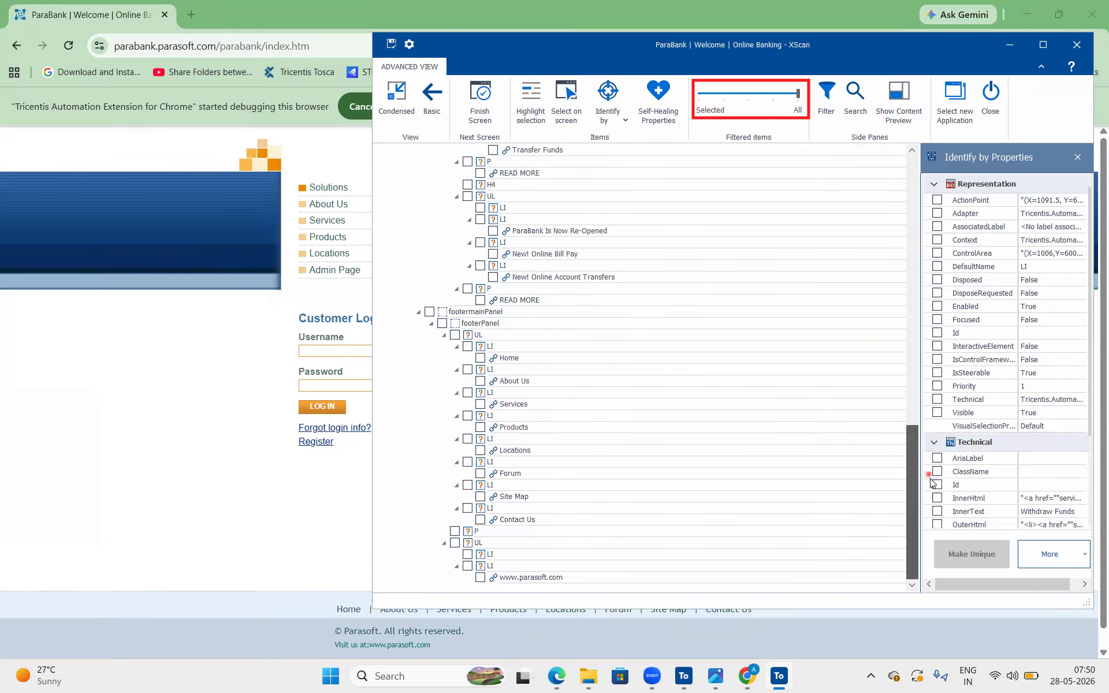
scroll(527, 558, "up", 13)
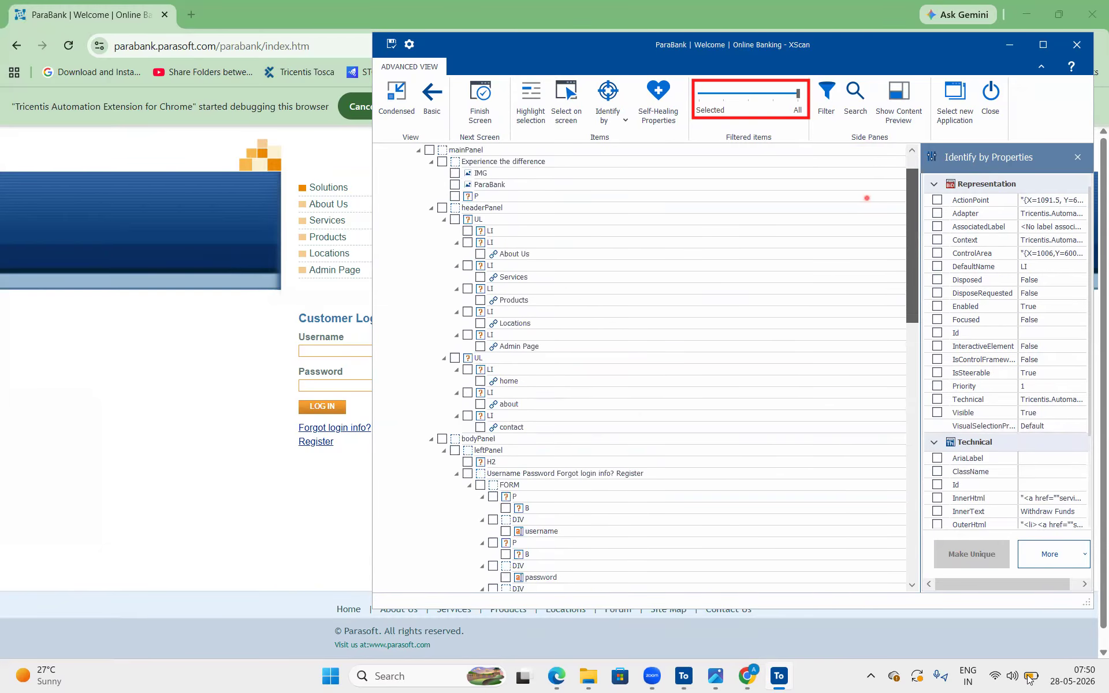
scroll(571, 518, "down", 12)
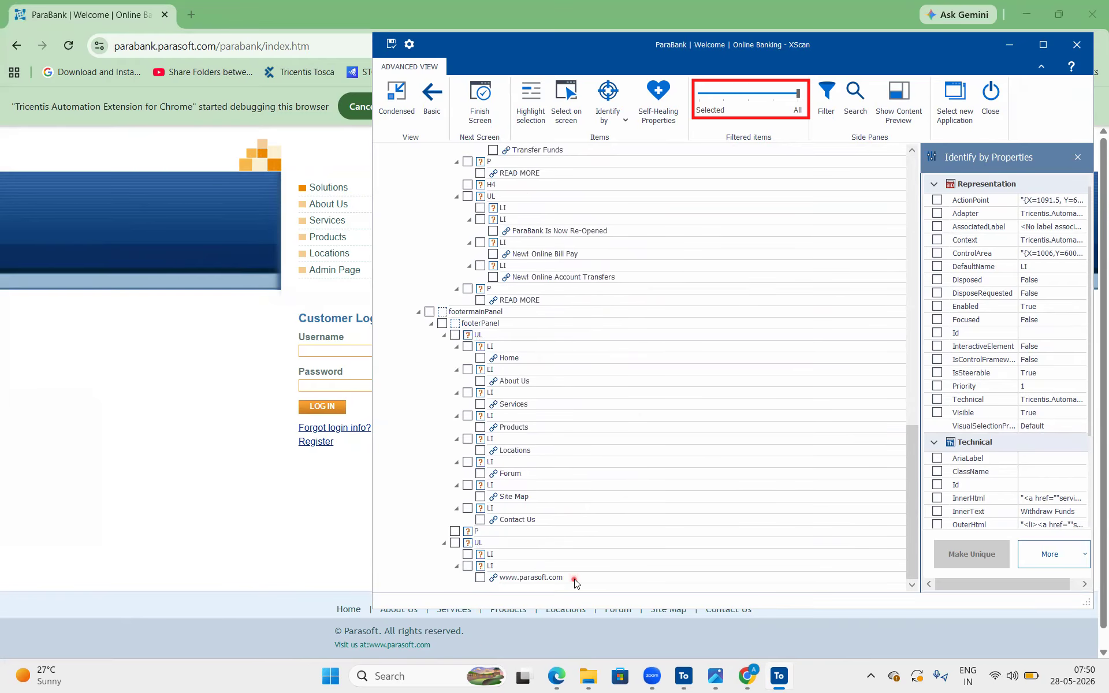
Check the footer links on Chrome's ParaBank page, return to XScan and reduce the item filter to one notch above Selected
left_click(480, 645)
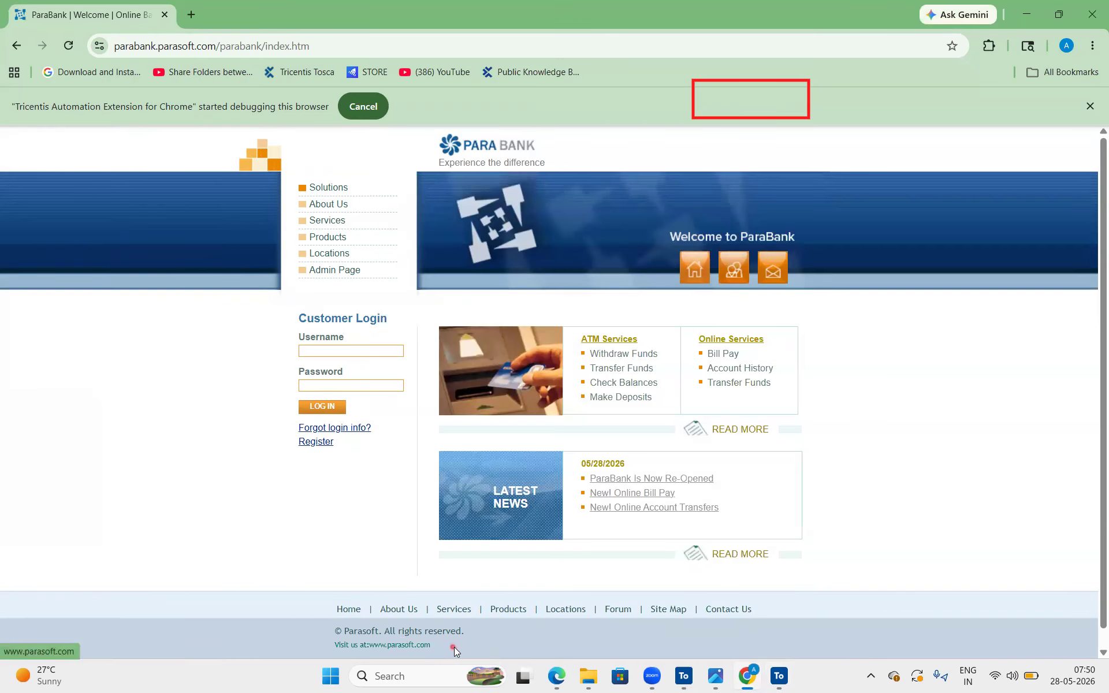
left_click_drag(454, 646, 436, 627)
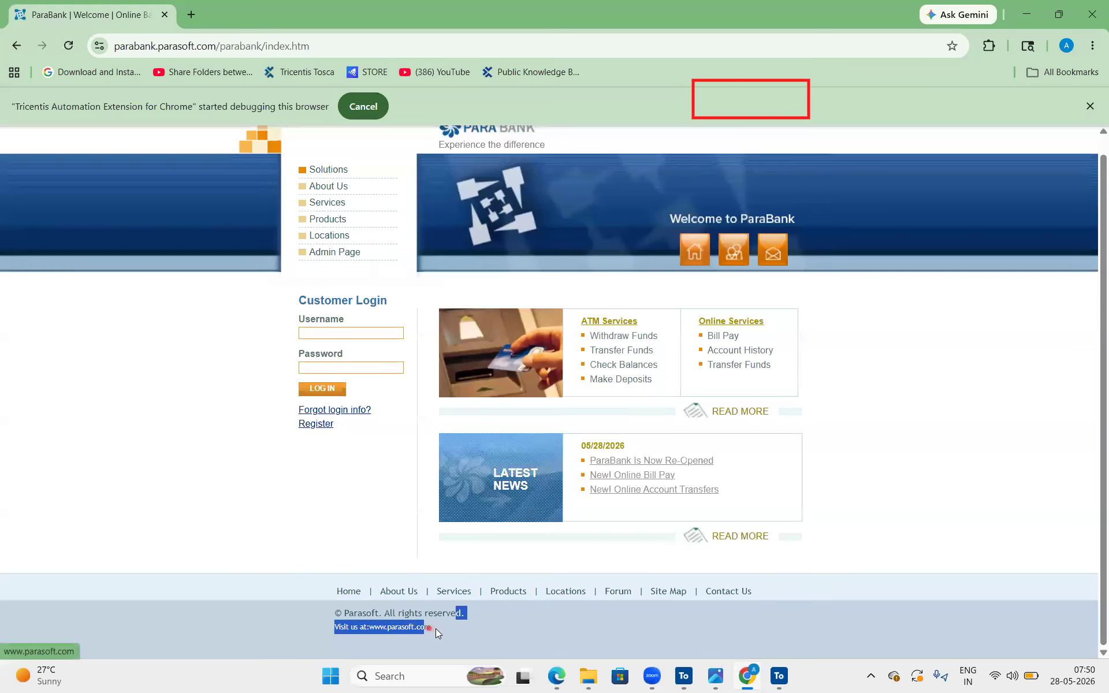
left_click_drag(301, 591, 670, 605)
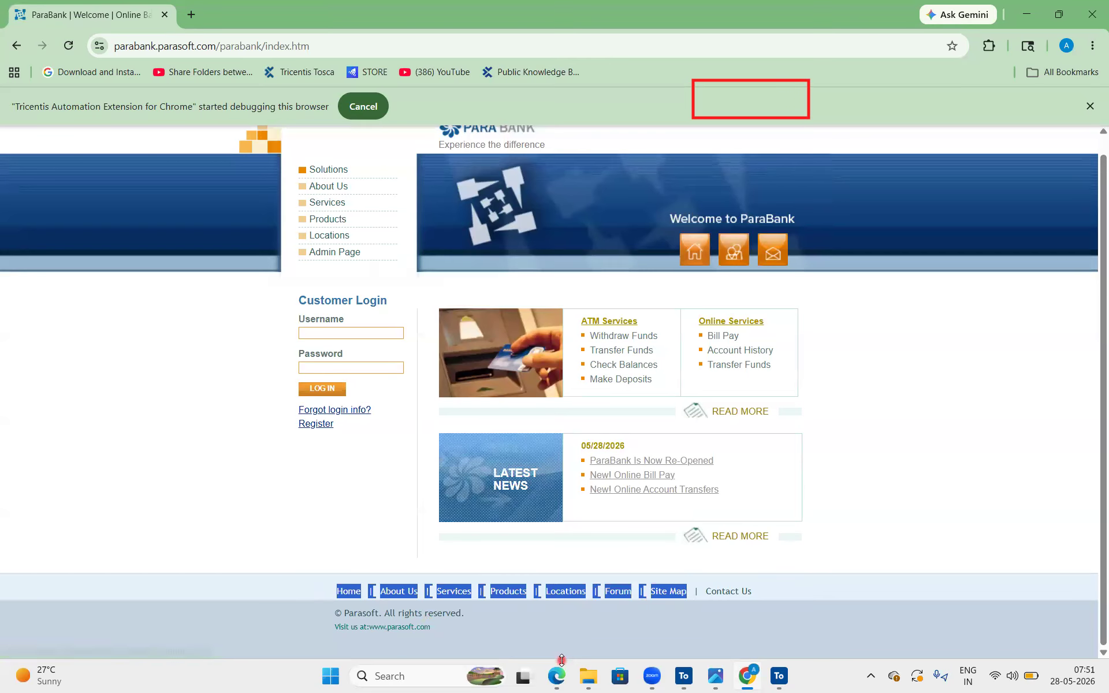
left_click(553, 639)
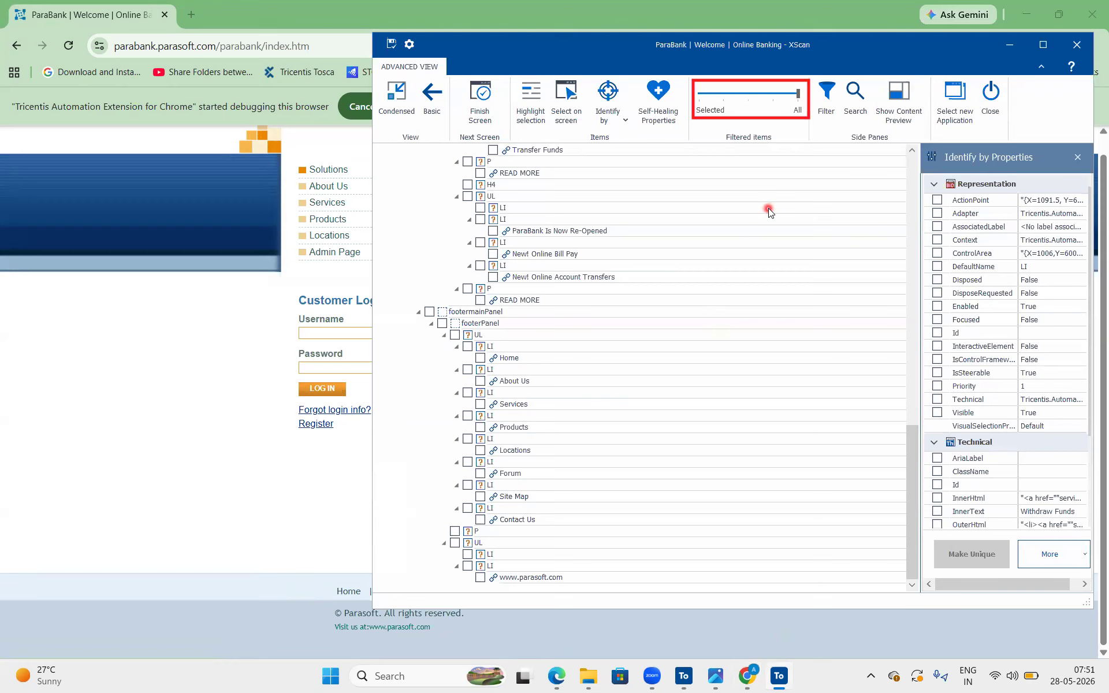
left_click_drag(912, 455, 911, 151)
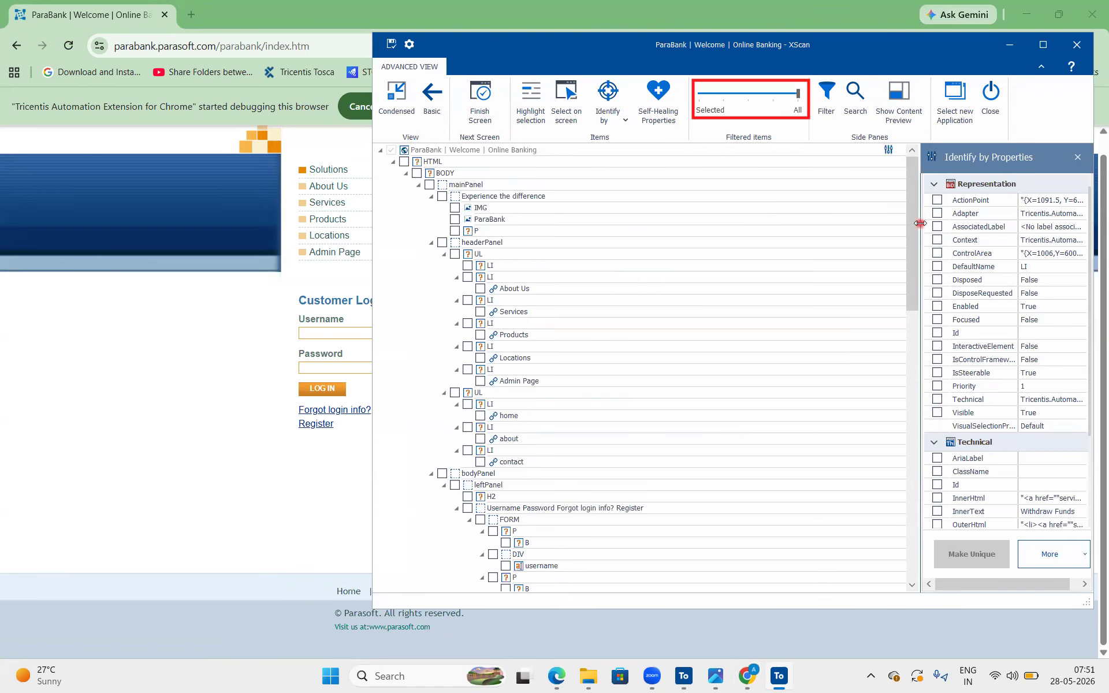
left_click(722, 94)
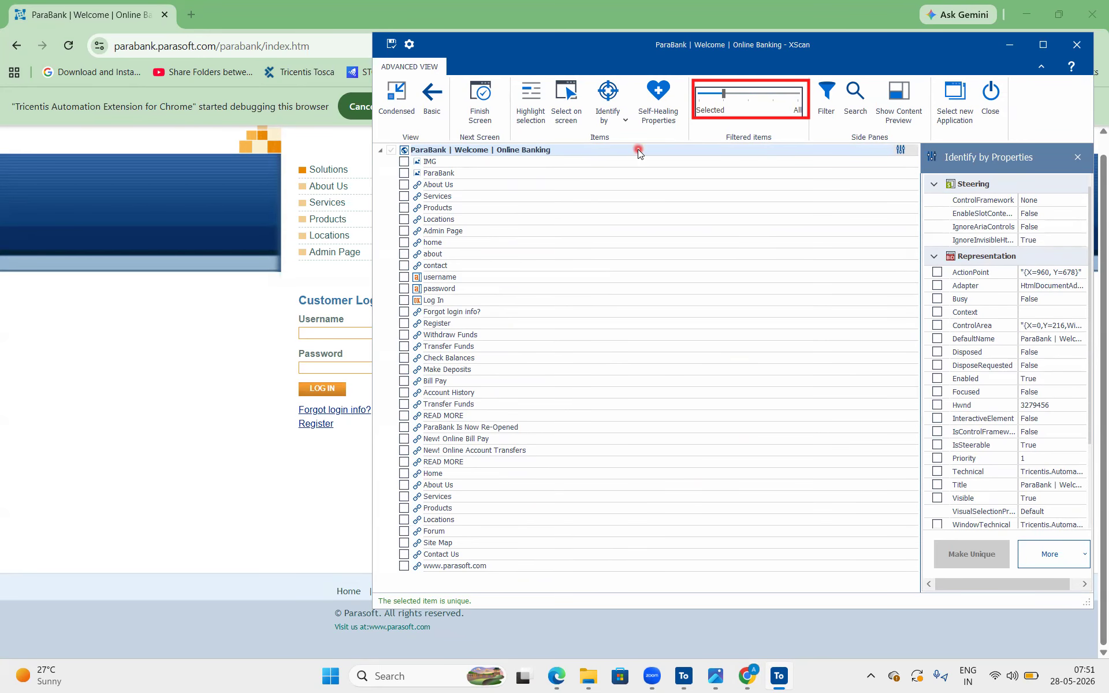
Move the XScan window clear of the ParaBank login form, mark its view options and switch it to the Basic view
left_click_drag(561, 51, 605, 102)
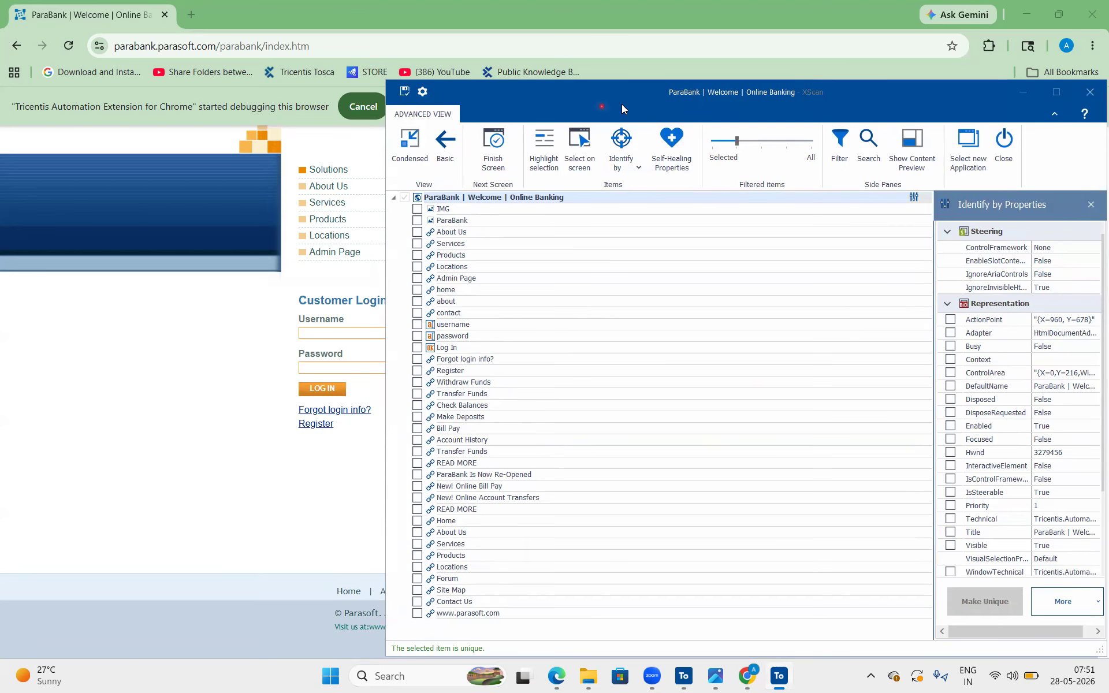
left_click_drag(622, 104, 731, 60)
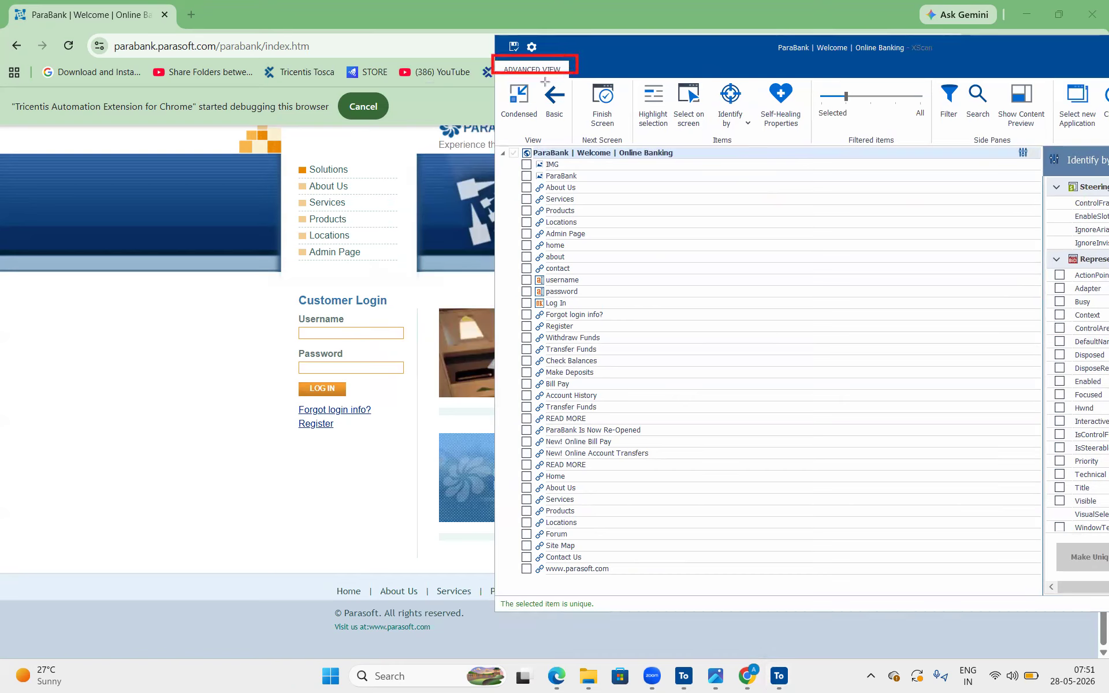
left_click_drag(545, 82, 570, 126)
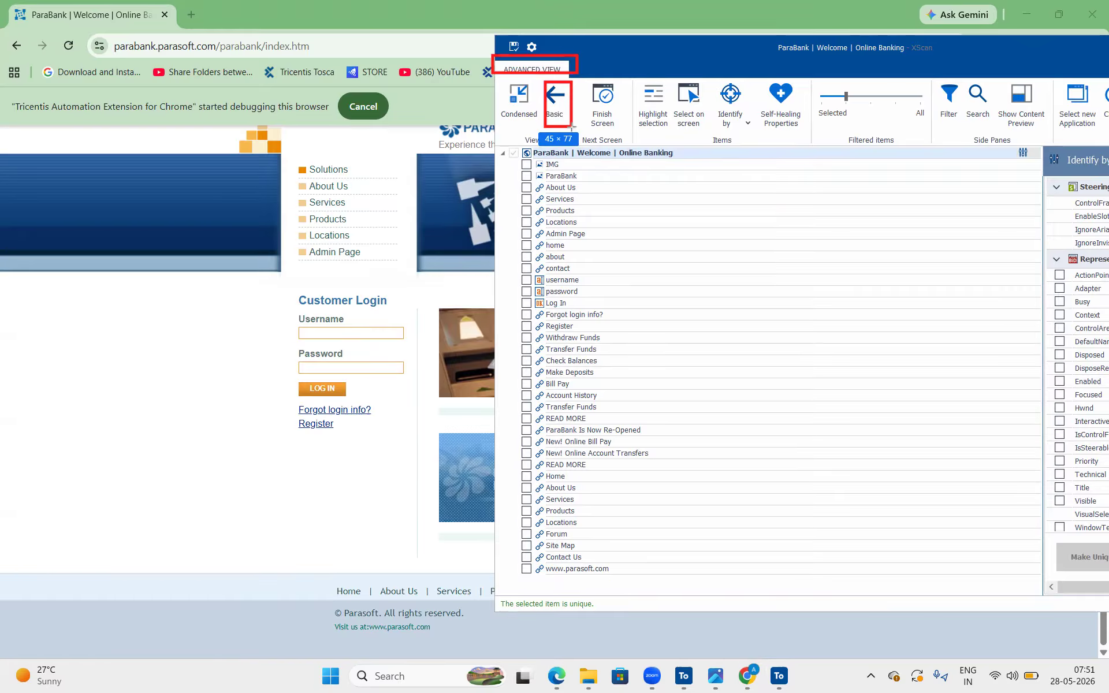
left_click(553, 95)
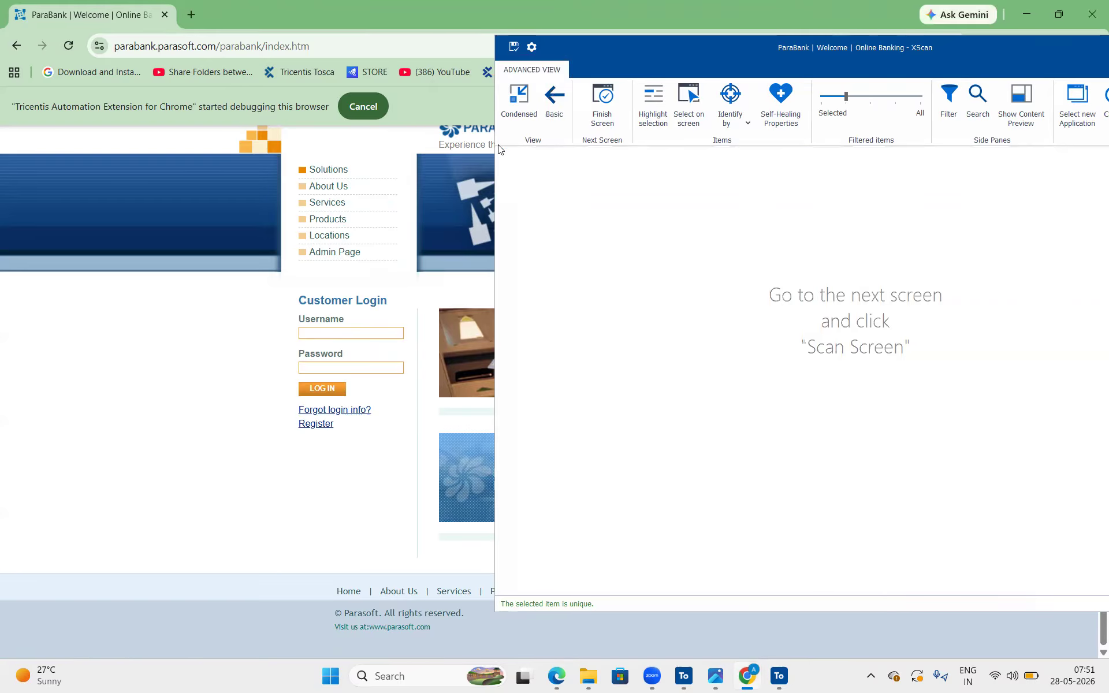
left_click(796, 297)
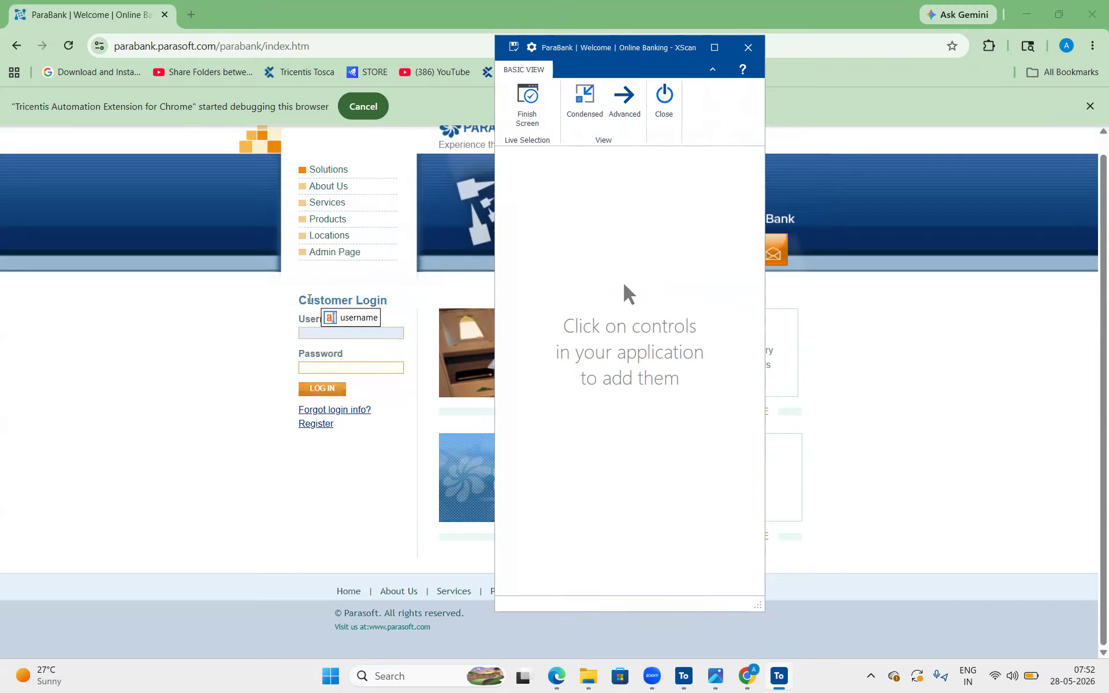
Add the Customer Login heading, Username and Password labels and fields, Log In button, Forgot login info? and Register links to the scan
left_click(309, 338)
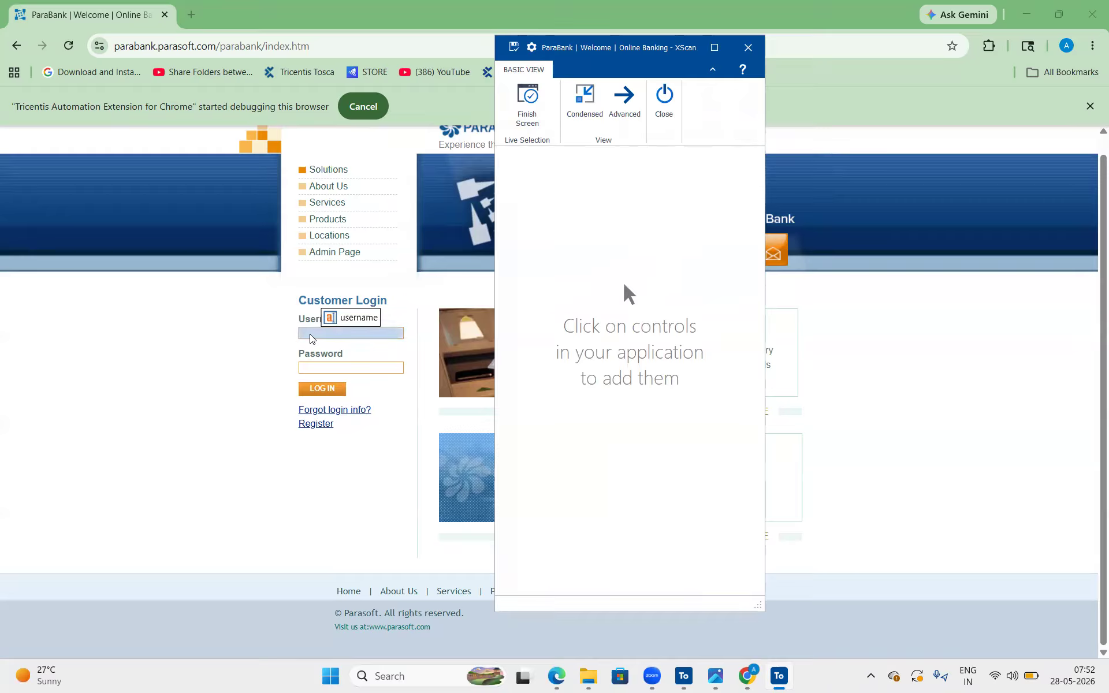
left_click(330, 300)
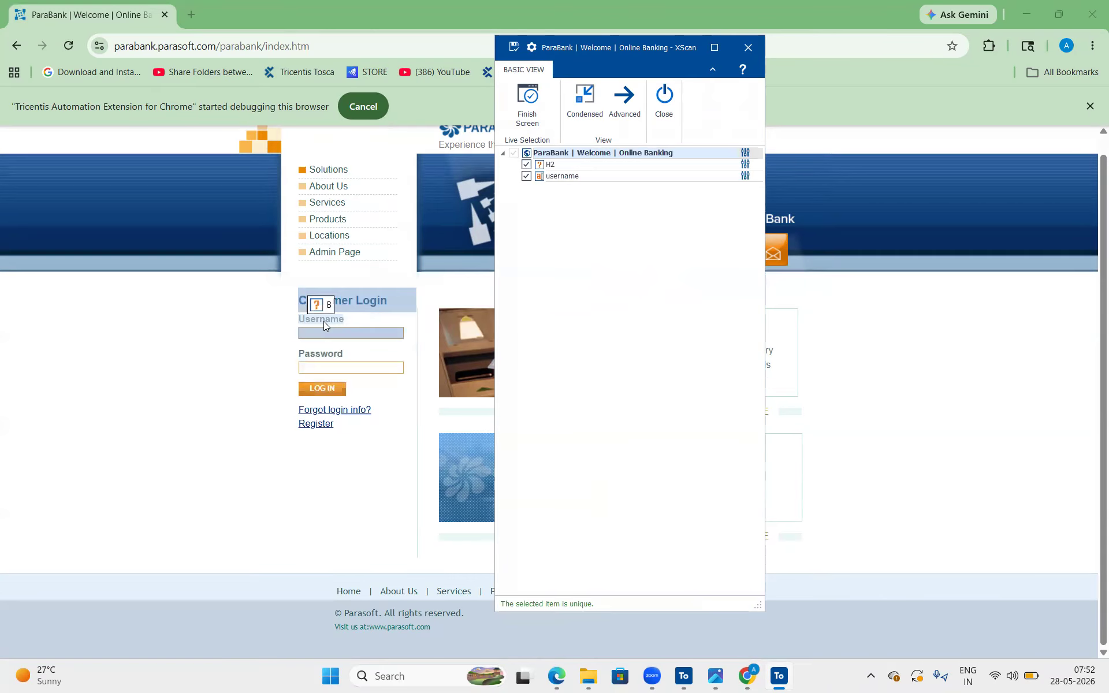
left_click(323, 321)
left_click(321, 353)
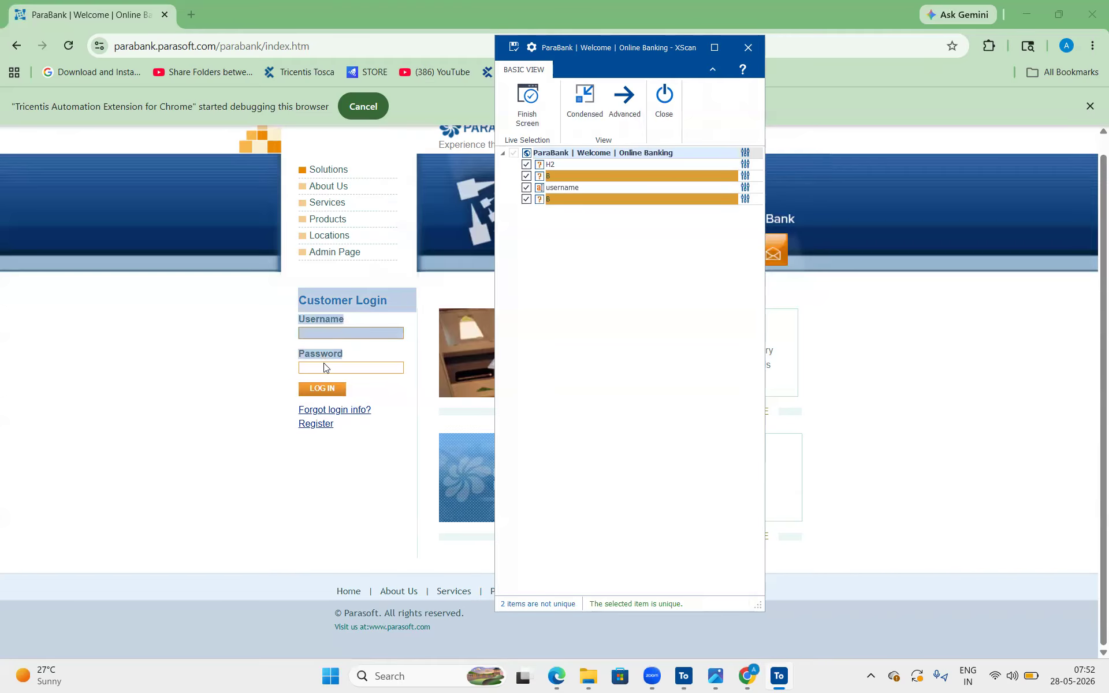
left_click(325, 370)
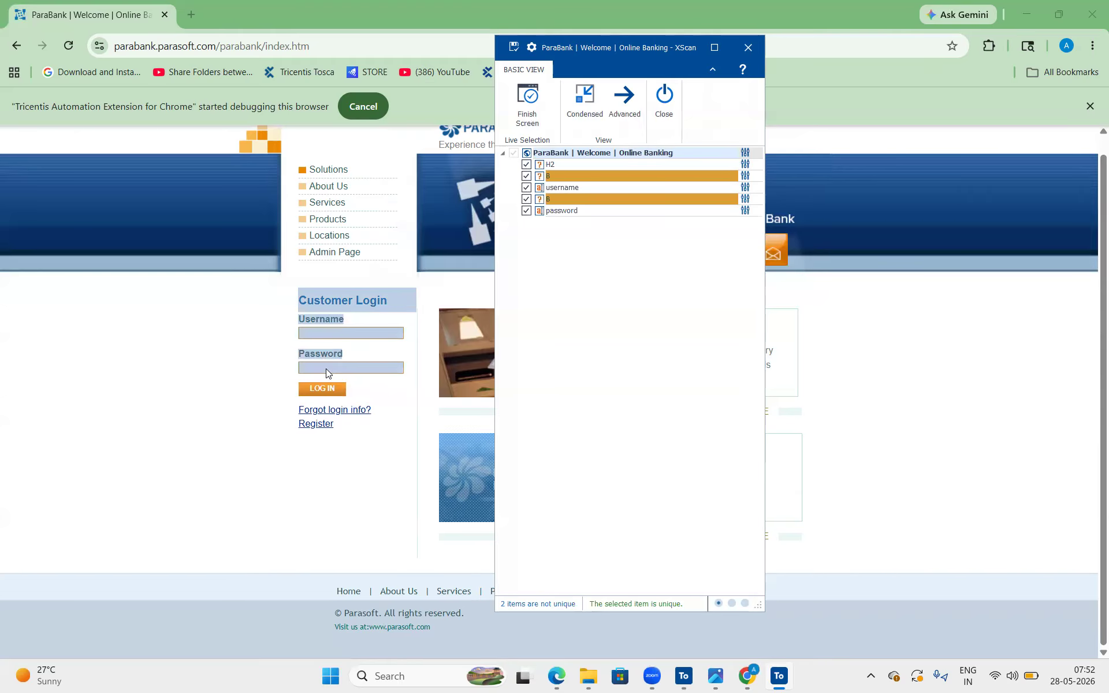
left_click(325, 397)
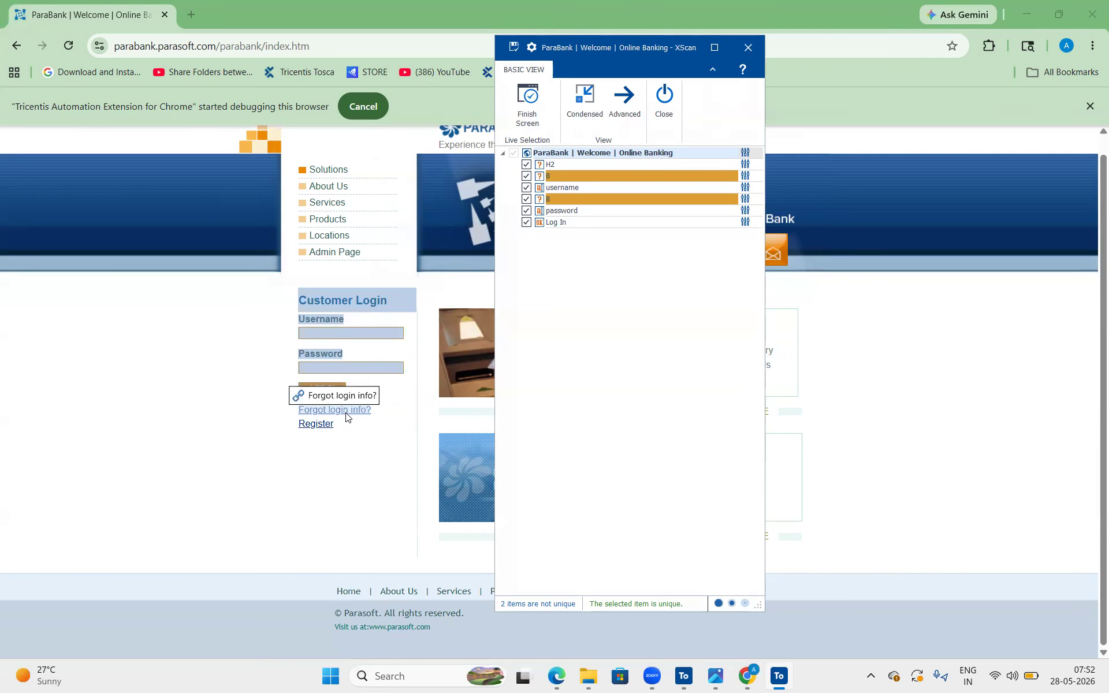
left_click(345, 412)
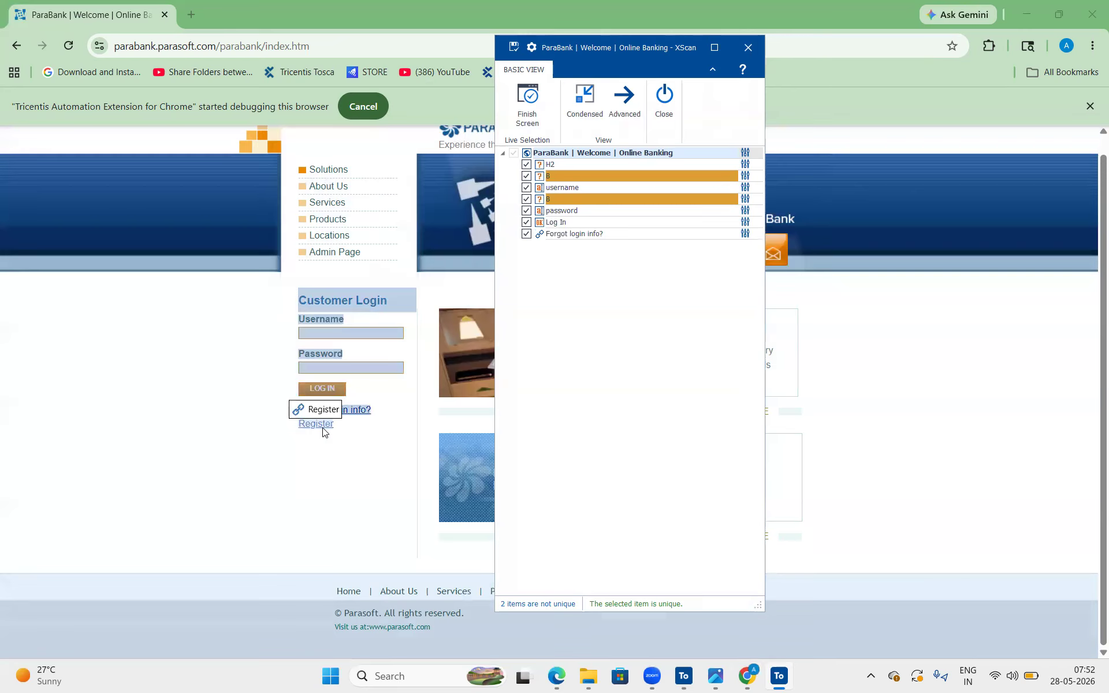
left_click(322, 426)
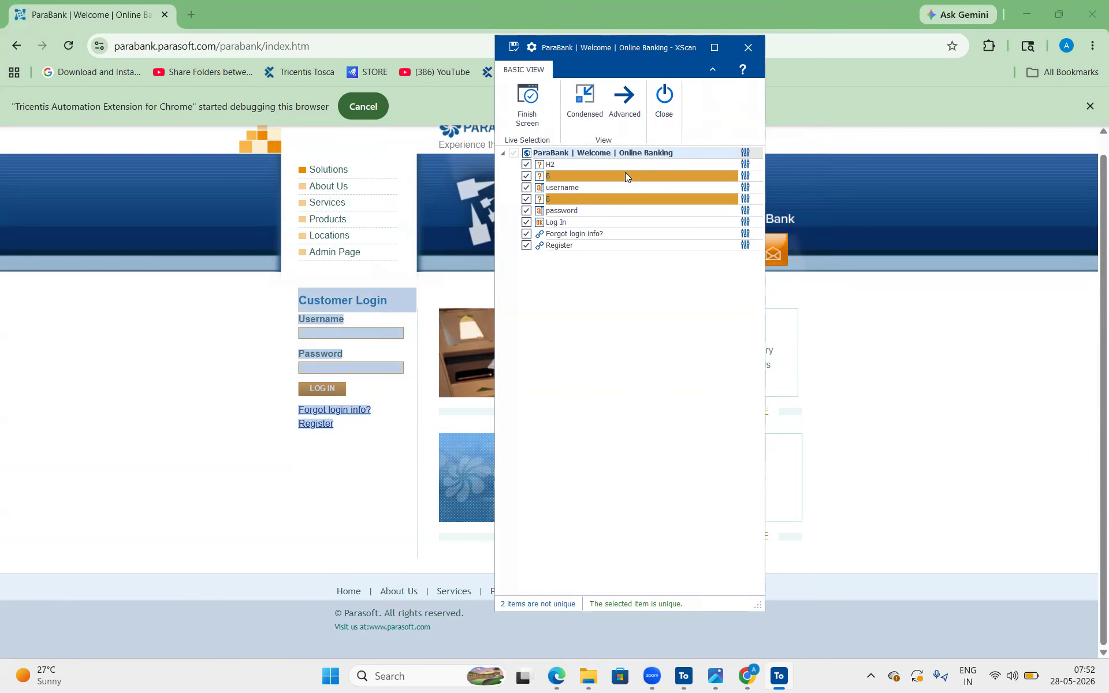
Switch XScan back to the Advanced view, reposition its window and filter the list to the Selected items only
left_click(625, 99)
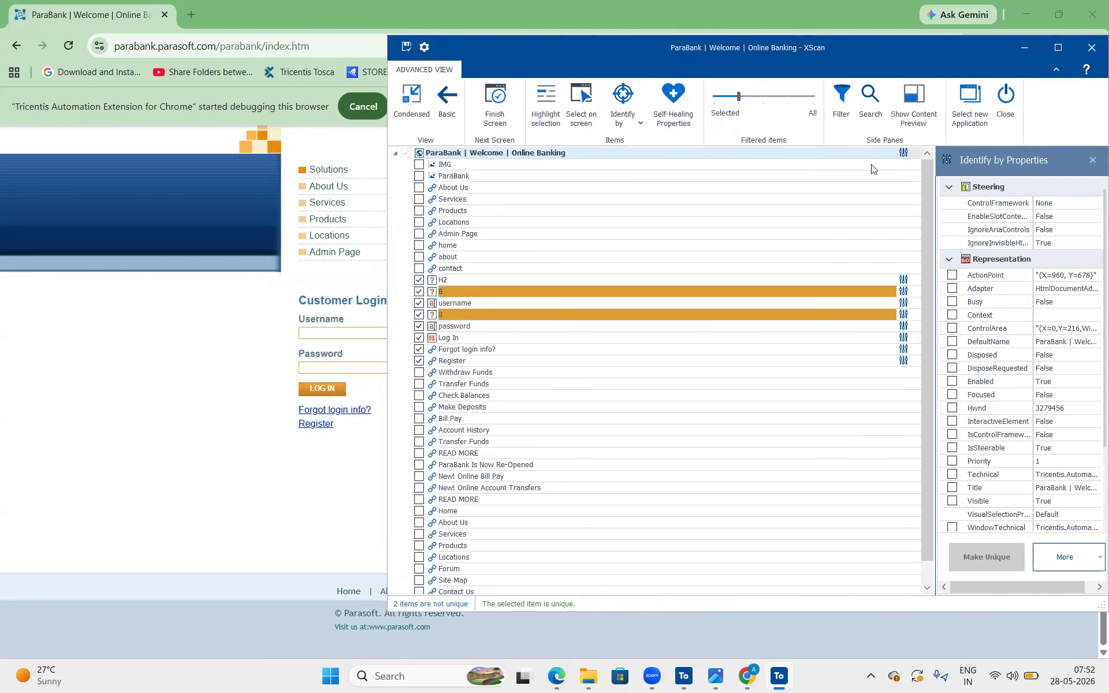
left_click_drag(850, 55, 637, 67)
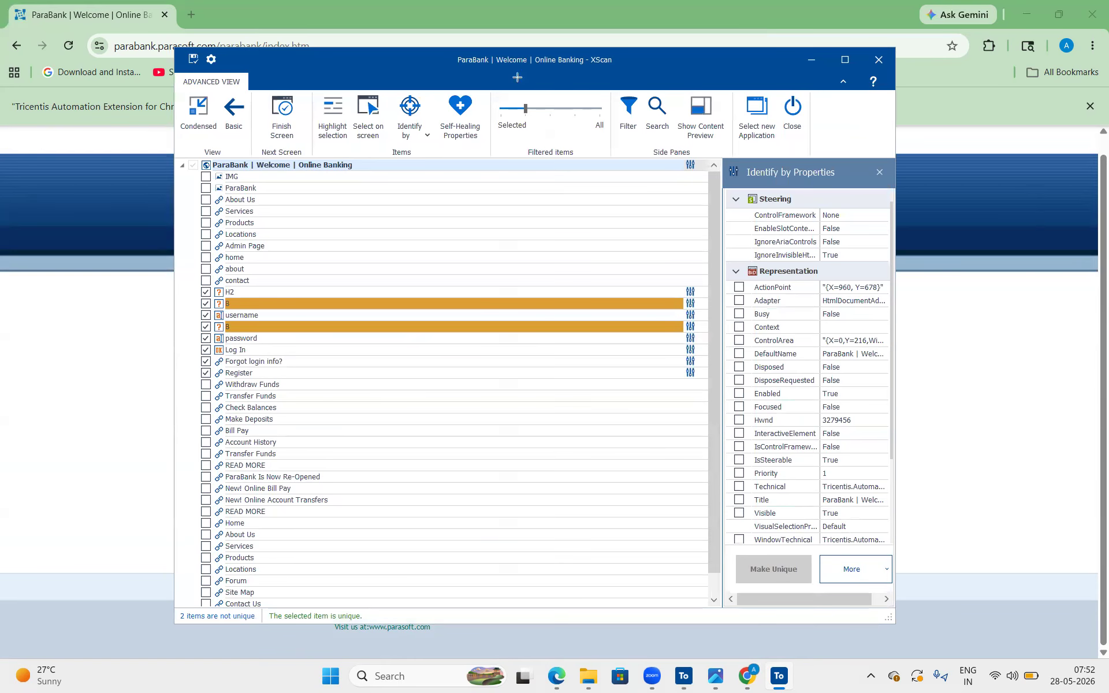
left_click_drag(492, 90, 606, 126)
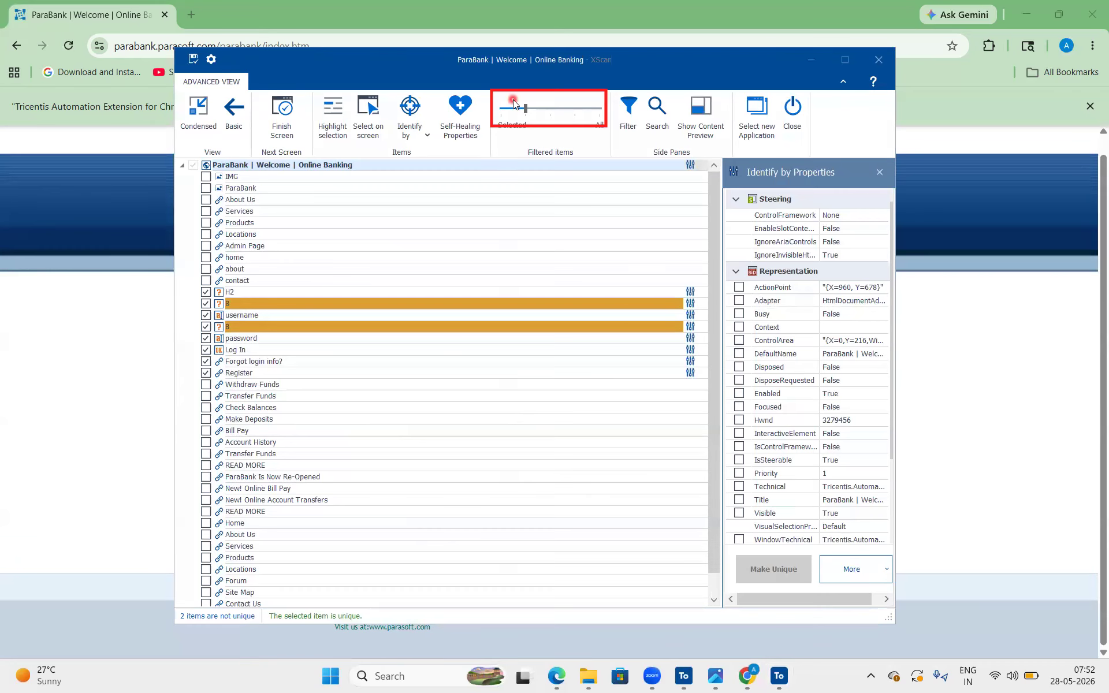
left_click_drag(526, 111, 500, 111)
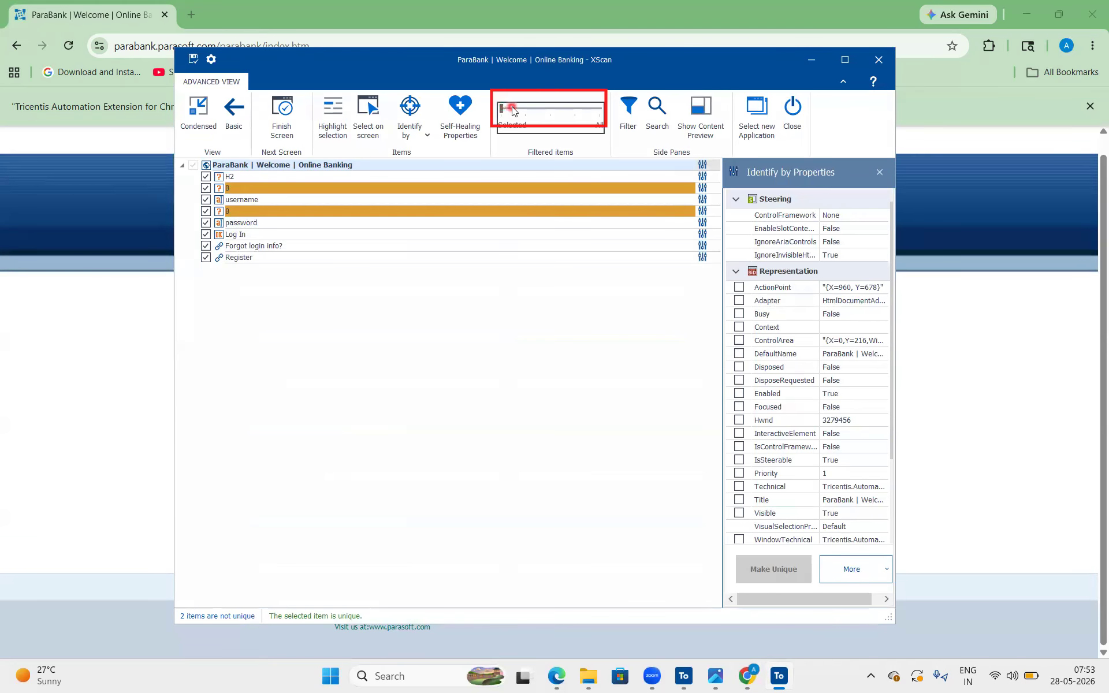
Compare the scanned items shown at each filter level from Selected through All, and return the filter to Selected
left_click(253, 189)
left_click(261, 241)
left_click(524, 110)
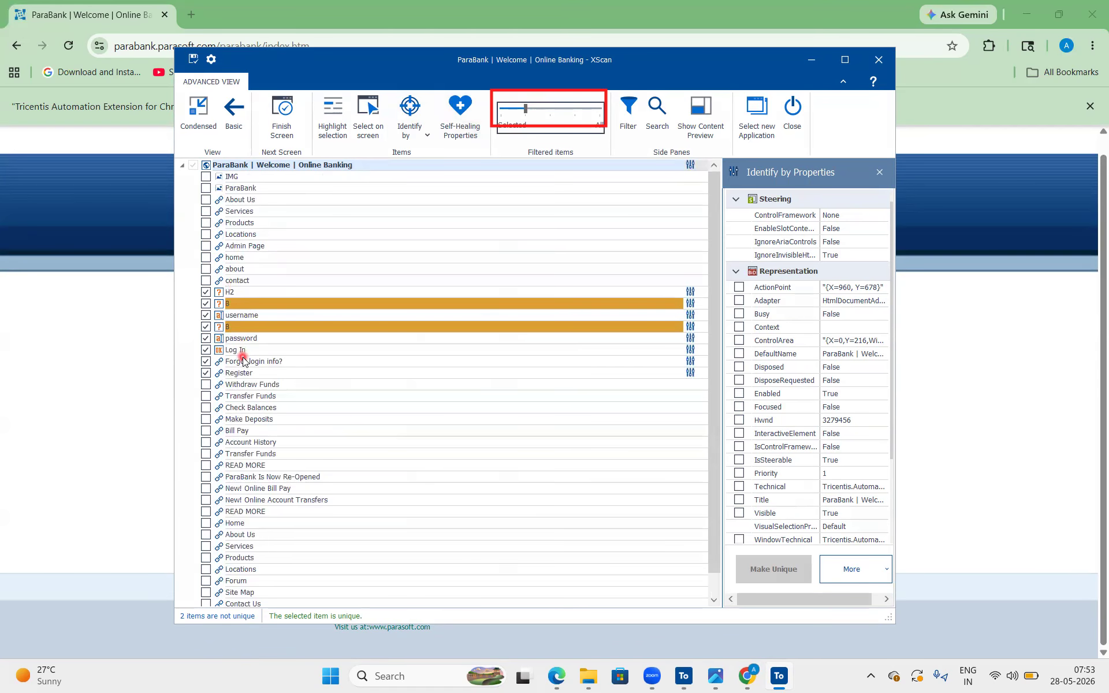
left_click(556, 111)
left_click(597, 110)
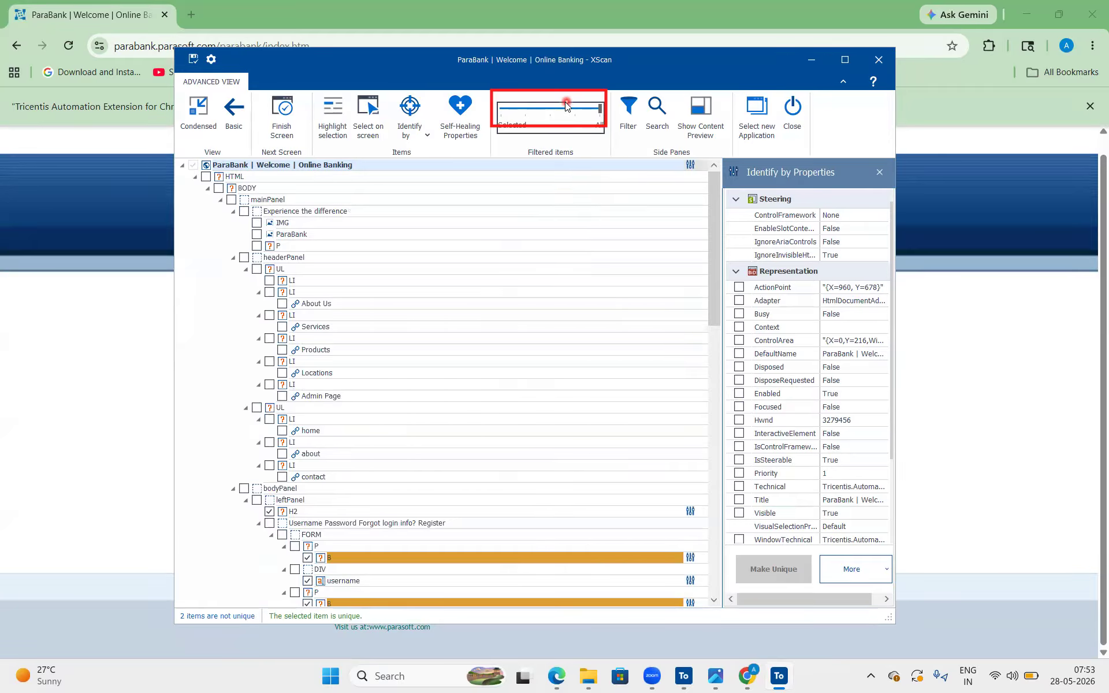
left_click(504, 109)
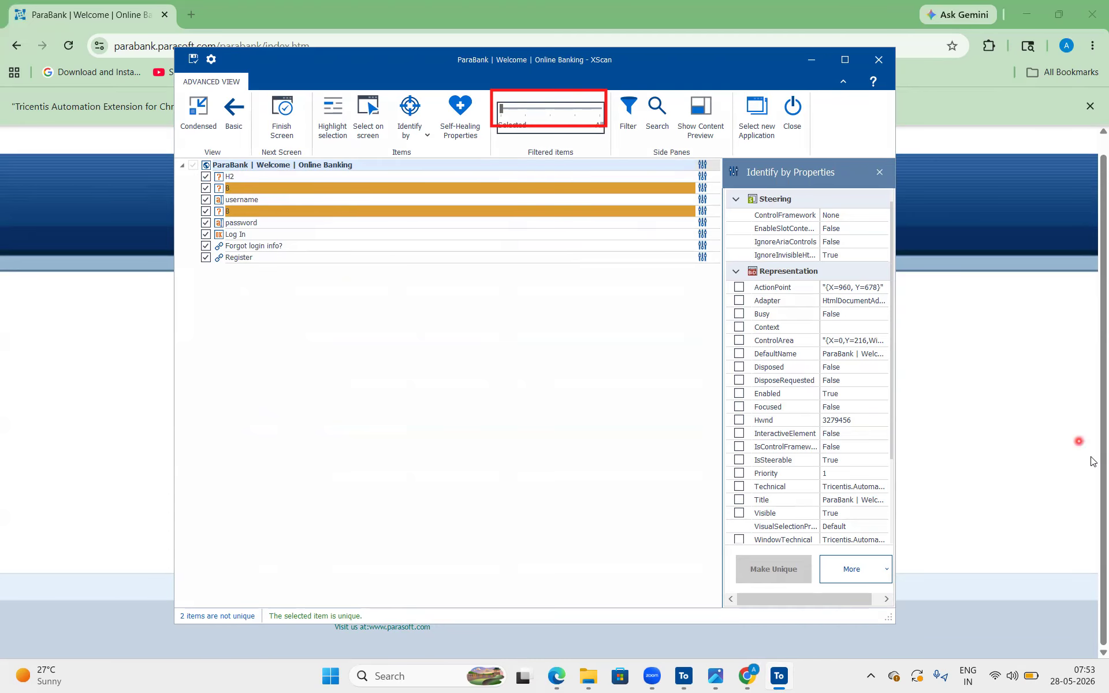
left_click(991, 424)
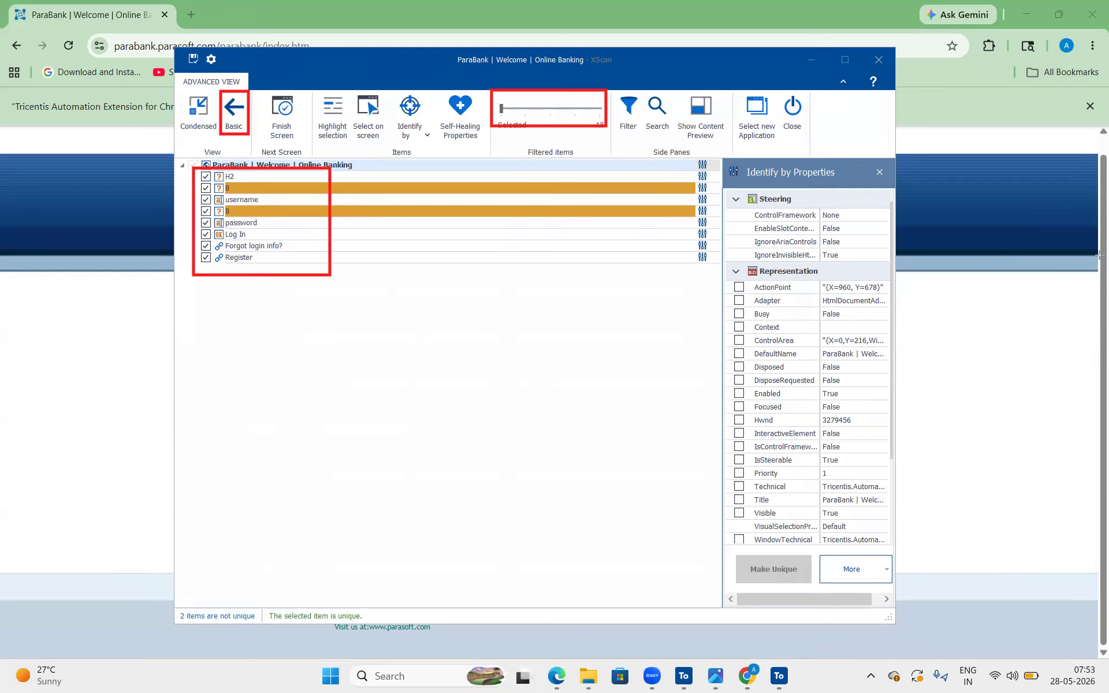
Check the H2 item's uniqueness status and identification properties, rename it Customer Login and widen the properties pane
left_click(301, 176)
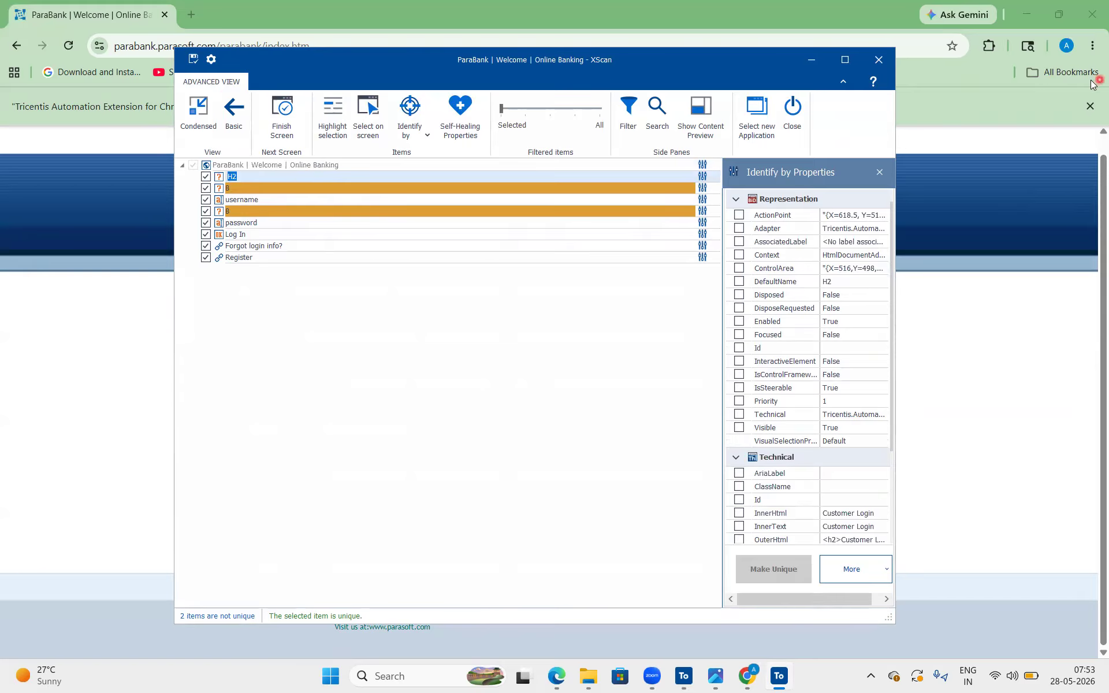
mouse_move(260, 587)
left_mouse_down()
mouse_move(379, 620)
mouse_move(379, 632)
left_mouse_up()
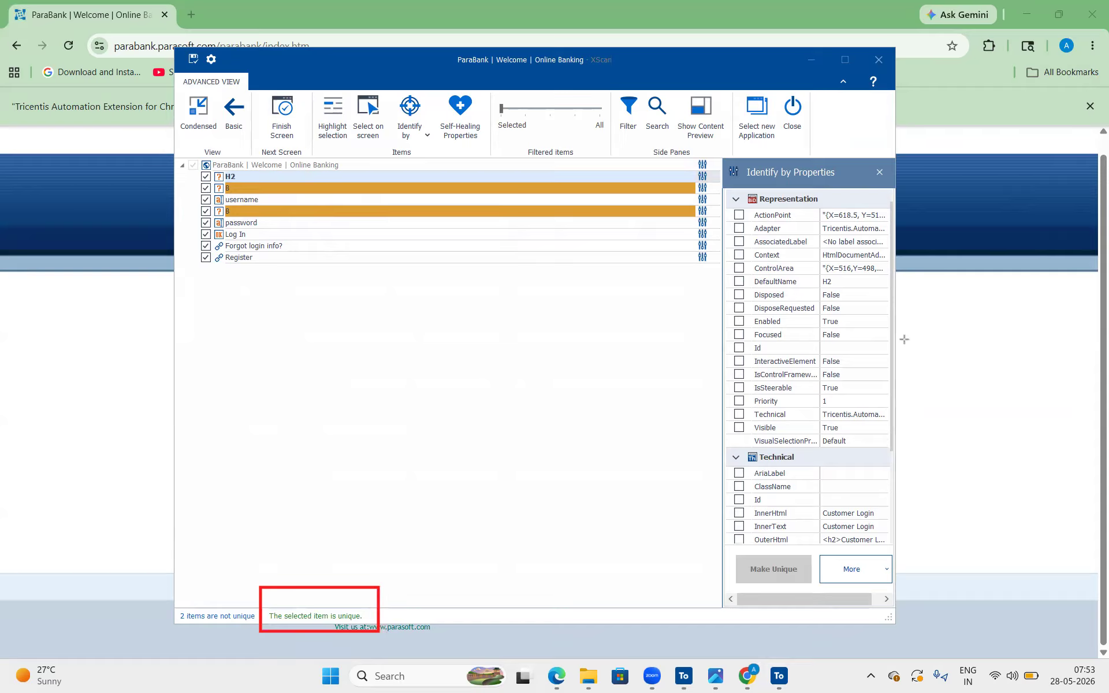
left_click(266, 175)
scroll(826, 418, "down", 3)
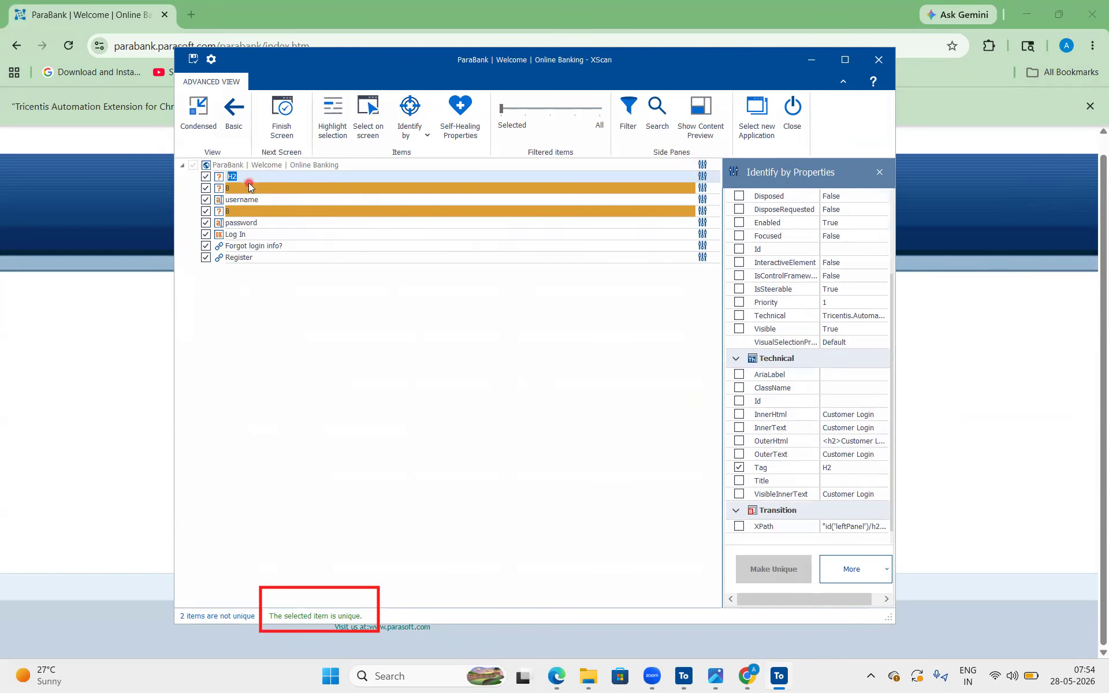
type("Customer Login")
left_click_drag(721, 384, 656, 370)
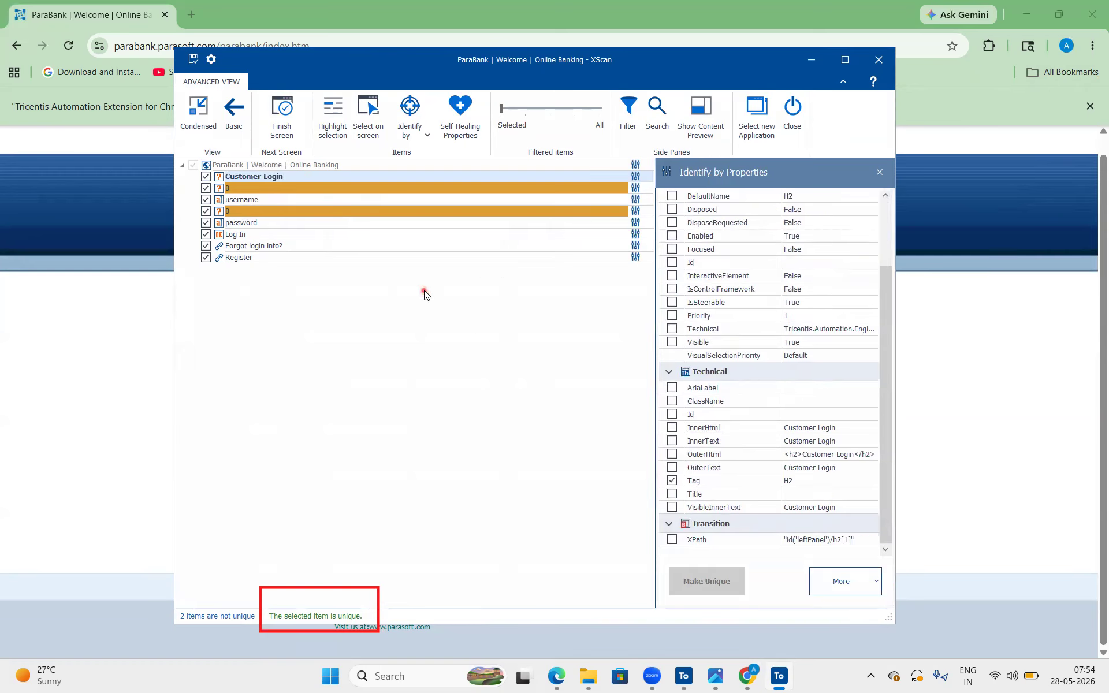
Rename the B item above the username field as Username
double_click(281, 186)
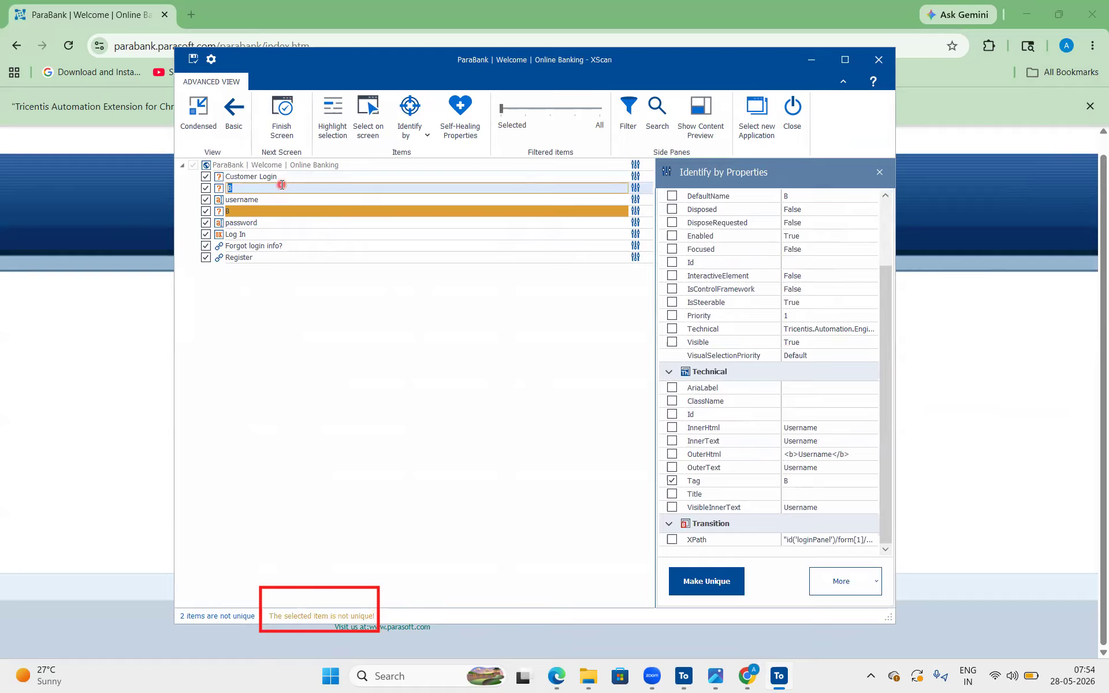
type("Username")
key("Return")
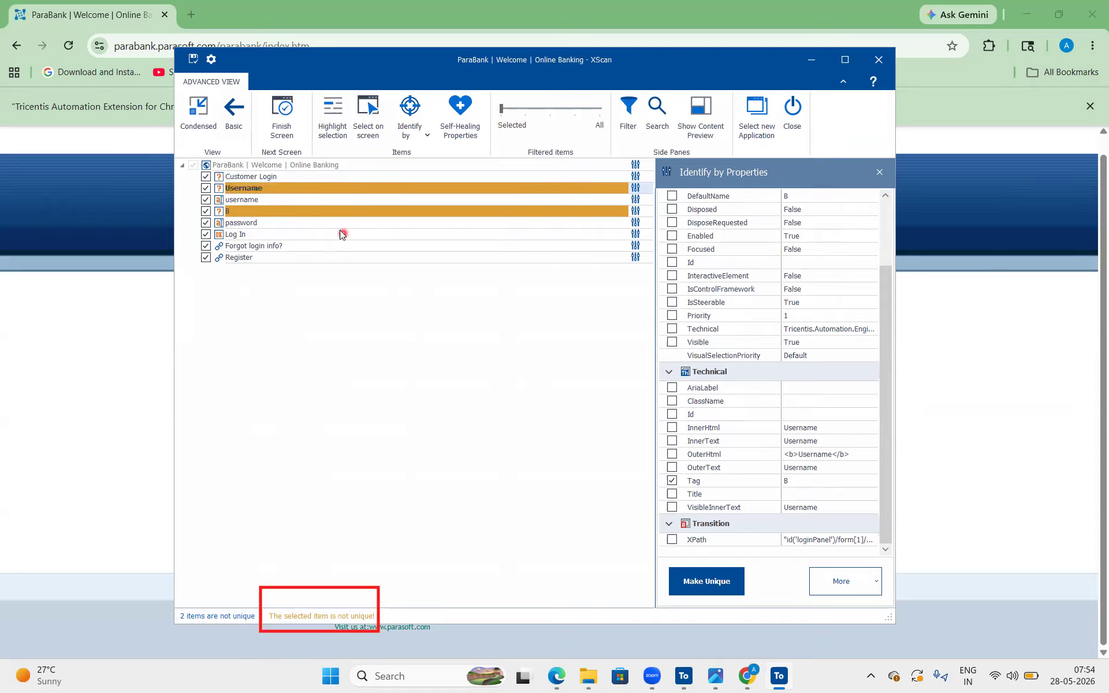
left_click(292, 189)
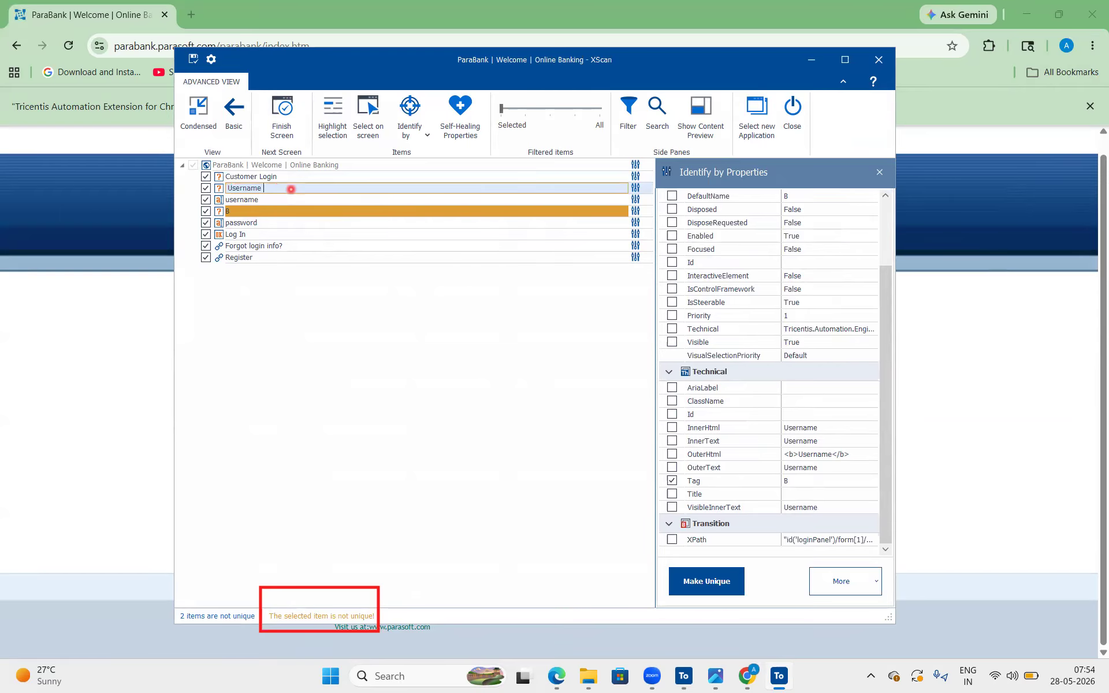
type("text")
key("BackSpace")
key("BackSpace")
key("BackSpace")
key("BackSpace")
key("Return")
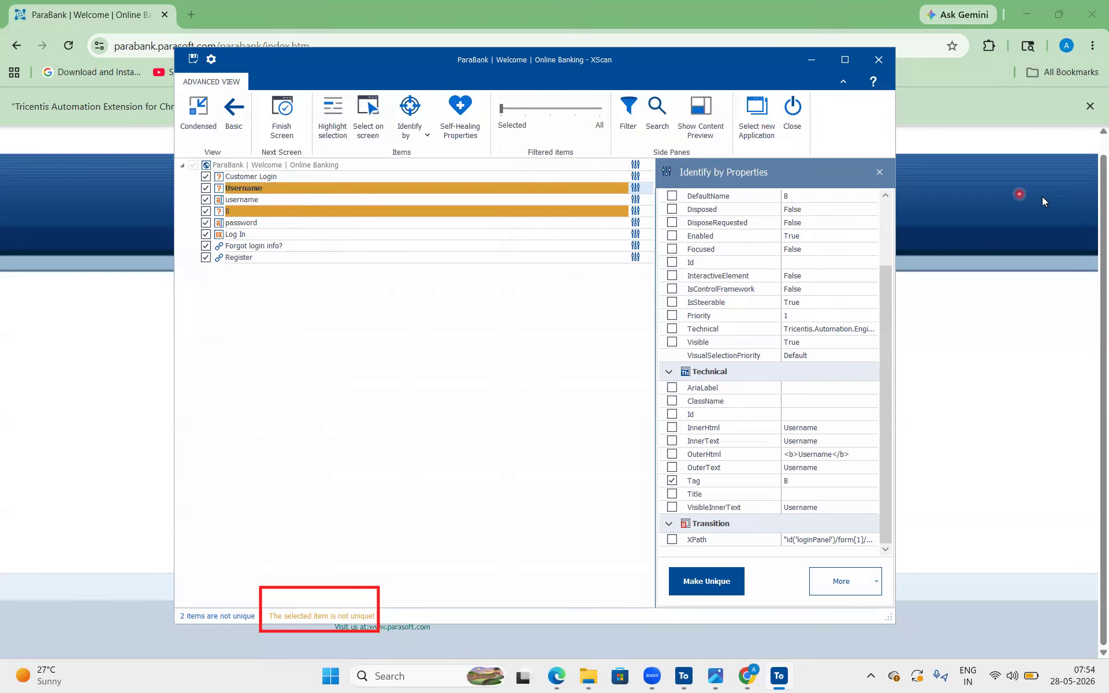
Make the Username label's identification unique with Make Unique
left_click_drag(659, 560, 745, 595)
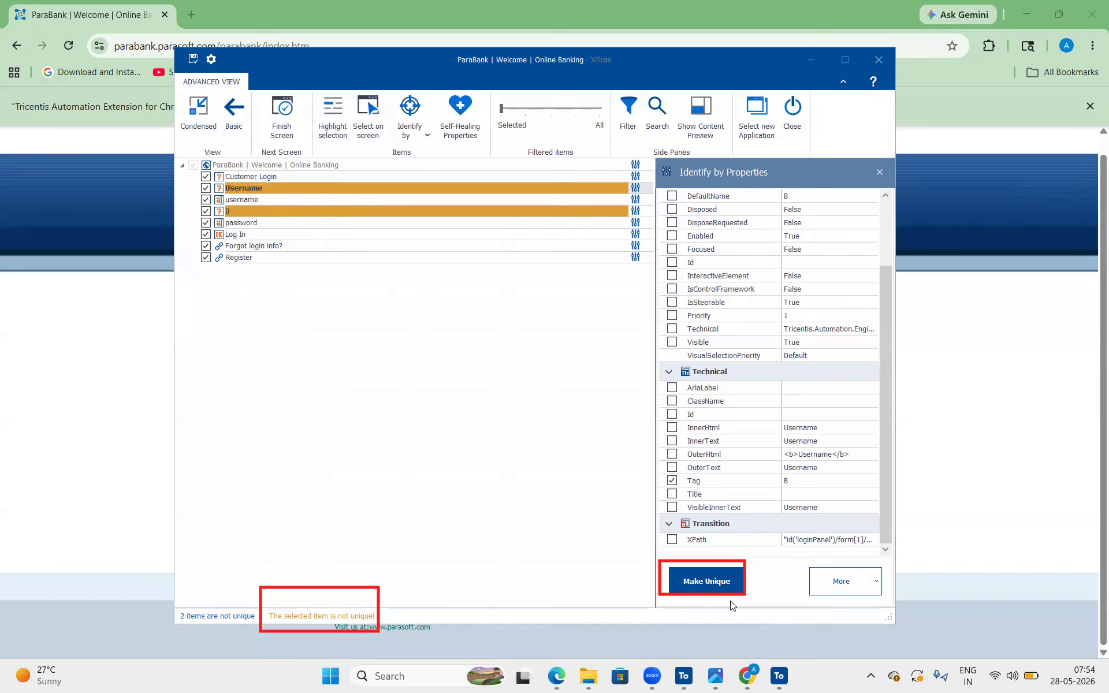
left_click(720, 588)
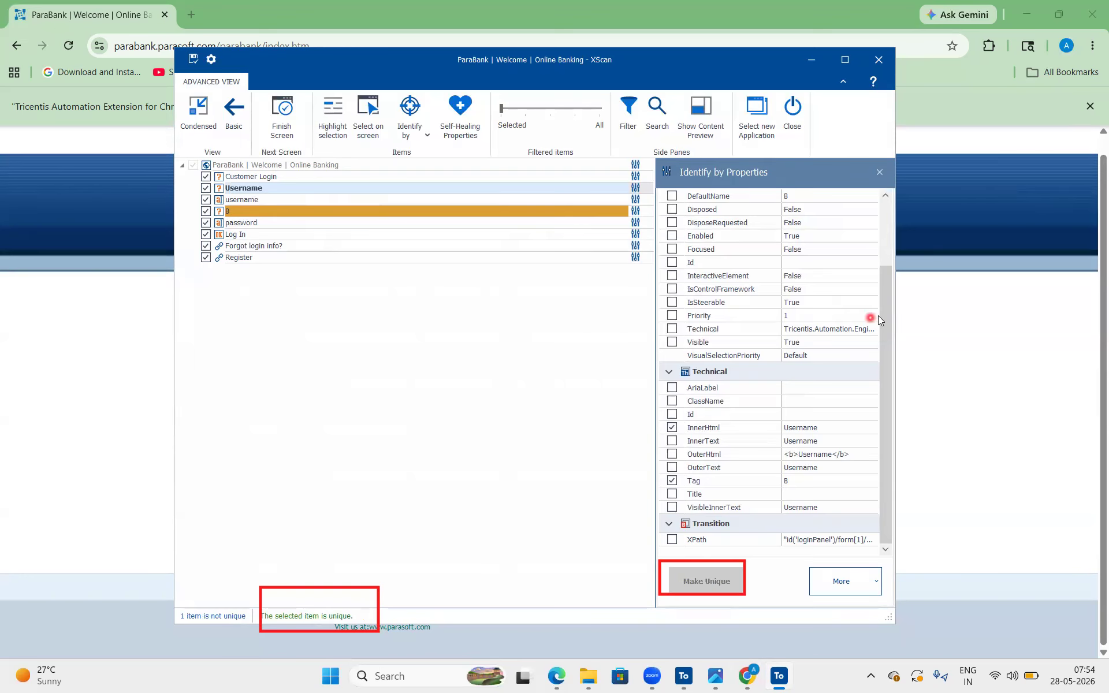
left_click_drag(888, 313, 875, 421)
Rename the username field item as username input
left_click(316, 199)
key("End")
type("text")
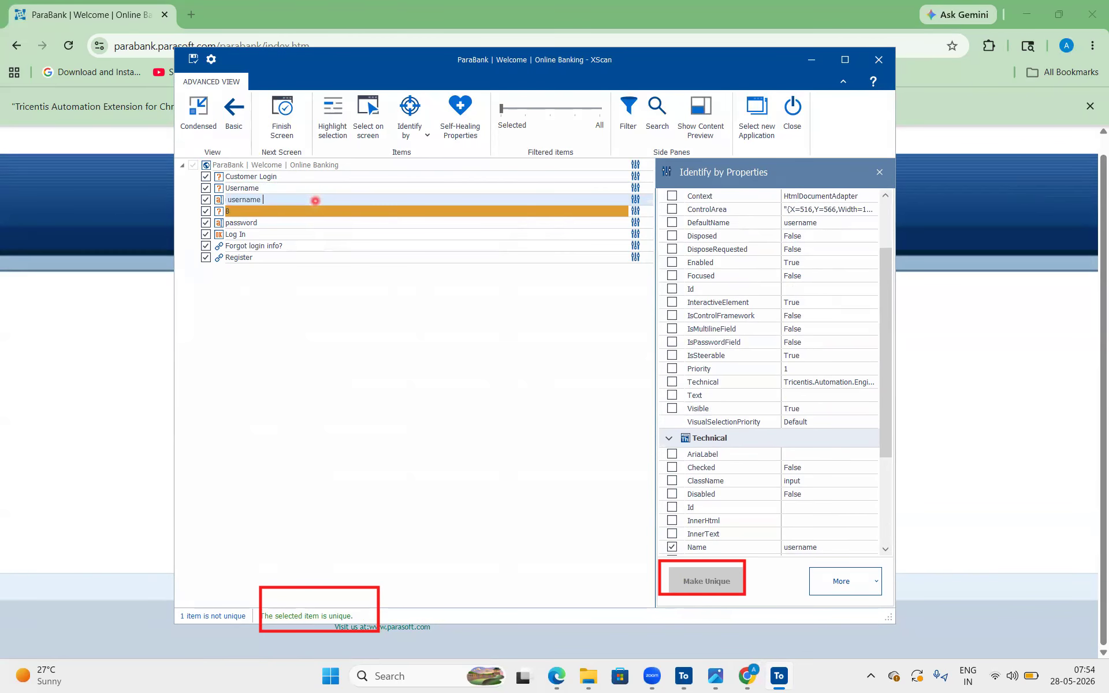
key("BackSpace")
key("BackSpace")
key("BackSpace")
key("BackSpace")
type("input")
Rename the remaining B item as Password and make its identification unique
left_click(343, 214)
type("Password")
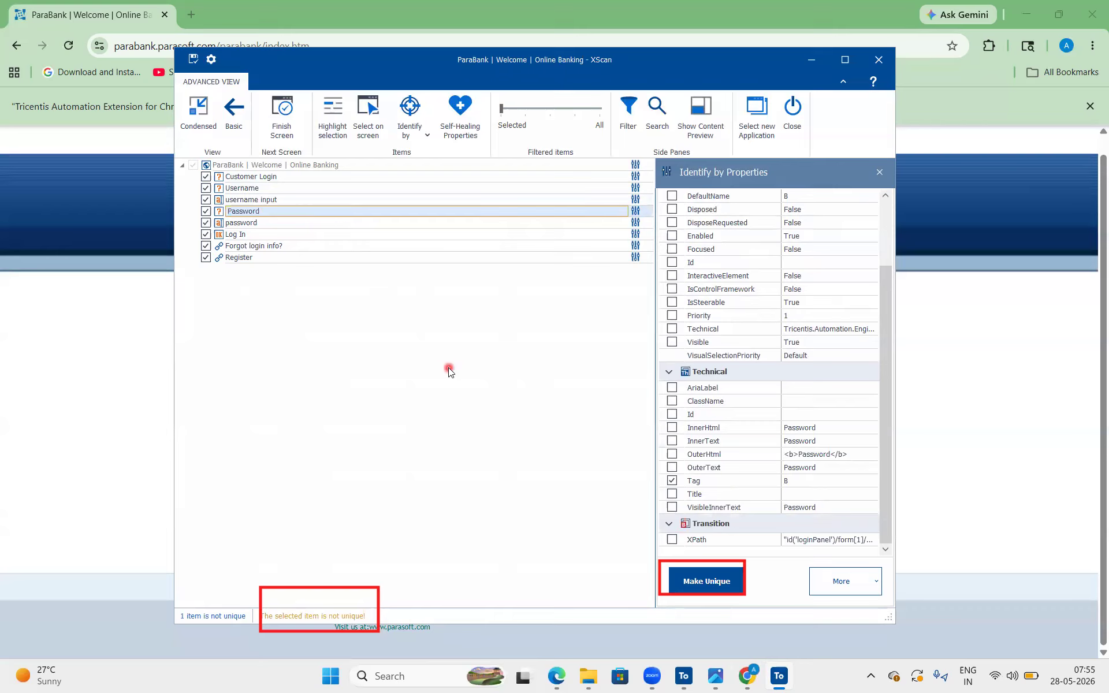
key("Return")
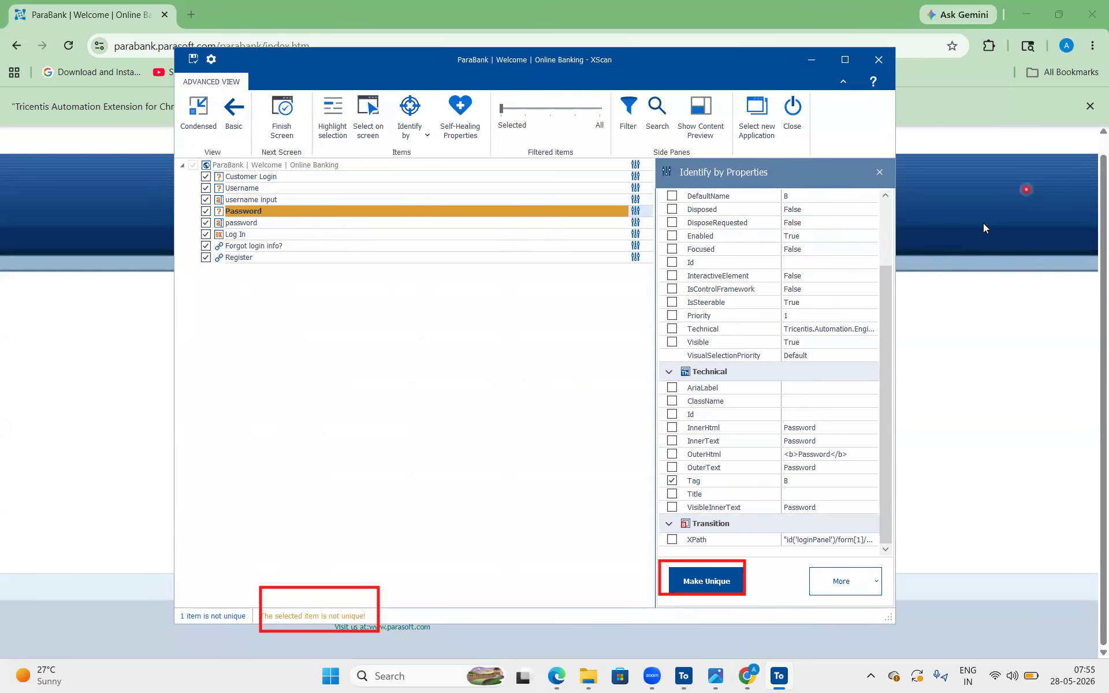
left_click_drag(195, 200, 538, 222)
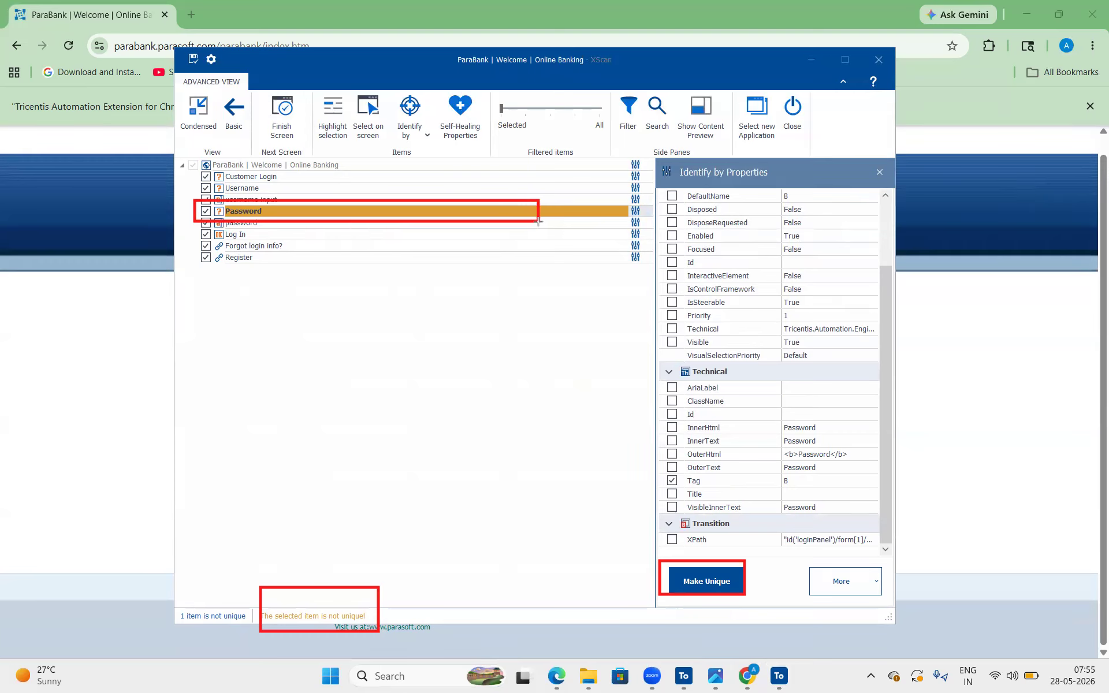
key("ctrl+z")
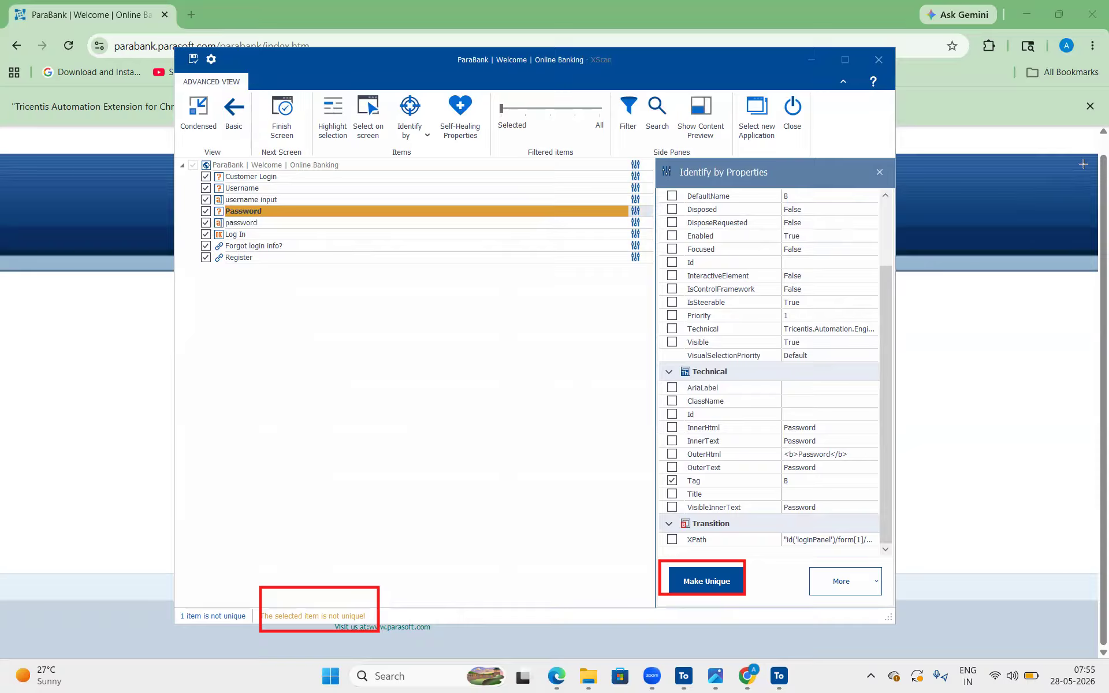
left_click(704, 586)
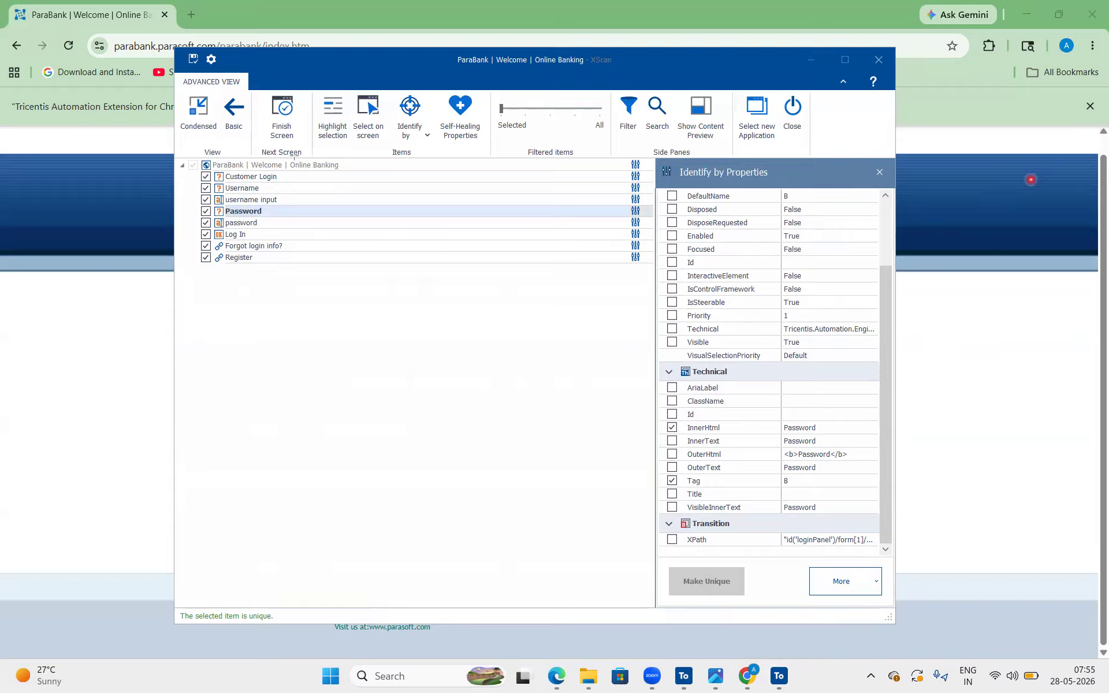
Mark the root item ParaBank | Welcome | Online Banking with a red box
mouse_move(174, 152)
left_mouse_down()
mouse_move(428, 178)
mouse_move(413, 177)
left_mouse_up()
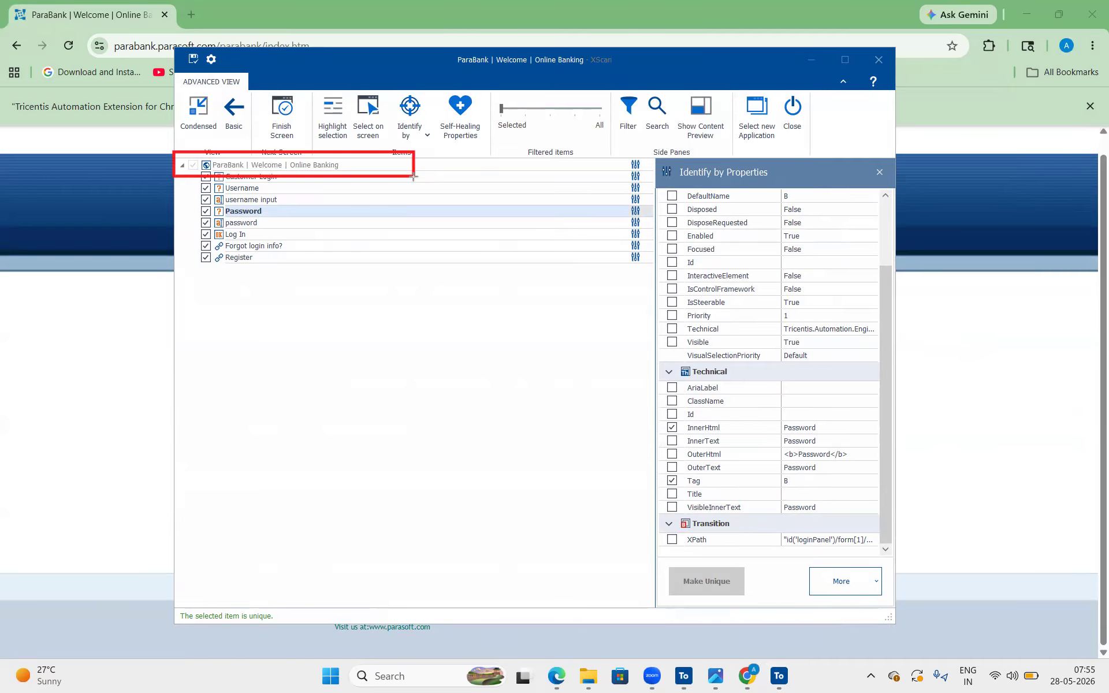
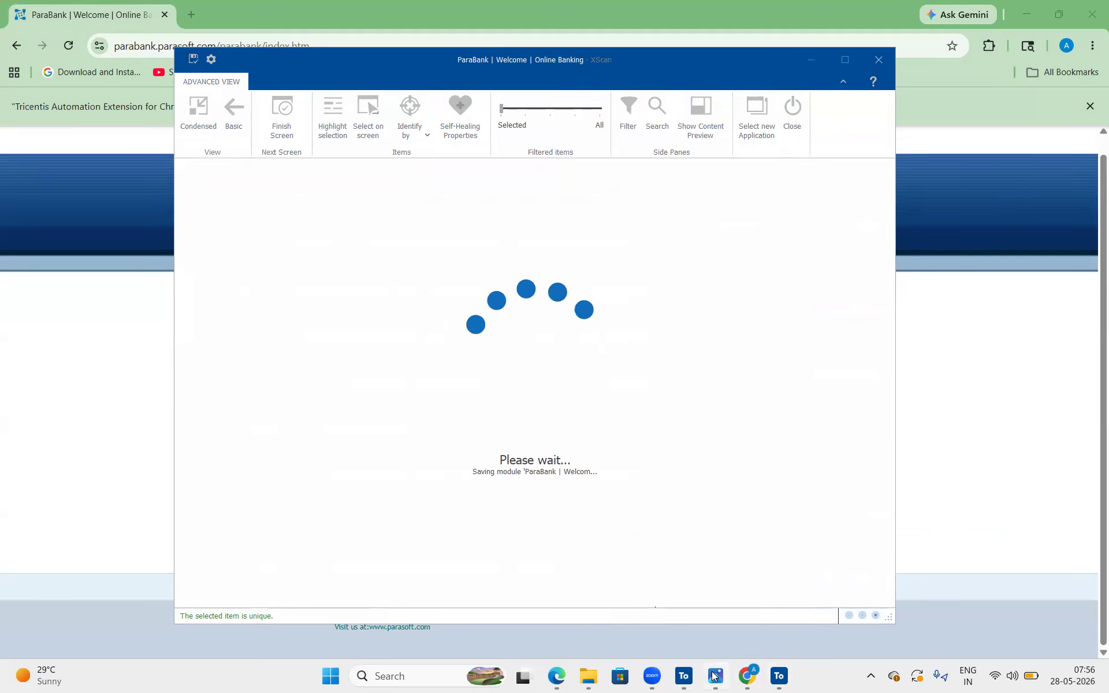
Minimize the browser, switch to Tosca Commander and expand the Parabank | Home folder in the details view
left_click(683, 677)
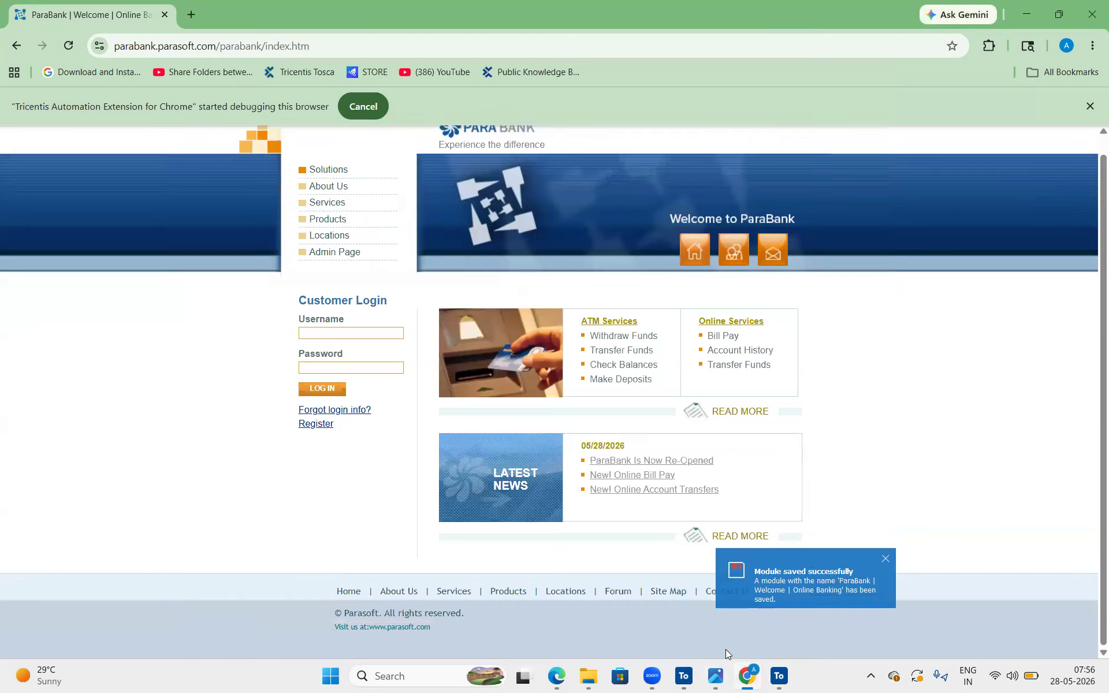
left_click(690, 680)
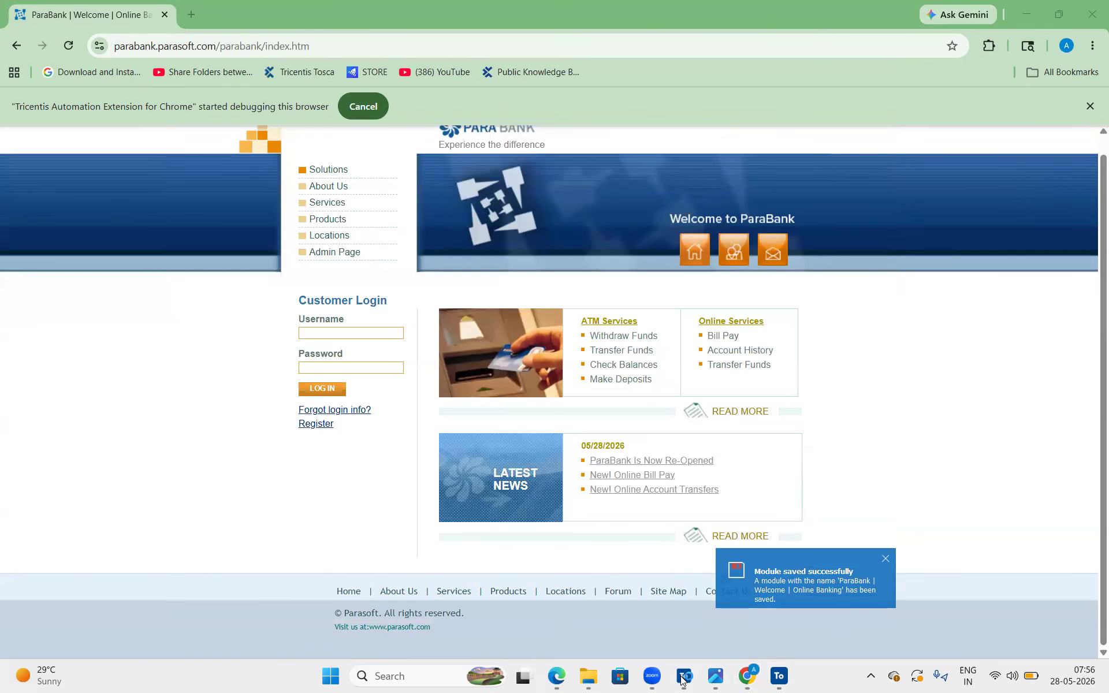
left_click(1026, 11)
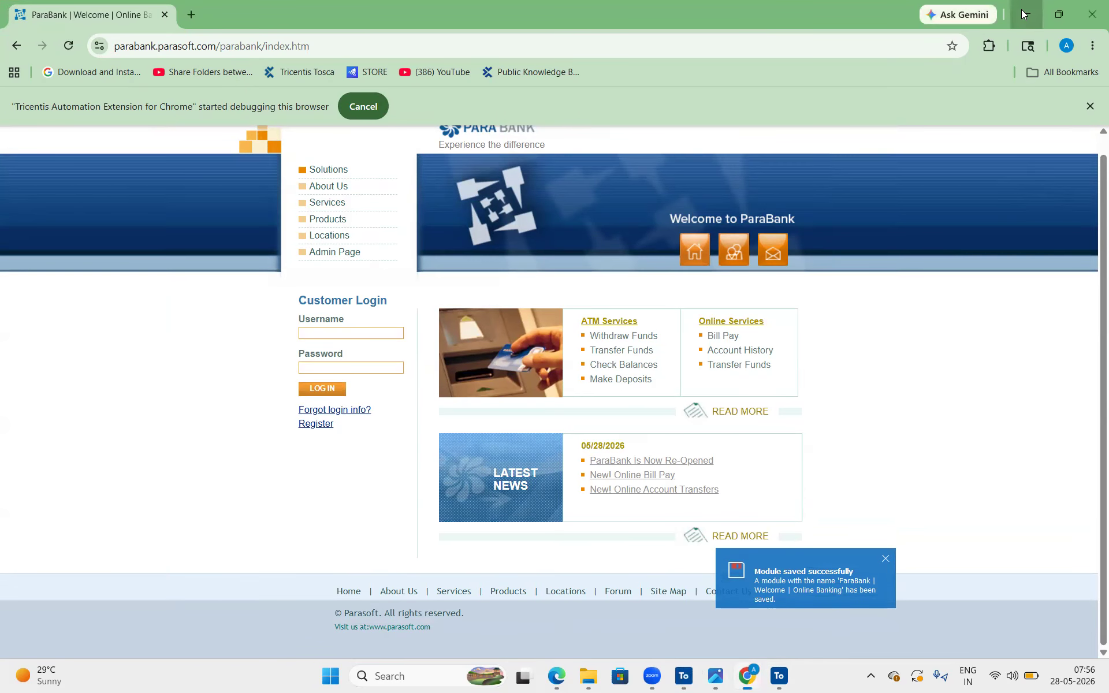
left_click(684, 680)
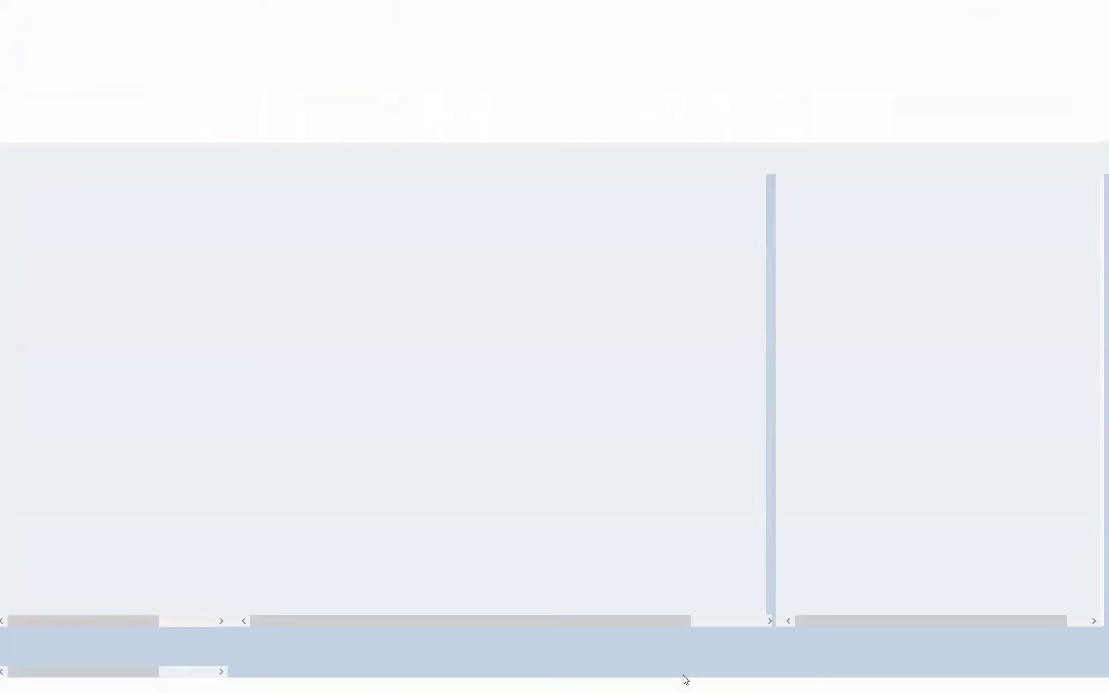
left_click(684, 680)
left_click(684, 679)
left_click(684, 680)
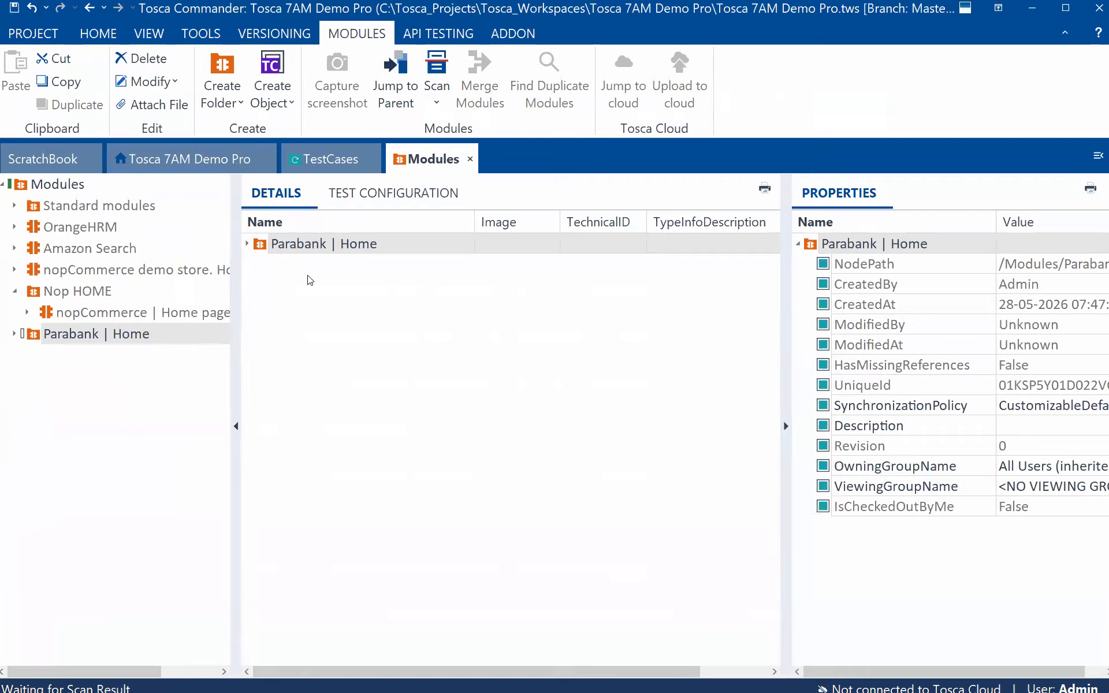
left_click(246, 246)
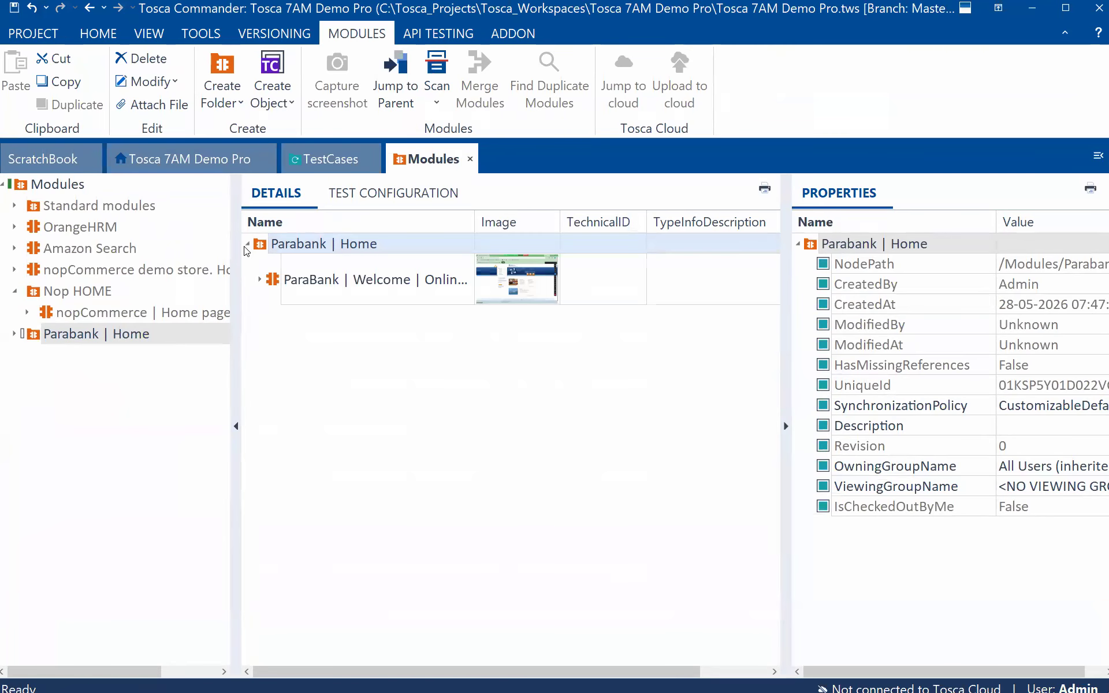
Widen the Name column and expand the ParaBank | Welcome | Online Banking module to list its scanned controls
left_click(357, 283)
left_click_drag(472, 226, 605, 225)
left_click(298, 280)
left_click(407, 283)
left_click_drag(539, 283, 405, 270)
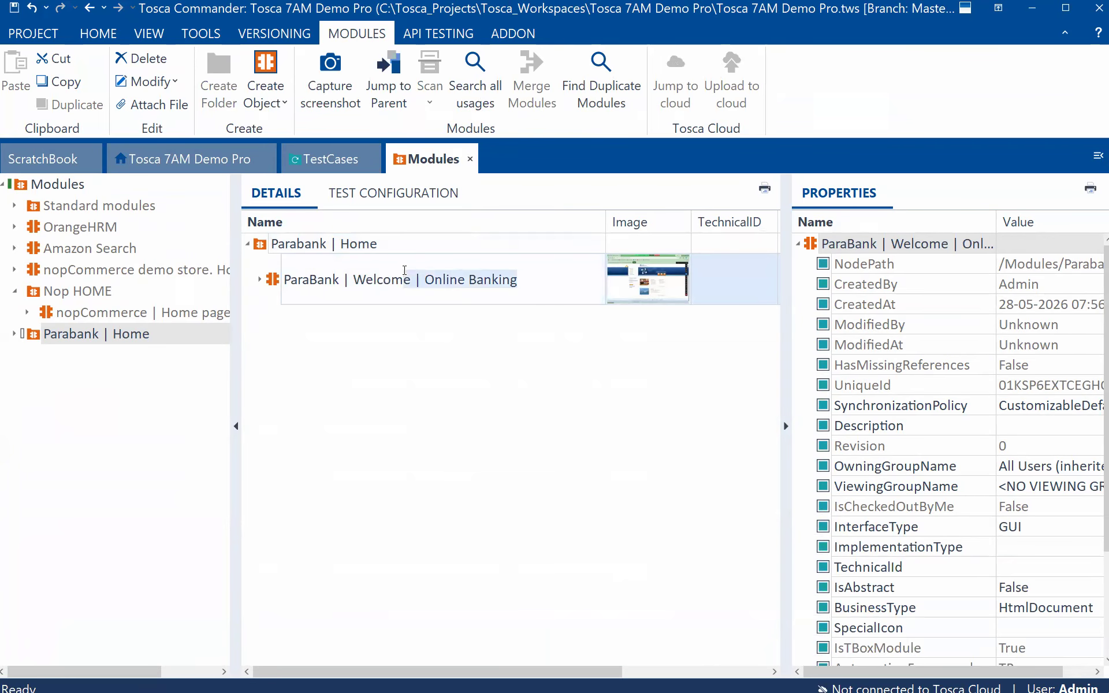
left_click(260, 279)
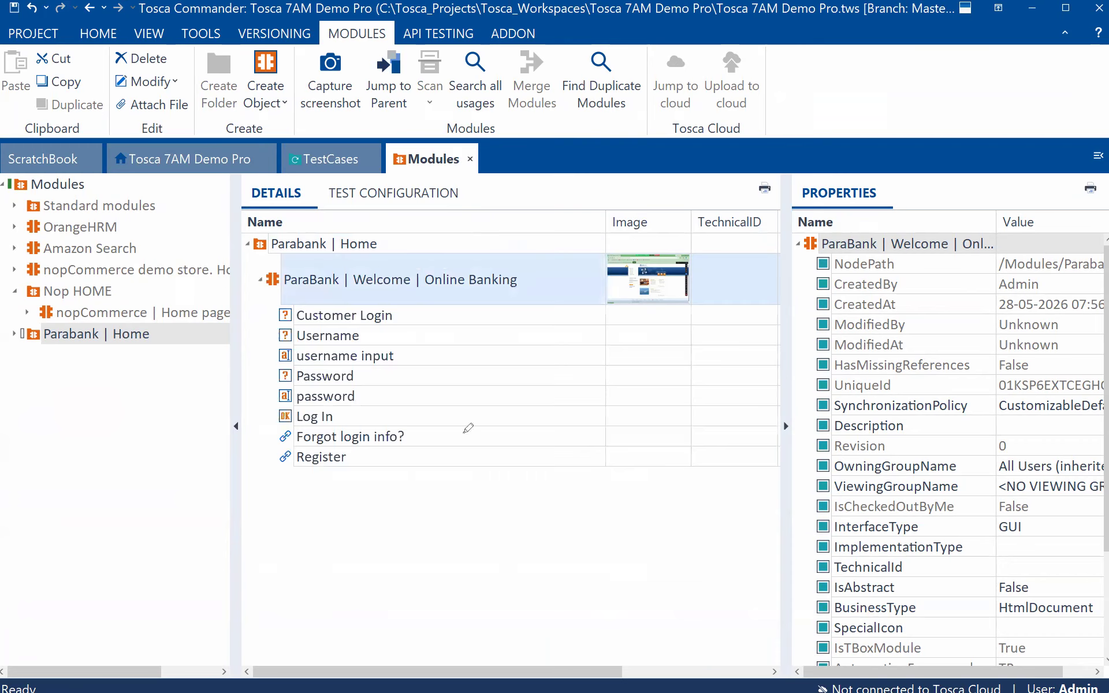
Review the controls saved in the ParaBank | Welcome | Online Banking module, including the Password and Username labels, with the window maximized
left_click_drag(445, 317, 447, 443)
left_click_drag(482, 391, 552, 350)
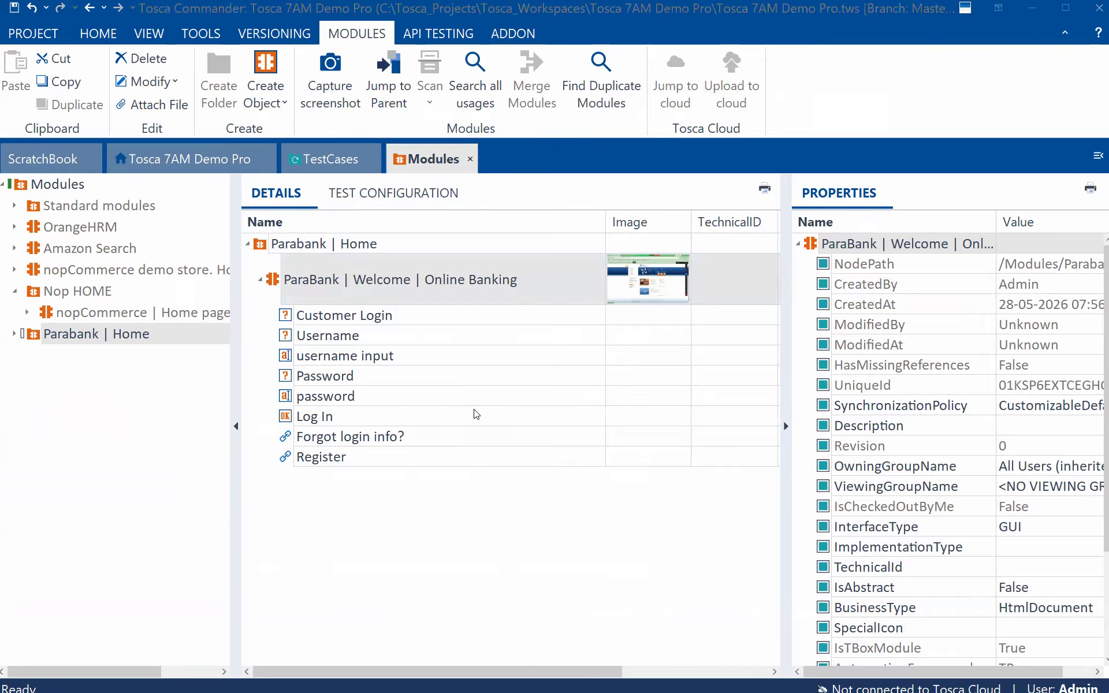
left_click(764, 287)
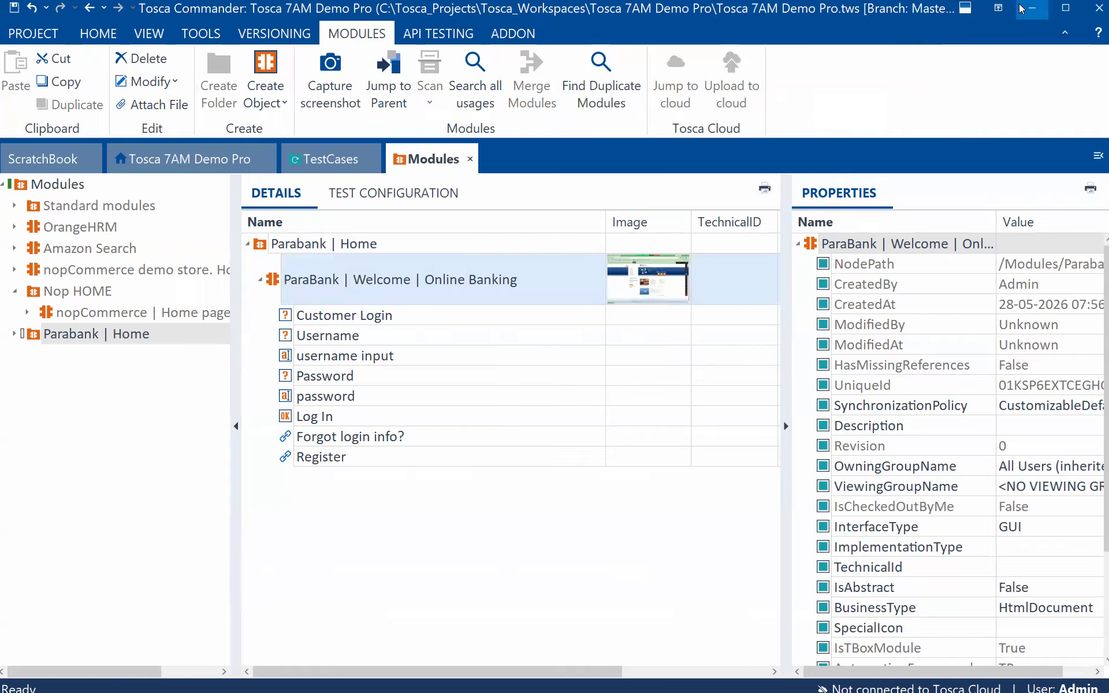
left_click(671, 385)
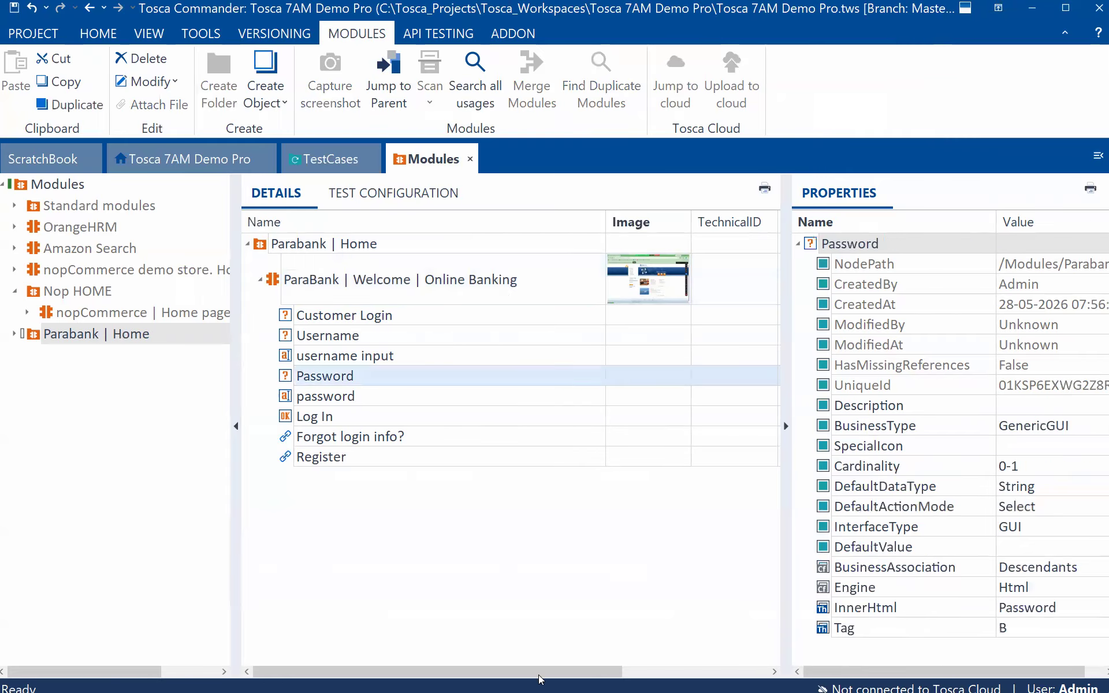
left_click(1067, 6)
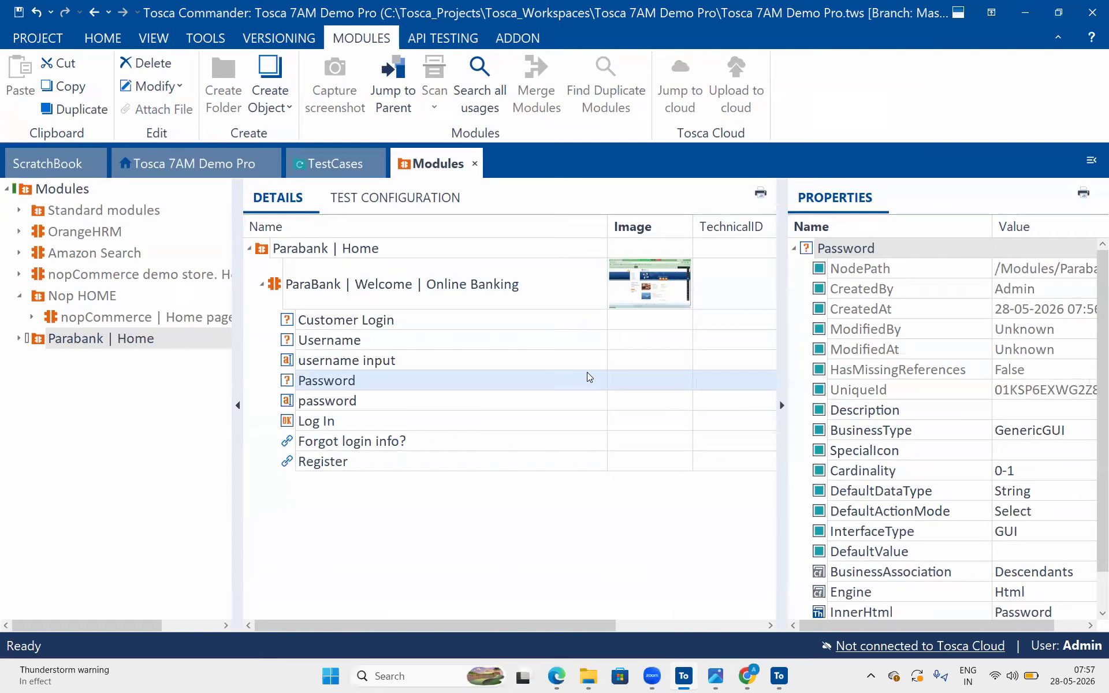
left_click(404, 334)
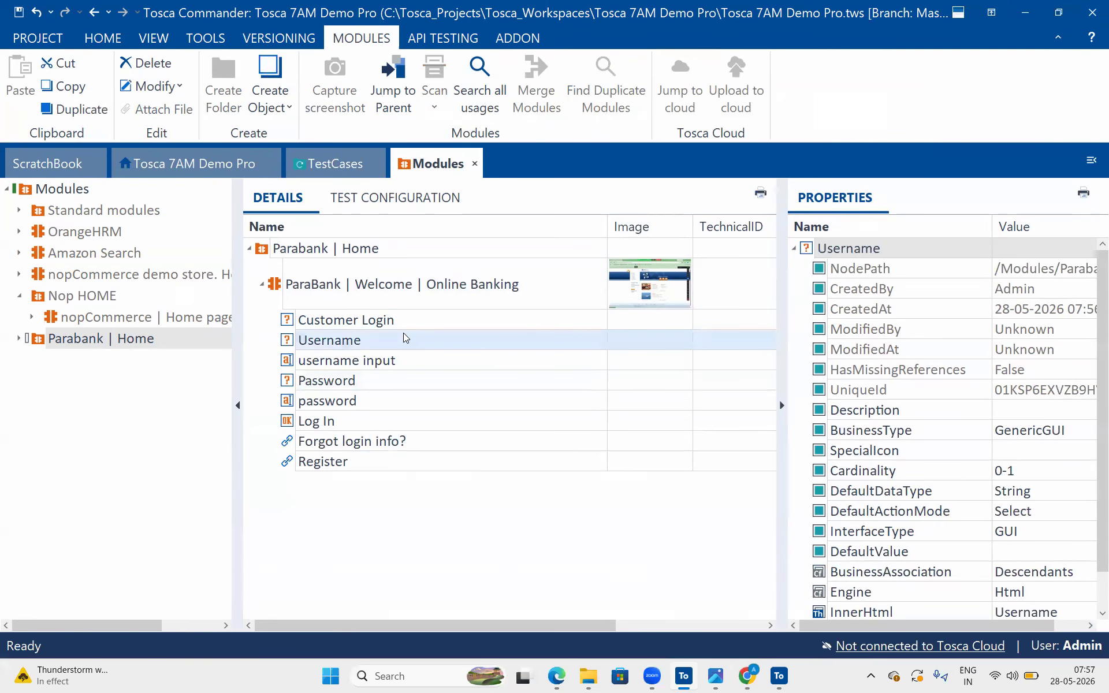
Add the ParaBank | Welcome | Online Banking module to the Parabank Register functionality test case and set its Register value to {Click}
left_click(404, 286)
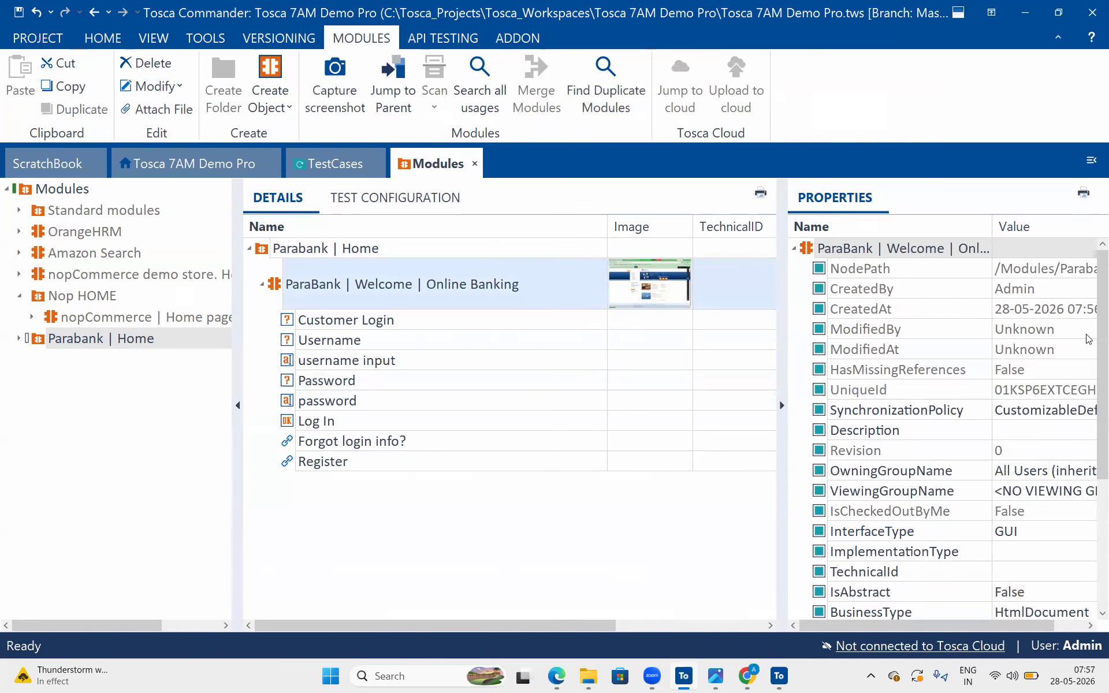
left_click_drag(292, 298, 301, 250)
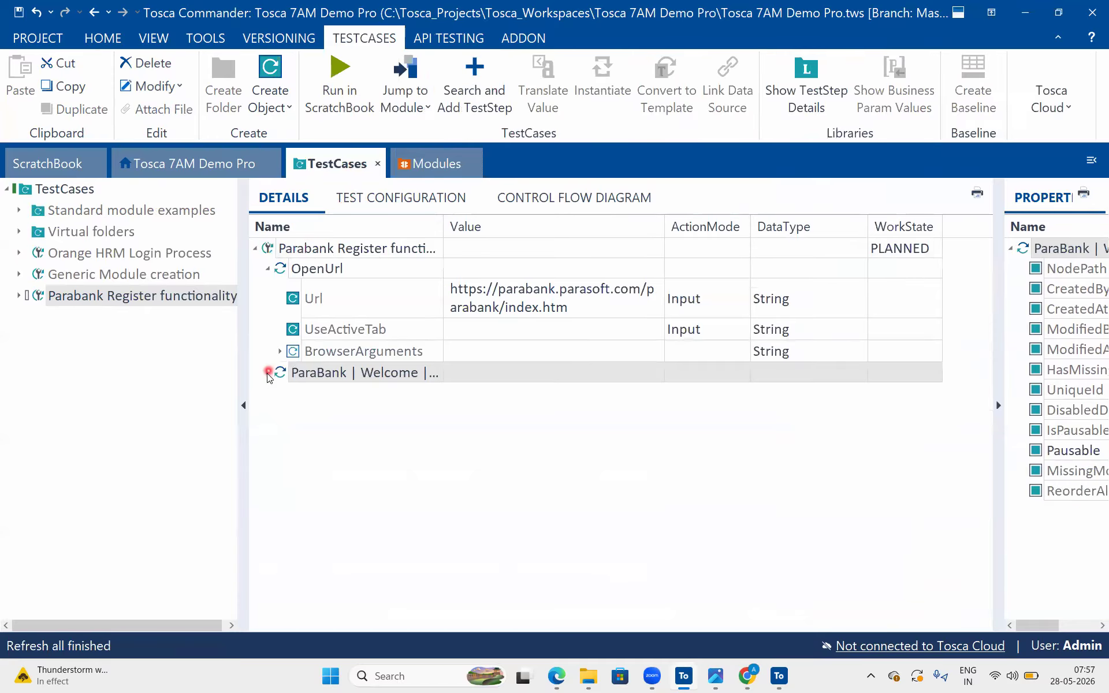
left_click(538, 551)
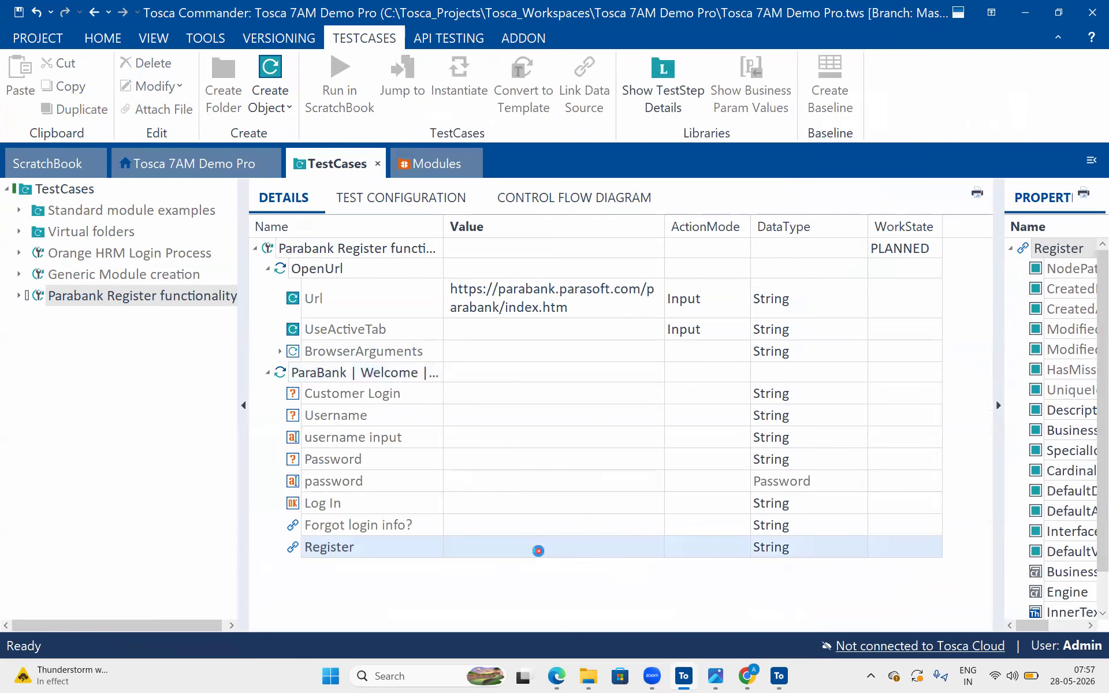
left_click(657, 546)
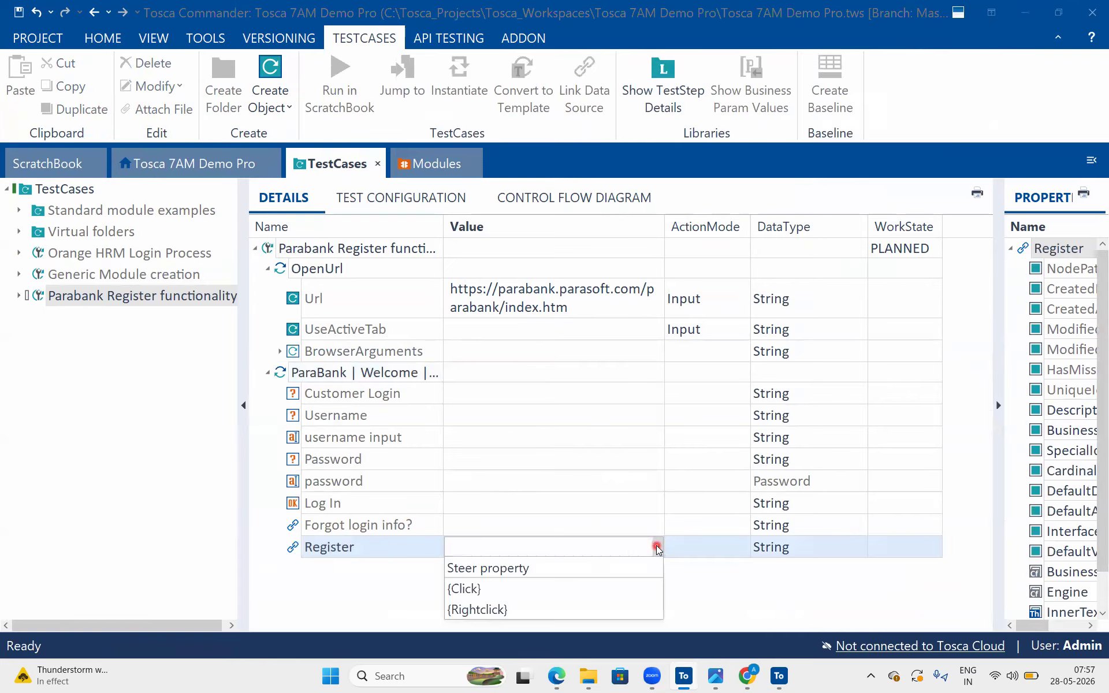
left_click(585, 595)
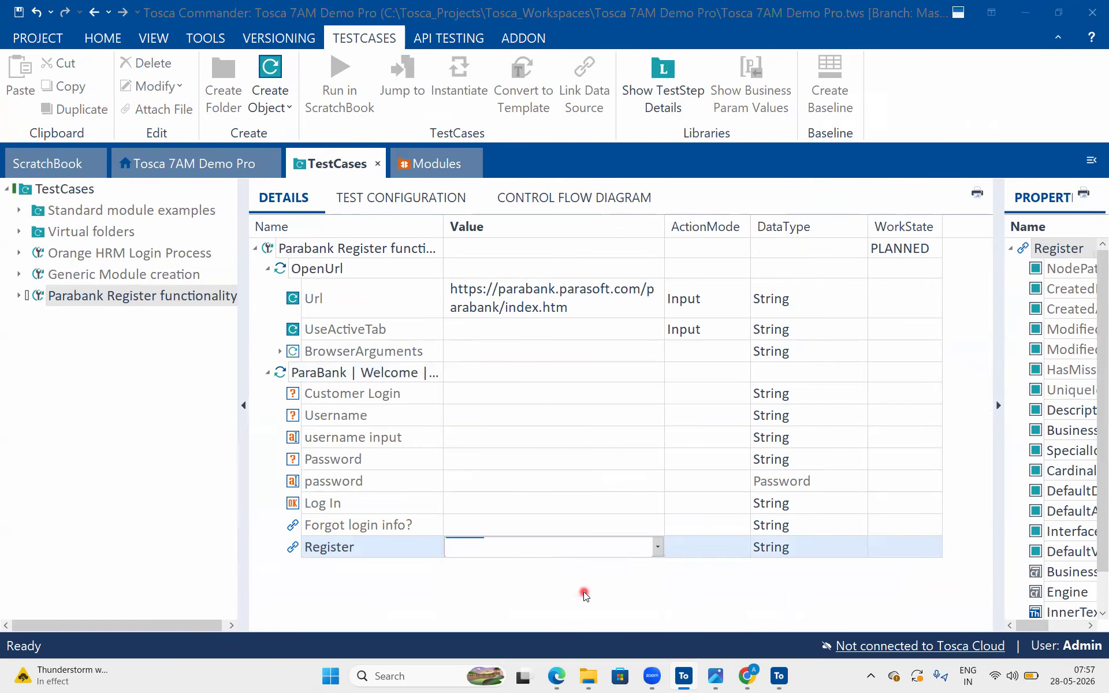
Rename the new test step as click on Register
left_click(431, 375)
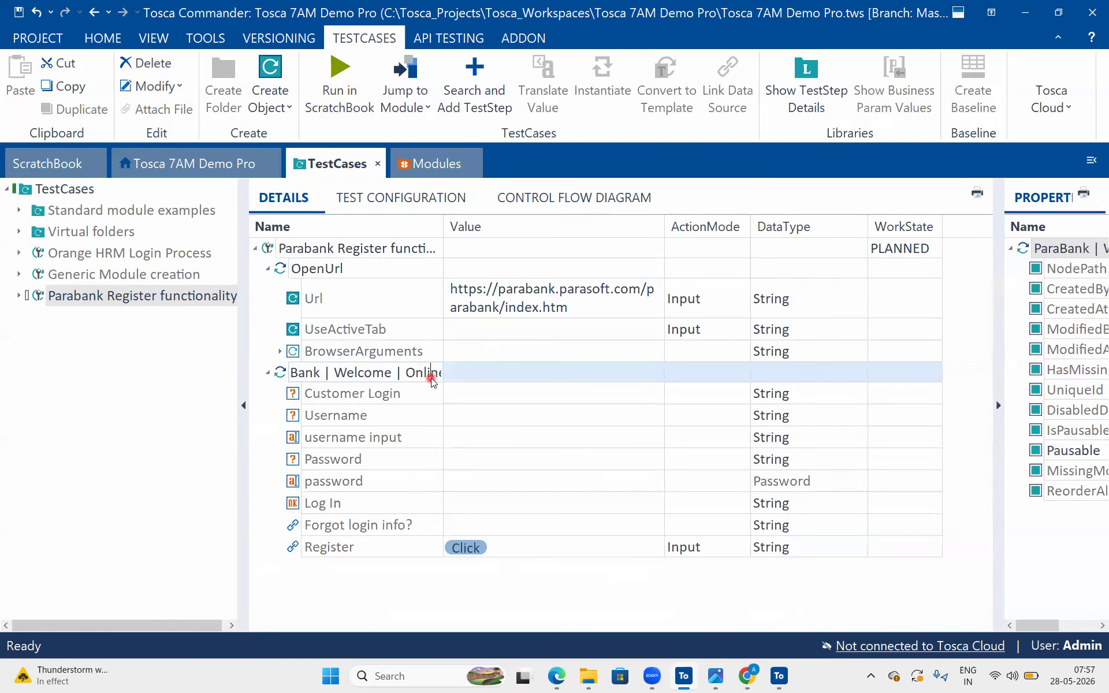
key("Home")
key("ctrl+a")
key("Delete")
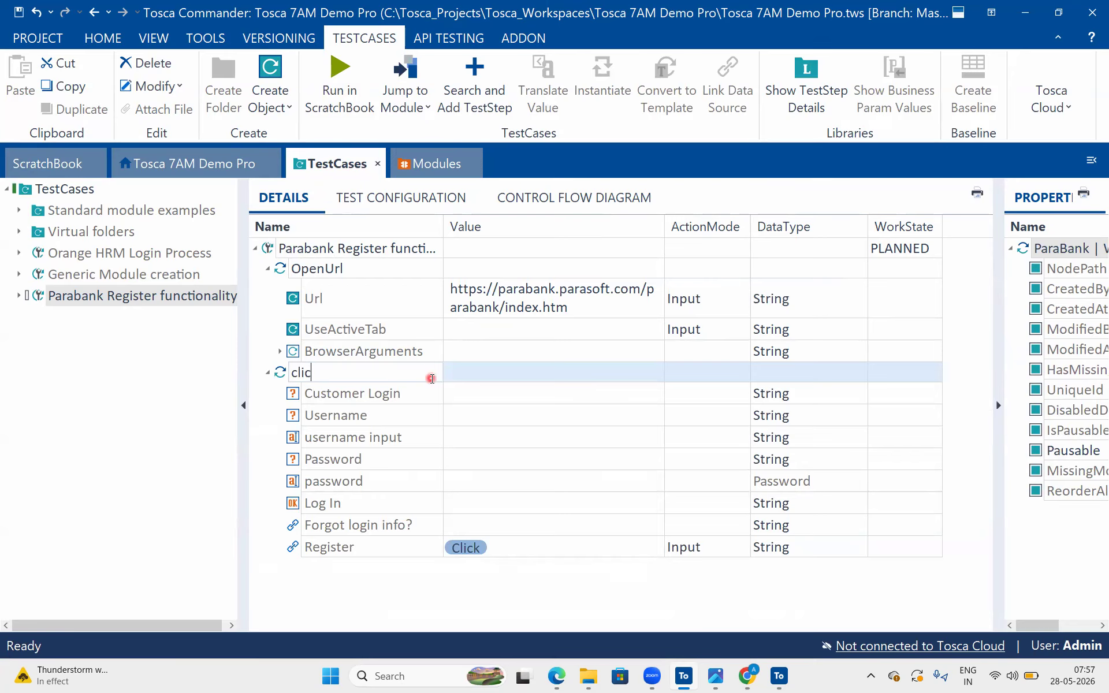
type("click on Register")
key("Return")
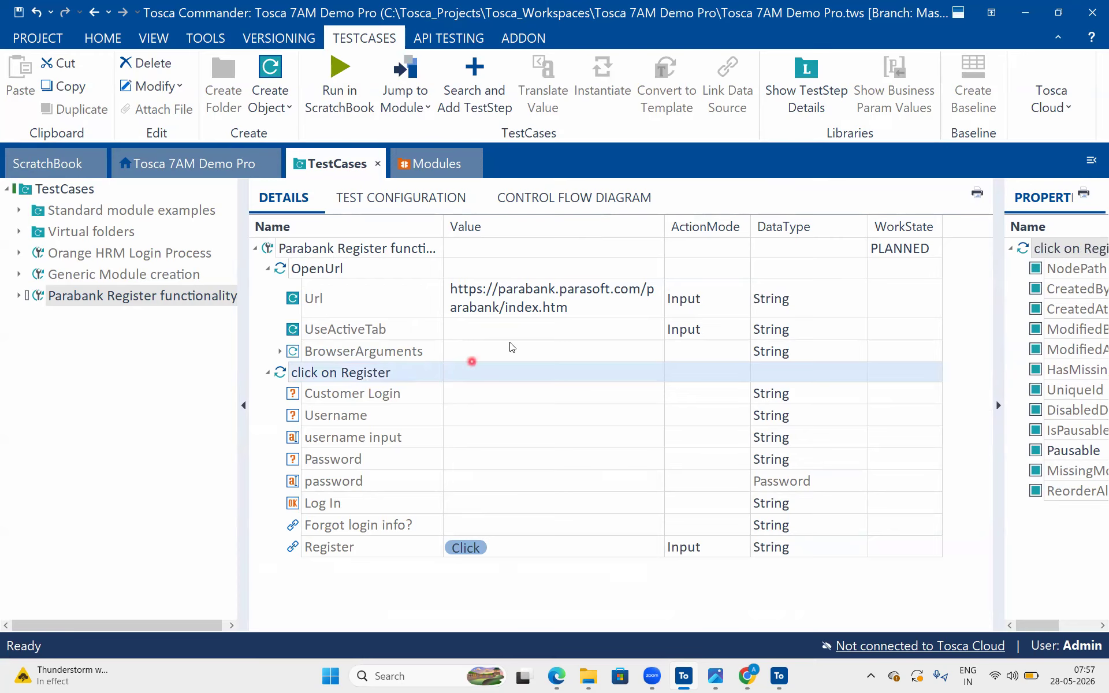
left_click(524, 331)
left_click(412, 380)
Bring up the XScan window of the ParaBank home page scan and close it
left_click(778, 677)
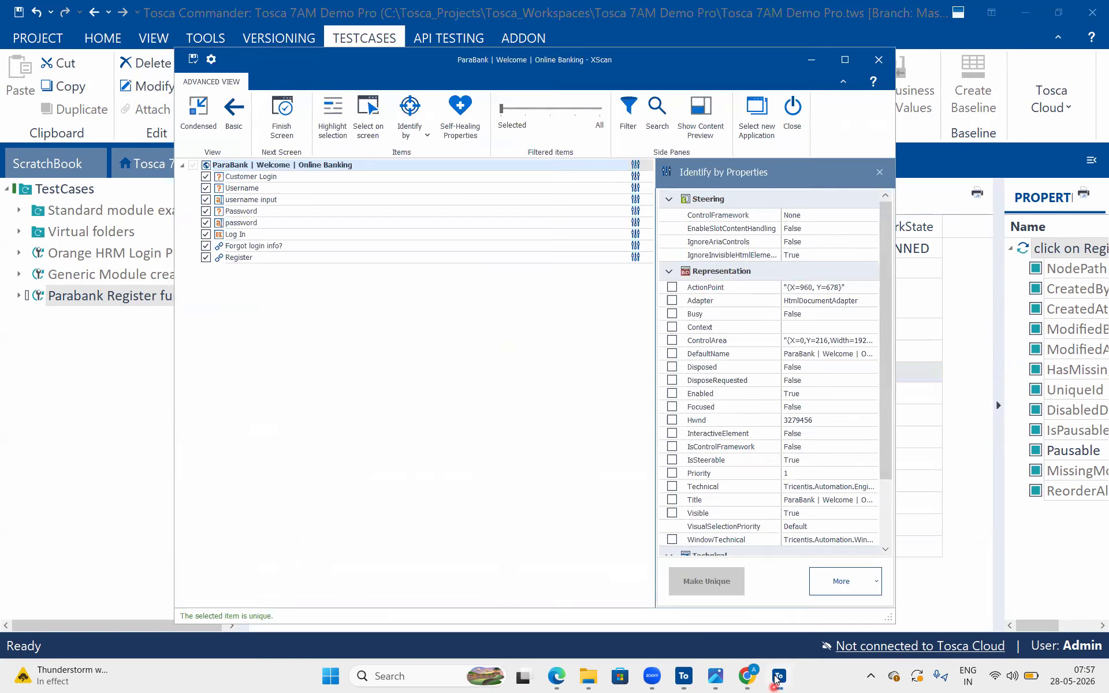
left_click(776, 678)
left_click(777, 678)
left_click(793, 104)
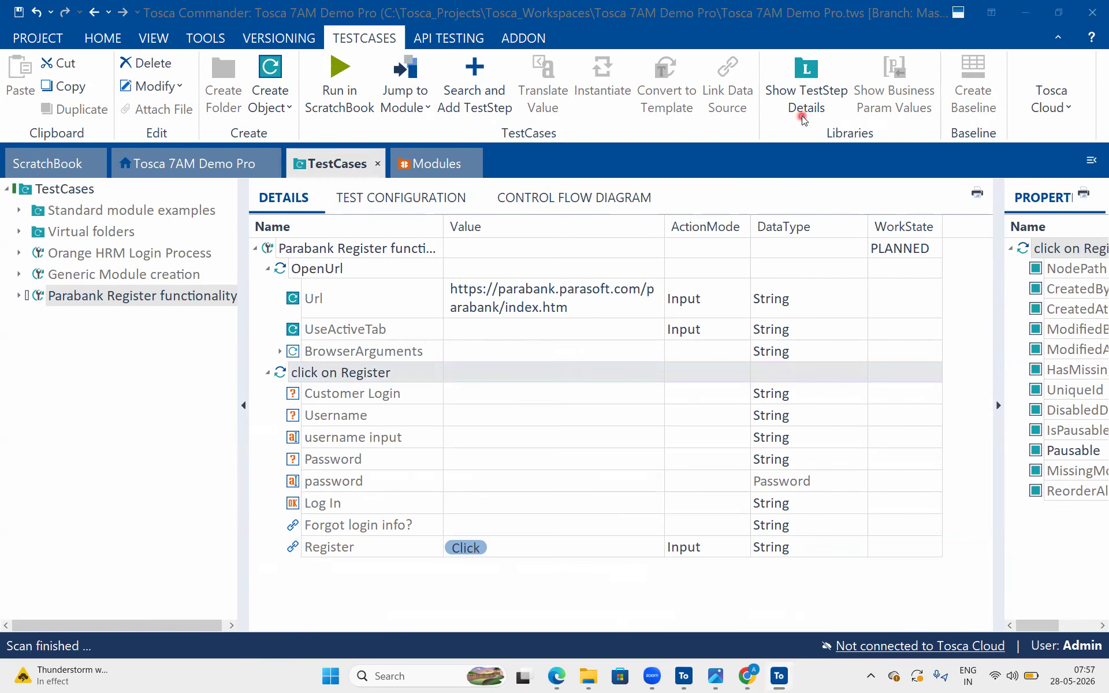
Switch to Chrome, open ParaBank's Register page and highlight the heading "Signing up is easy!" above the form
left_click(762, 677)
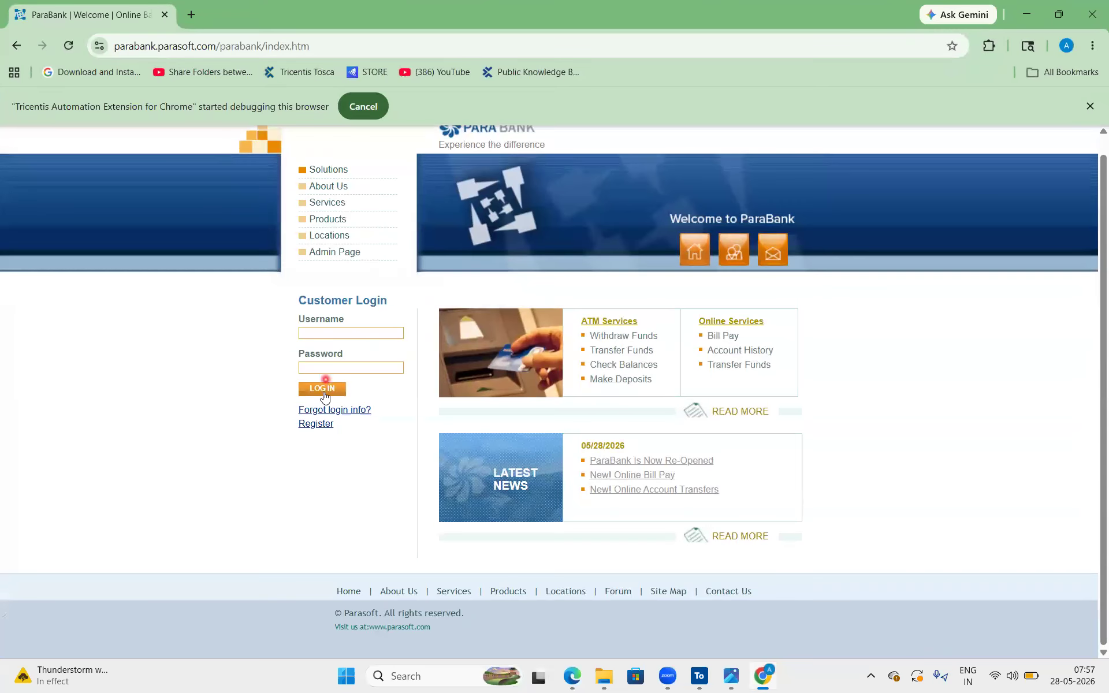
left_click(317, 425)
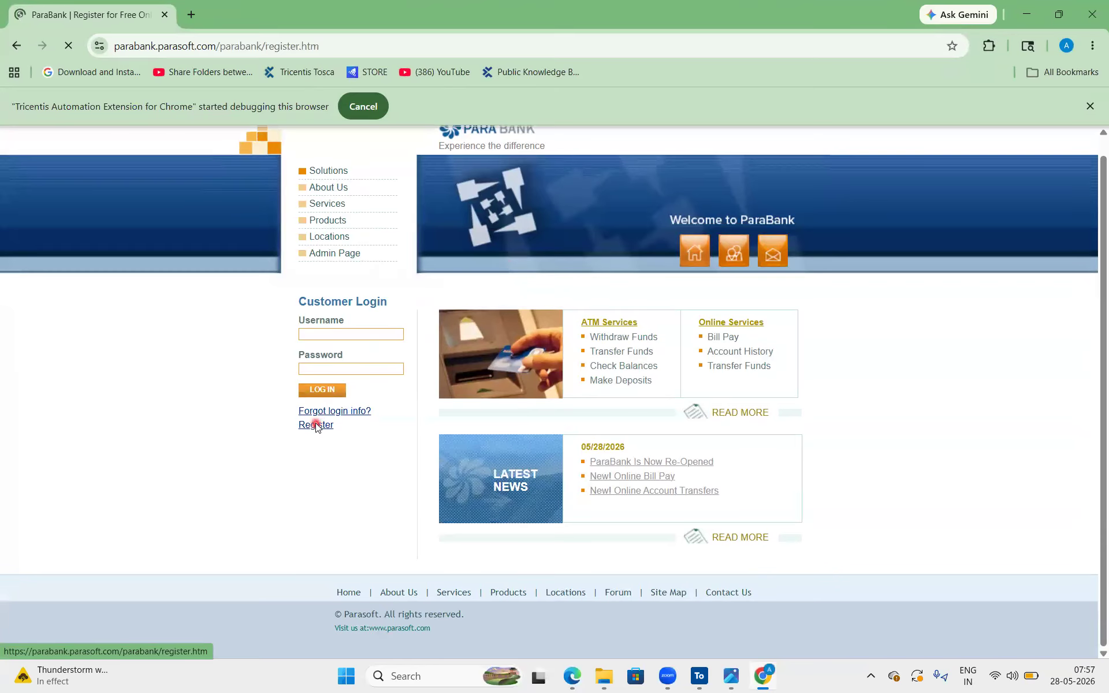
scroll(631, 414, "down", 1)
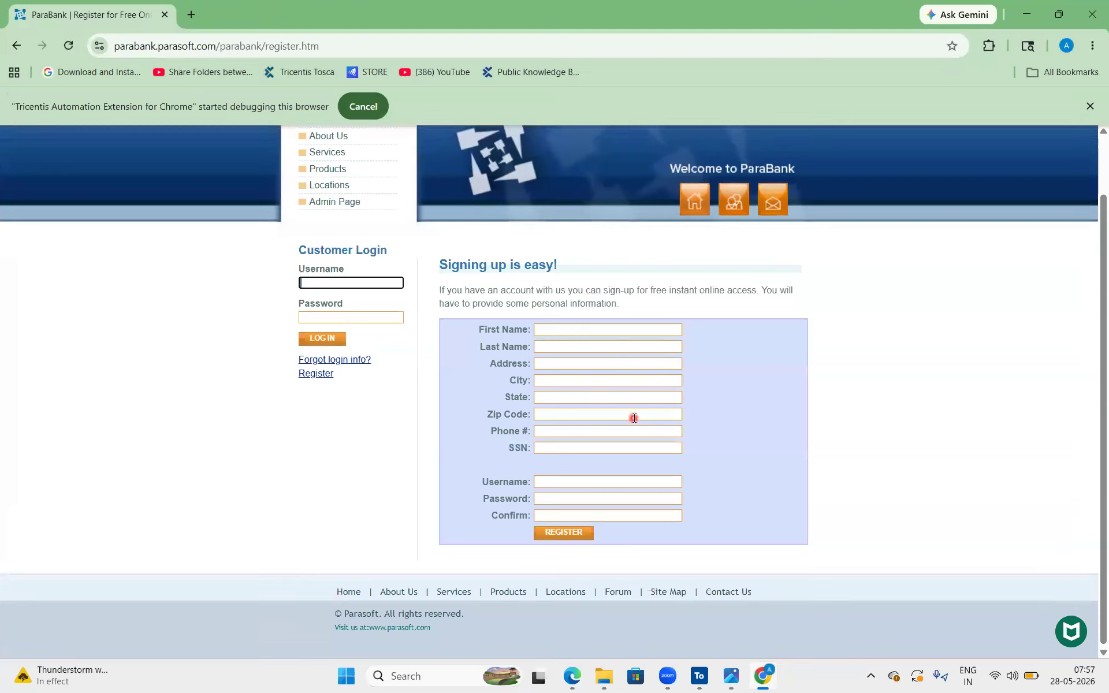
left_click_drag(499, 258, 432, 262)
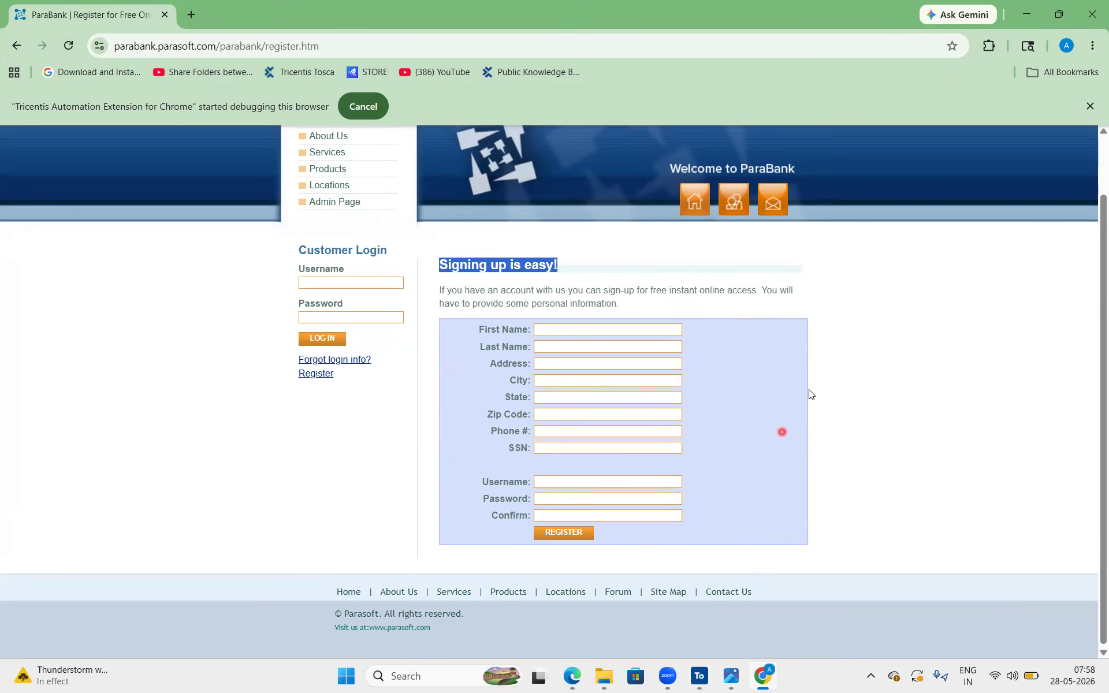
From the Parabank | Home module folder in Tosca Commander, scan the open ParaBank Register page with XScan
left_click(699, 676)
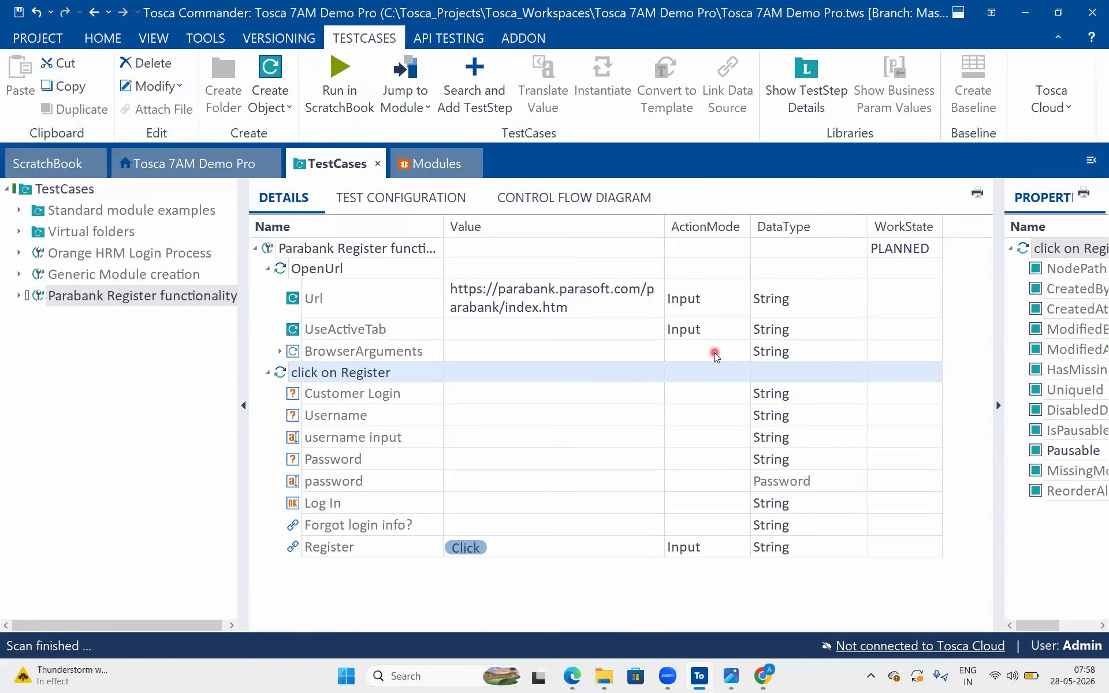
left_click(439, 154)
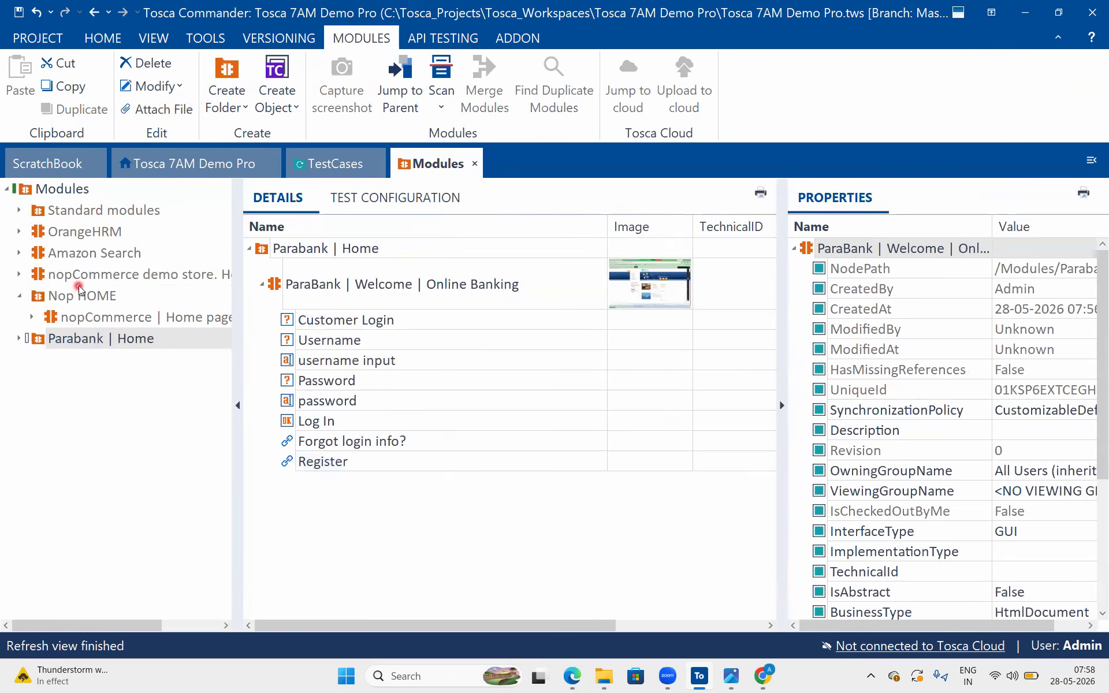
double_click(31, 339)
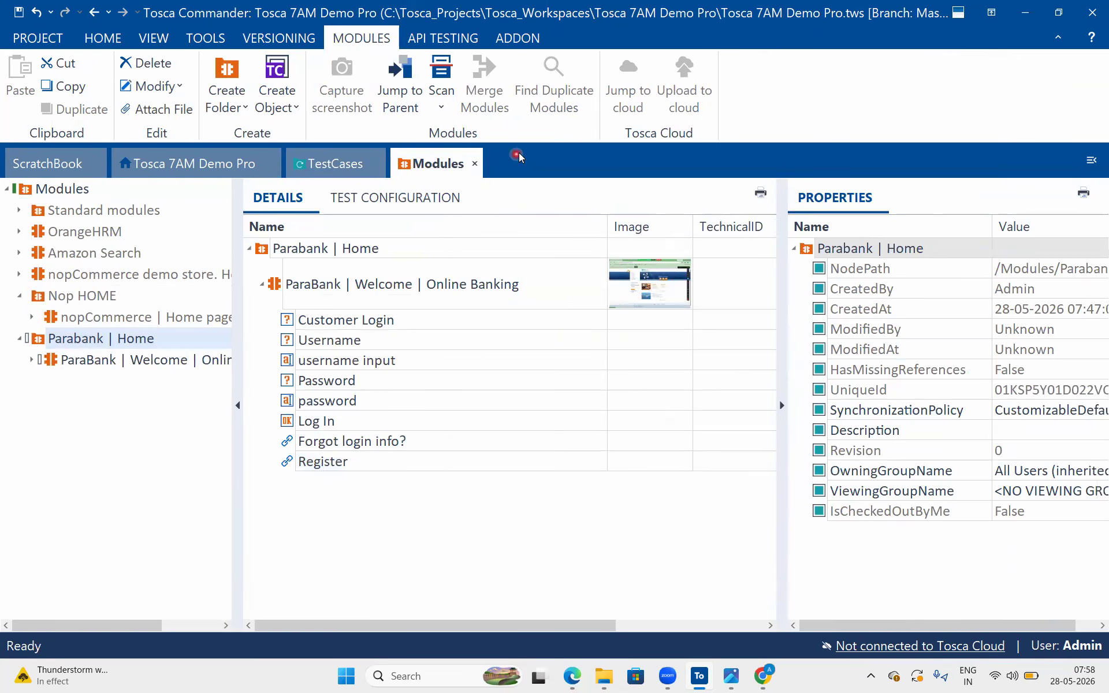
left_click(440, 104)
left_click(536, 133)
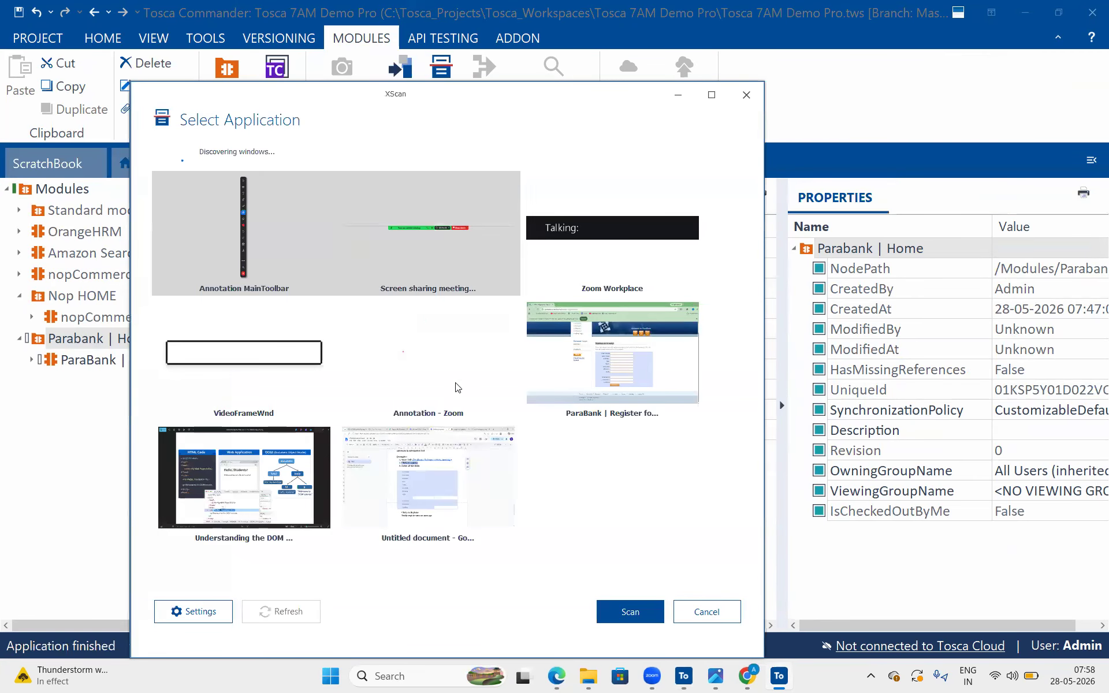
left_click(613, 379)
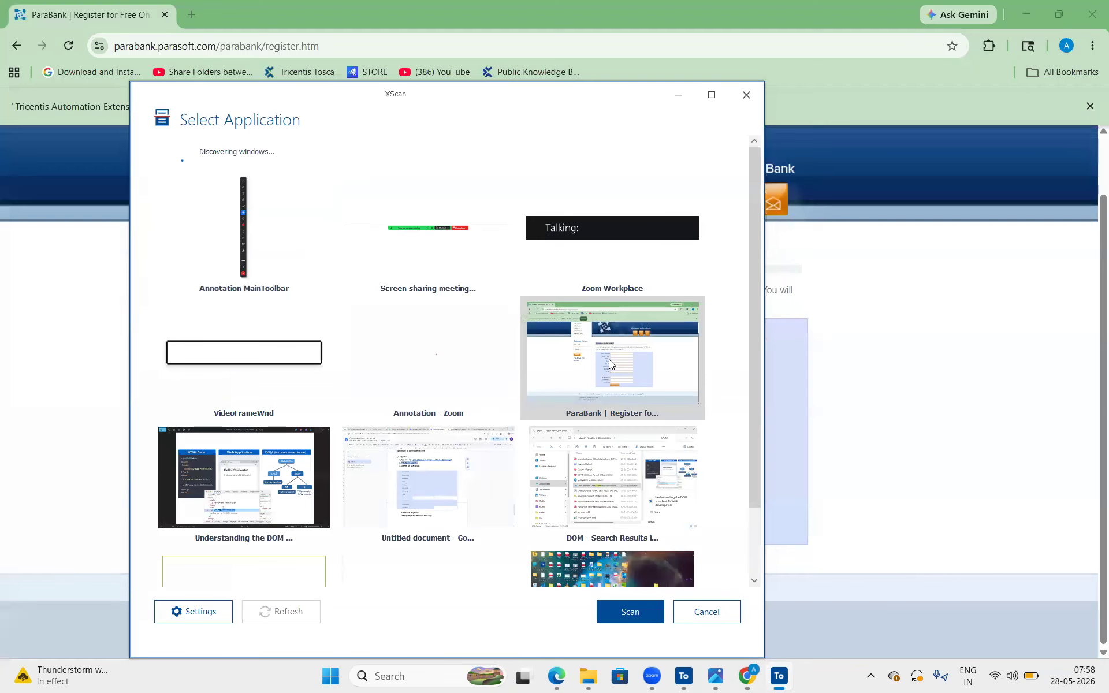
left_click(636, 619)
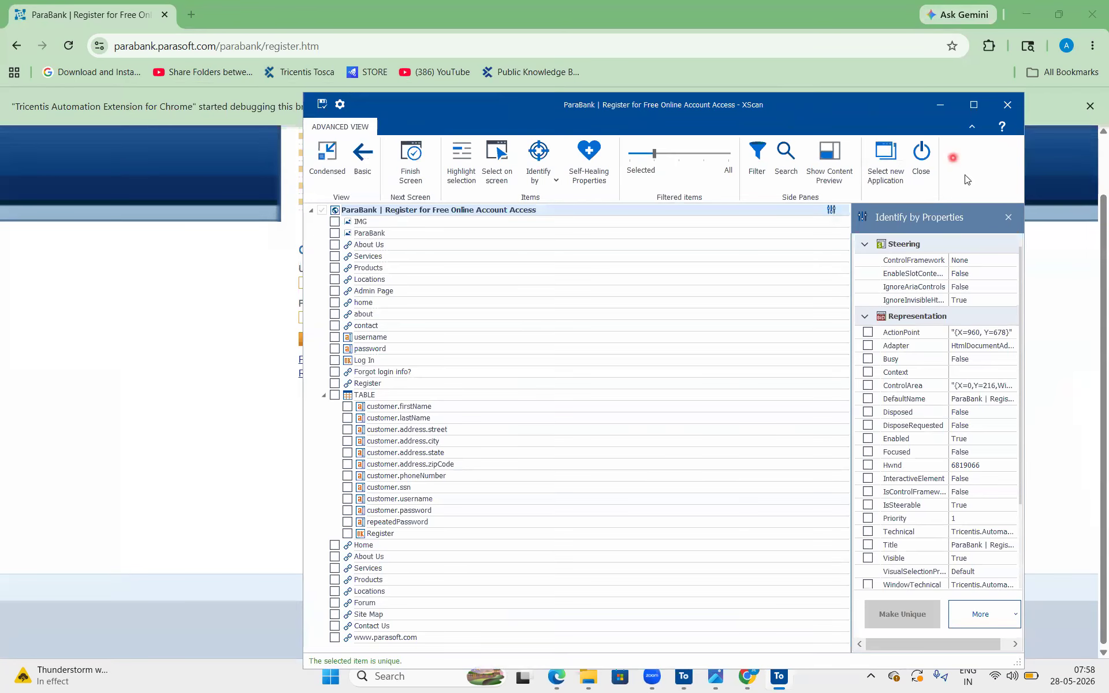
Switch XScan to the basic view and move its window away from the registration form
left_click(362, 158)
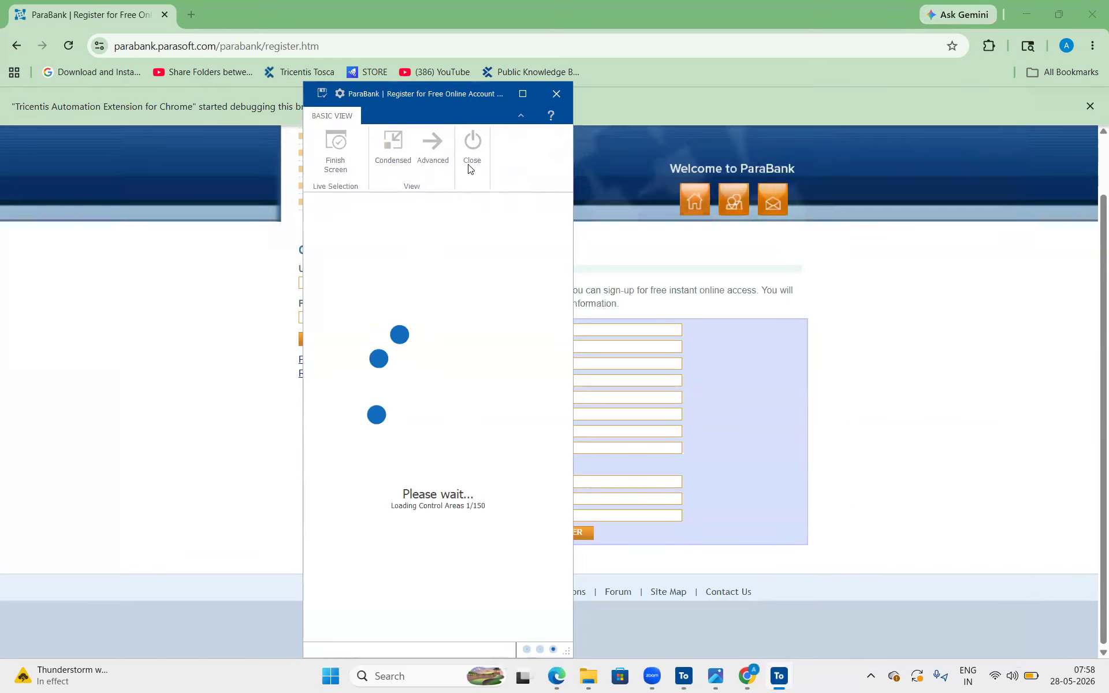
left_click_drag(441, 113, 287, 109)
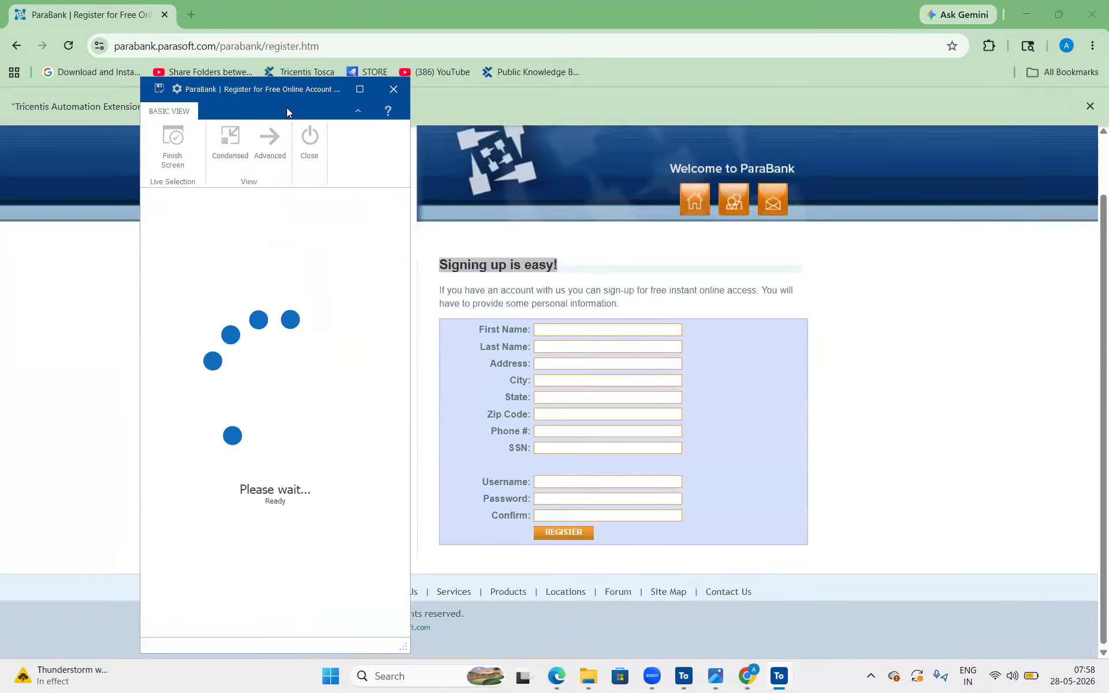
Add the registration form's eight personal detail fields, from First Name through SSN, to the XScan selection
left_click(566, 335)
left_click(565, 347)
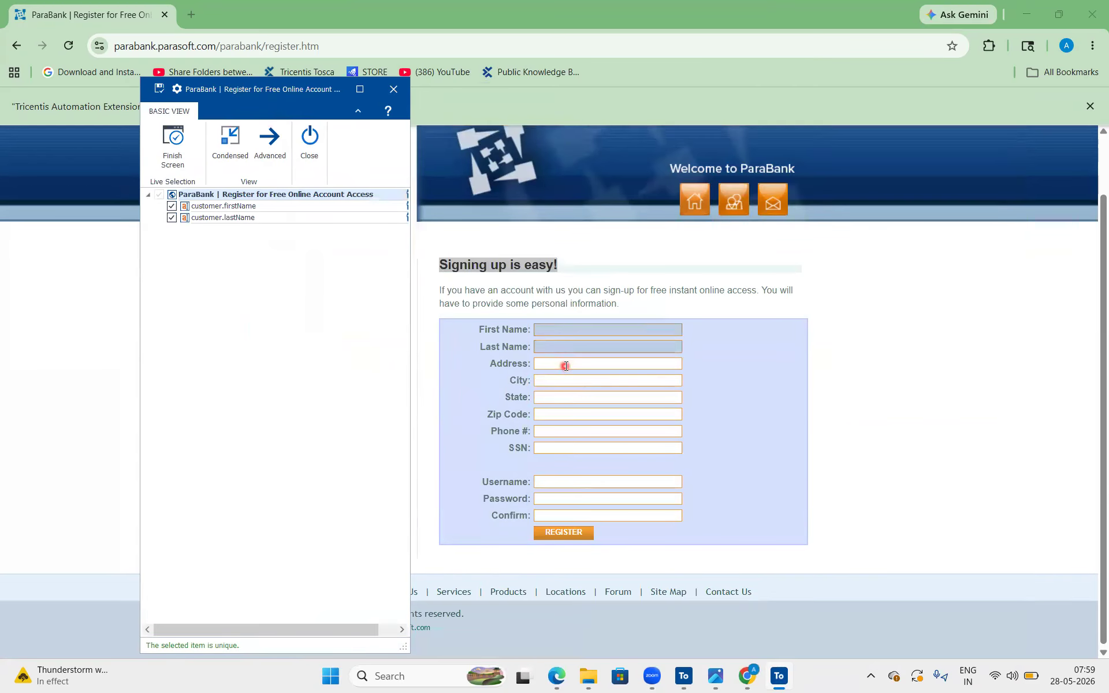
left_click(567, 366)
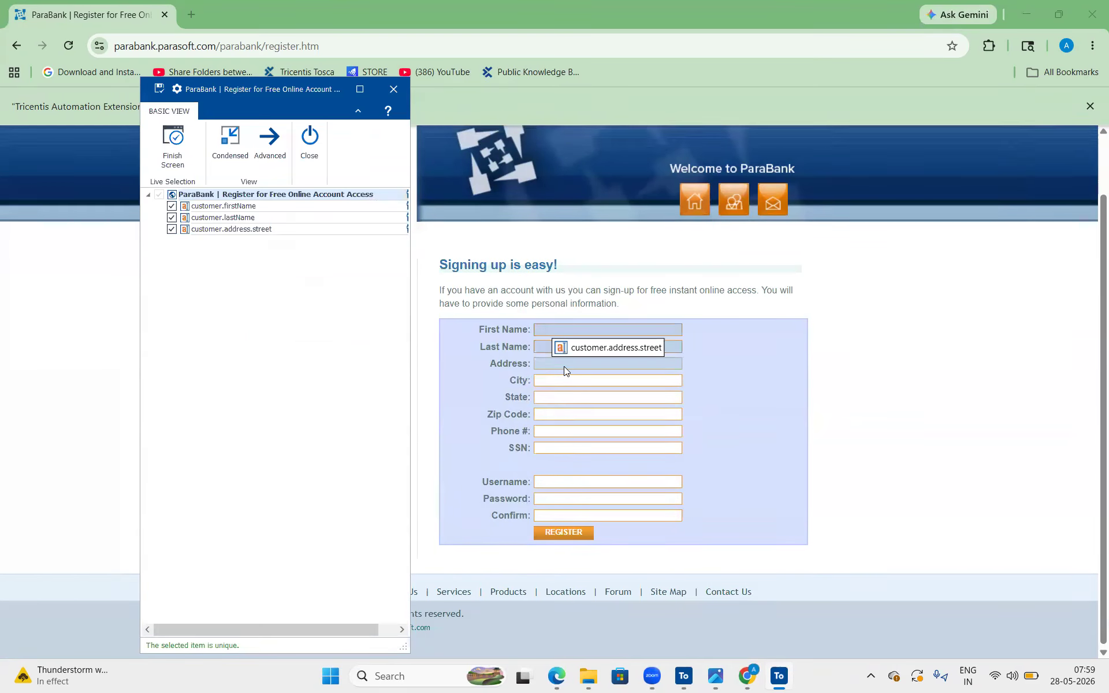
left_click(553, 378)
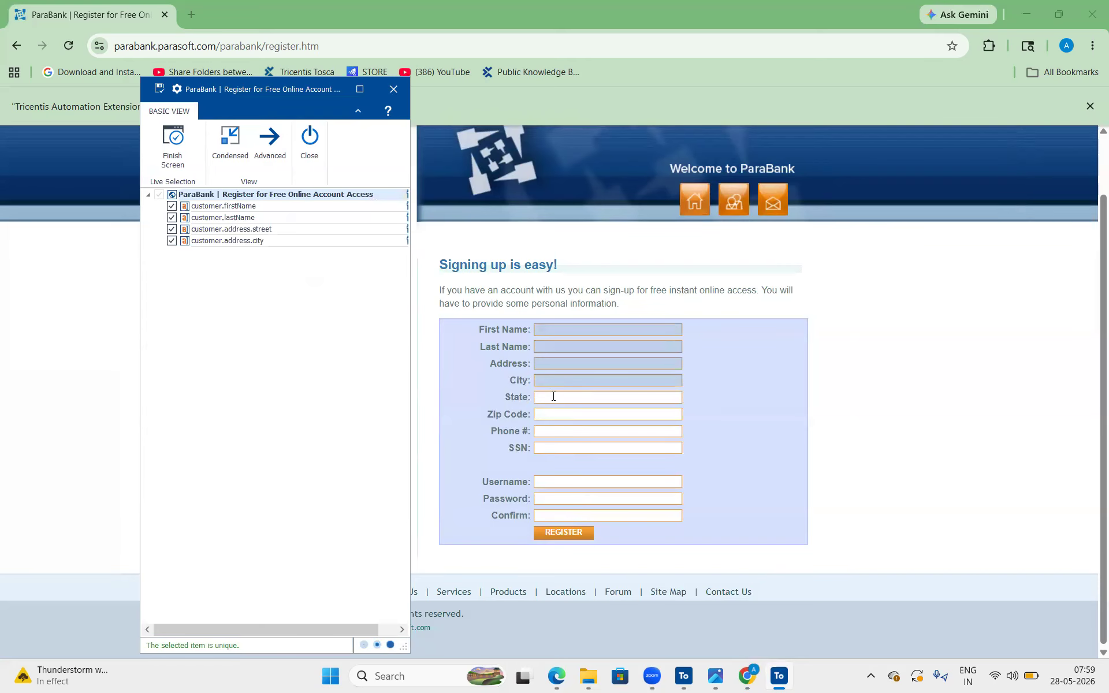
left_click(552, 396)
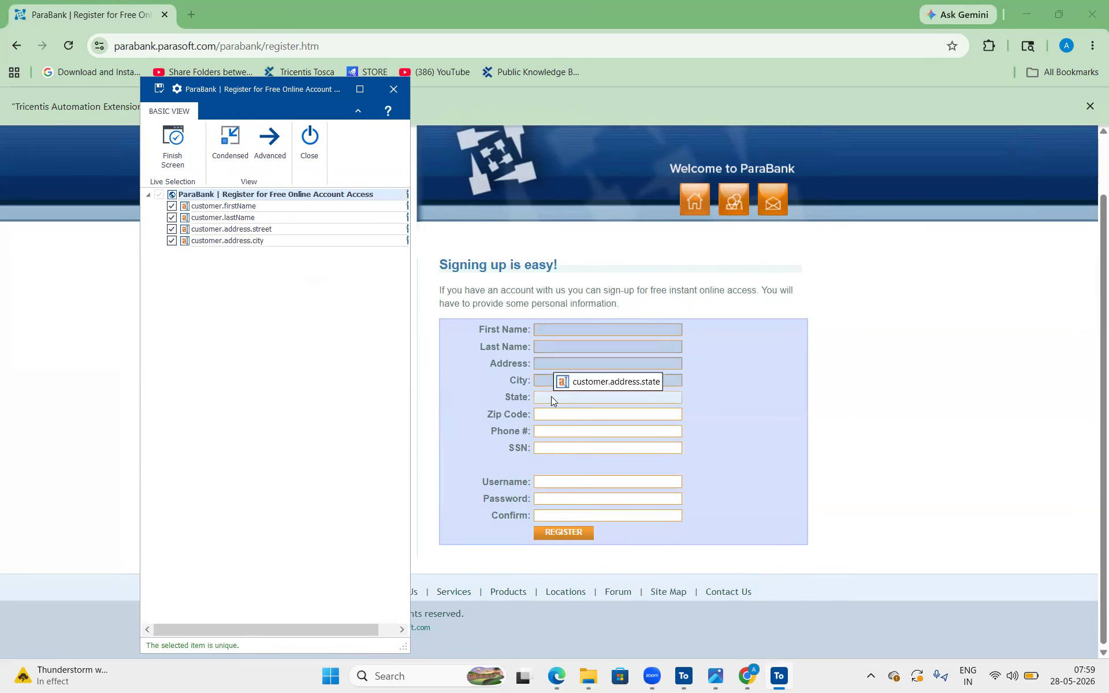
left_click(551, 411)
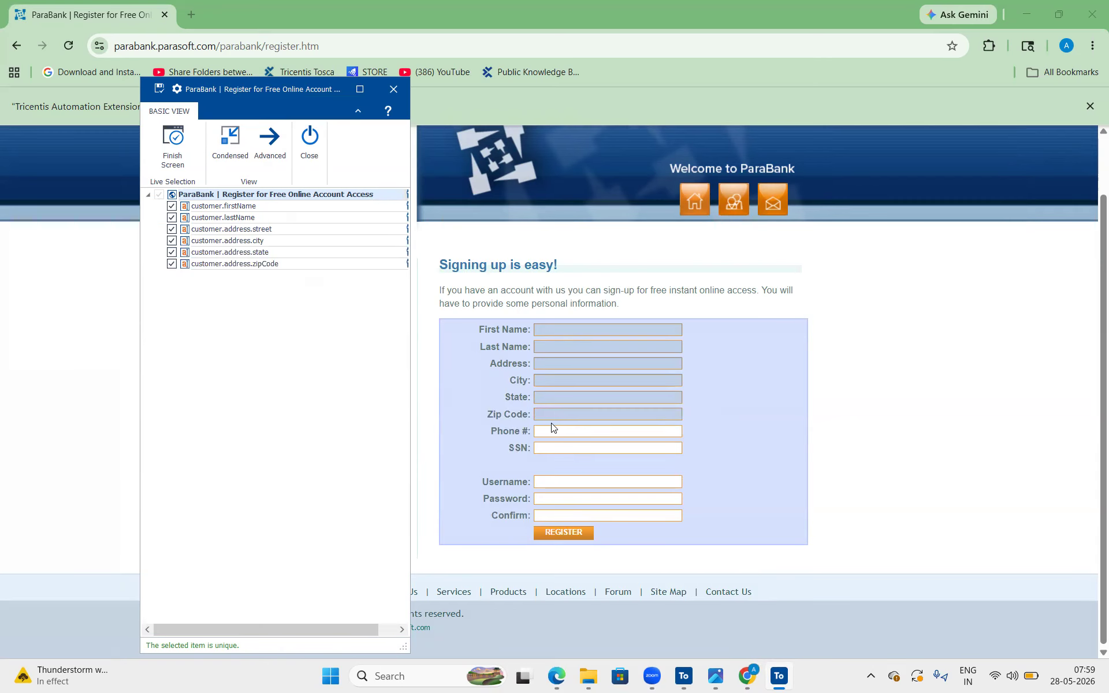
left_click(550, 430)
left_click(551, 447)
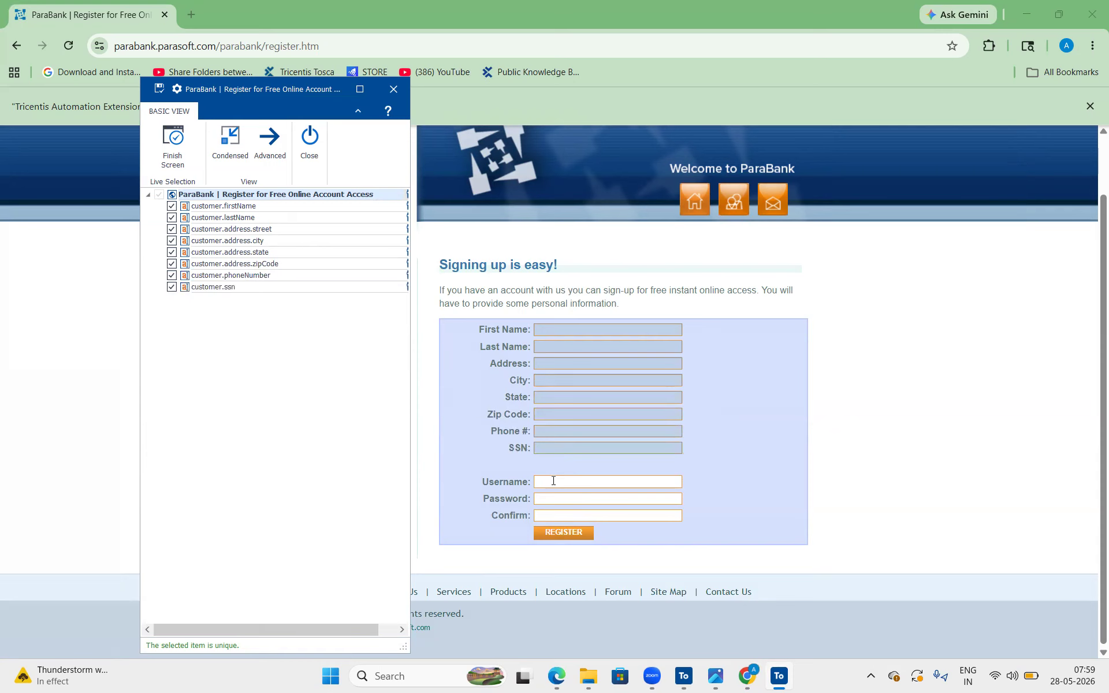
Add the Username, Password and Confirm fields, the Register button and the "Signing up is easy!" heading to the scan
left_click(552, 481)
left_click(546, 500)
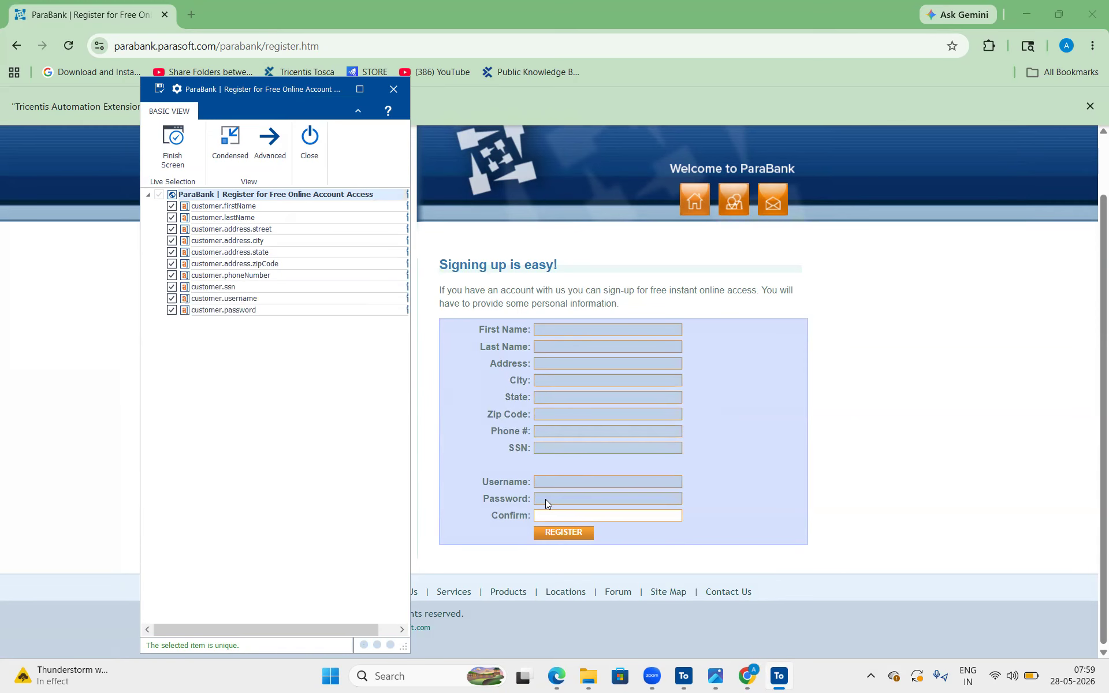
left_click(545, 515)
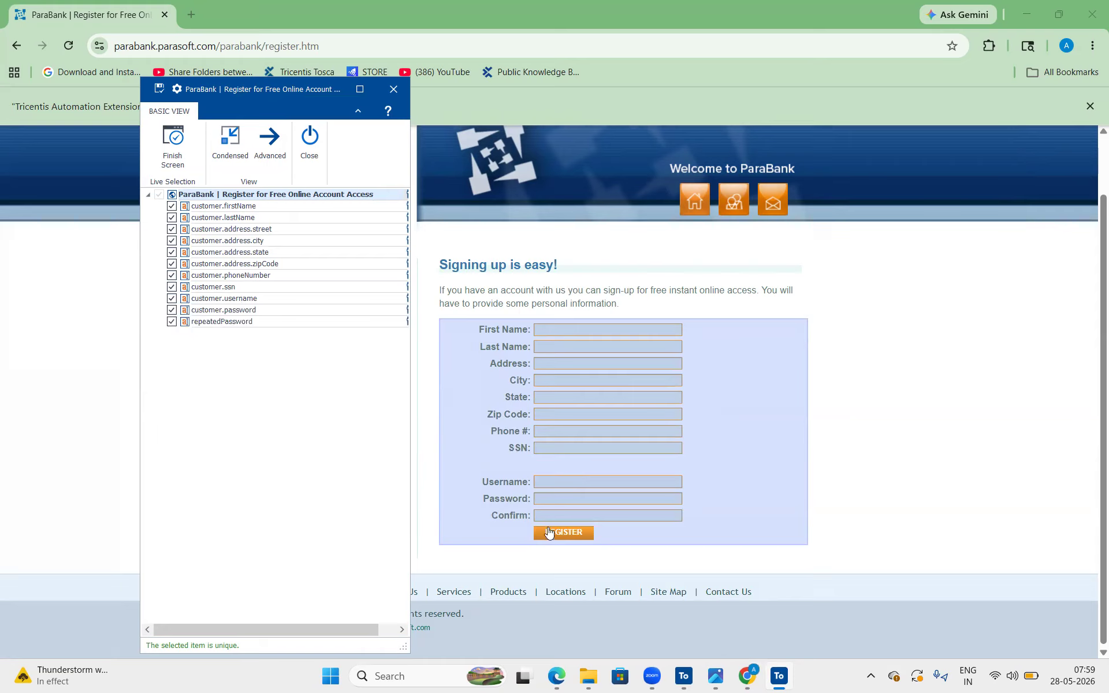
left_click(548, 533)
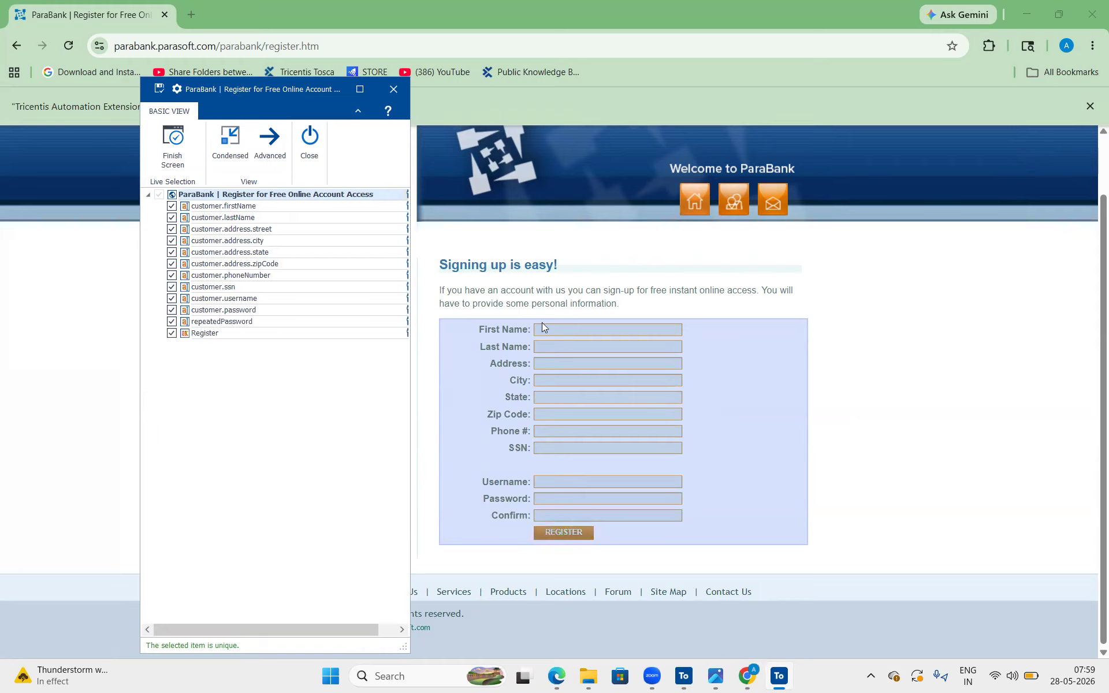
left_click(497, 263)
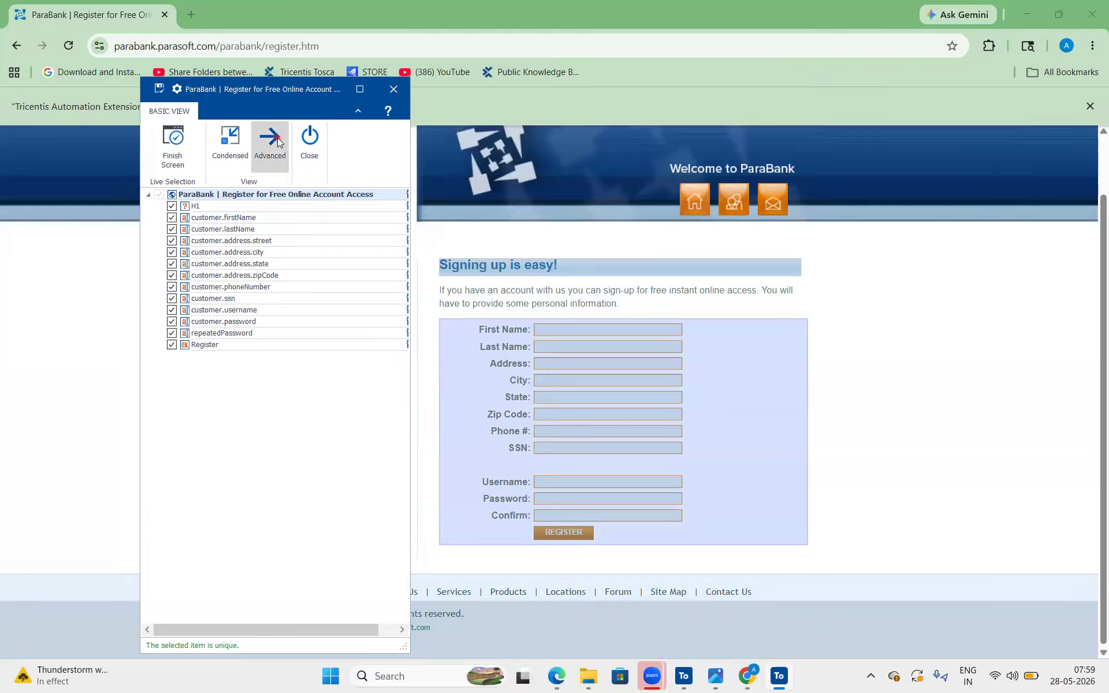
In XScan's advanced view, filter the list to selected items only, save the Register page module and close XScan
left_click(278, 141)
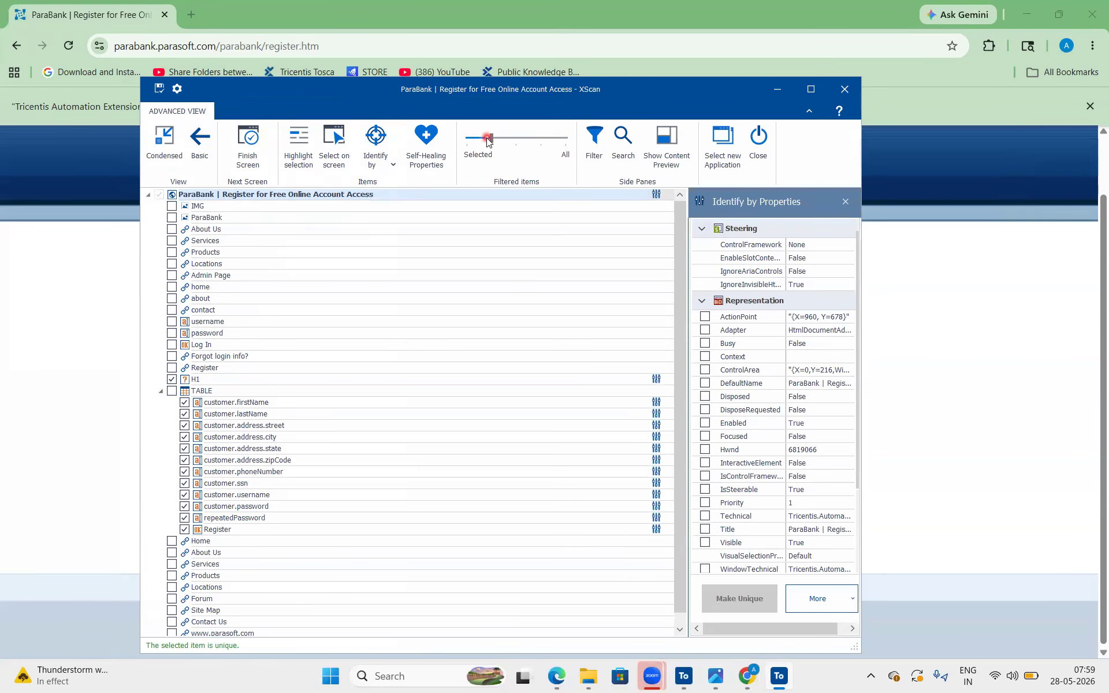
left_click_drag(487, 140, 445, 145)
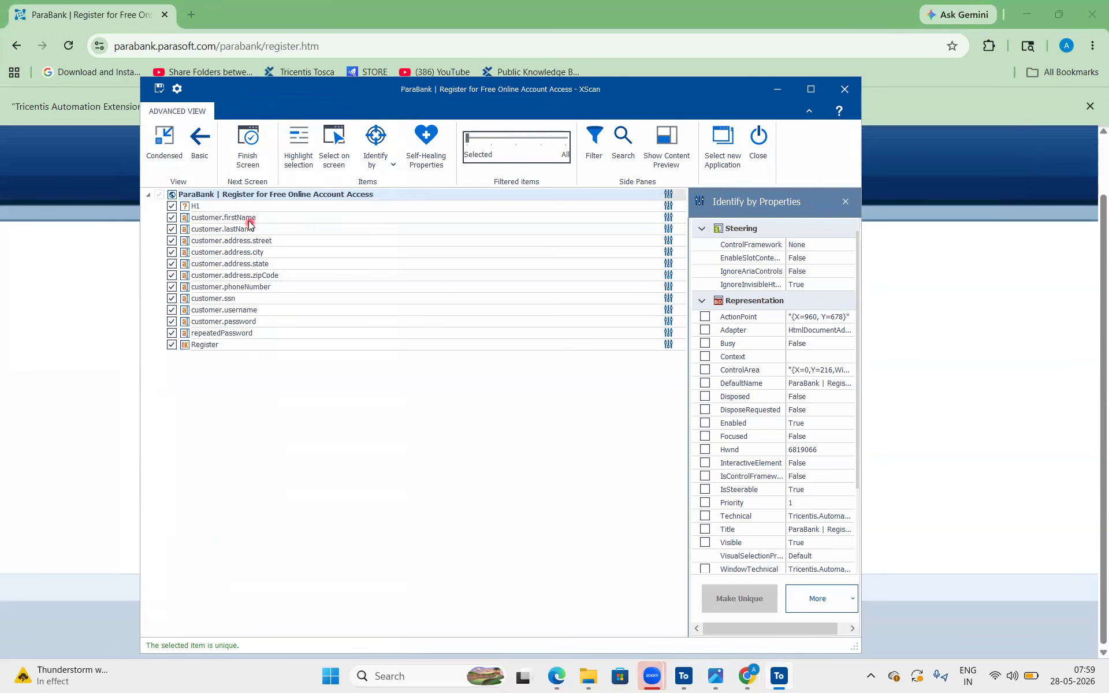
left_click(158, 90)
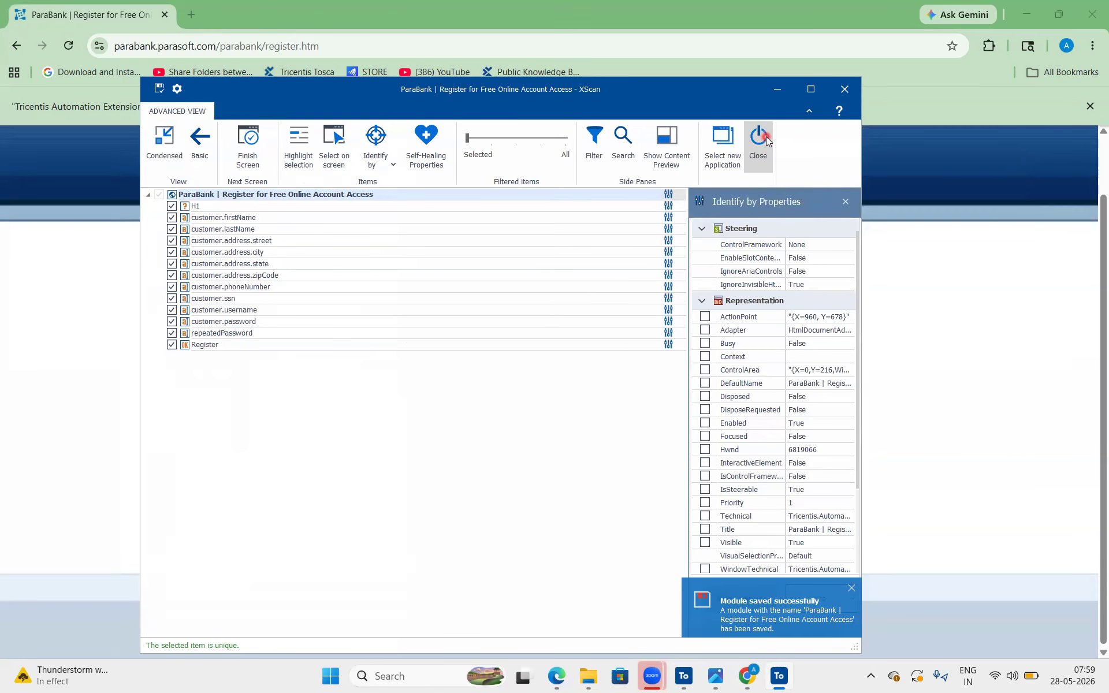
left_click(760, 142)
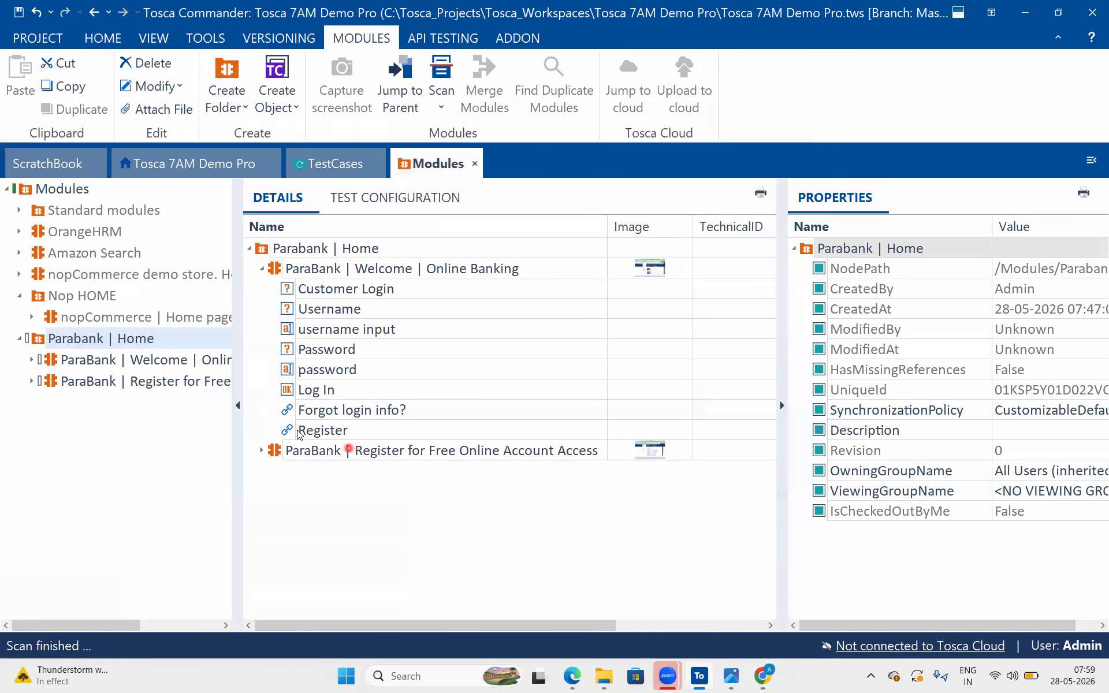
Add the ParaBank | Register for Free Online Account Access module to the end of the Parabank Register functionality test case and expand its step
left_click(262, 451)
scroll(360, 366, "down", 3)
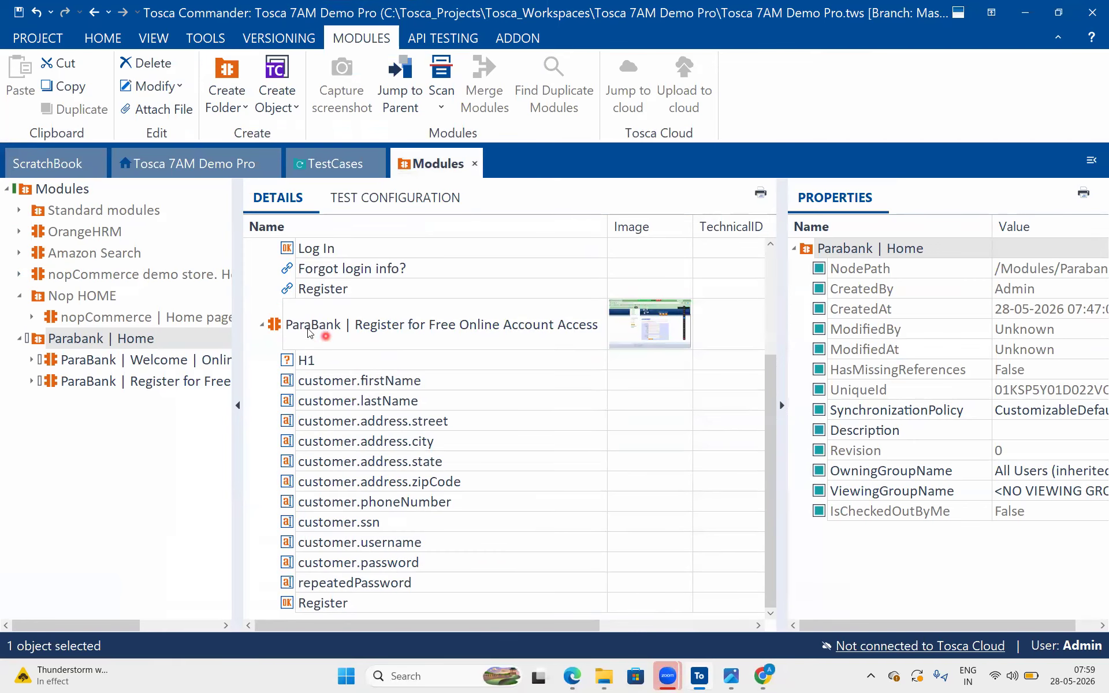
left_click_drag(275, 327, 295, 245)
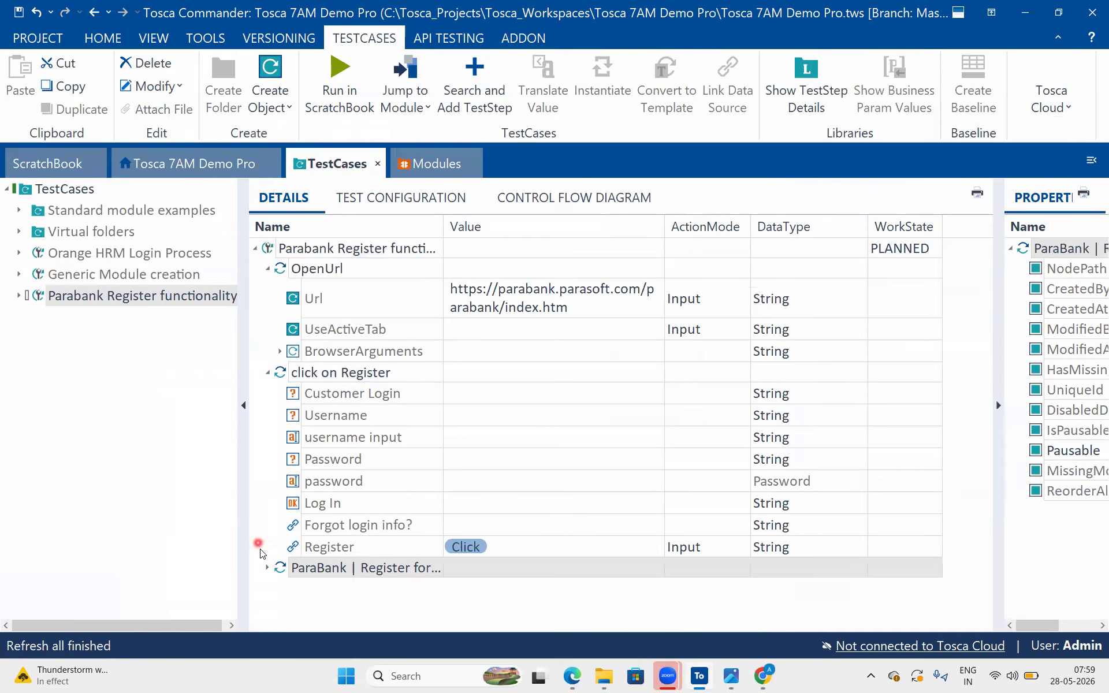
left_click(267, 571)
scroll(460, 436, "down", 5)
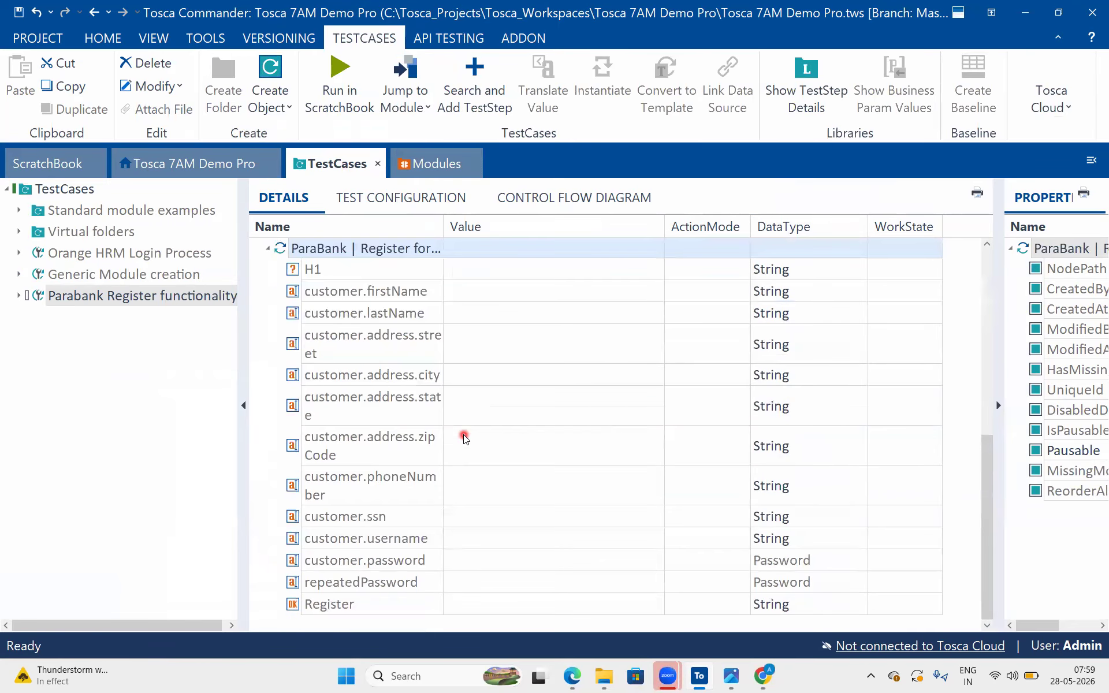
In the Register page module, rename the H1 attribute "Signing up is easy! page", copying the heading text from the web page in Chrome
left_click(348, 263)
left_click(348, 263)
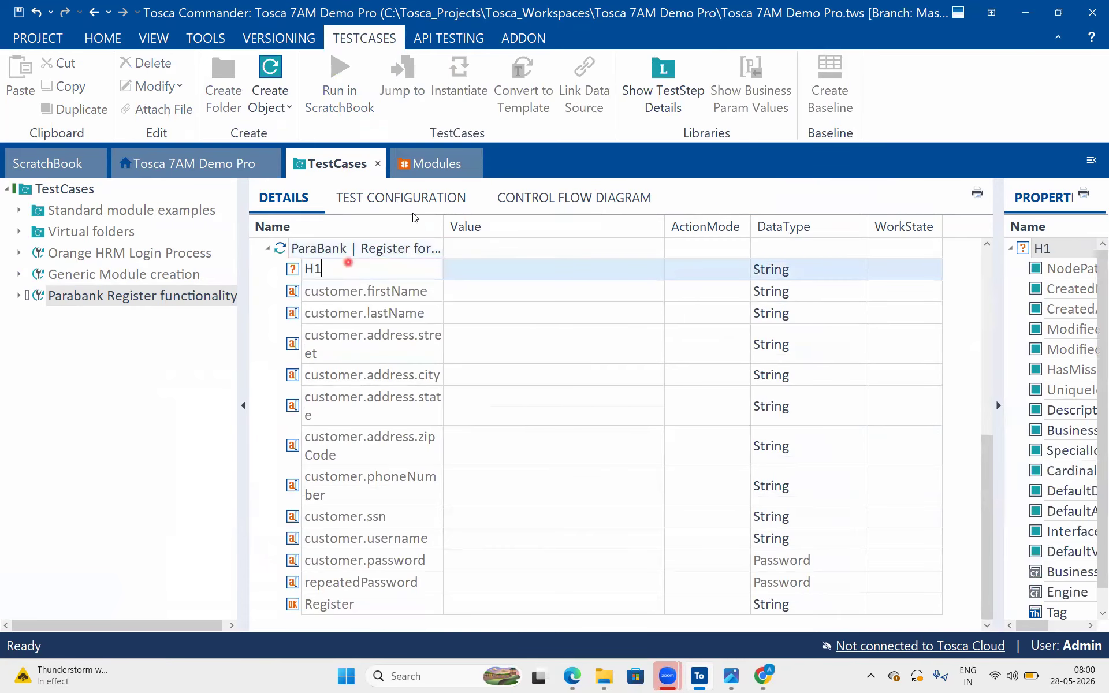
left_click(434, 164)
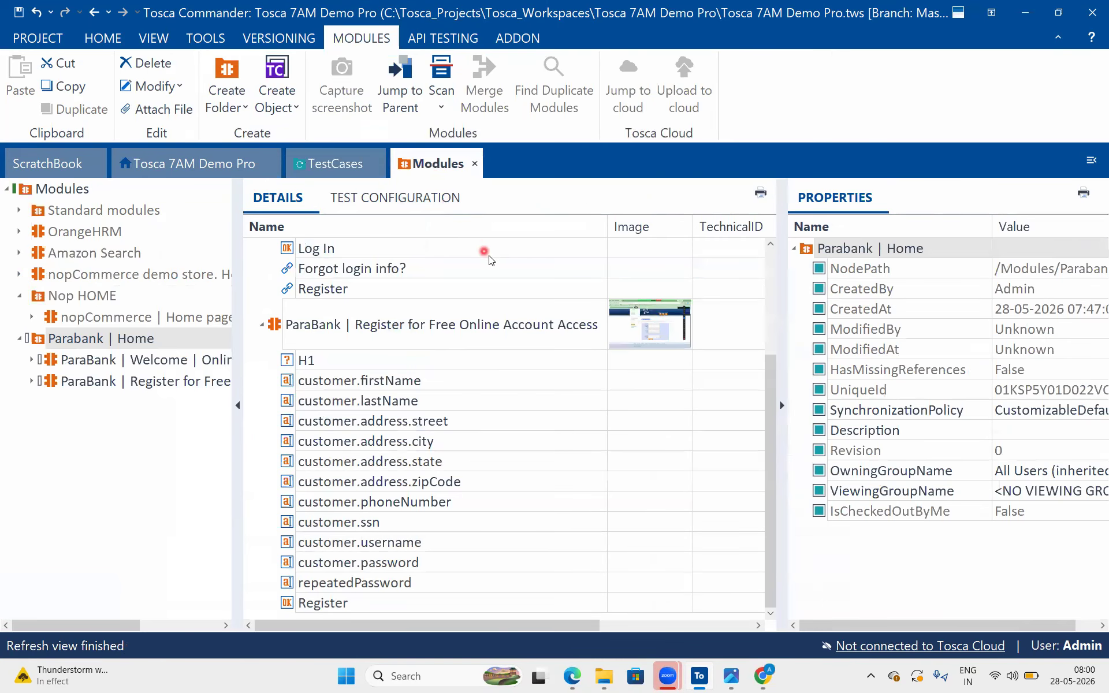
left_click(348, 362)
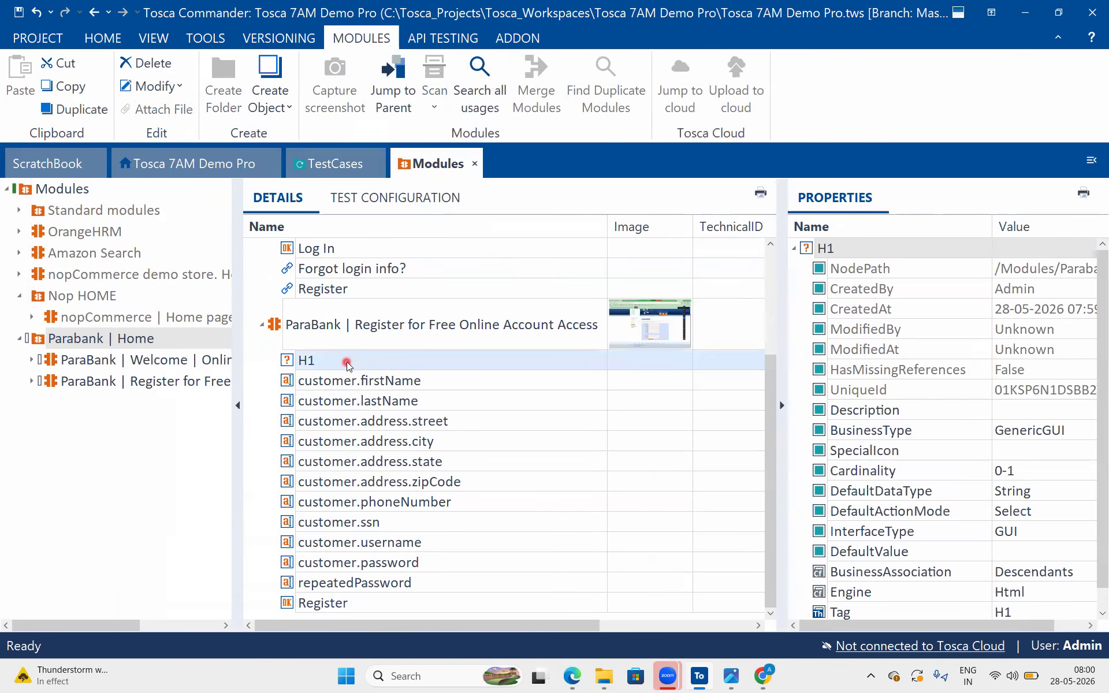
left_click(763, 674)
left_click_drag(579, 262, 426, 262)
key("ctrl+c")
key("alt+Tab")
left_click(346, 361)
key("ctrl+a")
key("ctrl+v")
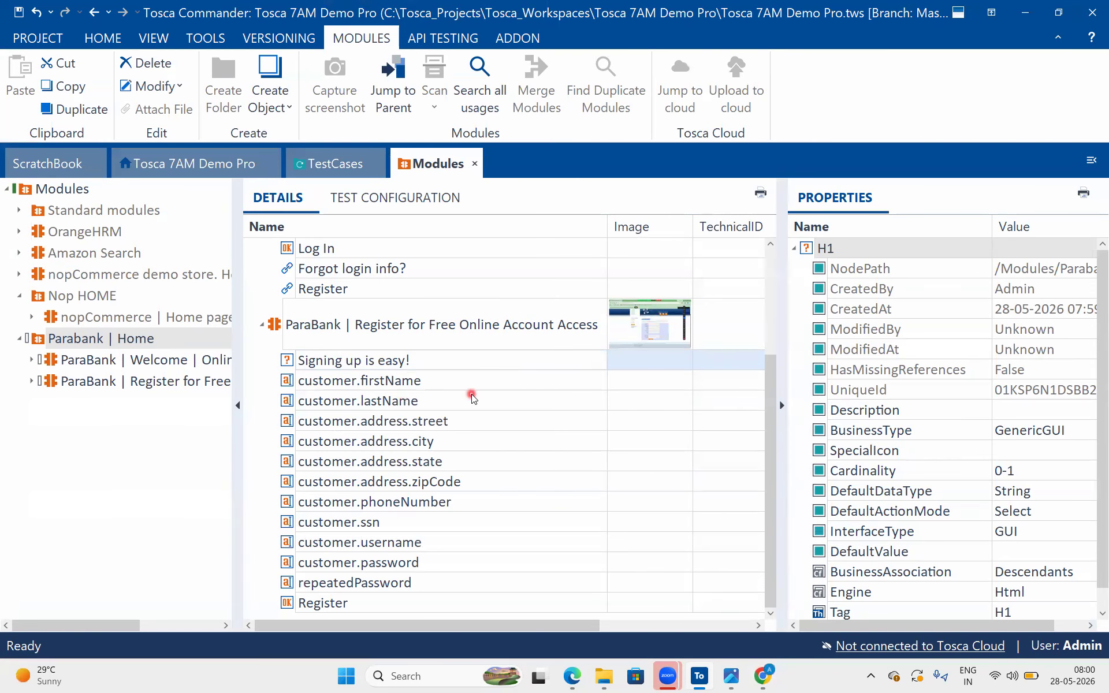
type("page")
key("Return")
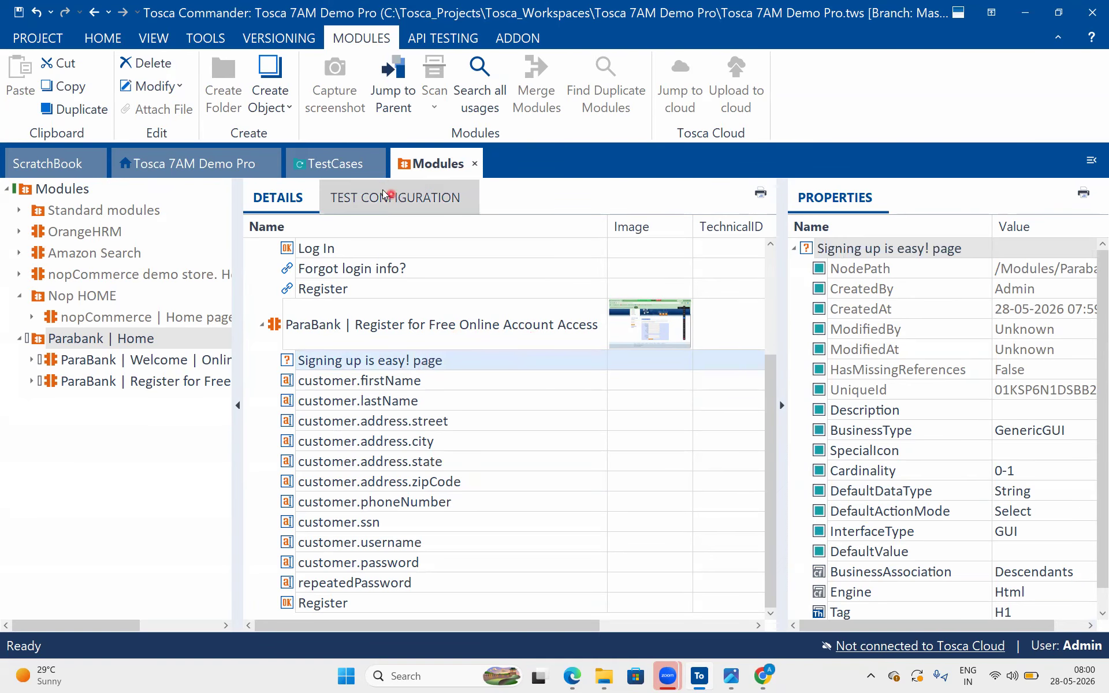
In the test case, set the "Signing up is easy! page" value to Visible == True
left_click(342, 164)
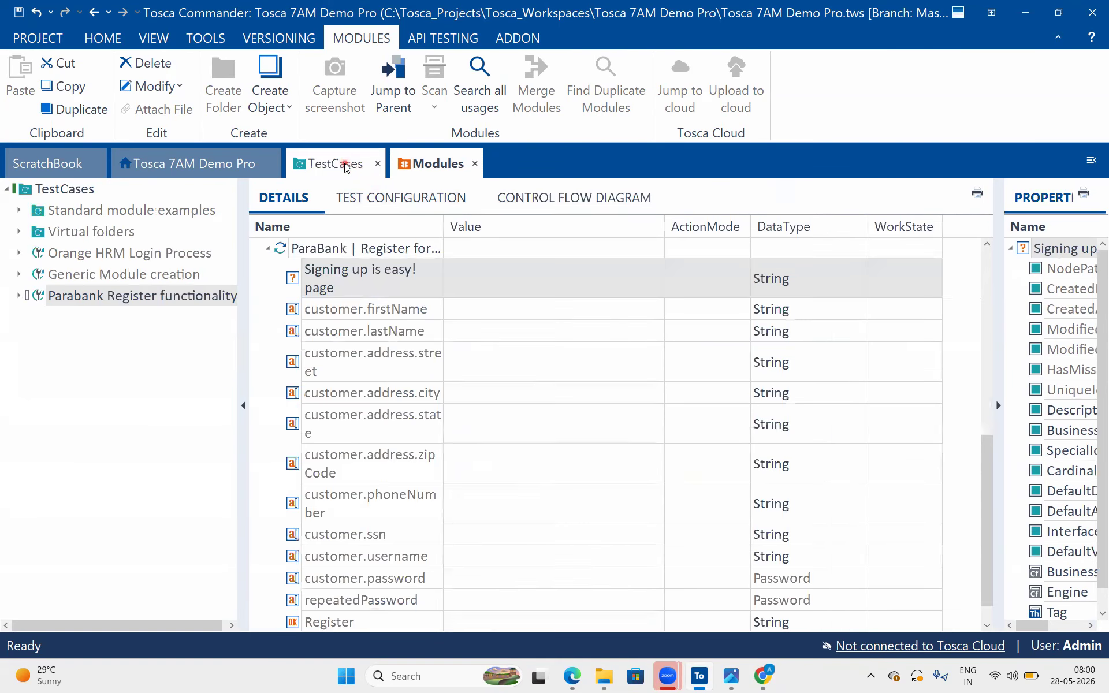
left_click(488, 280)
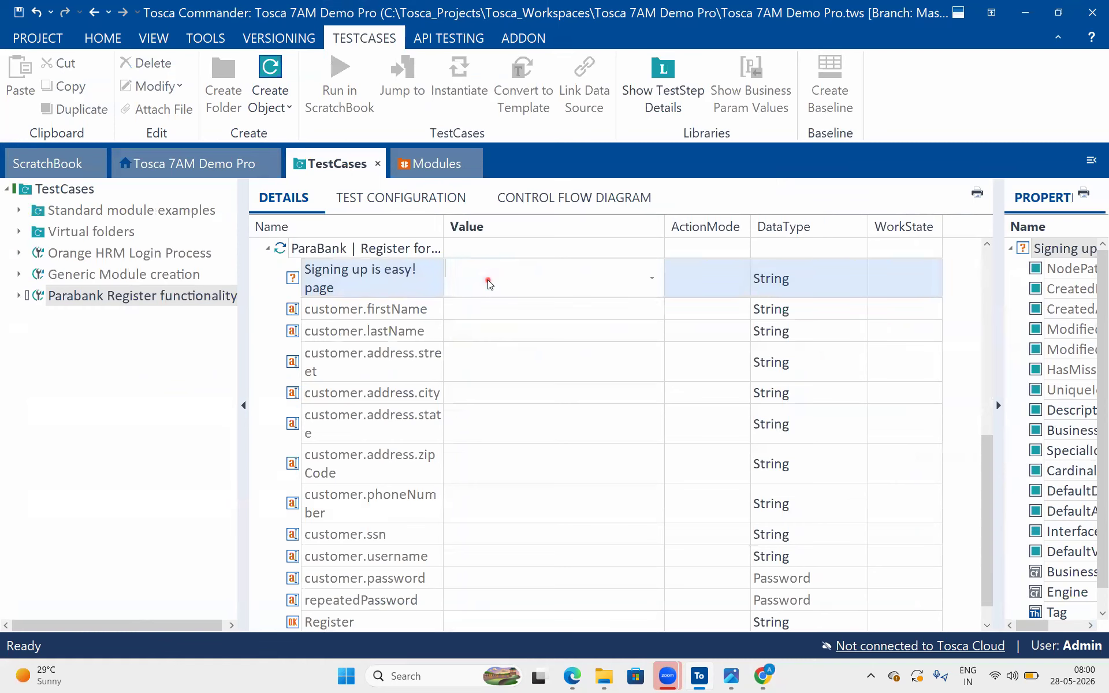
left_click(651, 277)
left_click(652, 310)
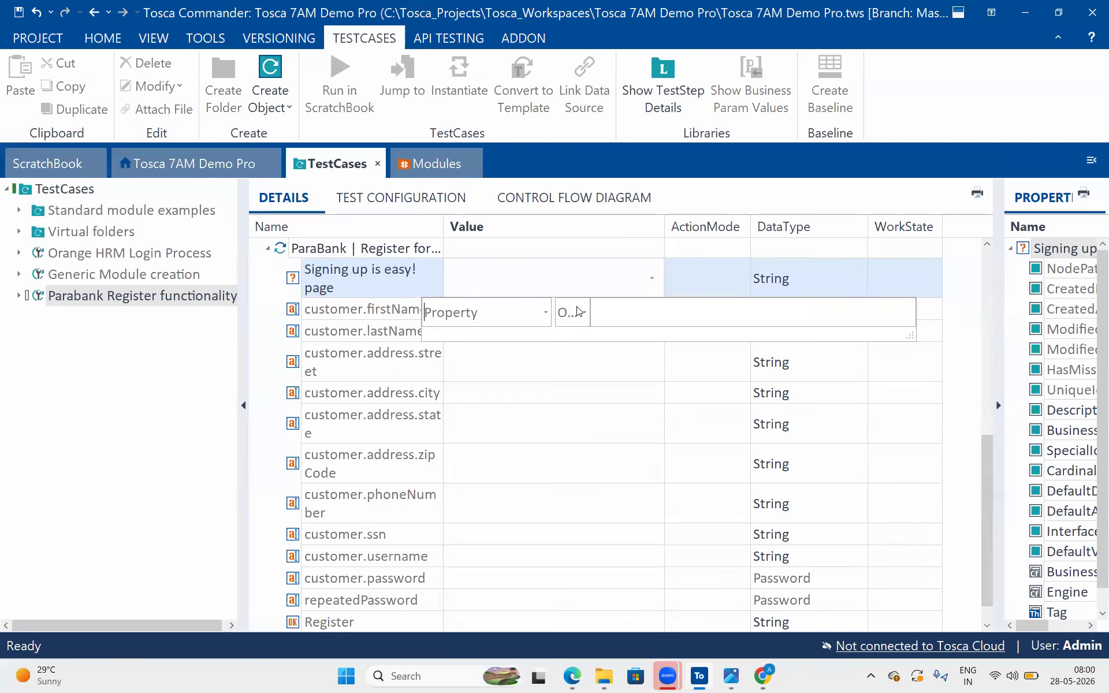
left_click(545, 311)
left_click(469, 416)
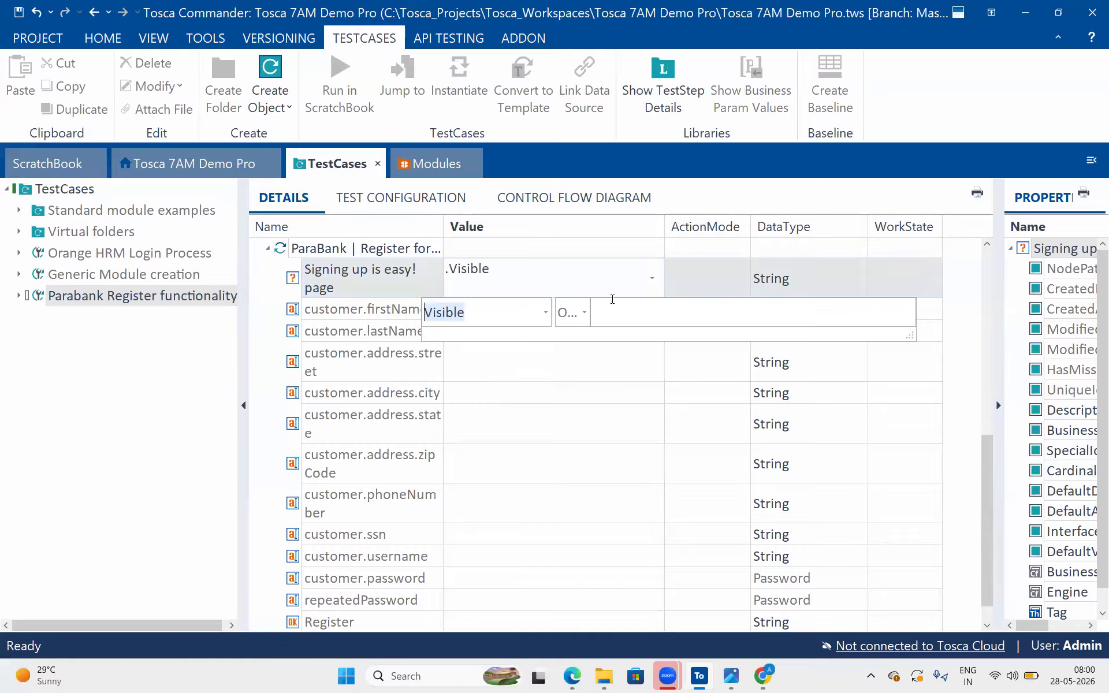
left_click(585, 313)
left_click(566, 358)
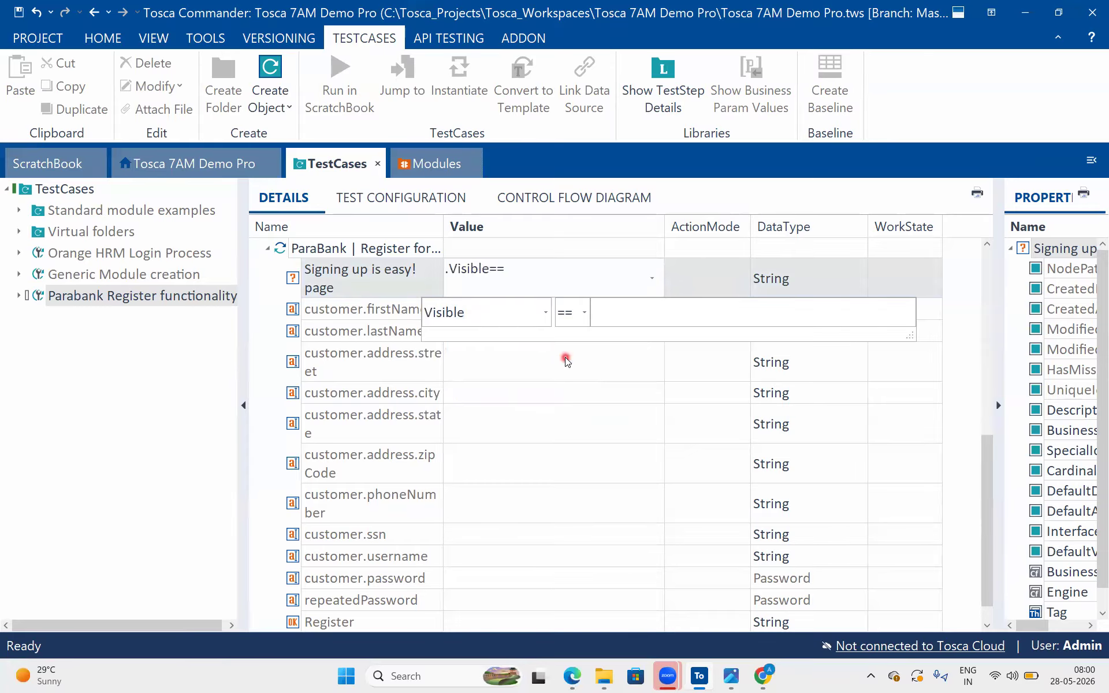
type("True")
key("Return")
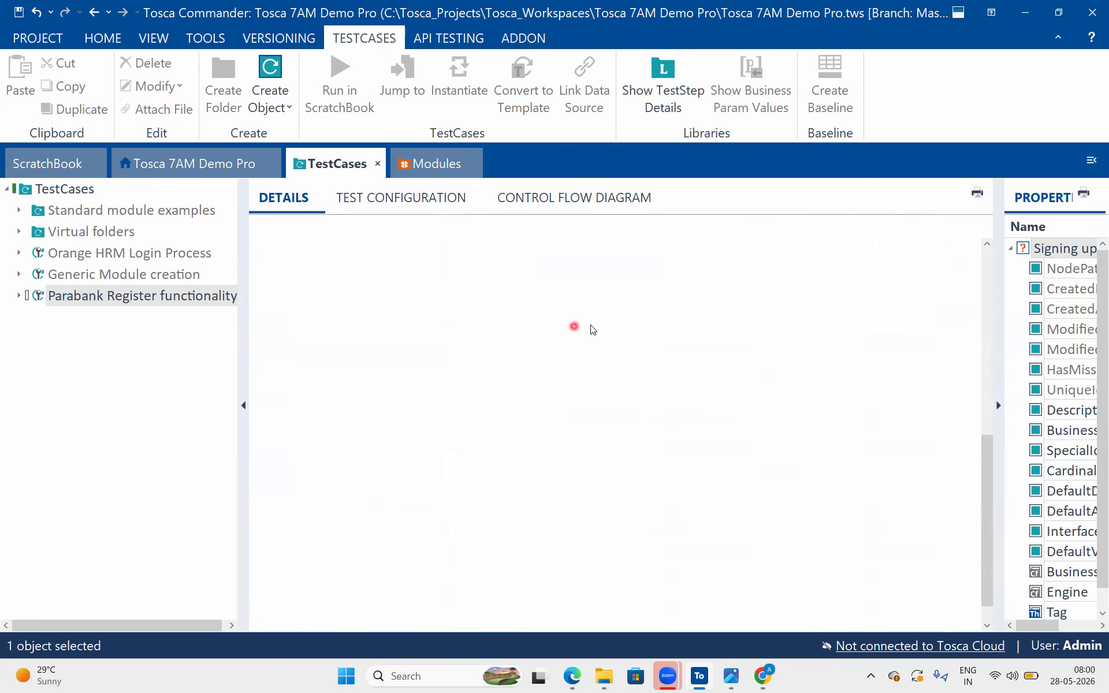
Set the action mode of the "Signing up is easy! page" check to Verify
left_click(703, 293)
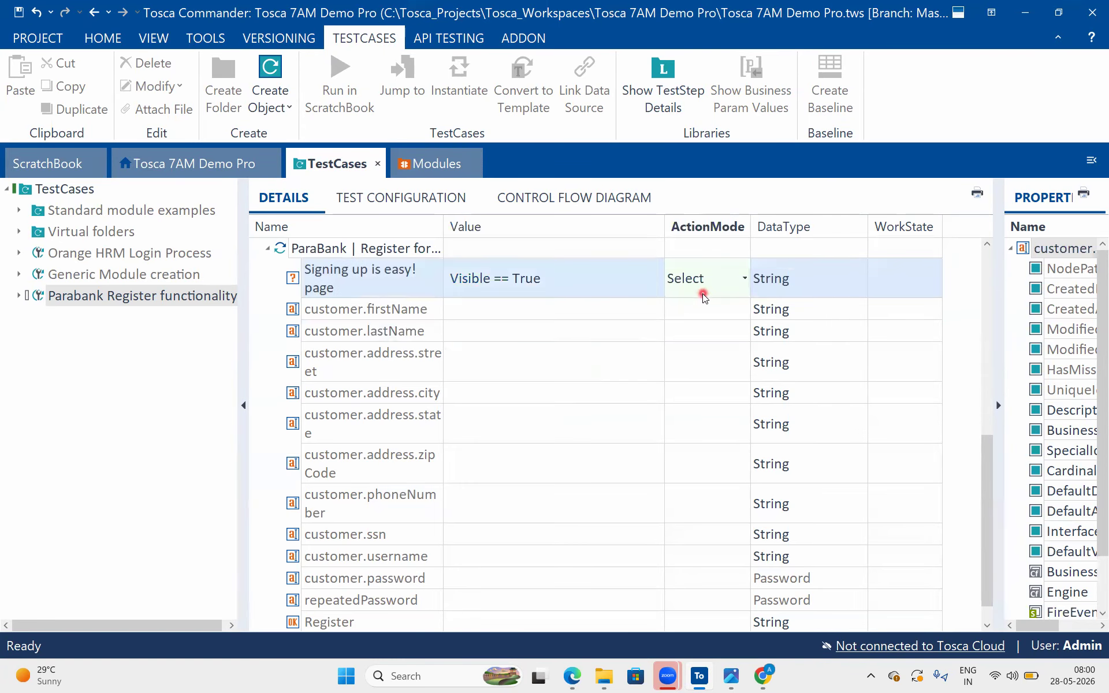
key("v")
left_click(573, 347)
left_click(560, 290)
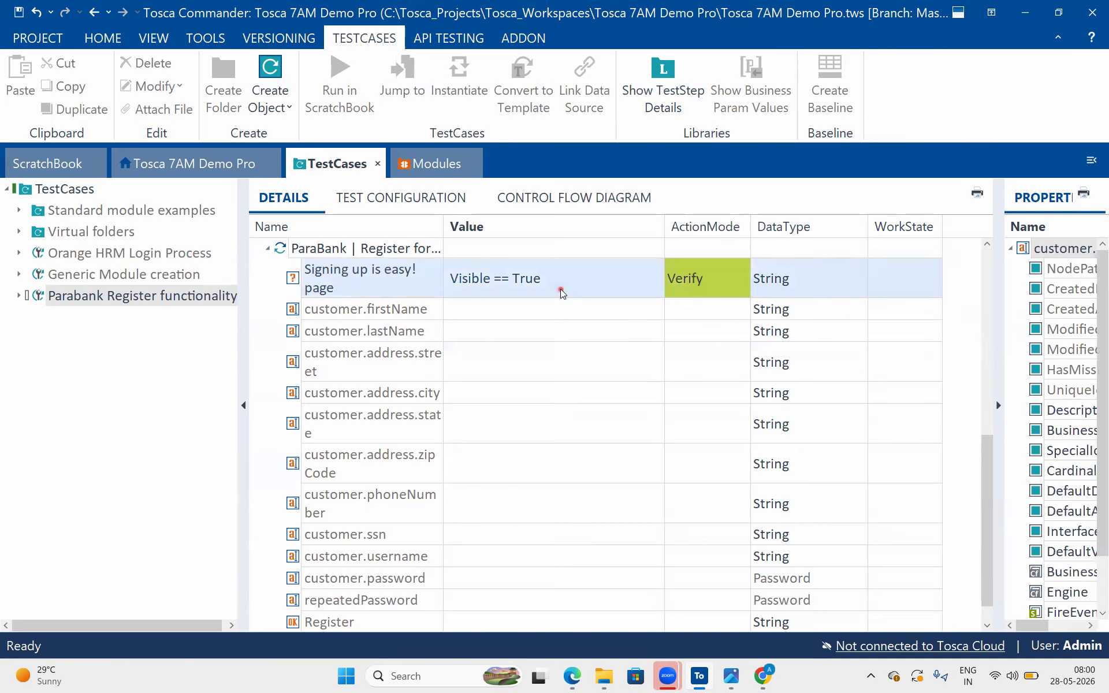
left_click(579, 288)
left_click_drag(577, 289, 435, 263)
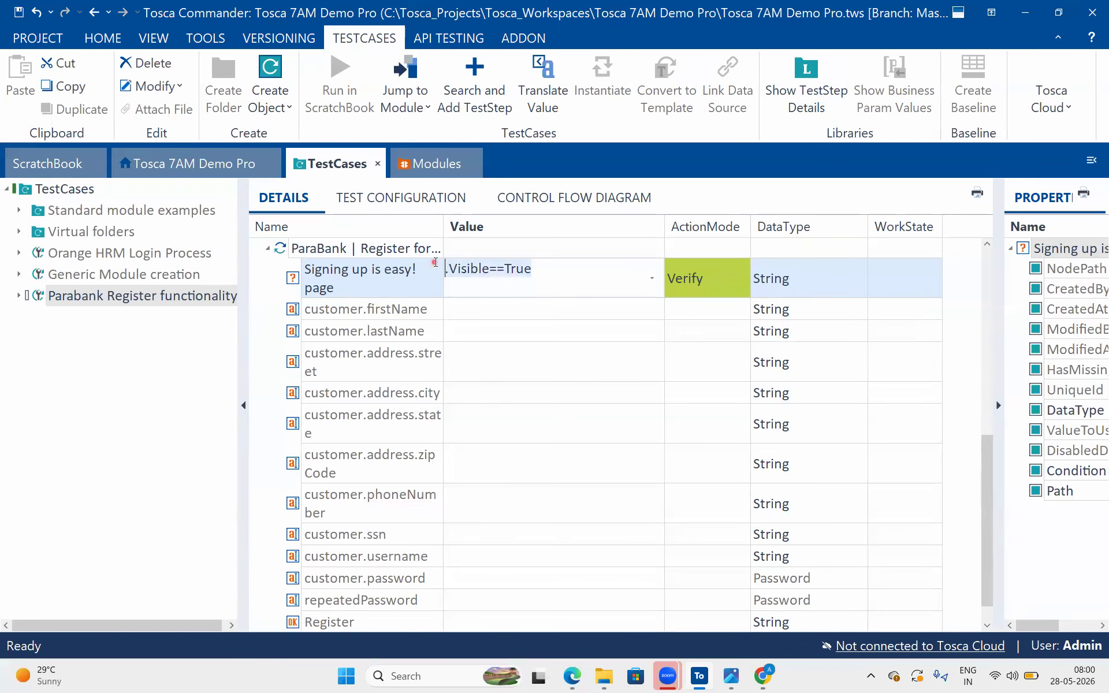
double_click(512, 320)
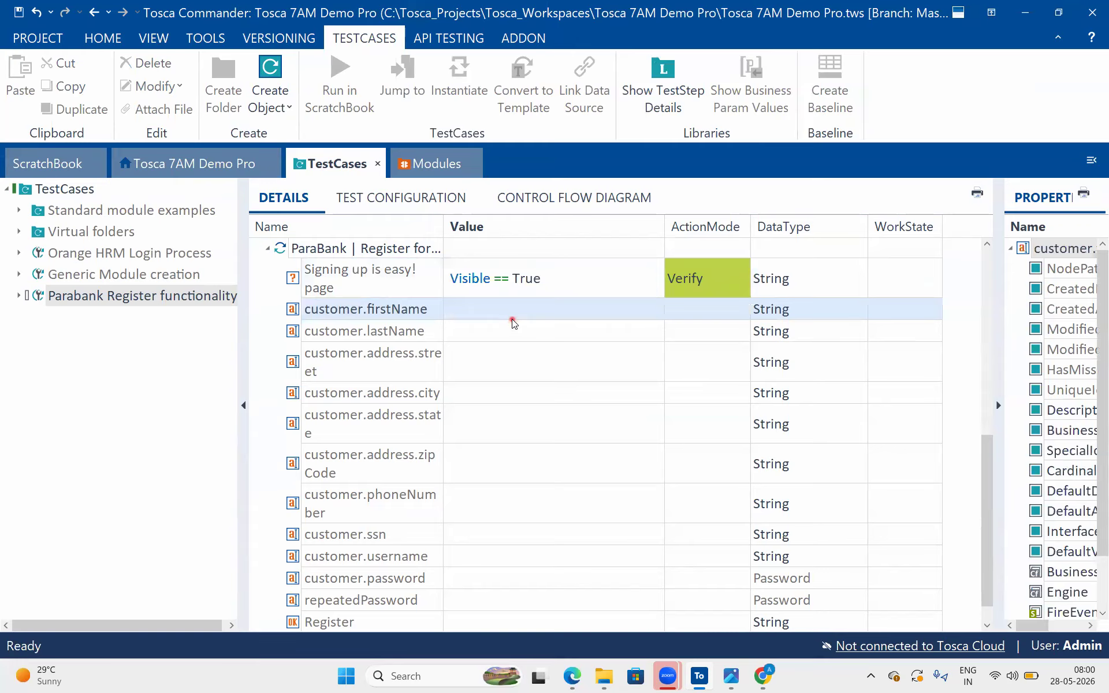
Enter the customer's first name as the value of customer.firstName in the registration test step
left_click(286, 173)
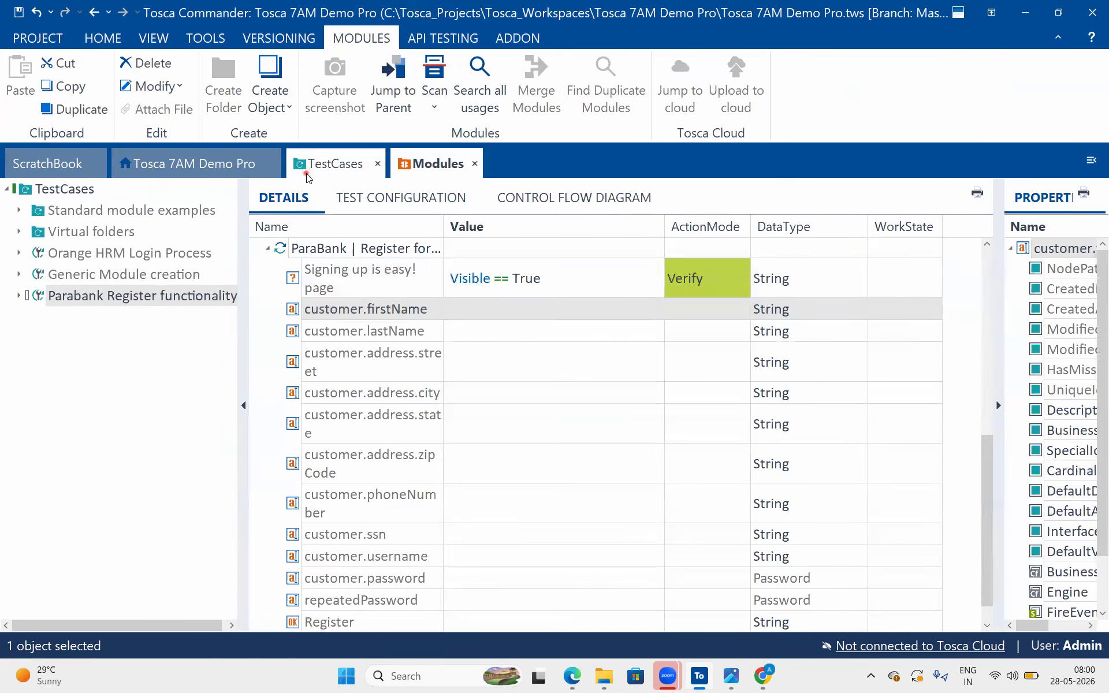
left_click(489, 309)
type("Ansuha")
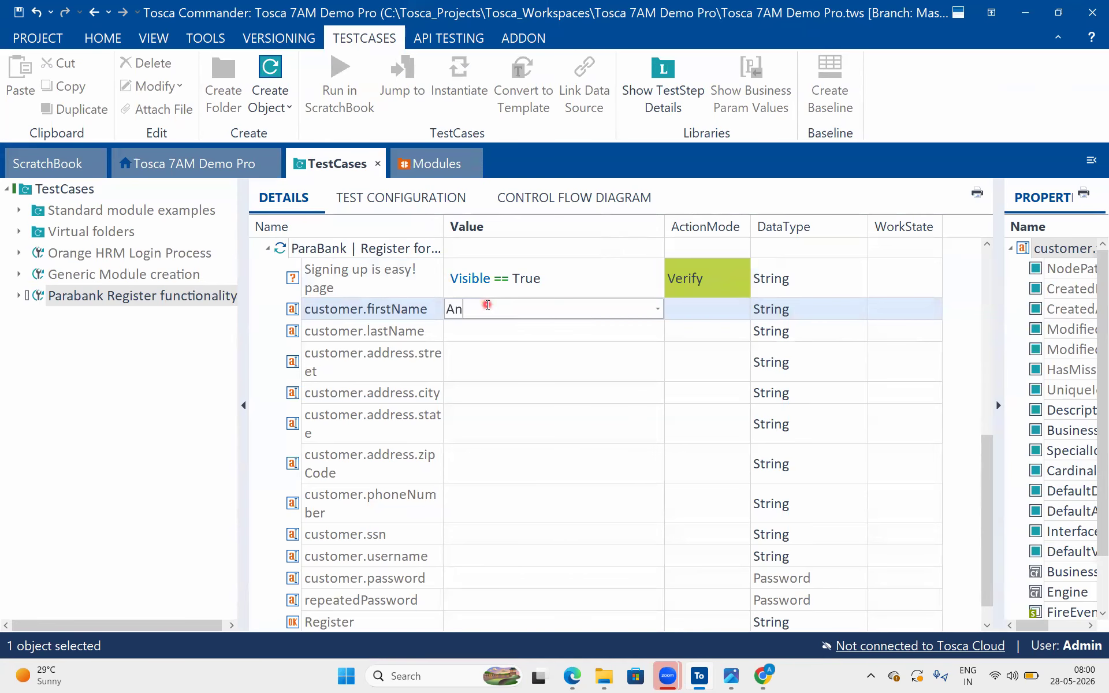
key("Return")
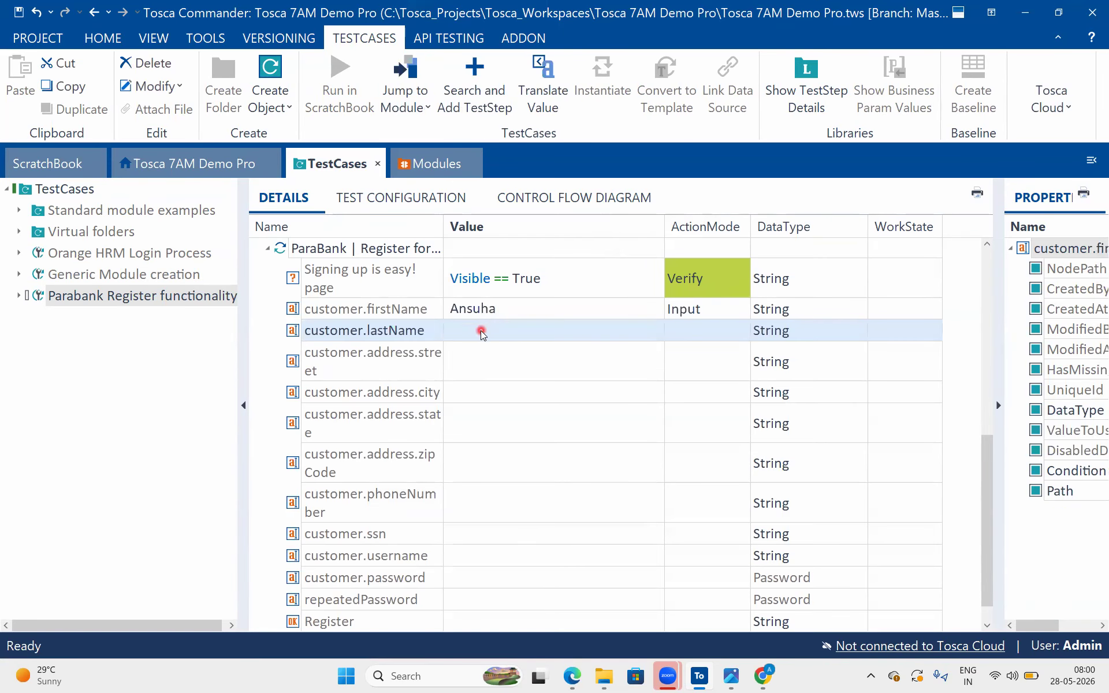
Enter the customer's last name and street address as the customer.lastName and customer.address.street values in the registration test step
left_click(481, 330)
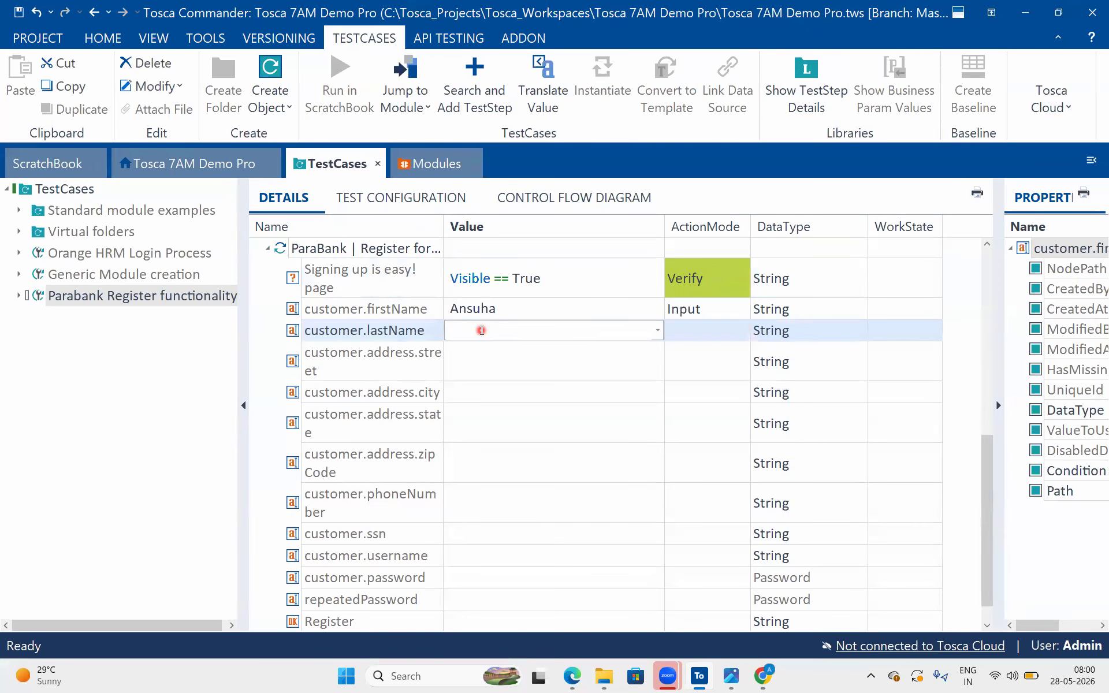
type("Tosca")
key("Return")
left_click(498, 344)
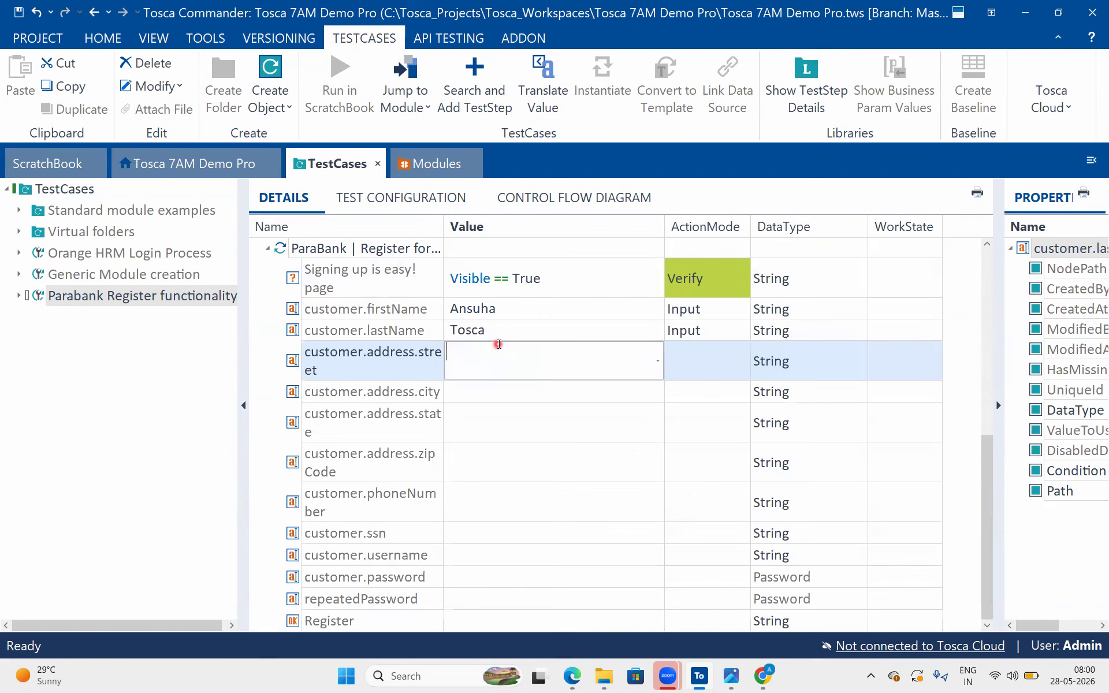
type("Ameerpet")
key("Return")
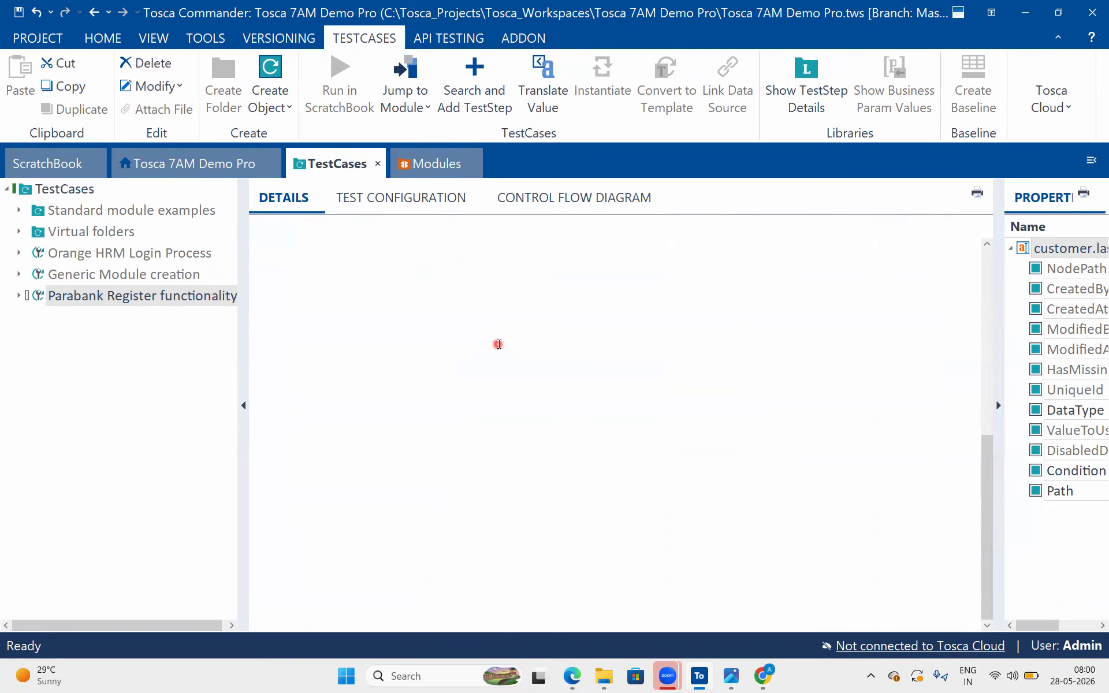
Complete the customer's address by filling in the city, state and zip code values
left_click(495, 395)
type("Hyderbad")
key("Return")
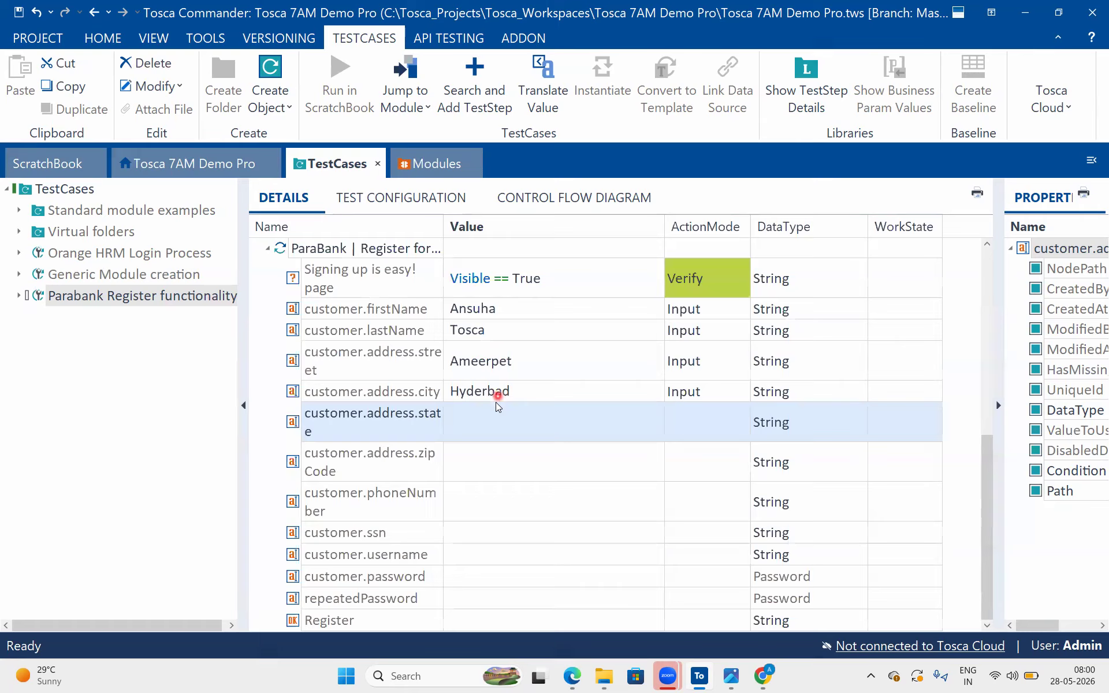
left_click(472, 425)
type("Telangana")
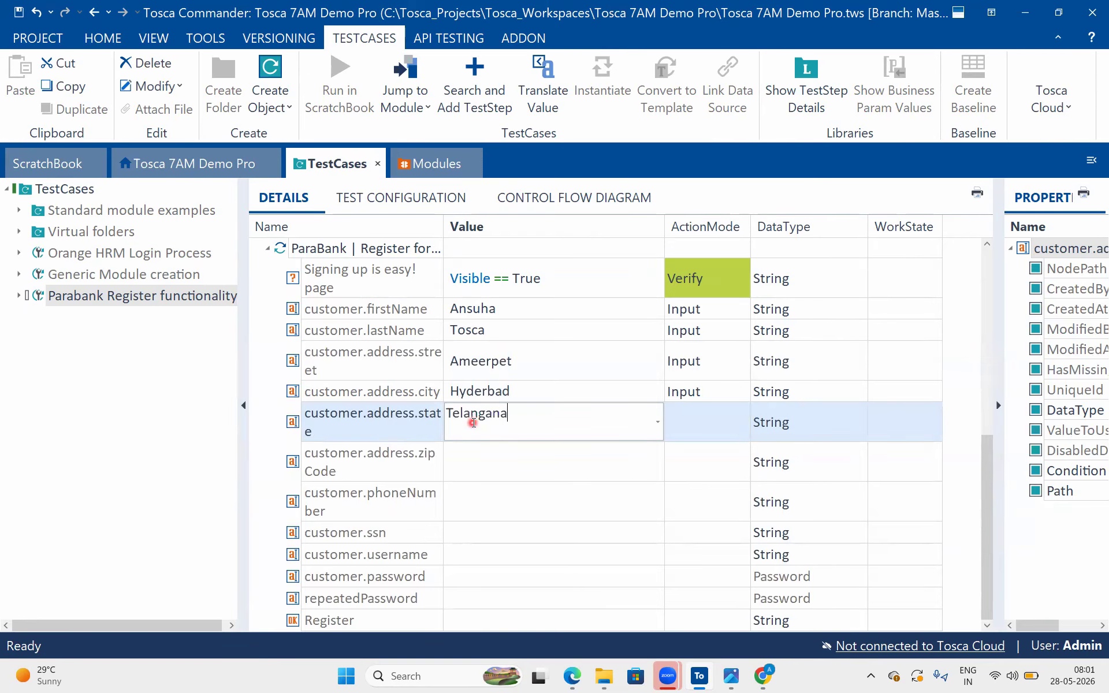
key("Return")
left_click(503, 450)
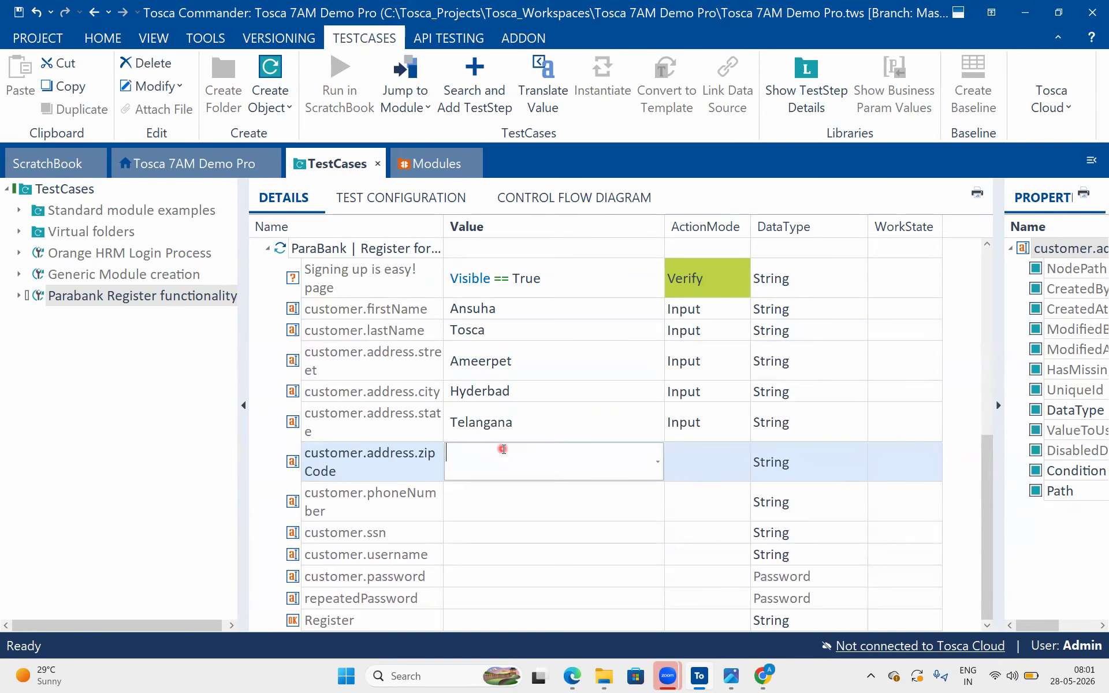
type("456789")
Paste the customer's phone number into customer.phoneNumber and enter the SSN as the customer.ssn value
left_click(479, 489)
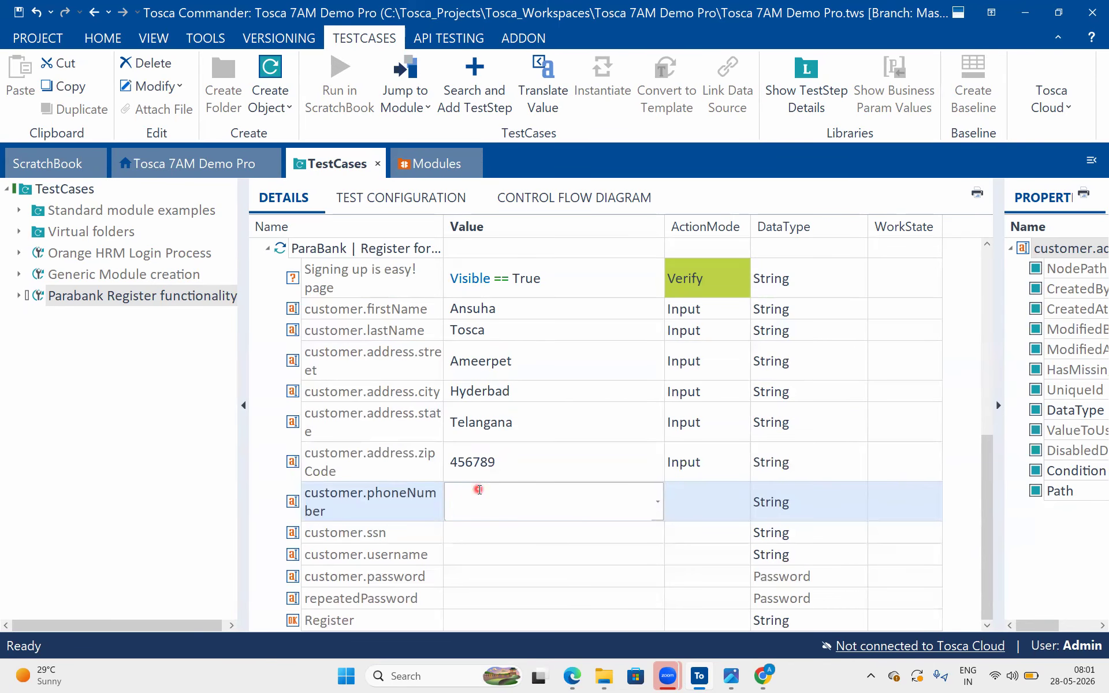
type("234567890")
left_click(470, 537)
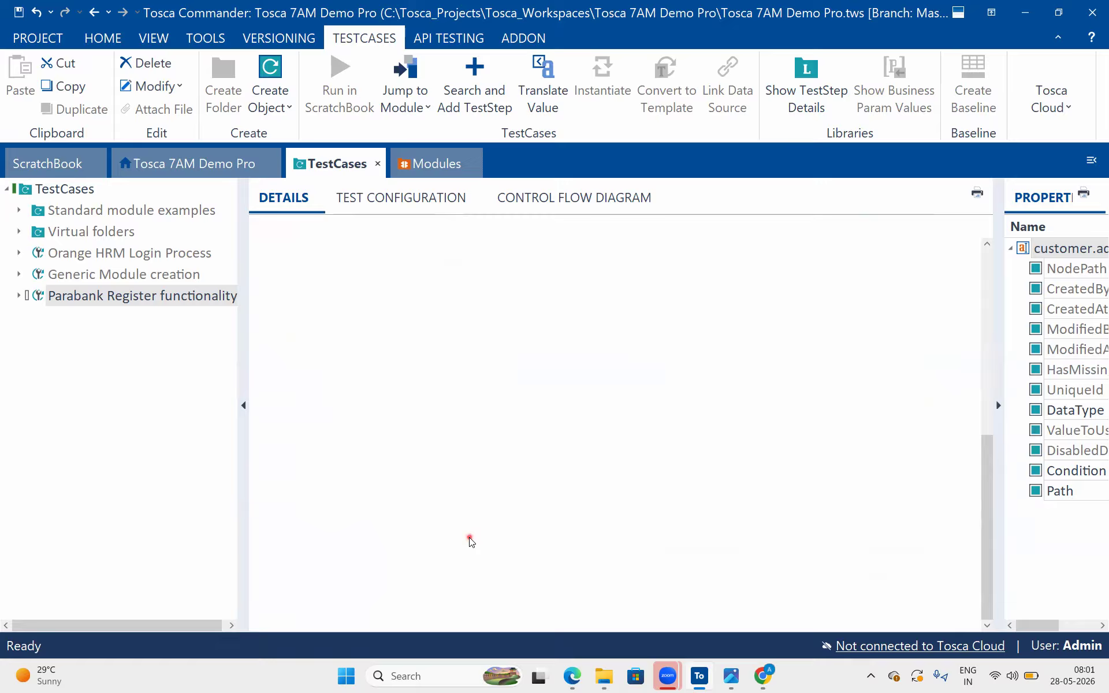
type("6576879")
left_click(616, 453)
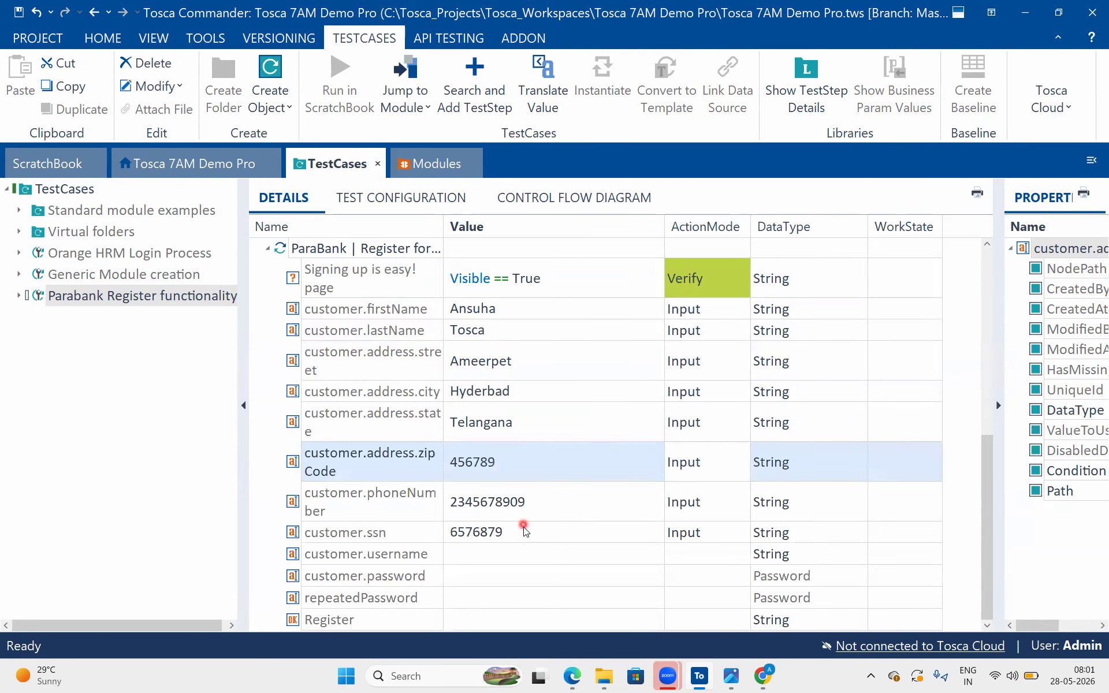
Shorten the customer.ssn value by deleting its last three digits
left_click(522, 530)
left_click(523, 531)
left_click(523, 532)
key("BackSpace")
key("BackSpace")
key("BackSpace")
Enter the customer's login name as the value of customer.username
left_click(483, 553)
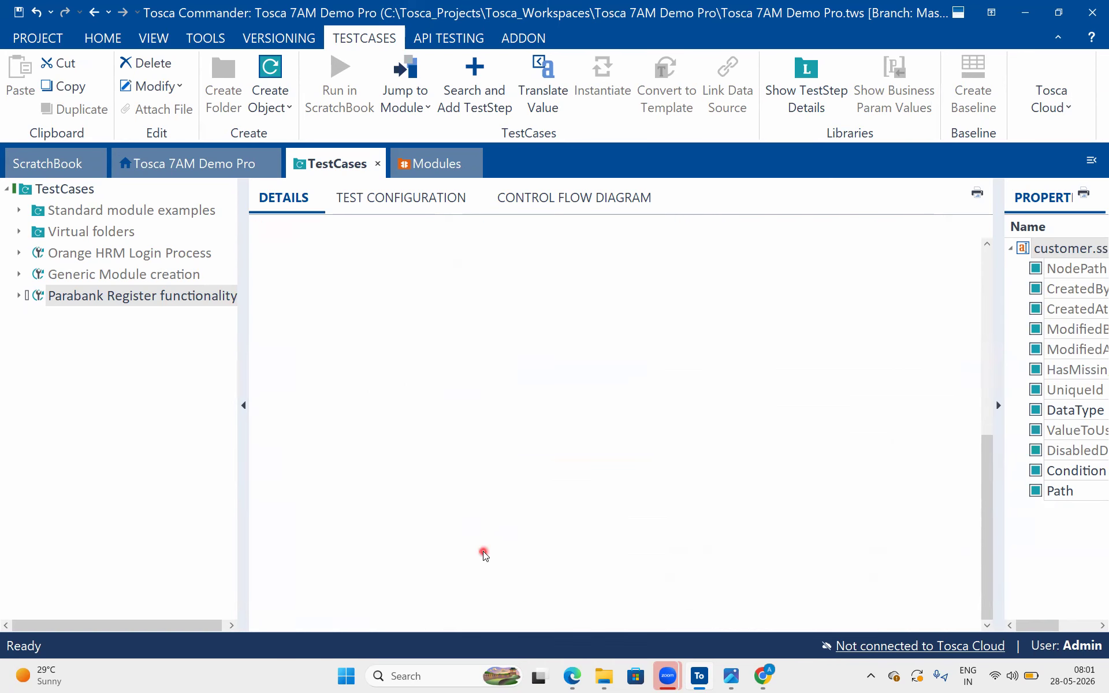
left_click(484, 553)
type("anu")
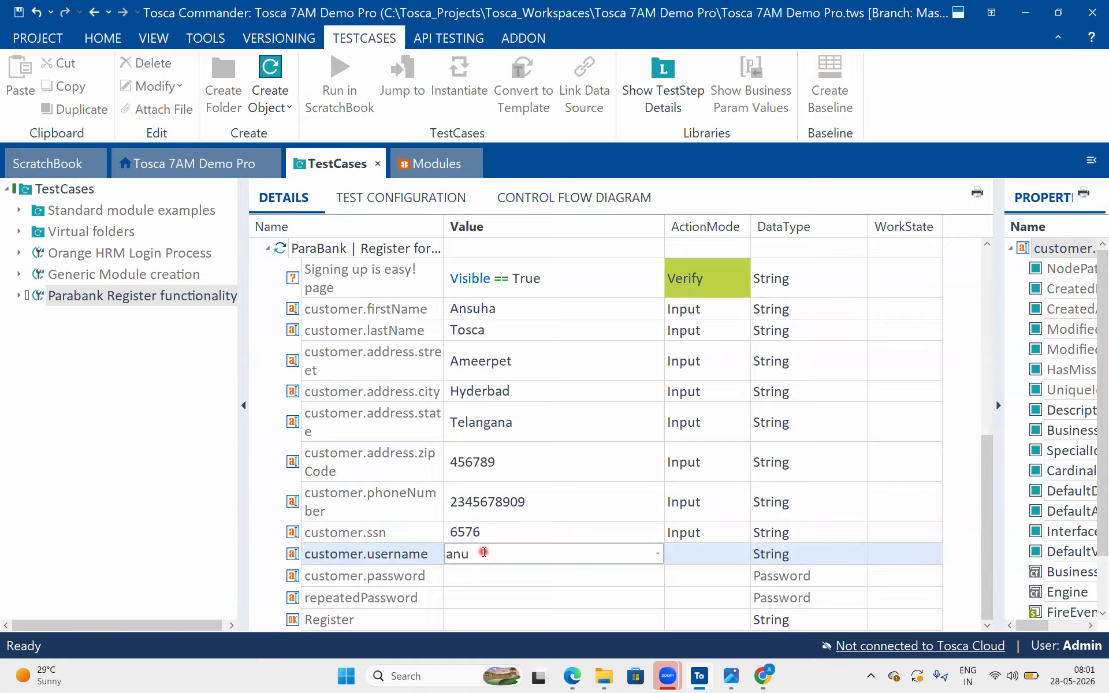
type("tos123")
Enter the account password as the value of customer.password and the same password for repeatedPassword
left_click(495, 574)
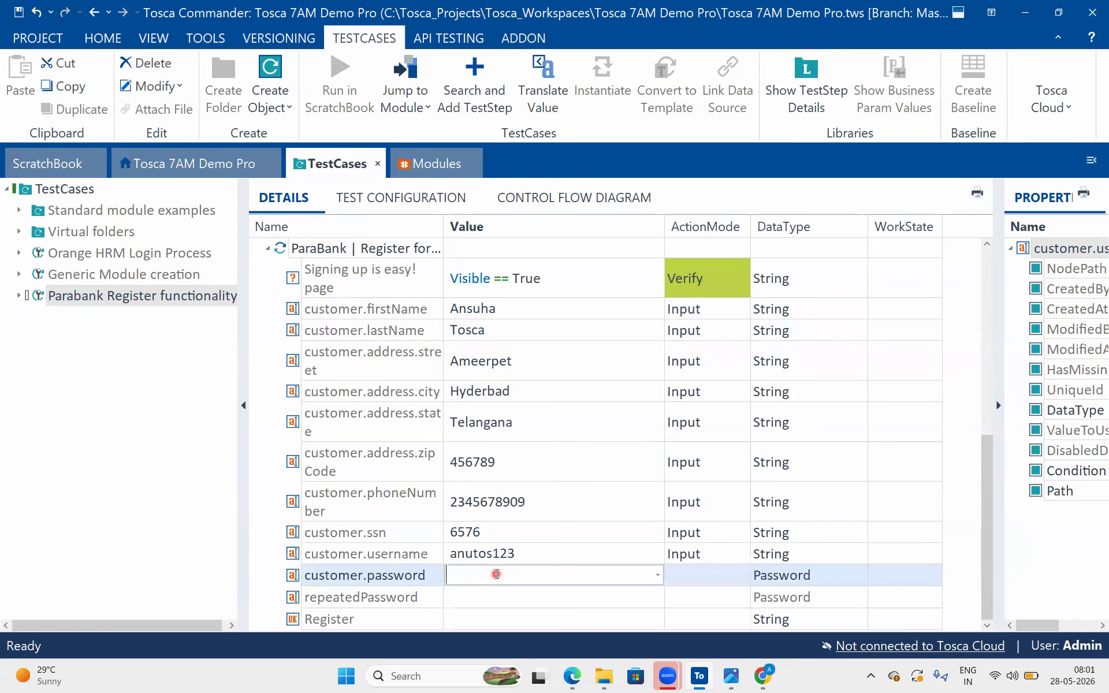
left_click(488, 599)
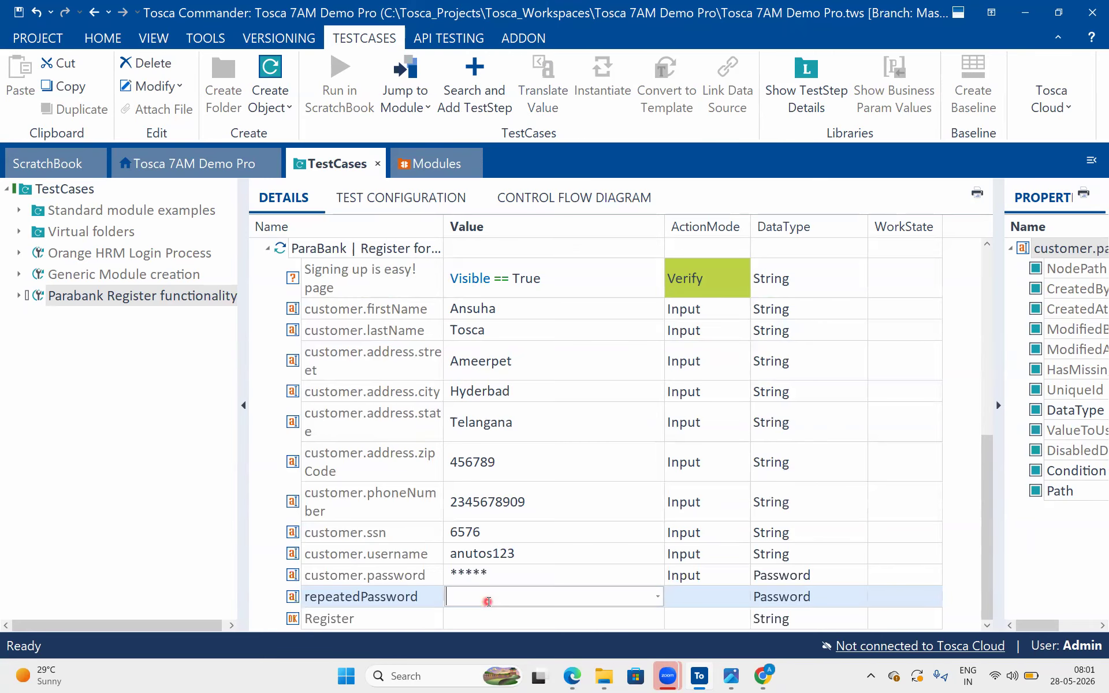
Set the value of the Register button in the registration test step to {Click}
left_click(472, 619)
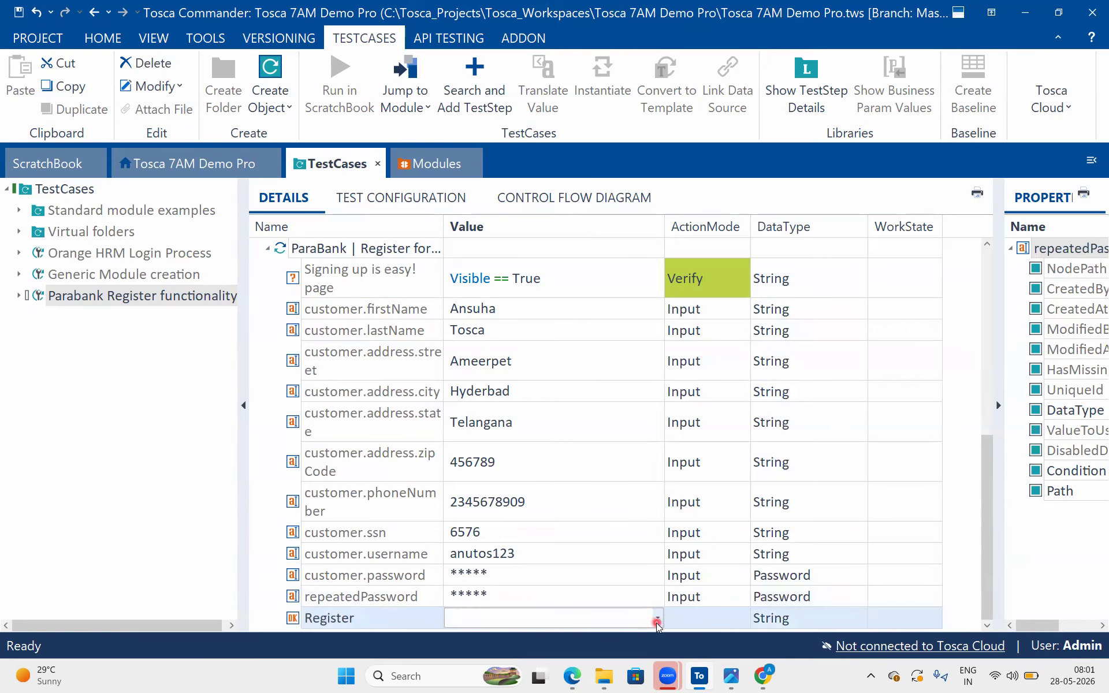
left_click(656, 619)
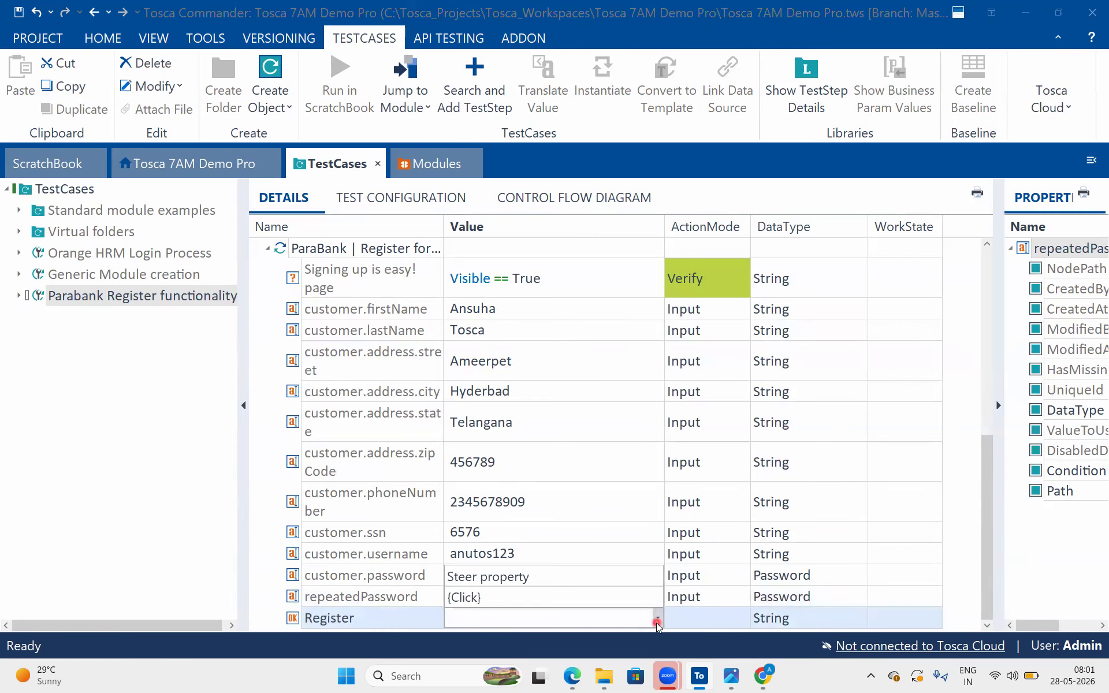
left_click(629, 597)
left_click(838, 504)
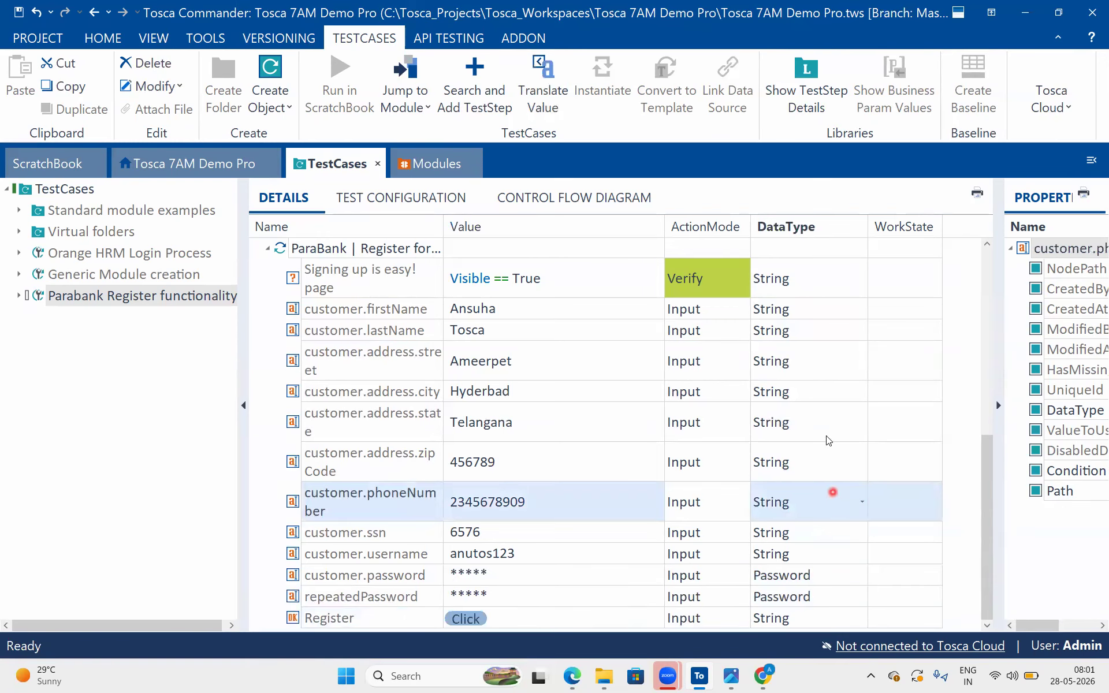
left_click(831, 412)
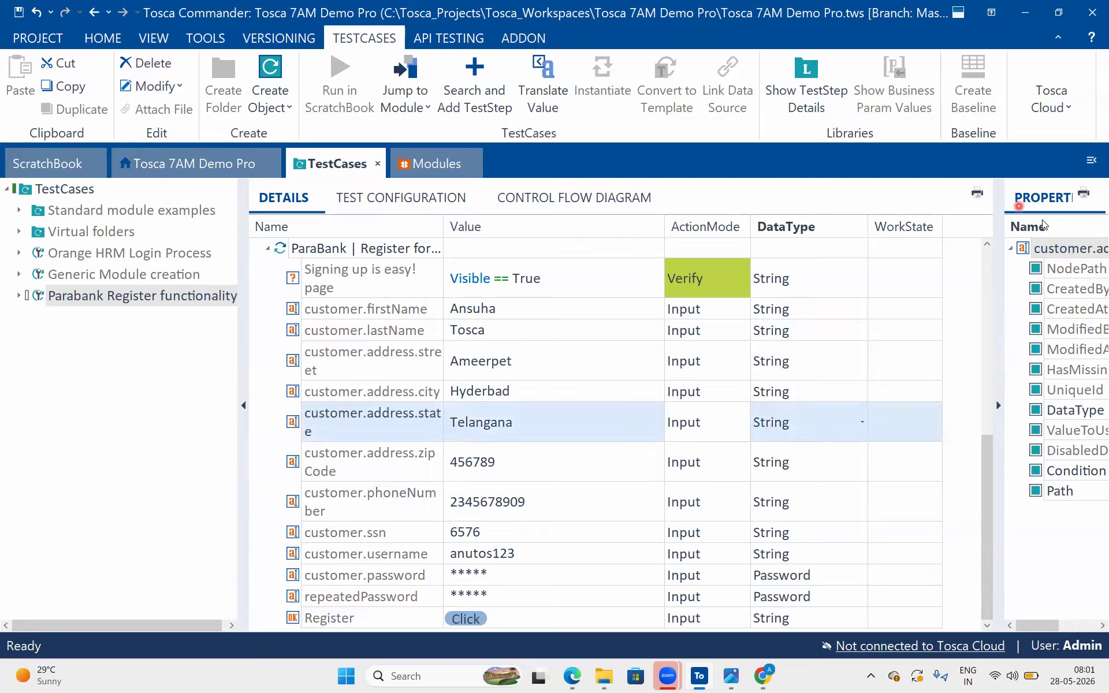
Display the whole Parabank Register functionality test case and collapse its OpenUrl, click on Register and ParaBank registration test steps
left_click(567, 270)
mouse_move(587, 265)
left_mouse_down()
mouse_move(618, 496)
mouse_move(589, 604)
left_mouse_up()
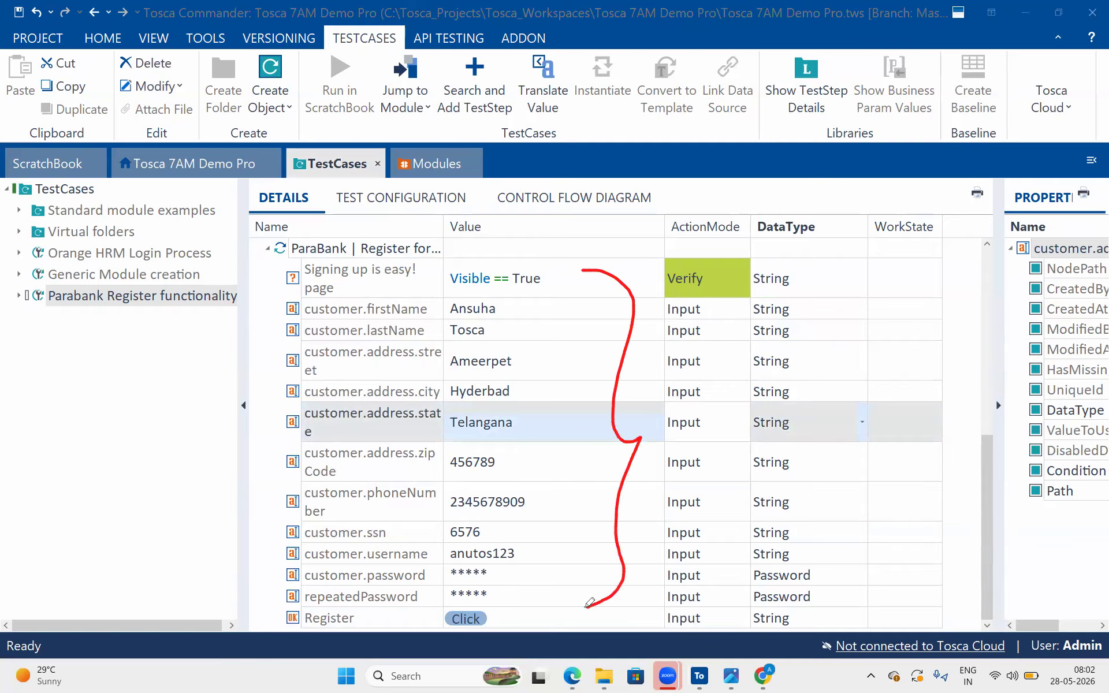
left_click(17, 295)
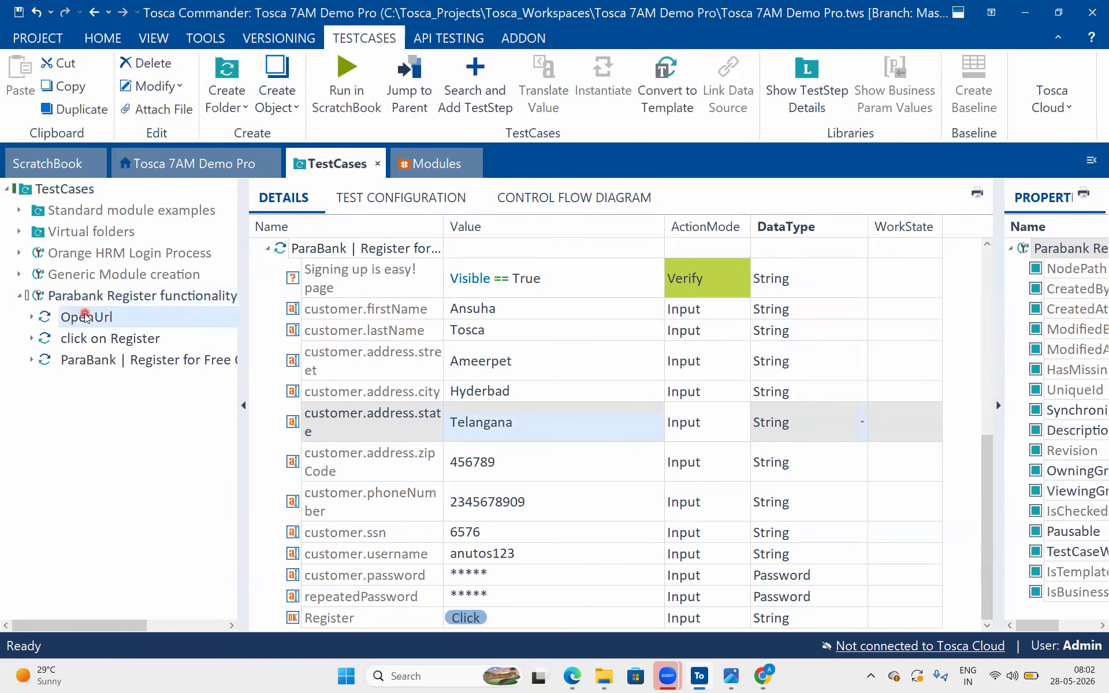
left_click(86, 317)
left_click(129, 299)
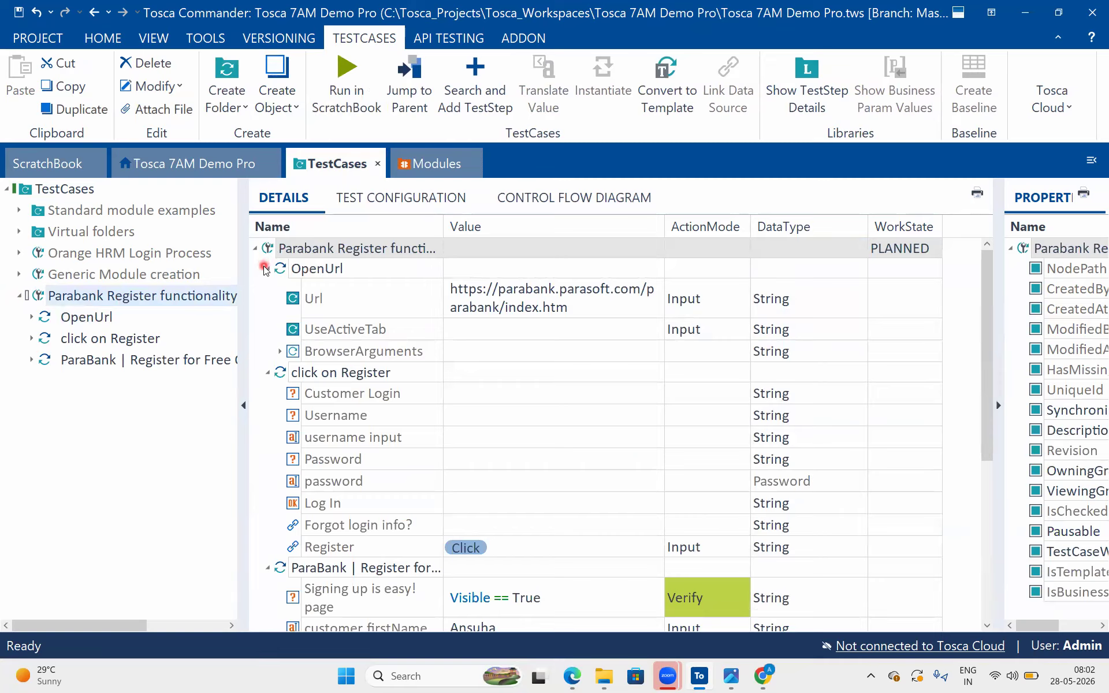
left_click(267, 268)
left_click(267, 289)
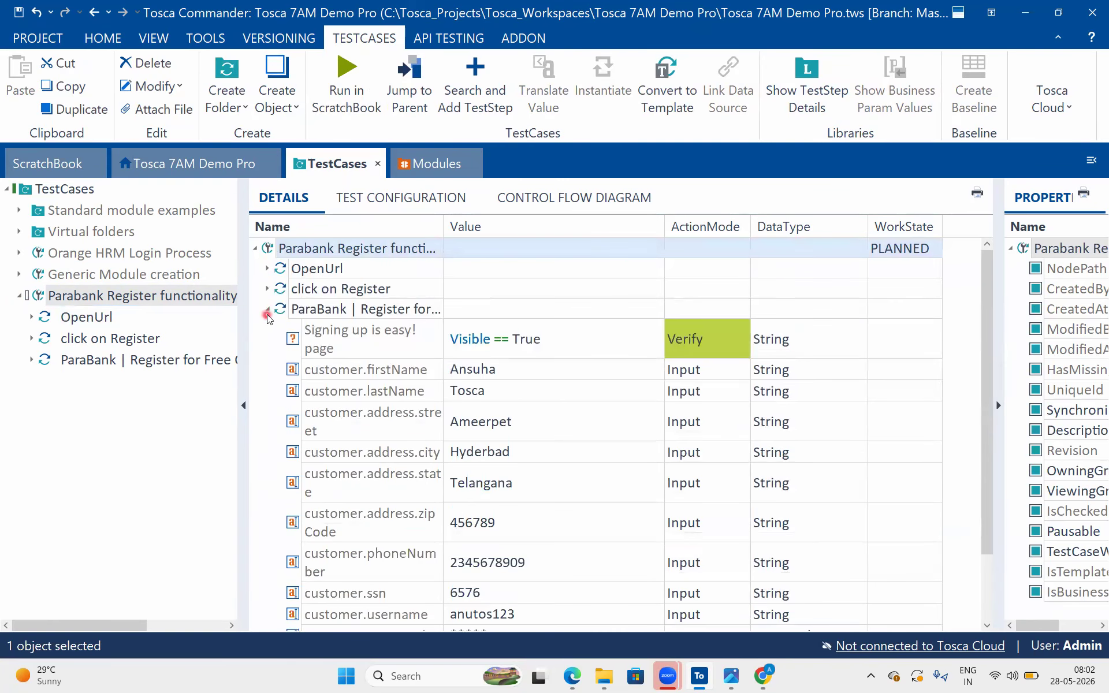
left_click(267, 309)
Review the values of the OpenUrl, click on Register and ParaBank registration test steps one after another
left_click(267, 268)
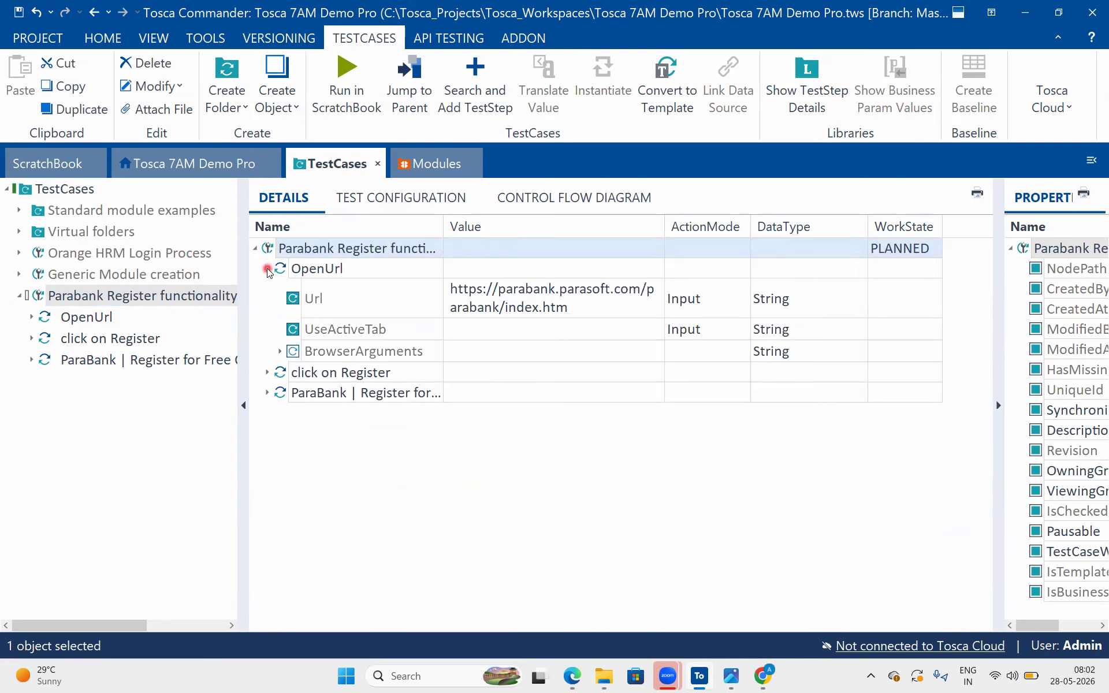
left_click(267, 269)
left_click(267, 288)
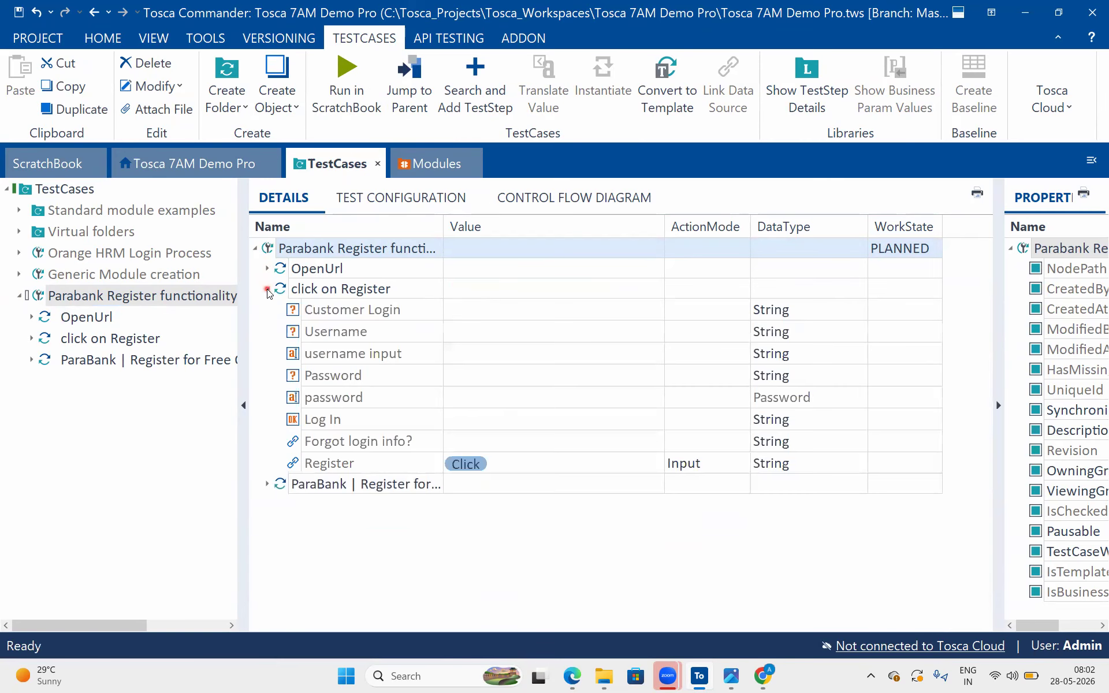
left_click(267, 289)
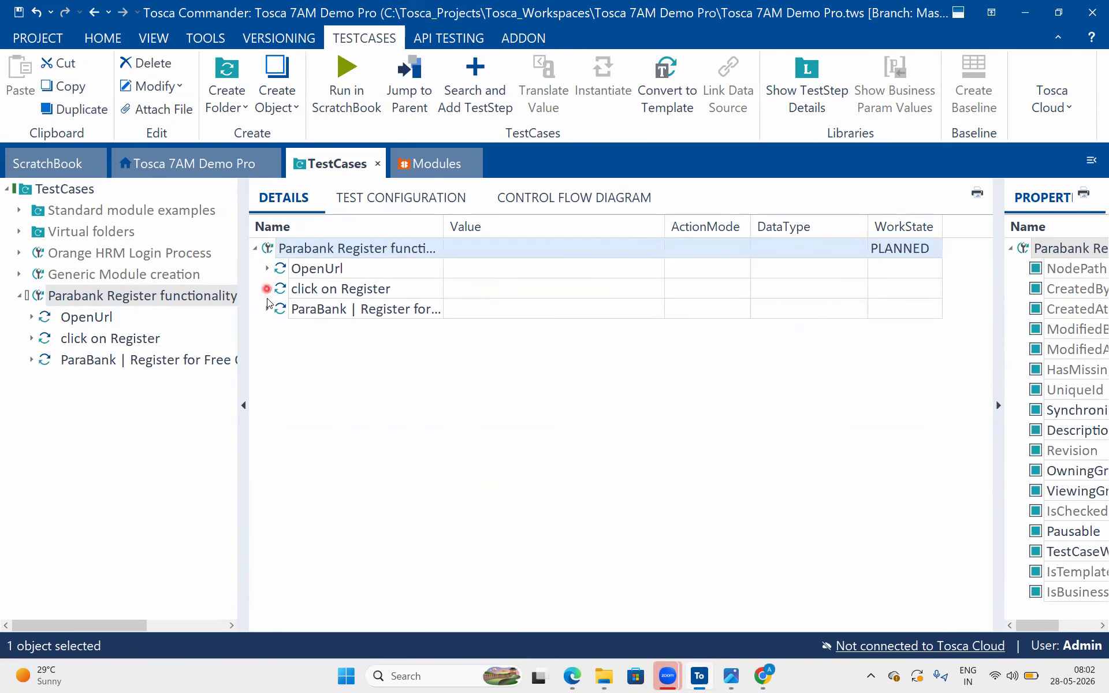
left_click(268, 309)
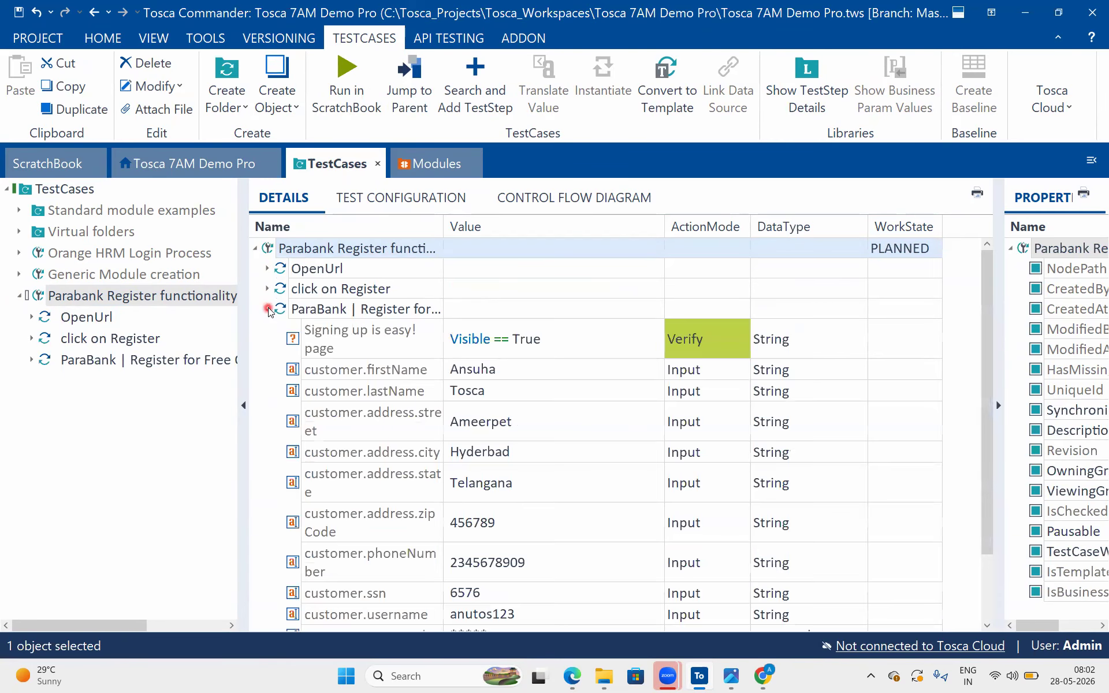
scroll(622, 547, "down", 1)
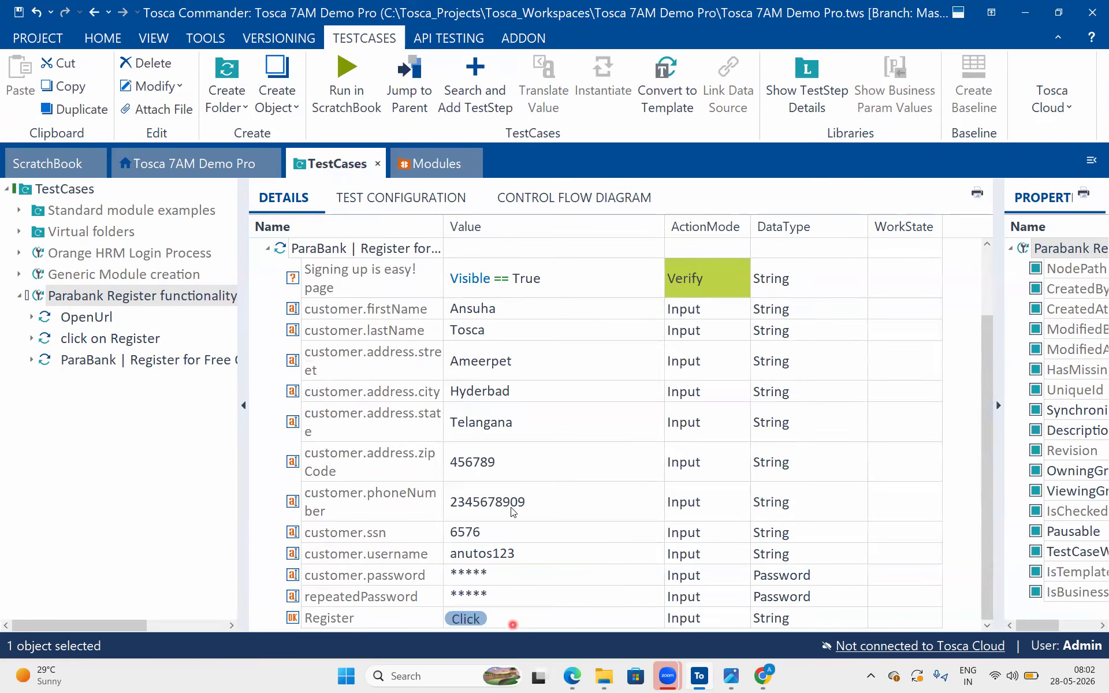
scroll(511, 512, "up", 1)
left_click(267, 309)
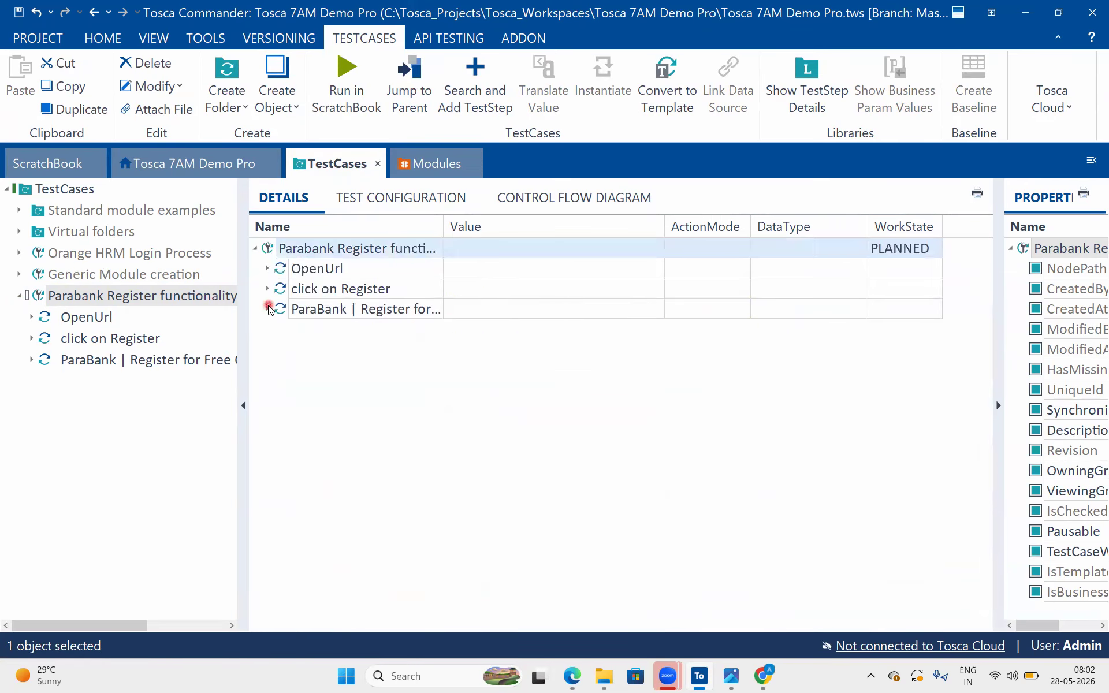
Switch to Chrome, replace the ParaBank registration tab with a new blank tab, and minimize the browser window
left_click(763, 676)
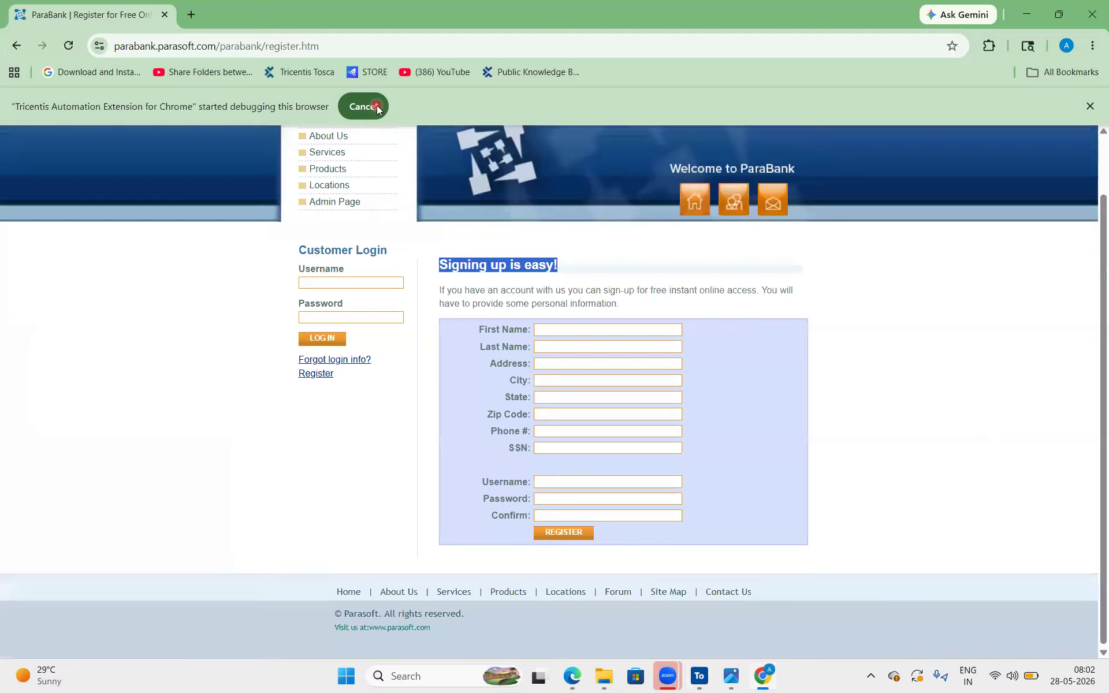
left_click(191, 15)
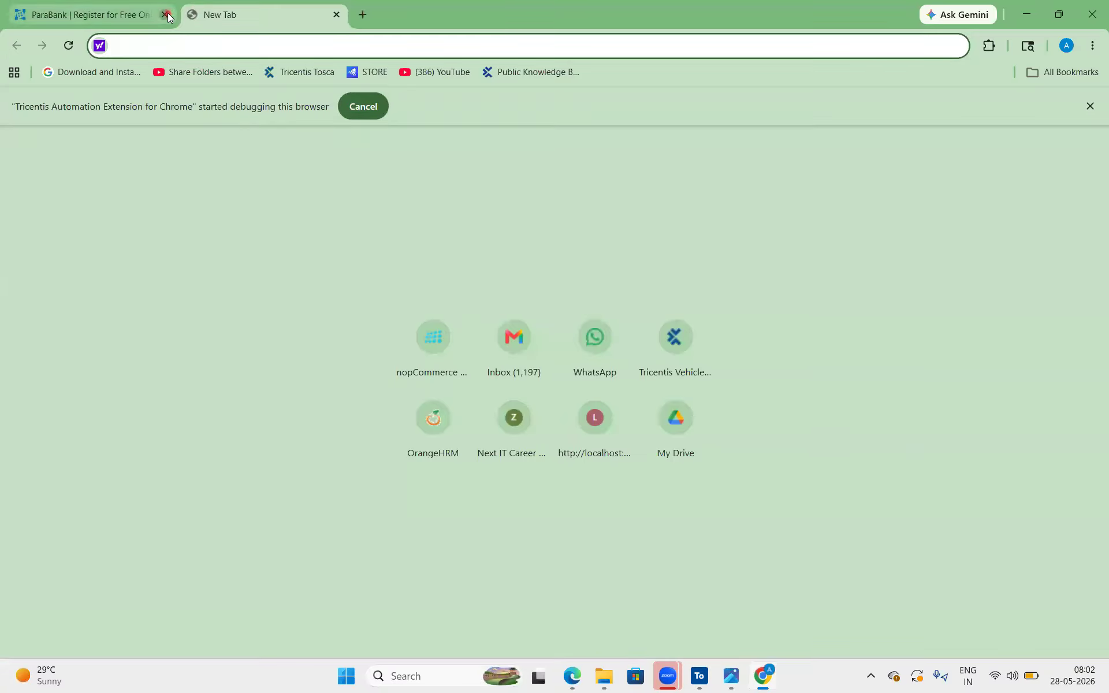
left_click(165, 15)
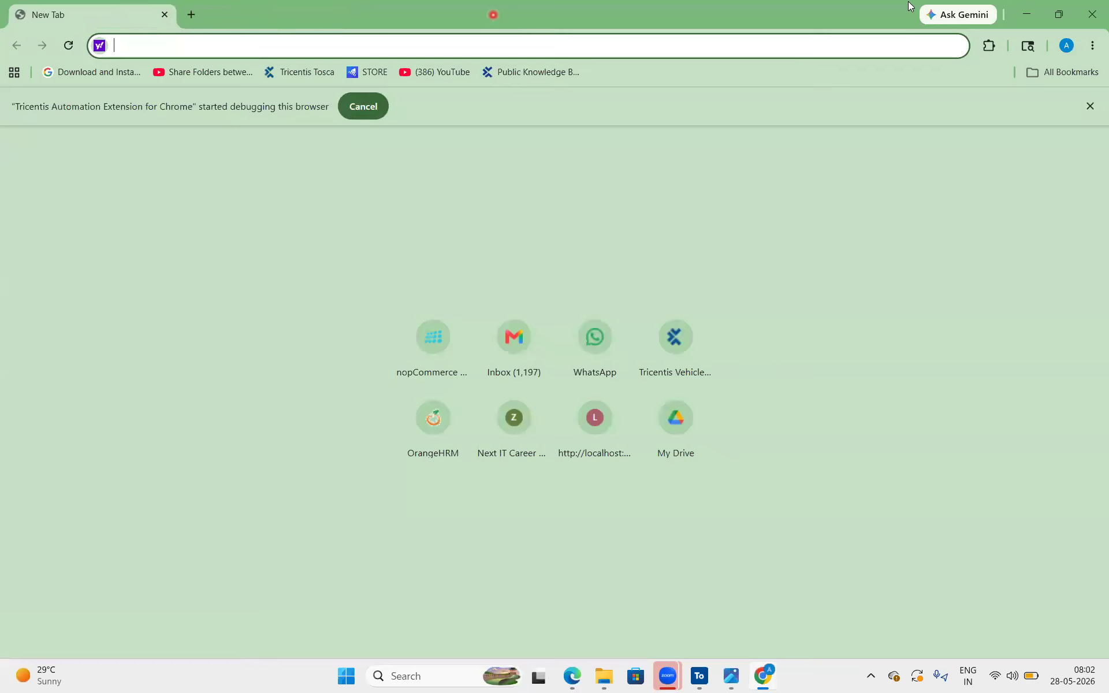
left_click(1031, 14)
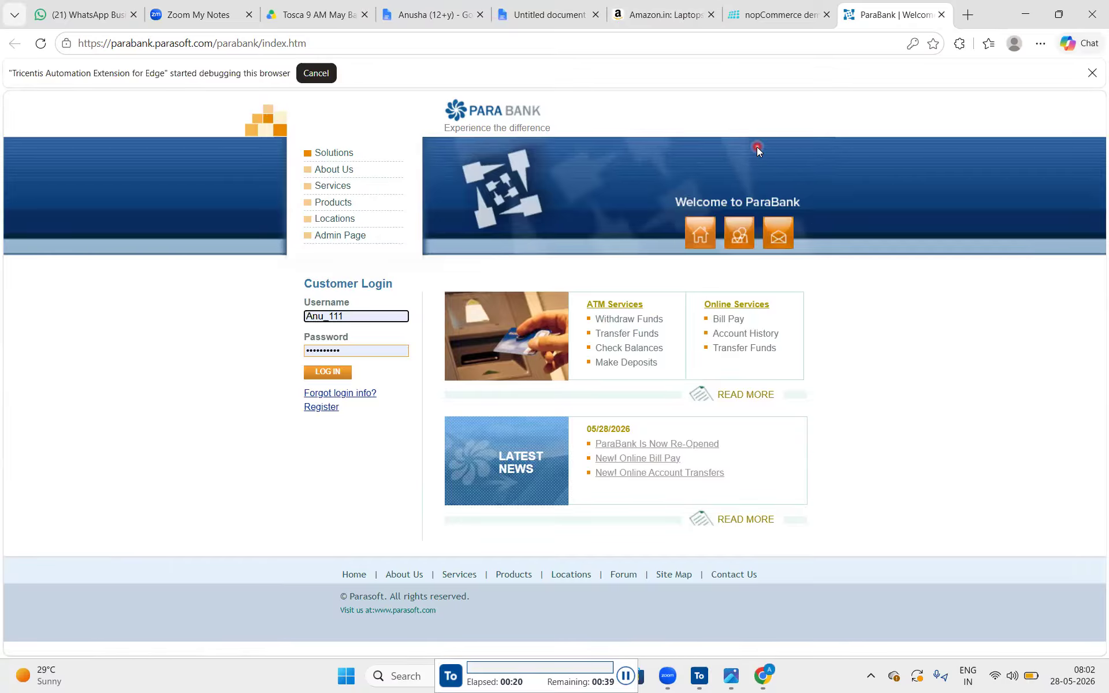
Follow the Register link on the ParaBank home page opened in Edge by the test run
left_click(321, 408)
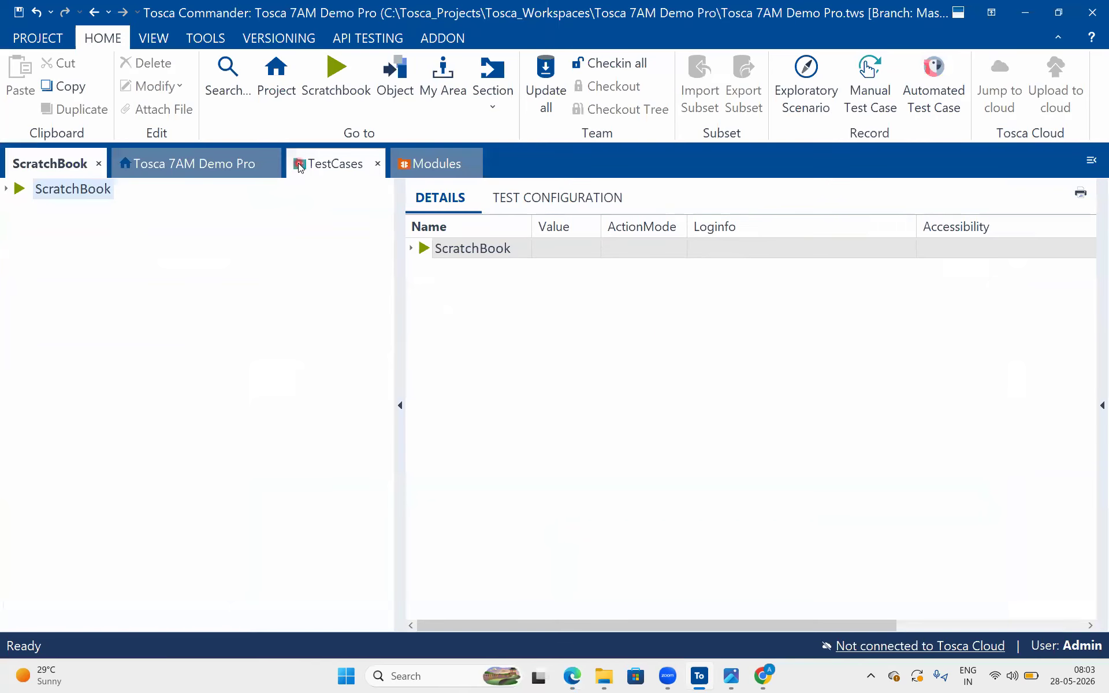
In Tosca Commander, add a test configuration parameter named Browser to the Parabank Register functionality test case
left_click(323, 164)
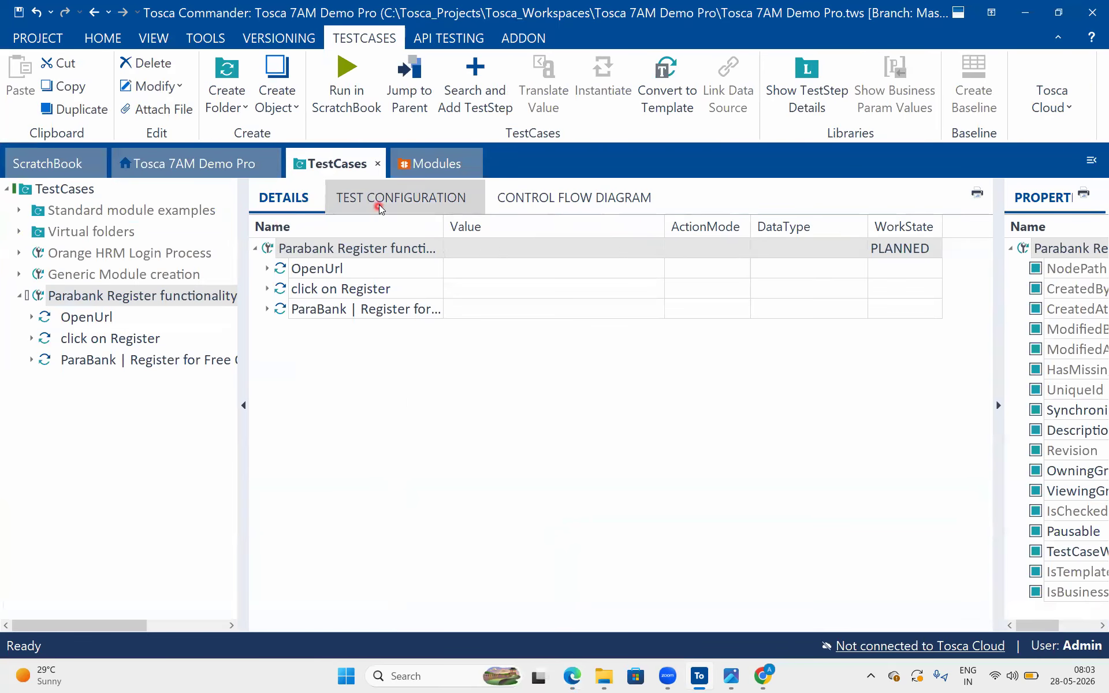
left_click(382, 199)
right_click(268, 250)
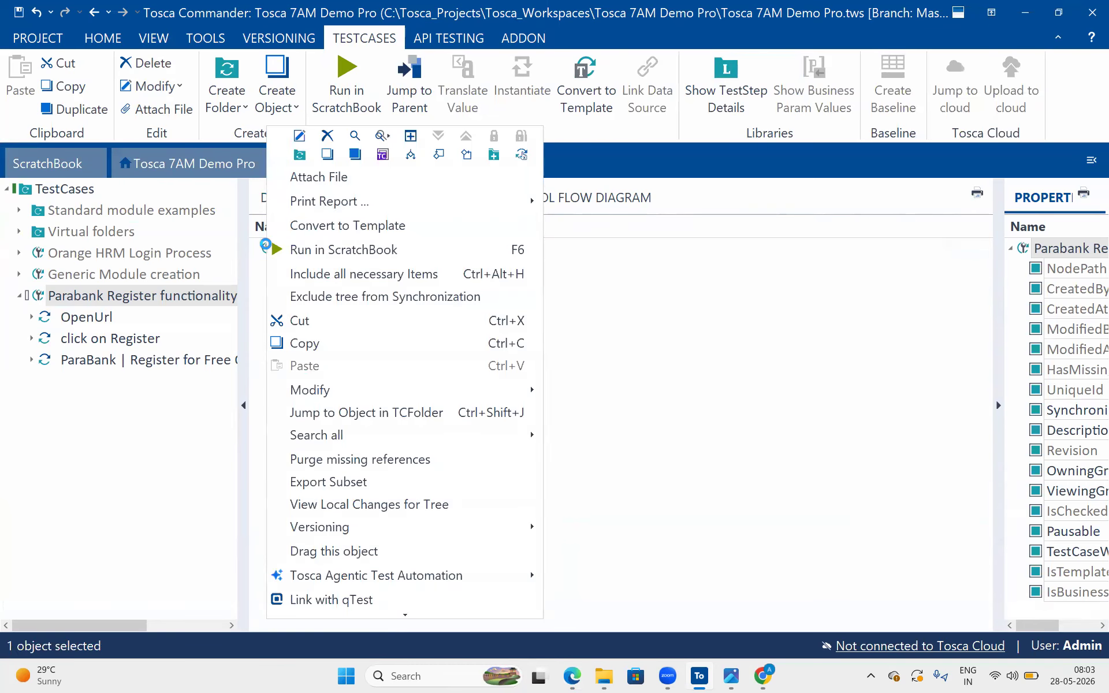
left_click(355, 155)
type("Browser")
key("Return")
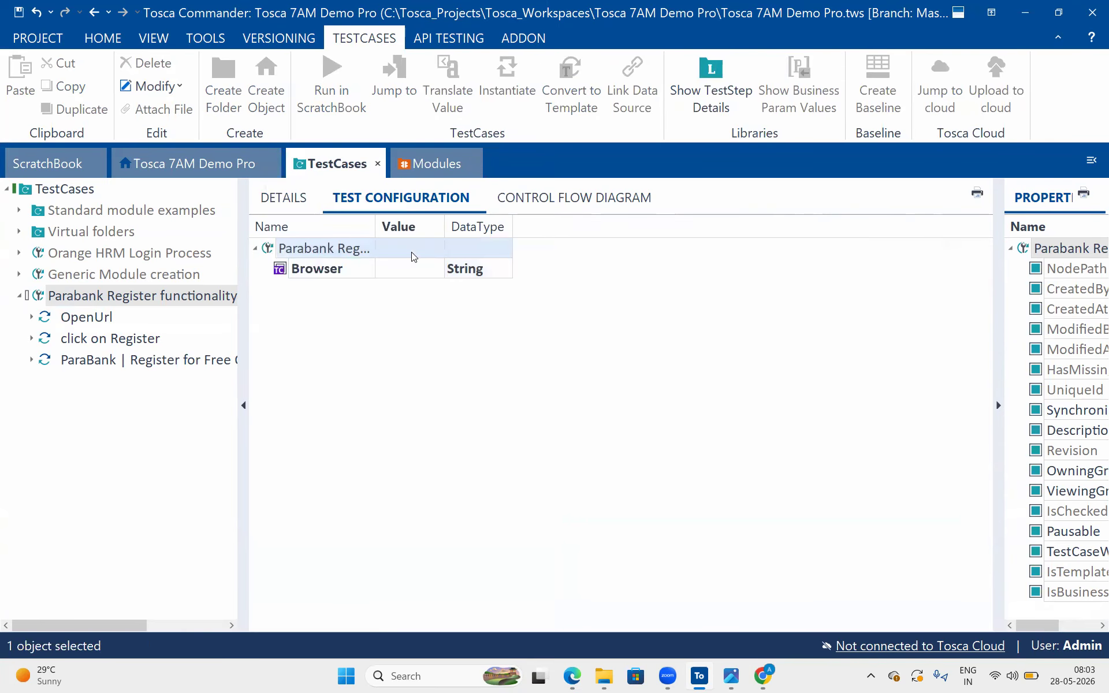
Set the Browser test configuration parameter of the Parabank Register functionality test case to Chrome
left_click(408, 268)
type("Chrome")
left_click(478, 383)
In the ParaBank registration test step details, change the customer.username value to anutos1234
left_click(288, 205)
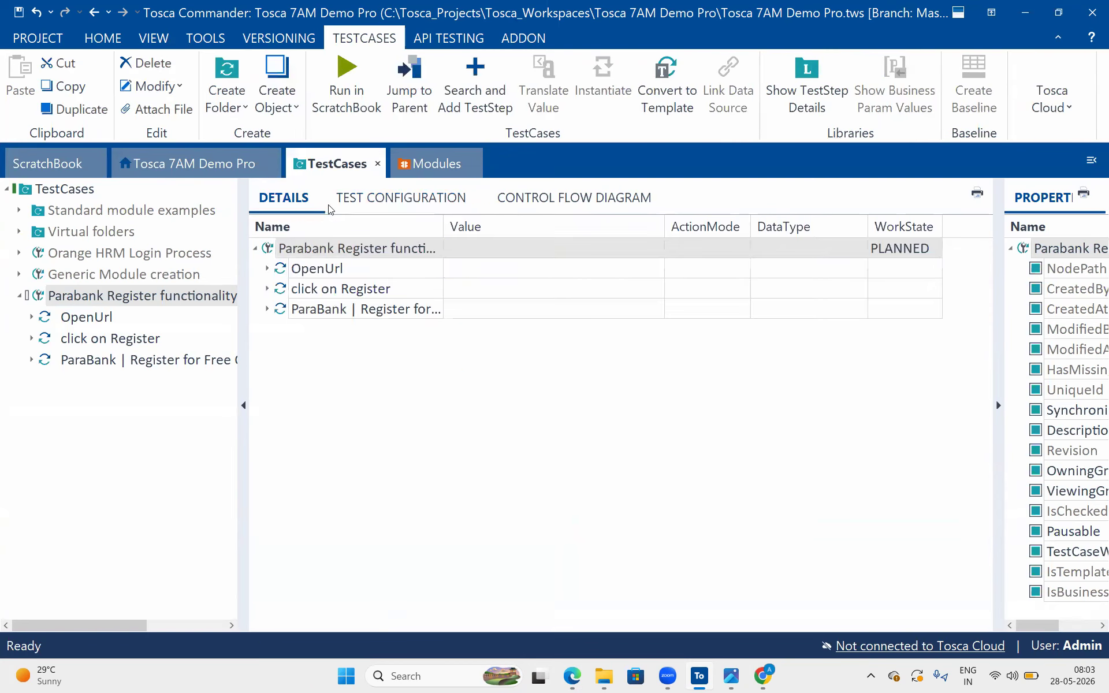
left_click(267, 309)
scroll(554, 364, "down", 1)
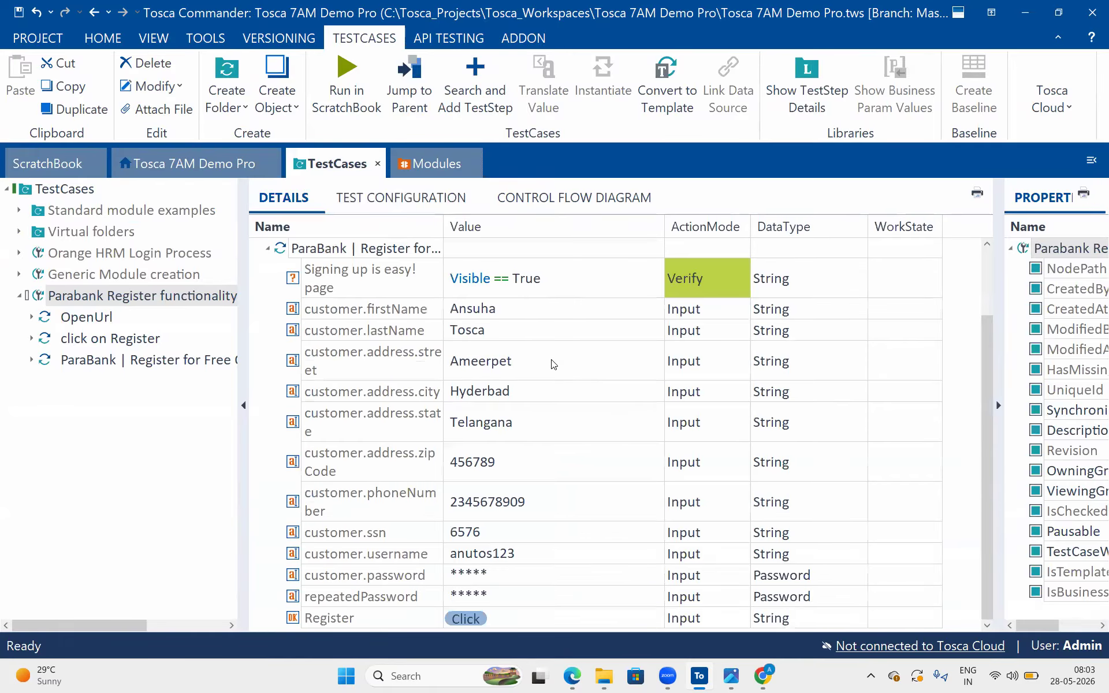
left_click(505, 554)
left_click(498, 556)
left_click(532, 556)
type("4")
key("Return")
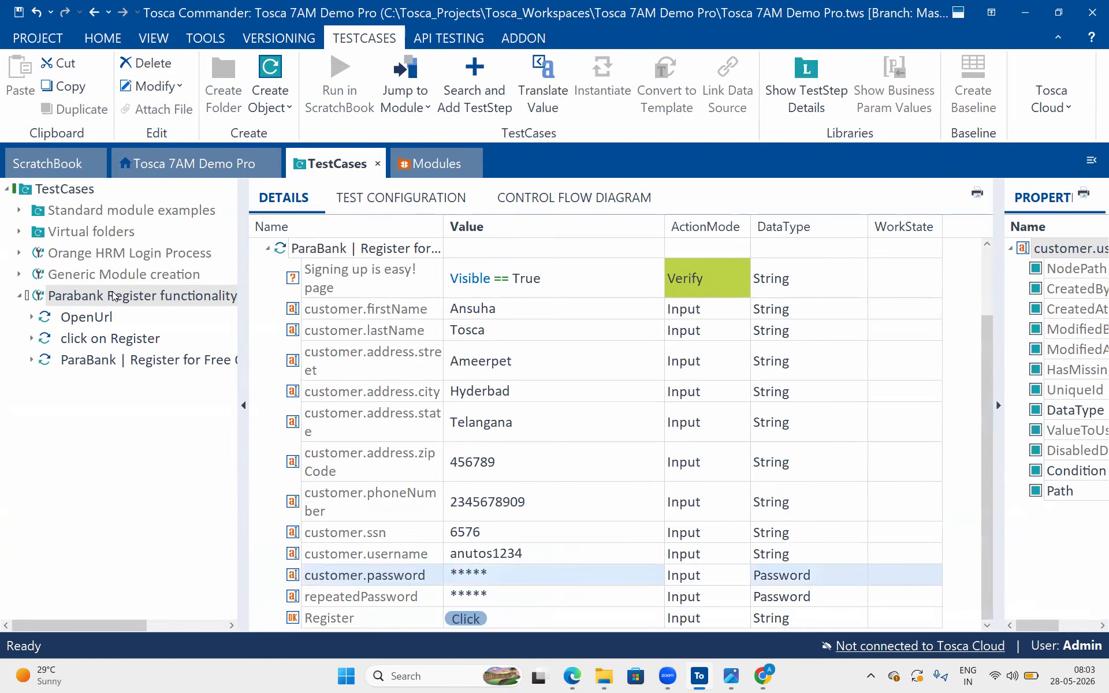
Run the whole Parabank Register functionality test case in ScratchBook
scroll(333, 255, "up", 1)
left_click(307, 252)
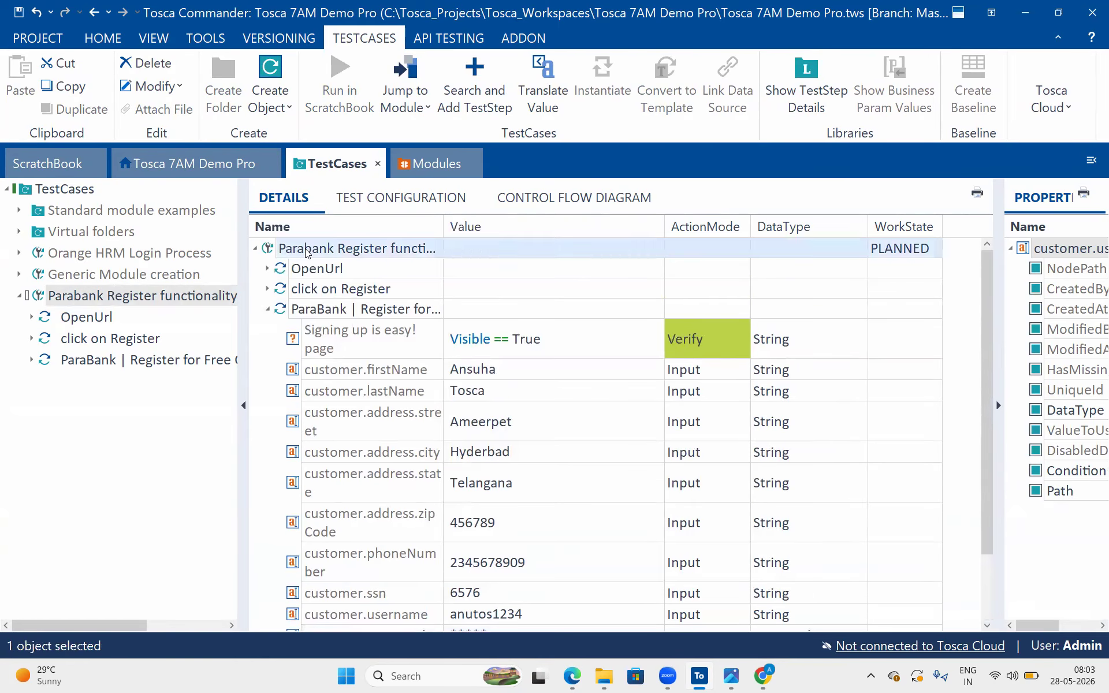
left_click(339, 91)
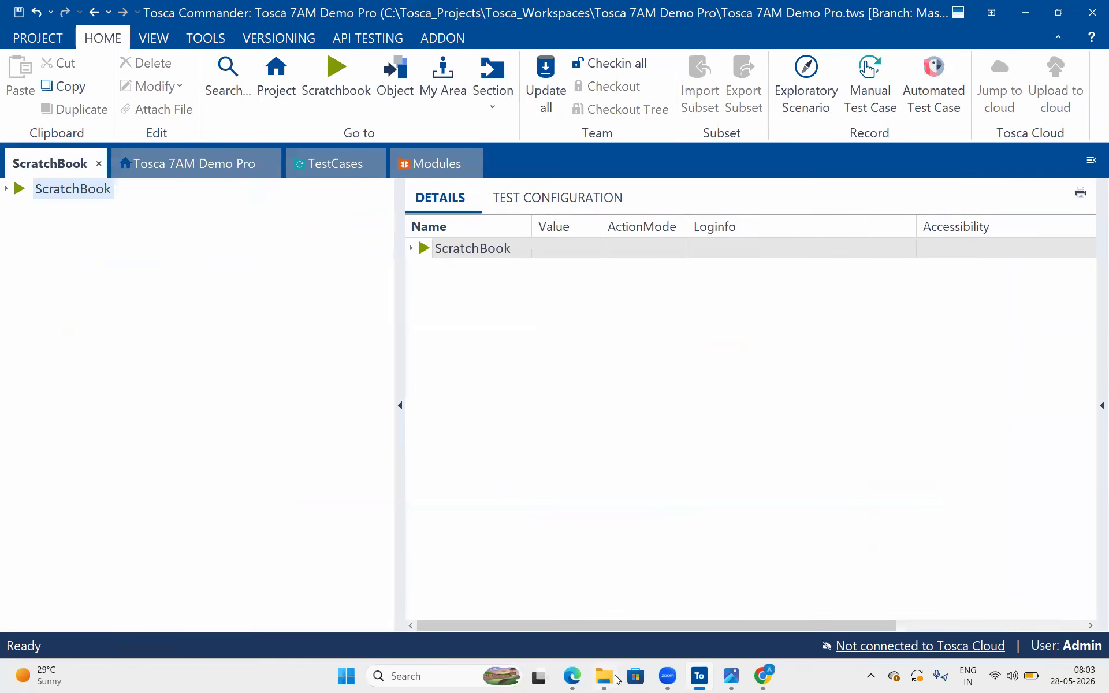
Switch to Edge, highlight the "Verify register success message" line in the Google Docs test notes, and minimize the browser
left_click(540, 676)
left_click(646, 217)
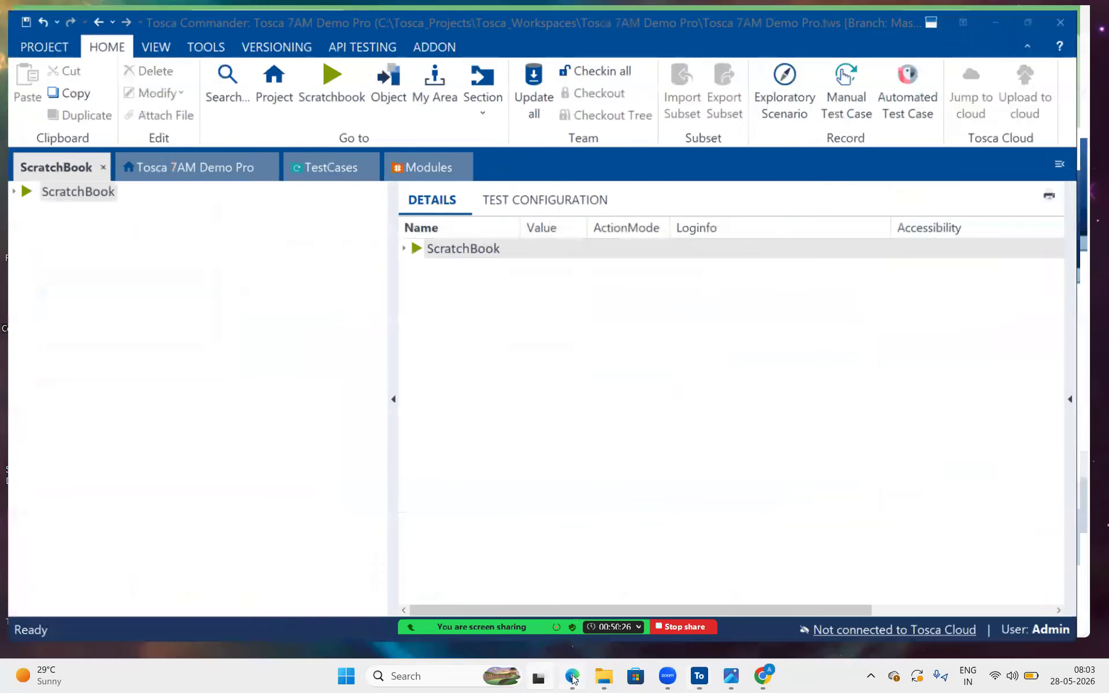
left_click(593, 6)
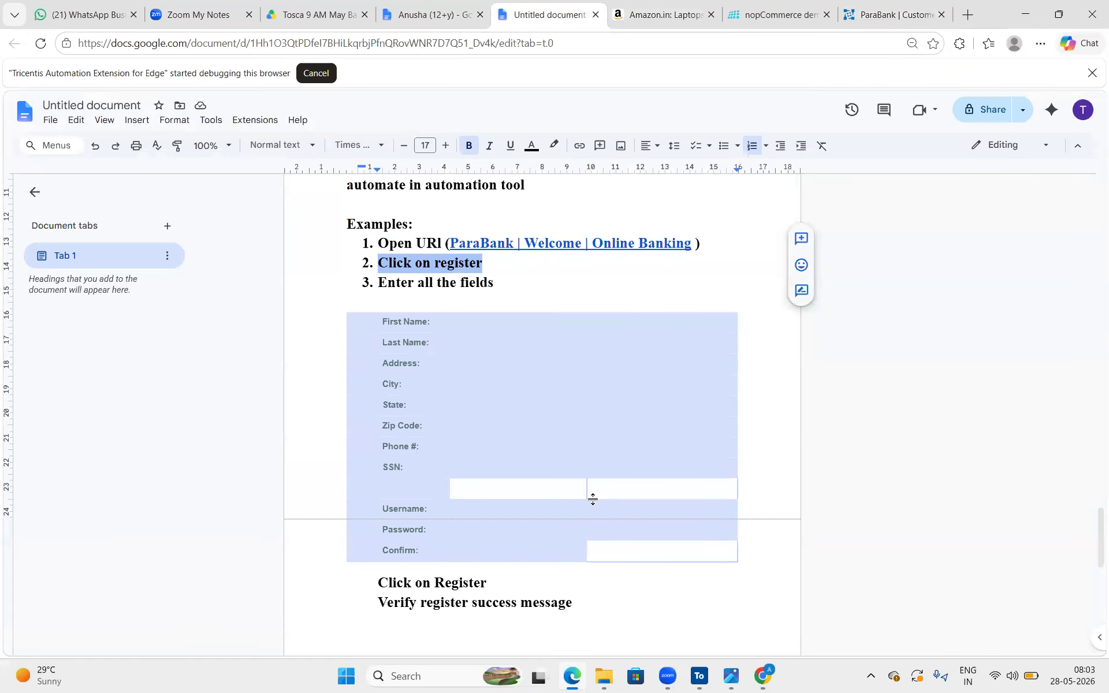
scroll(592, 500, "down", 4)
left_click_drag(601, 392, 359, 387)
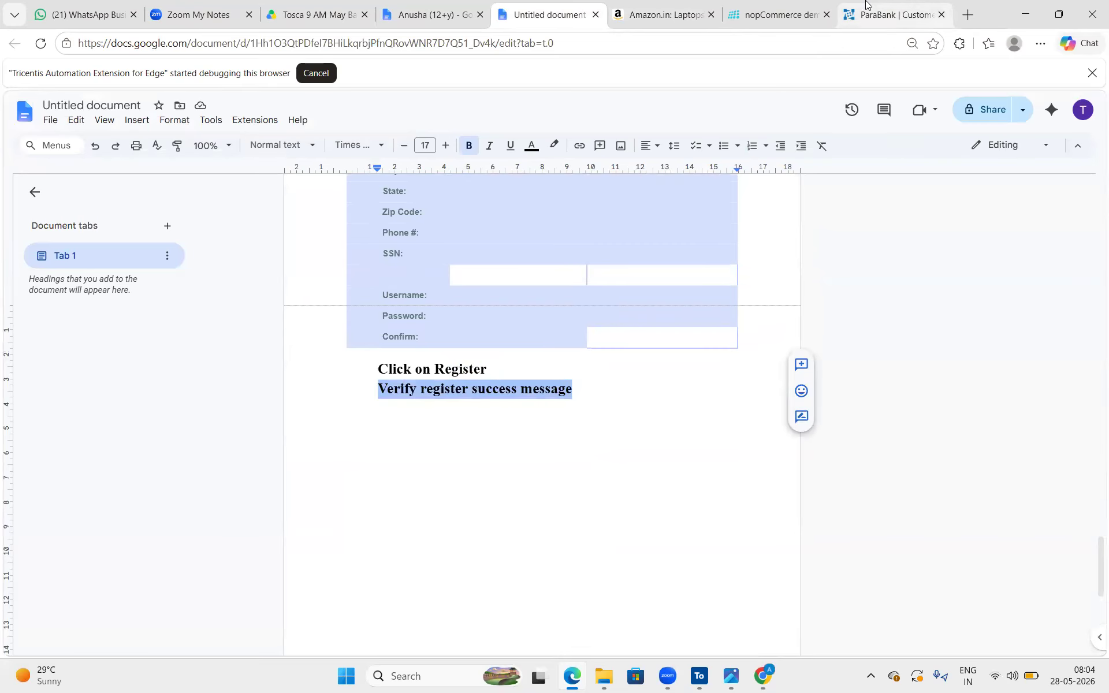
left_click(1025, 15)
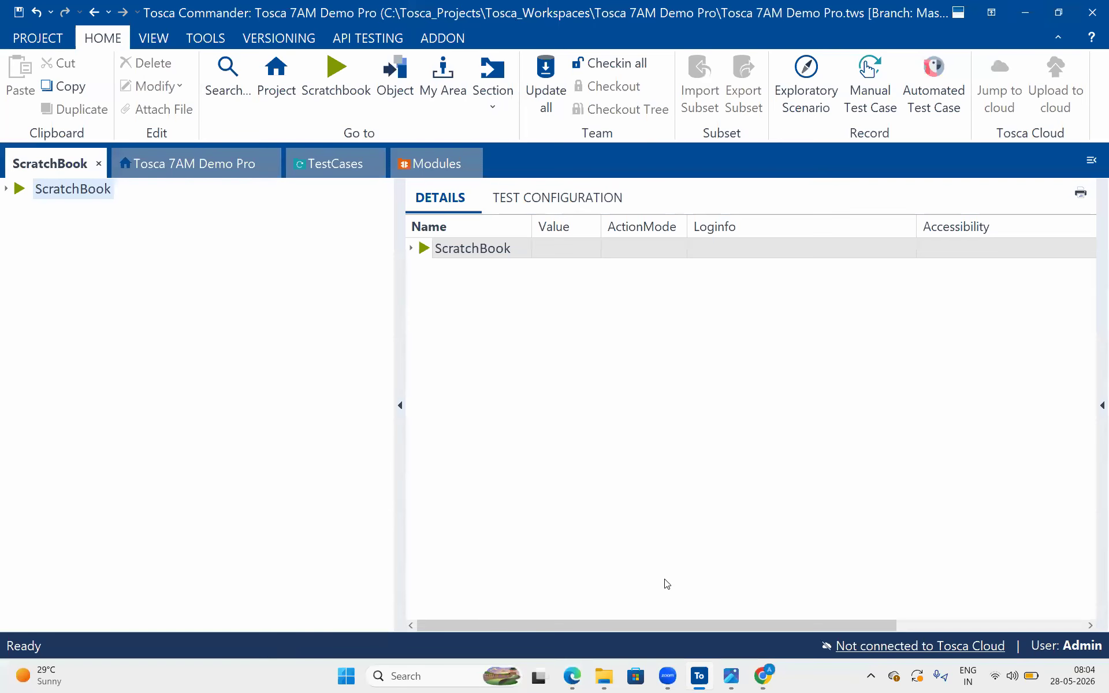
View the registration result in Chrome, and from Tosca Commander's Parabank | Home module folder scan the ParaBank | Customer Created window as an application
left_click(763, 674)
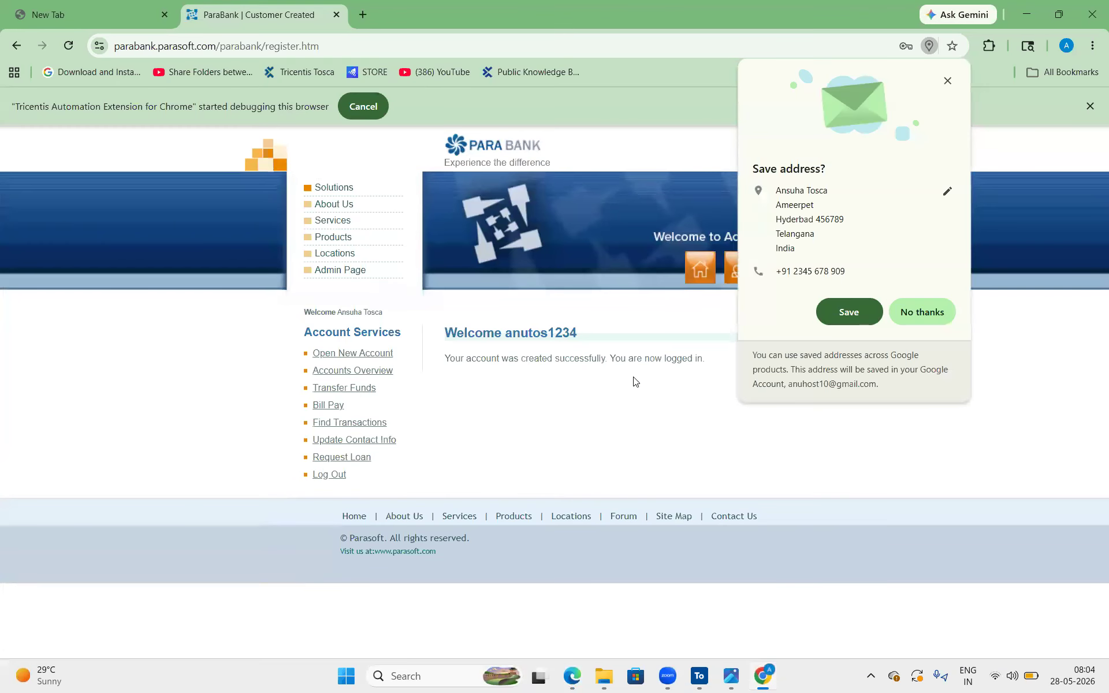
left_click(701, 675)
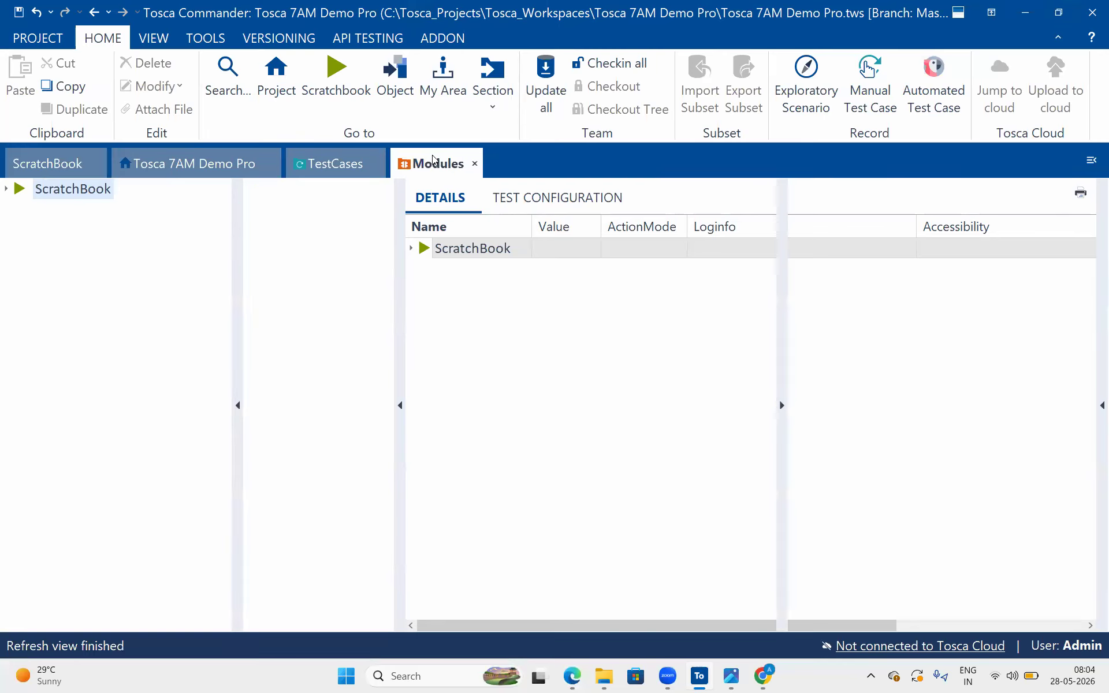
left_click(434, 161)
left_click(57, 346)
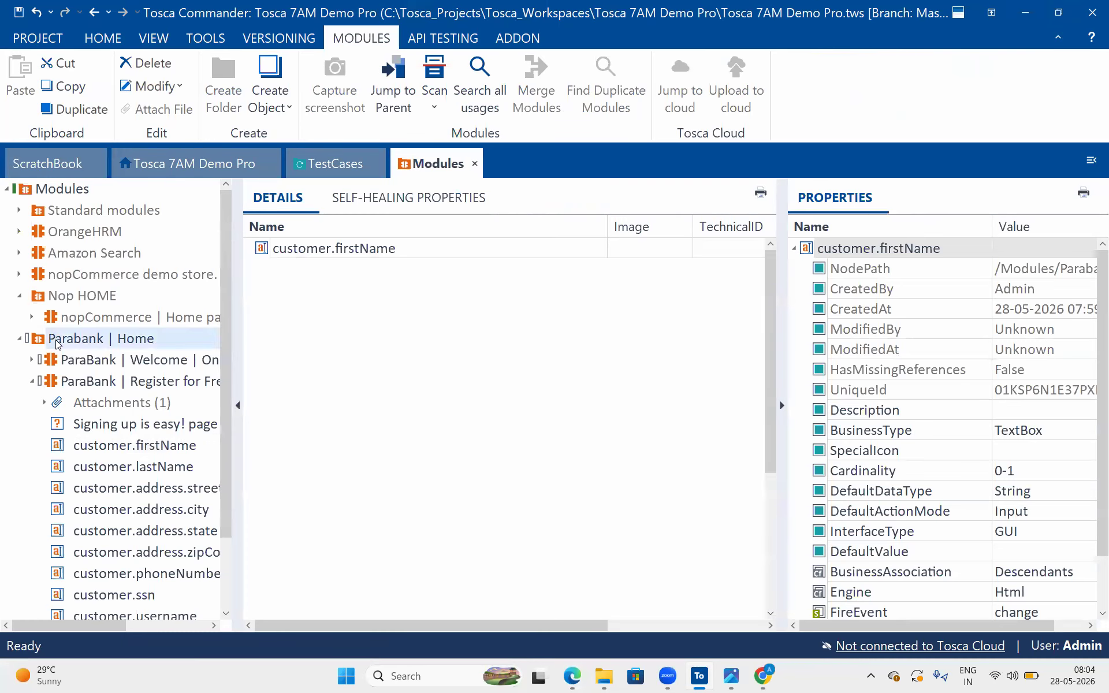
left_click(445, 84)
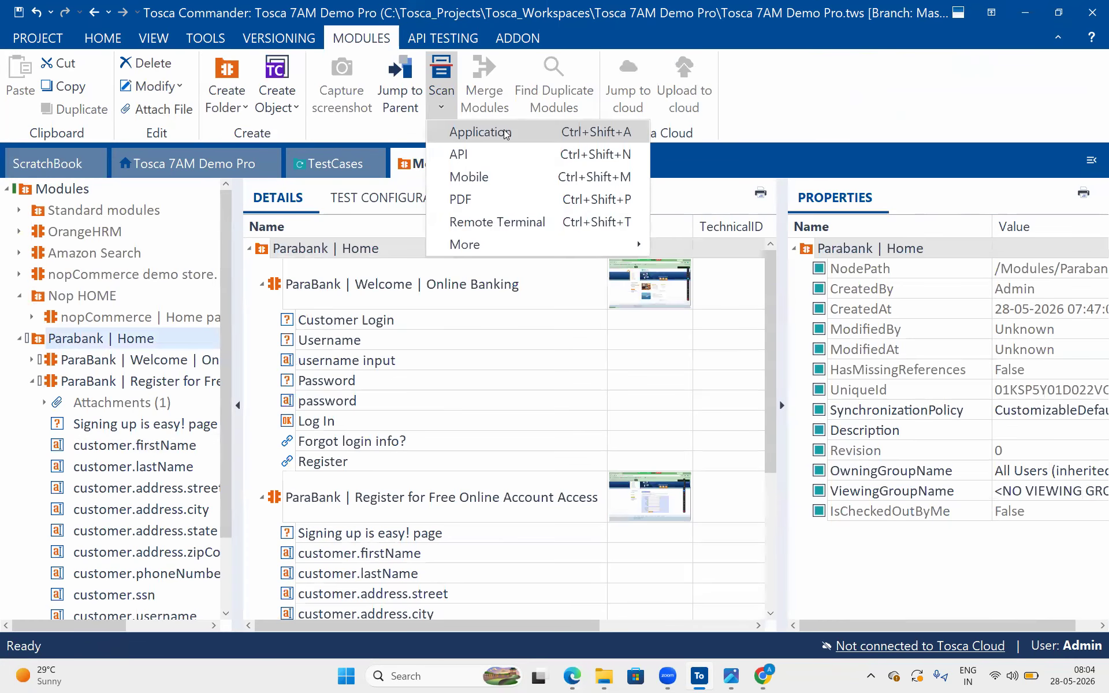
left_click(503, 129)
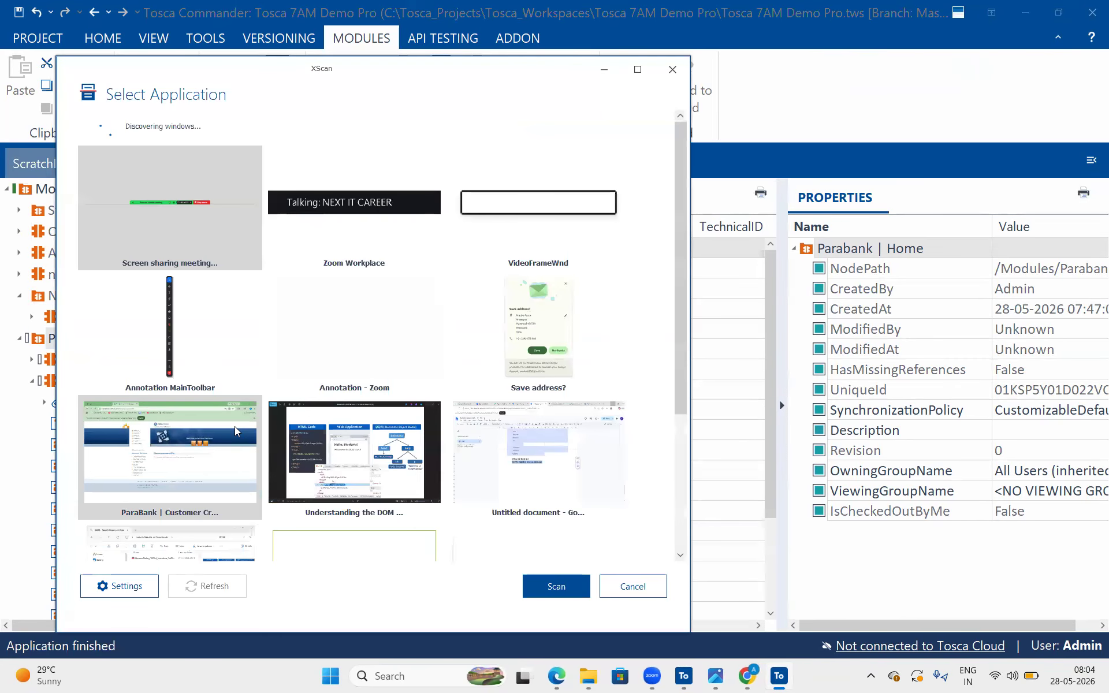
left_click(234, 426)
left_click(566, 587)
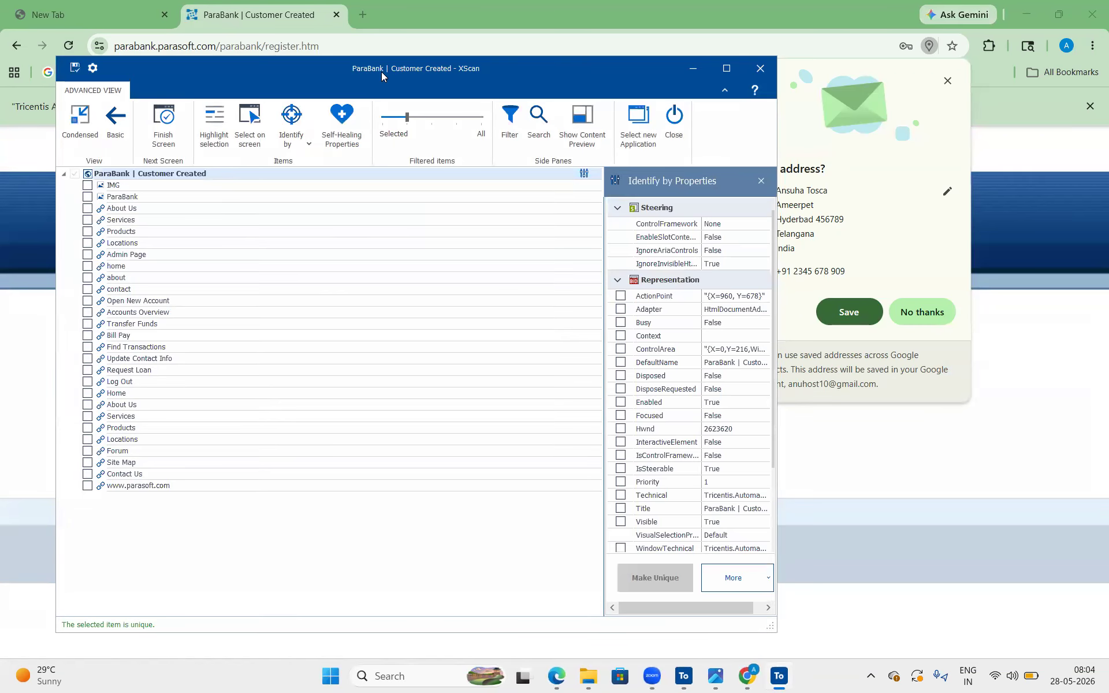
Move the XScan window aside and pick the welcome heading and the account-created message on the page as module controls
left_click_drag(346, 74, 754, 130)
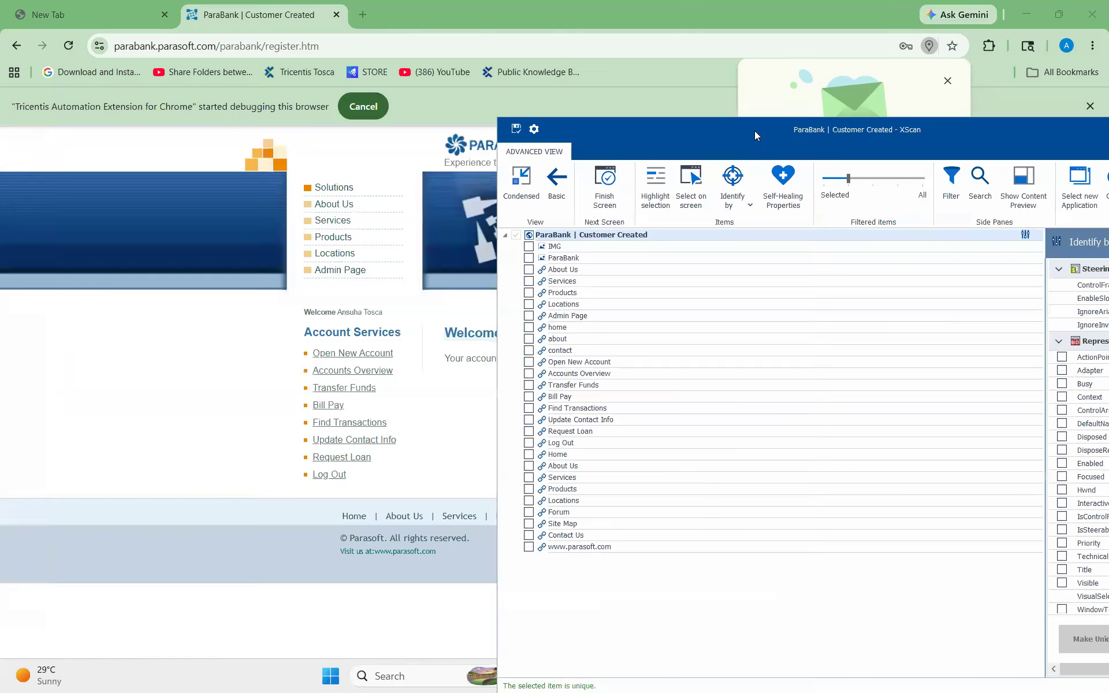
left_click_drag(917, 130, 940, 111)
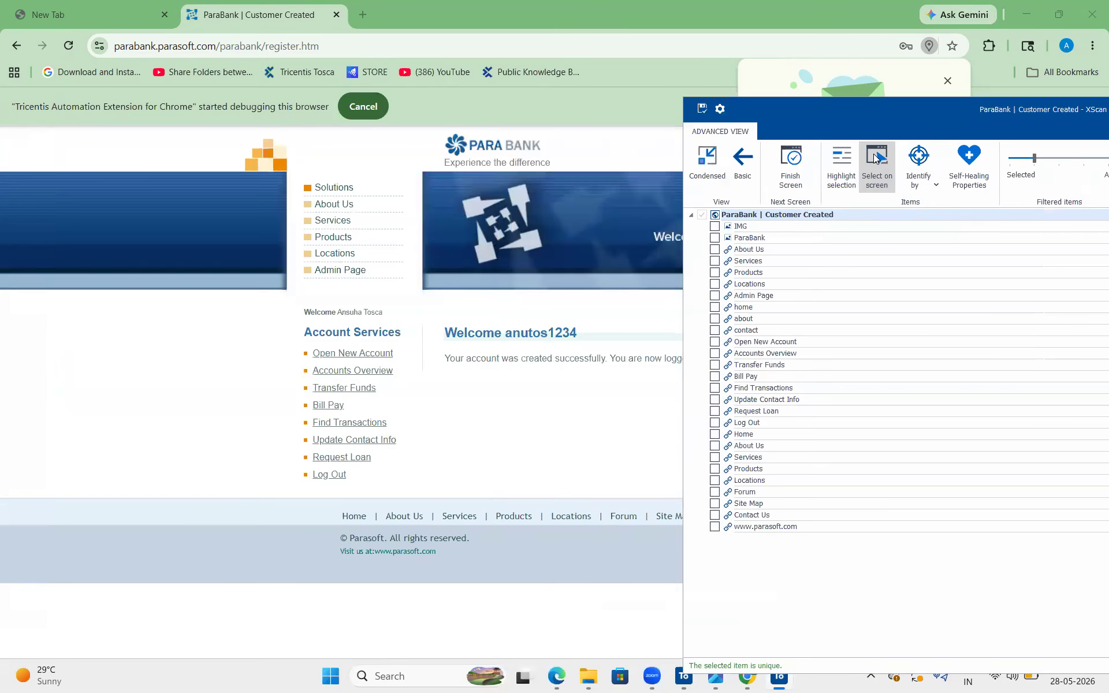
left_click(876, 157)
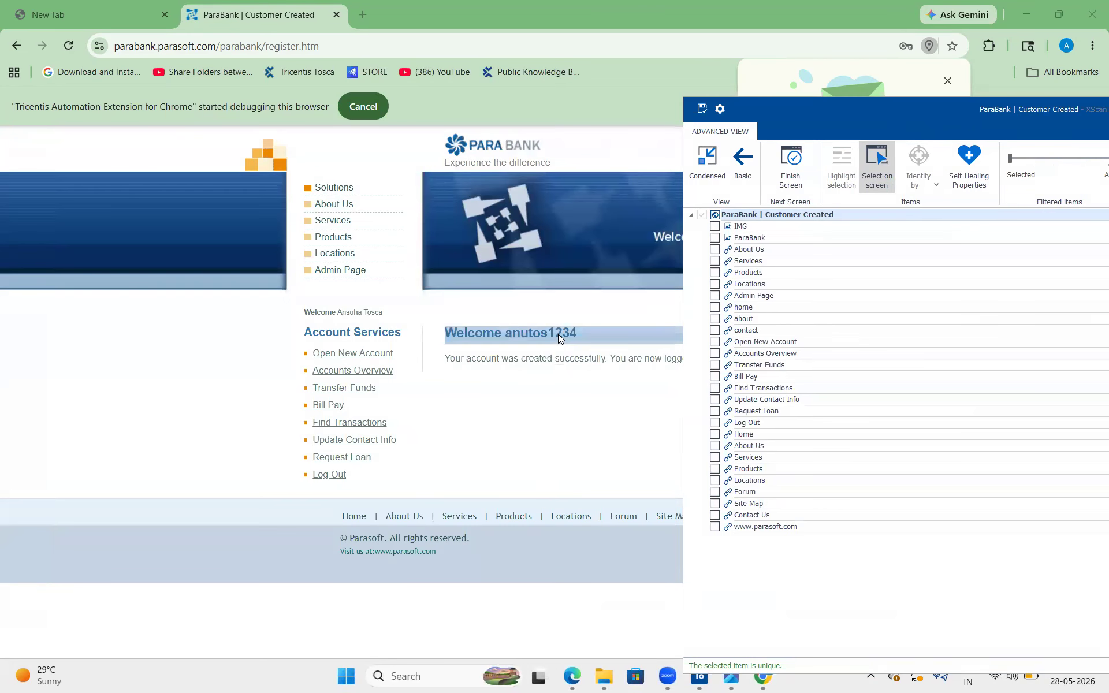
left_click(558, 334)
left_click(553, 357)
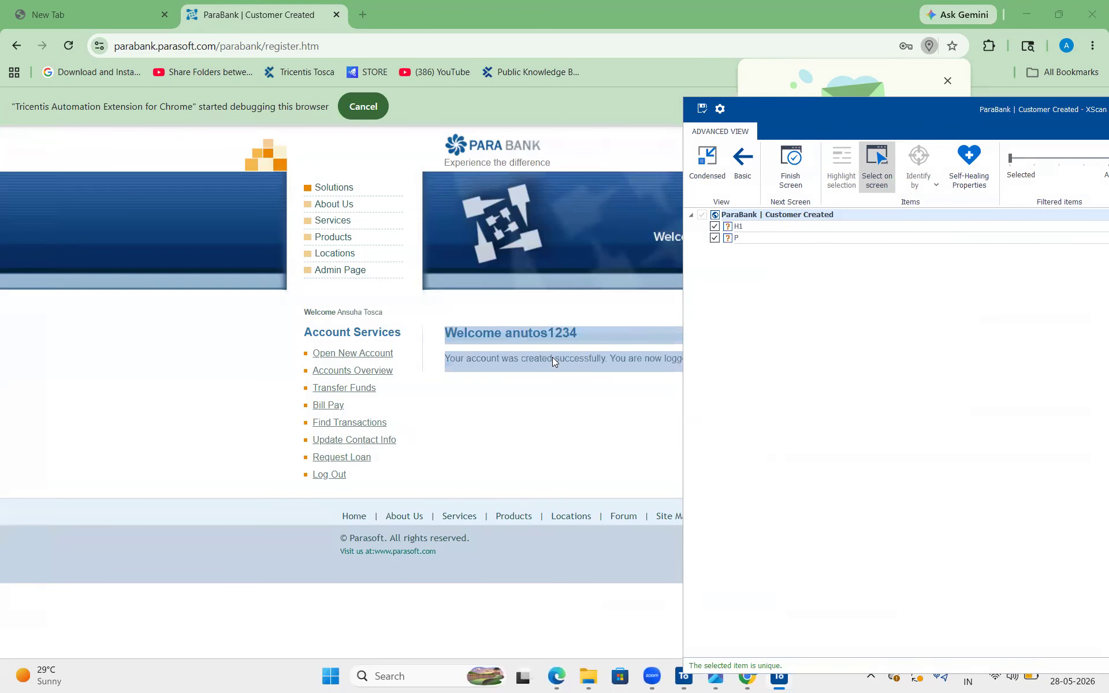
left_click(879, 174)
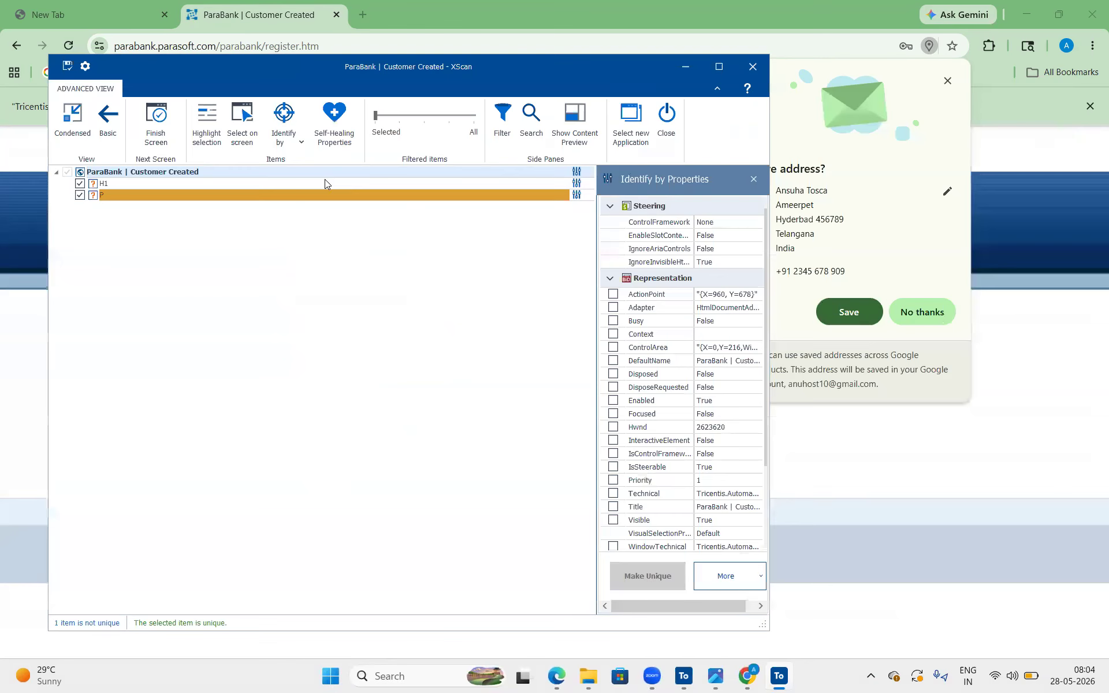
Rename the H1 control to its InnerText value, "Welcome anutos1234"
left_click(231, 180)
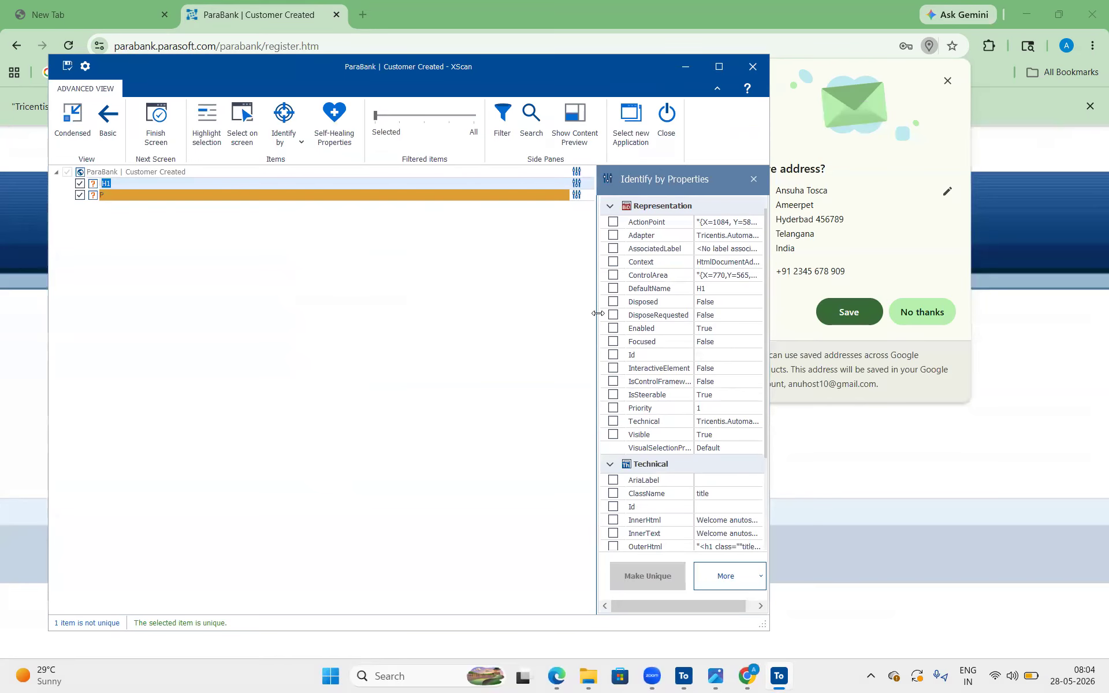
left_click_drag(598, 313, 486, 313)
scroll(682, 390, "down", 2)
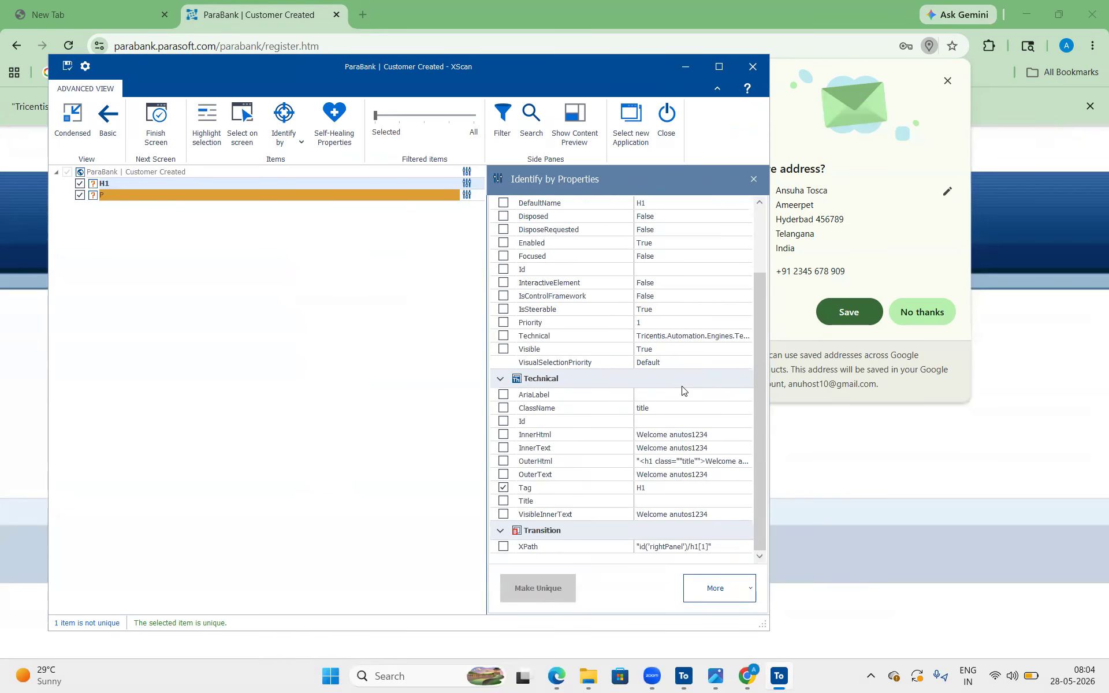
left_click(710, 443)
key("ctrl+c")
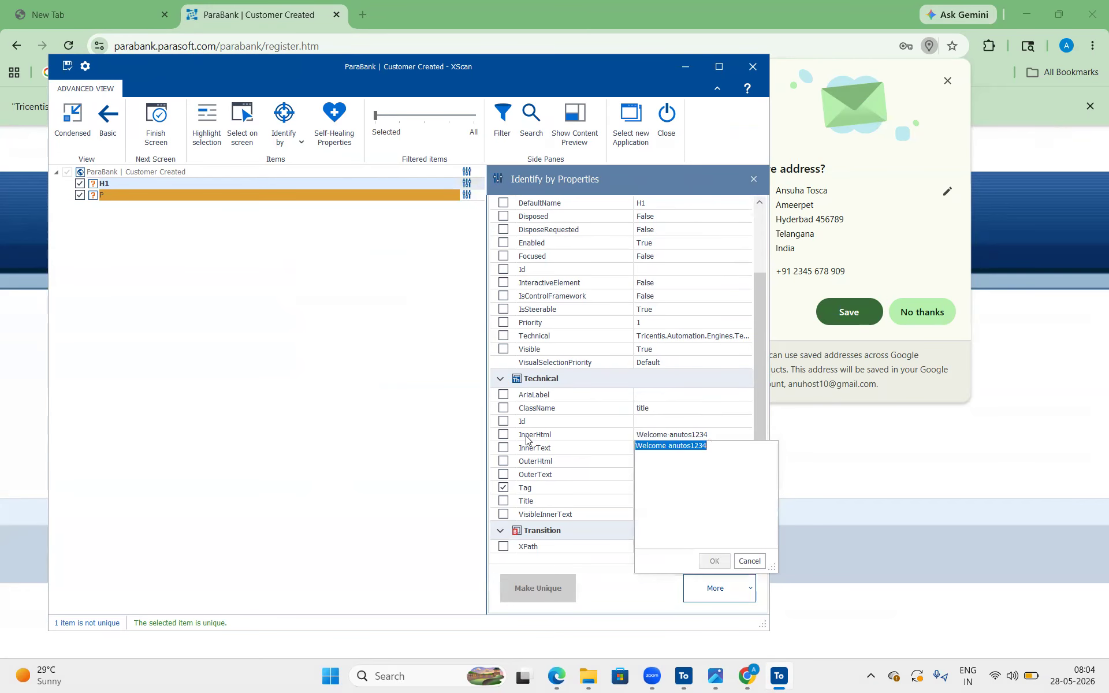
left_click(189, 177)
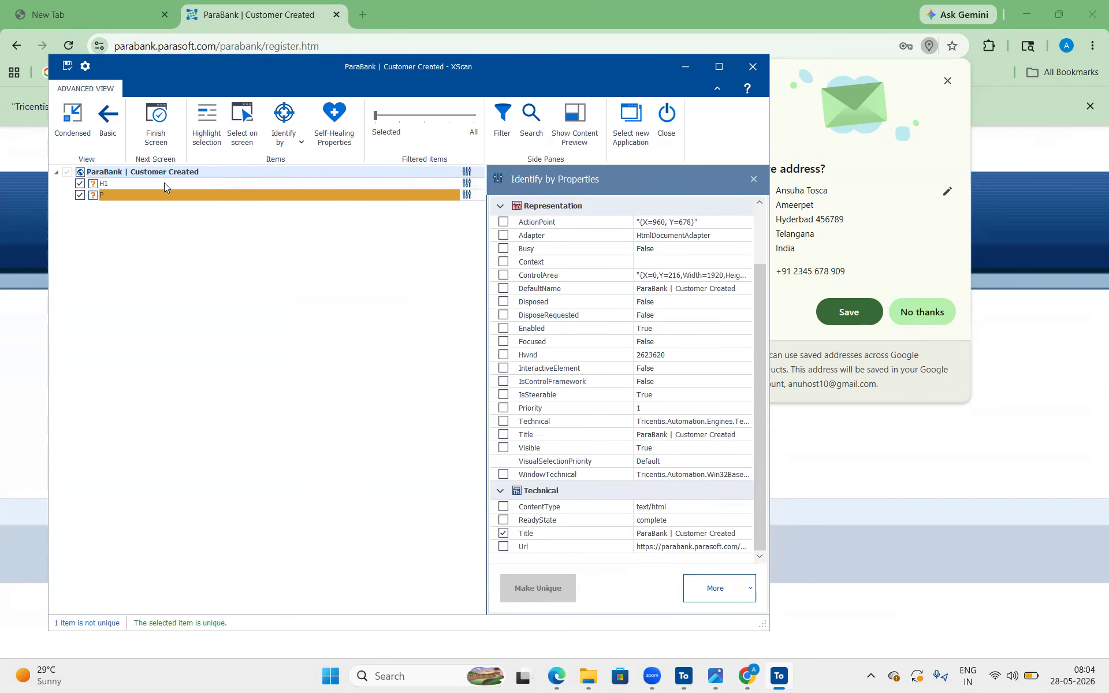
double_click(165, 184)
key("ctrl+v")
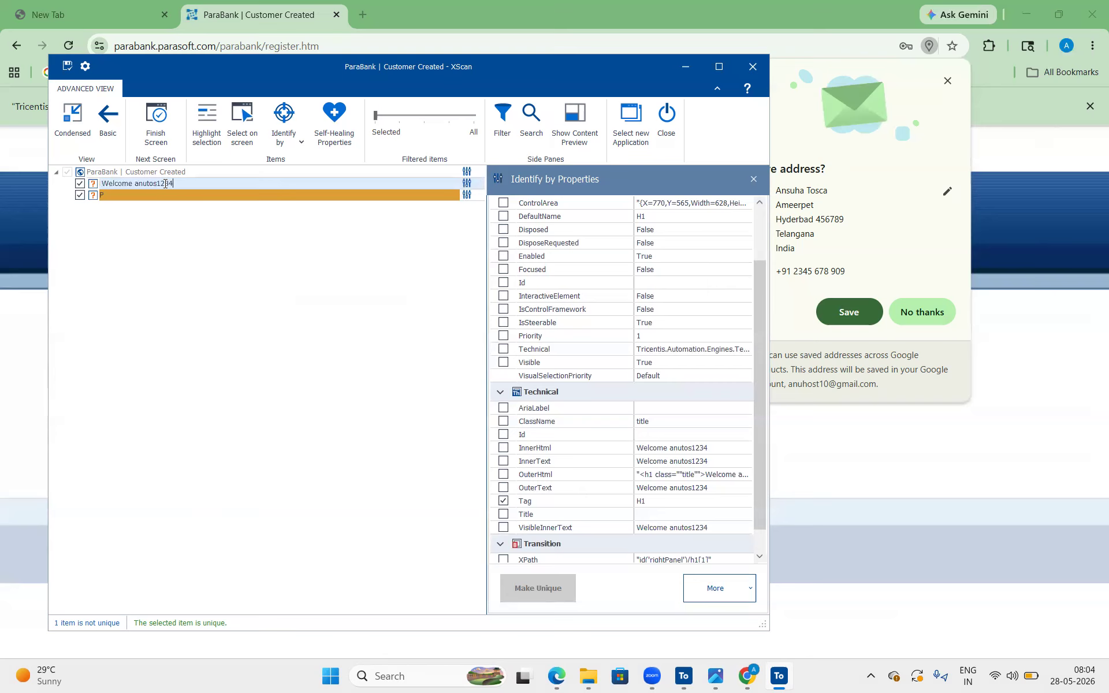
key("Return")
Make the P control uniquely identifiable by adding InnerHtml to its identifying properties
double_click(205, 197)
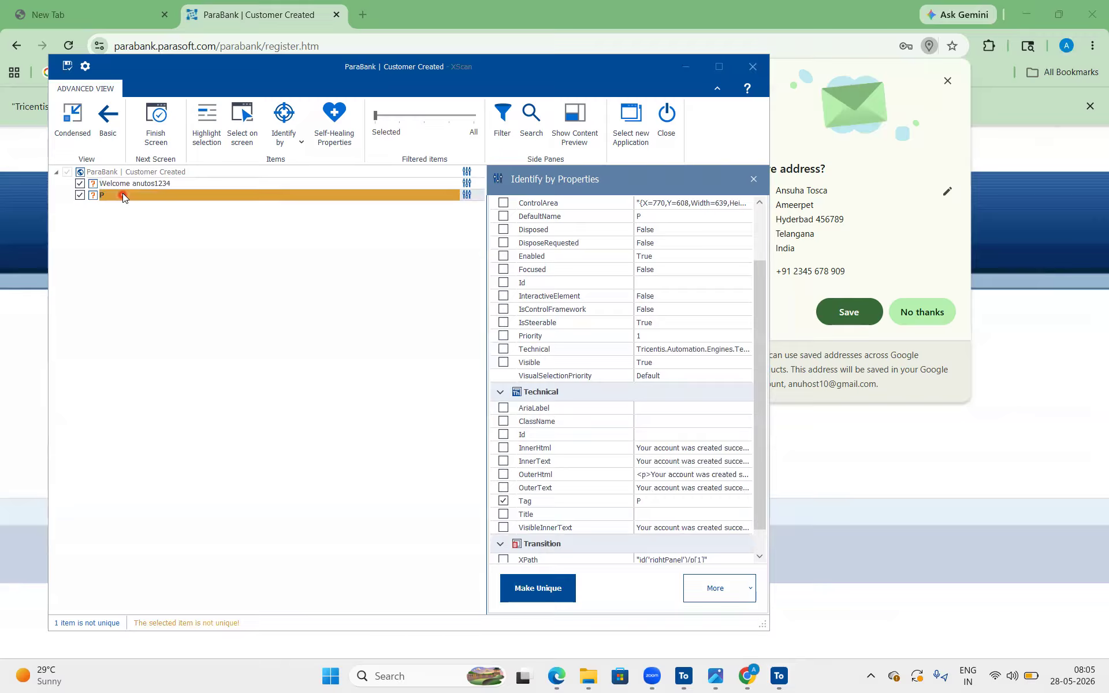
left_click(503, 447)
left_click(538, 588)
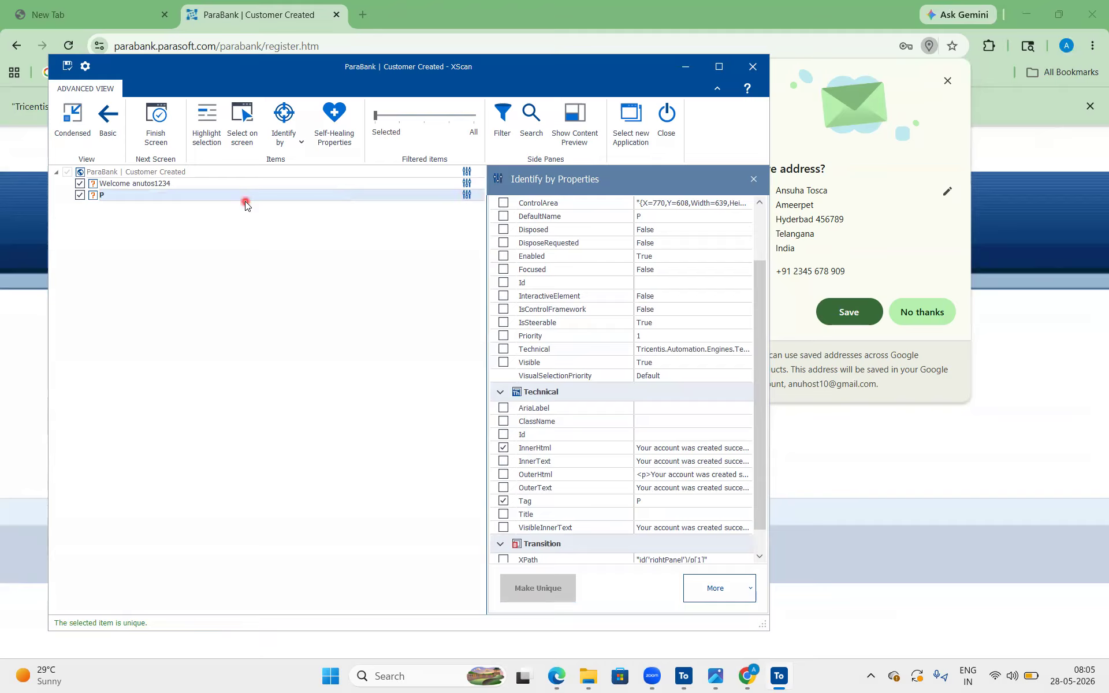
Rename the P control to its inner text, "Your account was created successfully. You are now logged in."
left_click(666, 461)
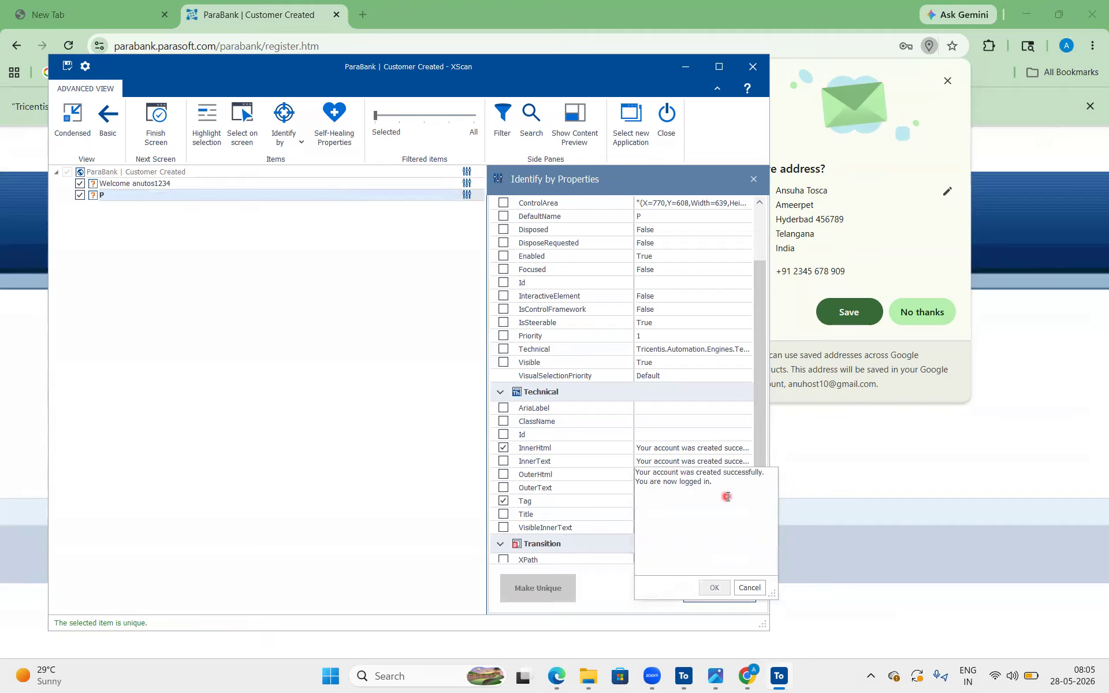
left_click_drag(727, 497, 605, 467)
key("ctrl+c")
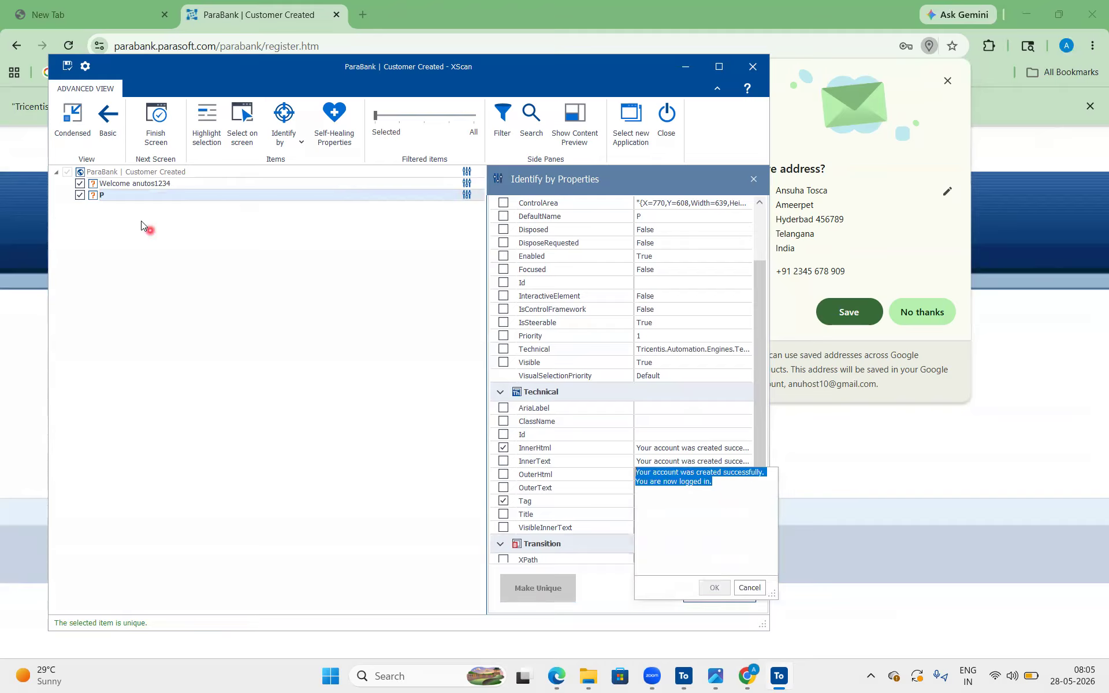
left_click(116, 195)
key("ctrl+v")
key("Return")
Save the ParaBank | Customer Created module, glance at the page in Chrome, and close XScan
left_click(65, 68)
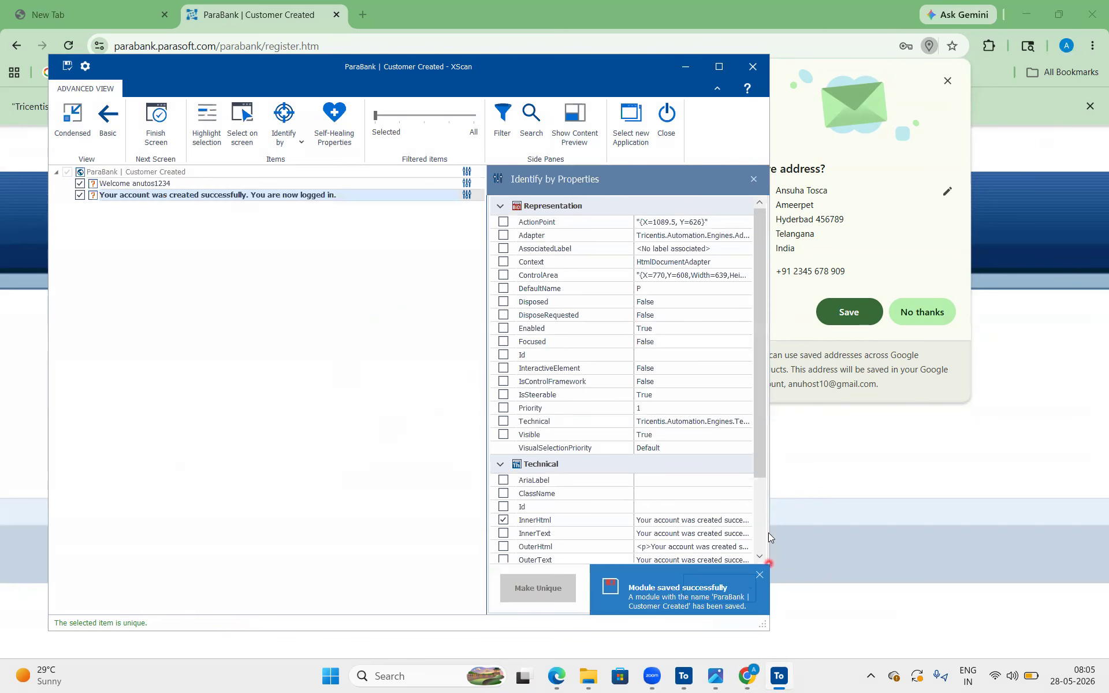
left_click(754, 679)
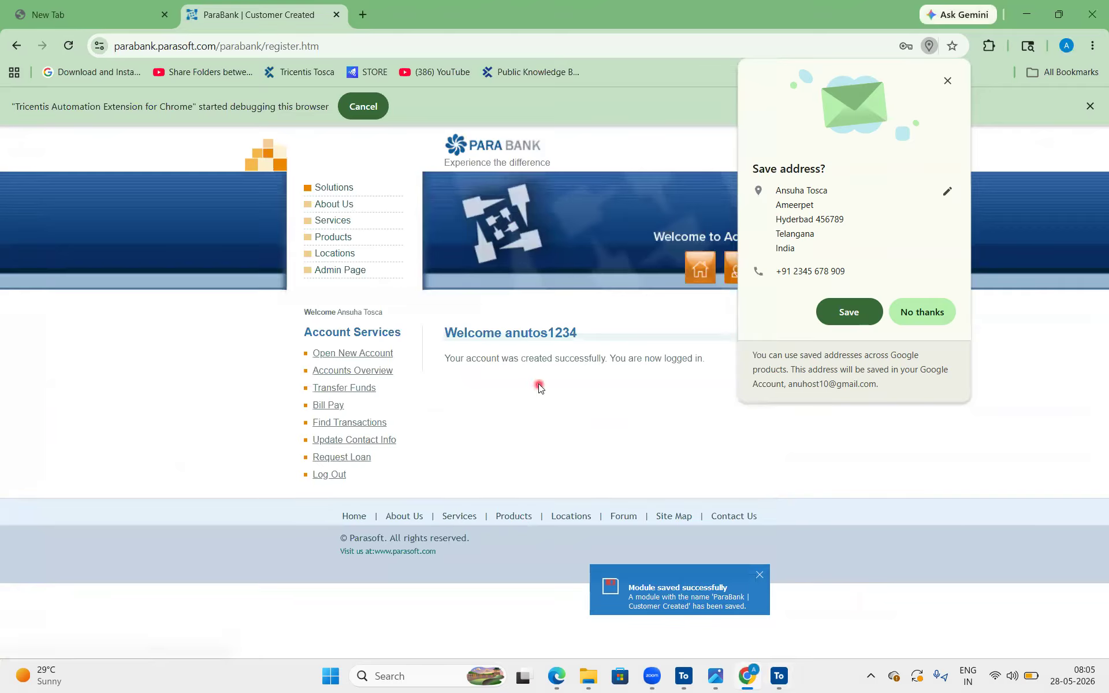
left_click(780, 677)
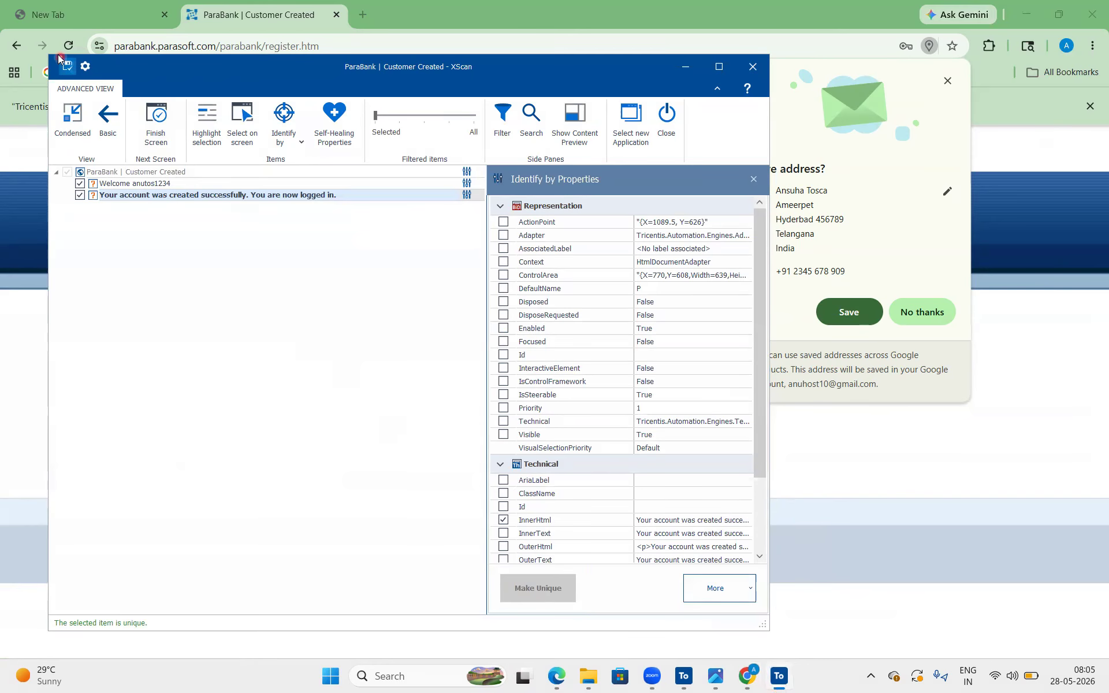
left_click(671, 117)
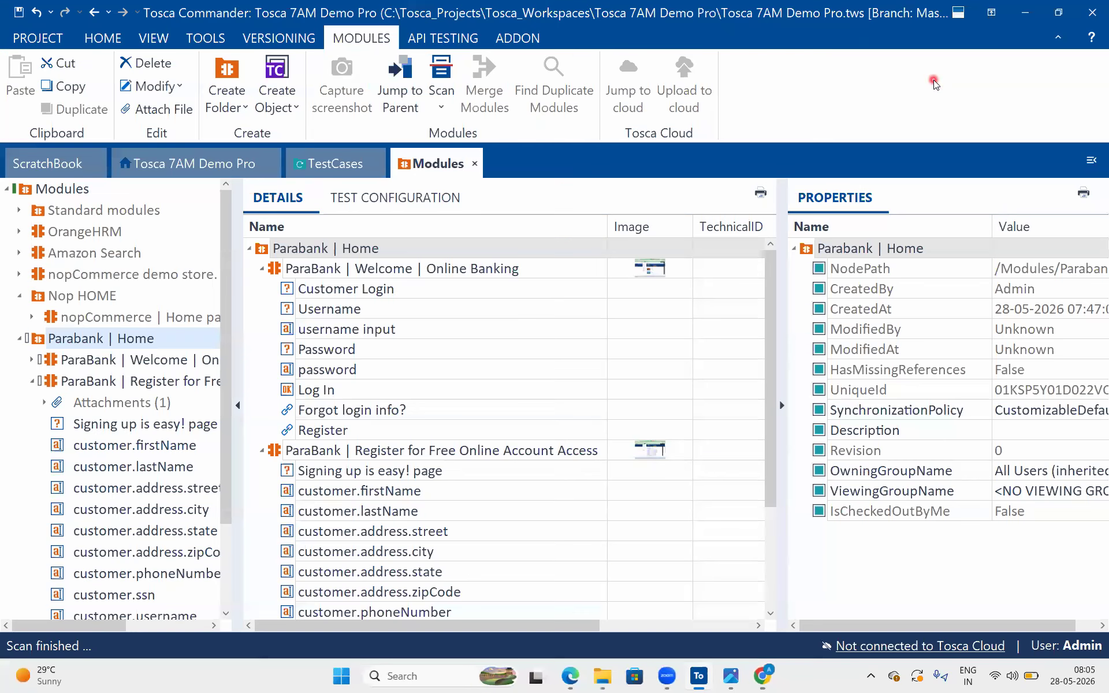
Add the ParaBank | Customer Created module as the last test step of the Parabank Register functionality test case and expand its controls
scroll(464, 376, "down", 3)
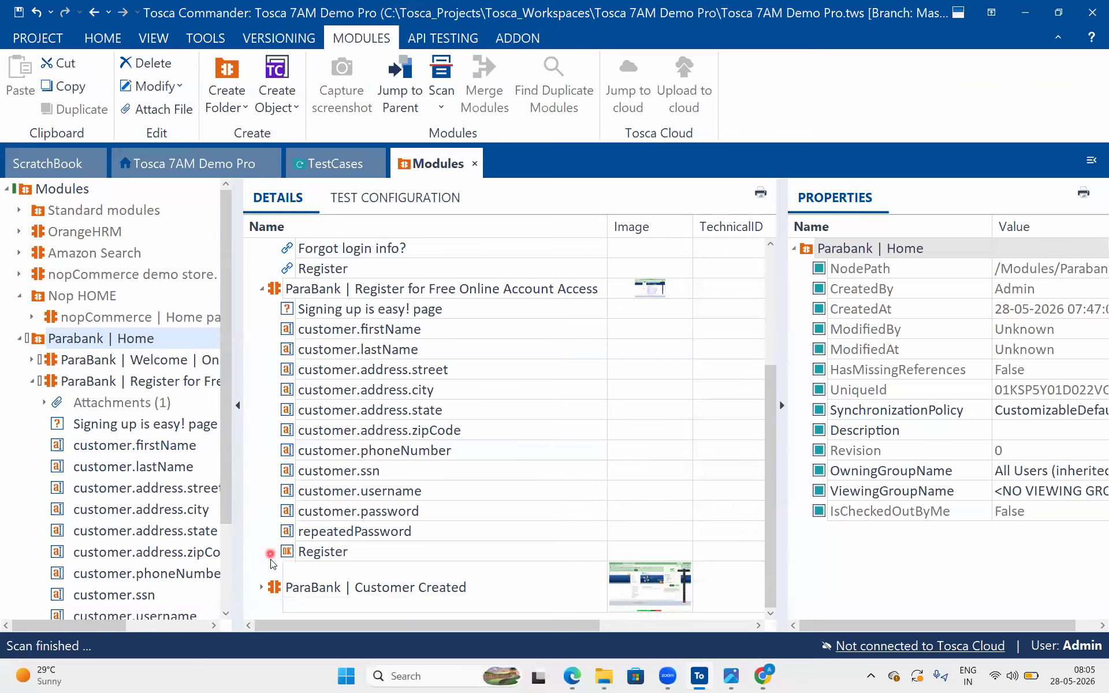
left_click(33, 382)
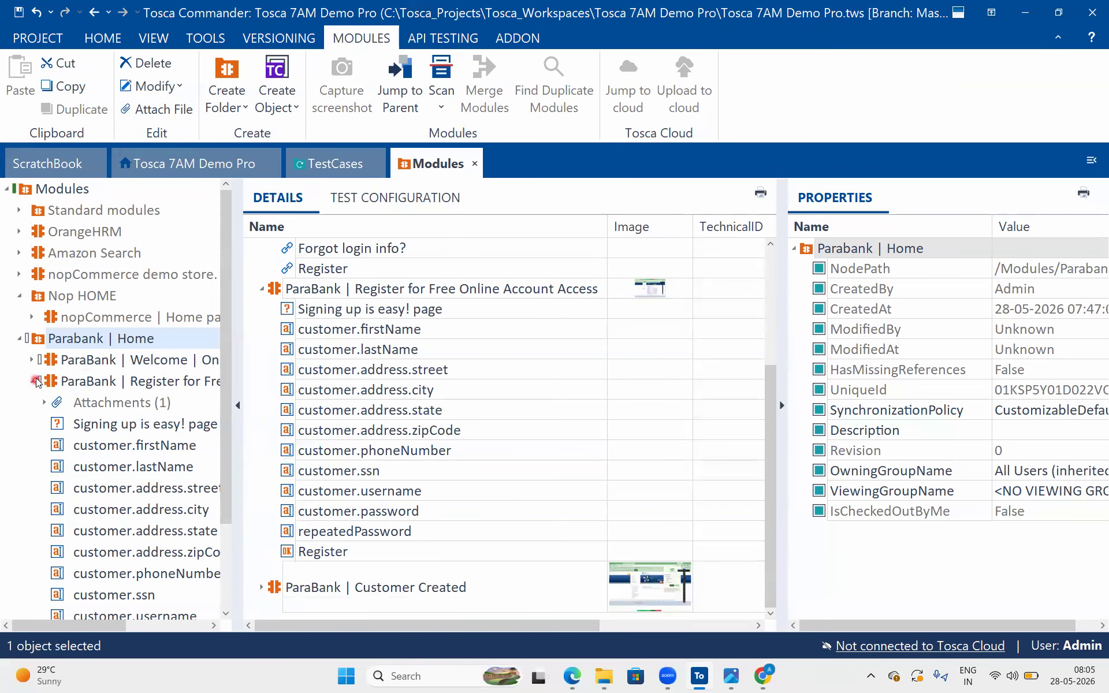
left_click(91, 399)
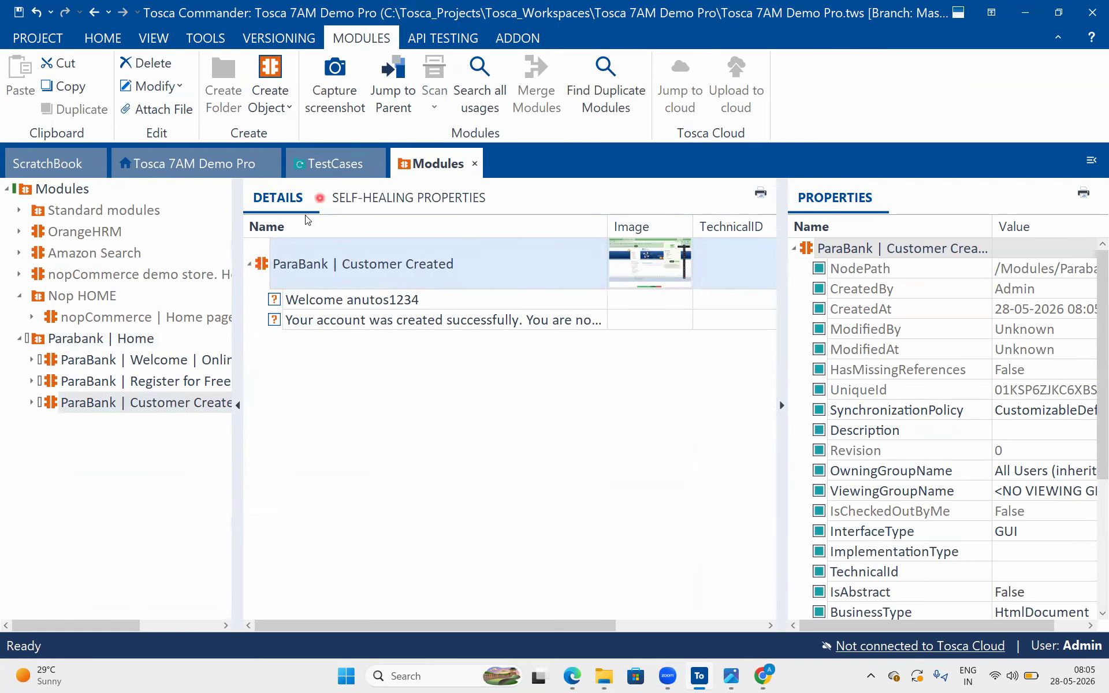
left_click_drag(261, 265, 291, 247)
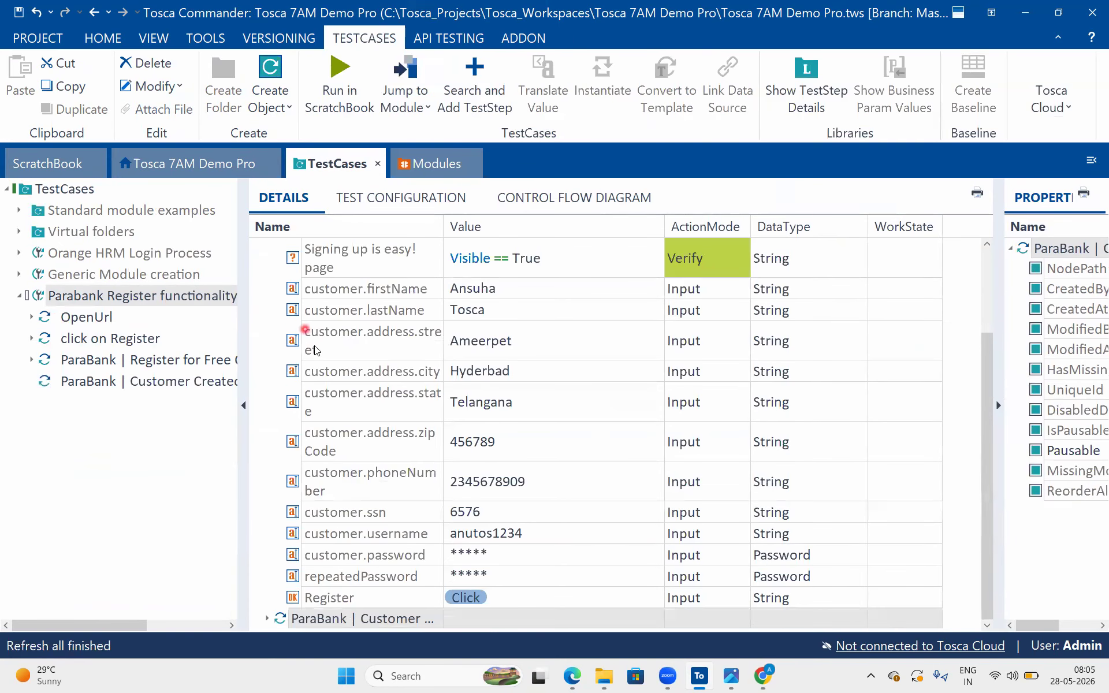
left_click(267, 313)
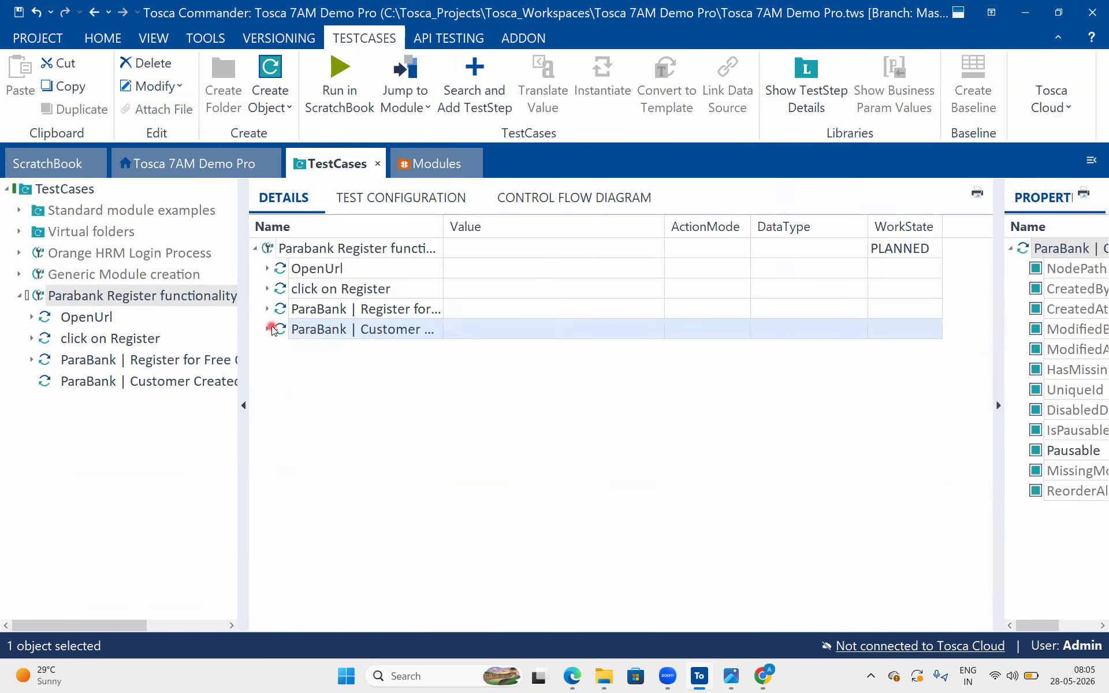
left_click(267, 329)
Steer the Visible property of the Welcome anutos1234 control in the Customer Created step, comparing it == True
left_click(462, 349)
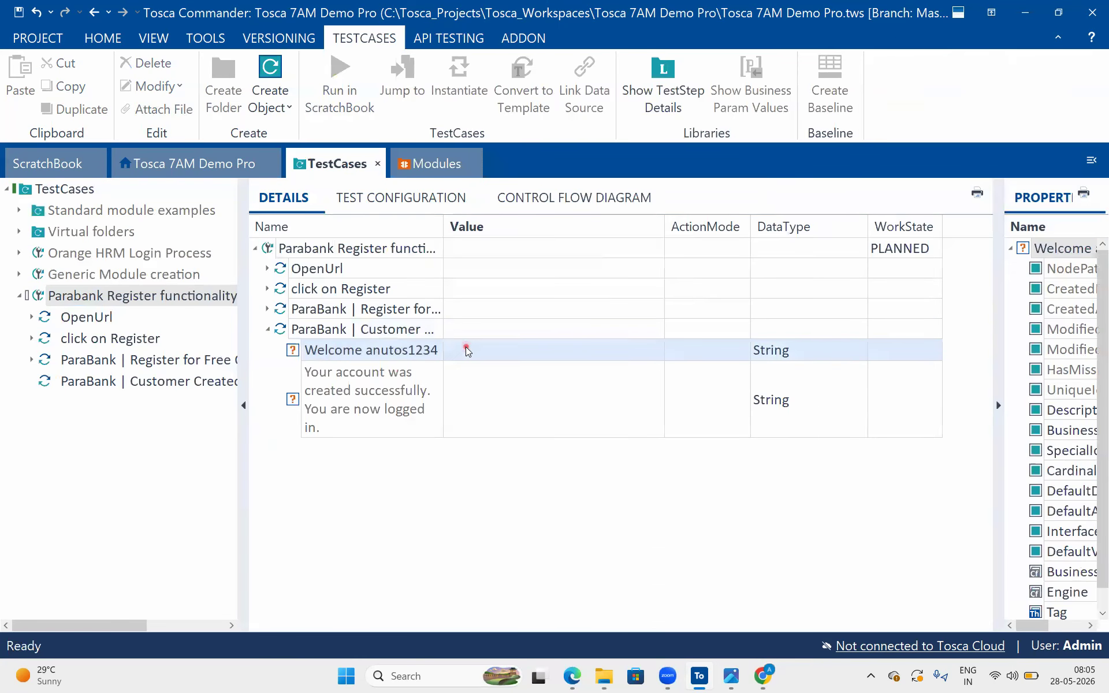
left_click(651, 350)
left_click(617, 374)
left_click(545, 375)
left_click(475, 455)
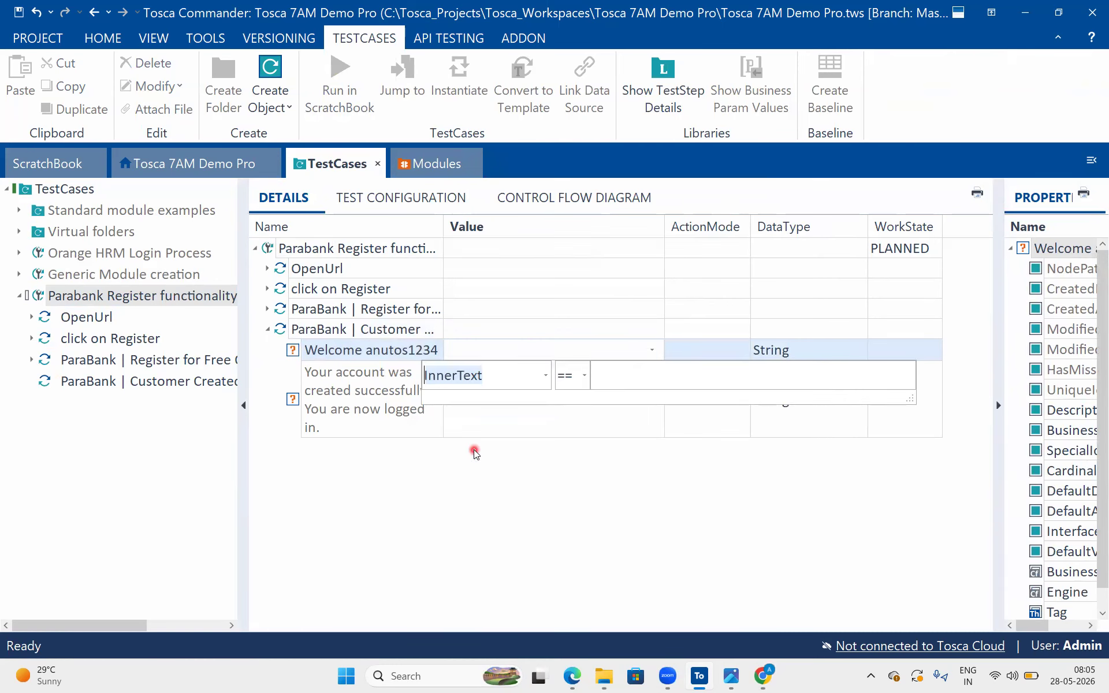
left_click(546, 376)
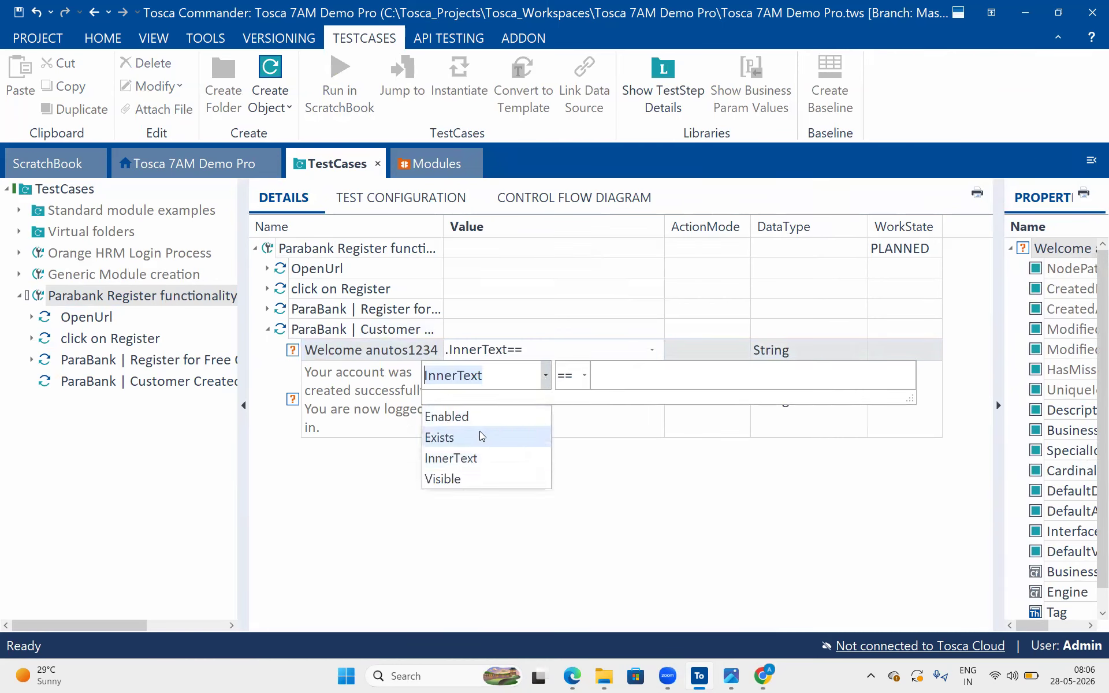
left_click(484, 462)
left_click(545, 375)
left_click(470, 478)
left_click(623, 374)
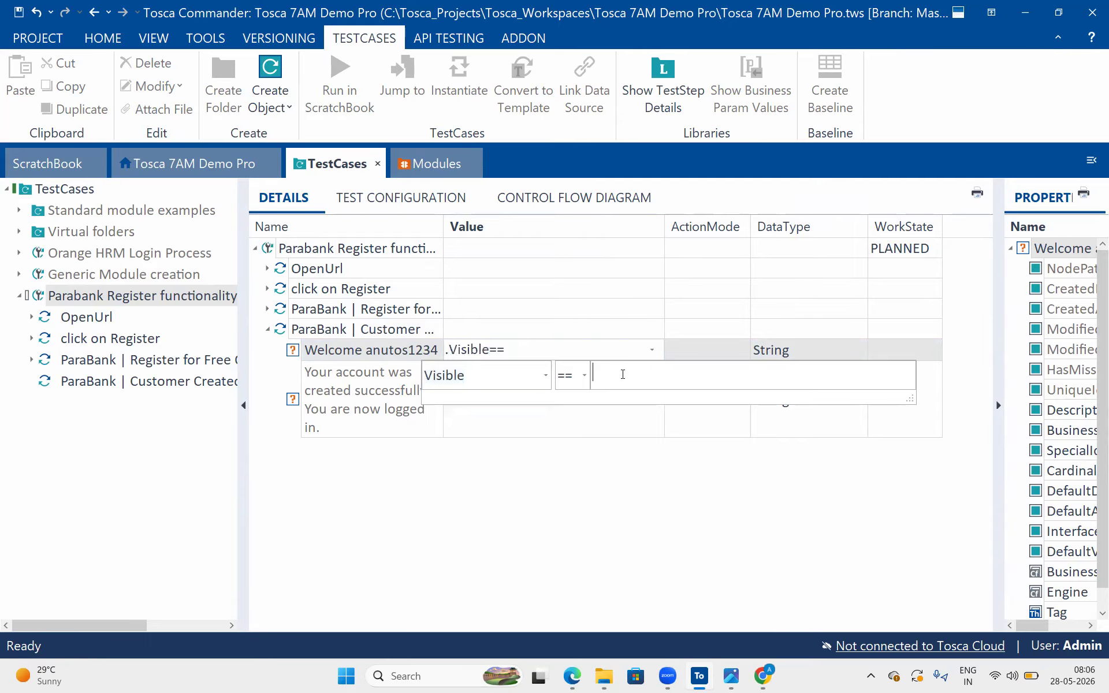
type("True")
key("Return")
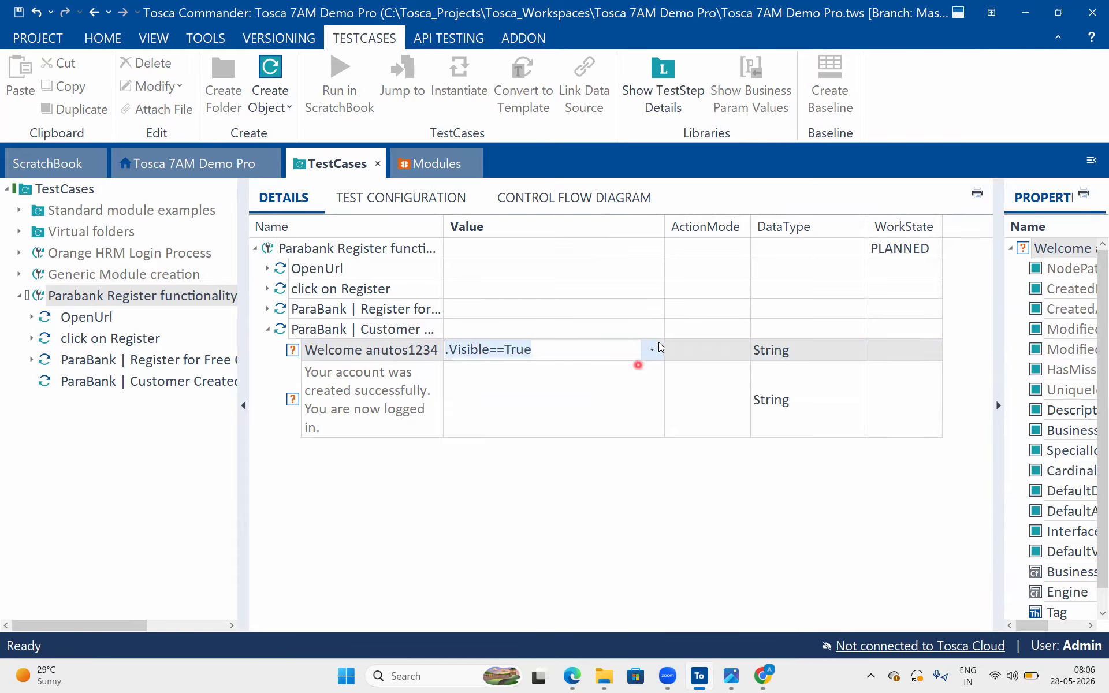
Set the action mode of the Welcome anutos1234 control to Verify
left_click(717, 351)
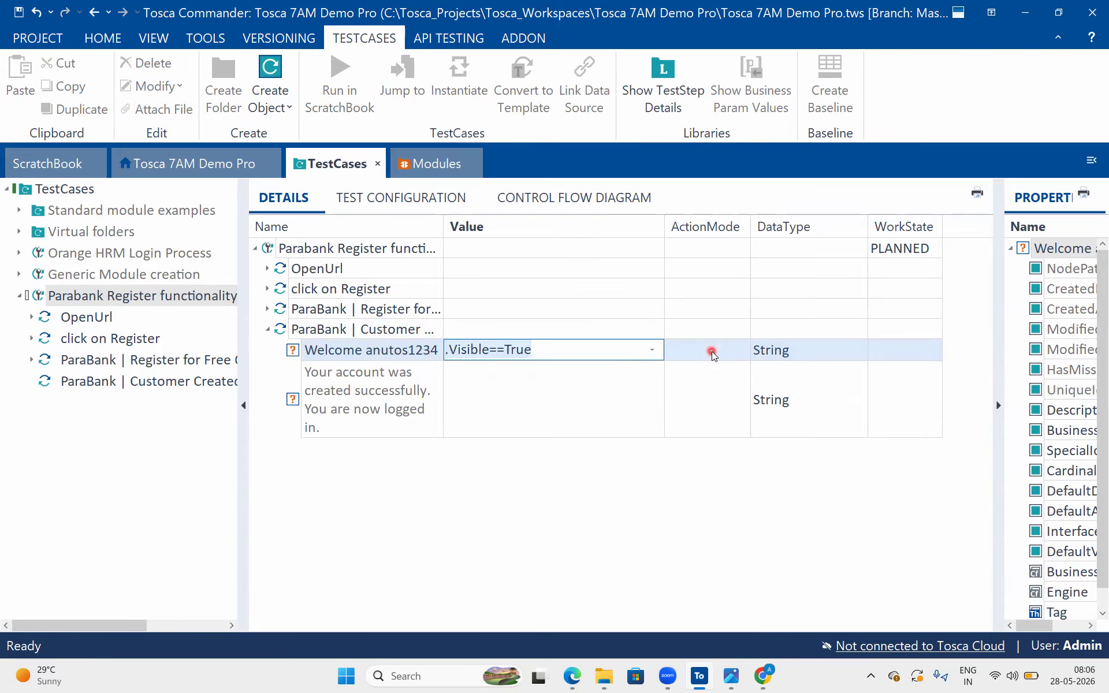
left_click(711, 340)
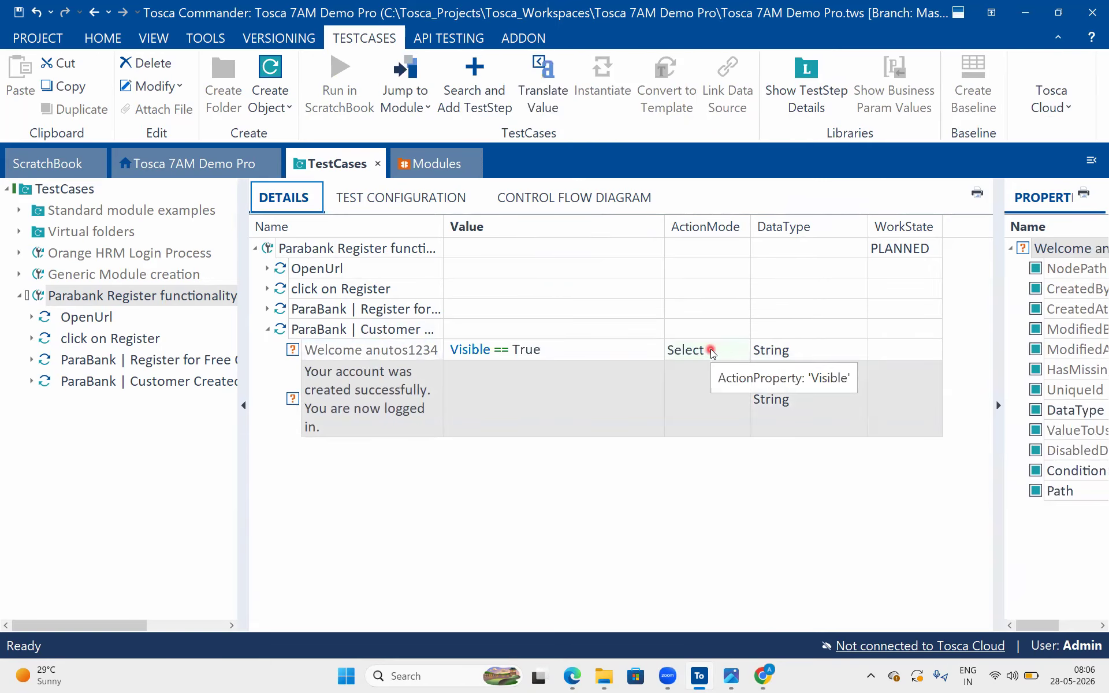
left_click(711, 349)
key("v")
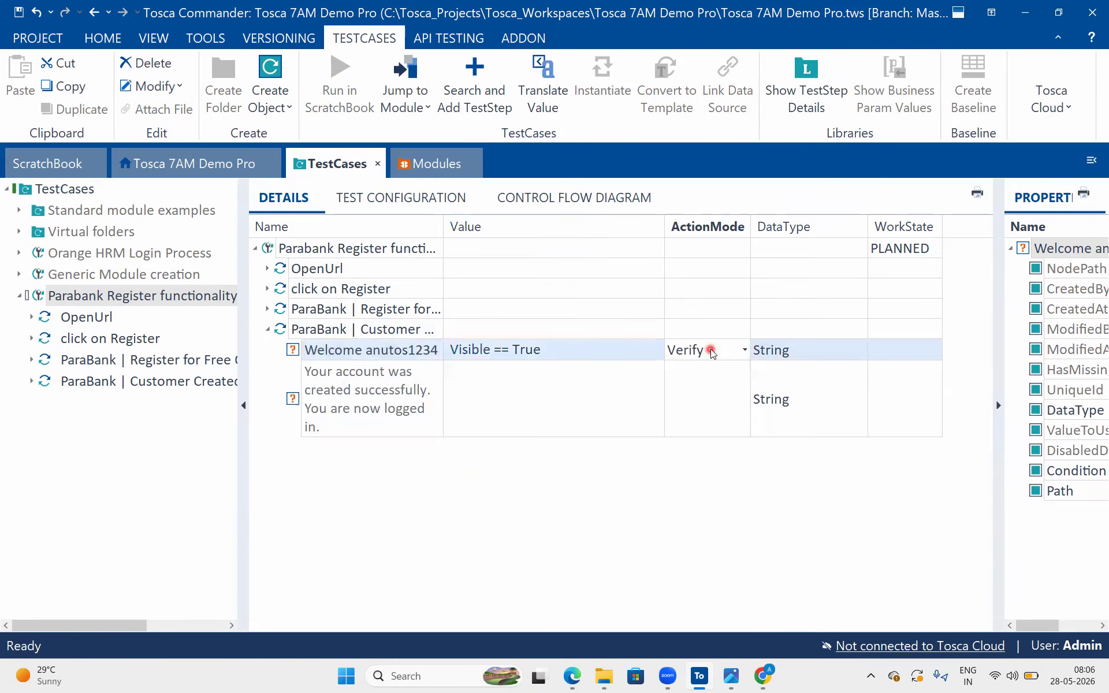
Make the "Your account was created successfully. You are now logged in." control check Visible == True with action mode Verify
left_click(511, 403)
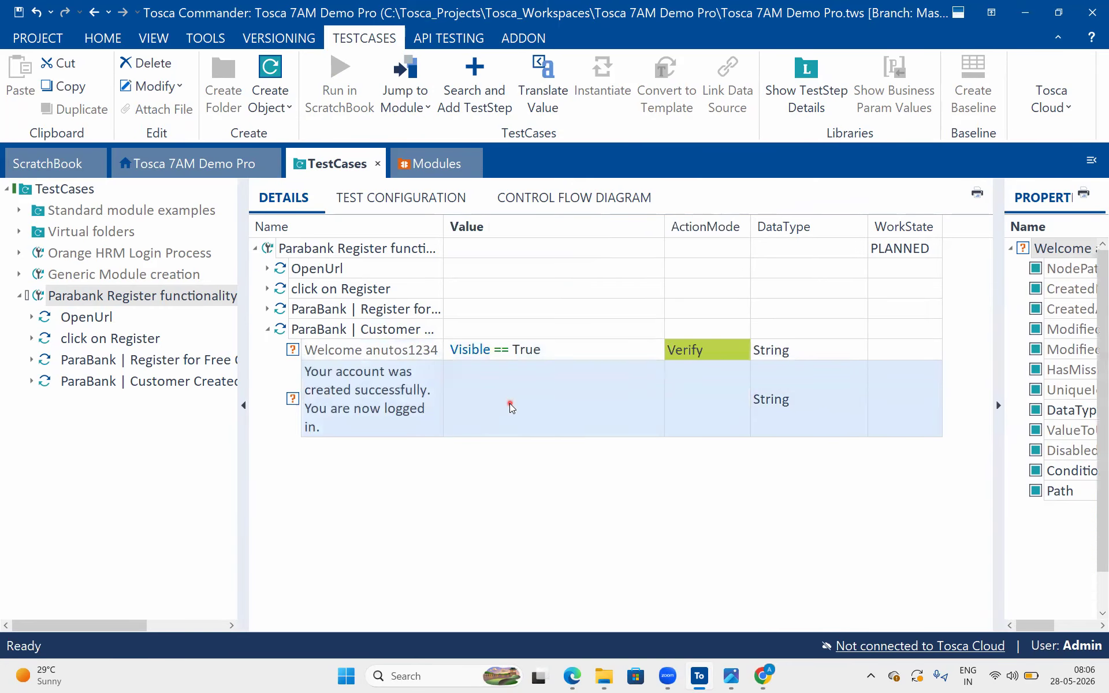
left_click(652, 398)
left_click(568, 451)
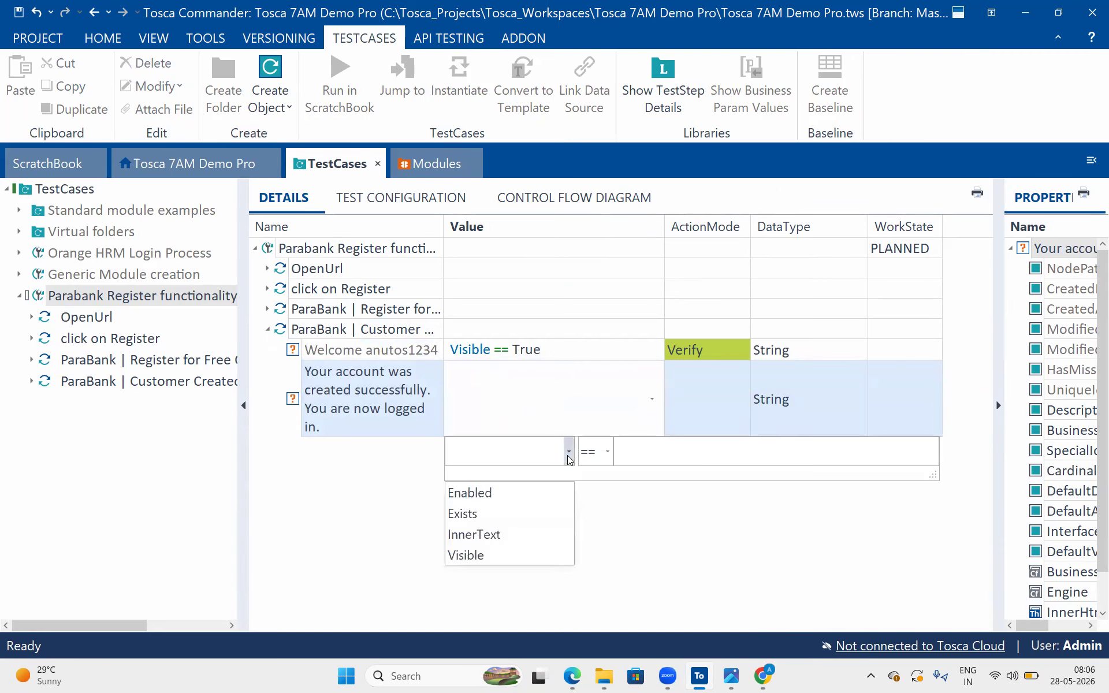
left_click(470, 555)
left_click(667, 457)
type("True")
key("Return")
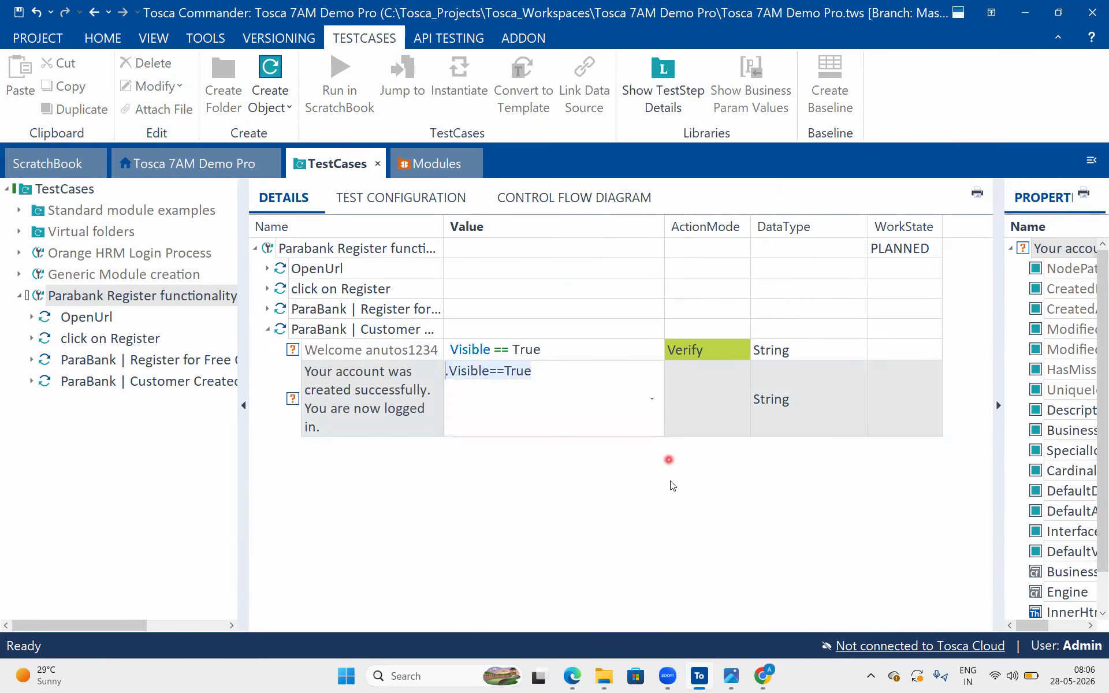
left_click(726, 422)
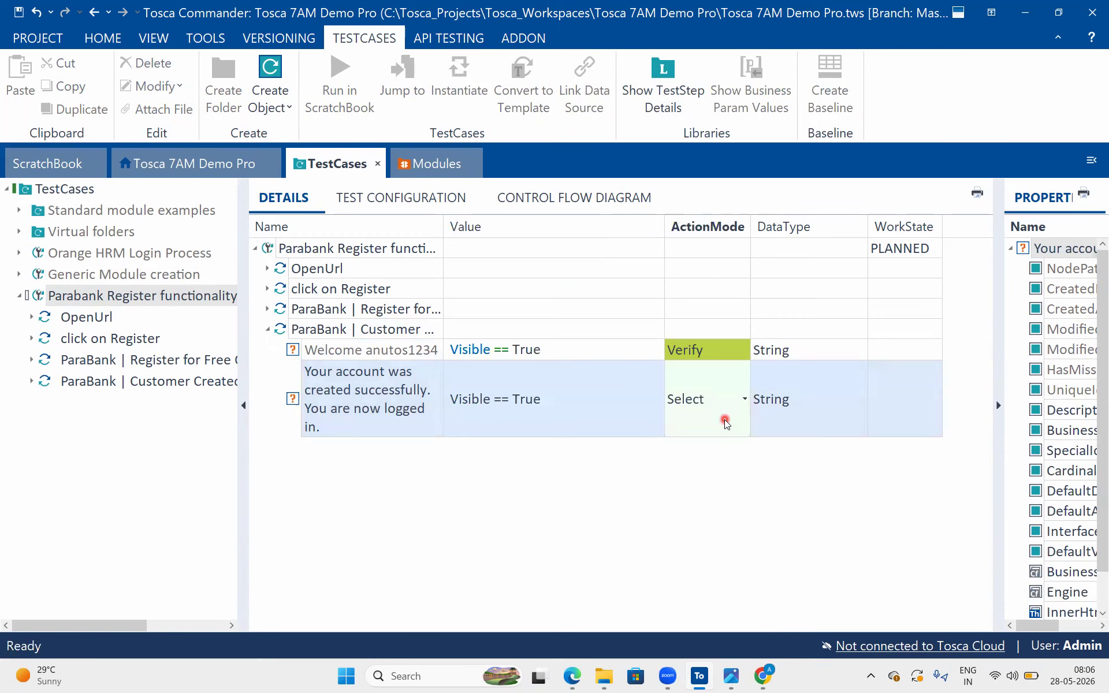
left_click(627, 525)
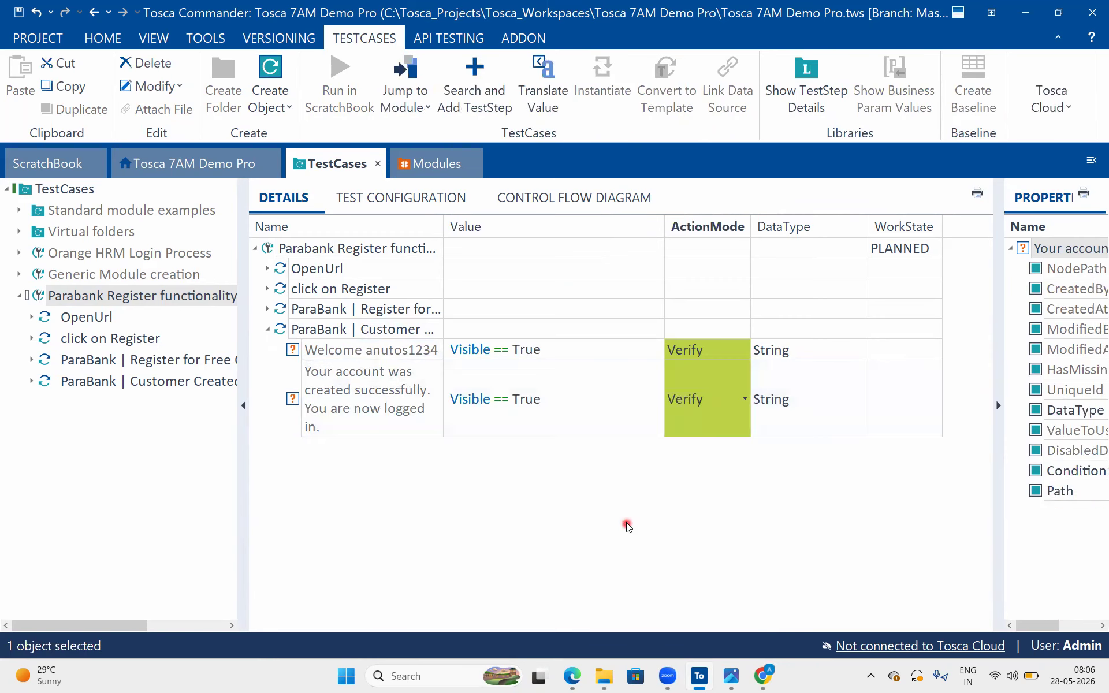
Open the project's Execution section on its own and check out its whole tree
left_click(285, 331)
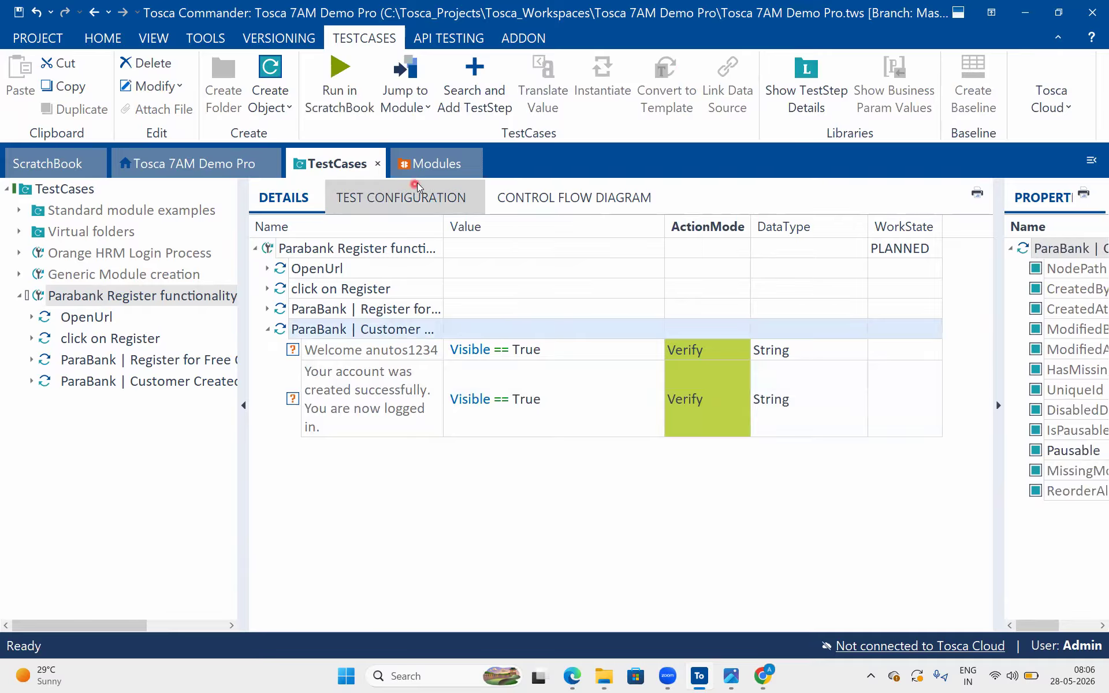
left_click(73, 189)
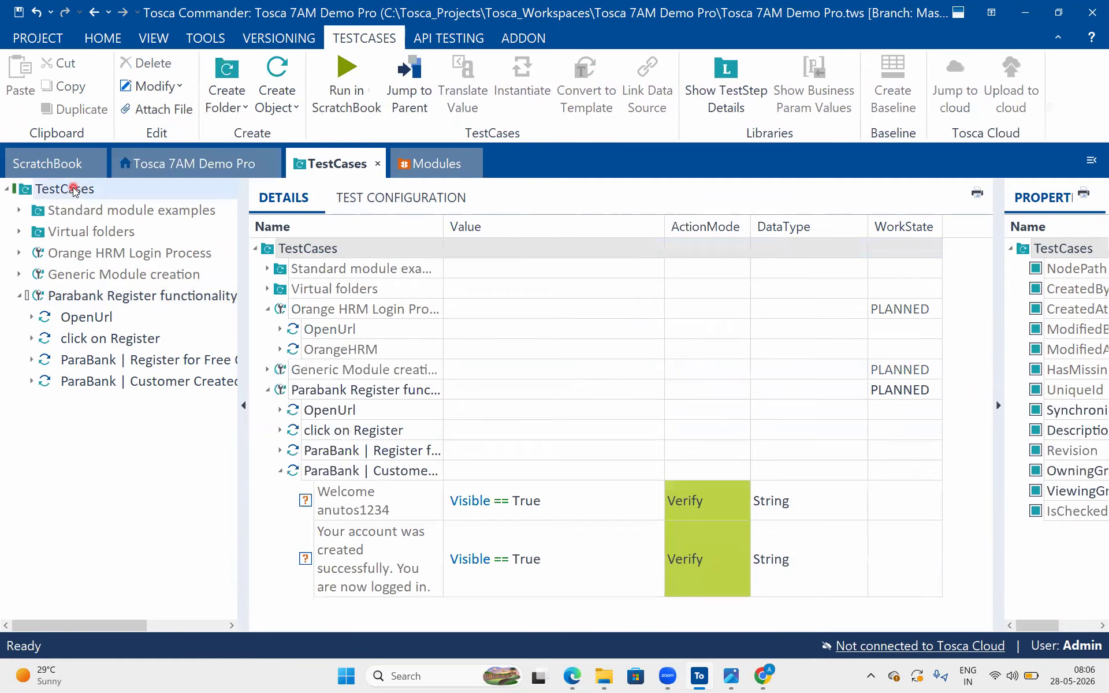
left_click(170, 159)
left_click(89, 255)
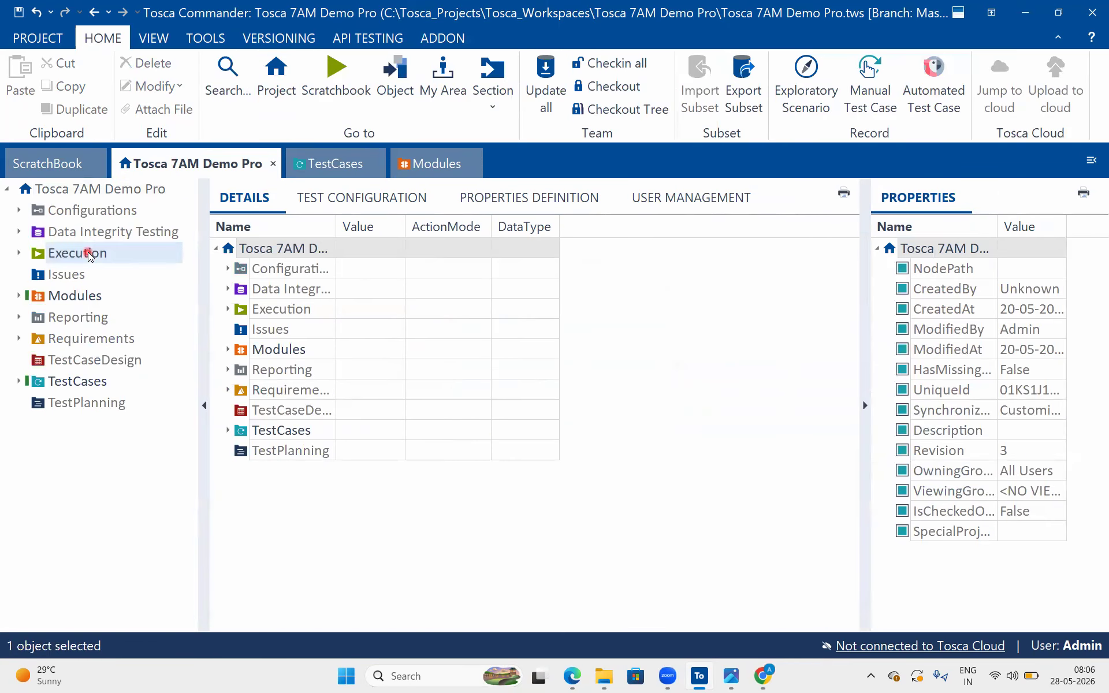
right_click(89, 255)
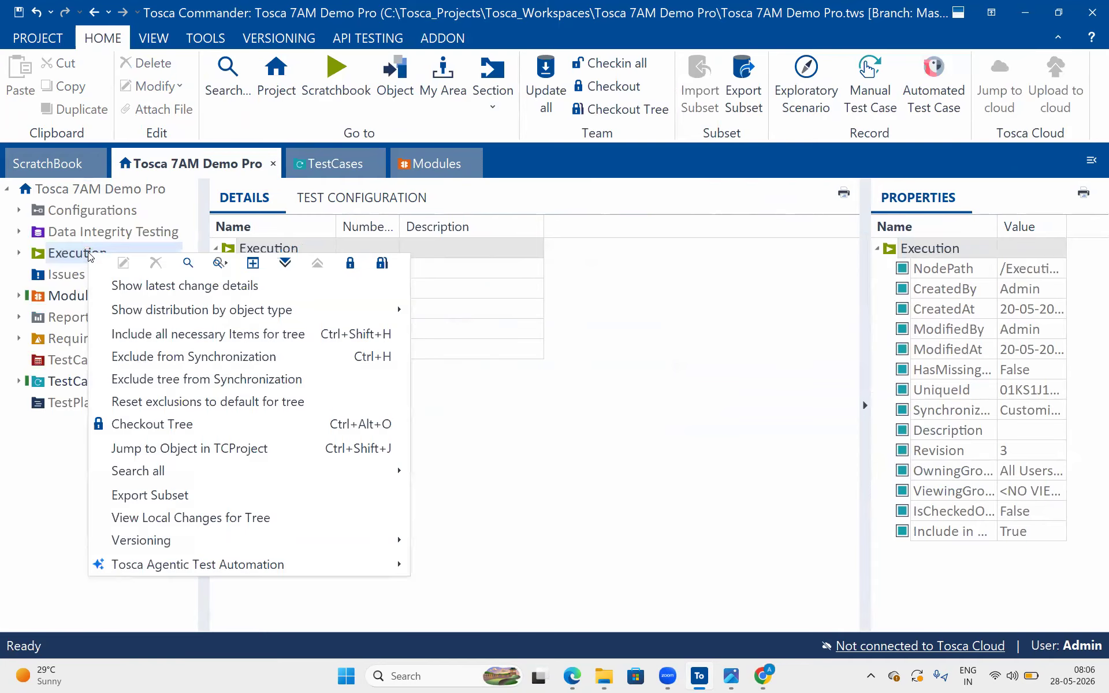
left_click(254, 264)
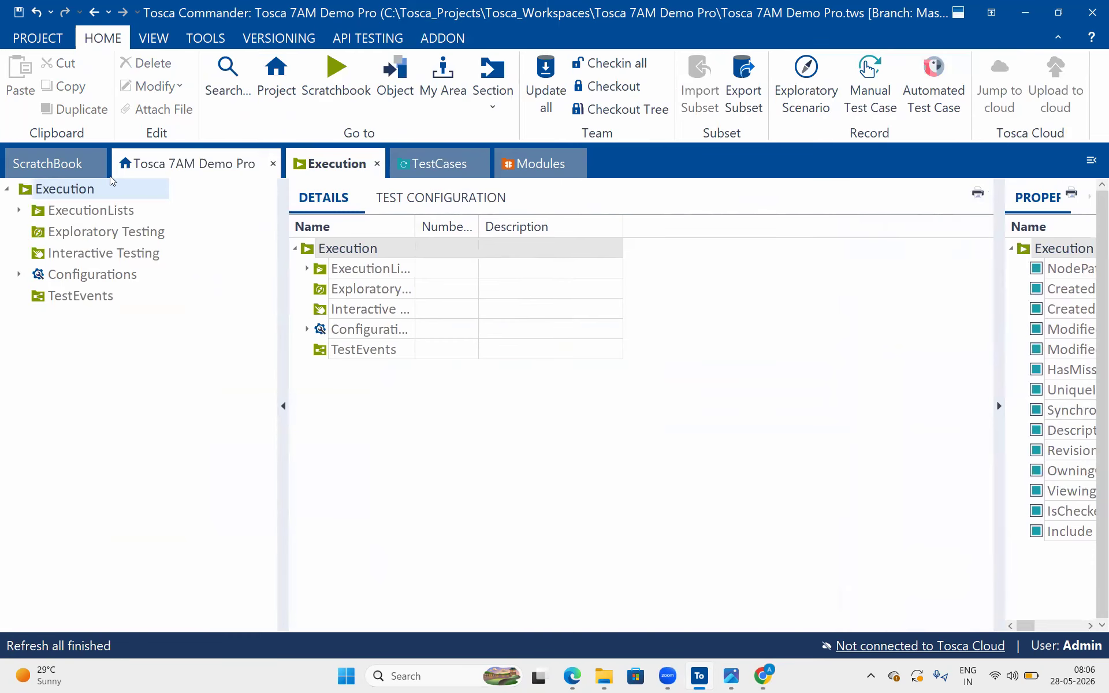
right_click(130, 196)
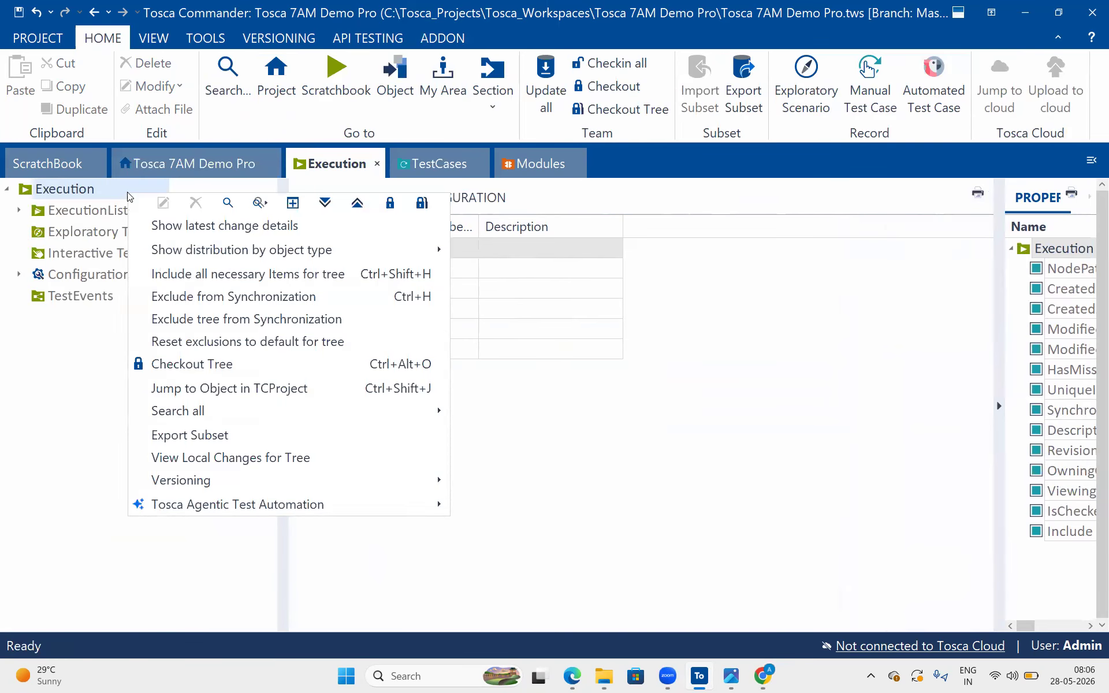
left_click(217, 236)
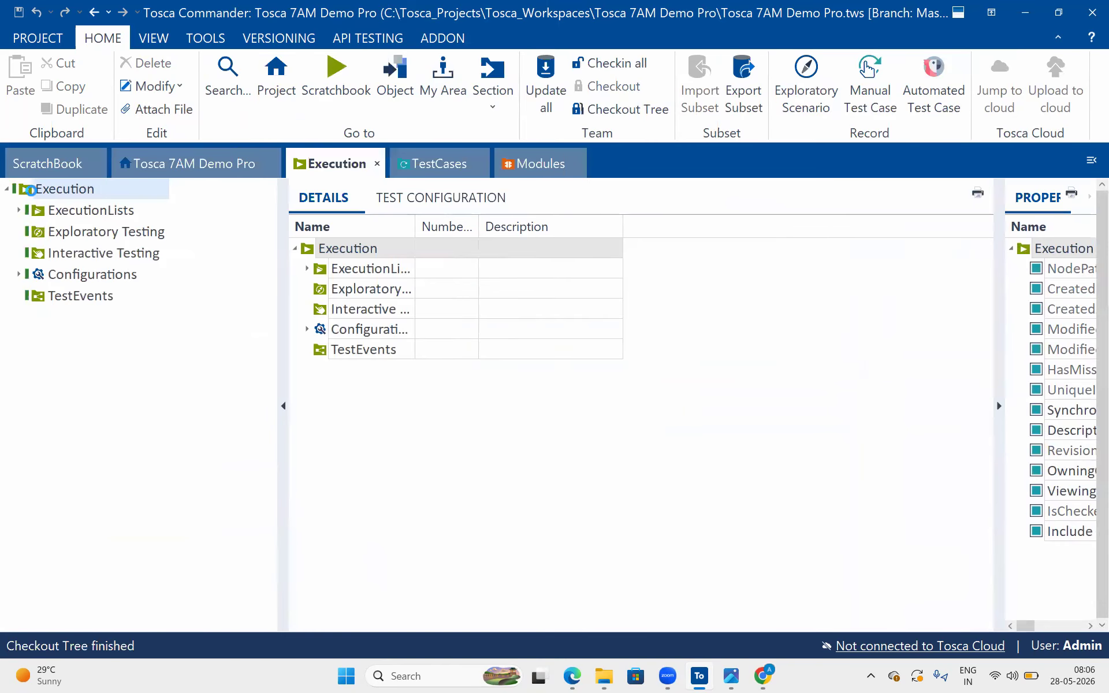
Create a new execution lists folder named ParaBank under Execution
right_click(41, 191)
left_click(167, 227)
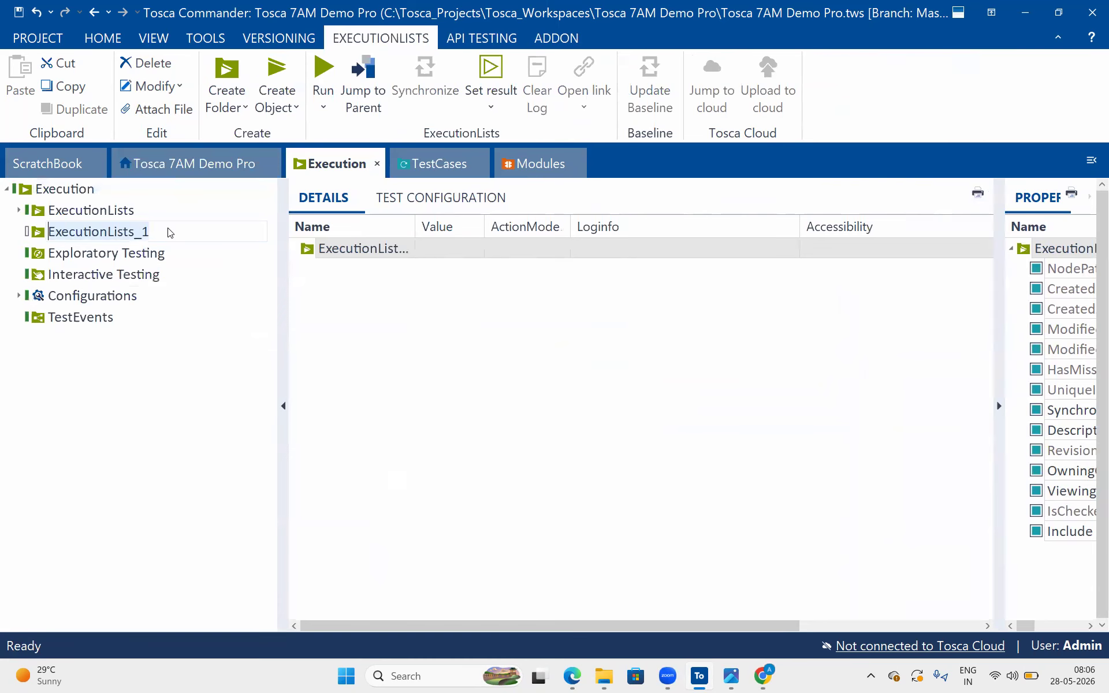
type("ParaBank")
key("Return")
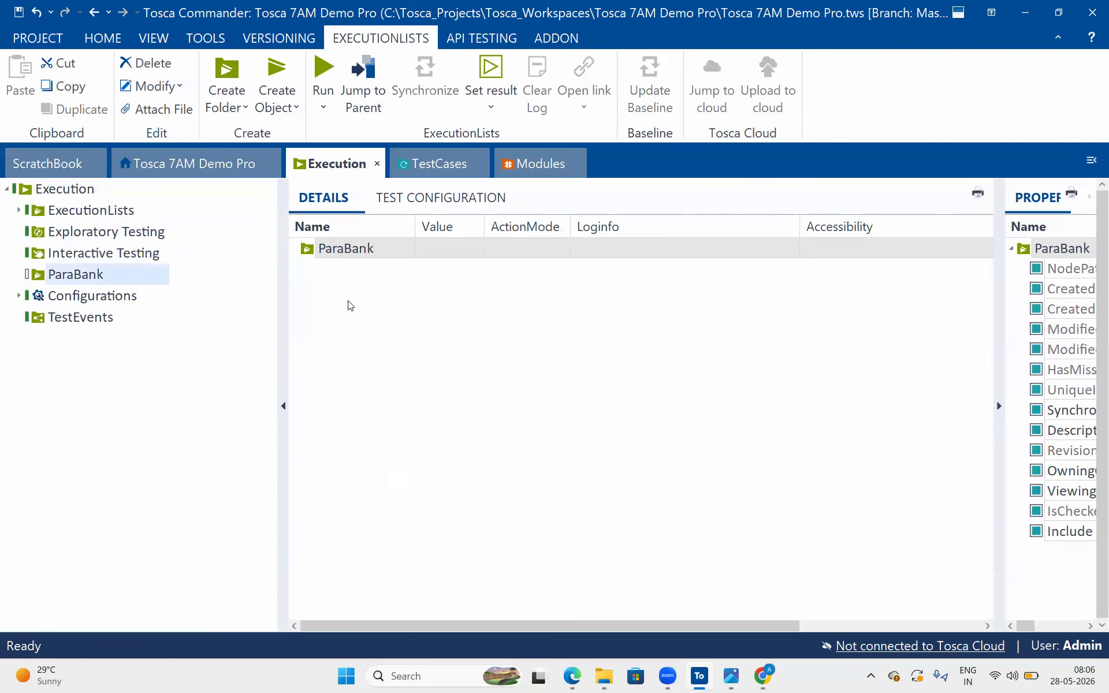
Add the Parabank Register functionality test case to the ParaBank execution folder as a new execution list and expand it
left_click(439, 173)
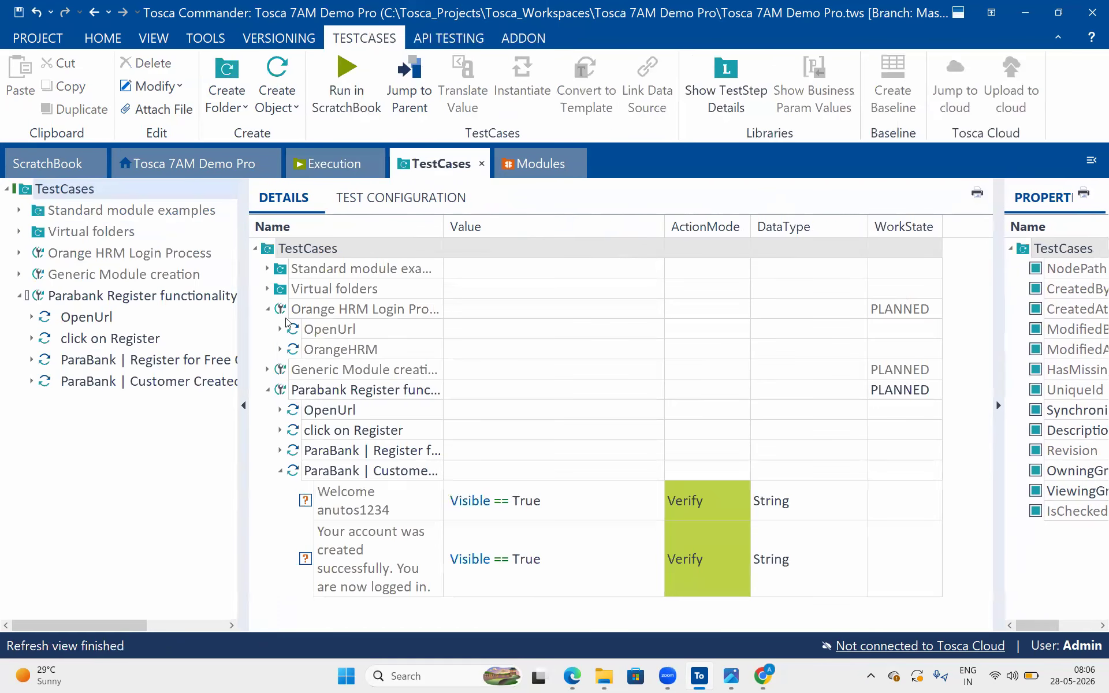
left_click(204, 293)
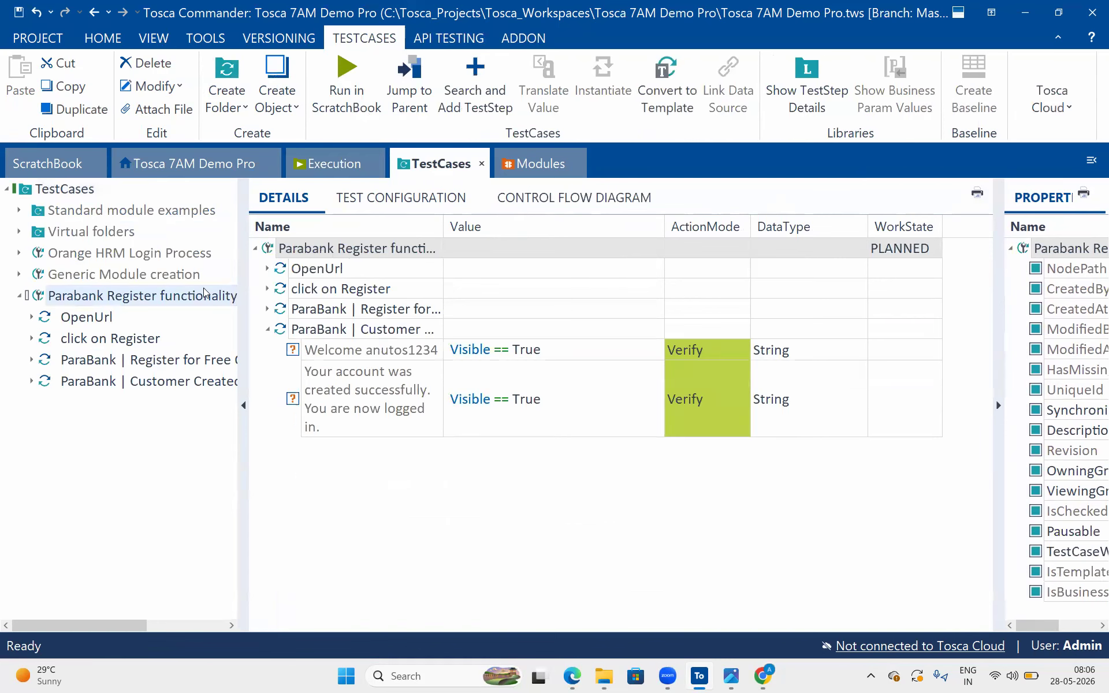
left_click_drag(265, 249, 343, 261)
left_click(309, 270)
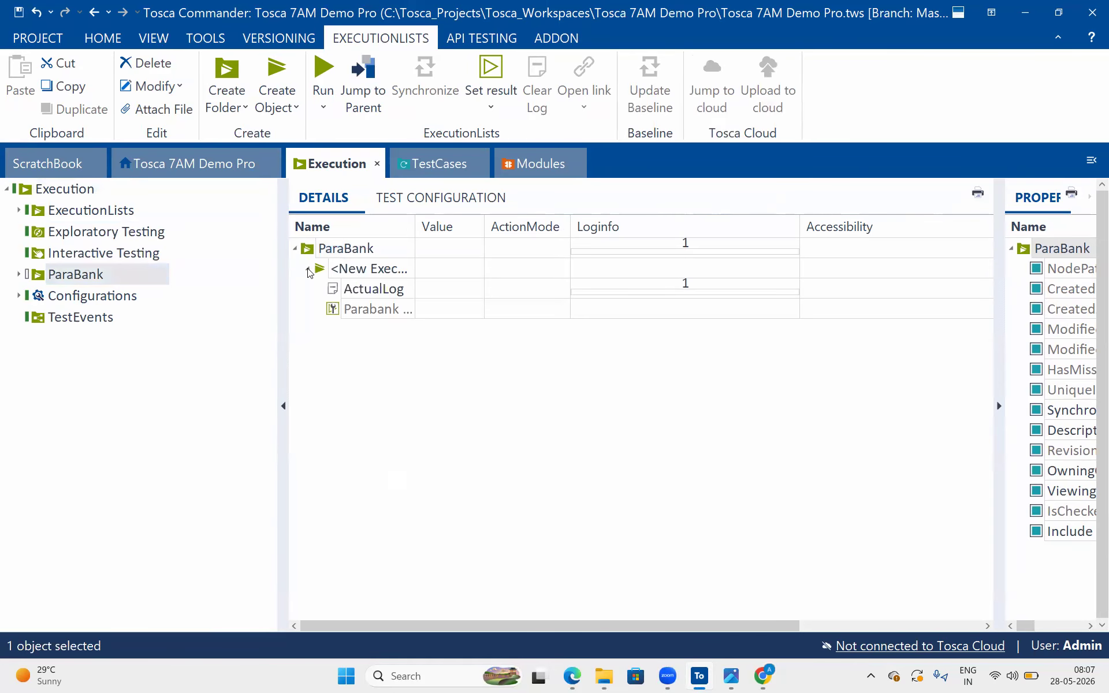
Rename the new execution list in the ParaBank folder as Register
left_click(368, 277)
type("R")
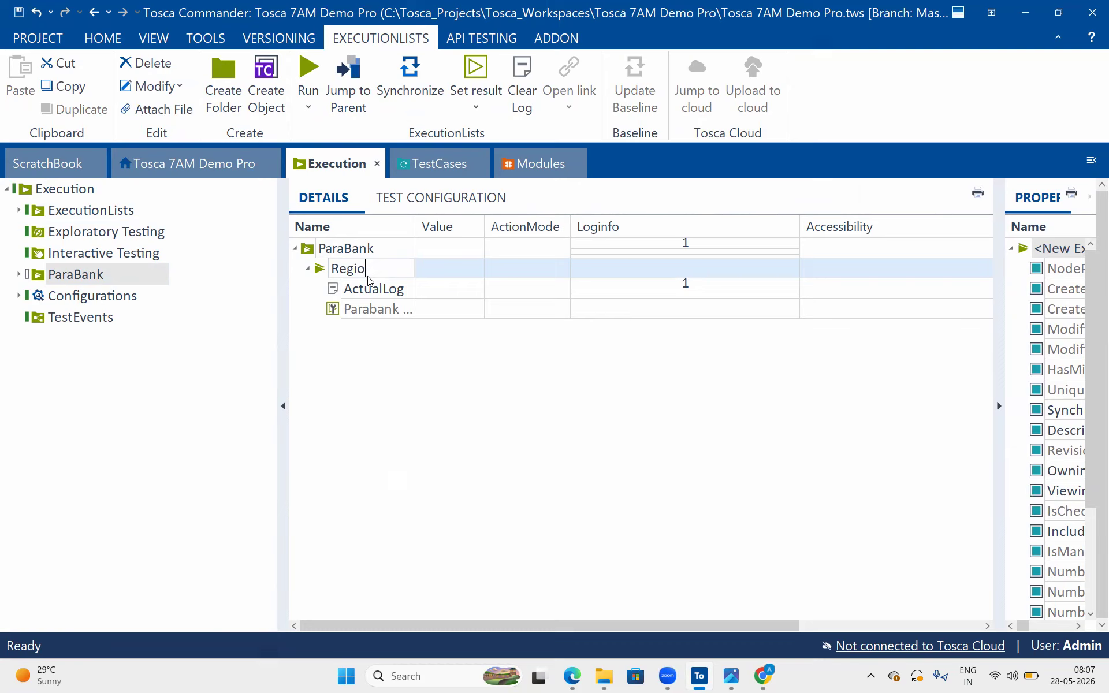
type("egister")
key("Return")
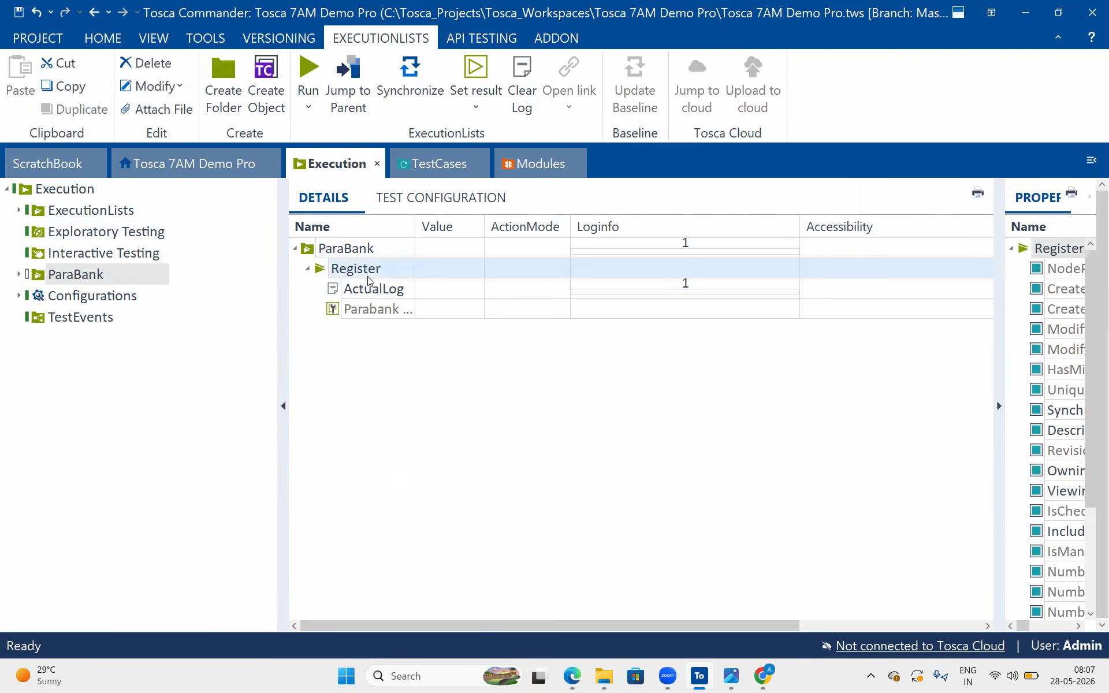
Set the customer.username value in the test case's ParaBank registration step to anutos125
left_click(432, 168)
left_click(268, 309)
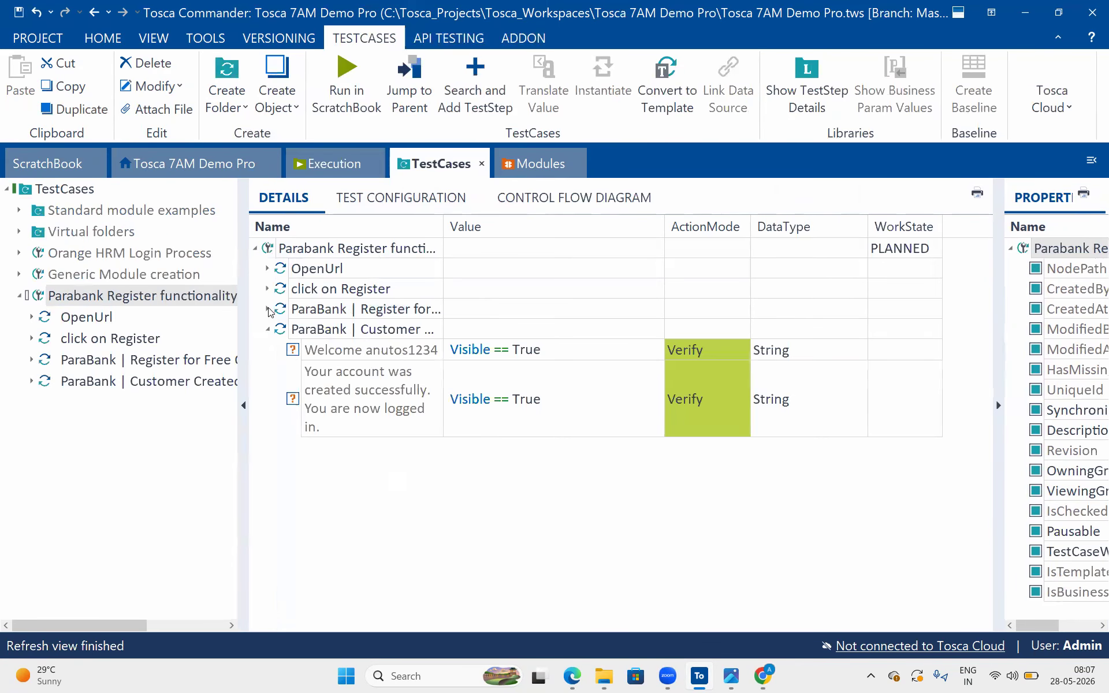
scroll(501, 394, "down", 3)
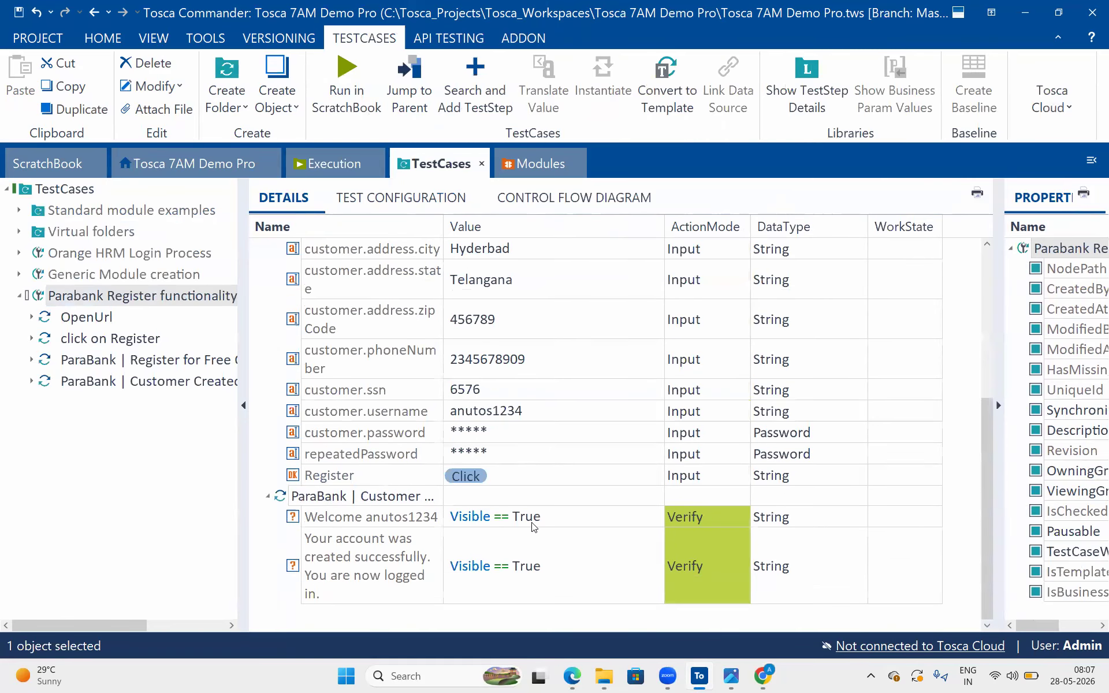
left_click(537, 416)
left_click(537, 416)
type("\\")
key("BackSpace")
key("BackSpace")
type("5")
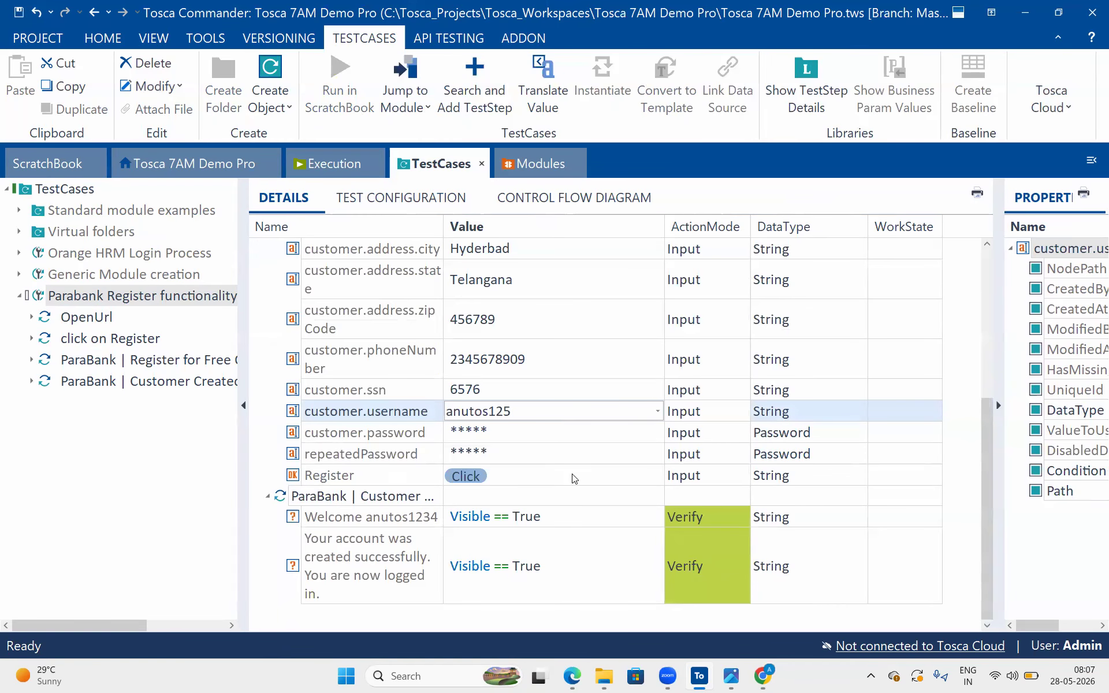
Commit the edited username value in the test case, and synchronize the Register execution list
left_click(595, 304)
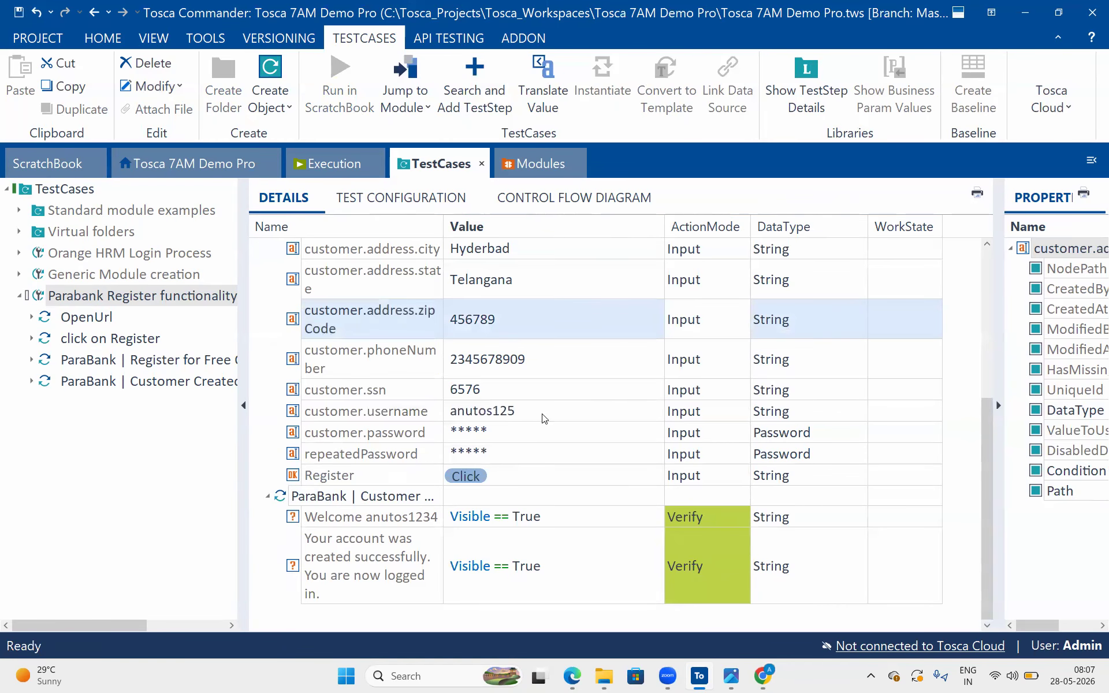
left_click(332, 162)
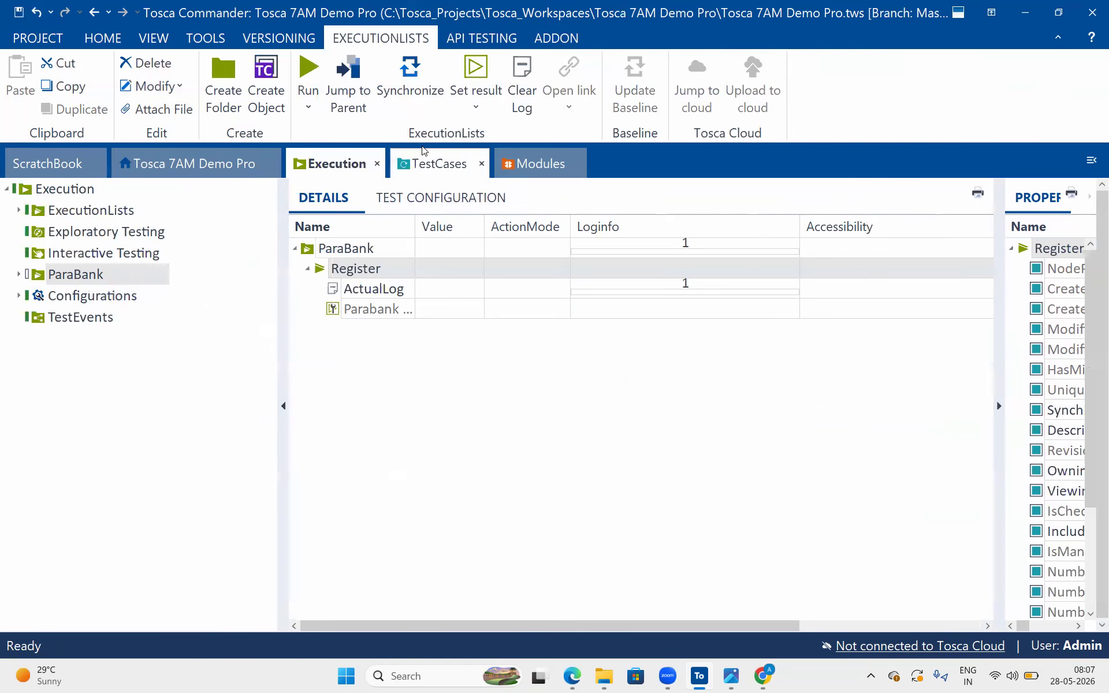
left_click(427, 151)
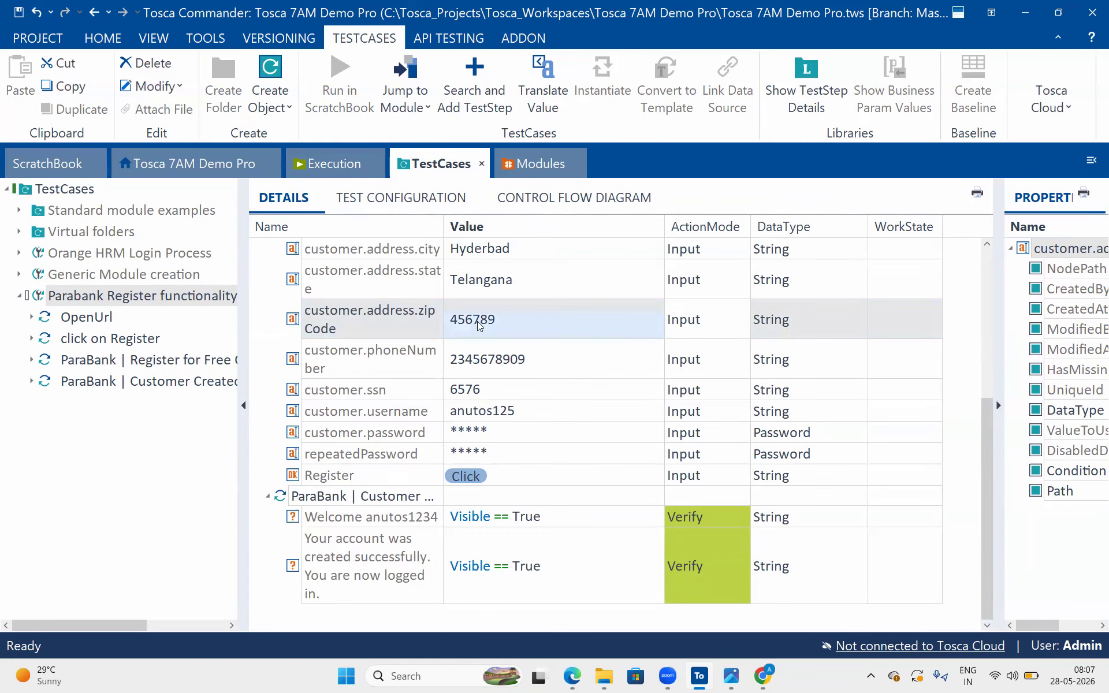
left_click(332, 166)
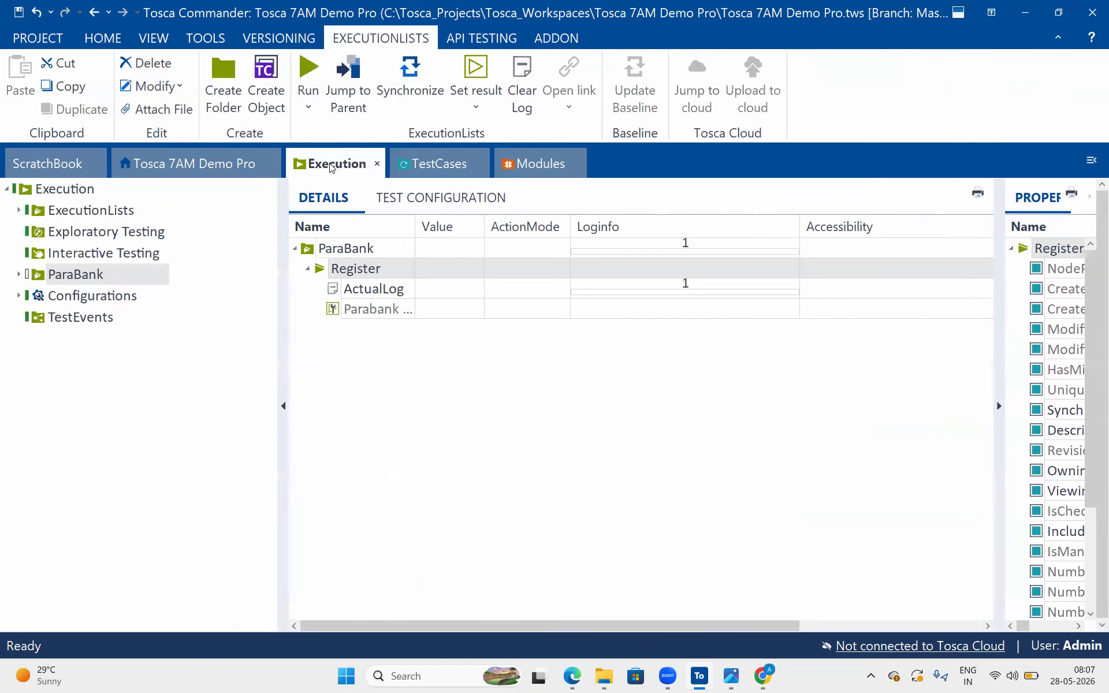
right_click(322, 272)
left_click(422, 162)
Switch to Chrome, close the open ParaBank page and close the browser window
left_click(767, 679)
left_click(337, 475)
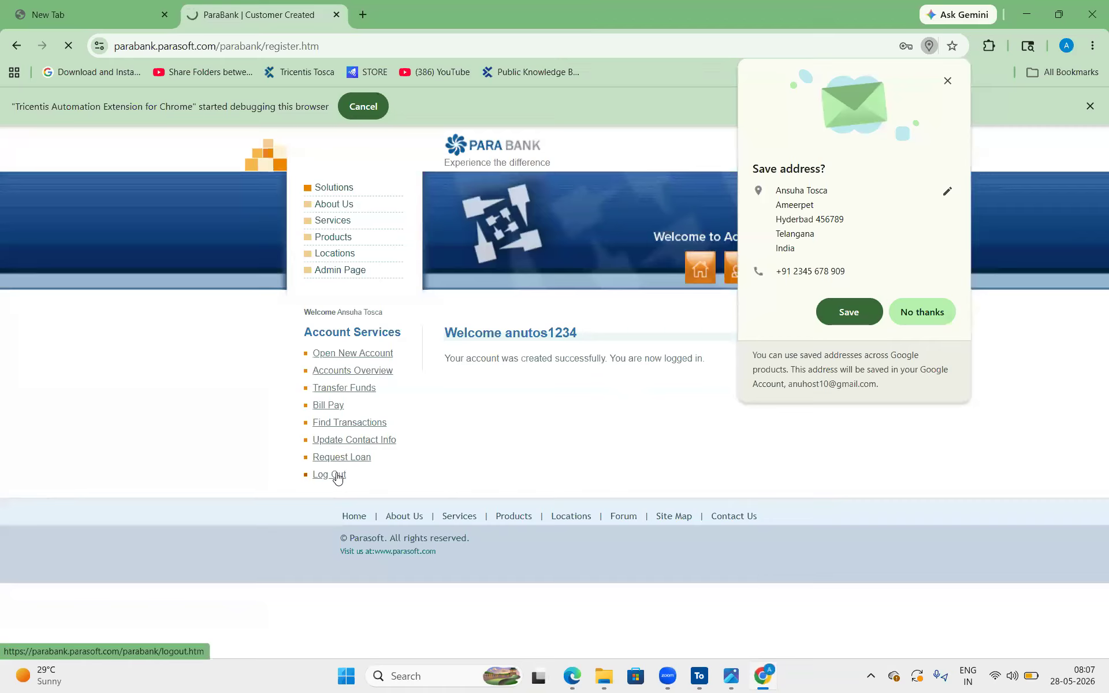
left_click(337, 15)
left_click(1092, 15)
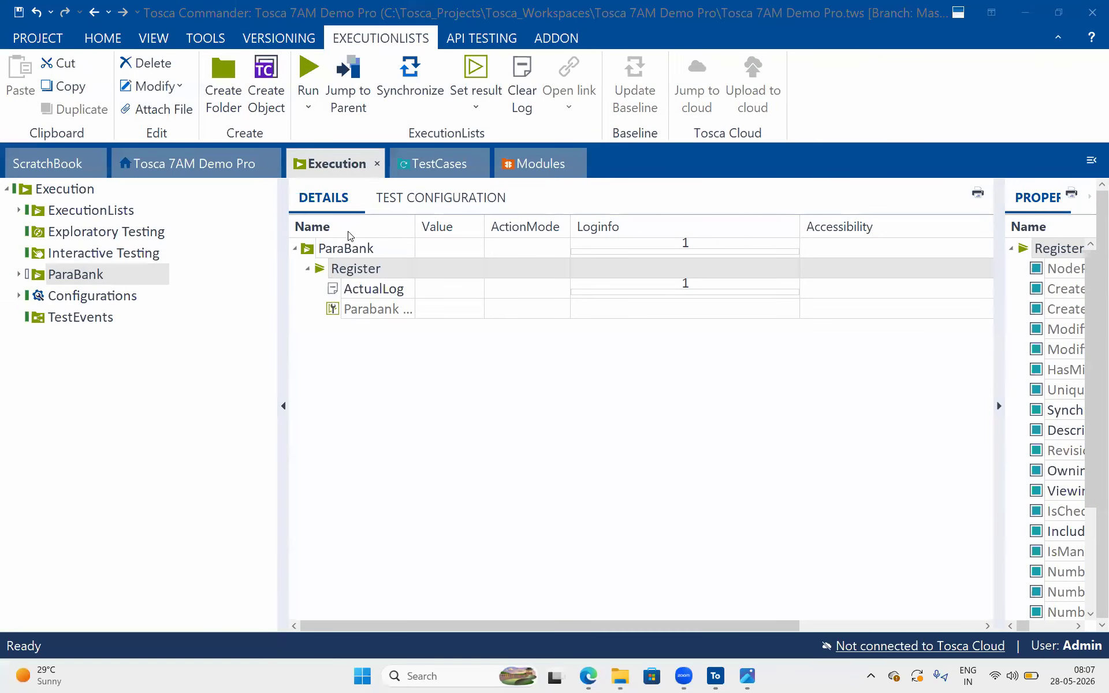
Run the ParaBank execution folder in Tosca Commander
left_click(334, 249)
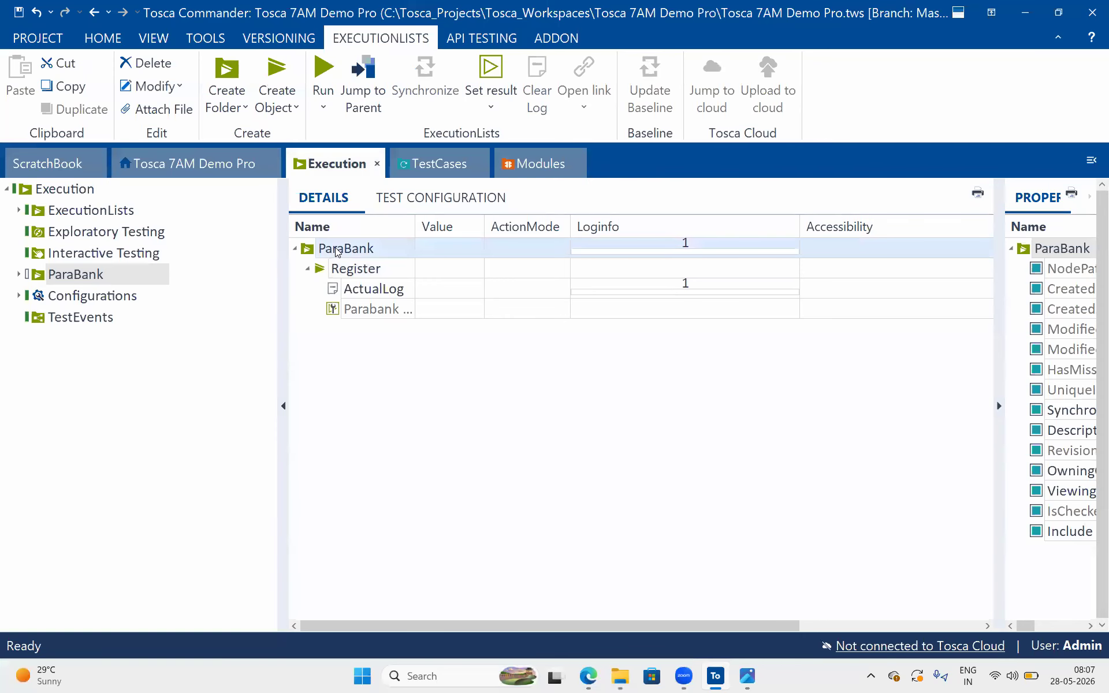
right_click(336, 250)
left_click(432, 227)
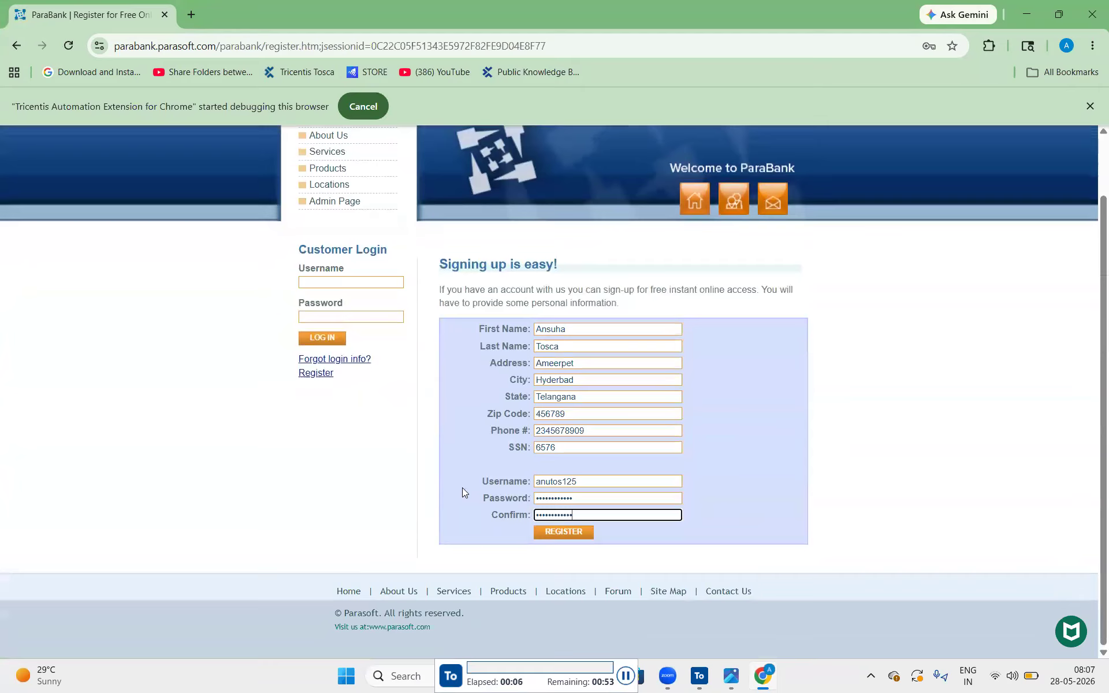
left_click(564, 532)
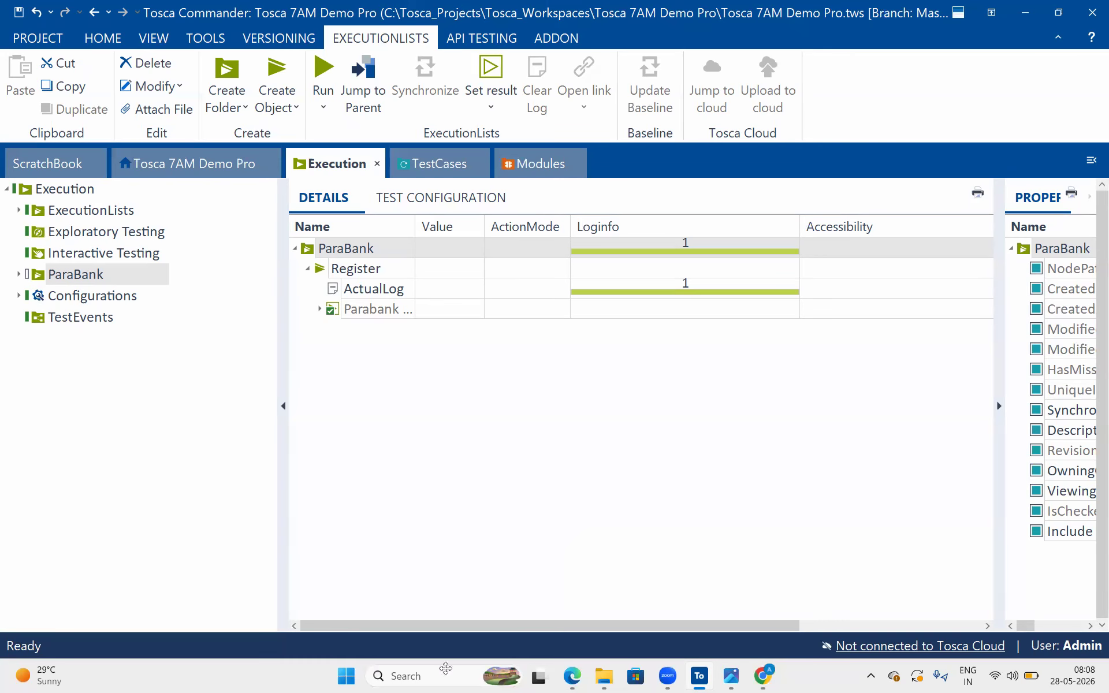
Print the Register execution list's ExecutionEntries with detailed Logs report to Adobe PDF, replacing export.pdf on the Desktop
right_click(335, 273)
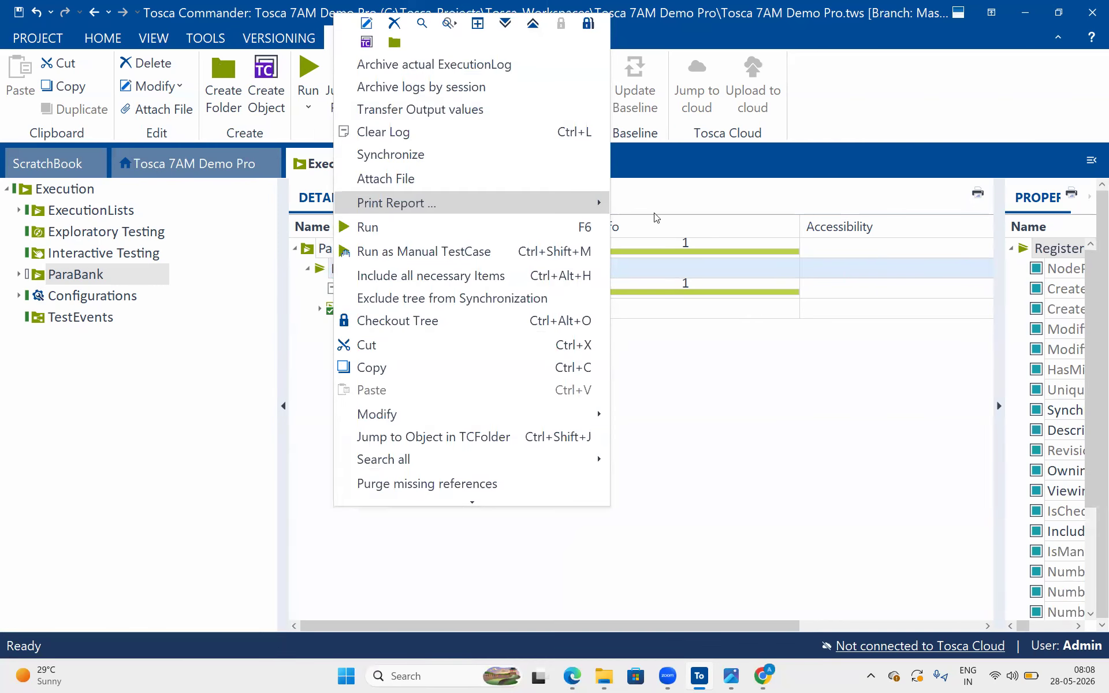
mouse_move(540, 205)
left_click(723, 255)
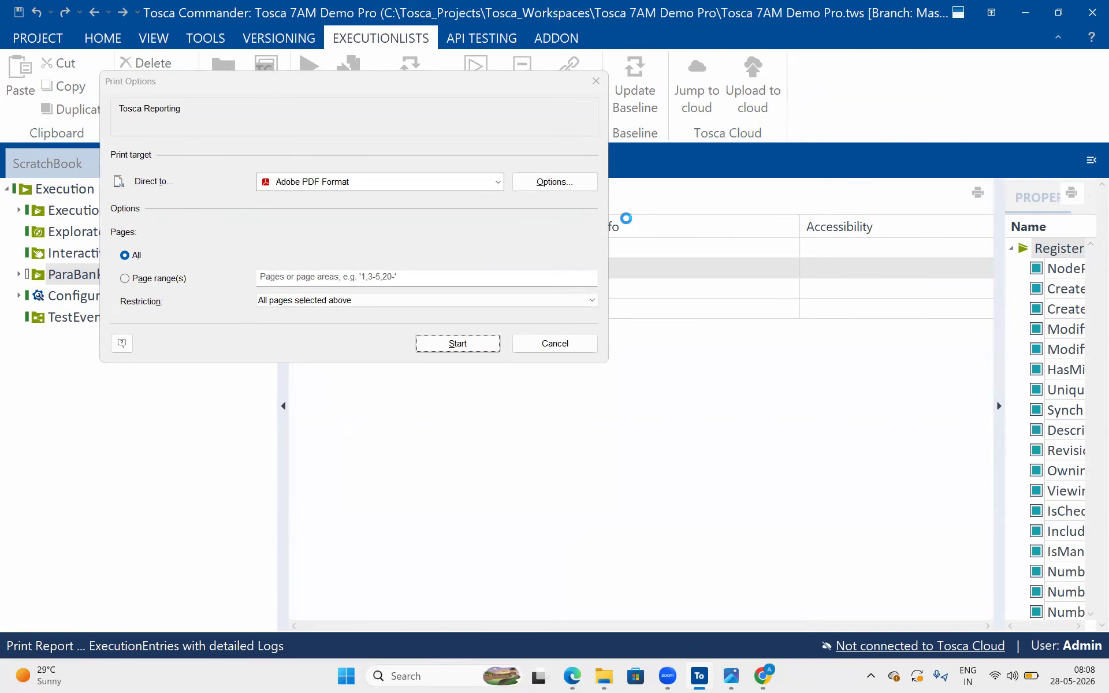
left_click(458, 349)
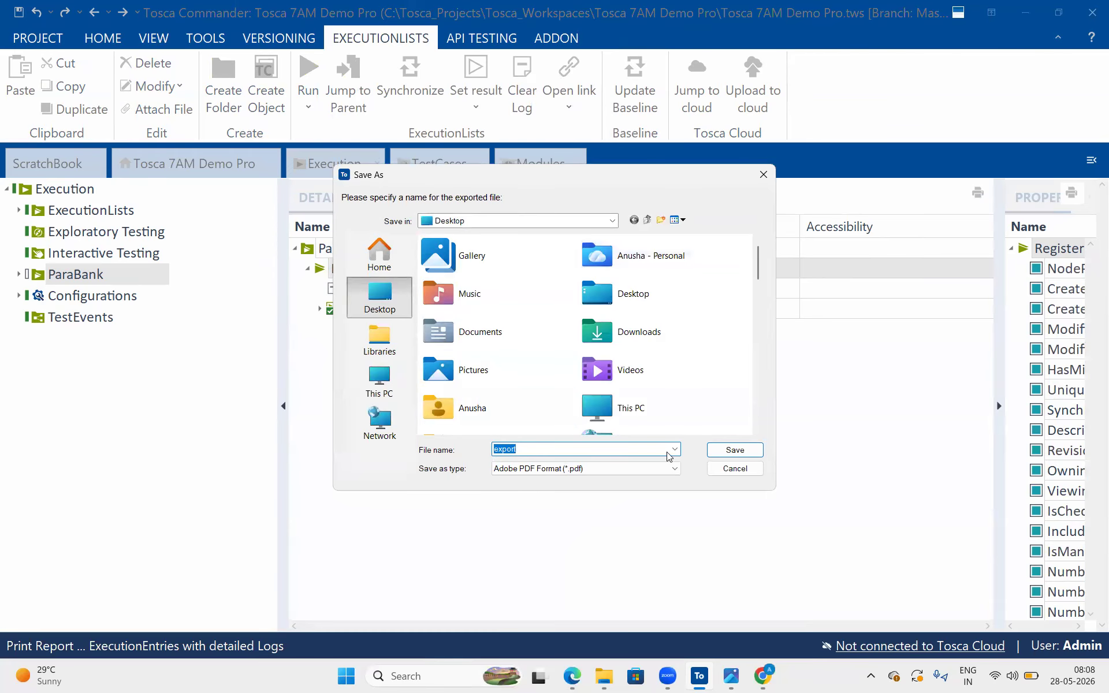
left_click(743, 453)
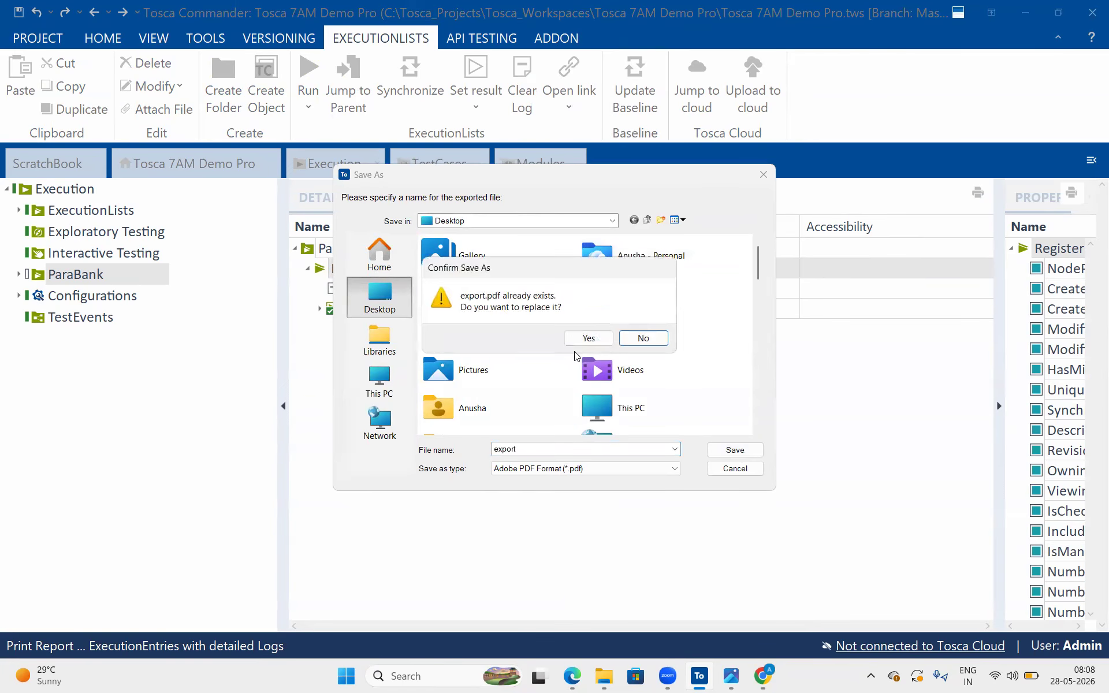
left_click(587, 339)
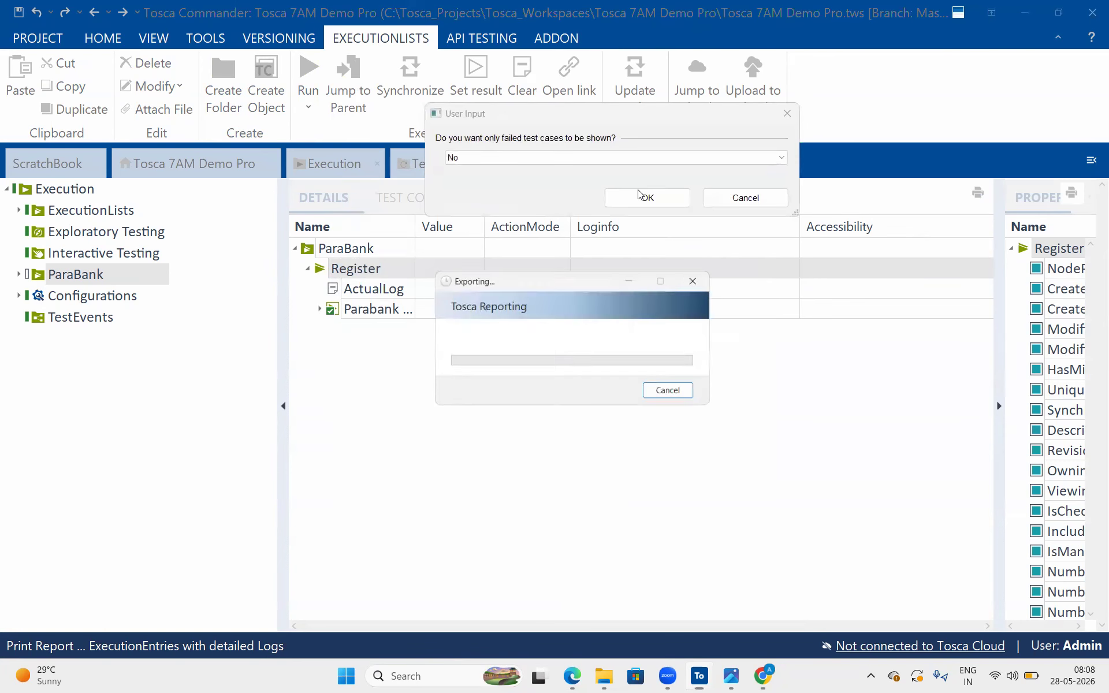
Generate the report with No for showing only failed test cases, and accept the remaining report input prompts
left_click(640, 196)
left_click(615, 159)
left_click(581, 190)
left_click(645, 202)
left_click(650, 197)
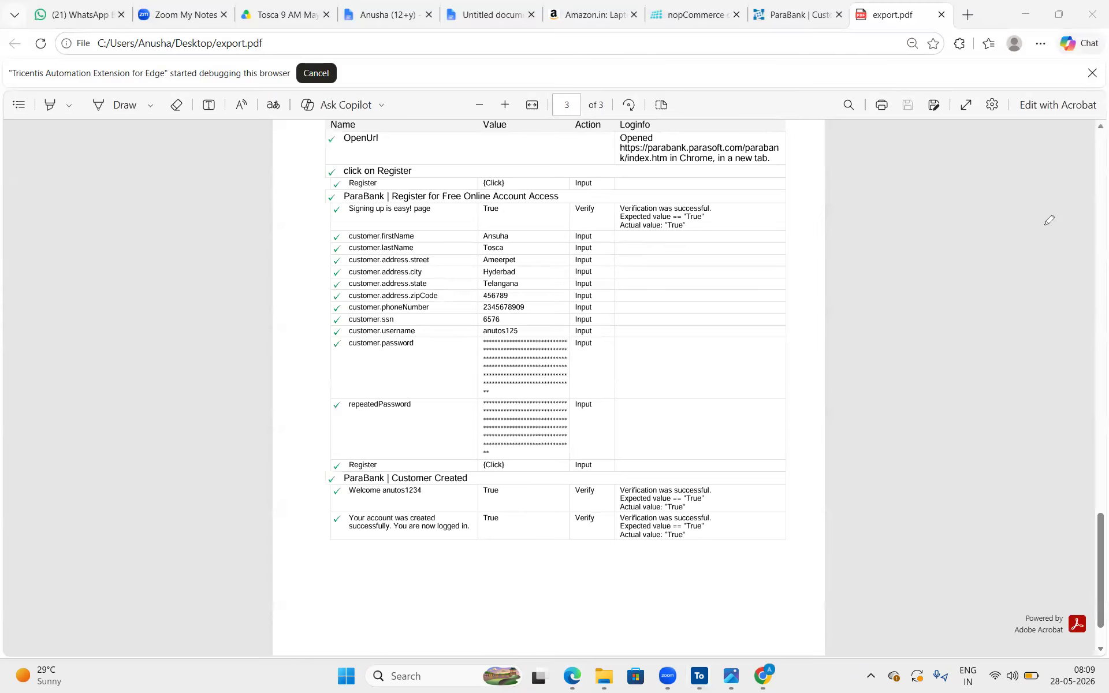
Review export.pdf, examining the execution summary, the SumUp chart, the start time and executor, and the logged Parabank Register functionality steps
scroll(645, 252, "up", 20)
left_click(536, 455)
scroll(410, 340, "down", 5)
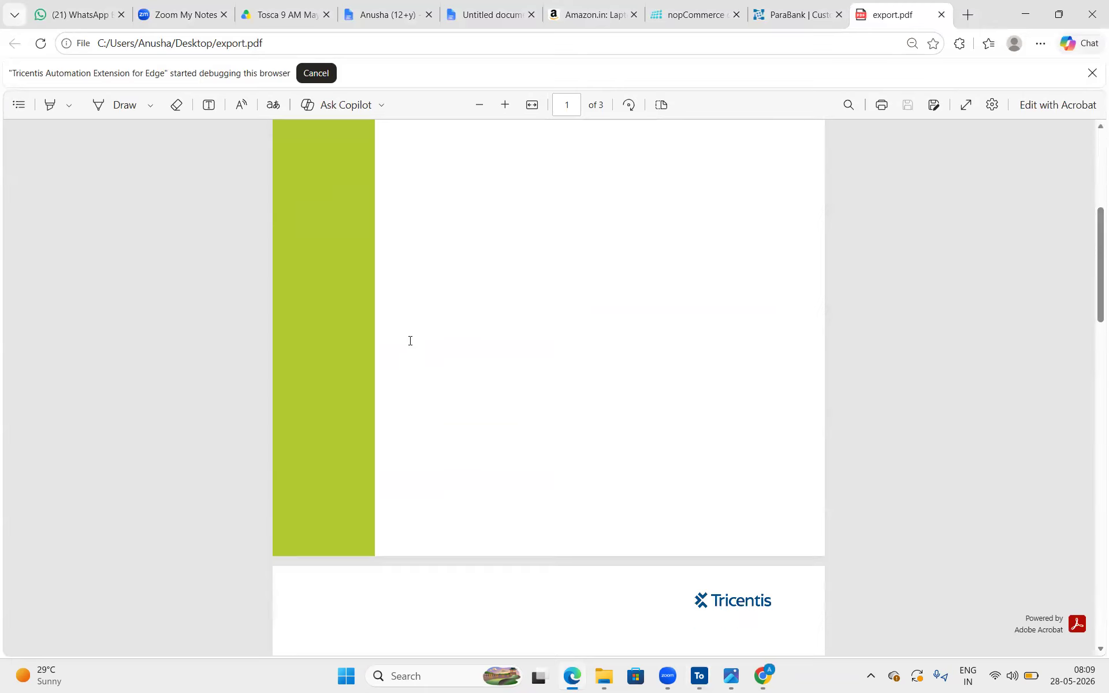
scroll(410, 341, "down", 5)
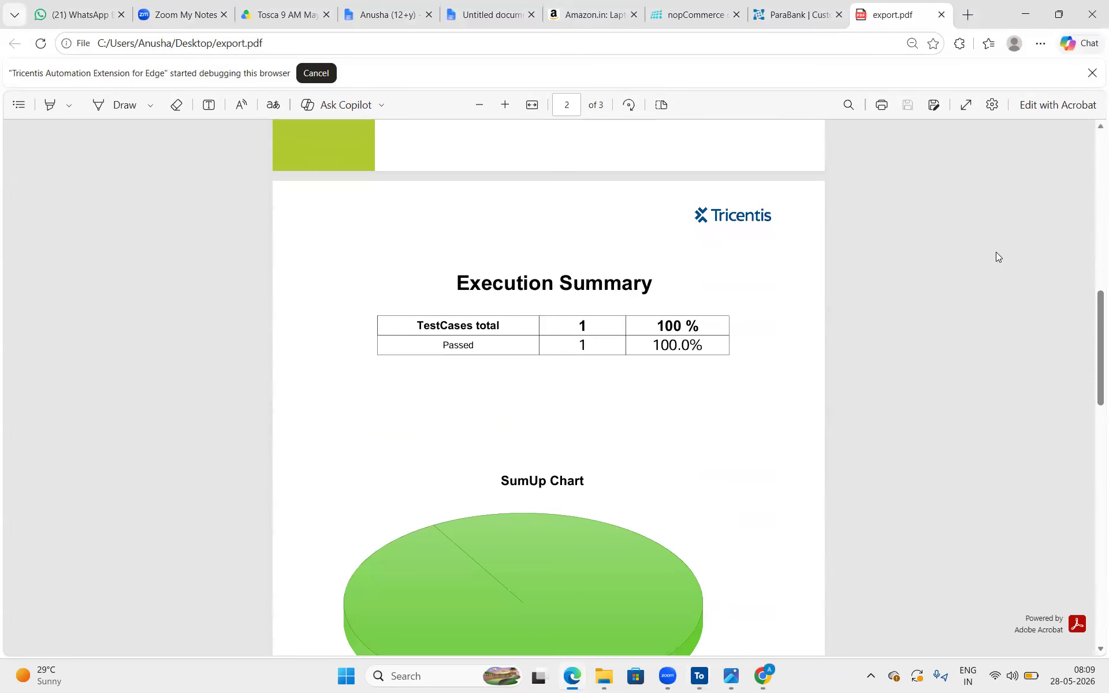
scroll(578, 345, "down", 2)
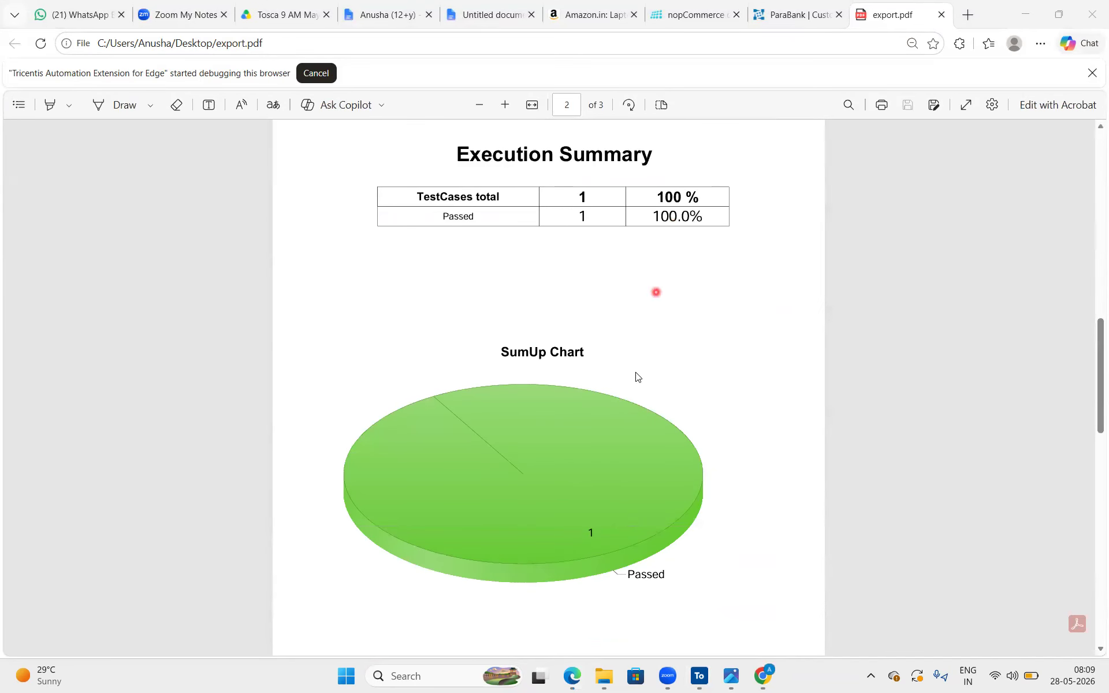
scroll(635, 375, "down", 3)
scroll(635, 374, "up", 5)
scroll(636, 374, "down", 10)
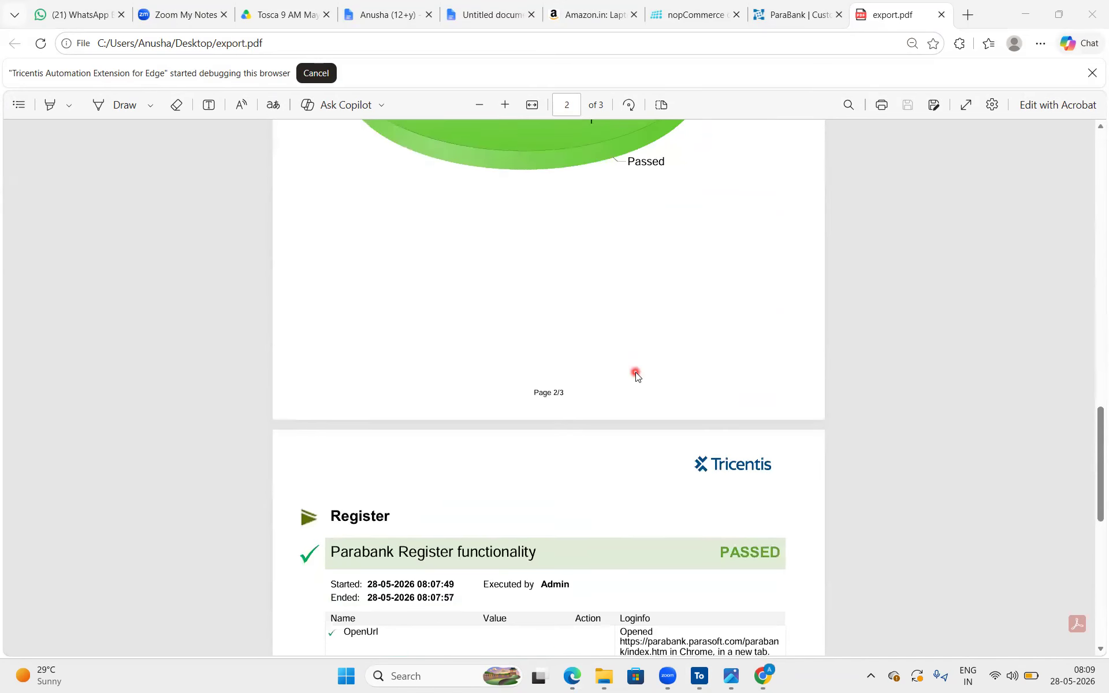
scroll(595, 442, "down", 1)
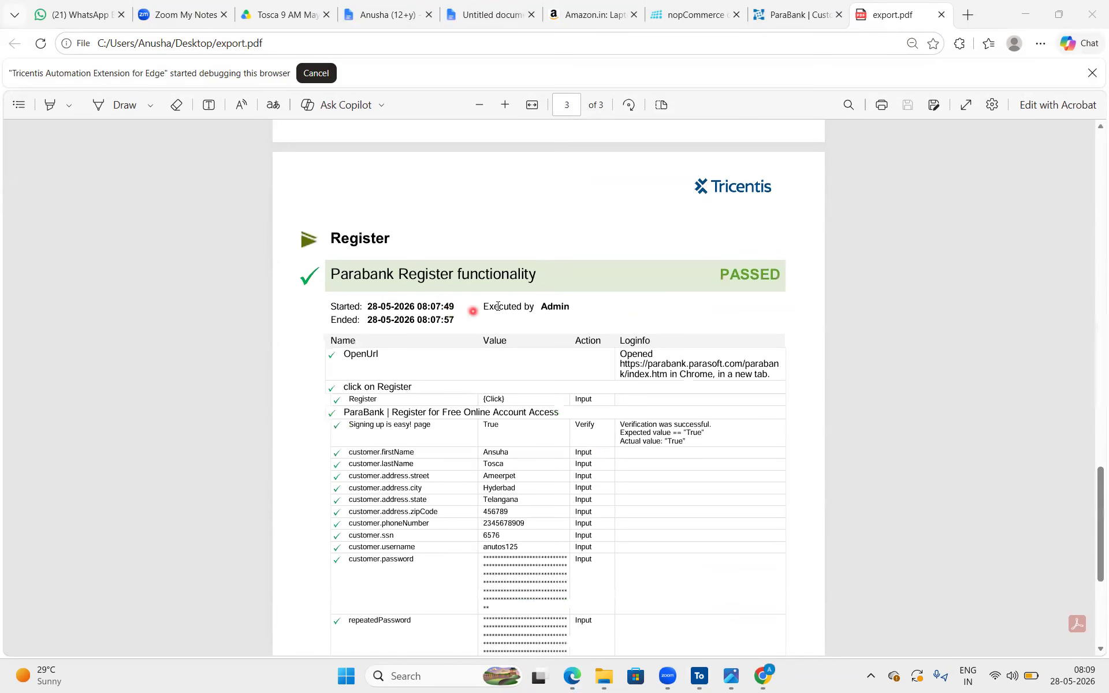
left_click_drag(519, 306, 585, 307)
left_click_drag(457, 304, 371, 307)
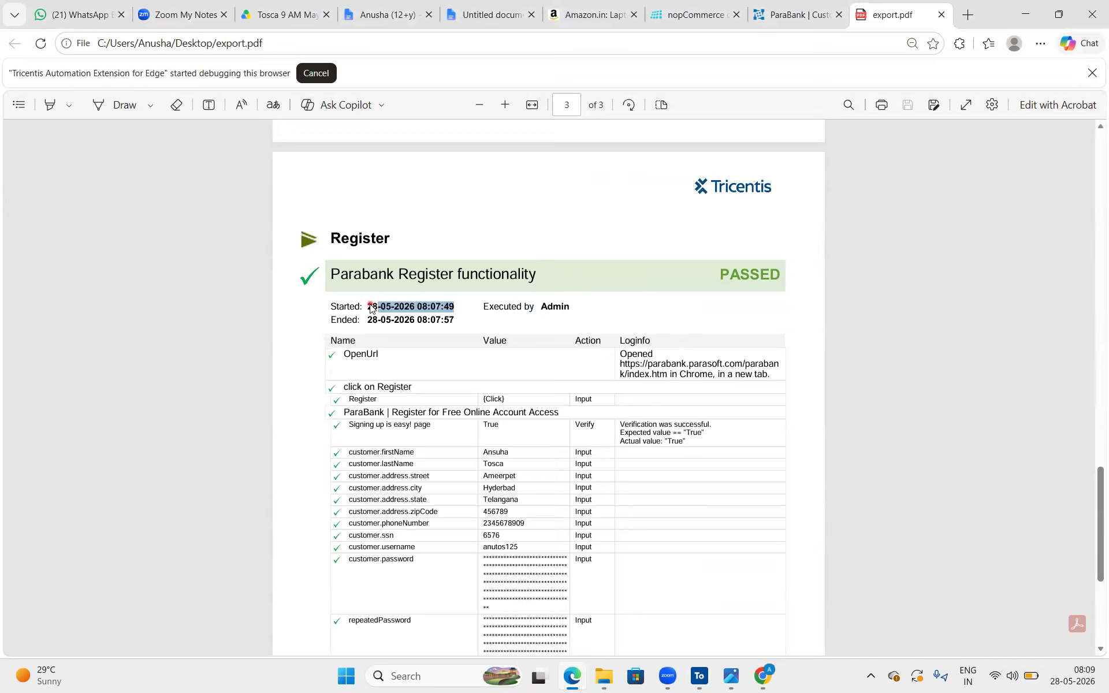
scroll(448, 391, "down", 4)
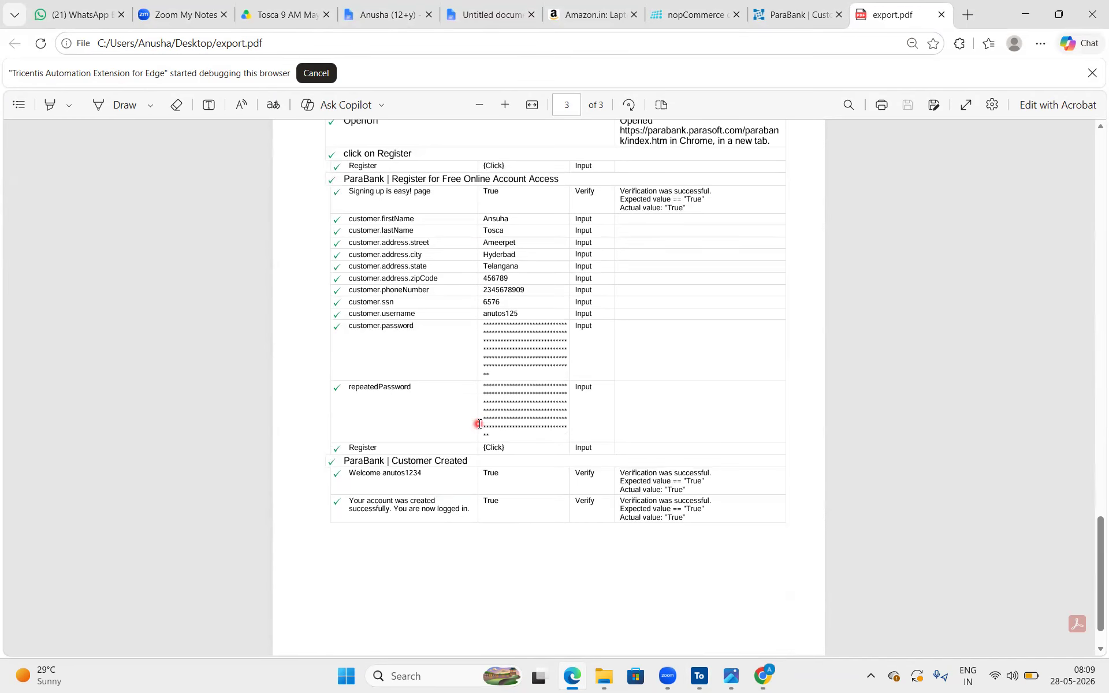
scroll(553, 598, "down", 1)
scroll(555, 596, "up", 4)
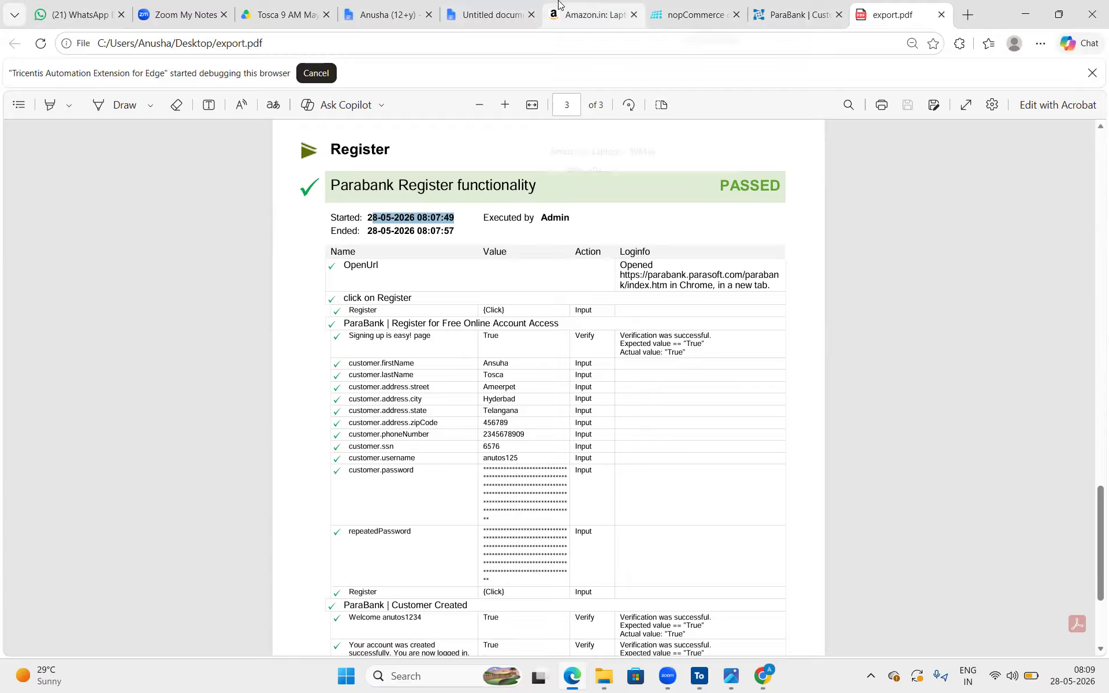
Switch to Chrome and dismiss the save-address prompt on the ParaBank Customer Created page
left_click(771, 678)
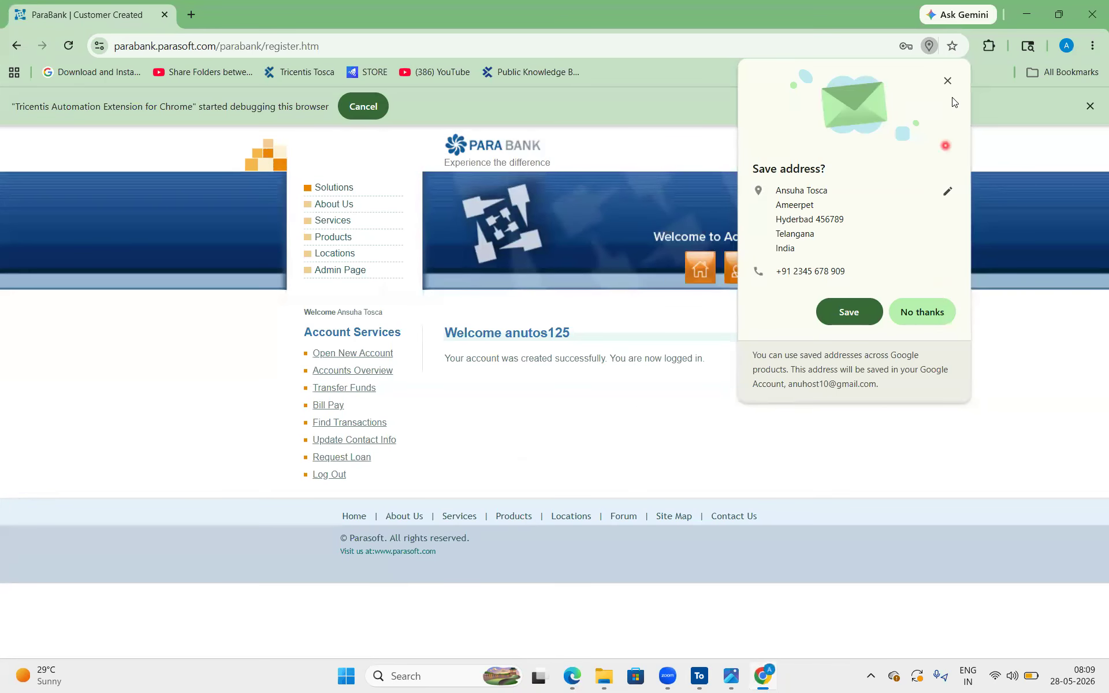
left_click(948, 80)
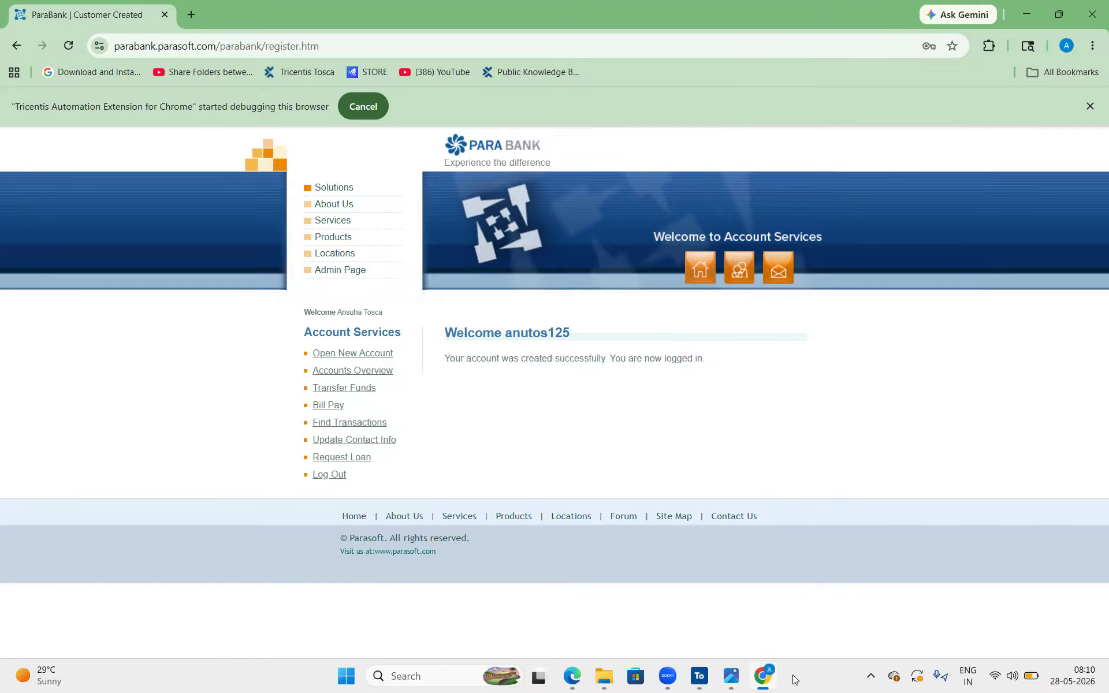
Return to Tosca Commander and review the ParaBank modules, the Register test case steps and the Register execution list
left_click(700, 677)
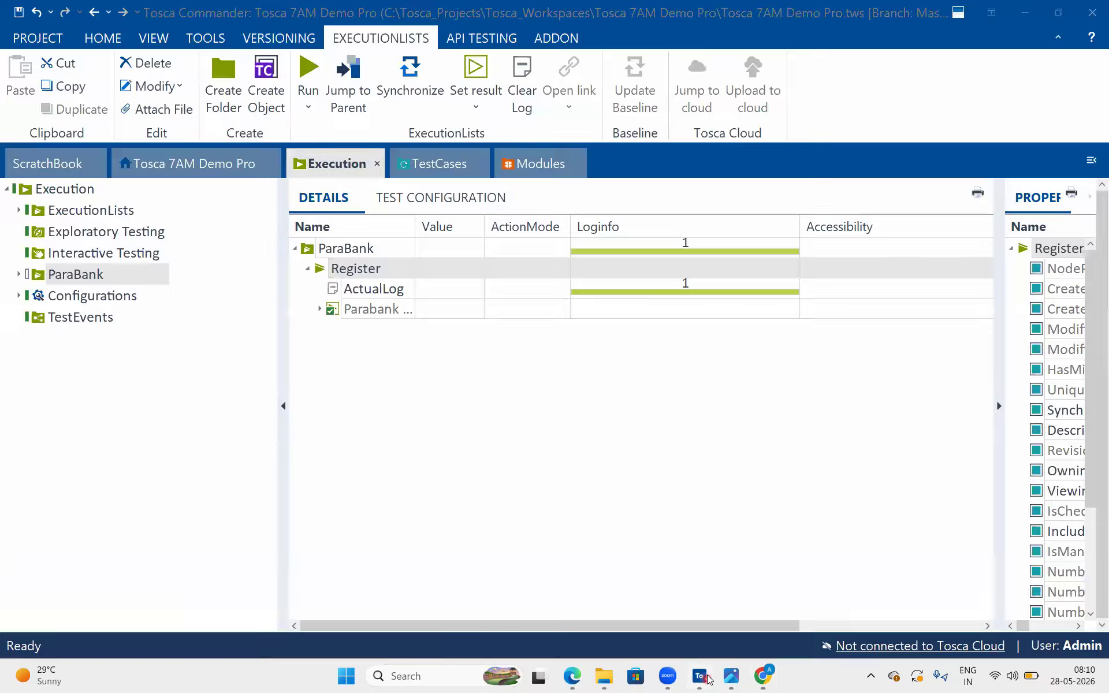
left_click(435, 162)
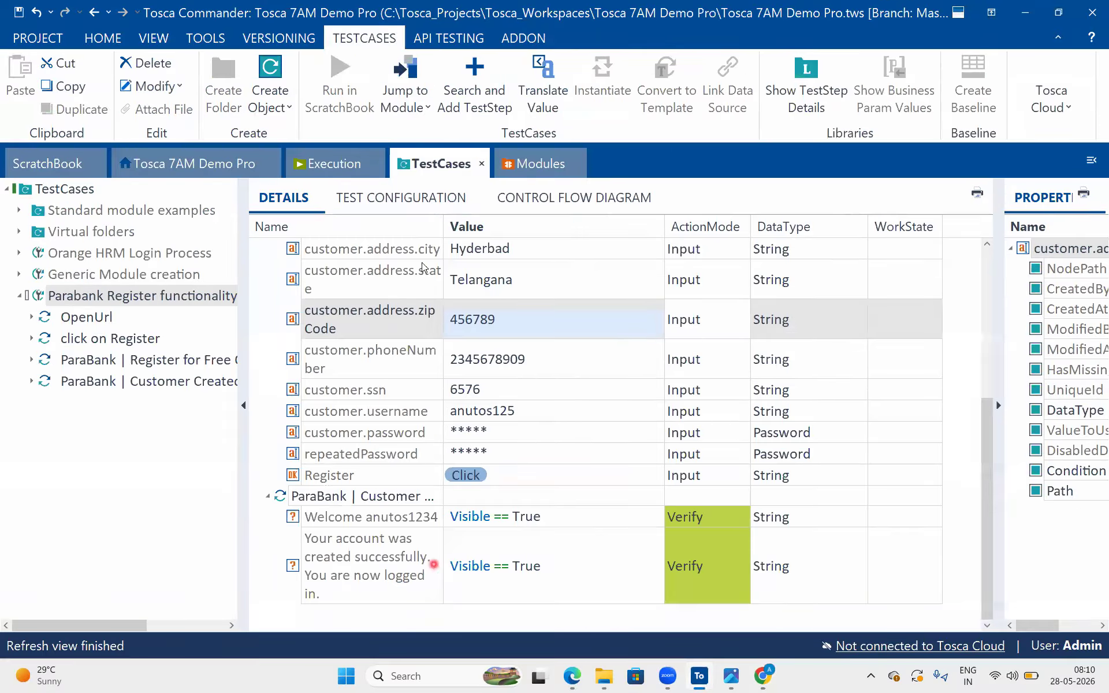
left_click(351, 160)
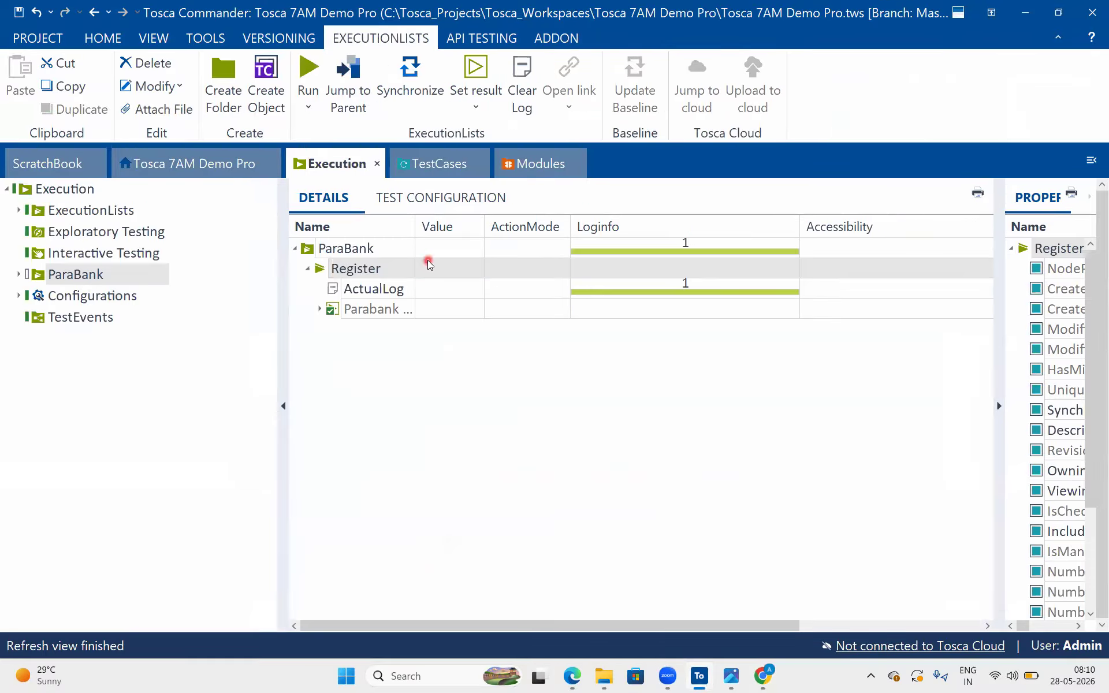
left_click(529, 163)
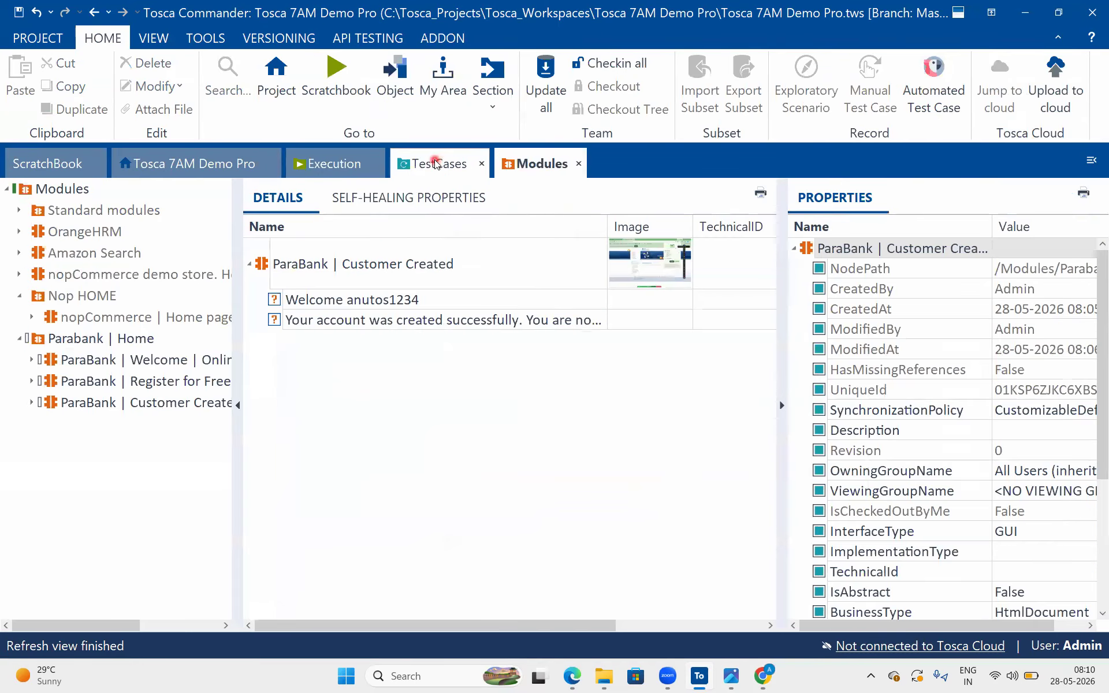
left_click(436, 164)
left_click(347, 163)
left_click(468, 165)
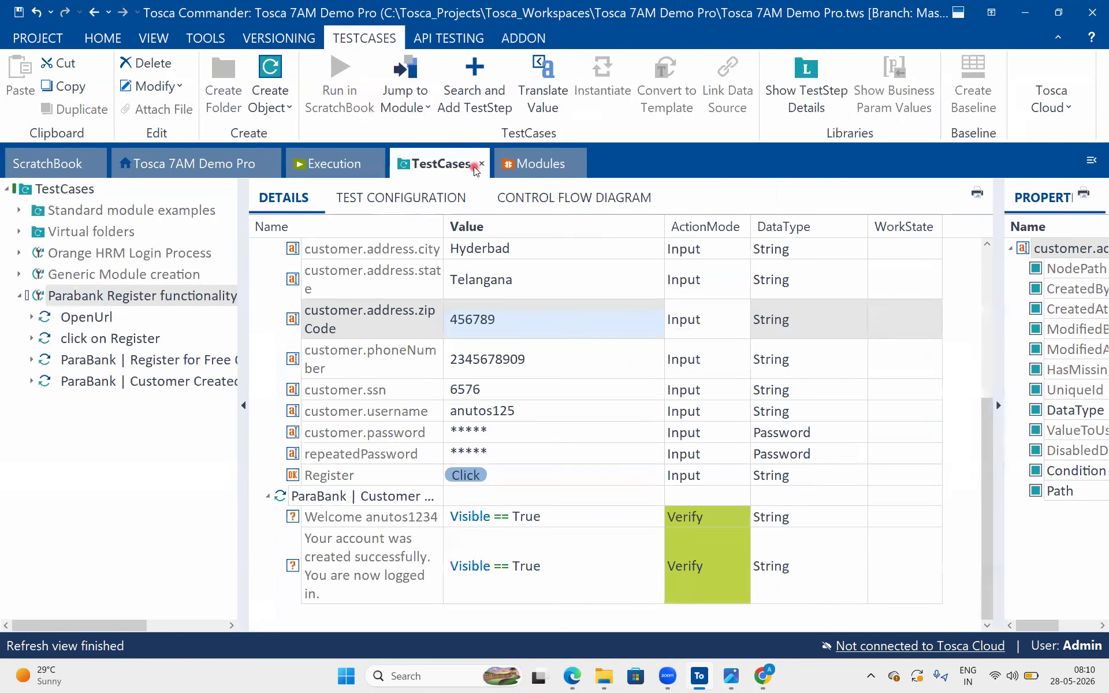
left_click(542, 165)
left_click(442, 164)
left_click(355, 164)
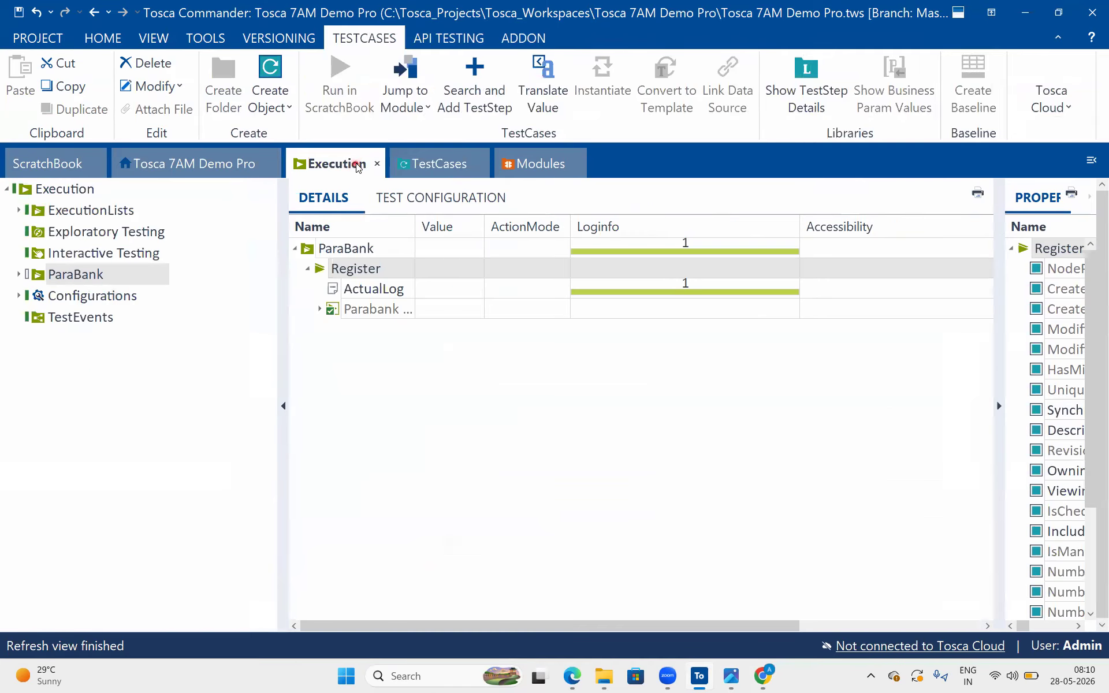
left_click(538, 164)
left_click(446, 165)
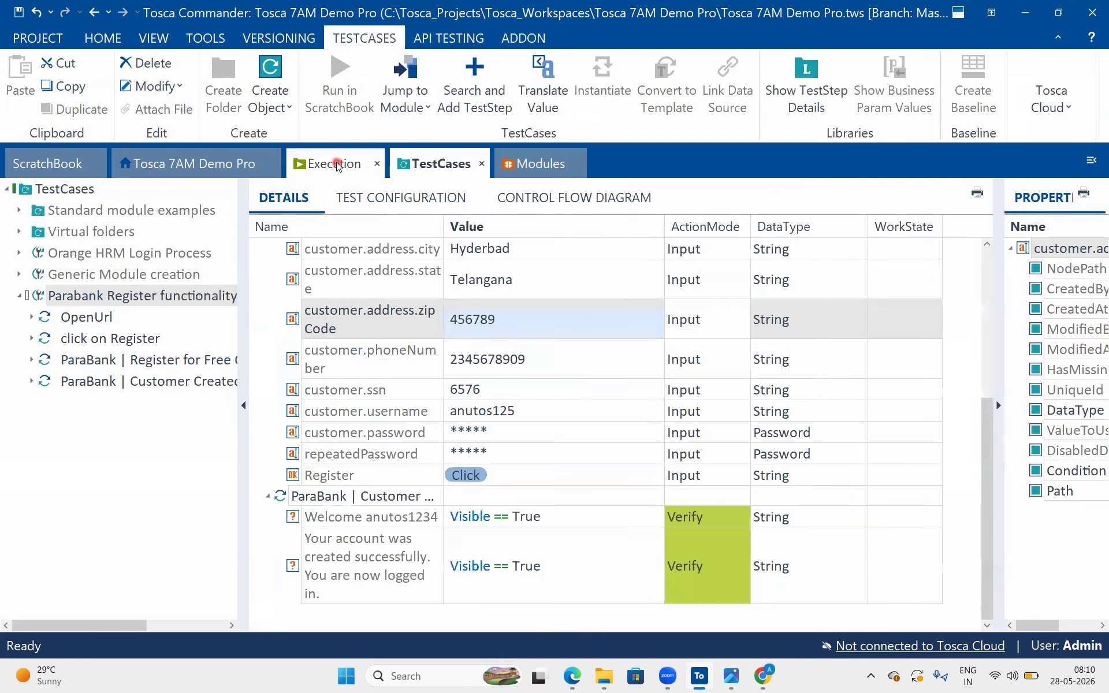
left_click(338, 165)
left_click(555, 309)
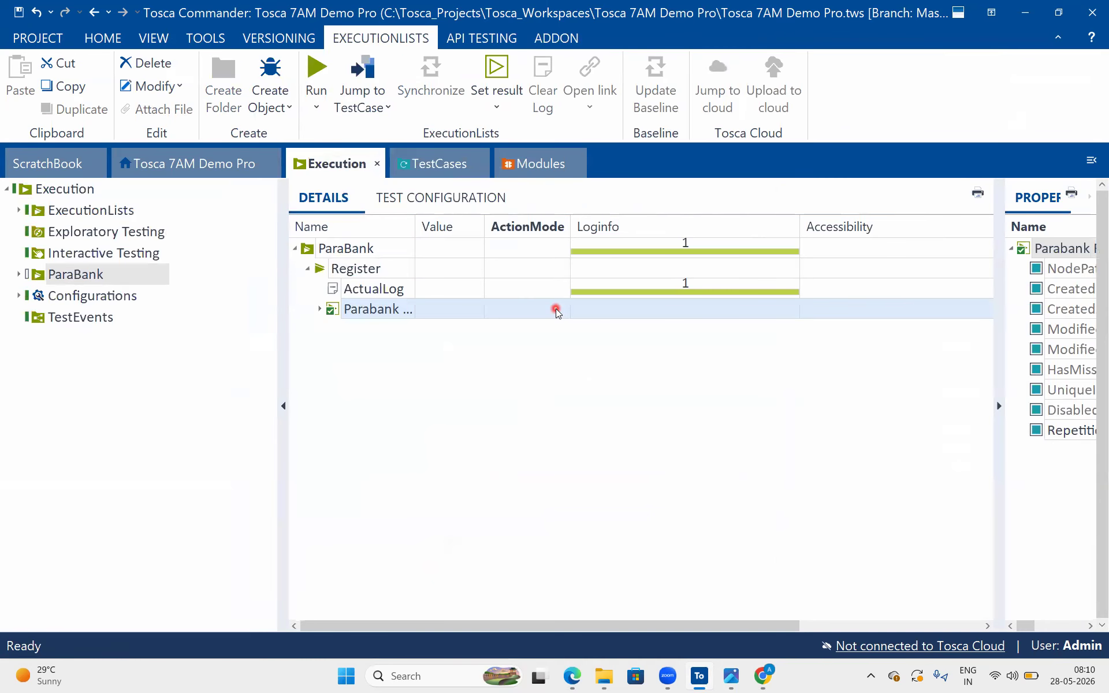
left_click(434, 164)
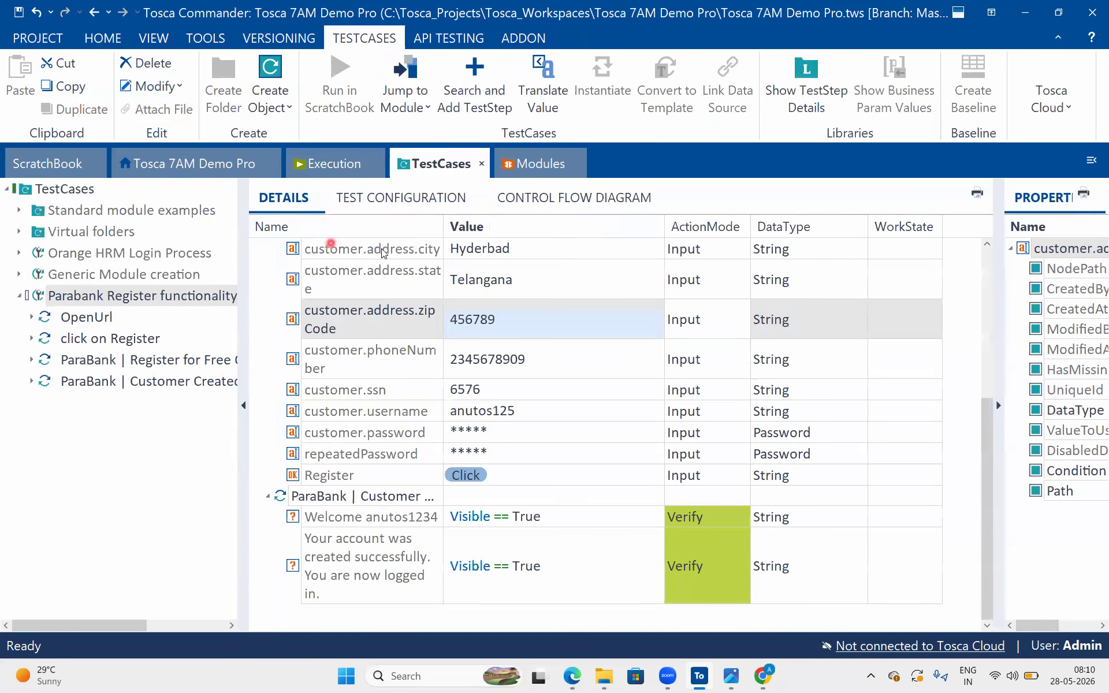
scroll(547, 421, "up", 3)
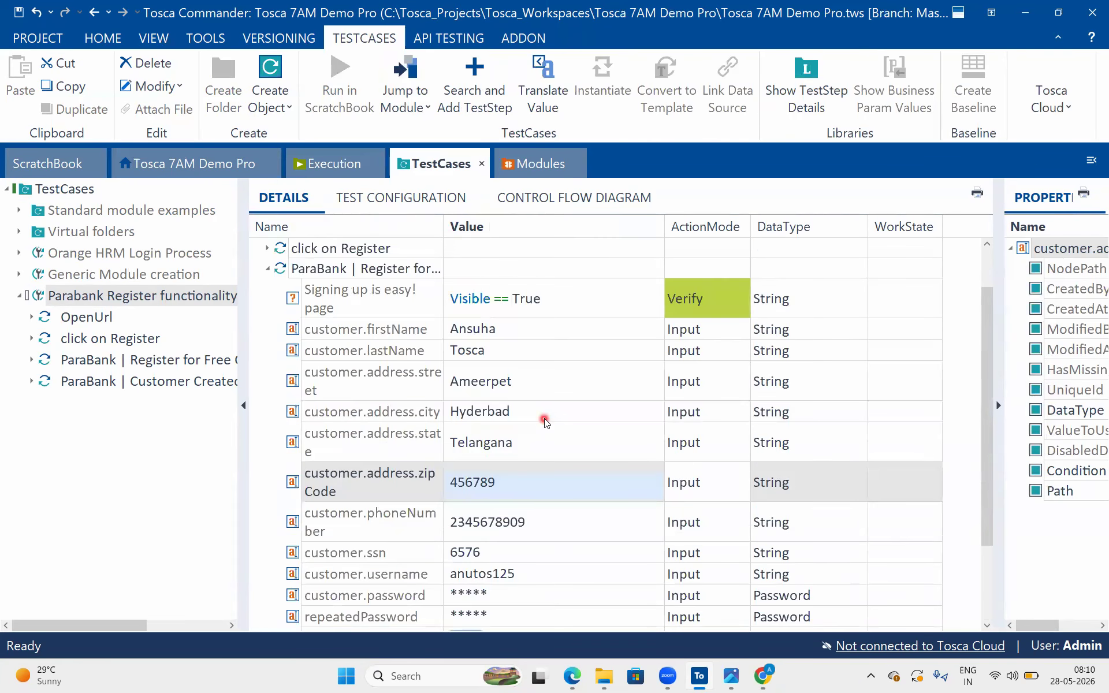
scroll(546, 421, "down", 3)
left_click(1026, 10)
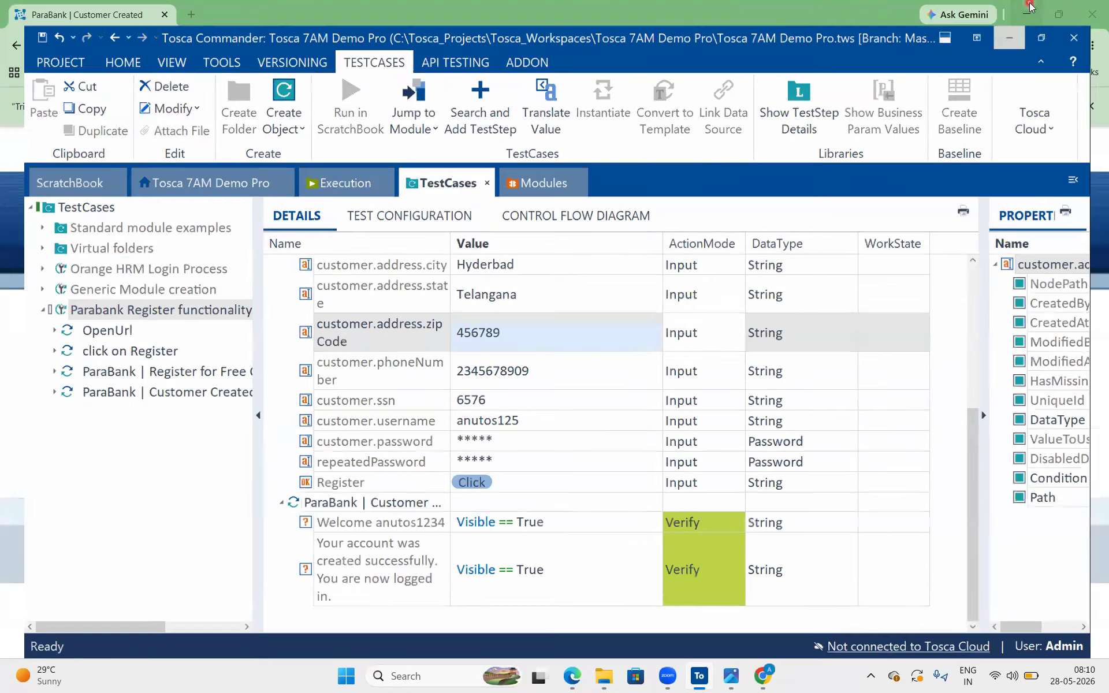